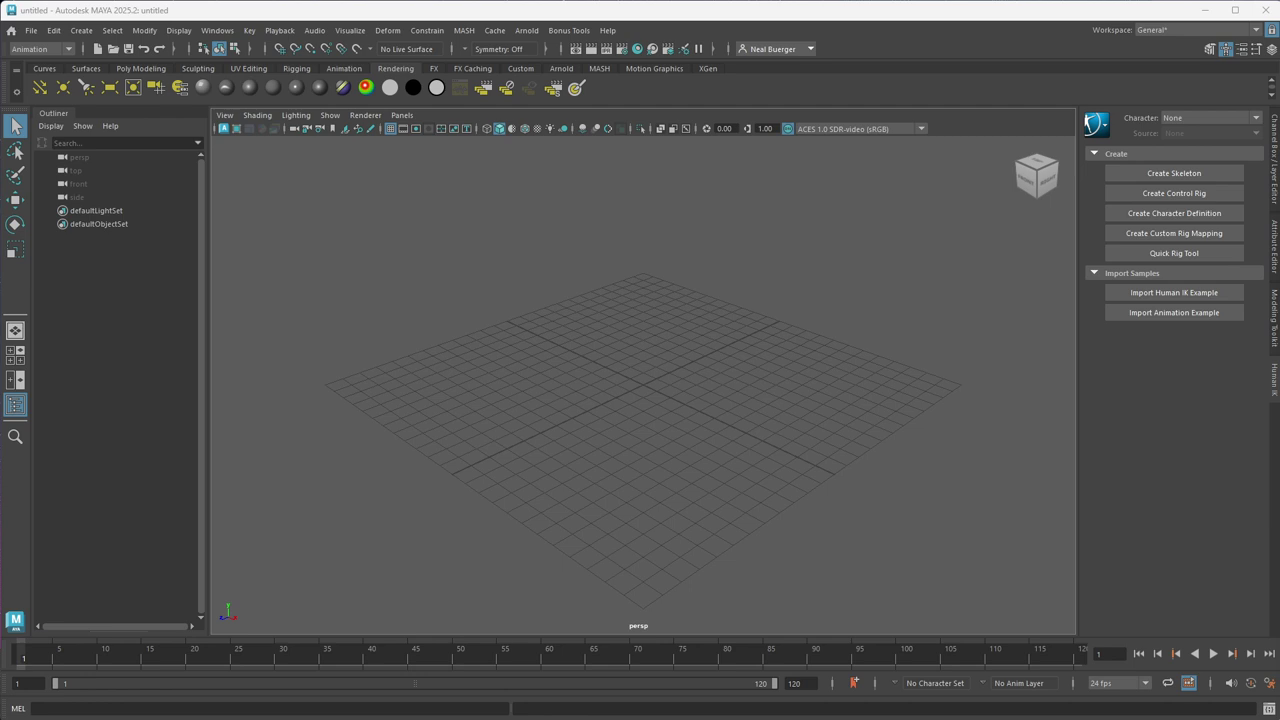
{"action": "key", "text": "alt+Tab"}
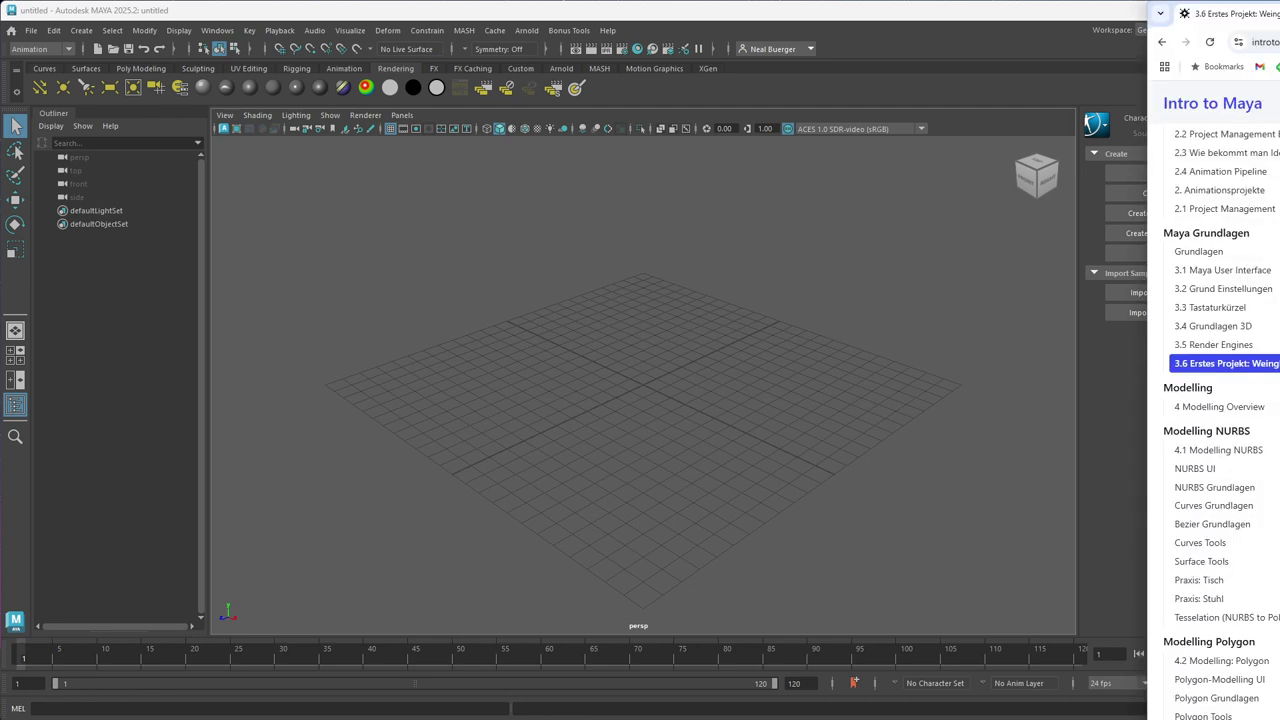
{"action": "key", "text": "alt+Tab"}
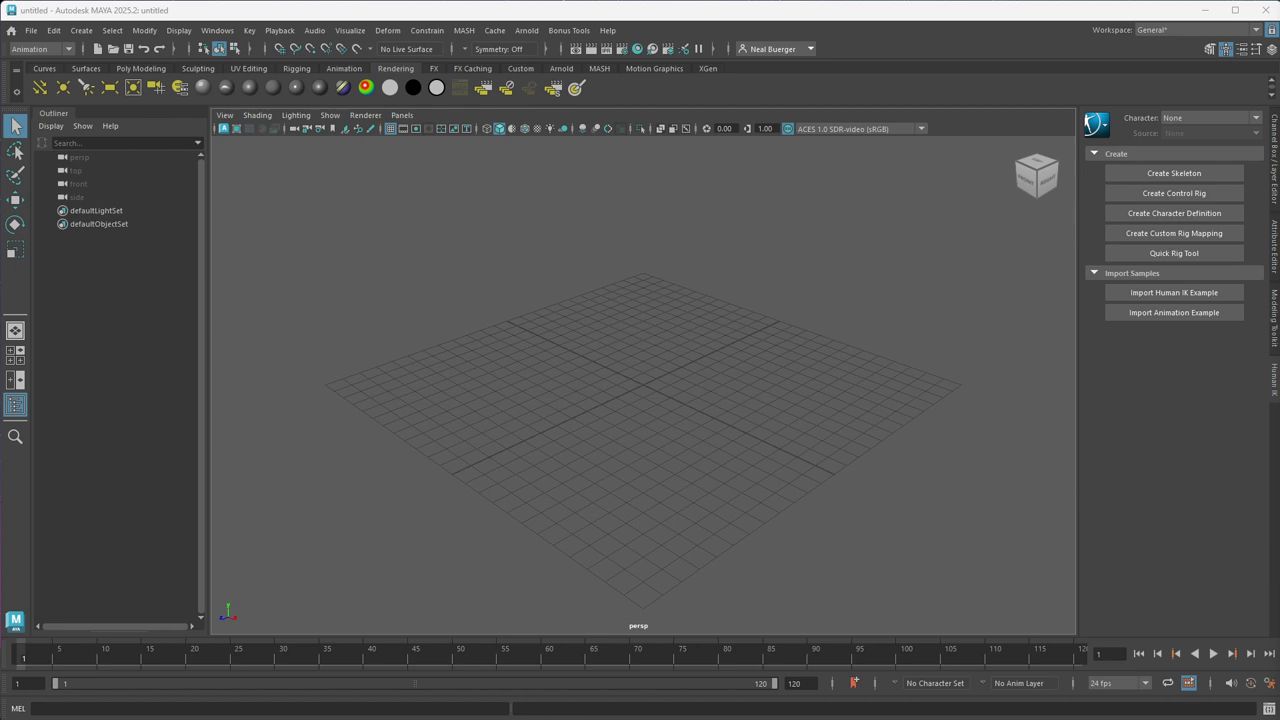
- Reset the current General workspace to its default layout
{"action": "left_click", "coordinate": [1157, 31]}
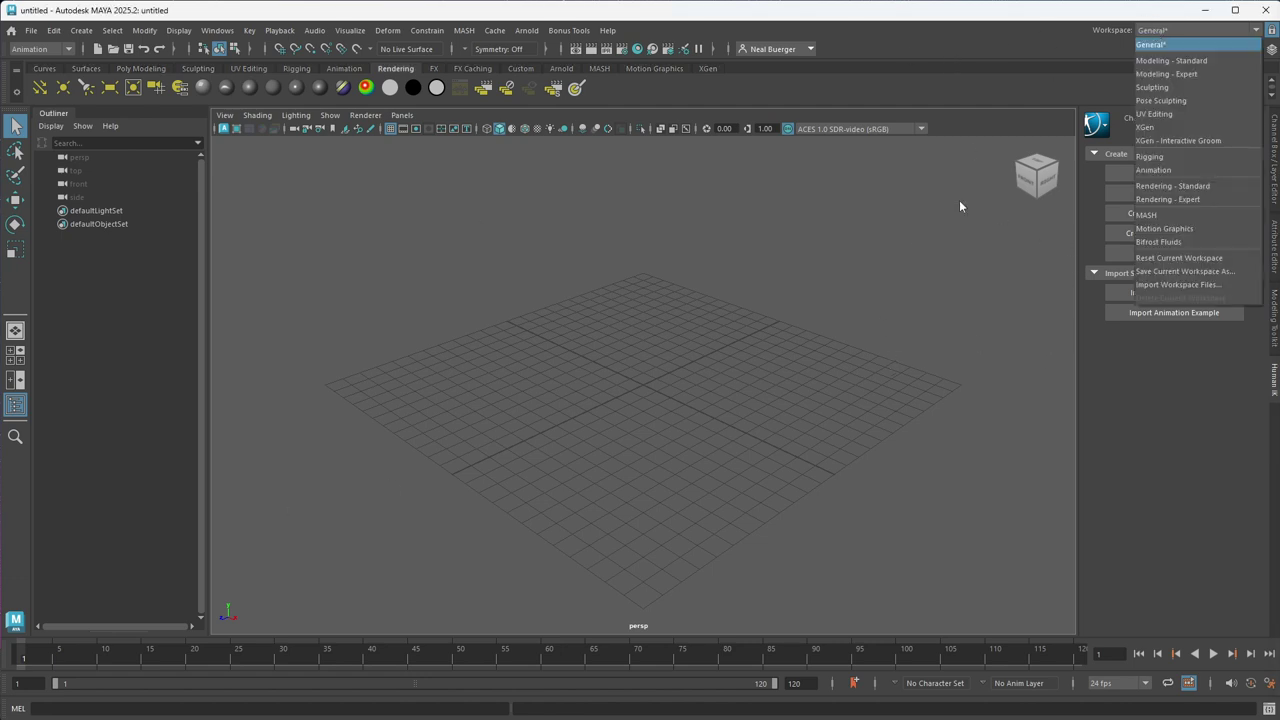
{"action": "left_click", "coordinate": [1179, 258]}
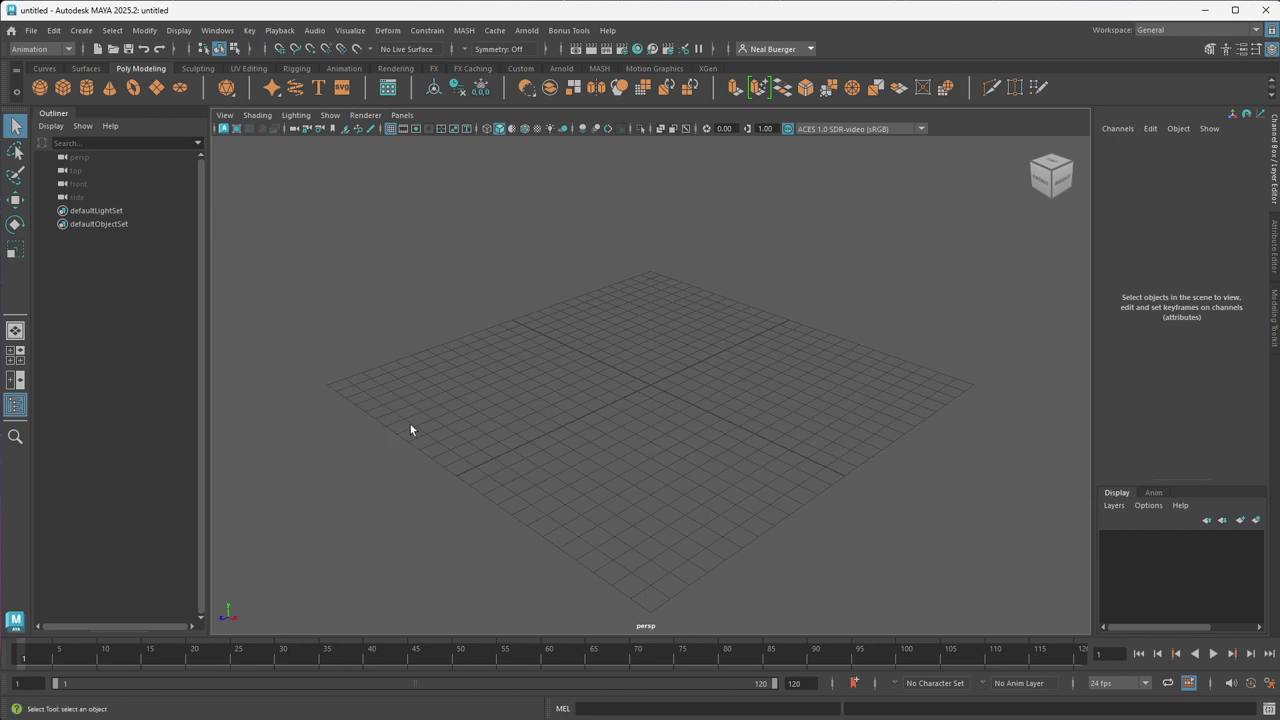
- Switch the menu set through Modeling, Rigging, Animation and FX in turn
{"action": "left_click", "coordinate": [21, 50]}
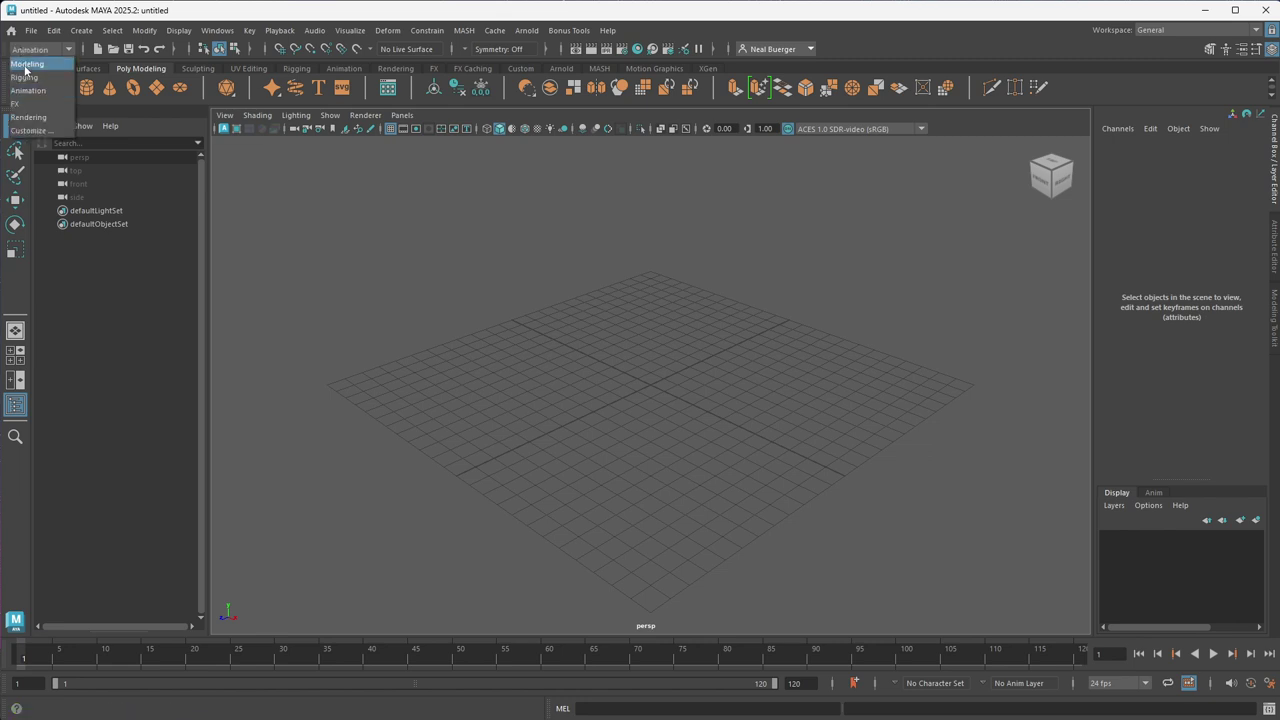
{"action": "left_click", "coordinate": [27, 63]}
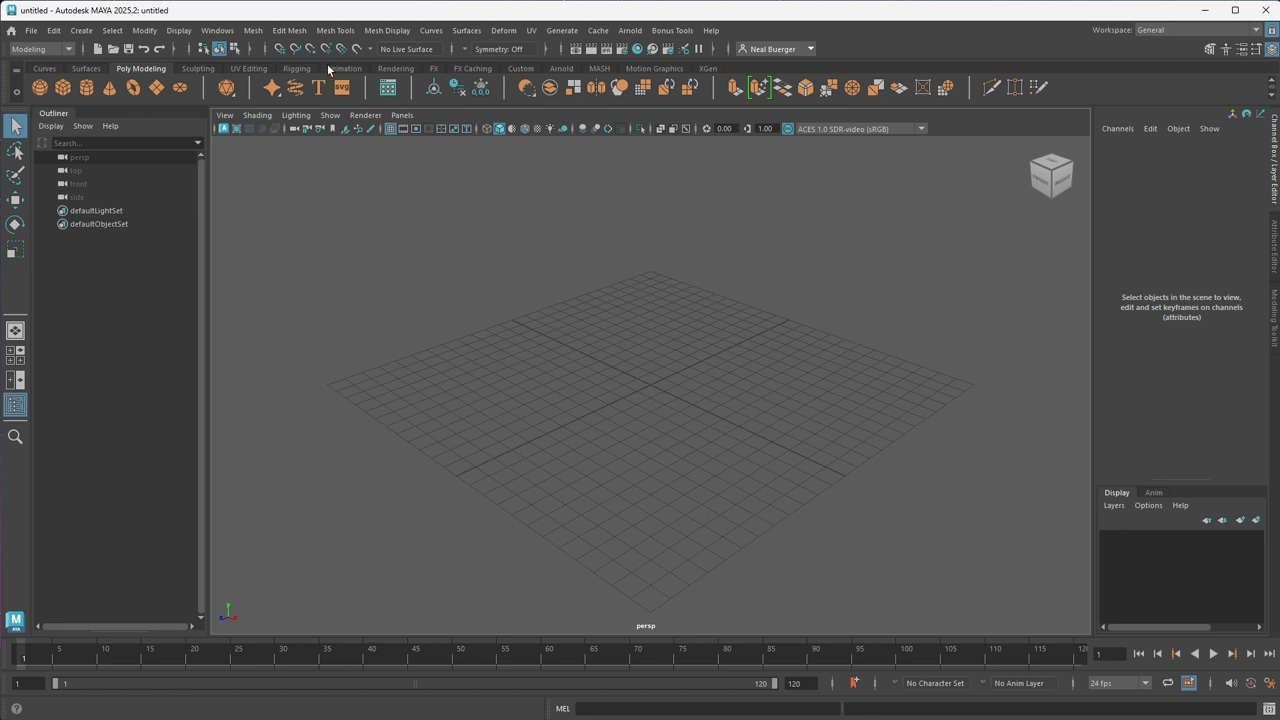
{"action": "left_click", "coordinate": [45, 49]}
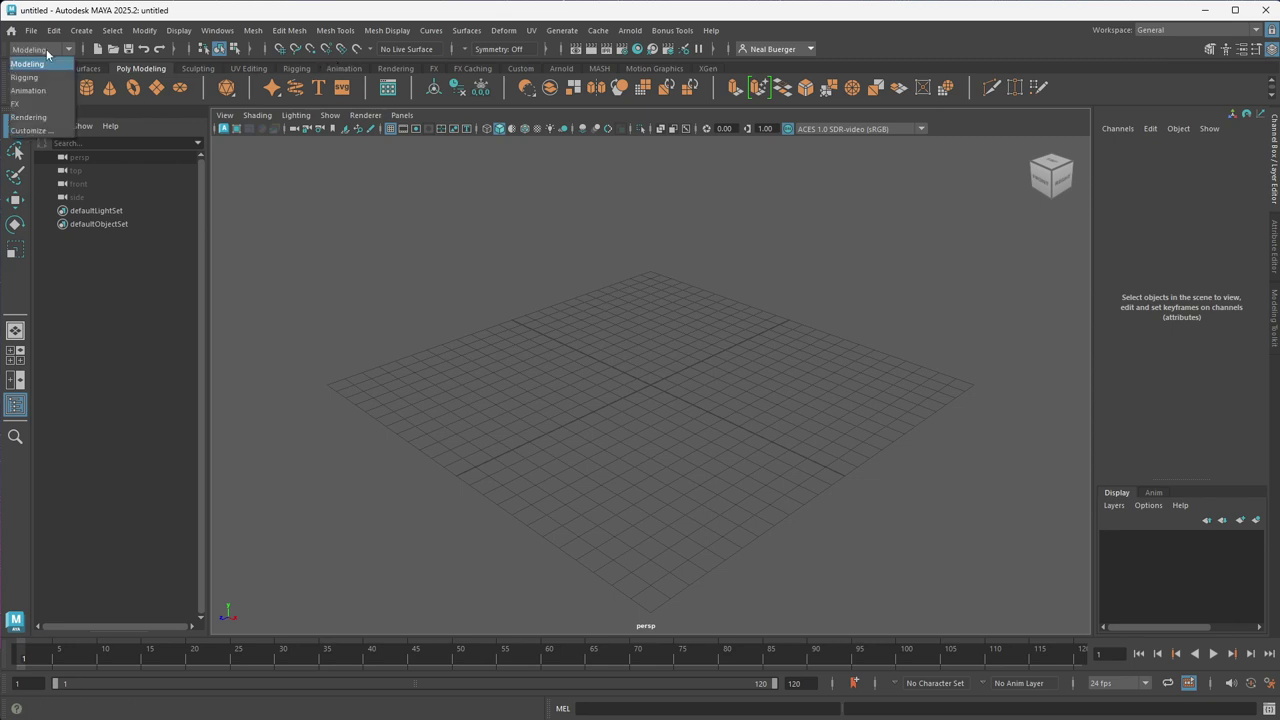
{"action": "left_click", "coordinate": [51, 79]}
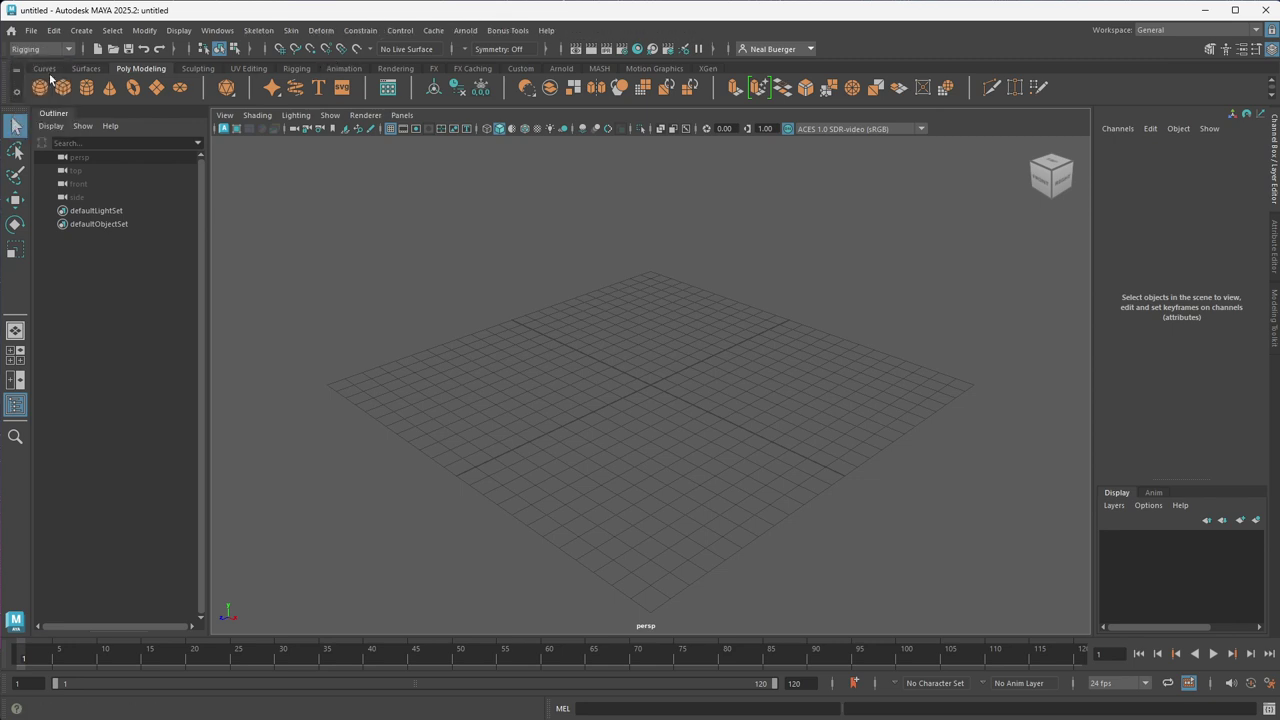
{"action": "left_click", "coordinate": [46, 48]}
{"action": "left_click", "coordinate": [47, 91]}
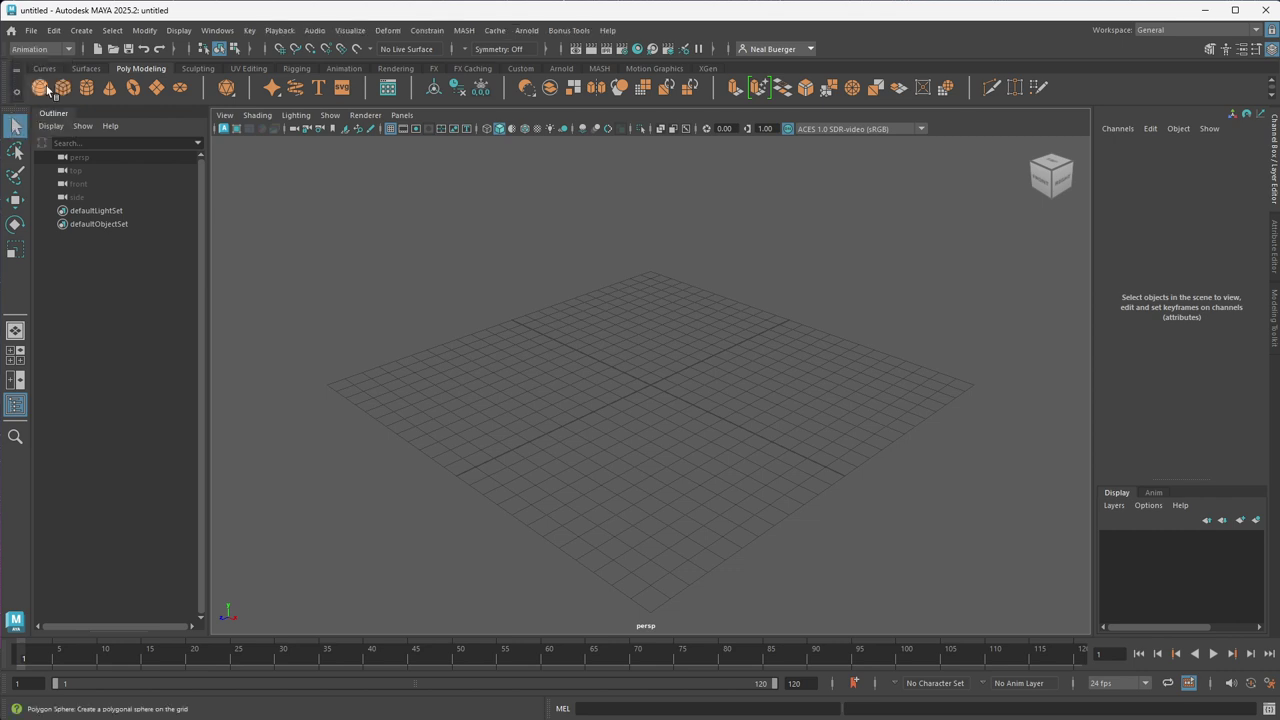
{"action": "left_click", "coordinate": [40, 49]}
{"action": "left_click", "coordinate": [15, 104]}
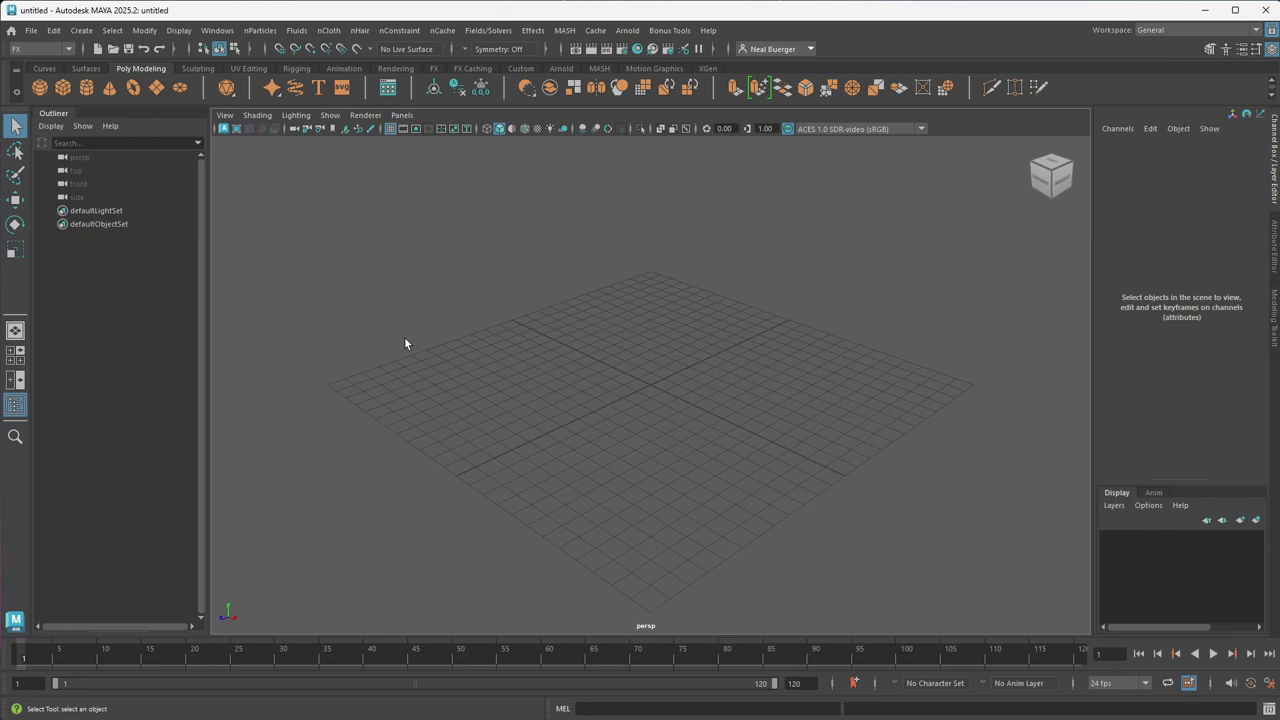
- Cycle through the Rigging, Animation, FX and Rendering menu sets, turn on multi-component selection, and return to the Rigging menu set
{"action": "key", "text": "F3"}
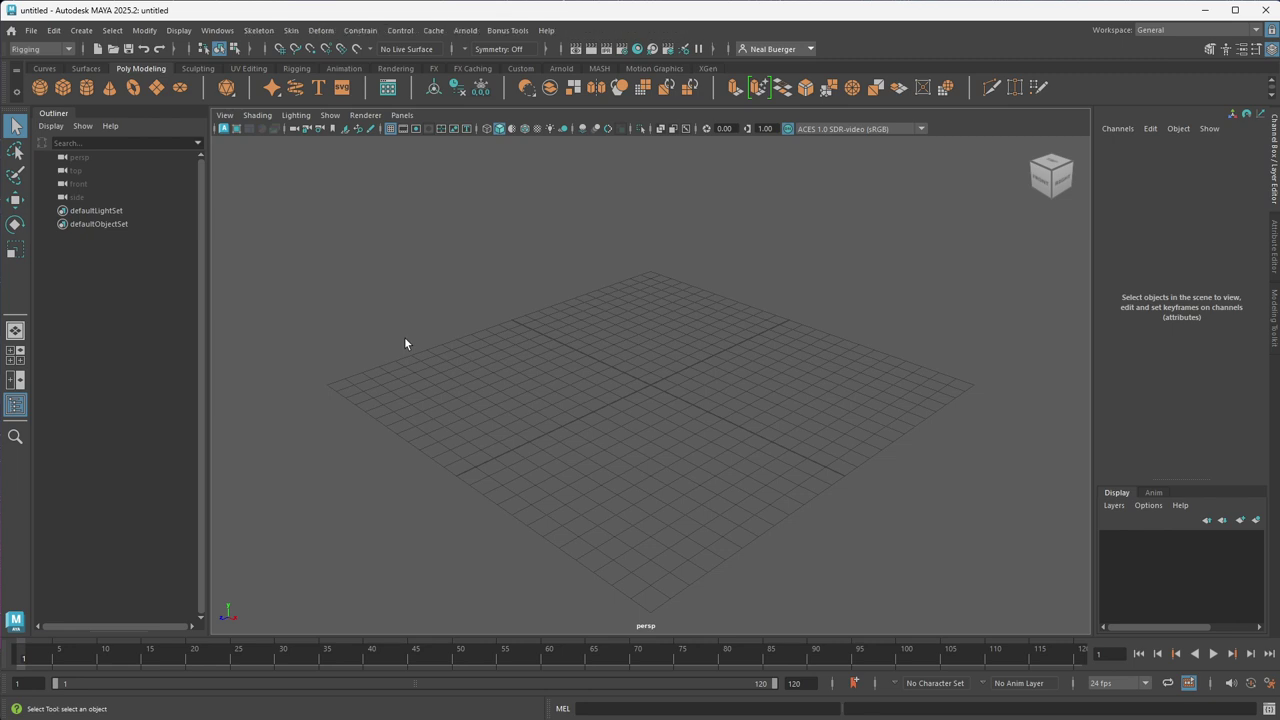
{"action": "key", "text": "F4"}
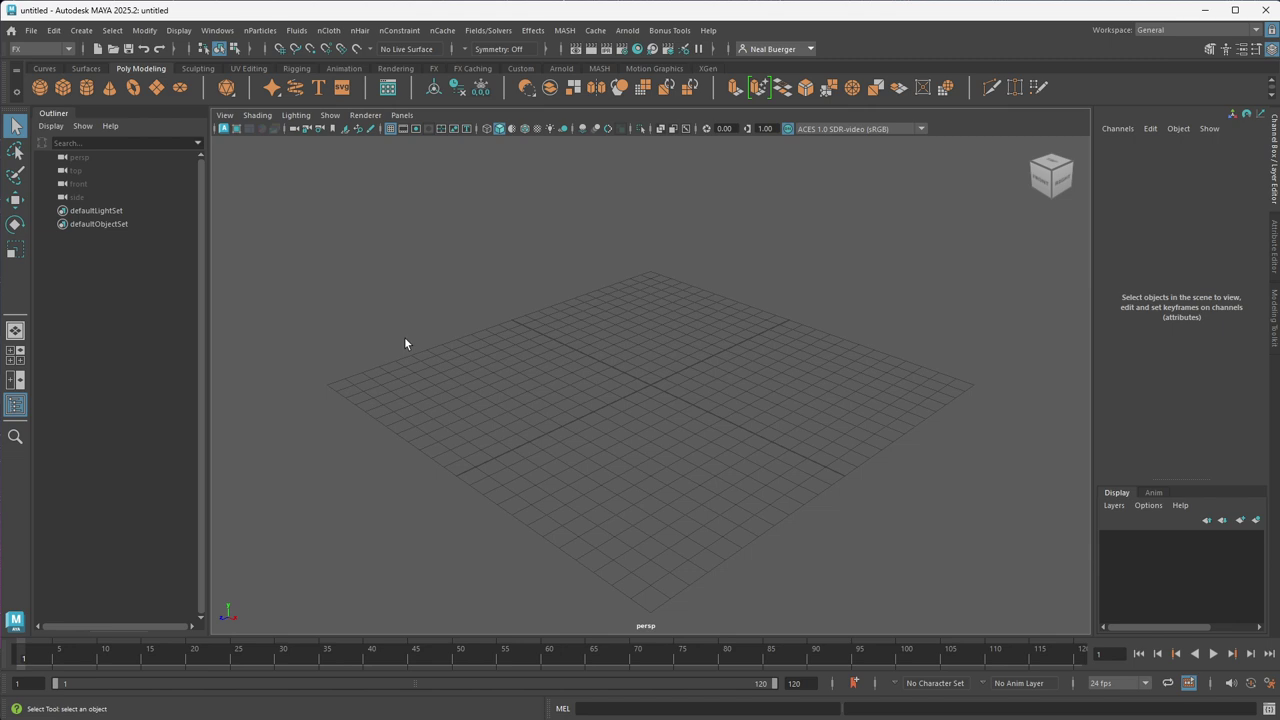
{"action": "key", "text": "F5"}
{"action": "key", "text": "F6"}
{"action": "key", "text": "F7"}
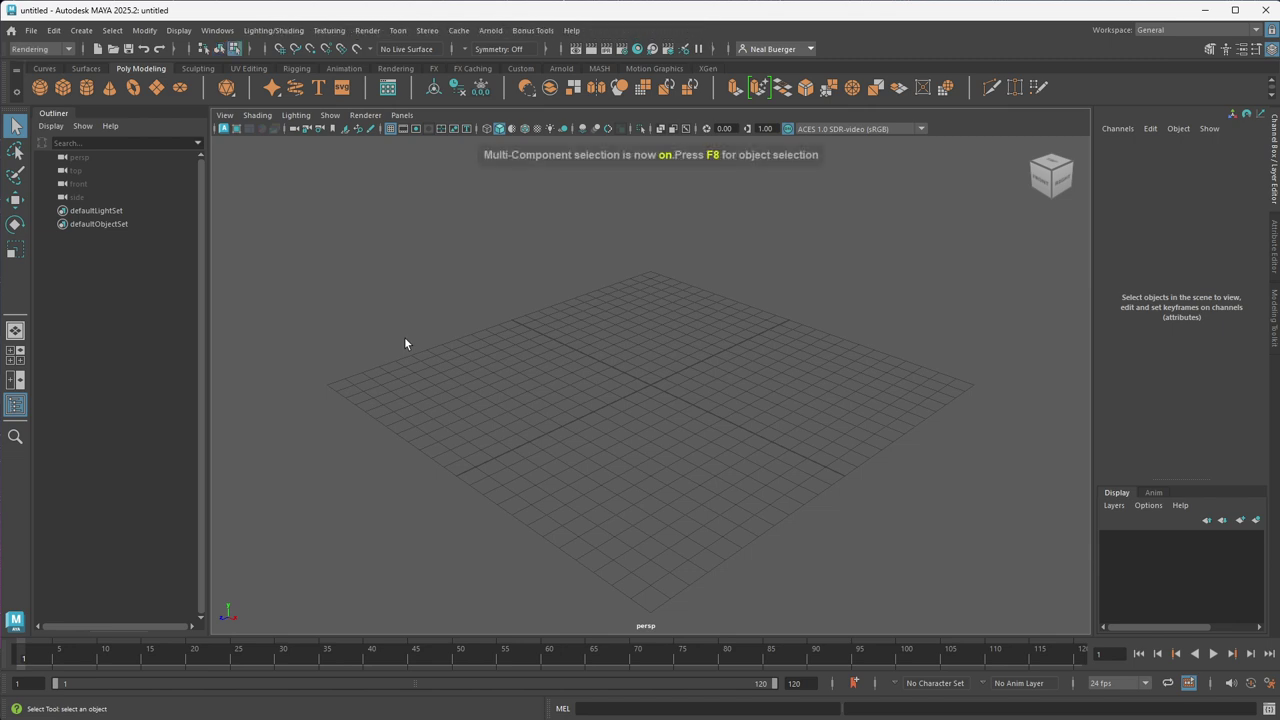
{"action": "key", "text": "F5"}
{"action": "key", "text": "F3"}
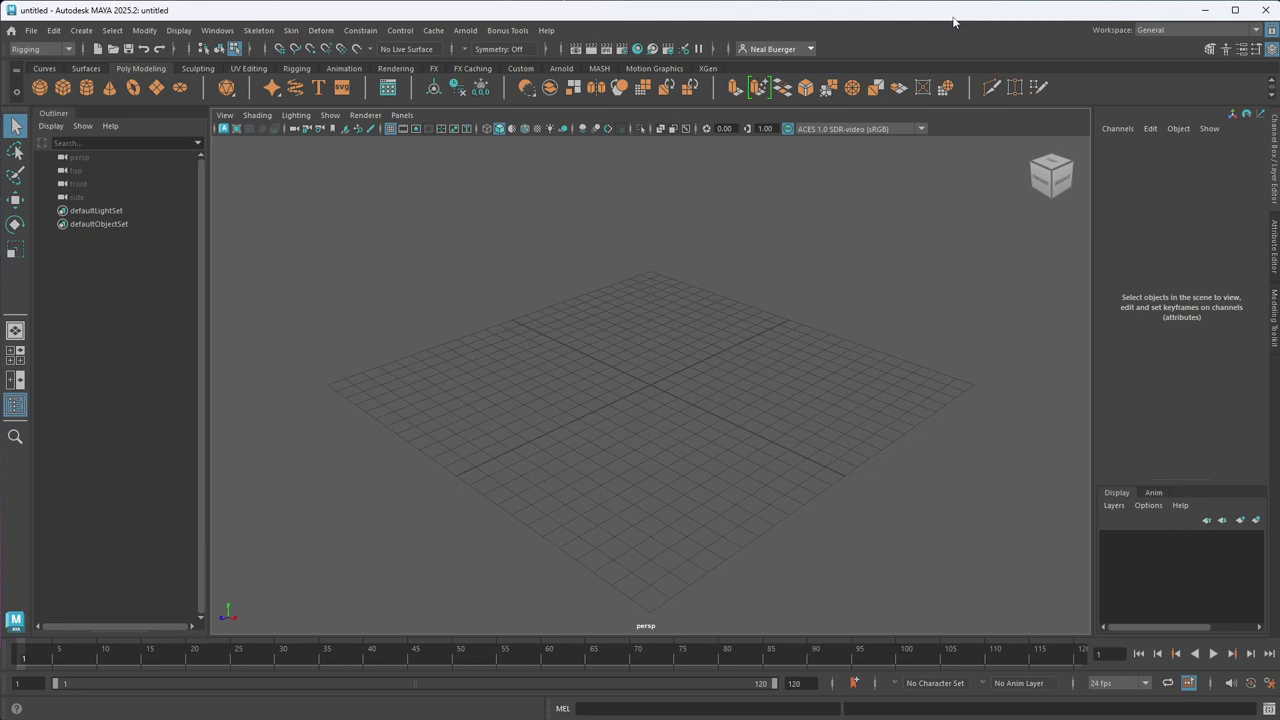
- Set the menu set to Modeling
{"action": "left_click", "coordinate": [35, 49]}
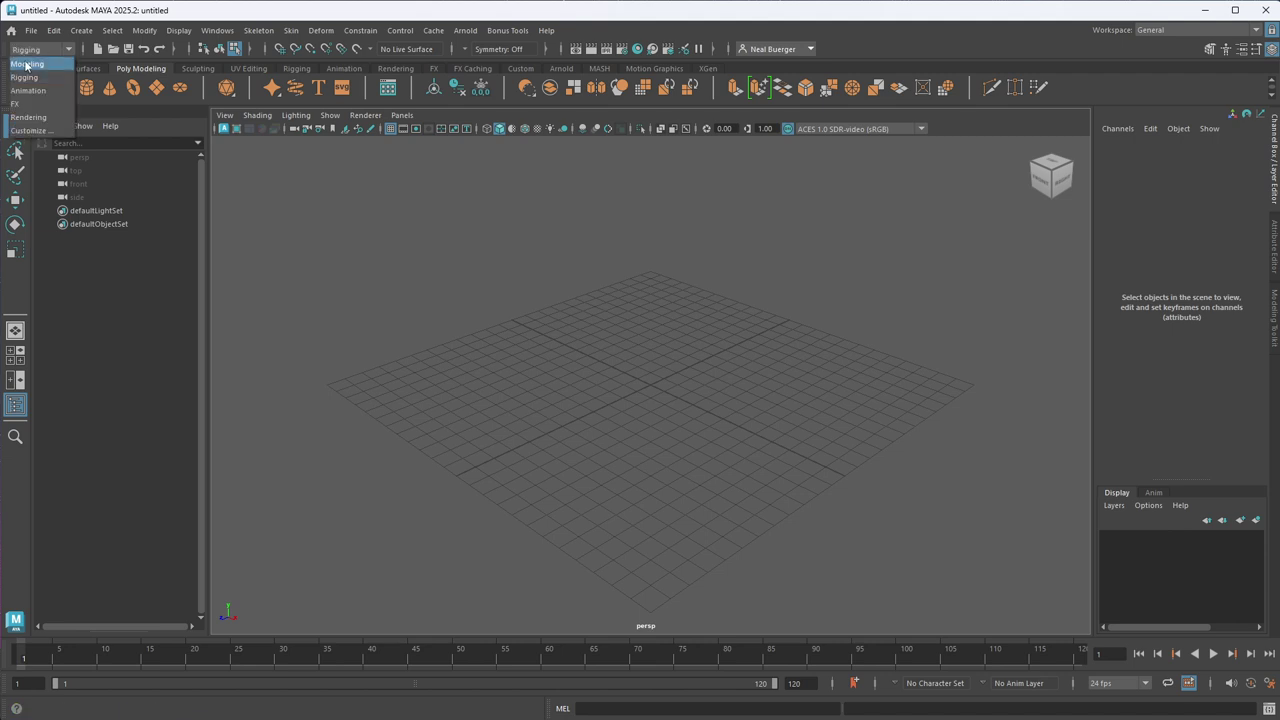
{"action": "left_click", "coordinate": [26, 64]}
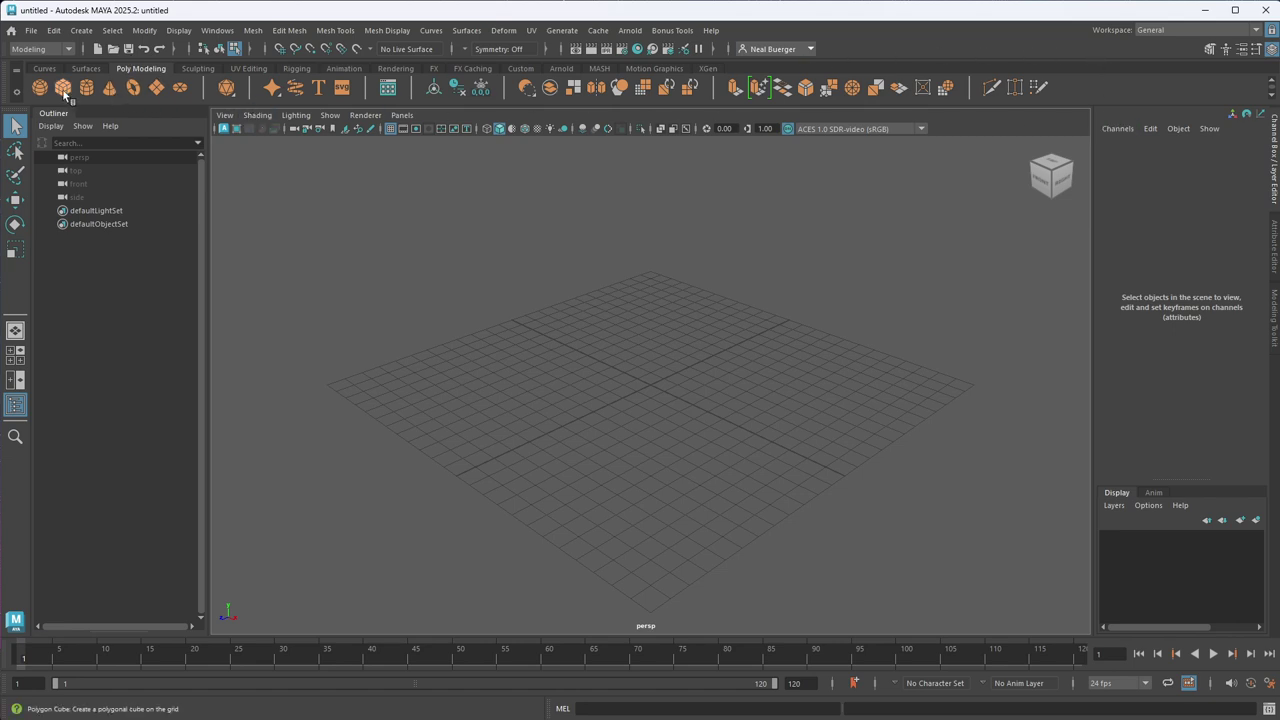
- Create a polygon sphere at the centre of the grid and deselect it
{"action": "left_click", "coordinate": [89, 33]}
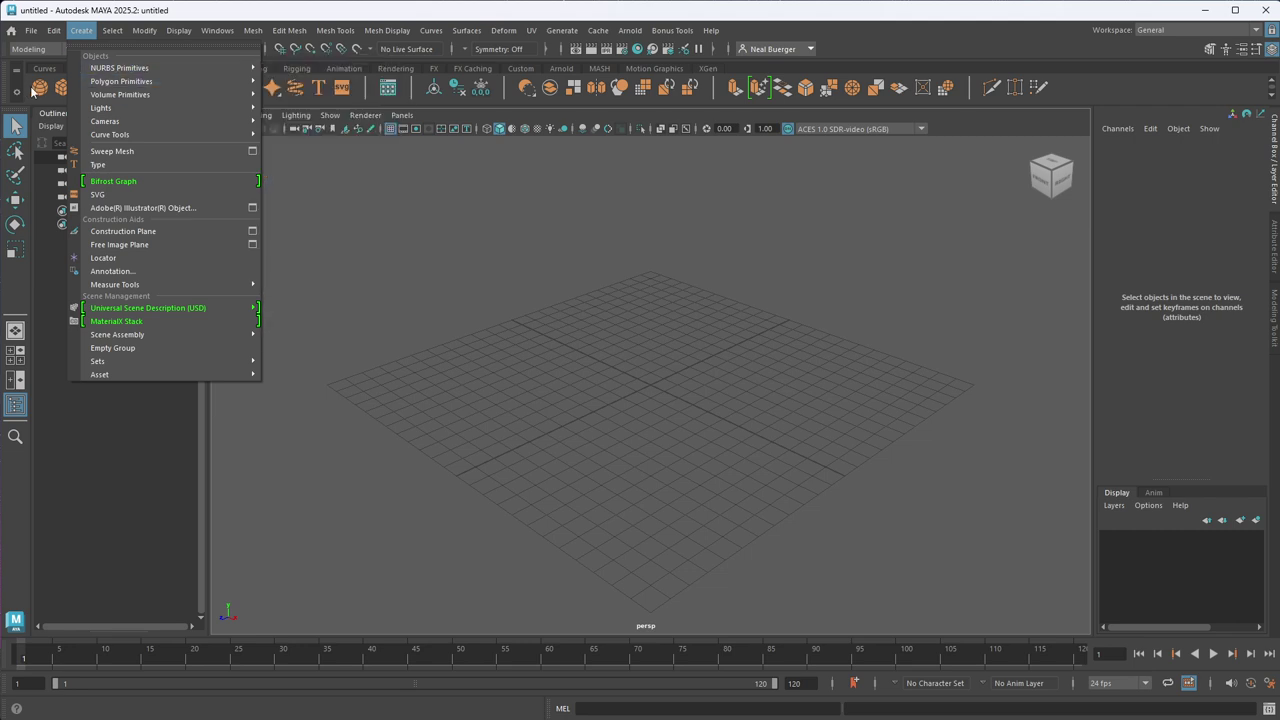
{"action": "left_click", "coordinate": [78, 31]}
{"action": "left_click", "coordinate": [78, 31]}
{"action": "mouse_move", "coordinate": [110, 85]}
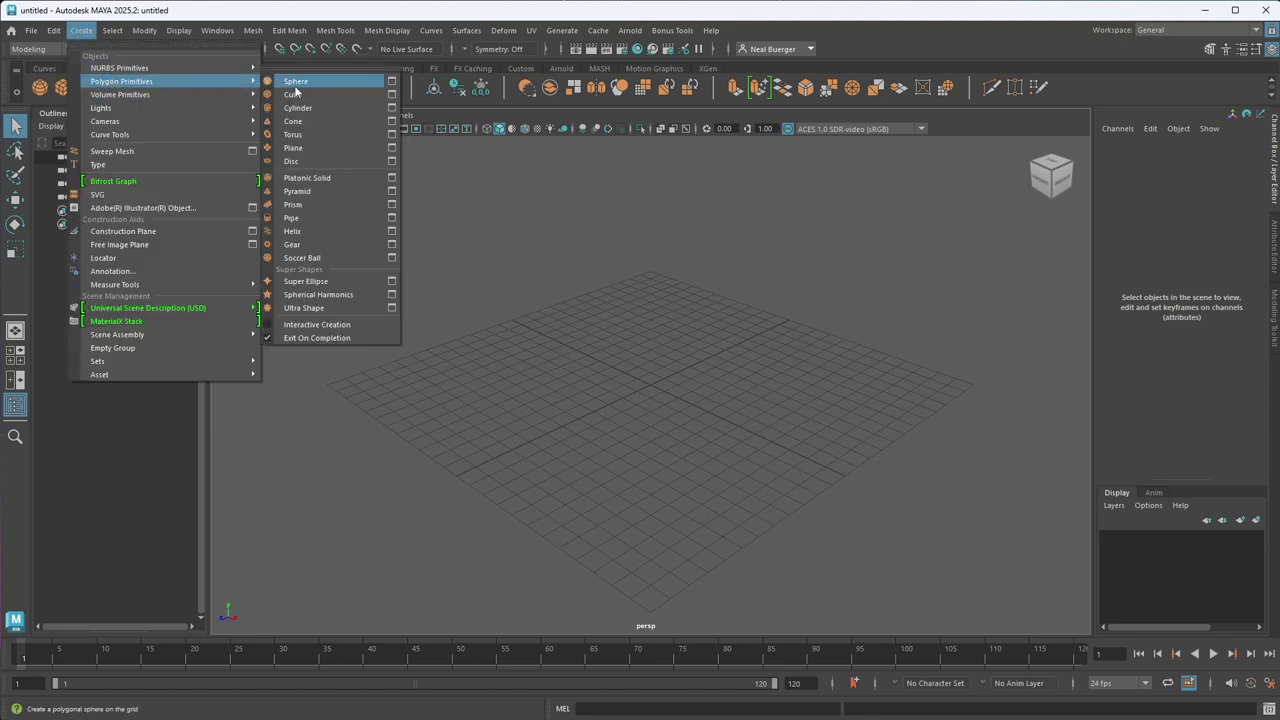
{"action": "left_click", "coordinate": [4, 102]}
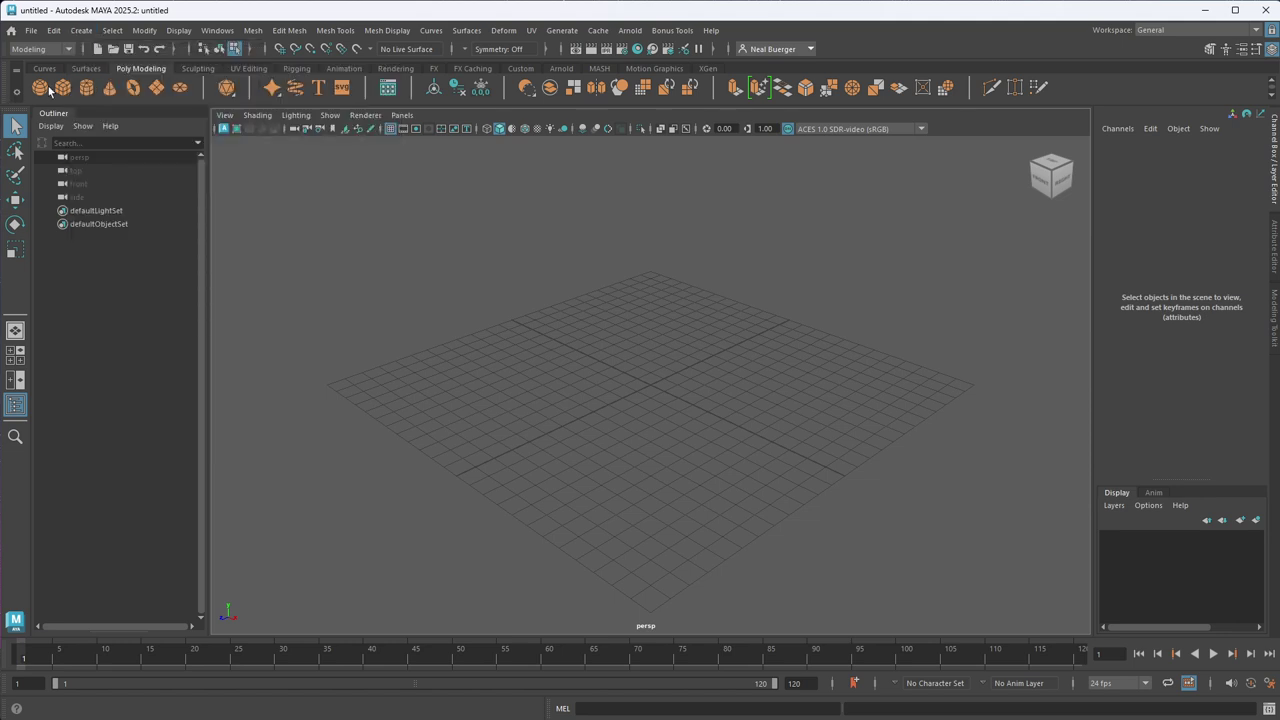
{"action": "left_click", "coordinate": [40, 87]}
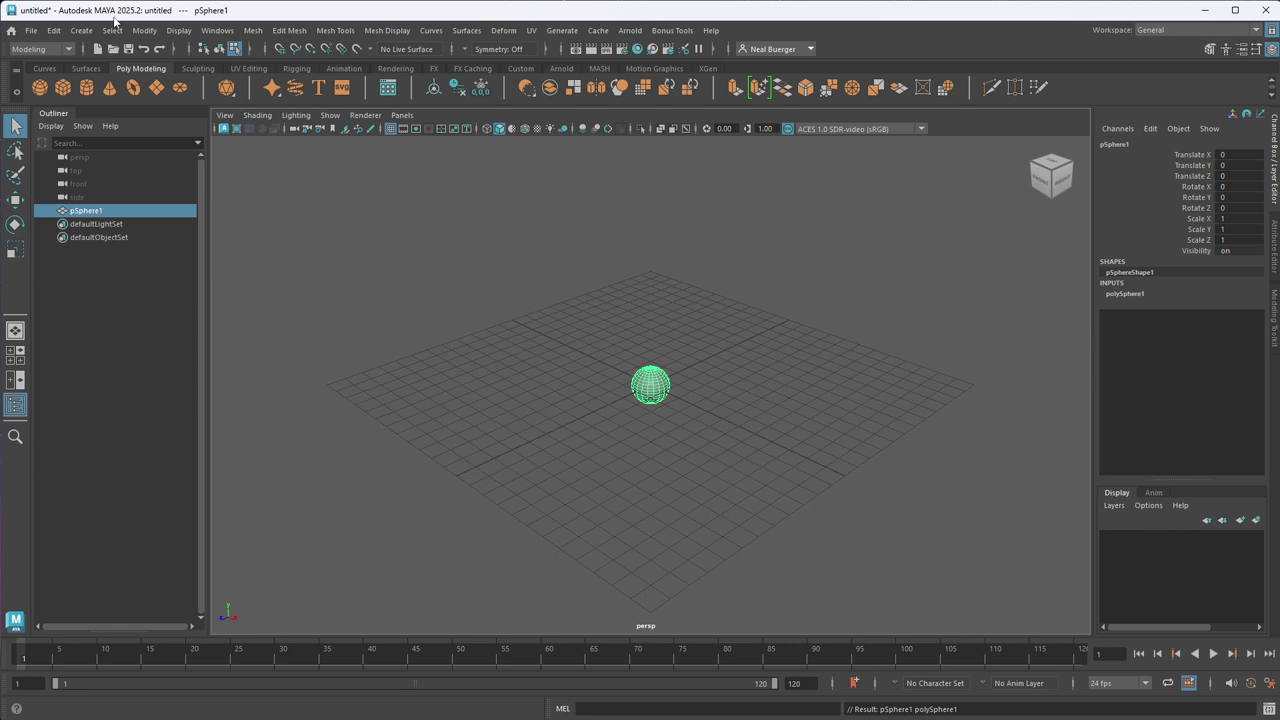
{"action": "left_click", "coordinate": [404, 403]}
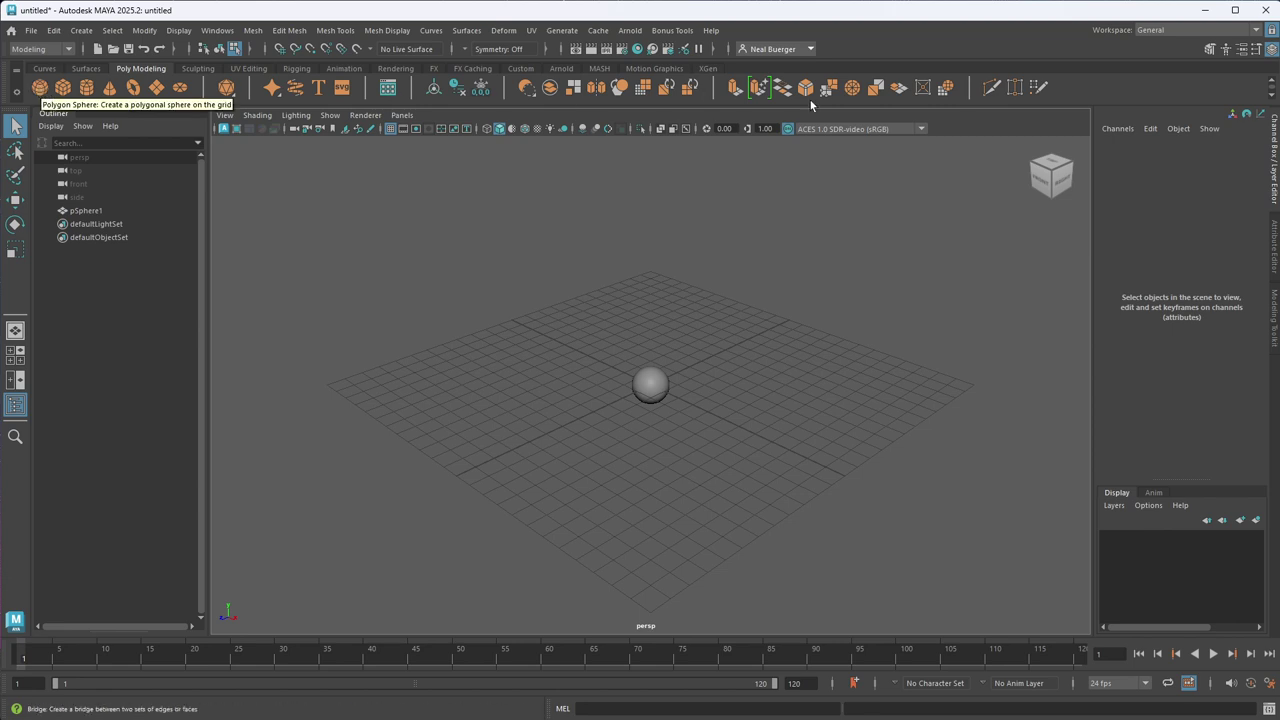
- Add the Circularize command from the mesh editing commands to the Custom shelf
{"action": "left_click", "coordinate": [520, 68]}
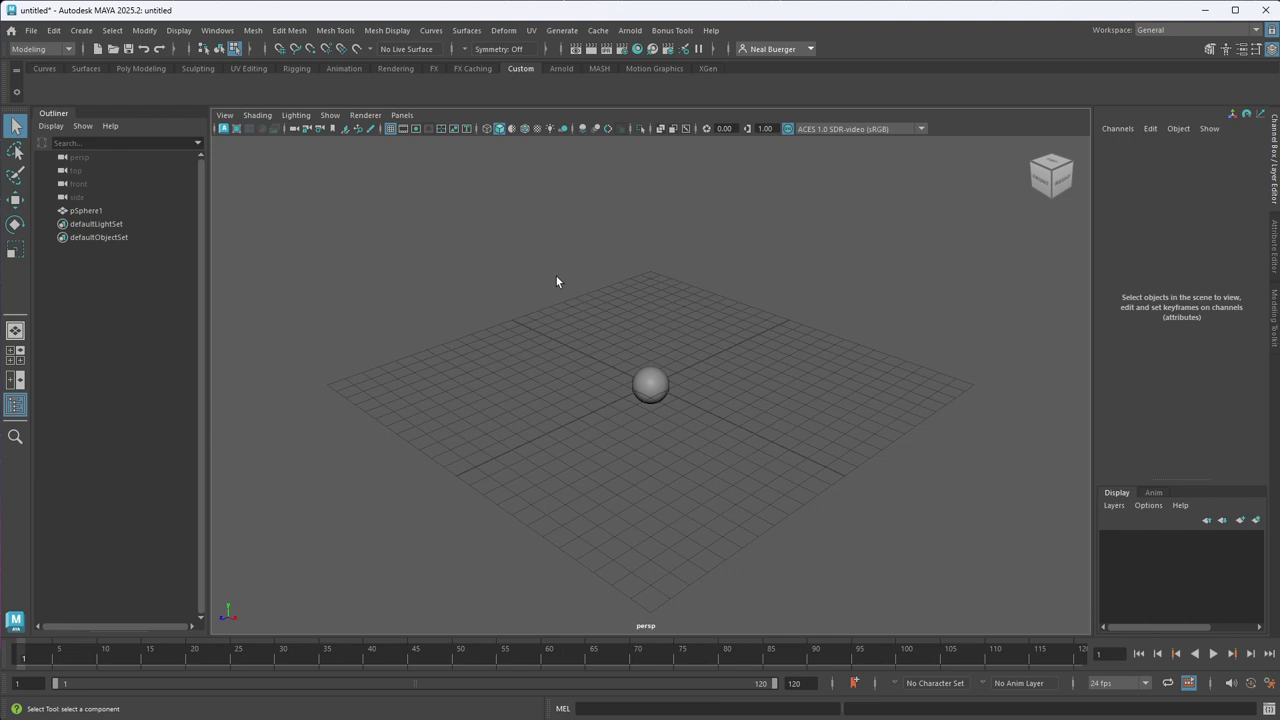
{"action": "left_click", "coordinate": [289, 30]}
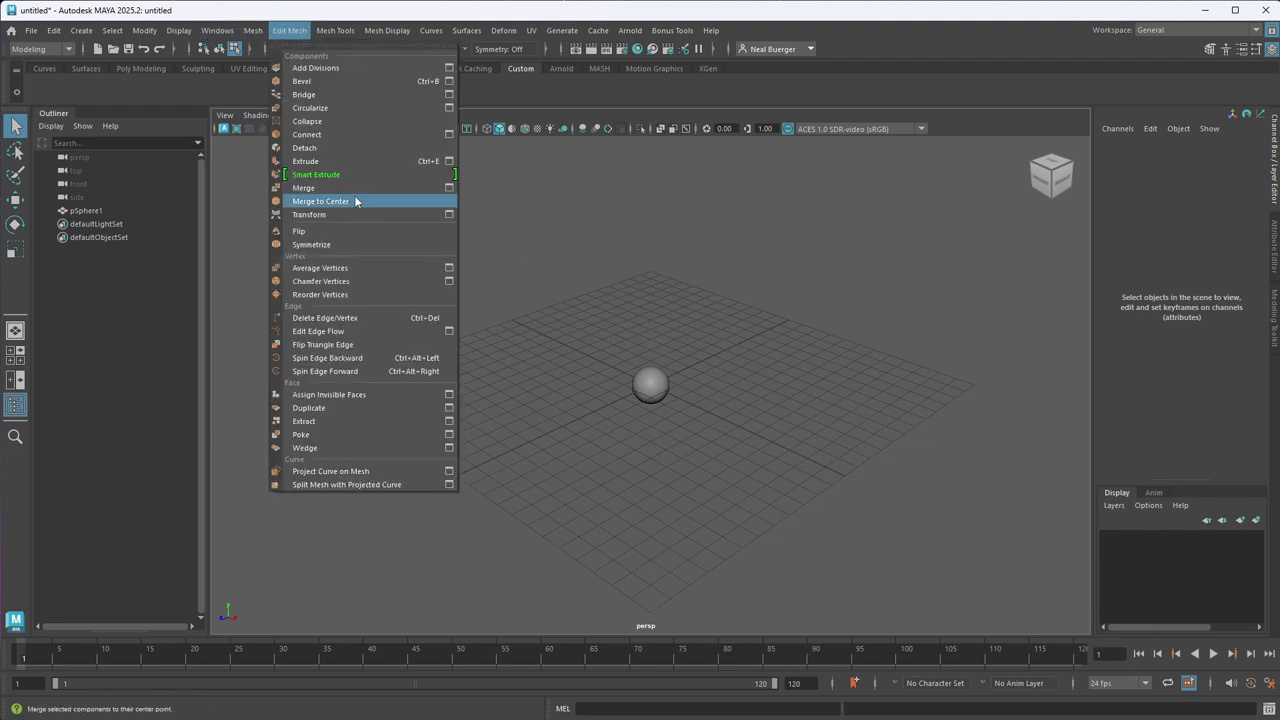
{"action": "left_click", "coordinate": [321, 112], "text": "ctrl+shift"}
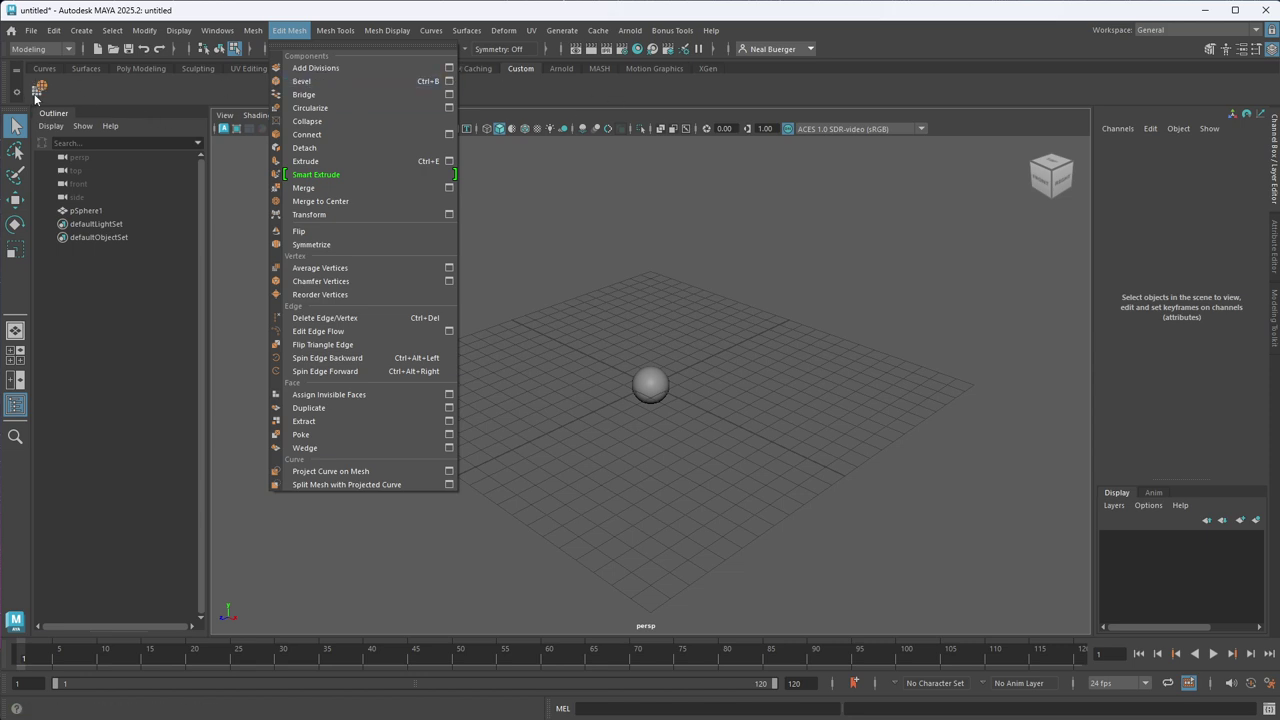
{"action": "left_click", "coordinate": [807, 361]}
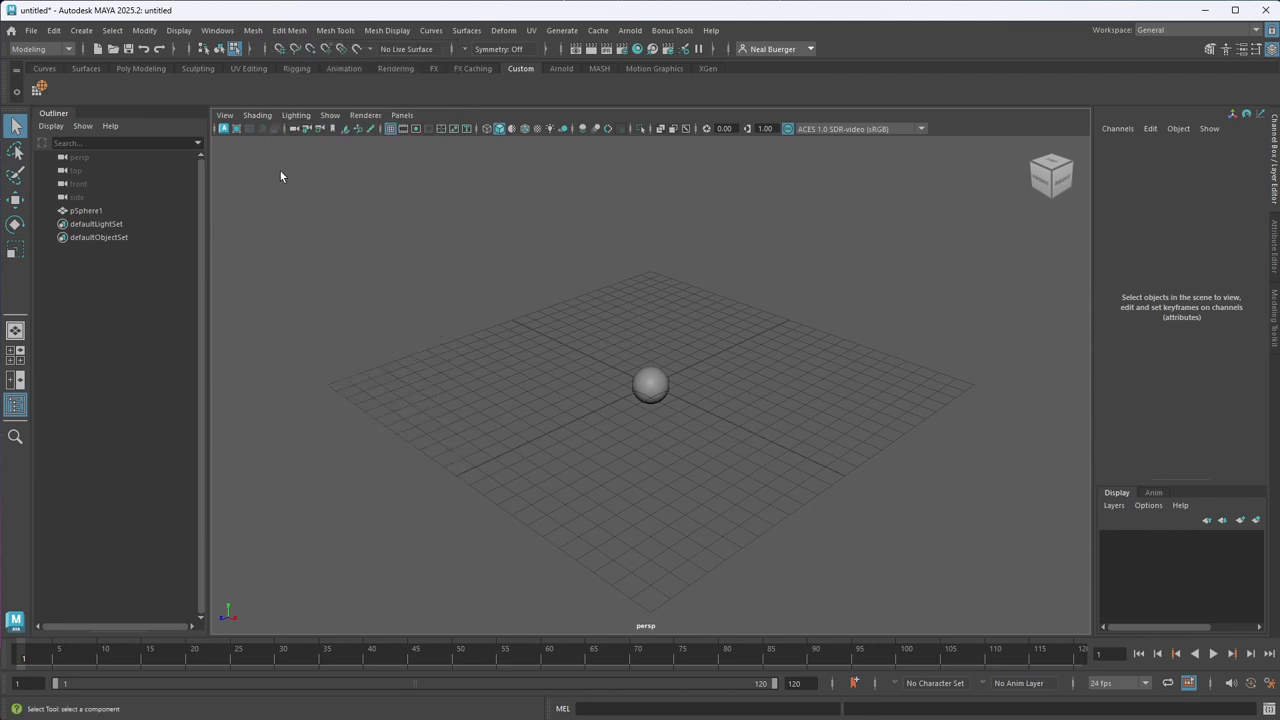
- Delete the Circularize shortcut from the Custom shelf and return to the Poly Modeling shelf
{"action": "right_click", "coordinate": [39, 88]}
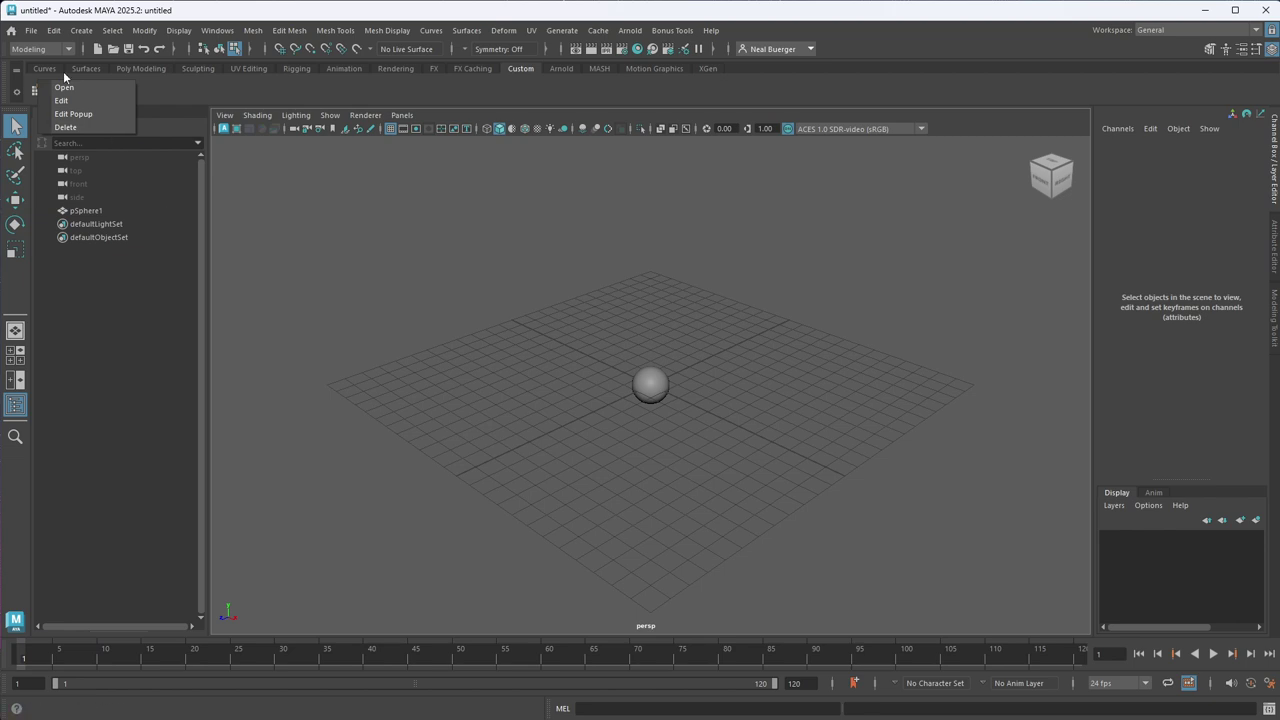
{"action": "left_click", "coordinate": [66, 127]}
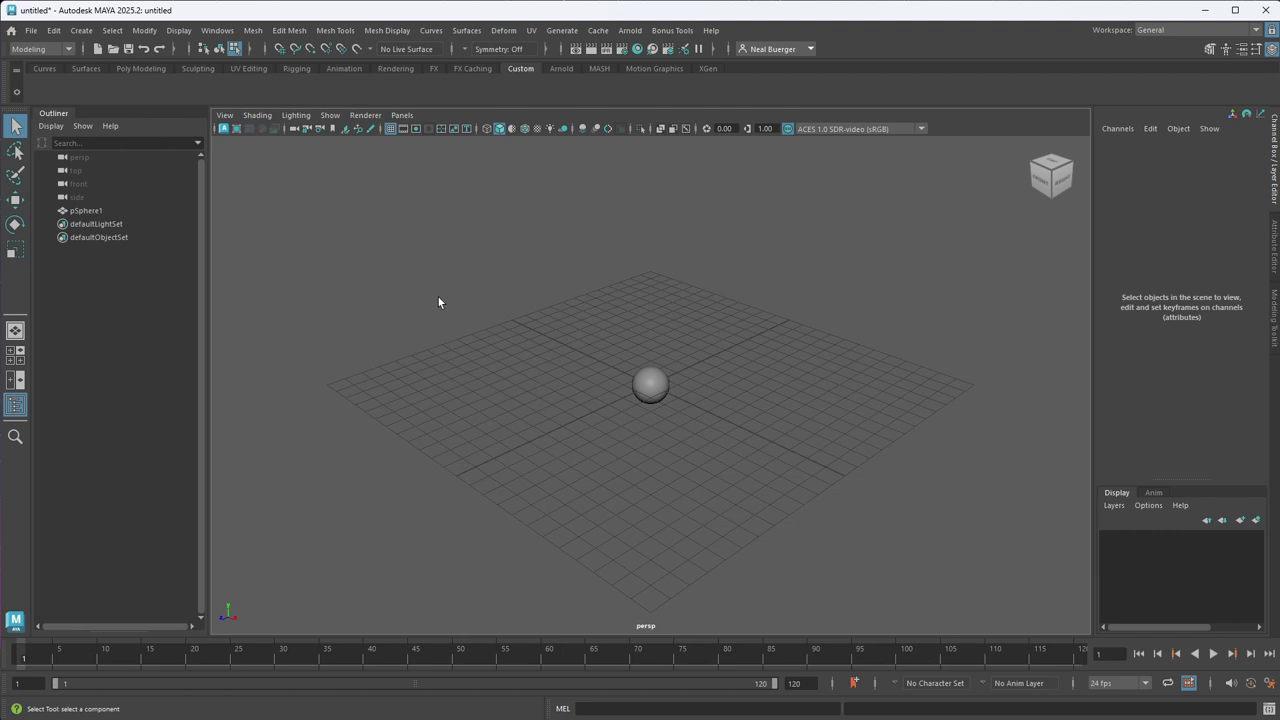
{"action": "left_click", "coordinate": [140, 68]}
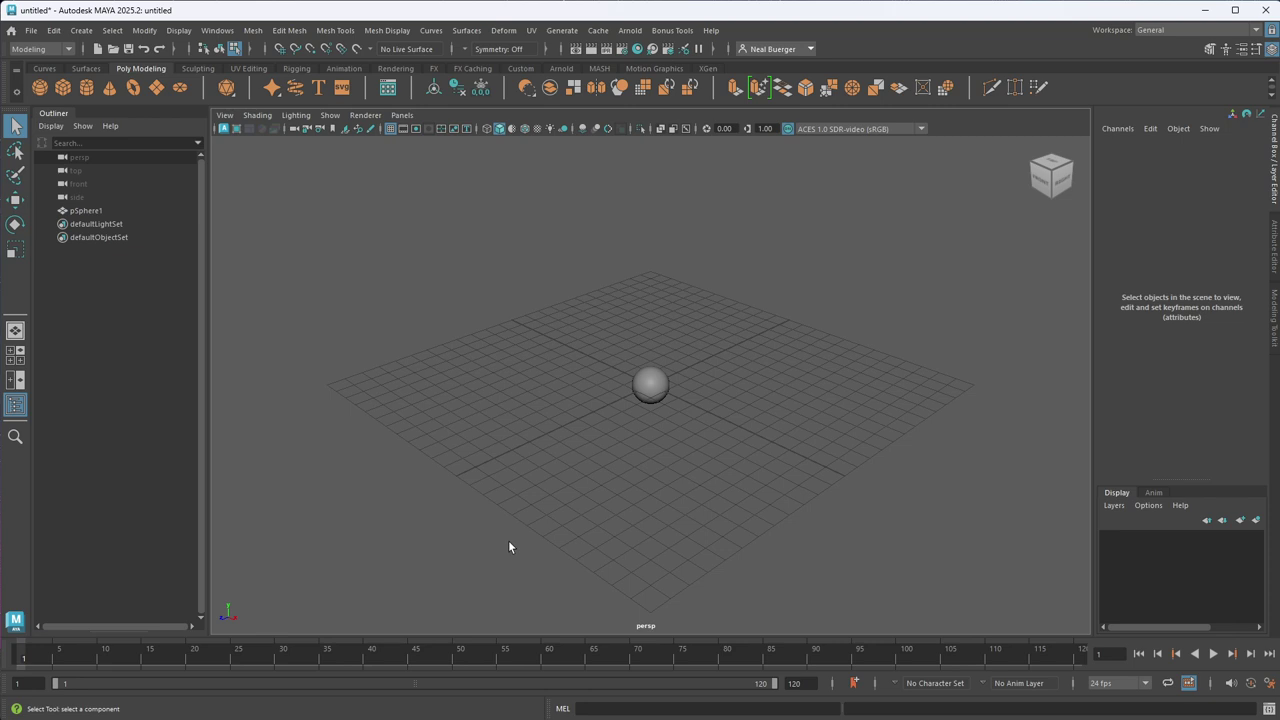
- Toggle between the four-view layout and the single perspective view, and look over the menus in the hotbox
{"action": "key", "text": "space"}
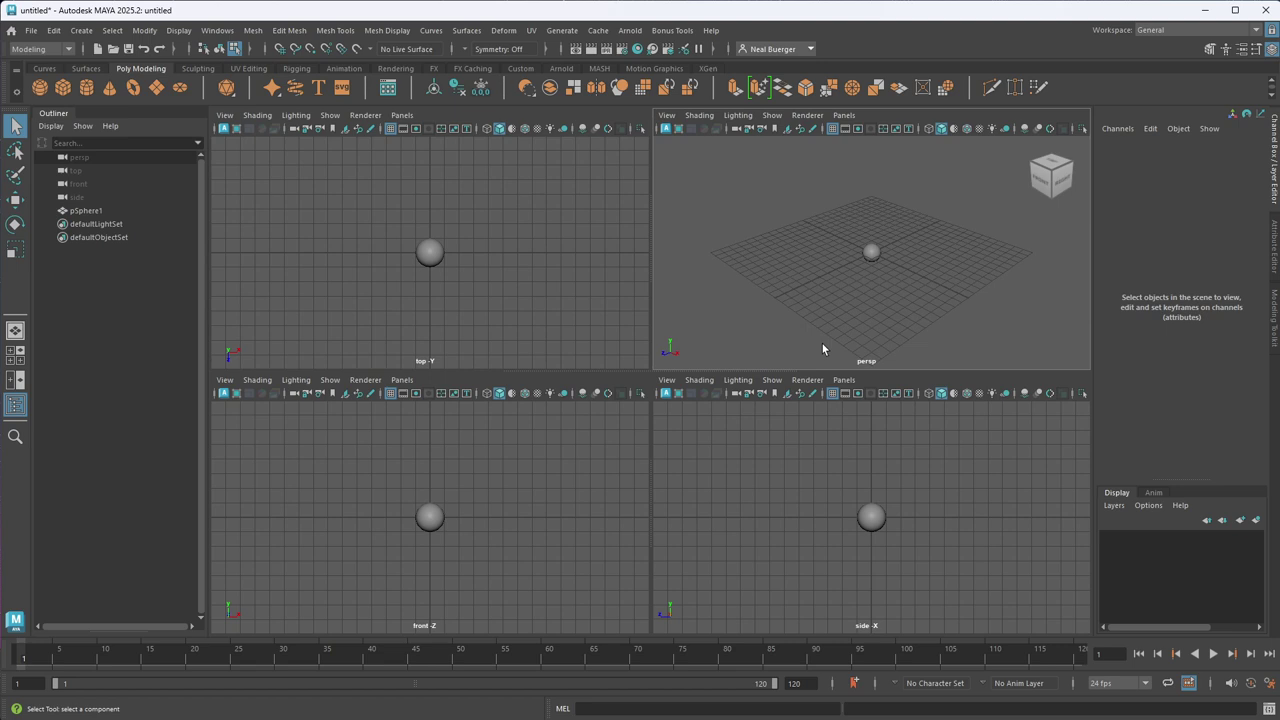
{"action": "key", "text": "space"}
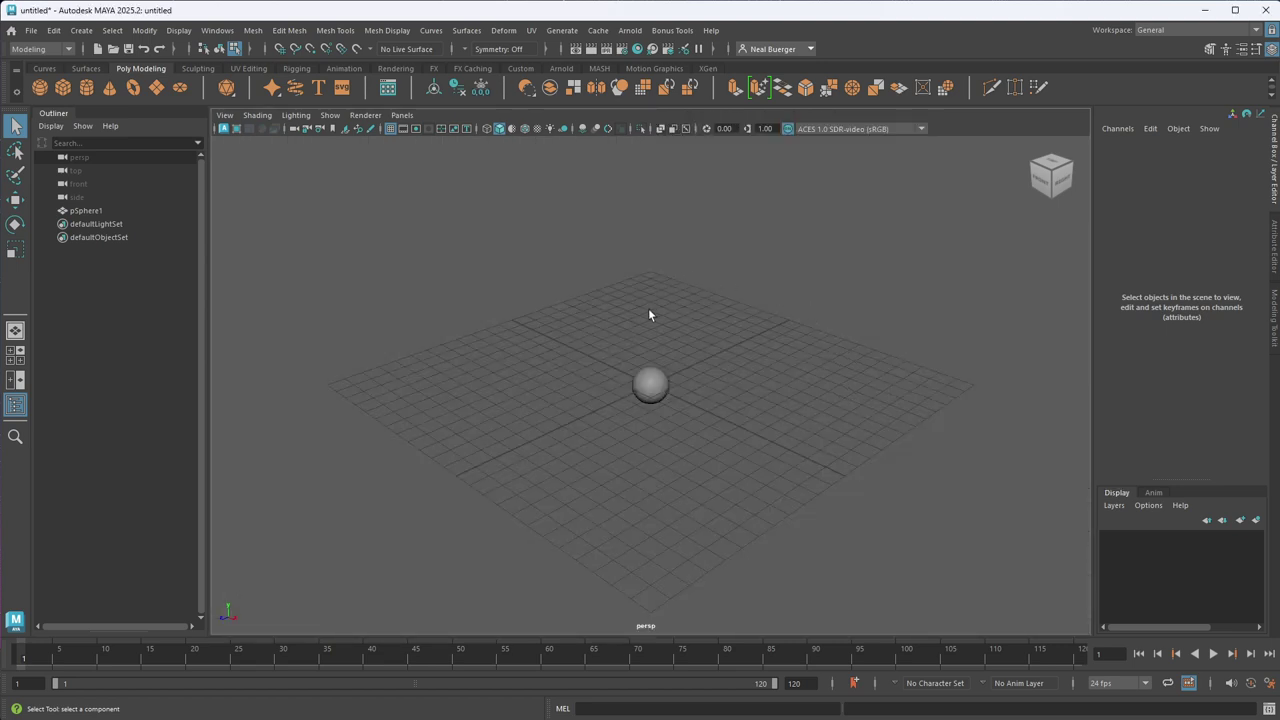
{"action": "key", "text": "space"}
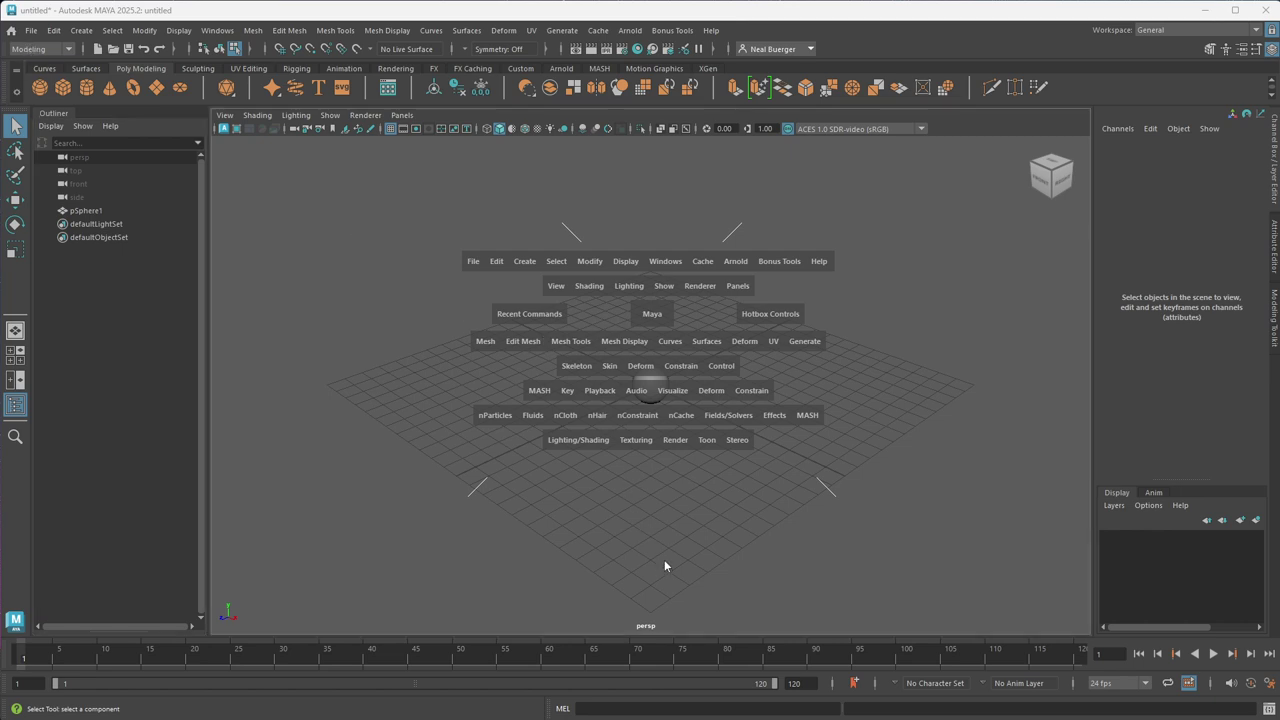
{"action": "key", "text": "space"}
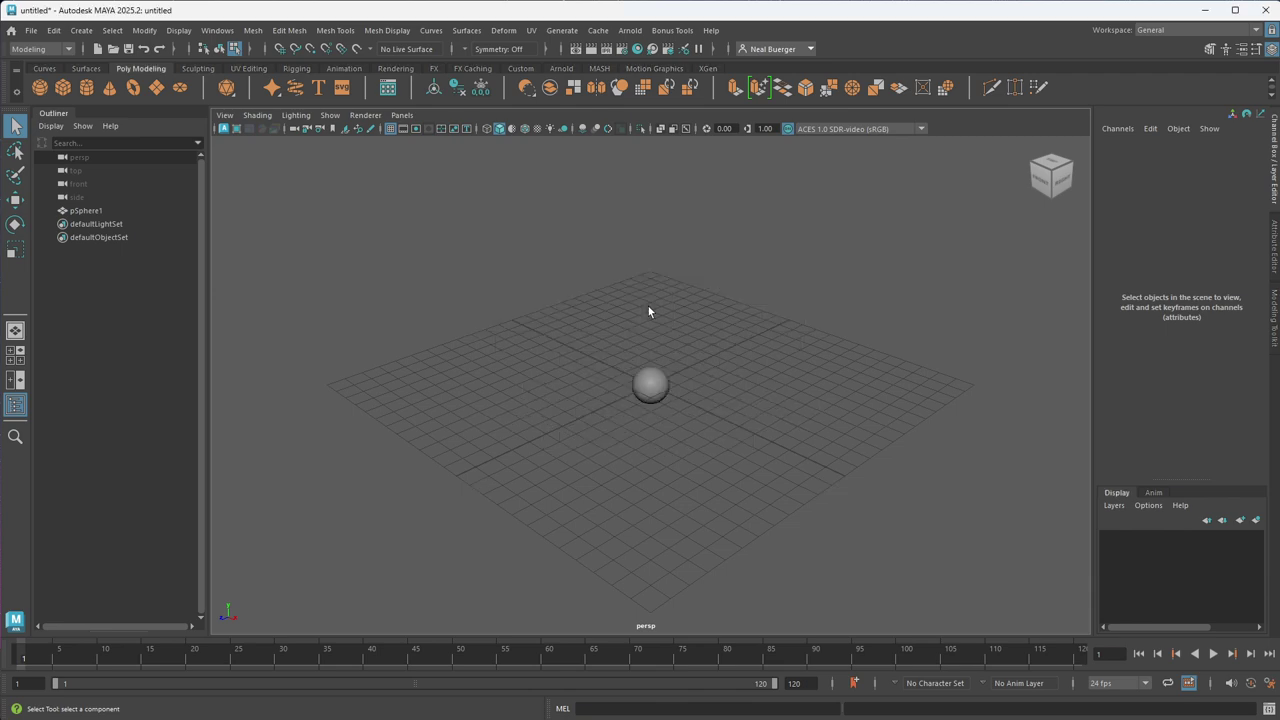
{"action": "key", "text": "space"}
{"action": "key", "text": "space"}
{"action": "key", "text": "space"}
{"action": "key", "text": "space"}
{"action": "key", "text": "space"}
{"action": "key", "text": "space"}
- Examine the sphere closer in perspective and in the four-view layout, and return to the single perspective view
{"action": "mouse_move", "coordinate": [697, 417]}
{"action": "left_mouse_down", "text": "alt"}
{"action": "mouse_move", "coordinate": [711, 403]}
{"action": "mouse_move", "coordinate": [708, 414]}
{"action": "left_mouse_up", "text": "alt"}
{"action": "scroll", "coordinate": [712, 417], "scroll_direction": "up", "scroll_amount": 3}
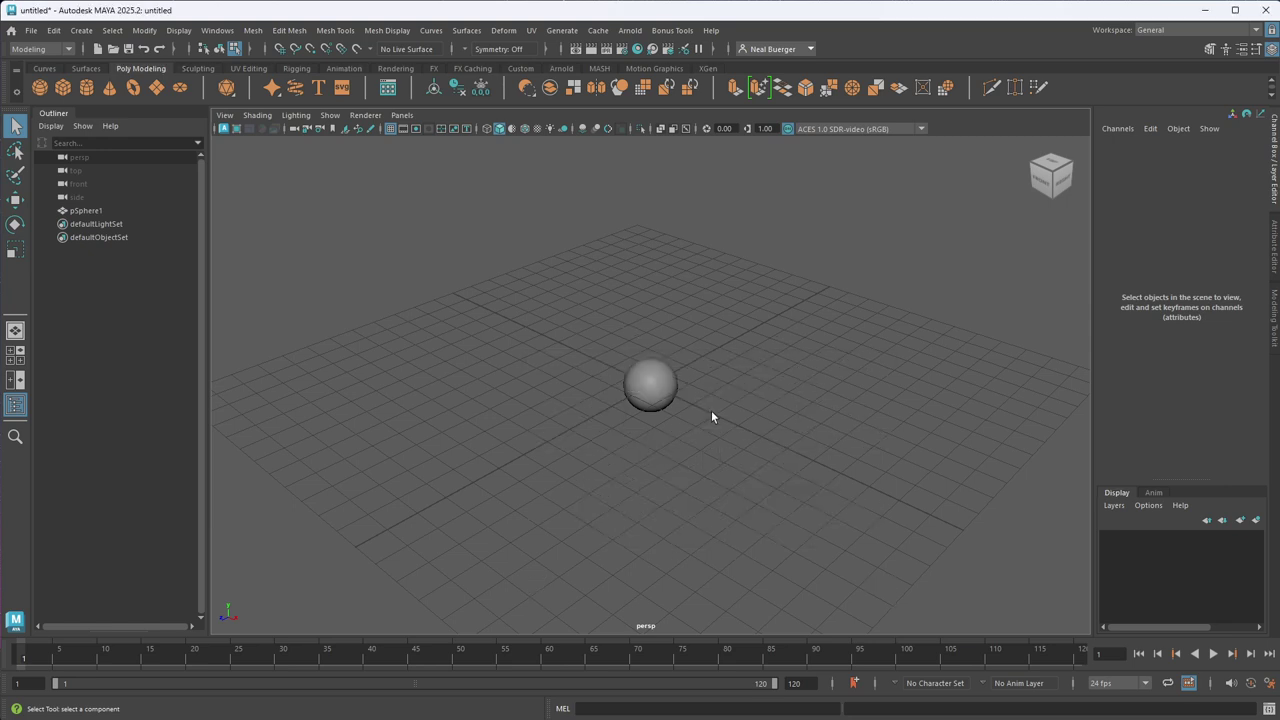
{"action": "key", "text": "space"}
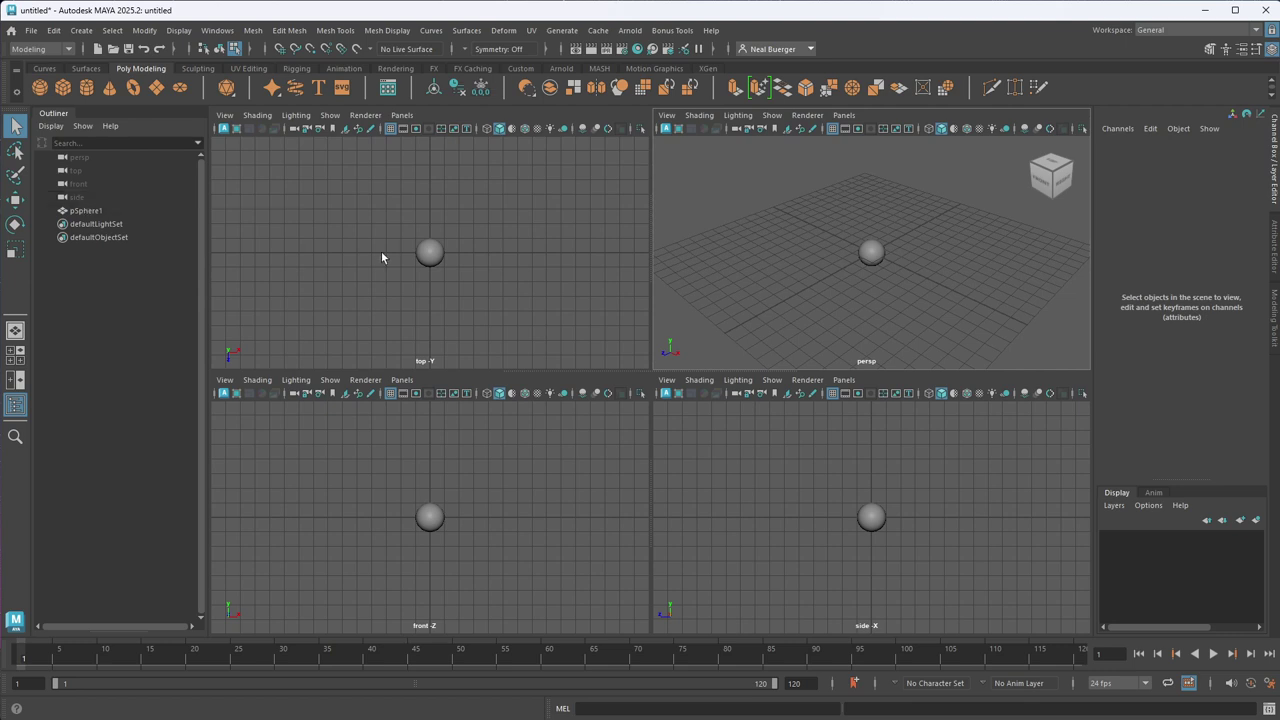
{"action": "left_click", "coordinate": [430, 257]}
{"action": "right_click_drag", "start_coordinate": [872, 256], "coordinate": [1025, 187]}
{"action": "key", "text": "space"}
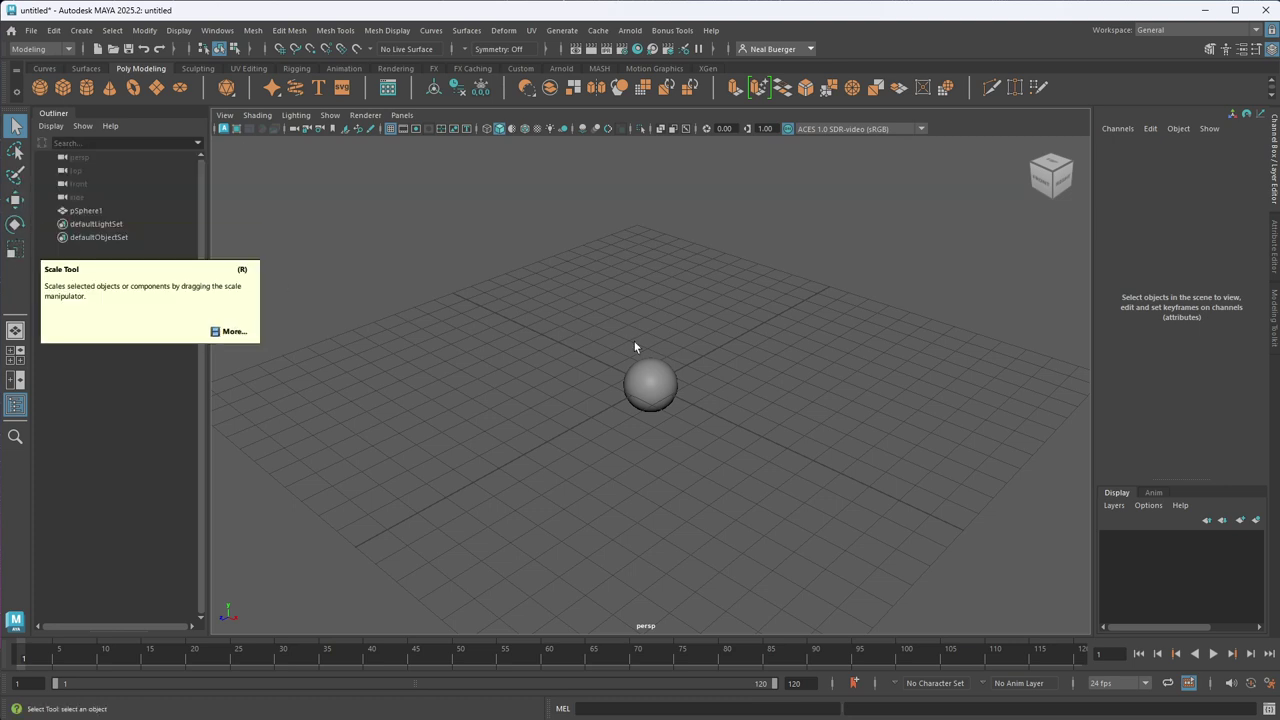
- Select the sphere and move it to about 1.2 on Y and about -2.6 on X
{"action": "left_click", "coordinate": [650, 390]}
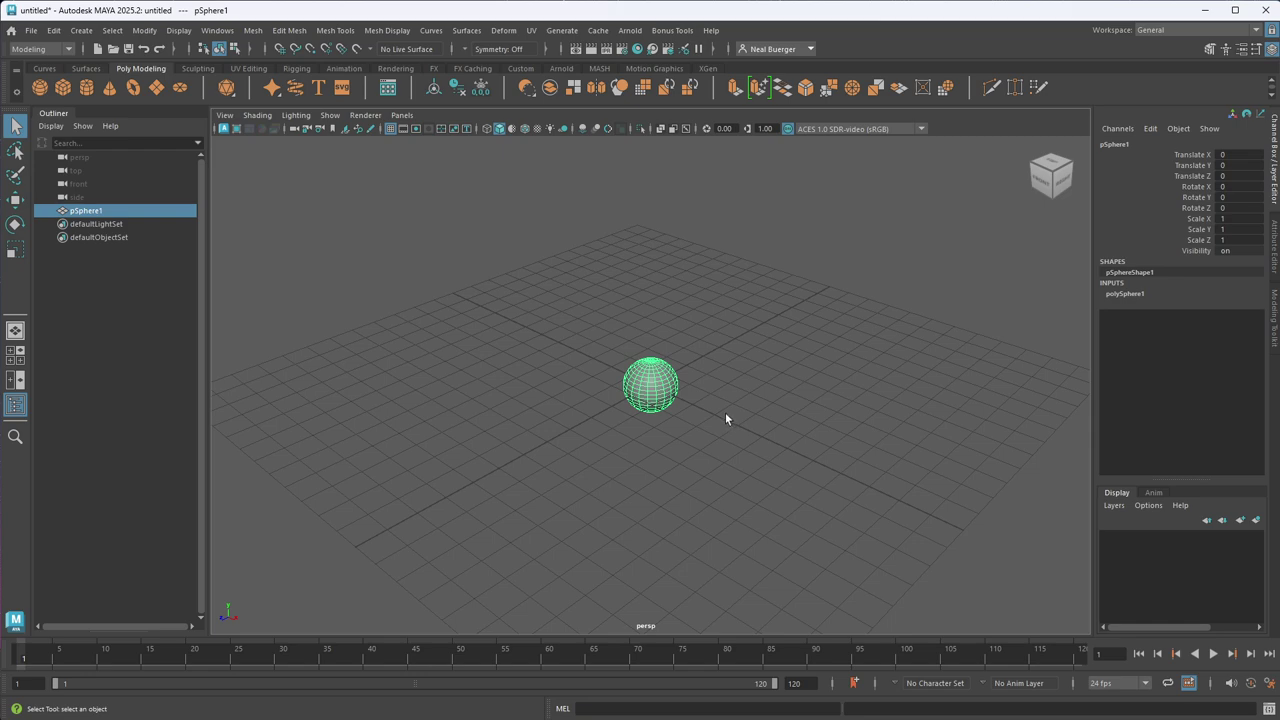
{"action": "key", "text": "w"}
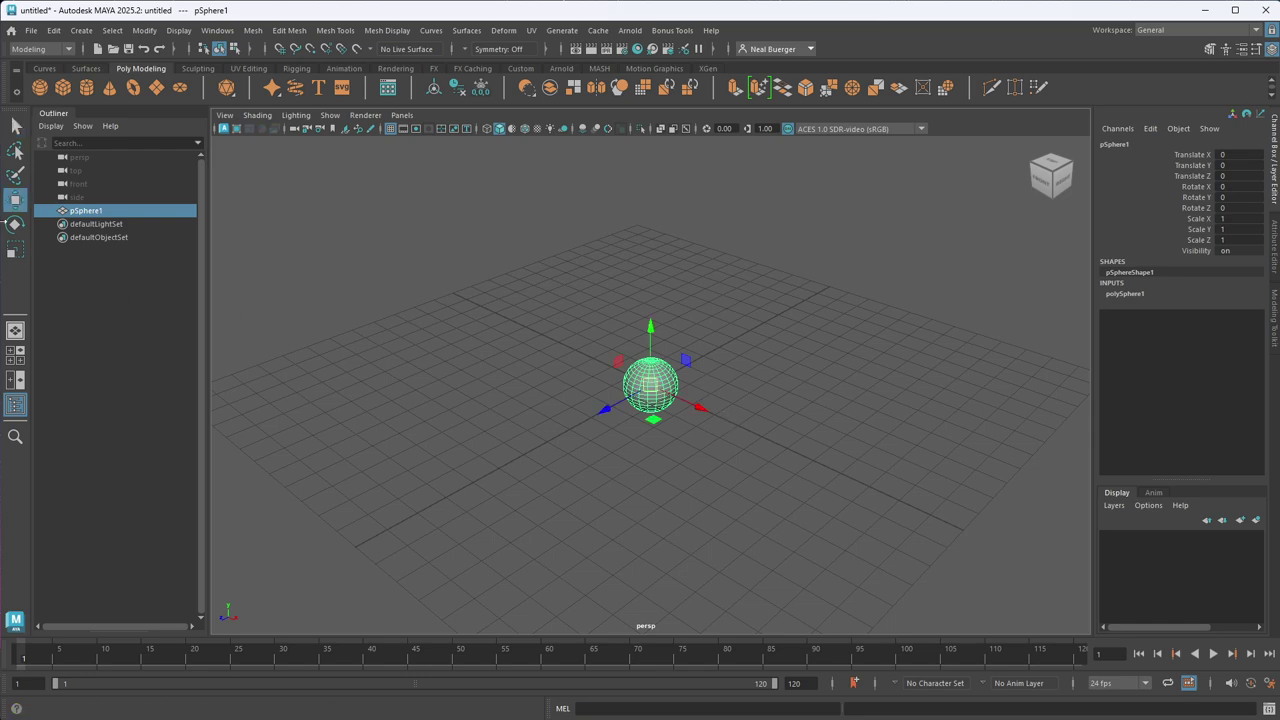
{"action": "left_click_drag", "start_coordinate": [650, 338], "coordinate": [654, 299]}
{"action": "left_click_drag", "start_coordinate": [684, 371], "coordinate": [648, 357]}
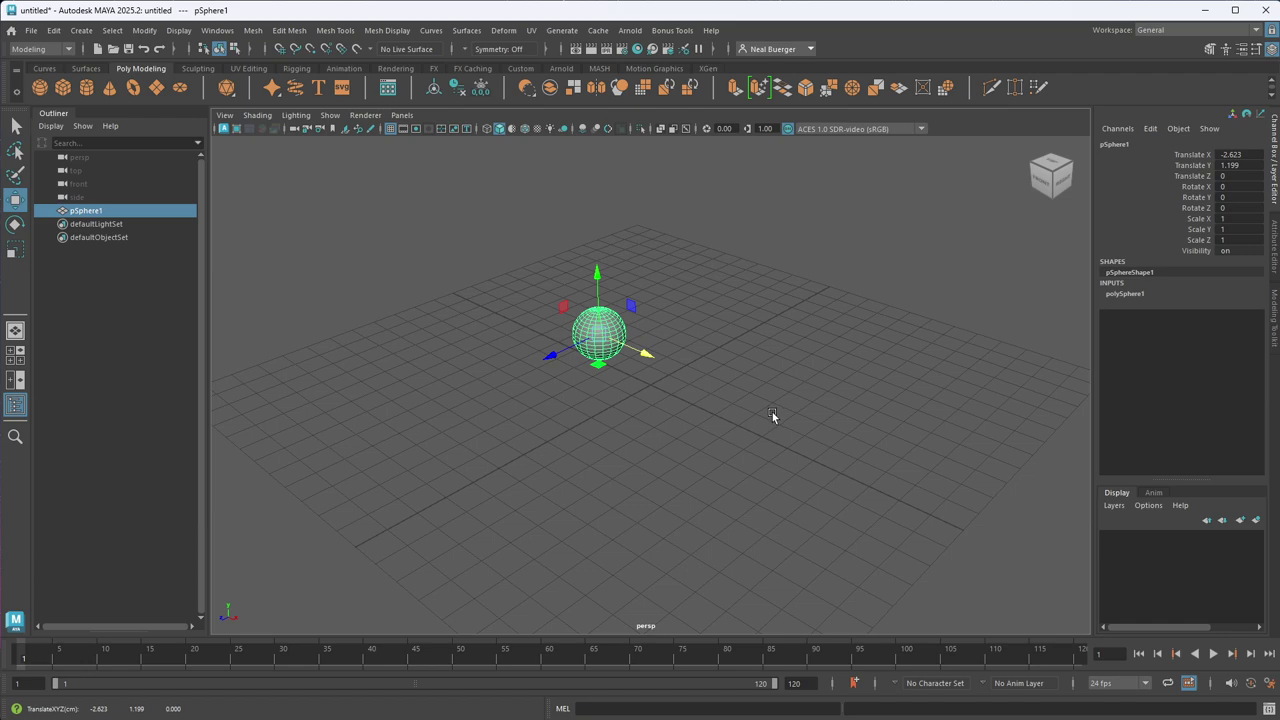
- Rotate the sphere to about -25.8 degrees around Y and scale it uniformly to about 1.56
{"action": "key", "text": "e"}
{"action": "left_click_drag", "start_coordinate": [634, 374], "coordinate": [615, 346]}
{"action": "key", "text": "r"}
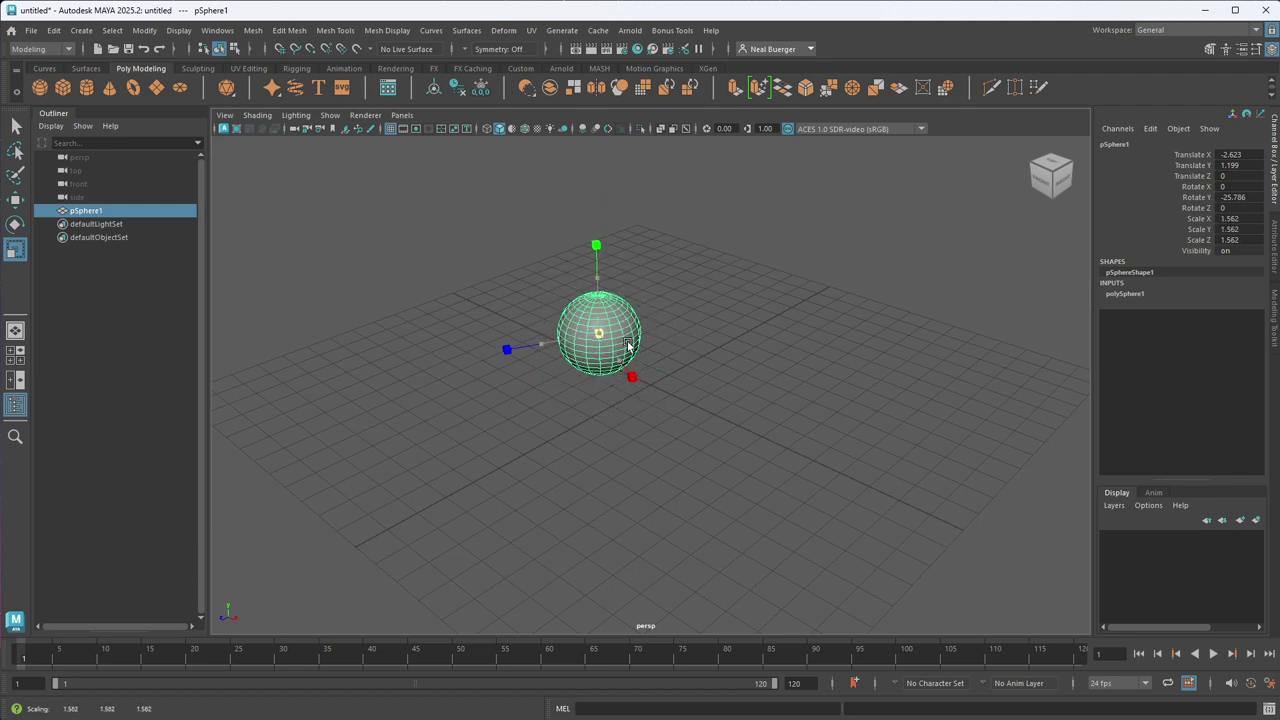
- Cycle through the Move, Rotate and Scale tools to compare their manipulators on the sphere, and return to the Select tool
{"action": "key", "text": "e"}
{"action": "left_click", "coordinate": [15, 199]}
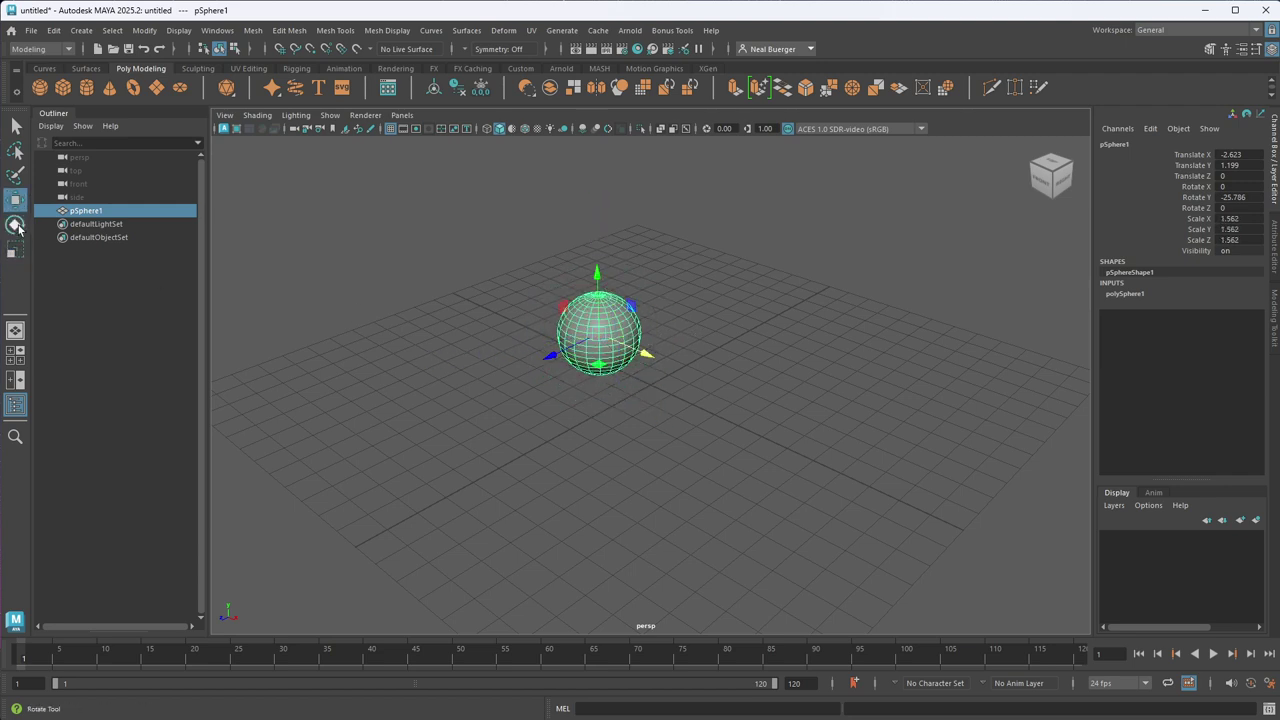
{"action": "left_click", "coordinate": [15, 224]}
{"action": "left_click", "coordinate": [15, 199]}
{"action": "left_click", "coordinate": [15, 224]}
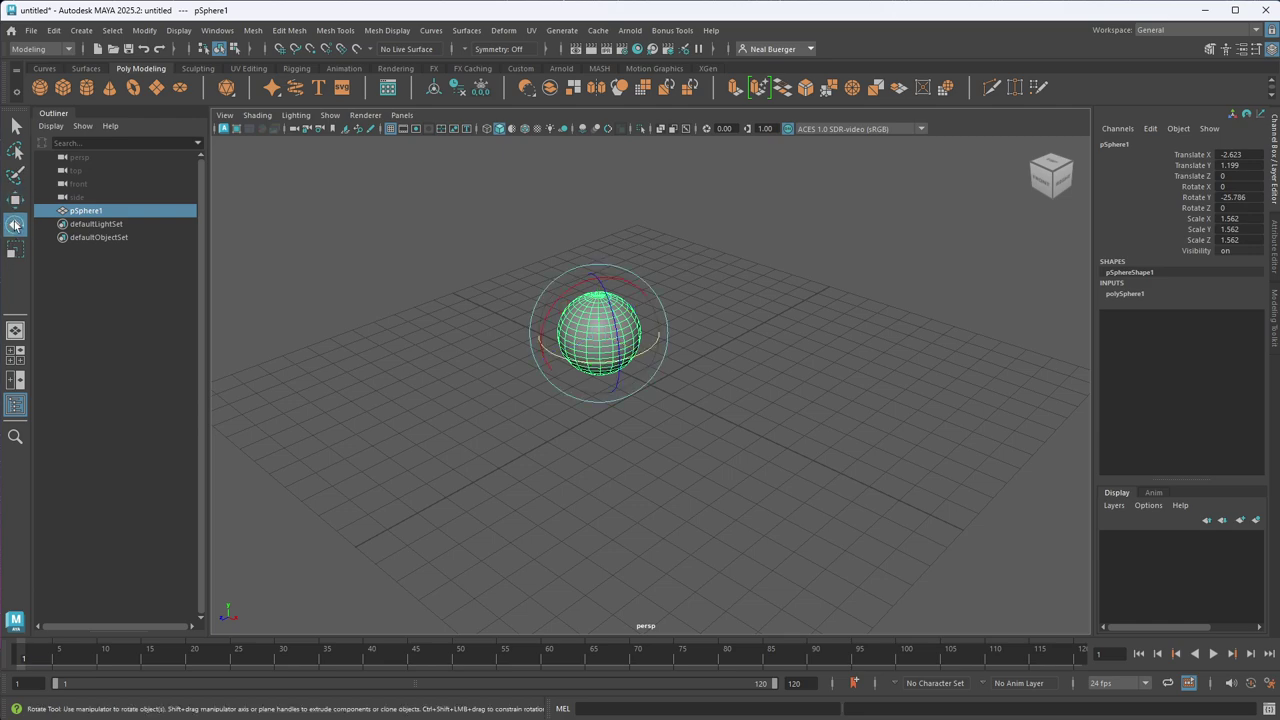
{"action": "left_click", "coordinate": [15, 249]}
{"action": "key", "text": "w"}
{"action": "key", "text": "r"}
{"action": "key", "text": "w"}
{"action": "key", "text": "e"}
{"action": "key", "text": "w"}
{"action": "key", "text": "r"}
{"action": "key", "text": "w"}
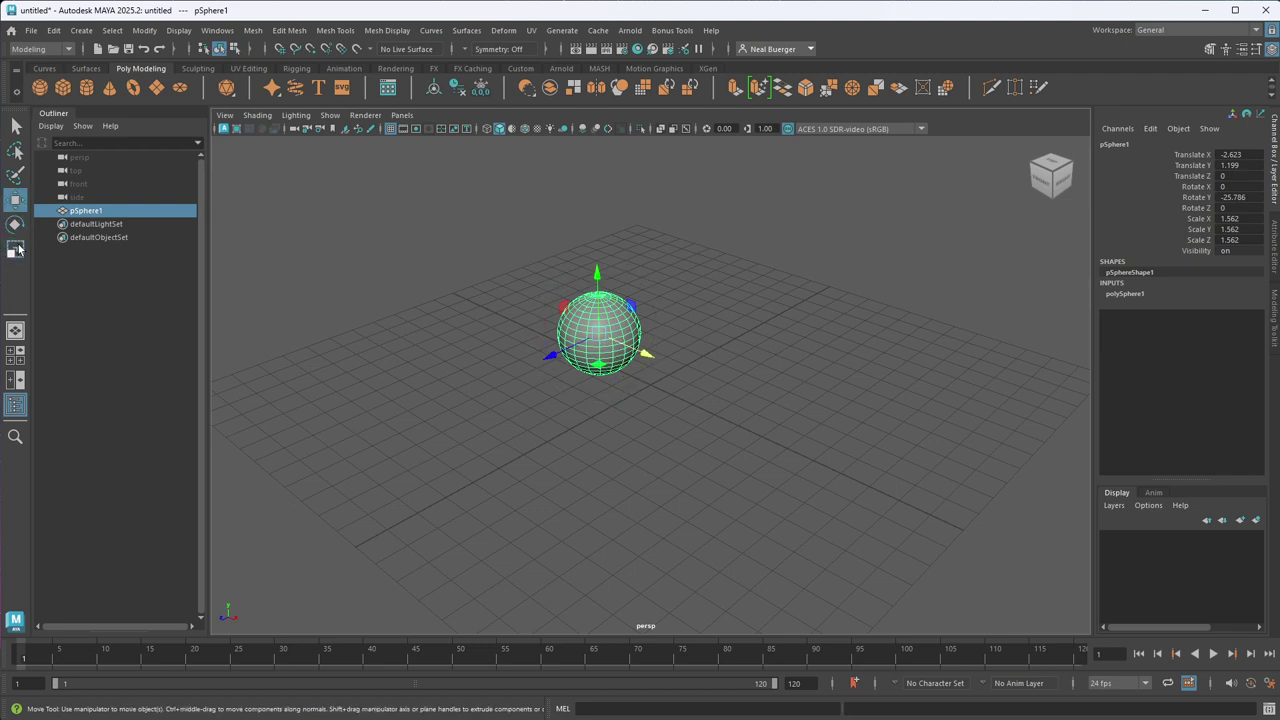
{"action": "key", "text": "q"}
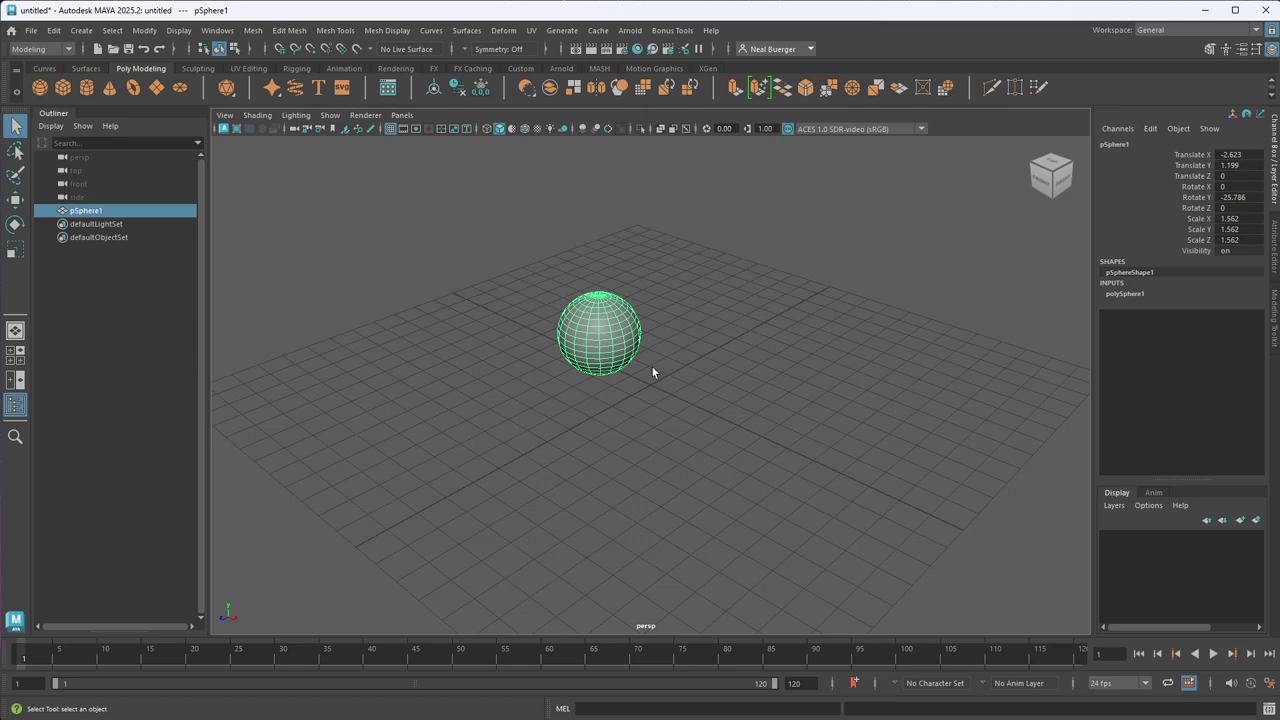
- Try moving the sphere across the grid with the Move tool, and return it to the origin
{"action": "key", "text": "w"}
{"action": "left_click_drag", "start_coordinate": [634, 363], "coordinate": [684, 402]}
{"action": "left_click", "coordinate": [844, 369]}
{"action": "key", "text": "ctrl+z"}
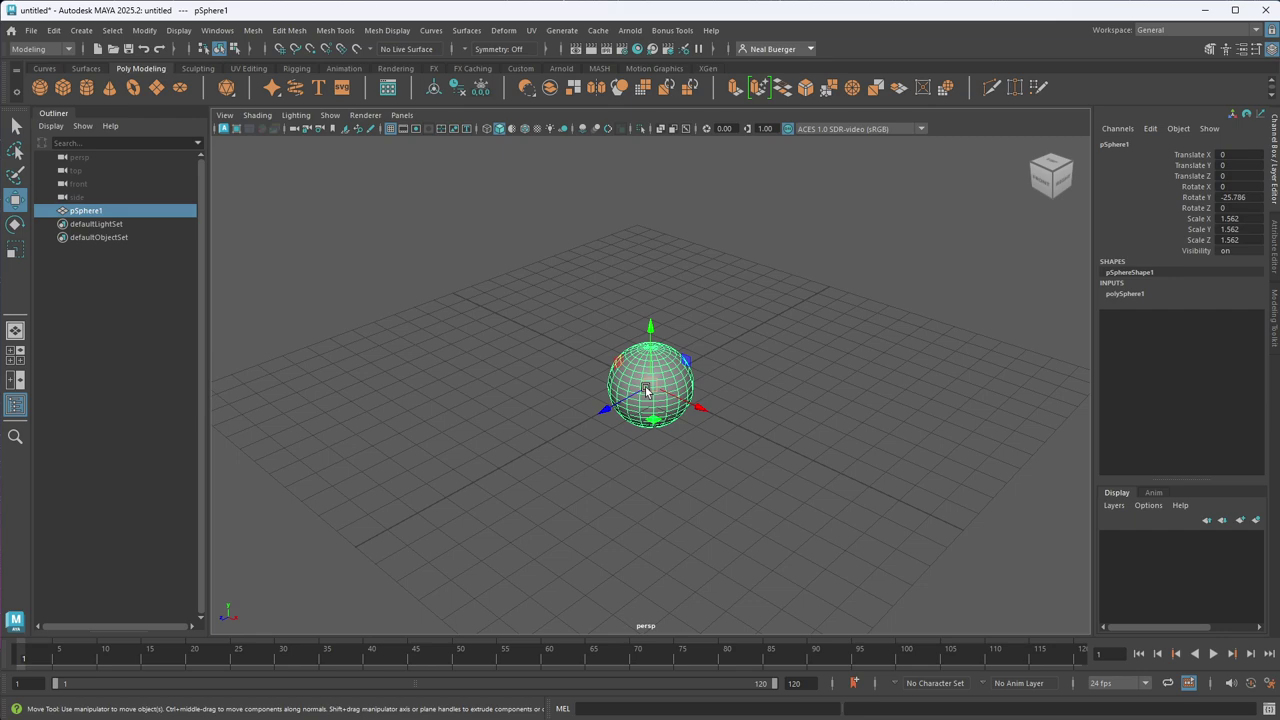
- Reselect the sphere and stretch it along Y with the Scale tool to a Scale Y of about 3
{"action": "scroll", "coordinate": [645, 390], "scroll_direction": "up", "scroll_amount": 2}
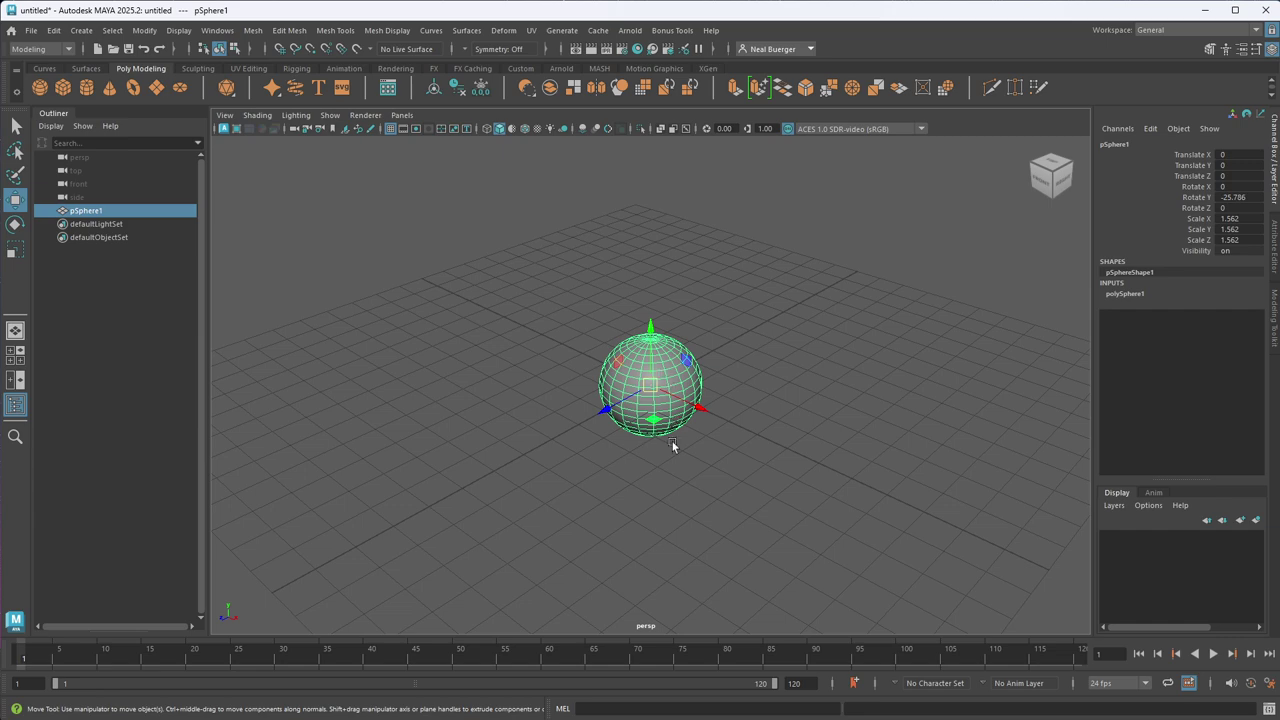
{"action": "left_click", "coordinate": [751, 420]}
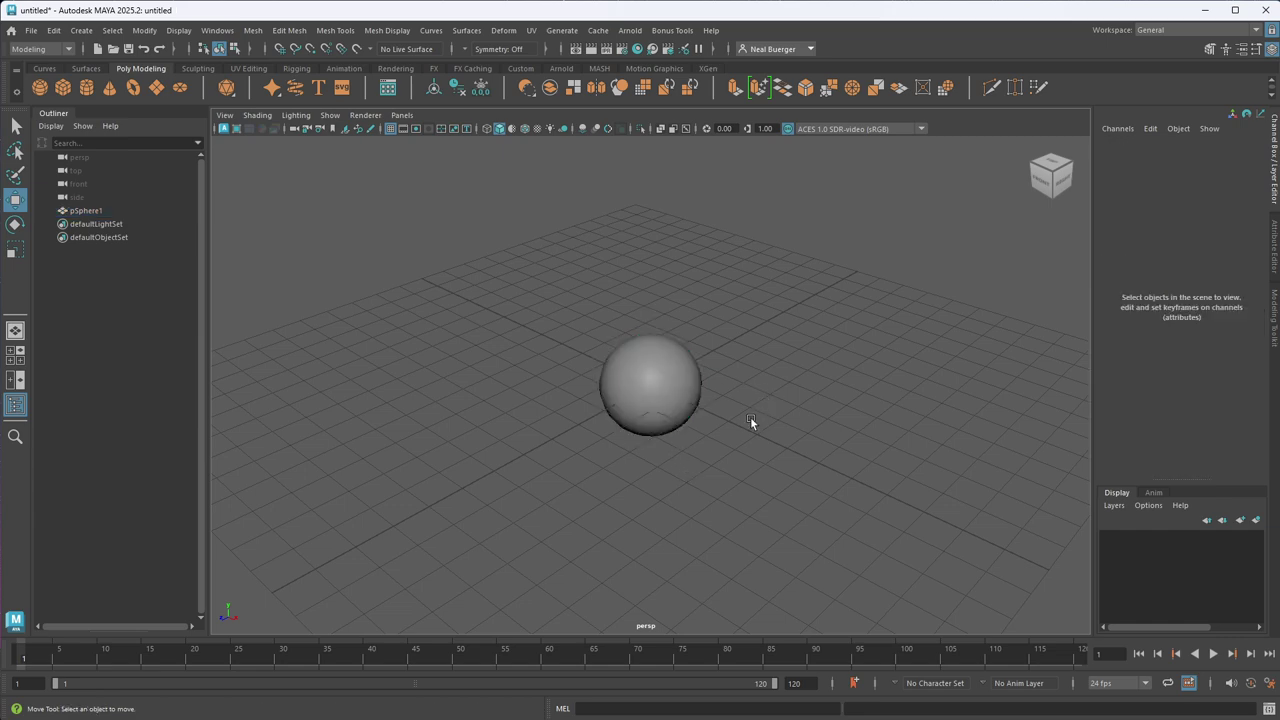
{"action": "left_click", "coordinate": [676, 397]}
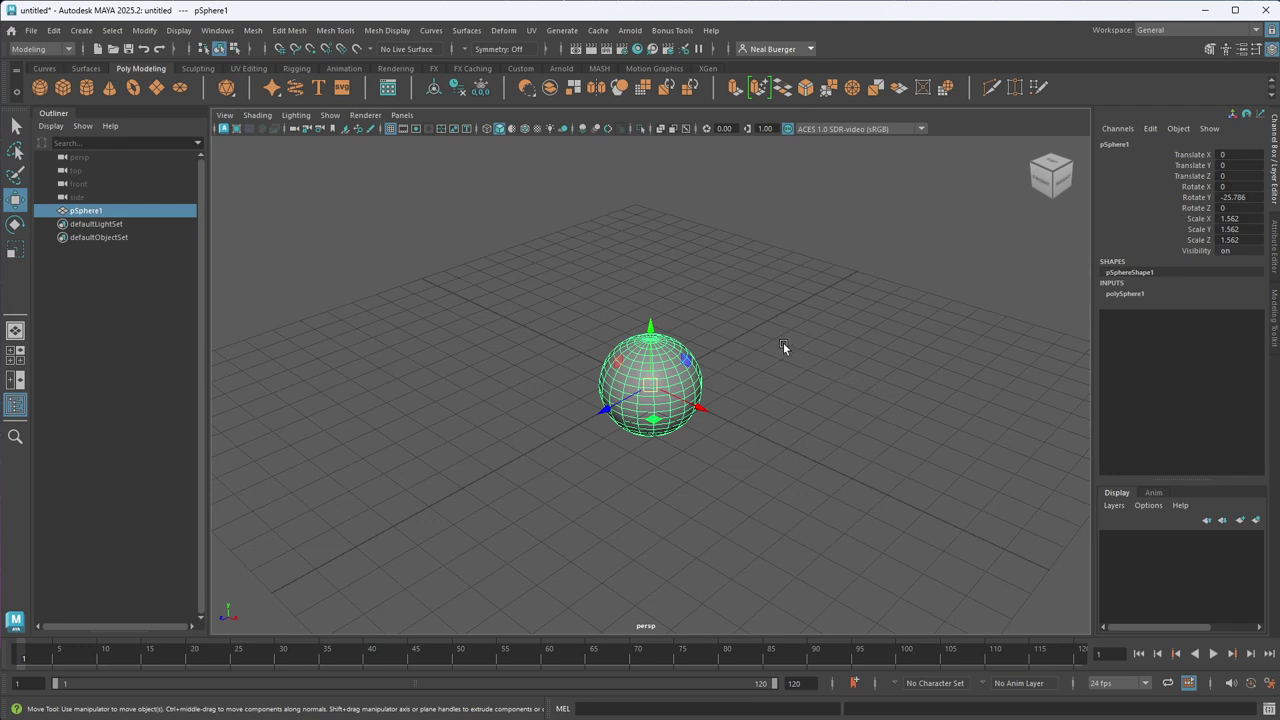
{"action": "key", "text": "e"}
{"action": "key", "text": "r"}
{"action": "mouse_move", "coordinate": [664, 334]}
{"action": "left_mouse_down"}
{"action": "mouse_move", "coordinate": [668, 306]}
{"action": "mouse_move", "coordinate": [674, 315]}
{"action": "left_mouse_up"}
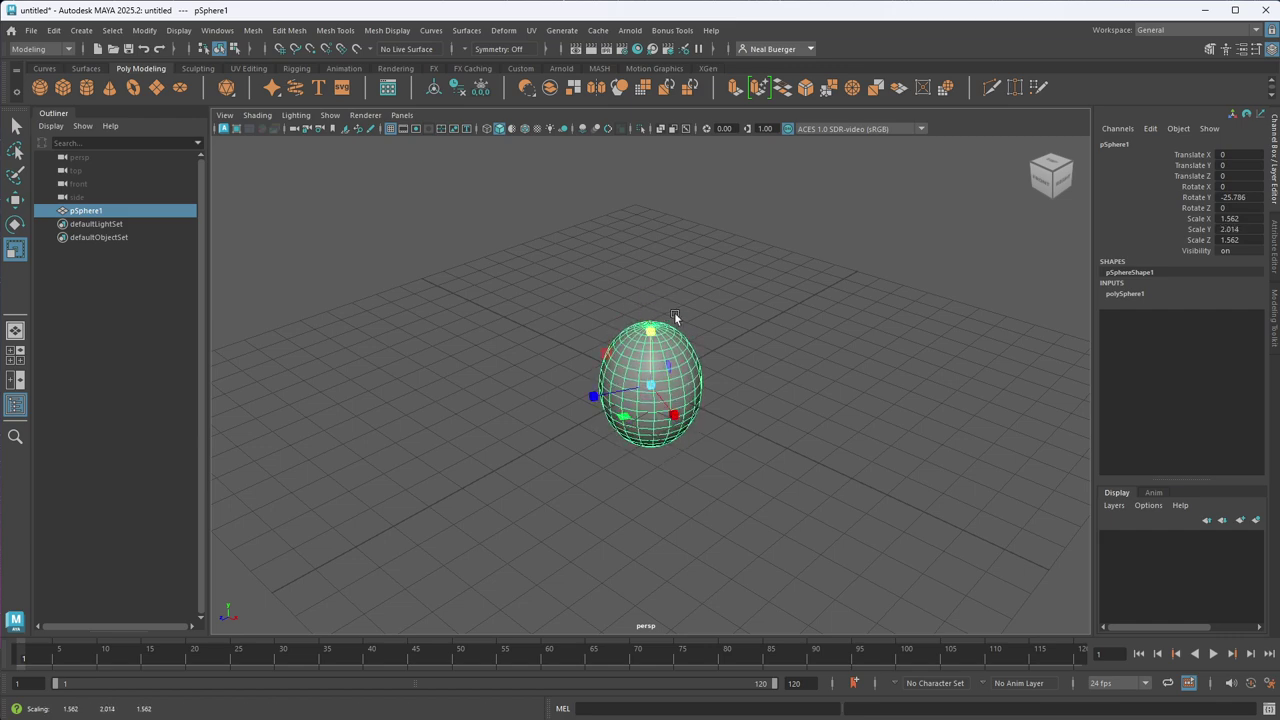
{"action": "left_click", "coordinate": [1204, 231]}
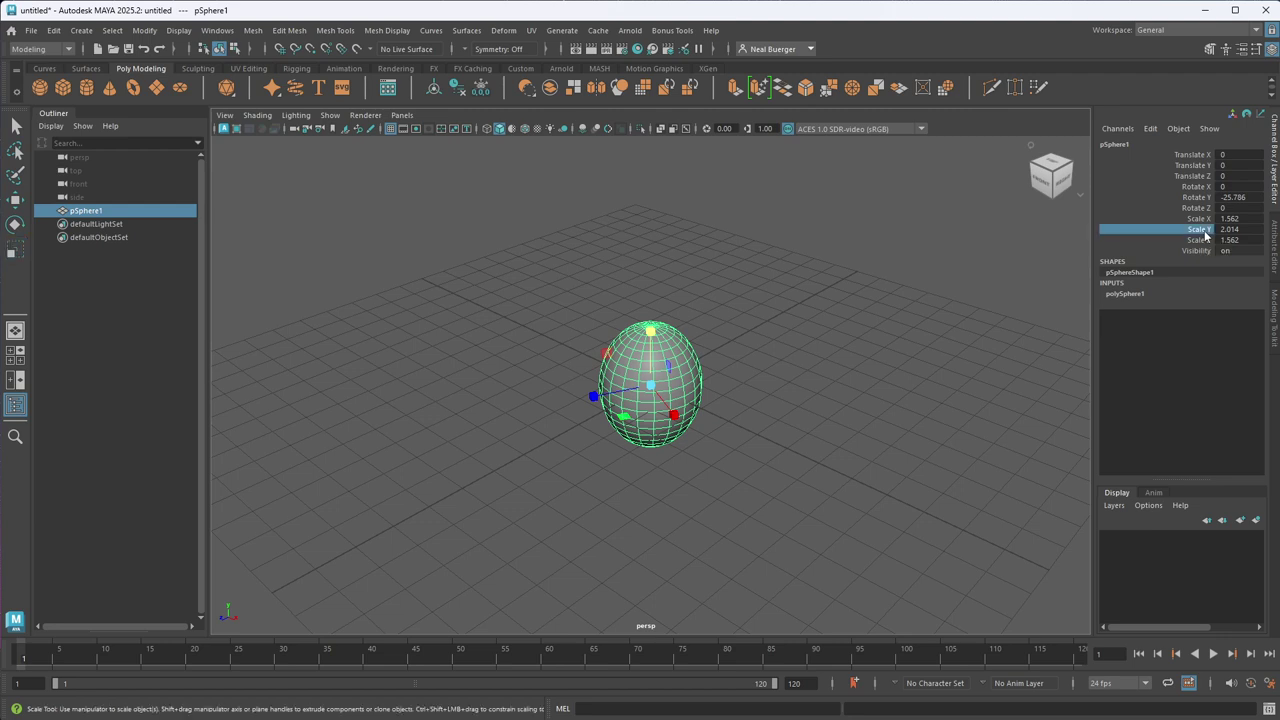
{"action": "left_click_drag", "start_coordinate": [651, 331], "coordinate": [661, 302]}
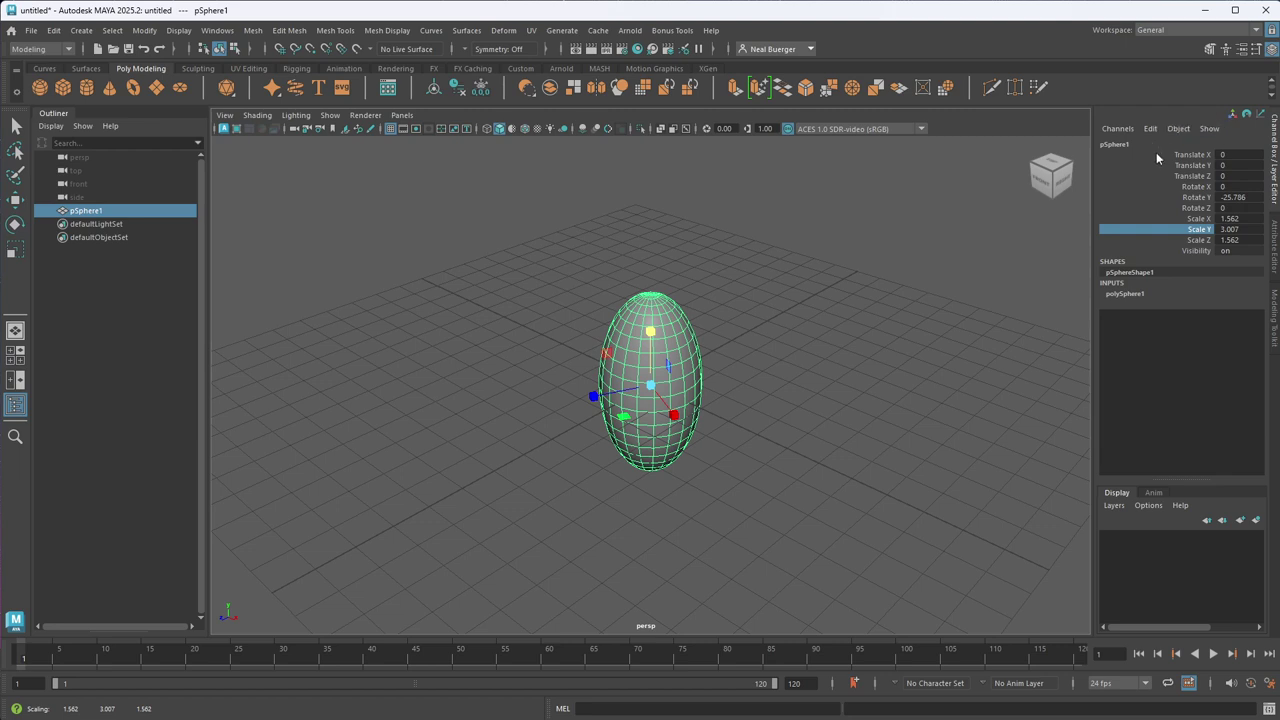
- Set the sphere's Rotate Y to 0 and its Scale Y to 3
{"action": "left_click", "coordinate": [1230, 197]}
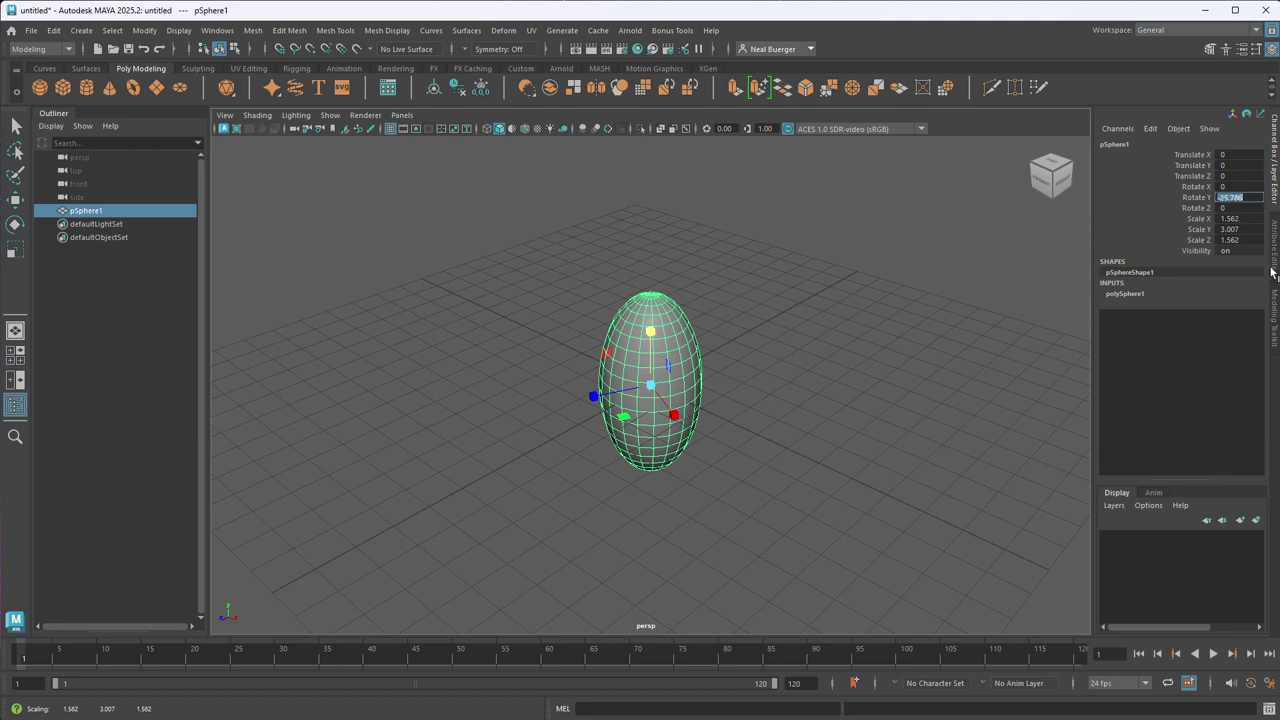
{"action": "type", "text": "0"}
{"action": "key", "text": "Return"}
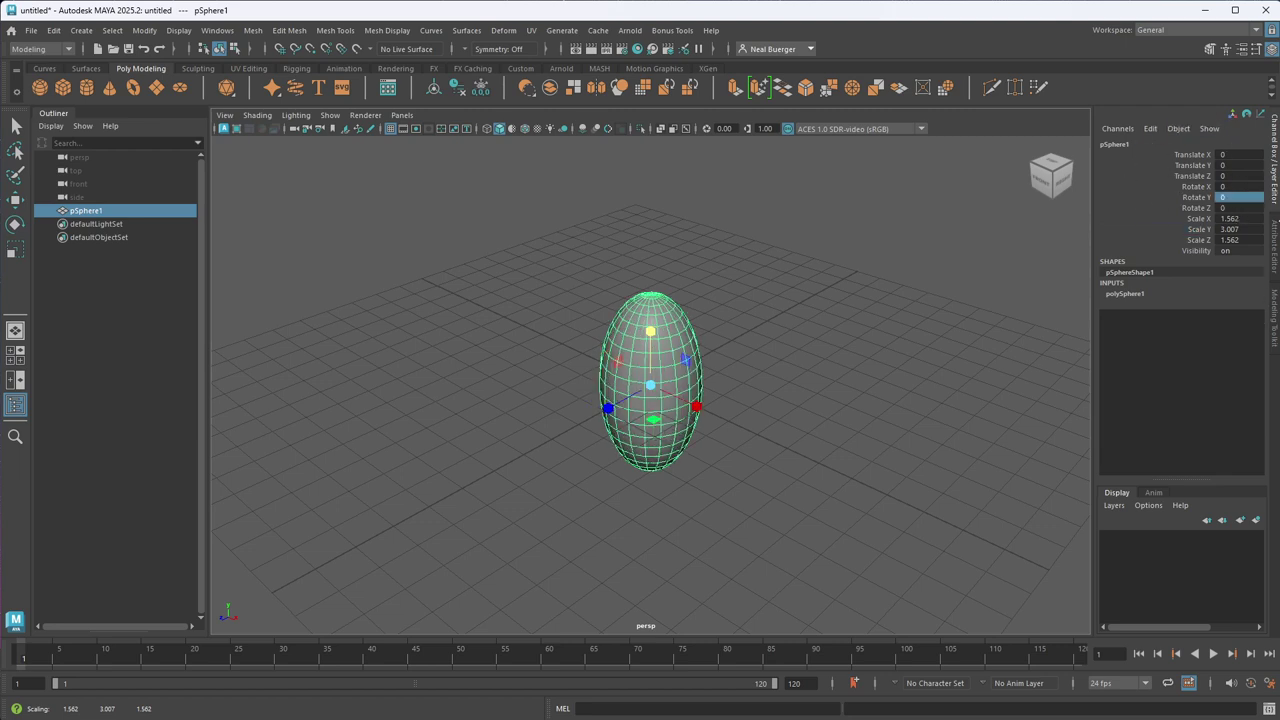
{"action": "left_click", "coordinate": [1240, 229]}
{"action": "left_click", "coordinate": [1240, 229]}
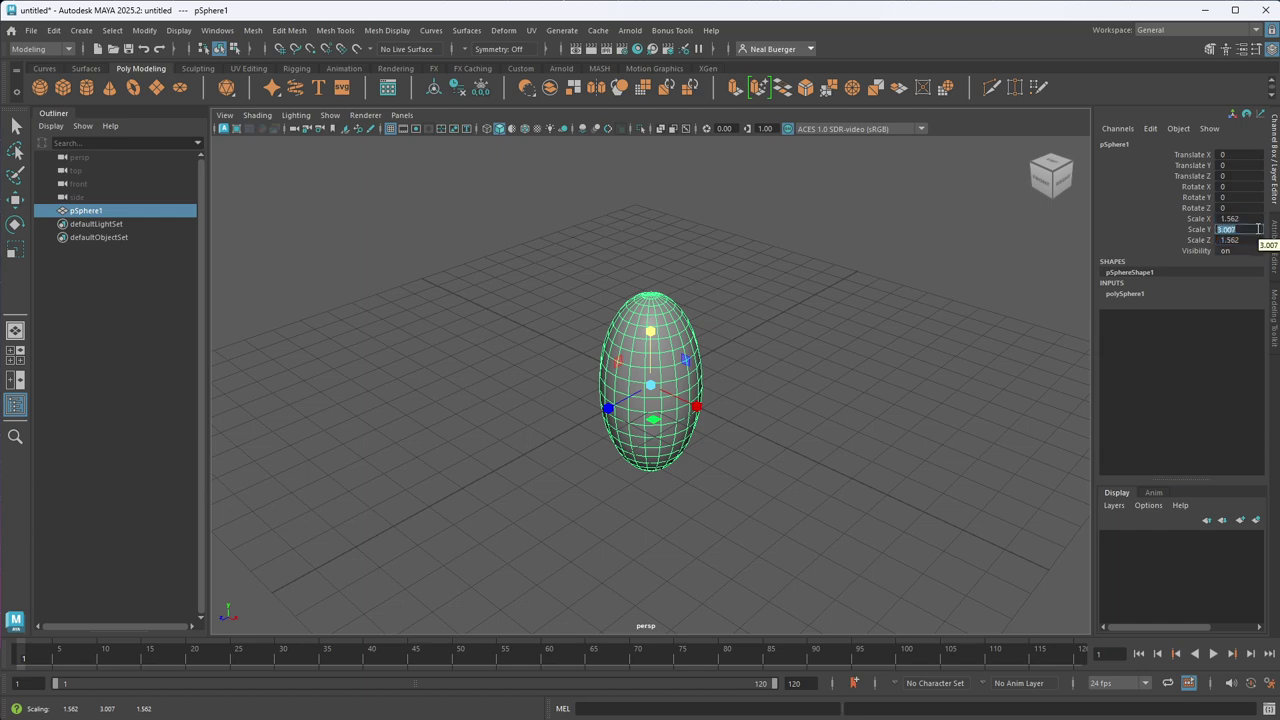
{"action": "type", "text": "3"}
{"action": "key", "text": "Return"}
- Set the sphere's Scale X and Scale Z to 1
{"action": "double_click", "coordinate": [1228, 218]}
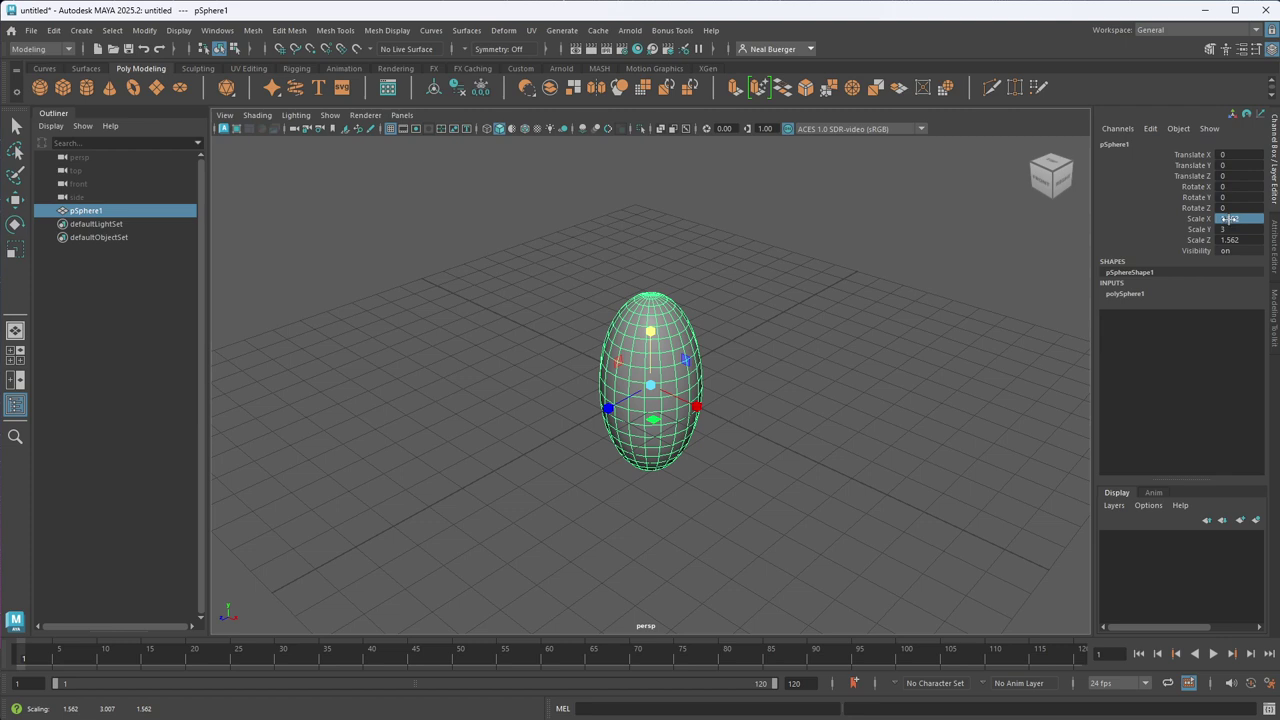
{"action": "type", "text": "1"}
{"action": "double_click", "coordinate": [1240, 241]}
{"action": "type", "text": "1"}
- Set the sphere's Scale X, Scale Y and Scale Z together to 1
{"action": "left_click", "coordinate": [1240, 218]}
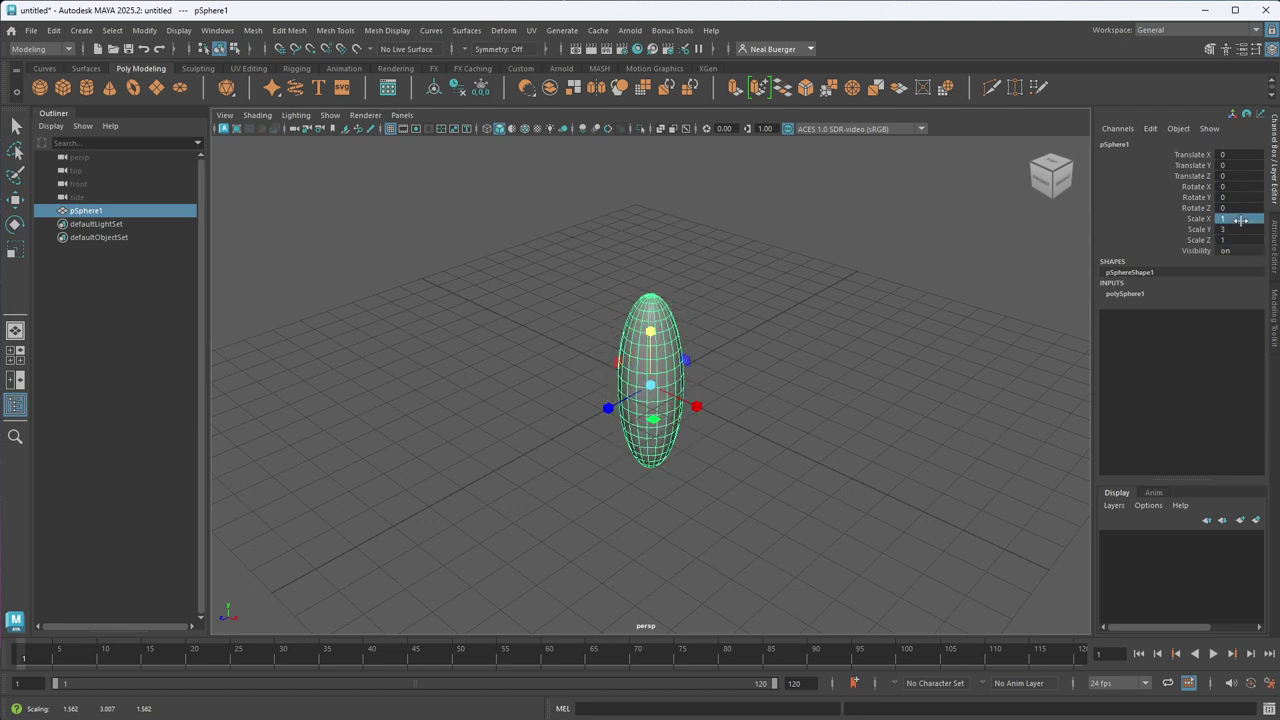
{"action": "left_click", "coordinate": [1240, 218]}
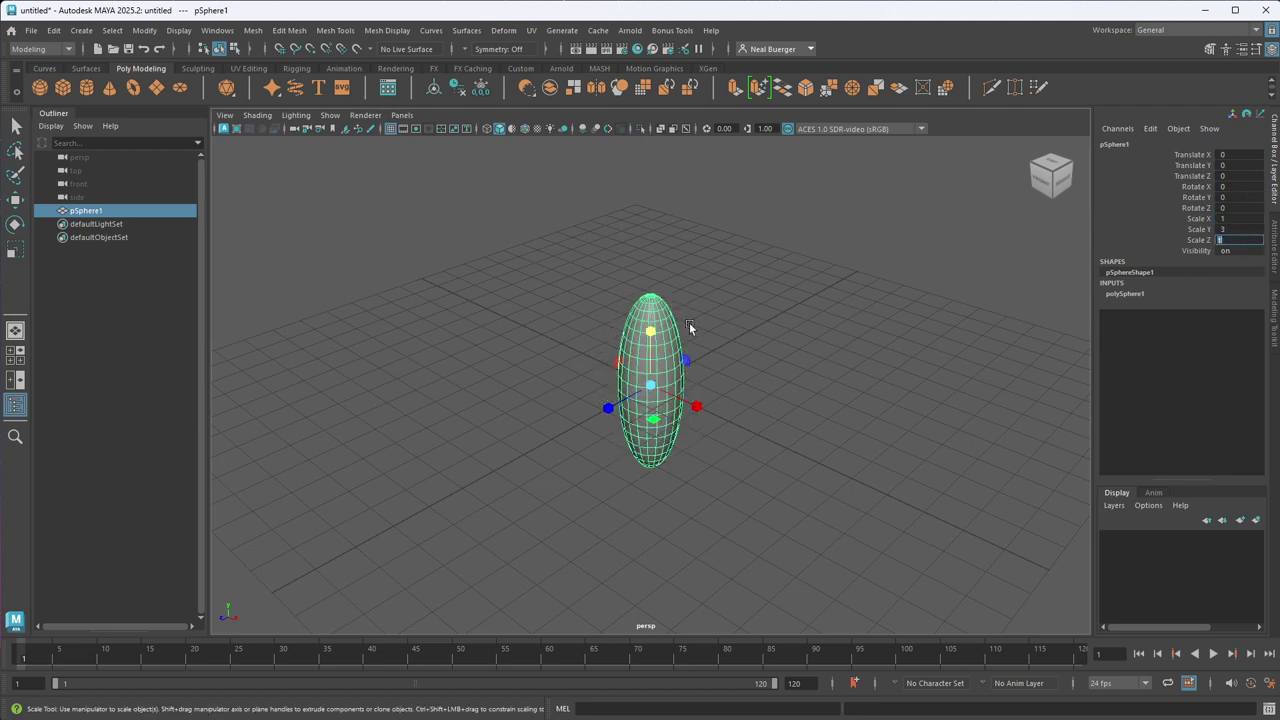
{"action": "left_click_drag", "start_coordinate": [1248, 218], "coordinate": [1249, 241]}
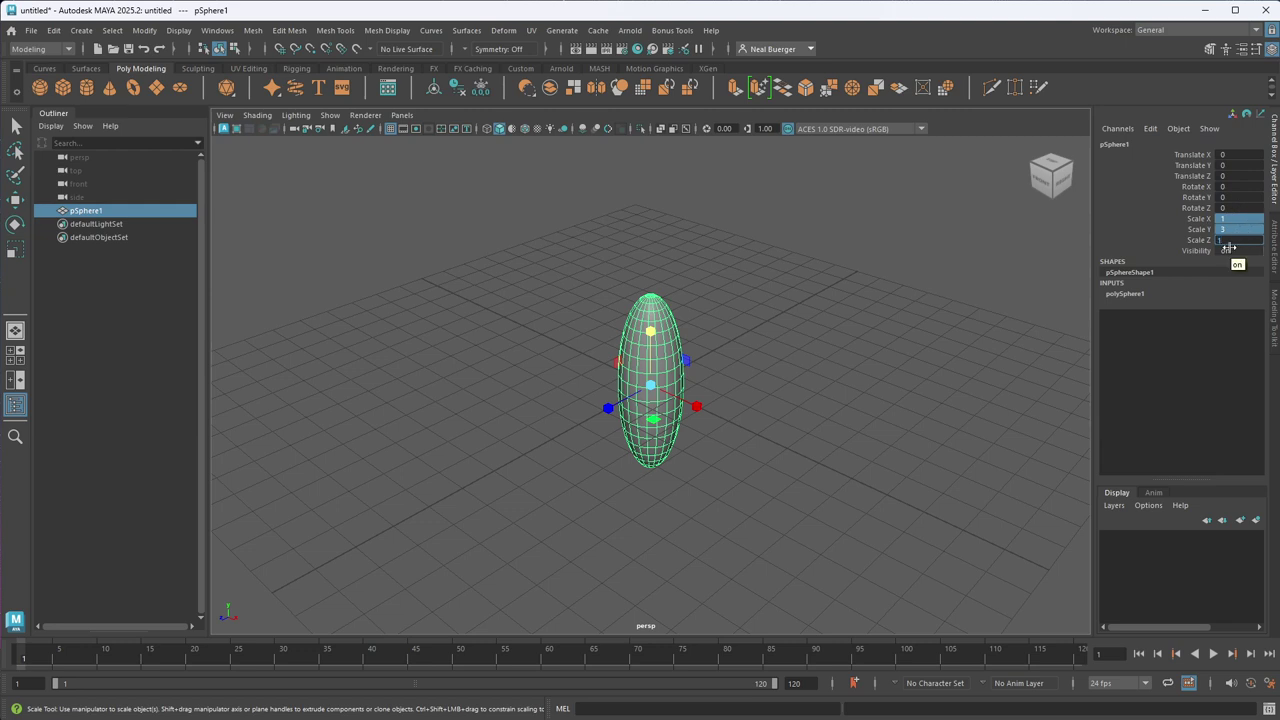
{"action": "key", "text": "Return"}
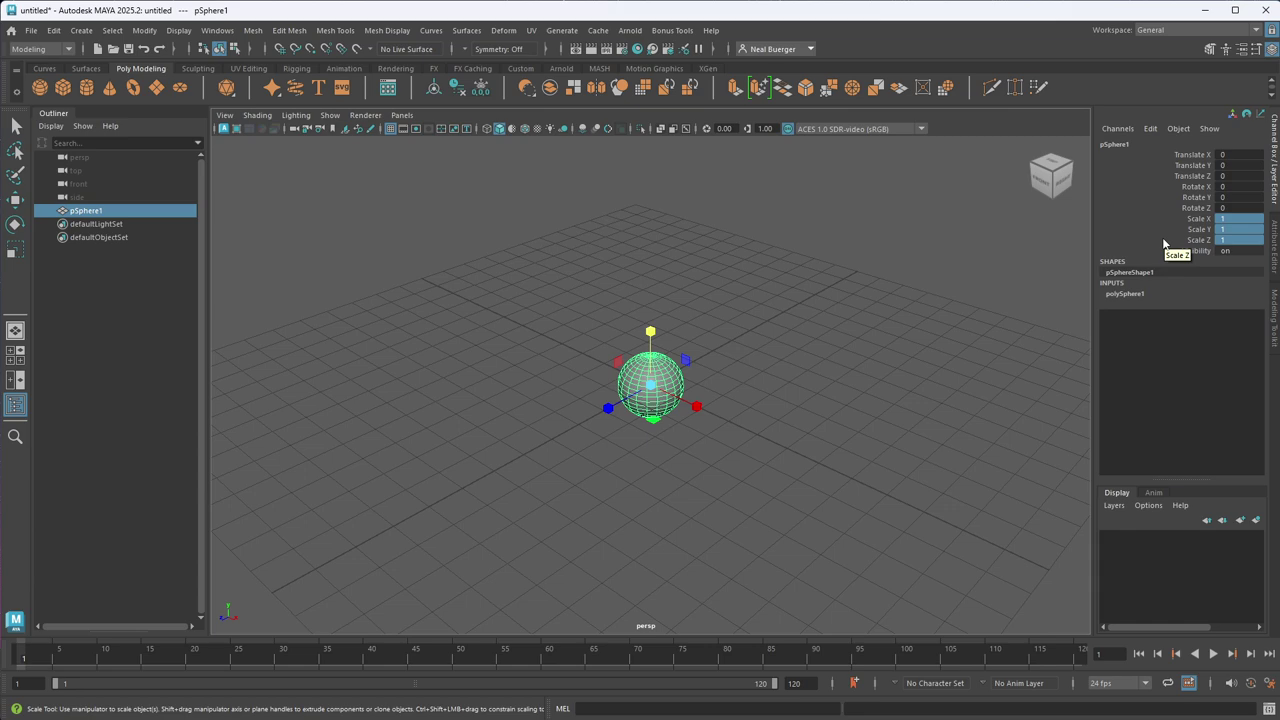
- Reselect the sphere and switch it to vertex component mode
{"action": "left_click", "coordinate": [757, 431]}
{"action": "left_click", "coordinate": [672, 385]}
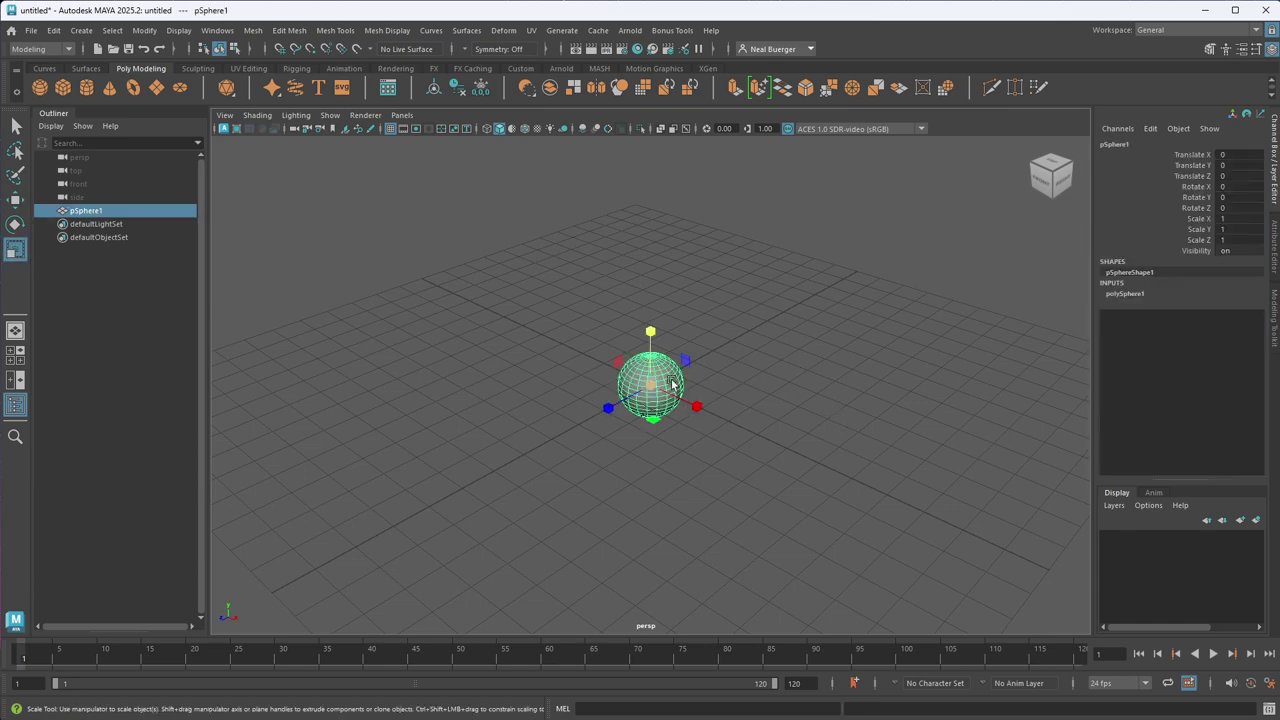
{"action": "scroll", "coordinate": [710, 385], "scroll_direction": "up", "scroll_amount": 5}
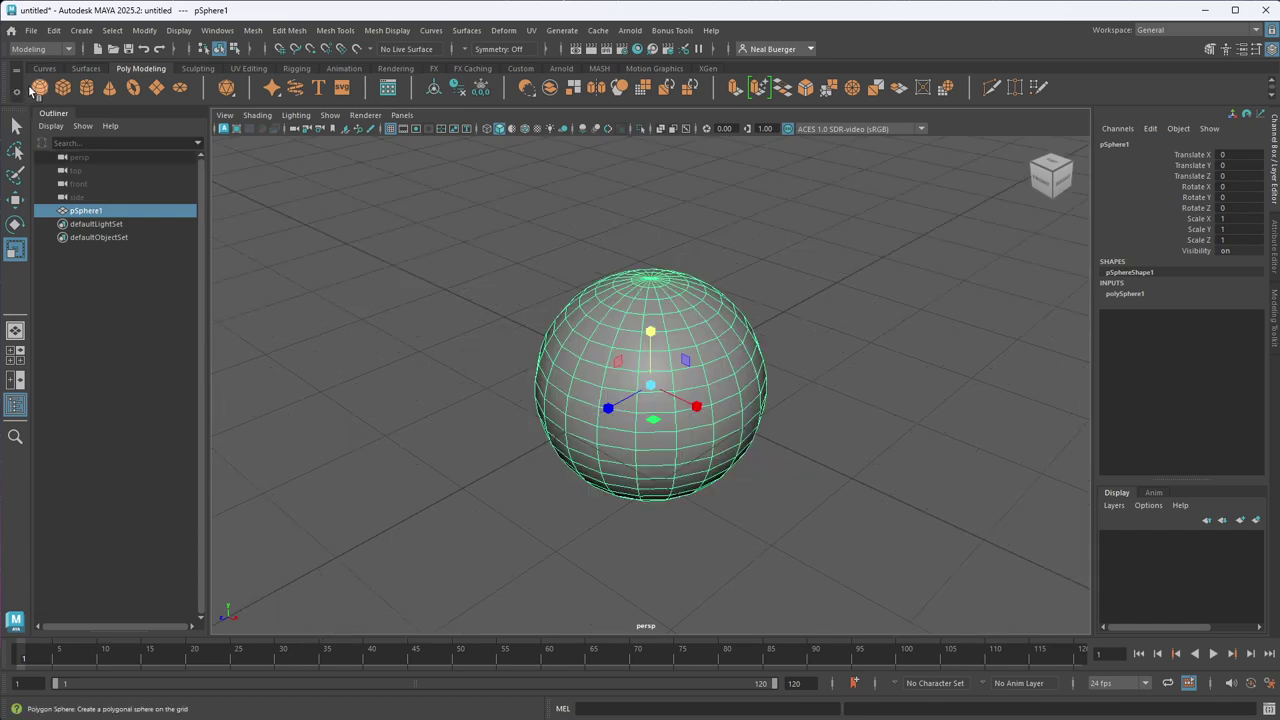
{"action": "mouse_move", "coordinate": [878, 358]}
{"action": "left_mouse_down", "text": "alt"}
{"action": "mouse_move", "coordinate": [877, 303]}
{"action": "mouse_move", "coordinate": [880, 349]}
{"action": "left_mouse_up", "text": "alt"}
{"action": "middle_click_drag", "start_coordinate": [743, 370], "coordinate": [514, 220]}
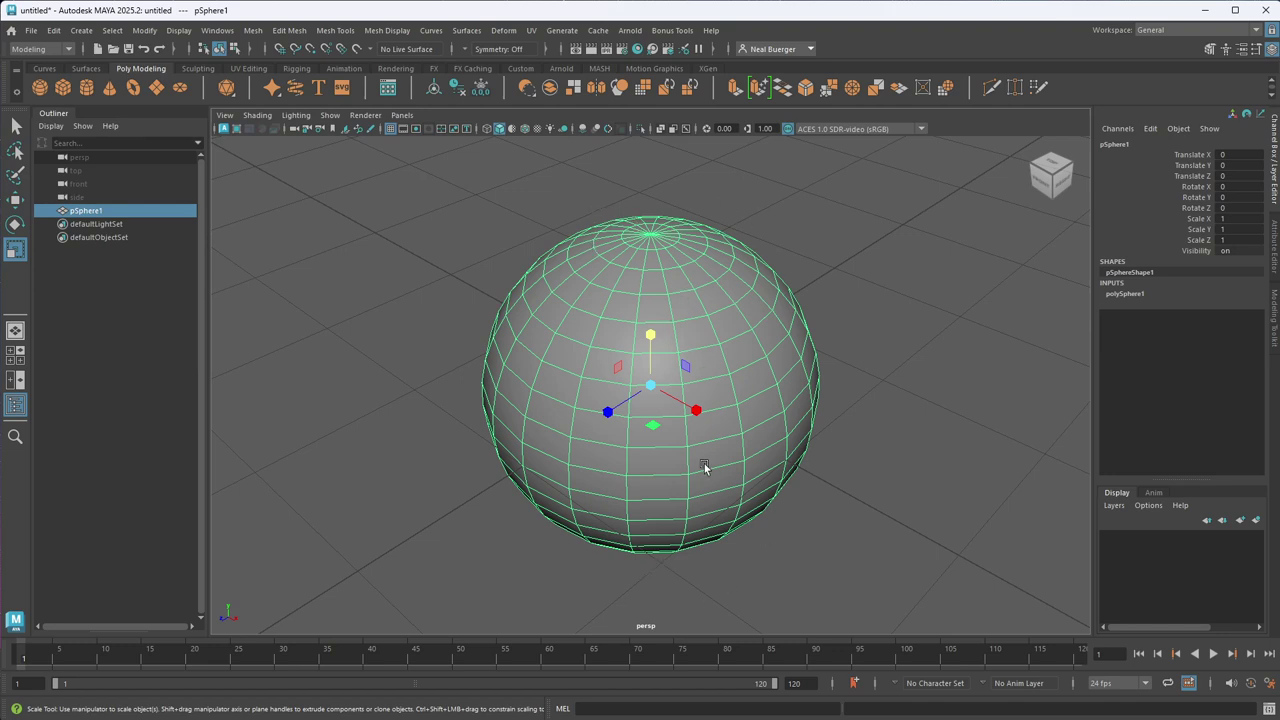
{"action": "right_click", "coordinate": [660, 295]}
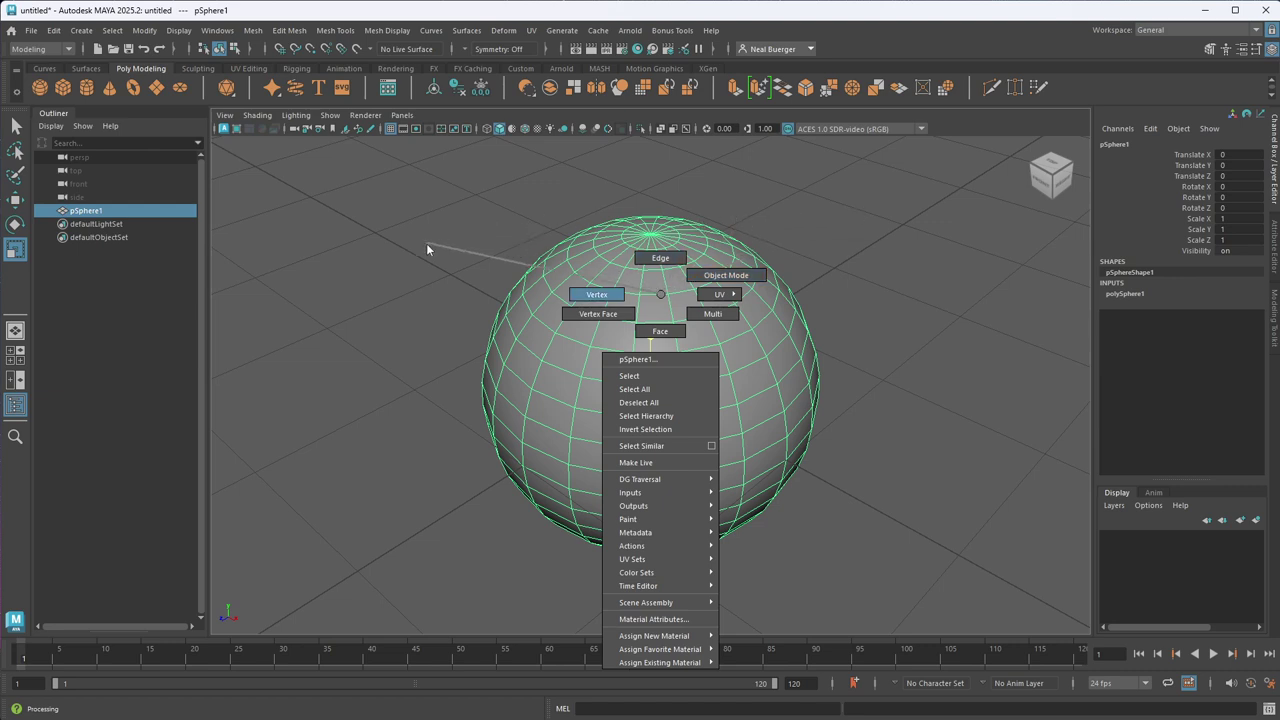
{"action": "right_click_drag", "start_coordinate": [427, 249], "coordinate": [427, 249]}
{"action": "scroll", "coordinate": [737, 278], "scroll_direction": "up", "scroll_amount": 3}
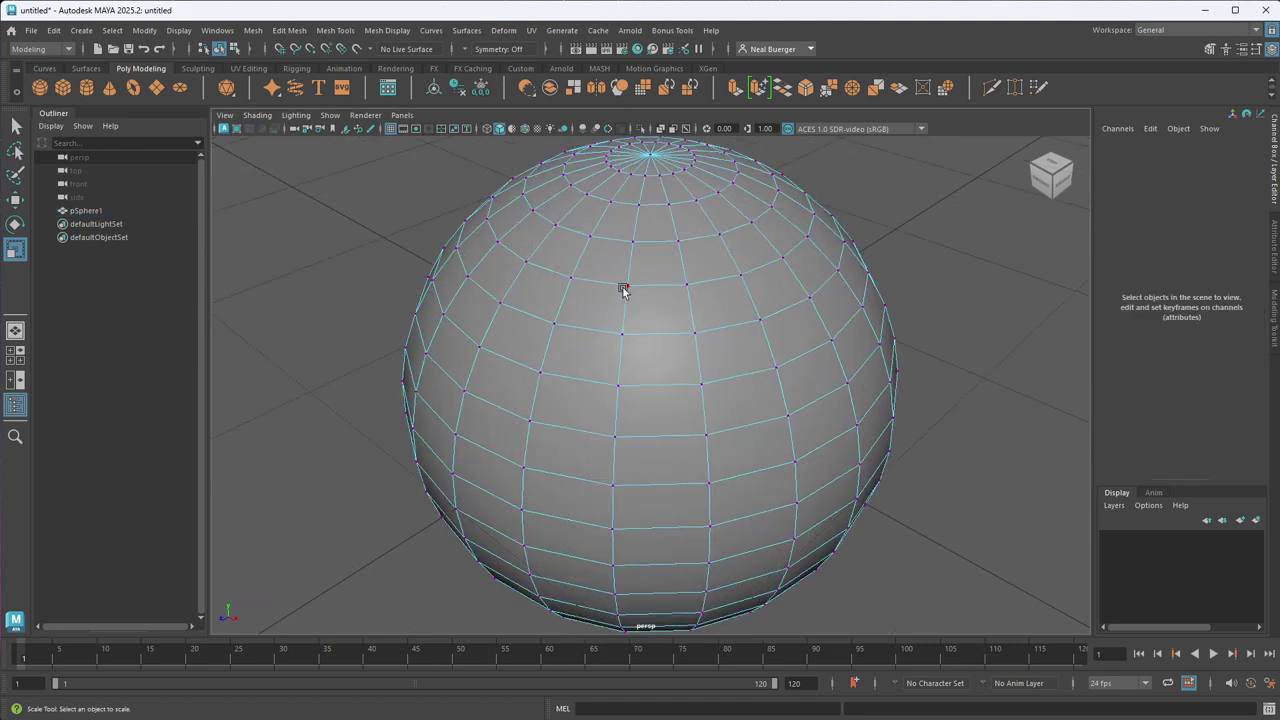
- Select a single vertex on the sphere's upper half and move it along X and Y with the Move tool
{"action": "left_click", "coordinate": [622, 290]}
{"action": "left_click", "coordinate": [690, 285]}
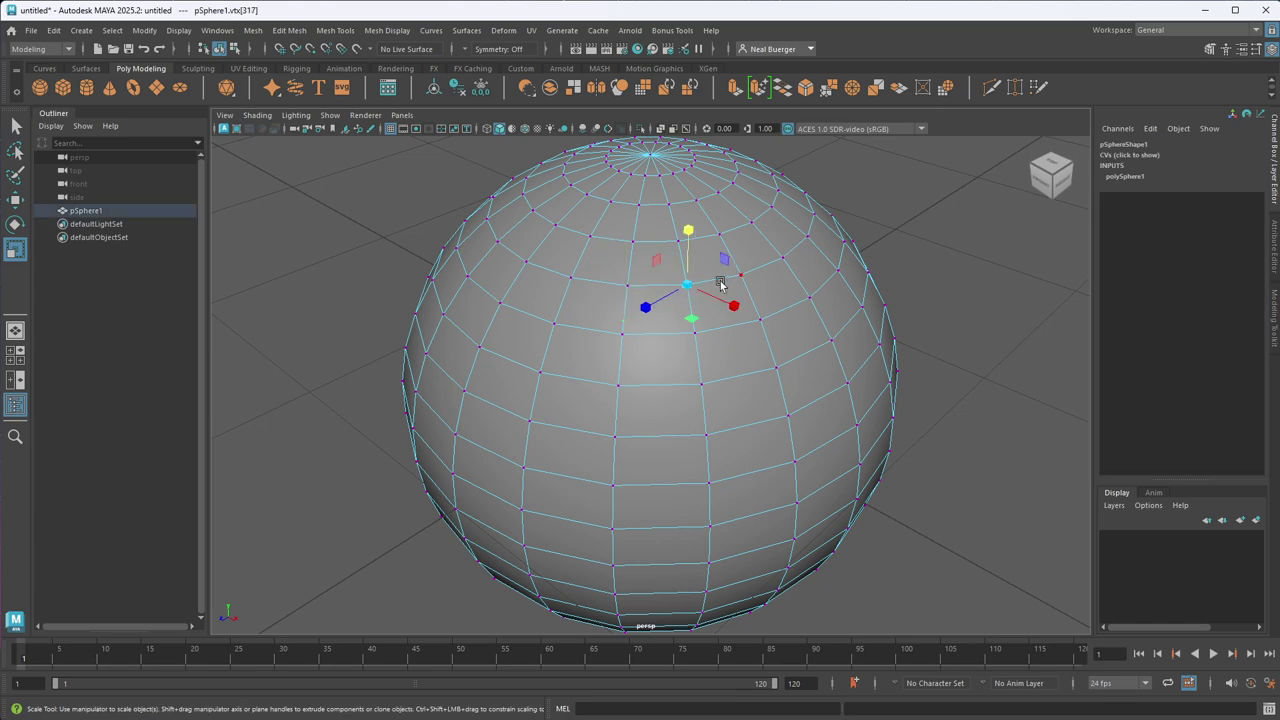
{"action": "left_click", "coordinate": [740, 274]}
{"action": "left_click_drag", "start_coordinate": [900, 272], "coordinate": [937, 268], "text": "alt"}
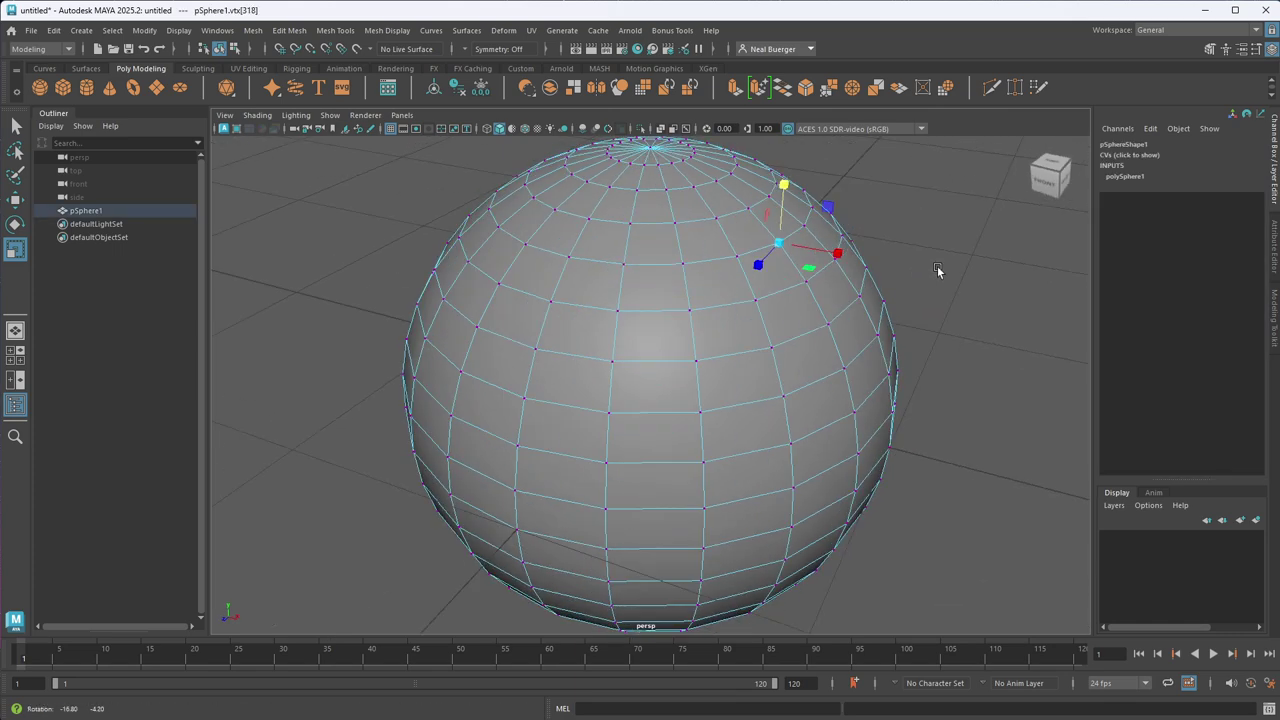
{"action": "key", "text": "w"}
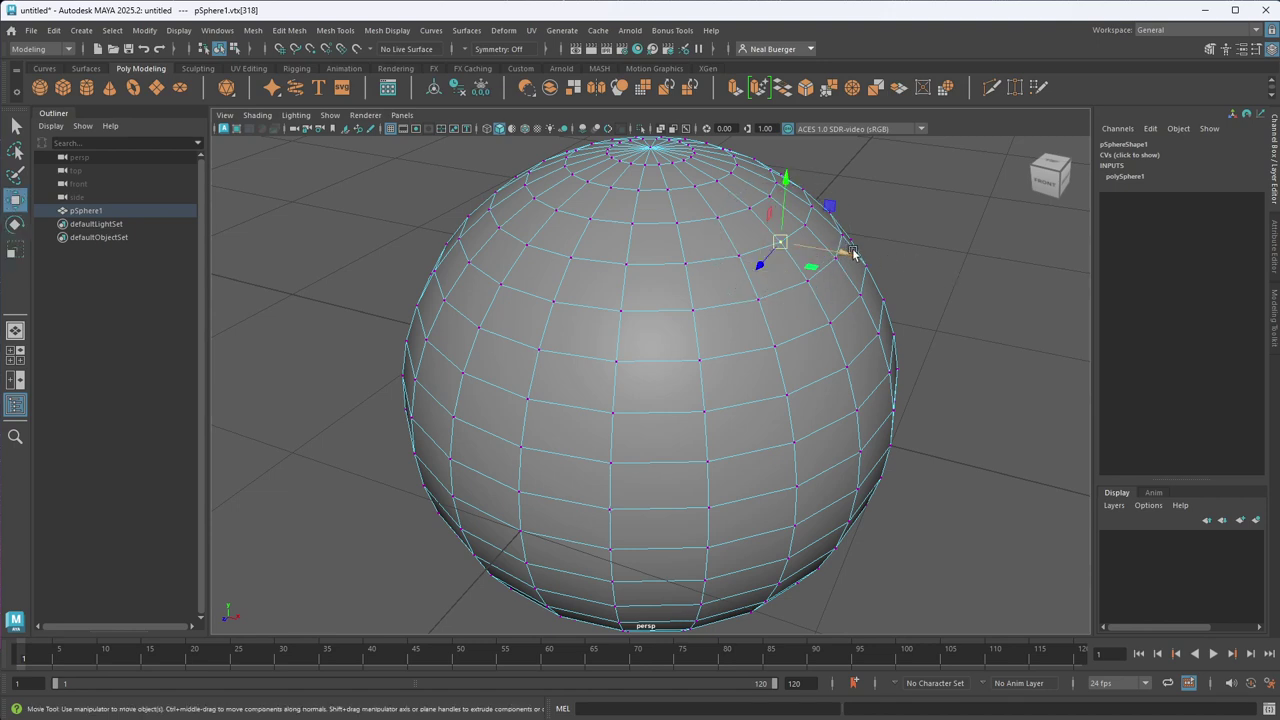
{"action": "left_click_drag", "start_coordinate": [853, 255], "coordinate": [925, 270]}
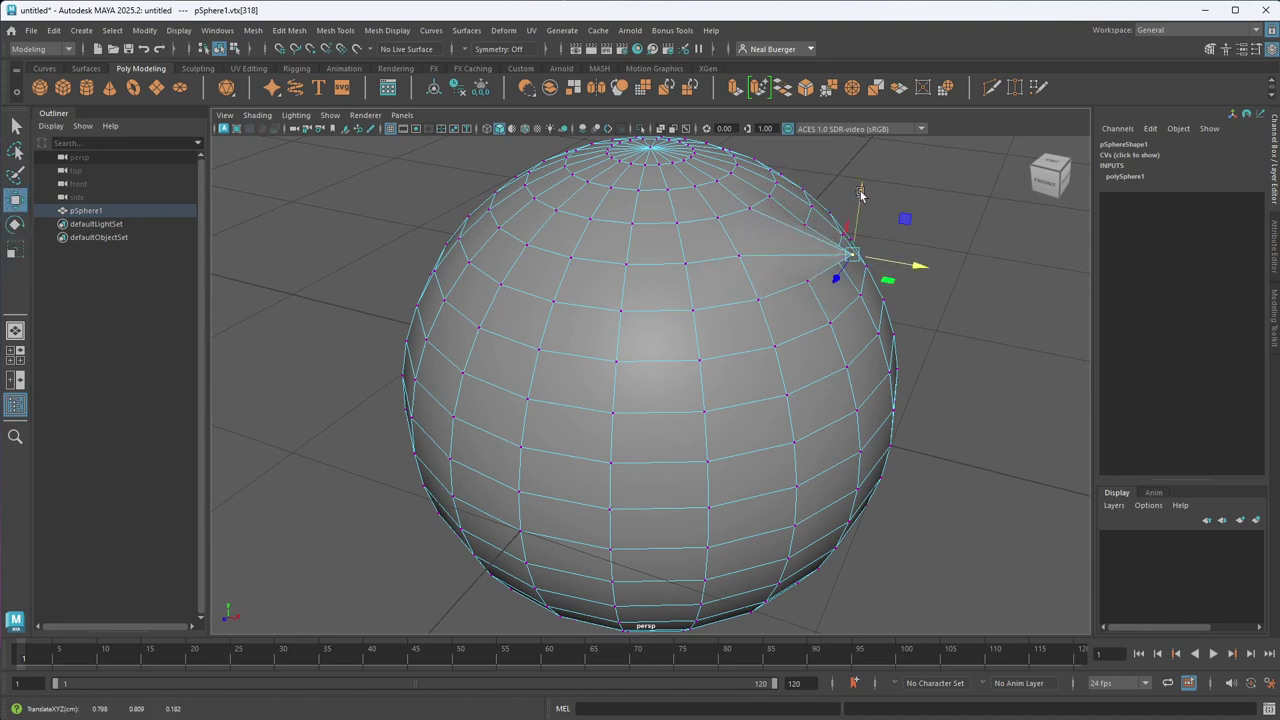
{"action": "left_click_drag", "start_coordinate": [860, 193], "coordinate": [903, 224]}
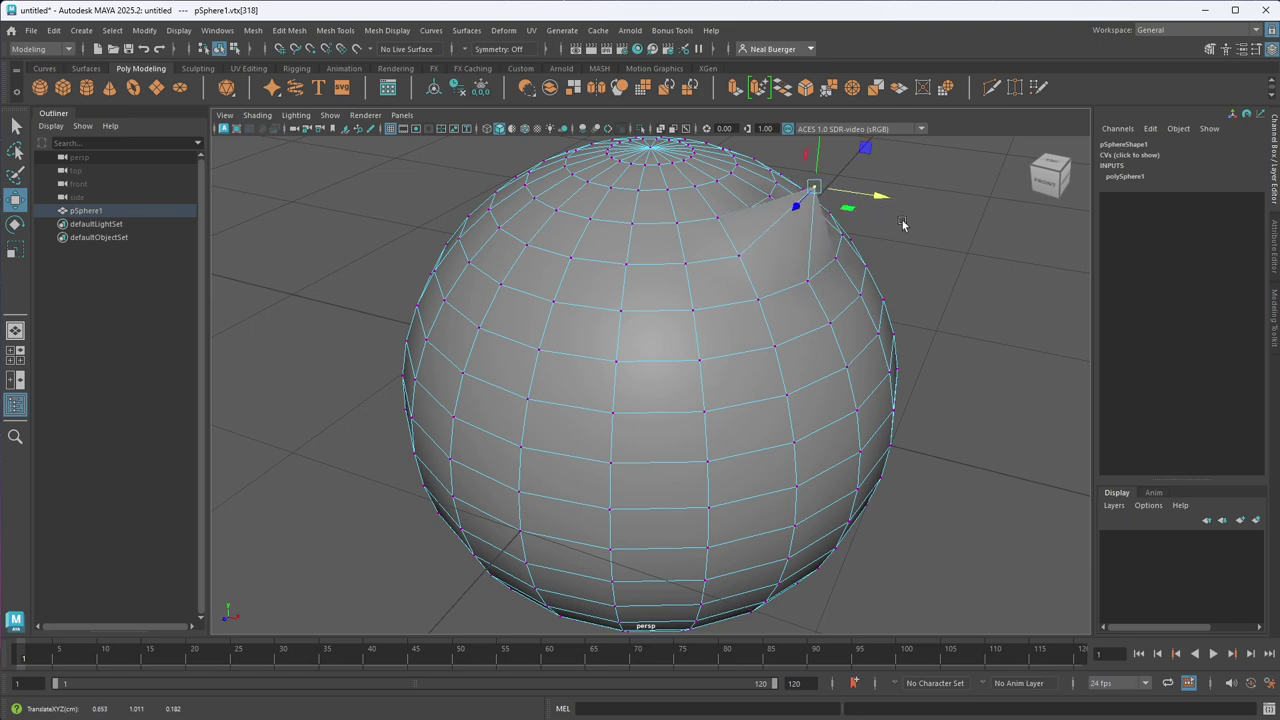
- Undo the last vertex moves and switch to the Rotate tool
{"action": "key", "text": "ctrl+z"}
{"action": "key", "text": "ctrl+z"}
{"action": "key", "text": "ctrl+z"}
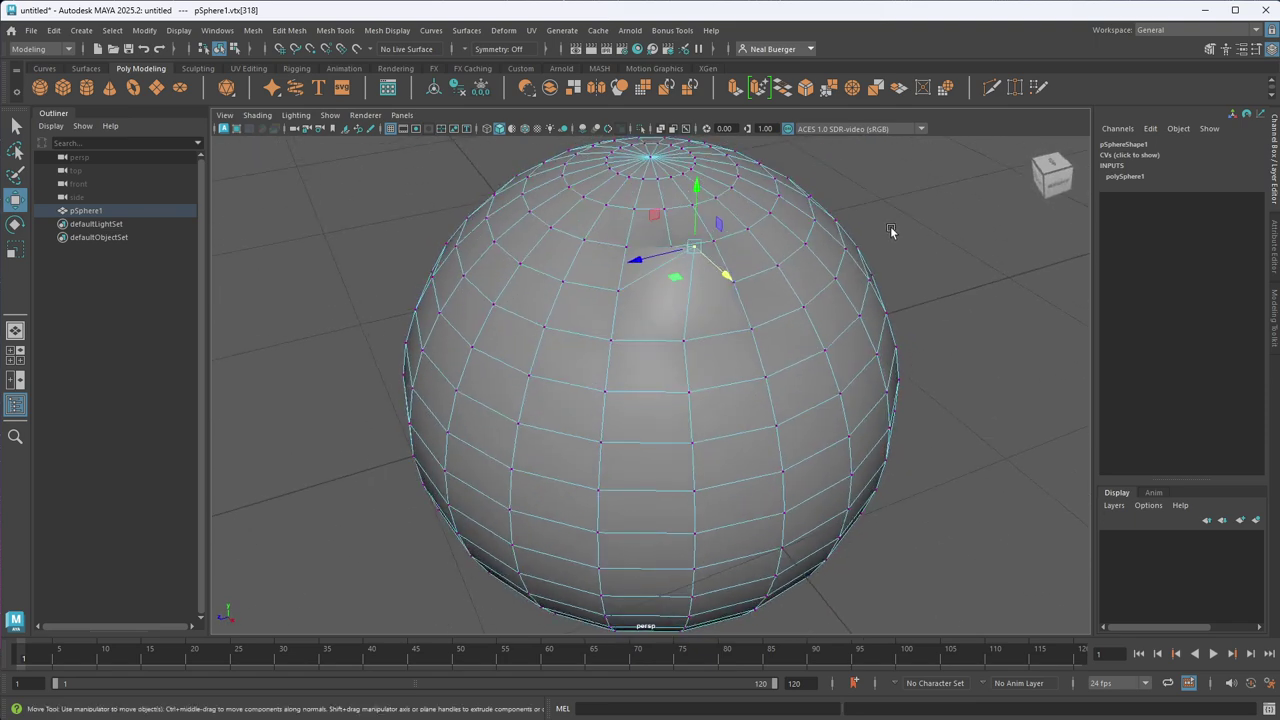
{"action": "key", "text": "e"}
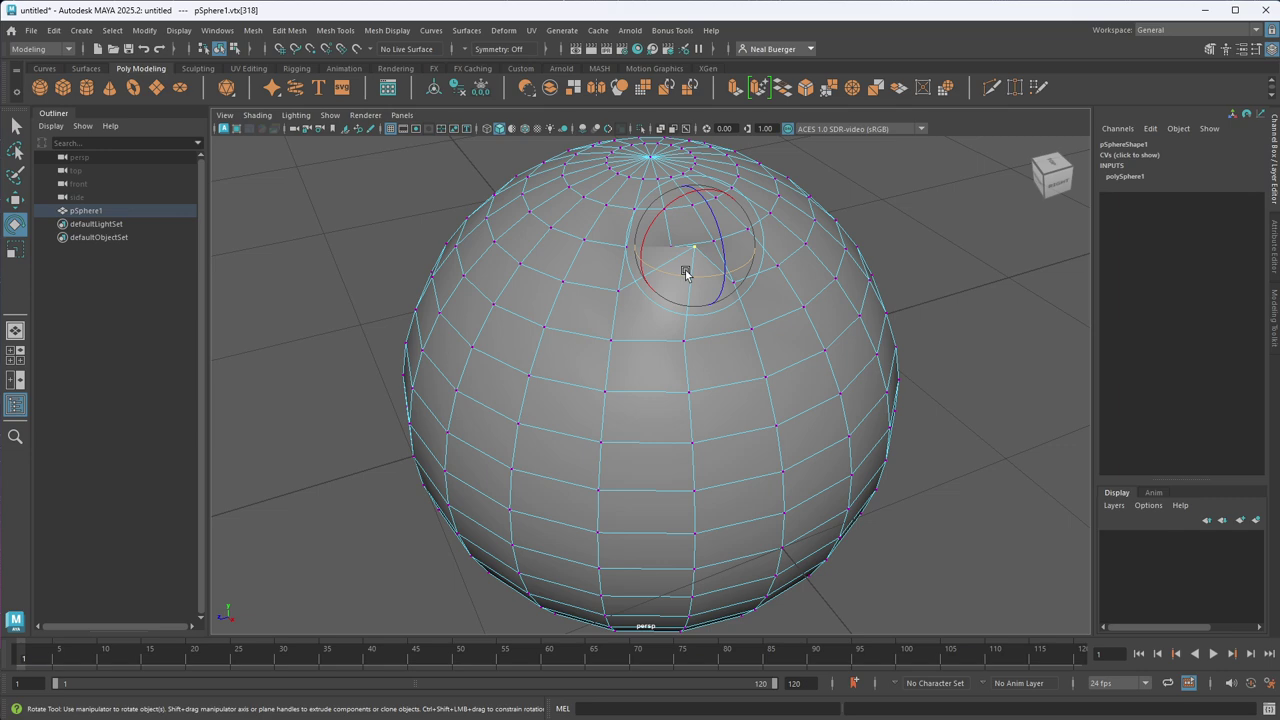
- Select a single vertex on the sphere's upper half and try scaling it with the Scale tool
{"action": "key", "text": "r"}
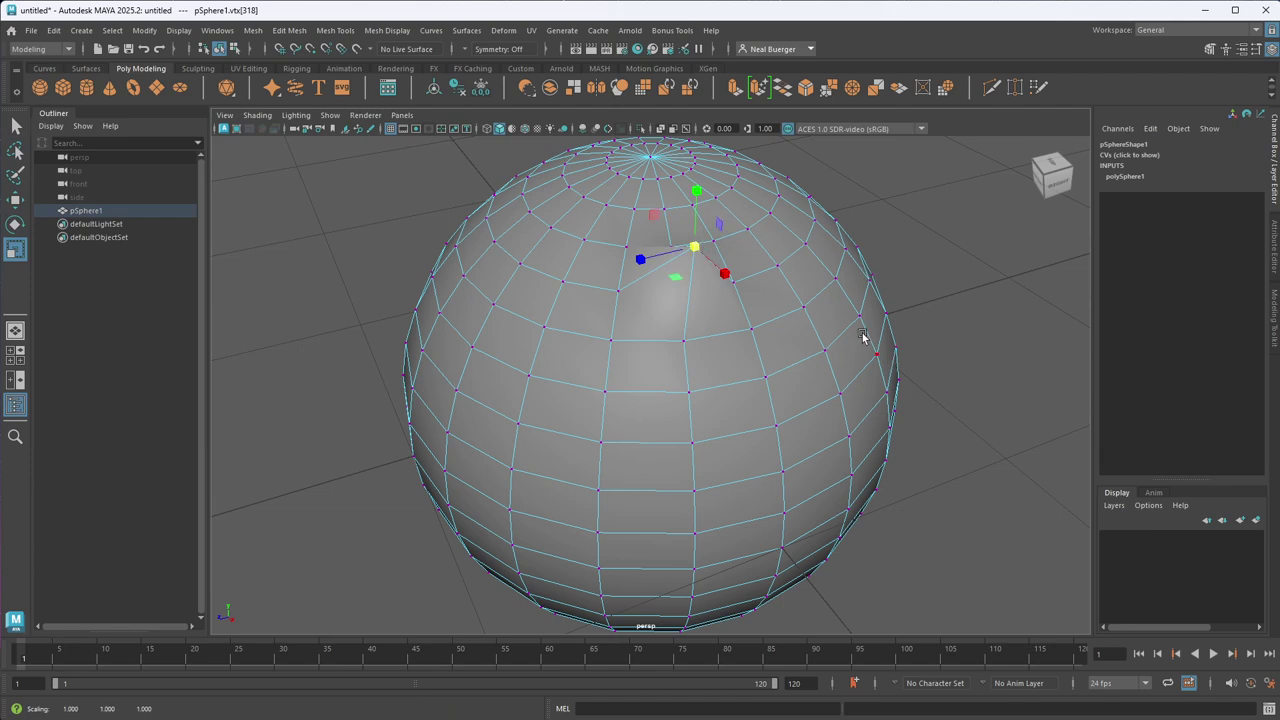
{"action": "left_click_drag", "start_coordinate": [863, 337], "coordinate": [889, 326], "text": "alt"}
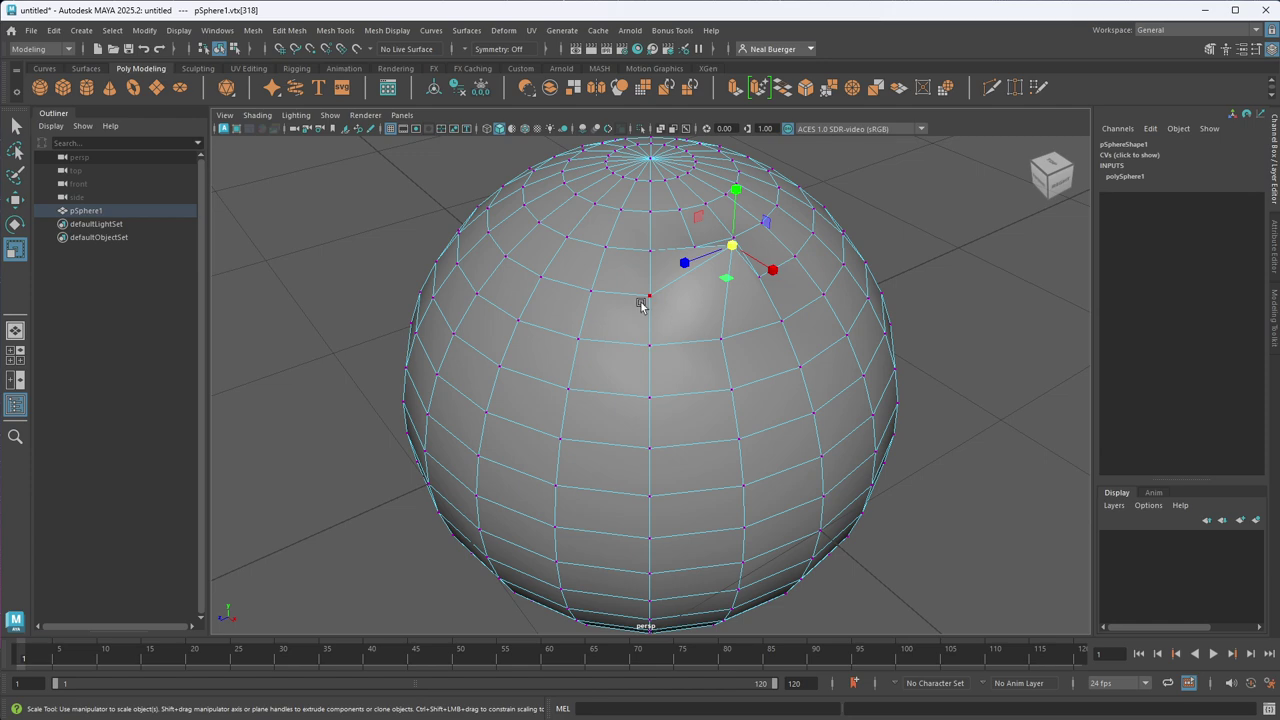
{"action": "left_click", "coordinate": [591, 289]}
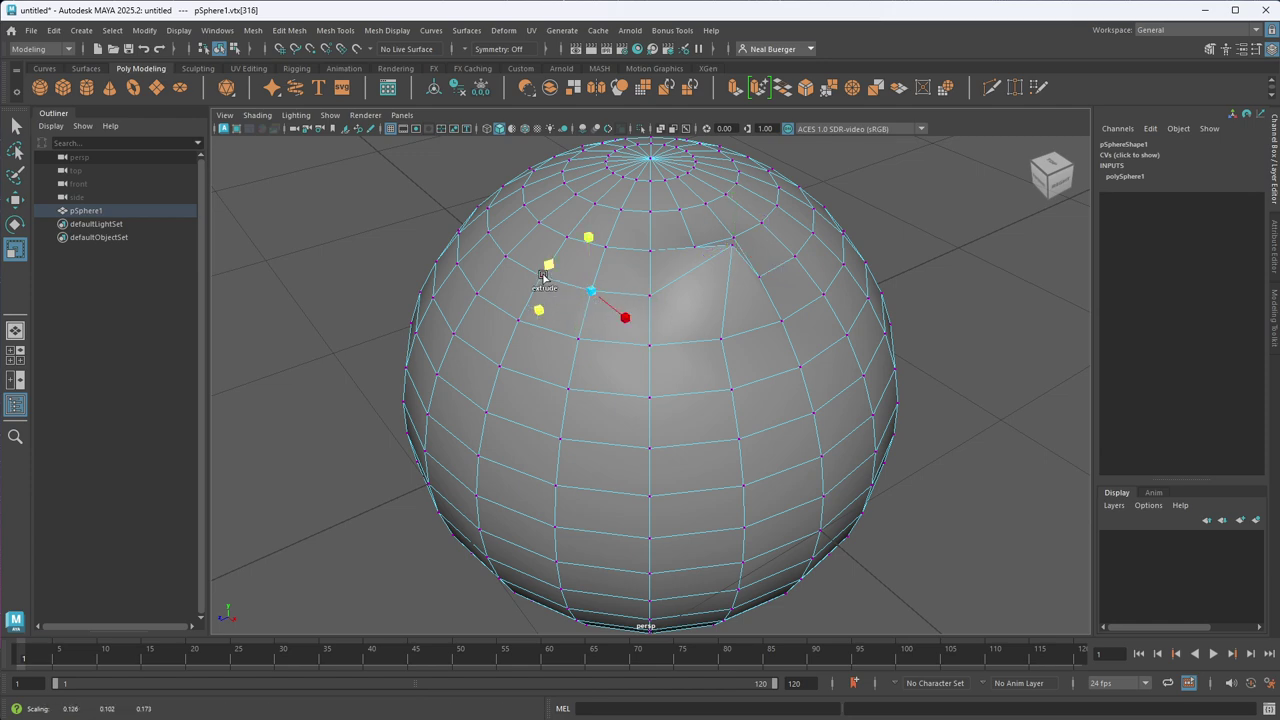
- Add the neighbouring vertices to the selection, scale the group closer together, and deselect it
{"action": "key", "text": "w"}
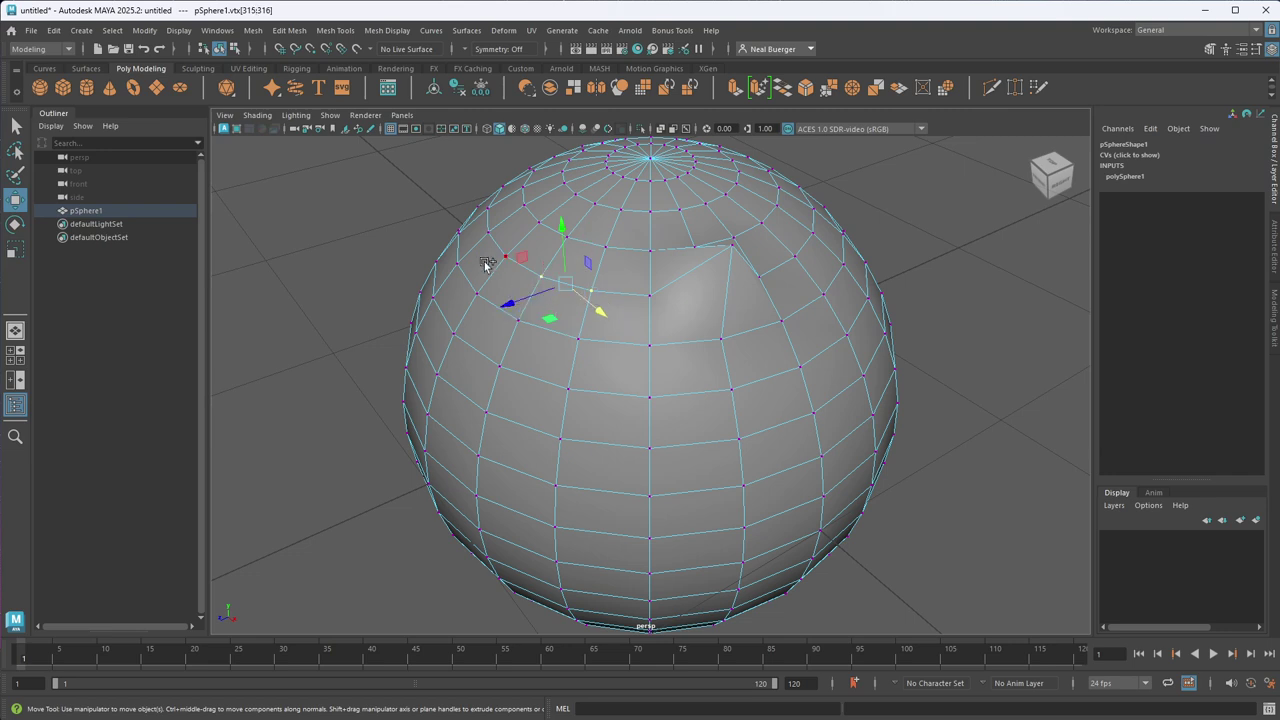
{"action": "left_click_drag", "start_coordinate": [497, 263], "coordinate": [523, 329], "text": "shift"}
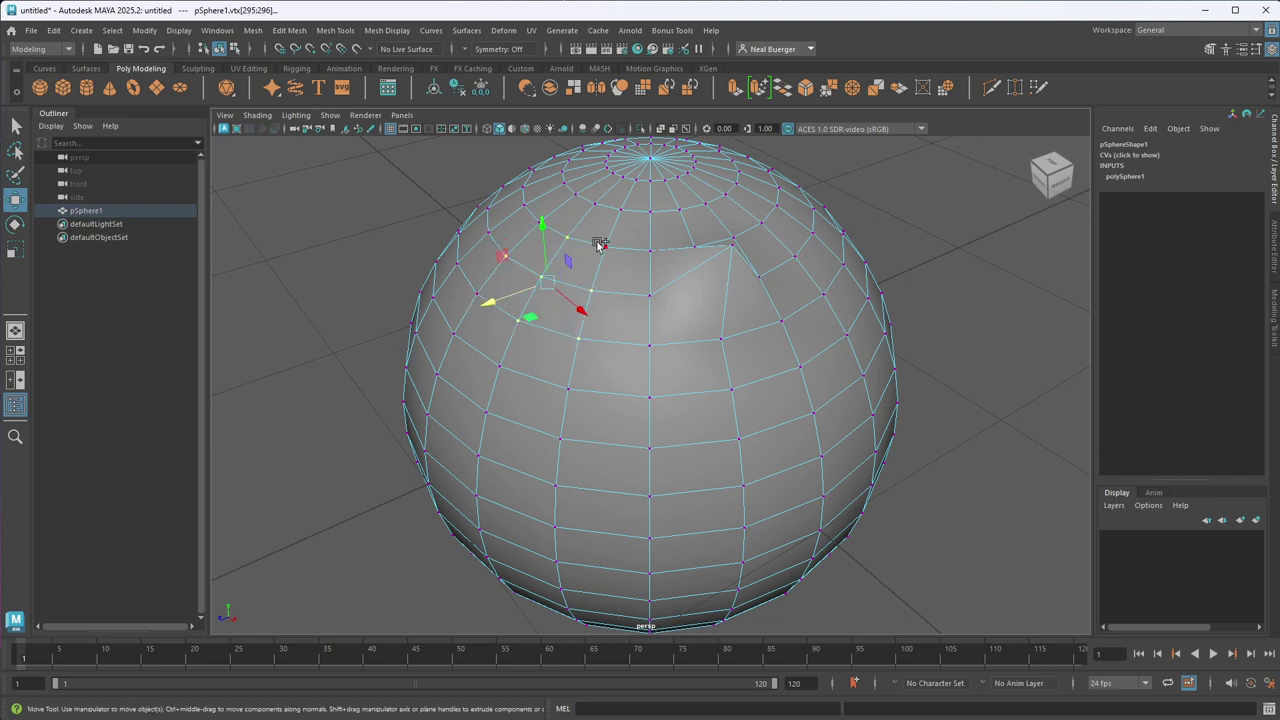
{"action": "key", "text": "e"}
{"action": "key", "text": "r"}
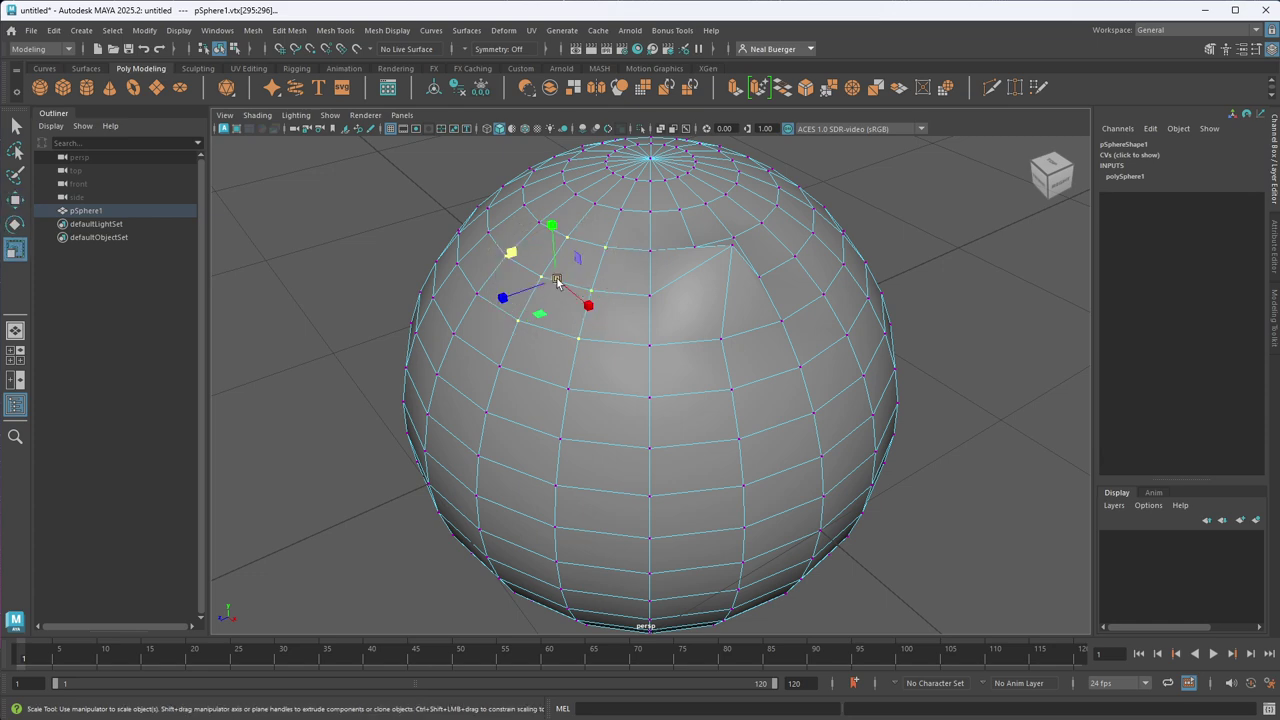
{"action": "left_click_drag", "start_coordinate": [556, 279], "coordinate": [520, 246]}
{"action": "key", "text": "w"}
{"action": "key", "text": "e"}
{"action": "left_click_drag", "start_coordinate": [717, 323], "coordinate": [798, 318], "text": "alt"}
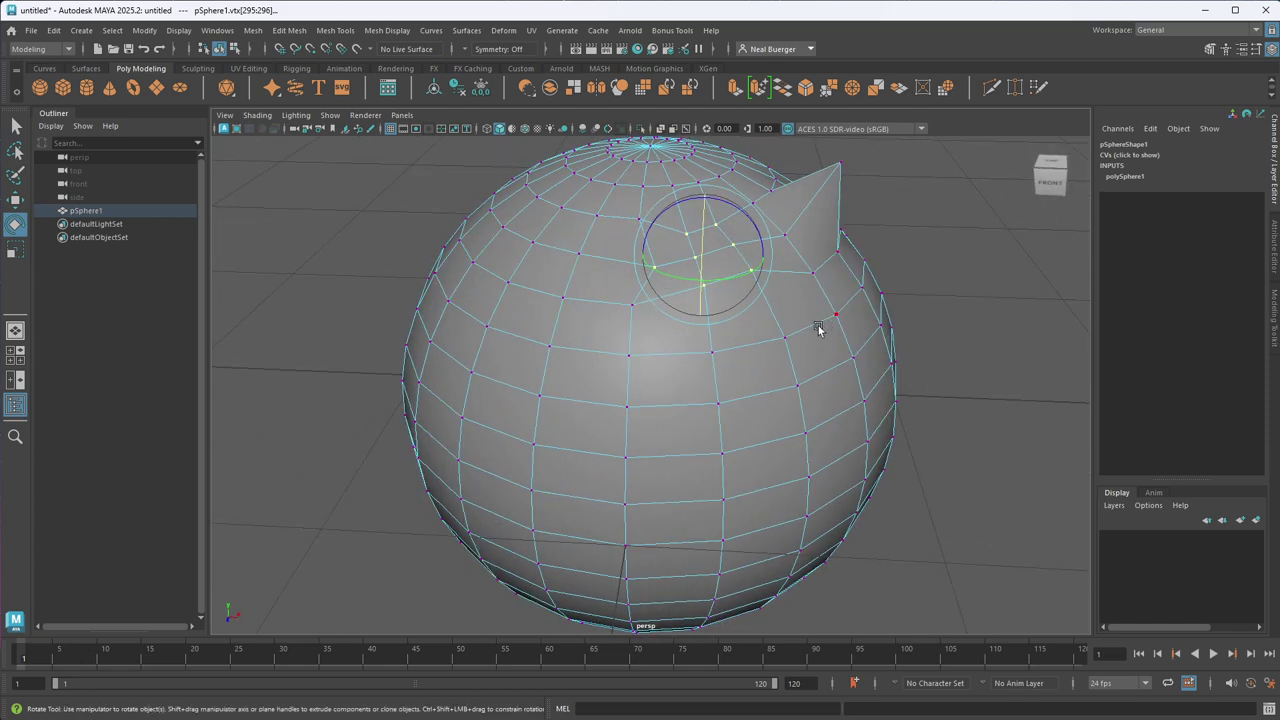
{"action": "key", "text": "q"}
{"action": "left_click", "coordinate": [1018, 310]}
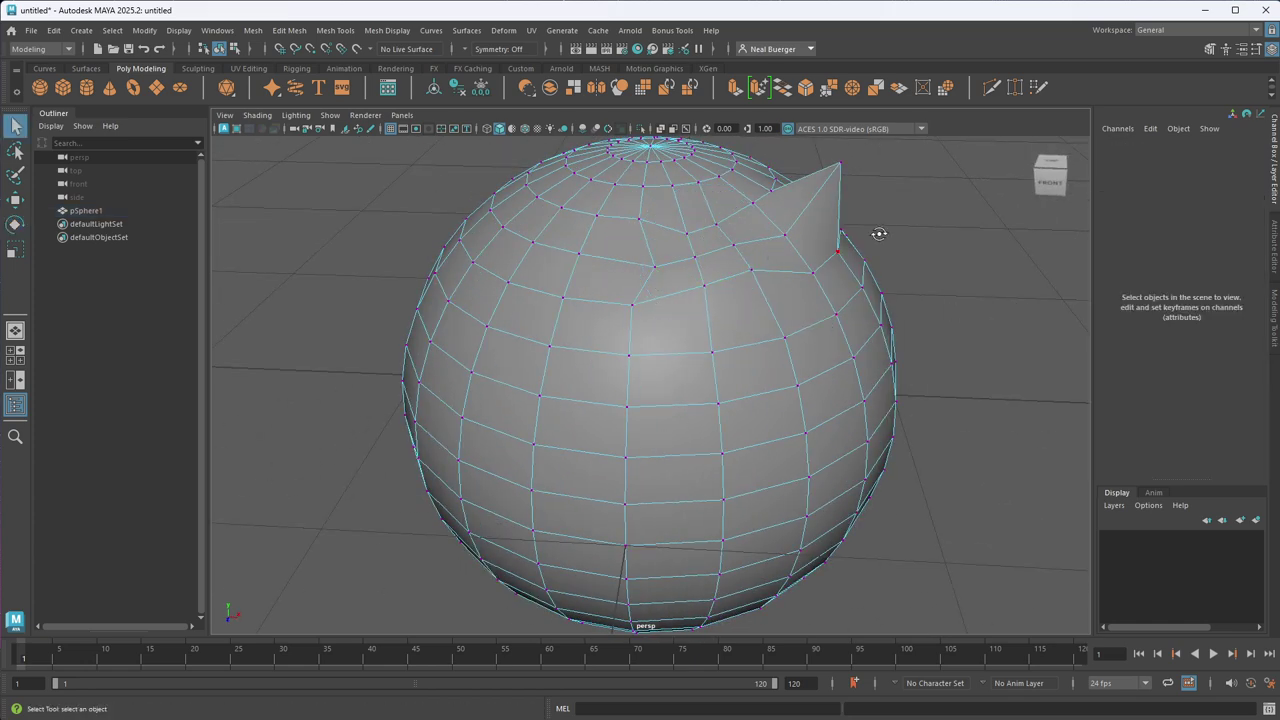
{"action": "left_click_drag", "start_coordinate": [877, 234], "coordinate": [757, 337], "text": "alt"}
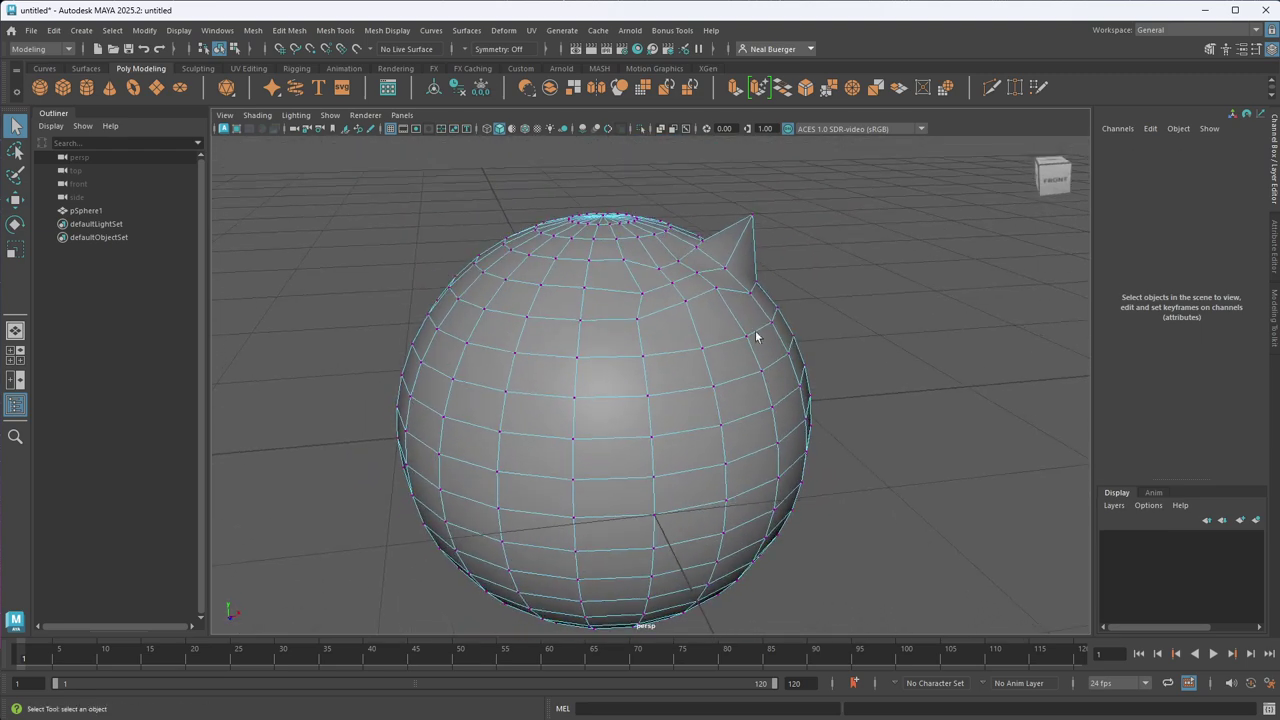
- Switch the sphere to edge component mode and try the Move and Rotate tools on a single edge of the upper half
{"action": "right_click_drag", "start_coordinate": [672, 305], "coordinate": [634, 303]}
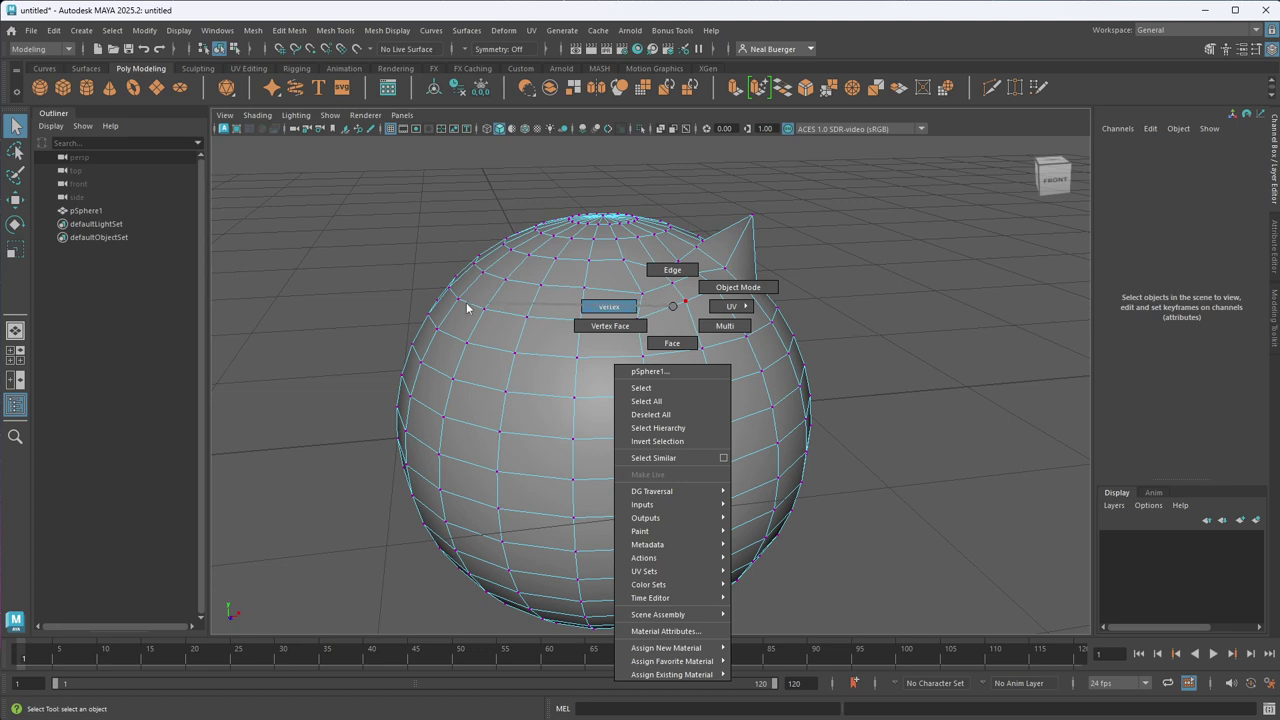
{"action": "right_click_drag", "start_coordinate": [466, 302], "coordinate": [672, 211]}
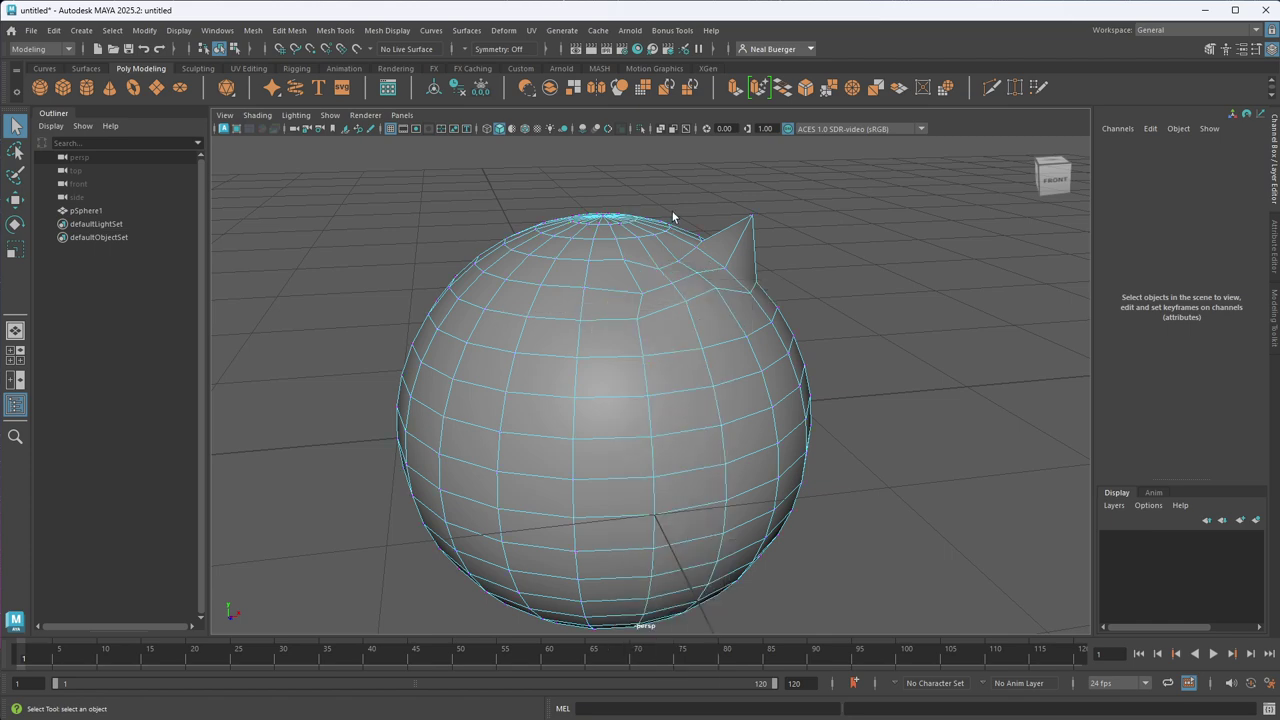
{"action": "left_click", "coordinate": [604, 357]}
{"action": "left_click_drag", "start_coordinate": [694, 404], "coordinate": [794, 411], "text": "alt"}
{"action": "key", "text": "w"}
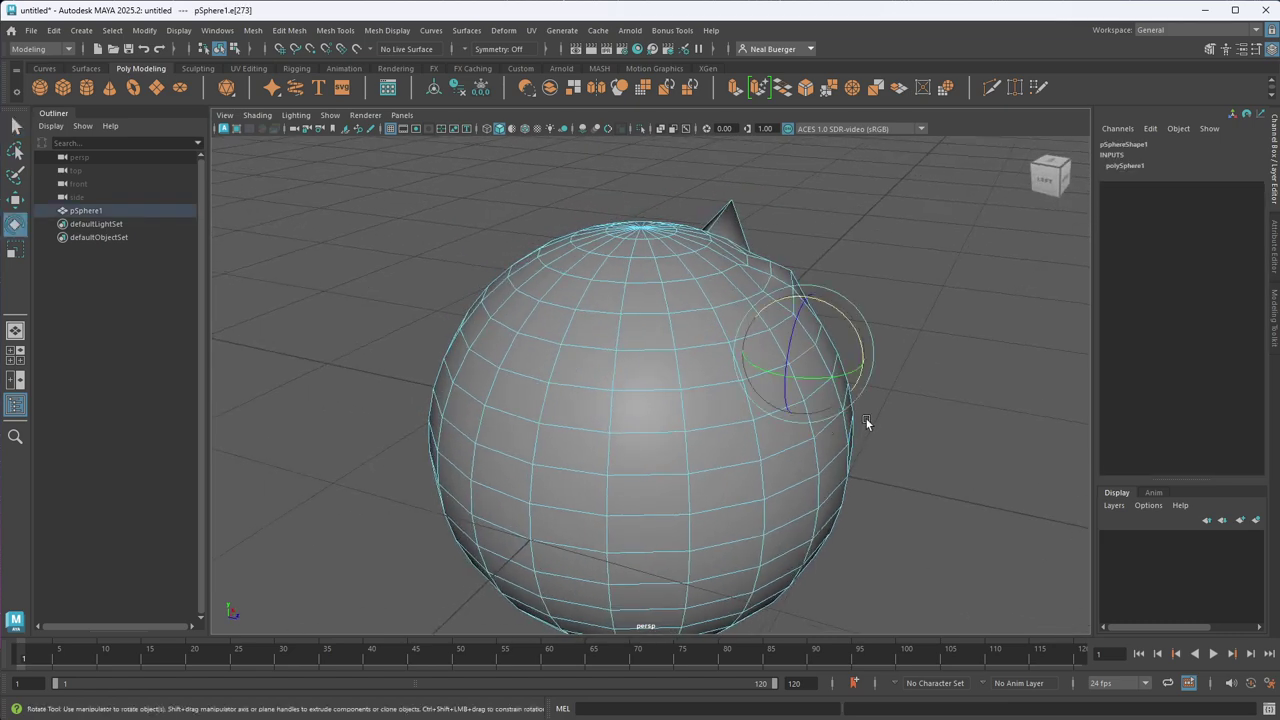
{"action": "mouse_move", "coordinate": [887, 374]}
{"action": "left_mouse_down"}
{"action": "mouse_move", "coordinate": [971, 380]}
{"action": "mouse_move", "coordinate": [814, 360]}
{"action": "mouse_move", "coordinate": [878, 368]}
{"action": "left_mouse_up"}
{"action": "left_click_drag", "start_coordinate": [903, 470], "coordinate": [714, 466], "text": "alt"}
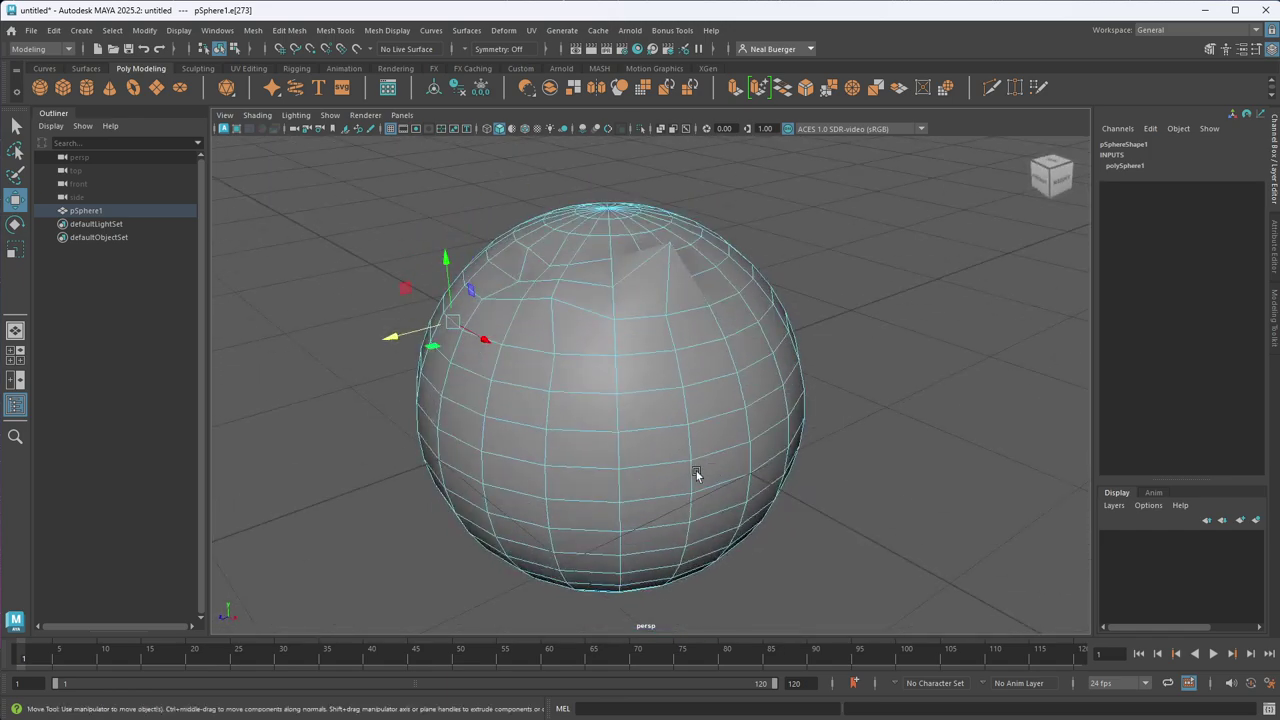
{"action": "left_click_drag", "start_coordinate": [619, 437], "coordinate": [660, 490], "text": "alt"}
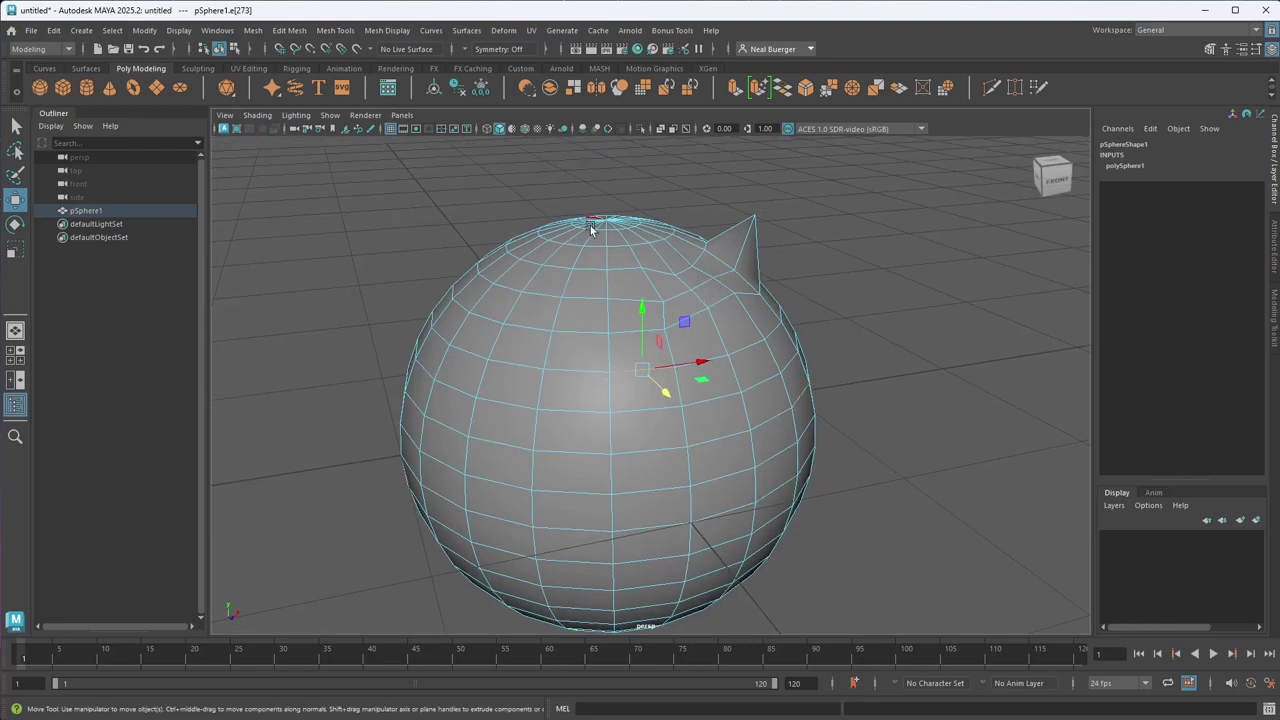
- Select a complete horizontal edge loop around the sphere's middle, scale it inward to form a groove, and deselect it
{"action": "left_click", "coordinate": [663, 447]}
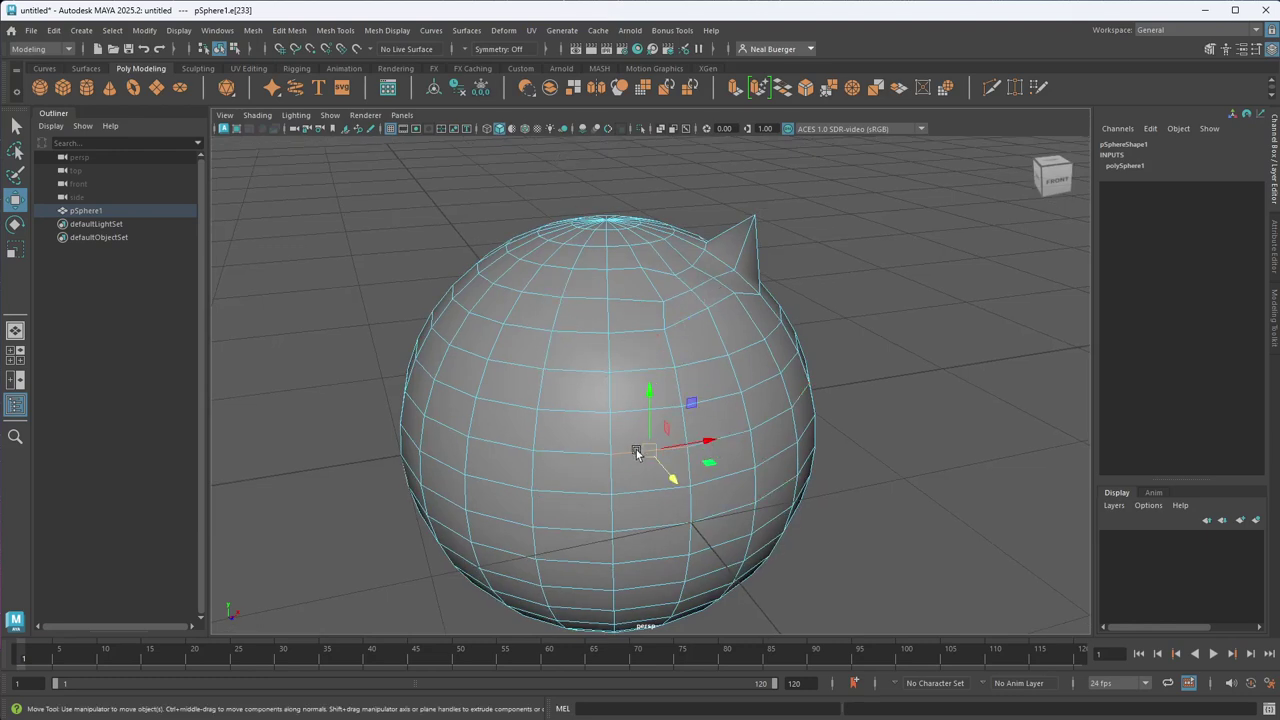
{"action": "double_click", "coordinate": [573, 453]}
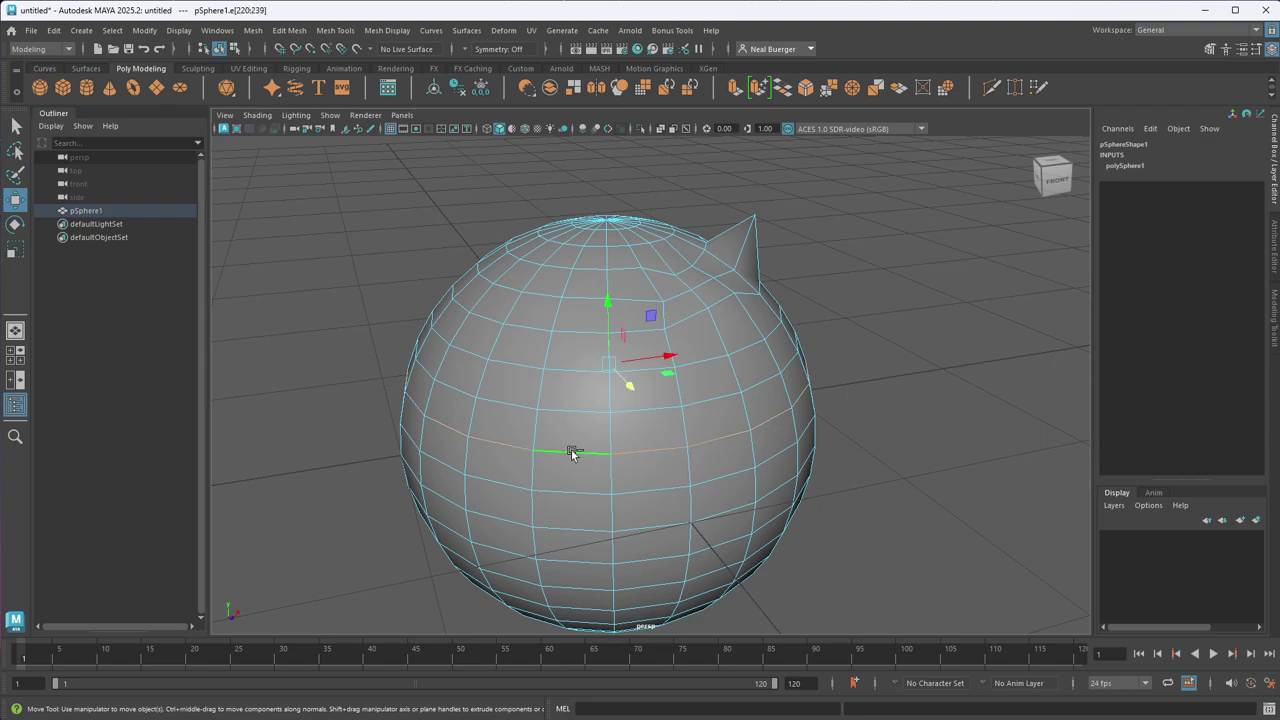
{"action": "left_click_drag", "start_coordinate": [808, 365], "coordinate": [680, 362], "text": "alt"}
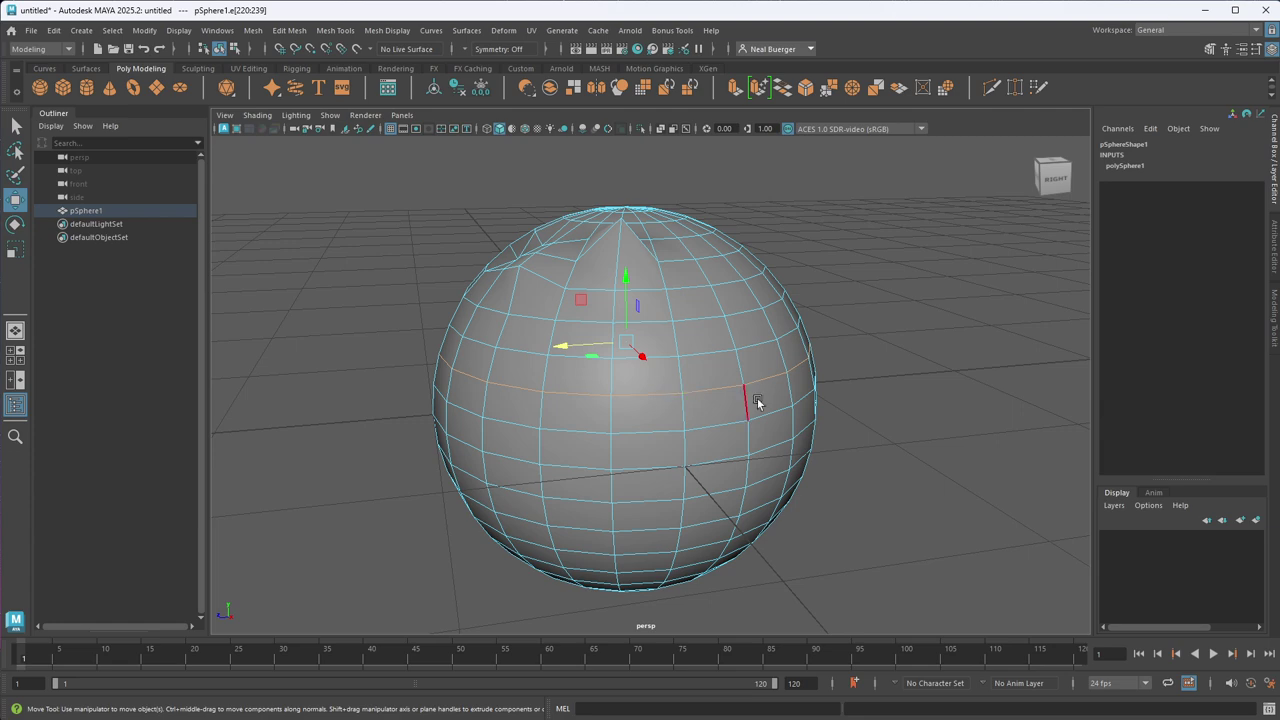
{"action": "left_click_drag", "start_coordinate": [746, 396], "coordinate": [758, 390], "text": "alt"}
{"action": "key", "text": "r"}
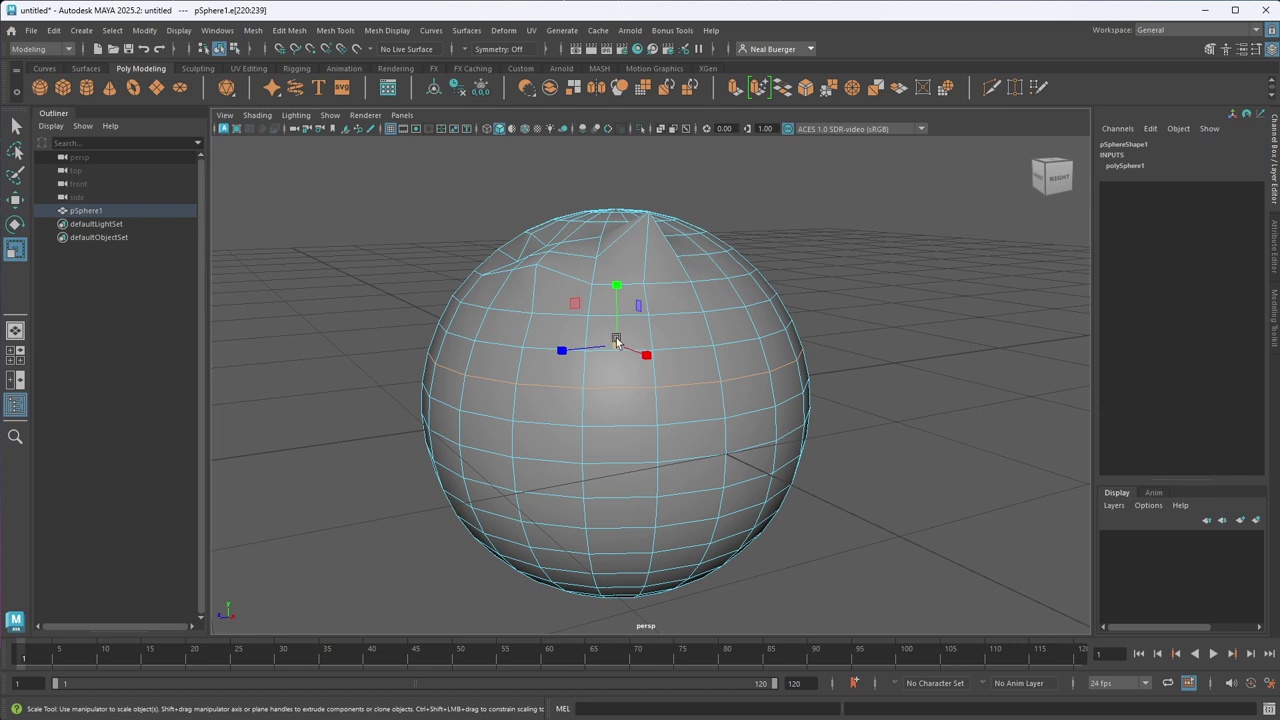
{"action": "mouse_move", "coordinate": [616, 341]}
{"action": "left_mouse_down"}
{"action": "mouse_move", "coordinate": [743, 346]}
{"action": "mouse_move", "coordinate": [605, 350]}
{"action": "left_mouse_up"}
{"action": "left_click", "coordinate": [860, 435]}
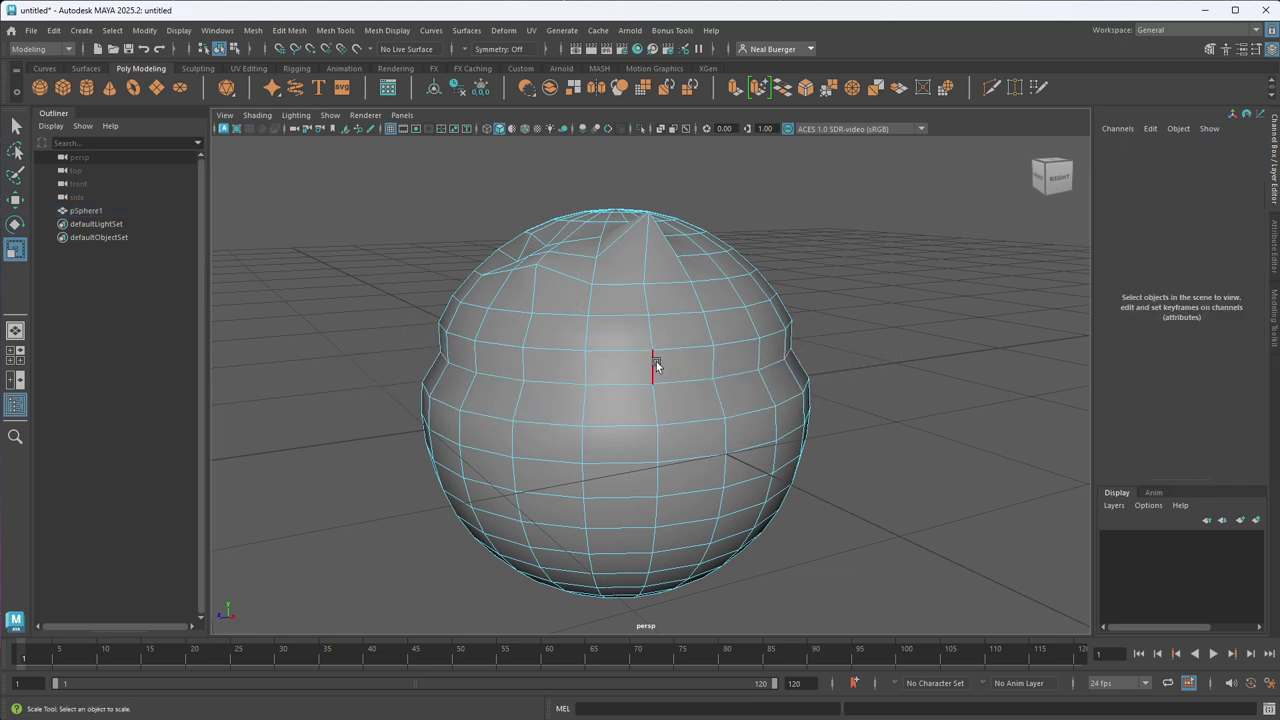
- Switch to face component mode and select a single face on the sphere's upper half for the Move tool
{"action": "right_click_drag", "start_coordinate": [656, 364], "coordinate": [656, 400]}
{"action": "left_click_drag", "start_coordinate": [828, 397], "coordinate": [724, 380], "text": "alt"}
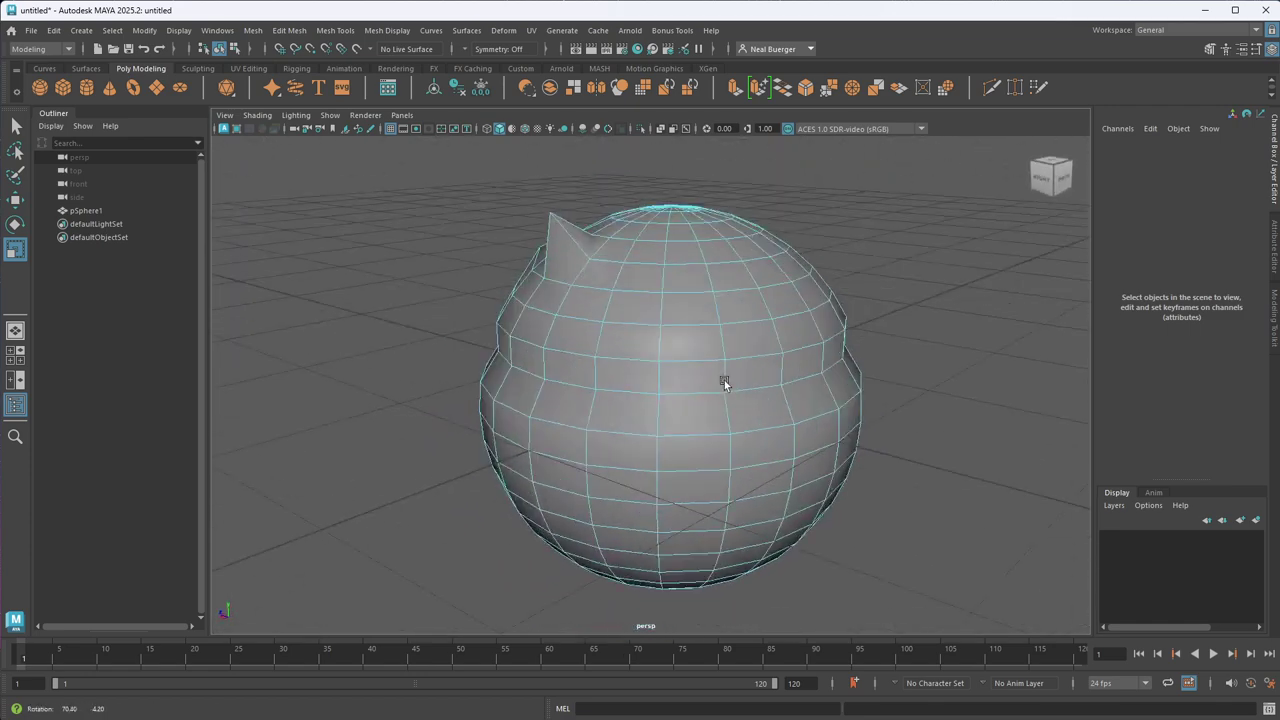
{"action": "left_click", "coordinate": [737, 306]}
{"action": "key", "text": "w"}
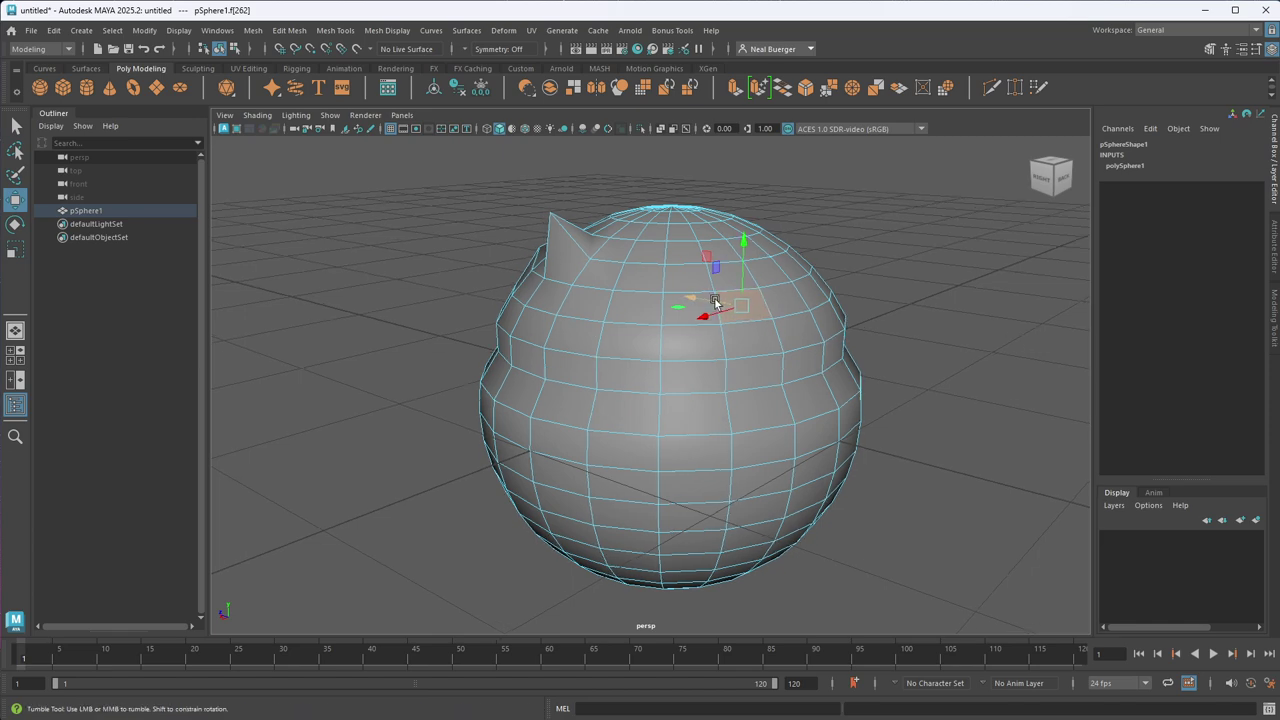
{"action": "mouse_move", "coordinate": [740, 306]}
{"action": "left_mouse_down", "text": "alt"}
{"action": "mouse_move", "coordinate": [712, 306]}
{"action": "mouse_move", "coordinate": [720, 290]}
{"action": "mouse_move", "coordinate": [778, 293]}
{"action": "mouse_move", "coordinate": [704, 294]}
{"action": "mouse_move", "coordinate": [728, 291]}
{"action": "left_mouse_up", "text": "alt"}
{"action": "left_click_drag", "start_coordinate": [882, 350], "coordinate": [942, 338], "text": "alt"}
- Return to object mode and delete the deformed sphere
{"action": "right_click_drag", "start_coordinate": [1010, 214], "coordinate": [1010, 214]}
{"action": "left_click", "coordinate": [906, 322]}
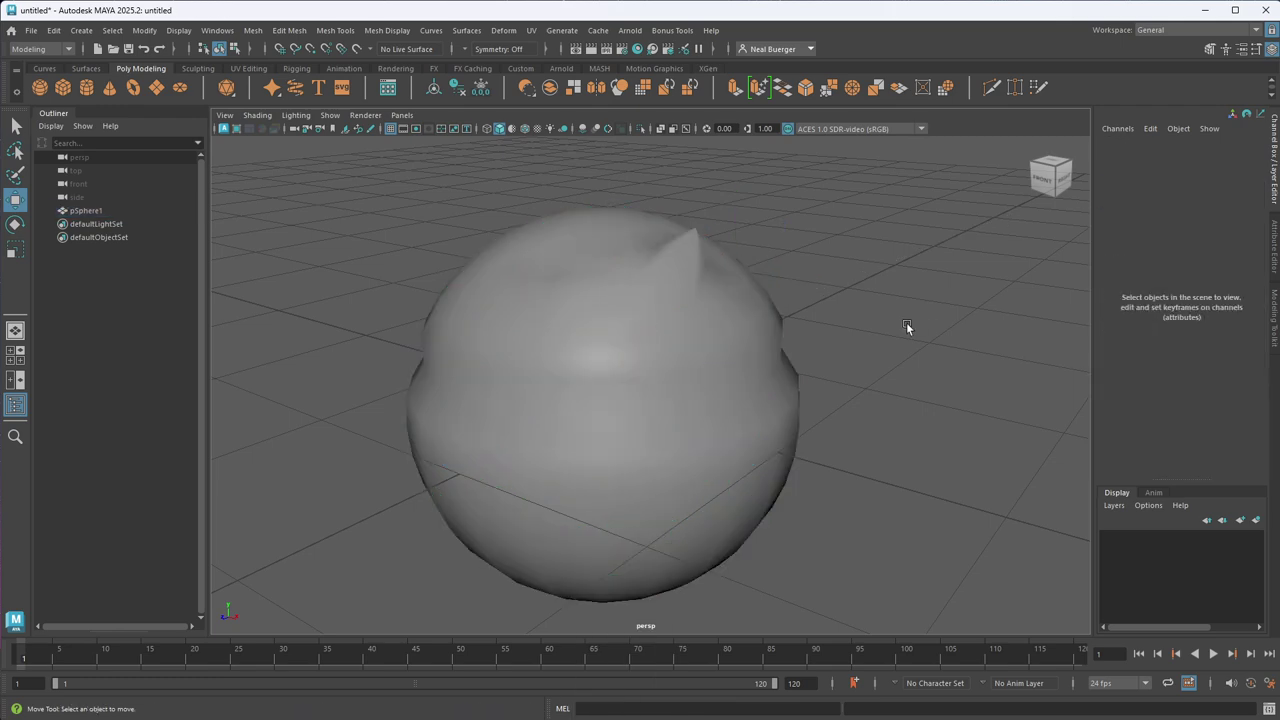
{"action": "left_click_drag", "start_coordinate": [906, 322], "coordinate": [797, 320], "text": "alt"}
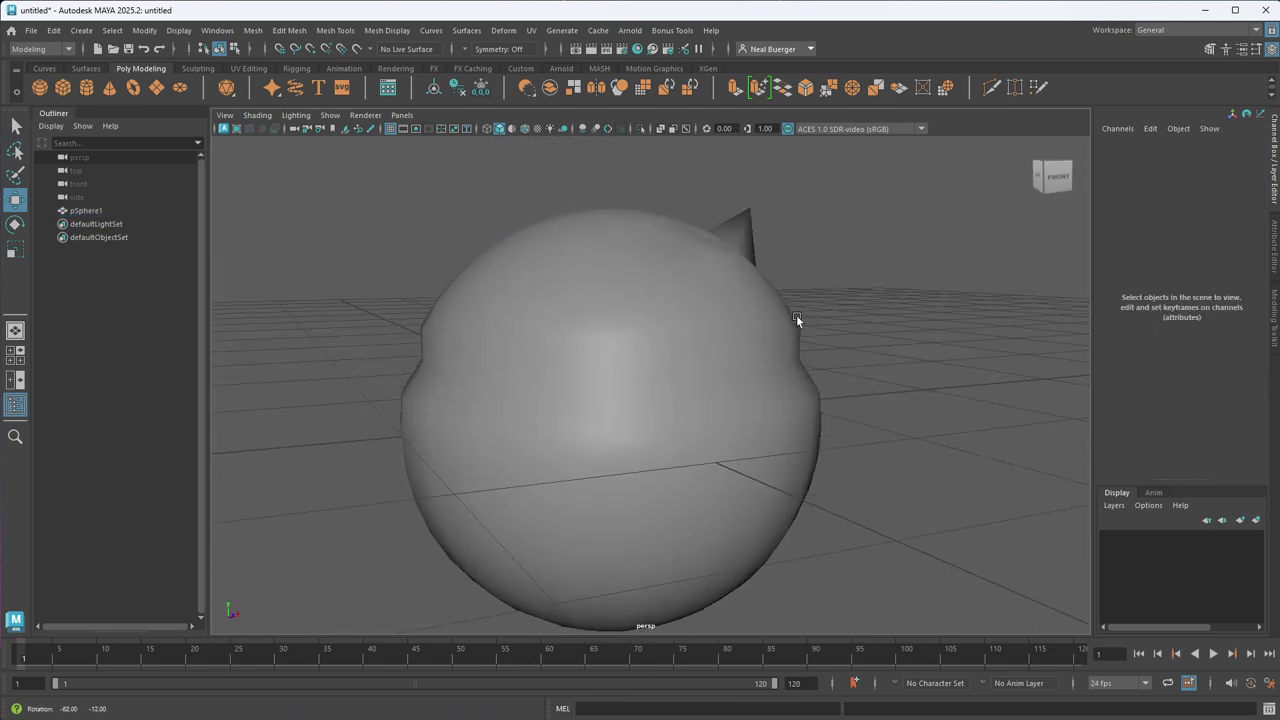
{"action": "left_click_drag", "start_coordinate": [820, 380], "coordinate": [754, 326], "text": "alt"}
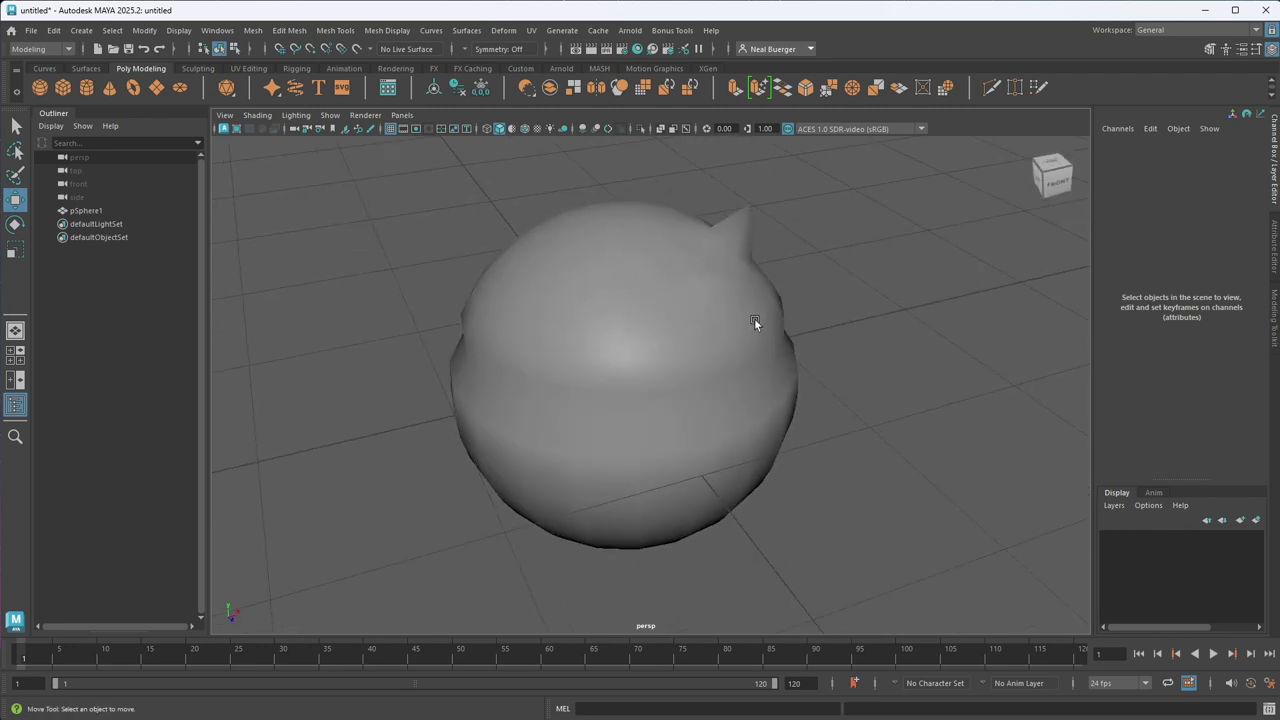
{"action": "left_click", "coordinate": [754, 321]}
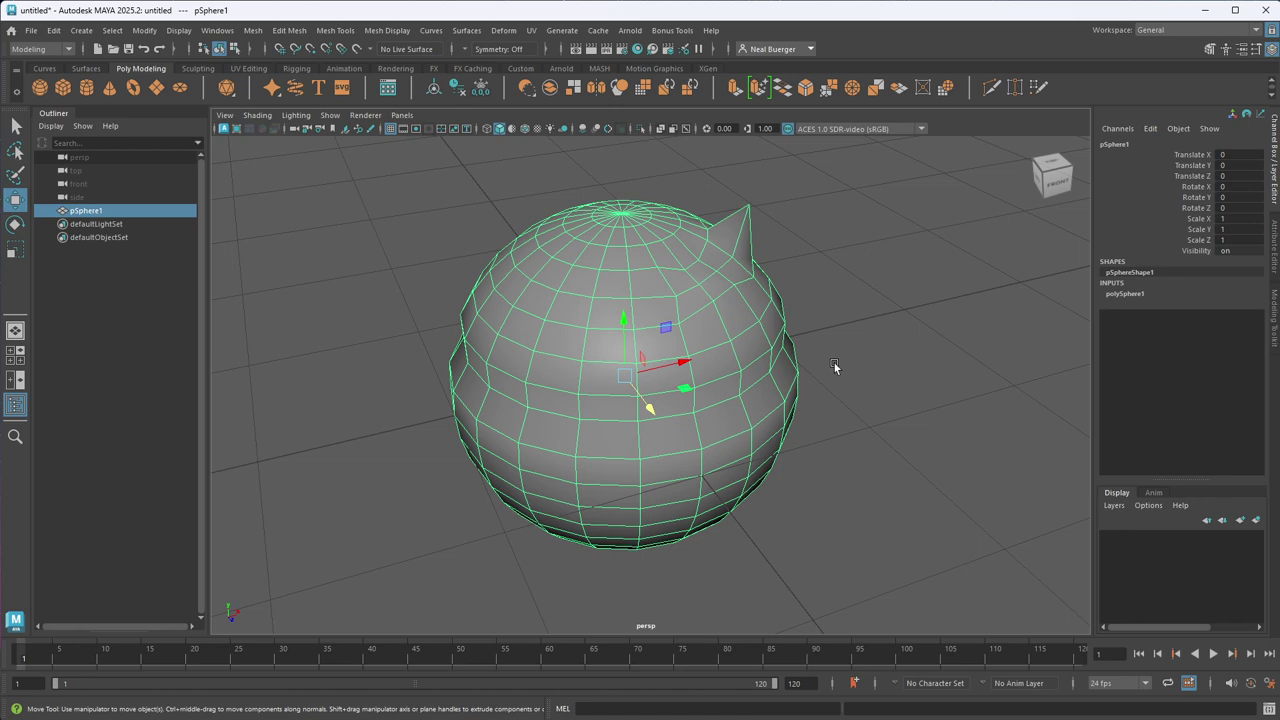
{"action": "key", "text": "Delete"}
- Create a new polygon sphere at the origin and keep it selected
{"action": "left_click", "coordinate": [40, 87]}
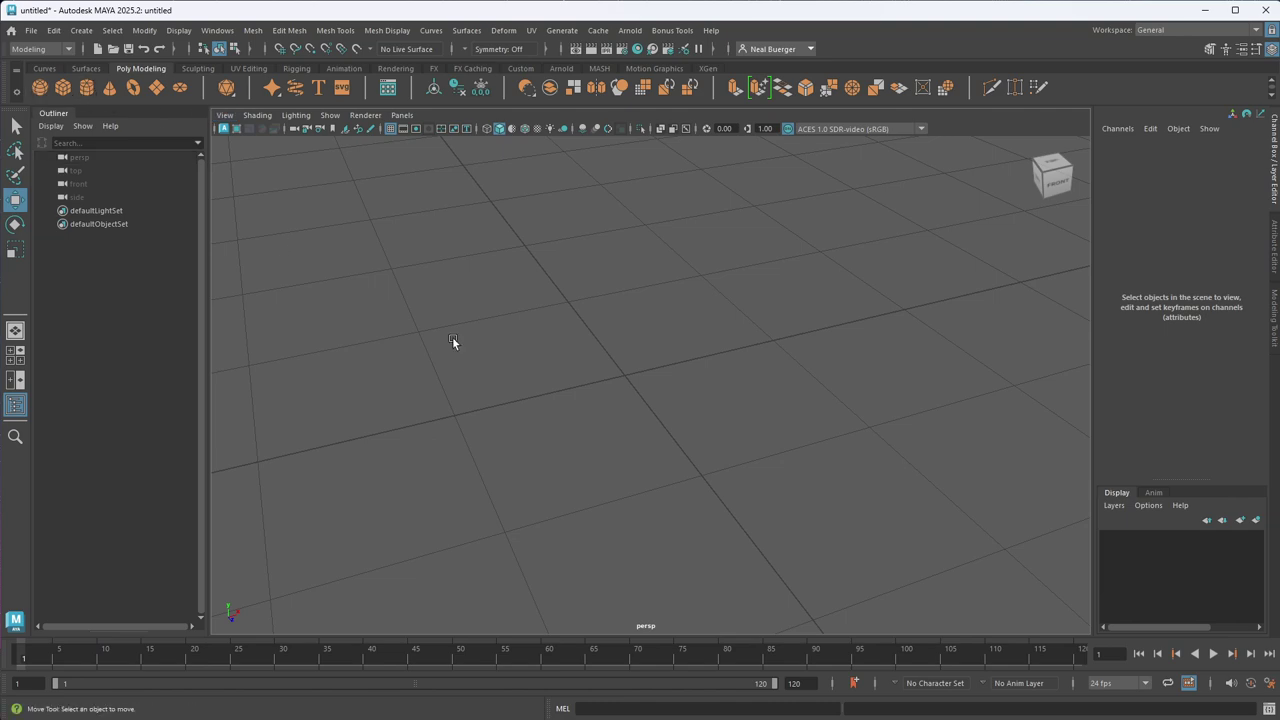
{"action": "left_click", "coordinate": [921, 391]}
{"action": "right_click_drag", "start_coordinate": [921, 391], "coordinate": [866, 420], "text": "alt"}
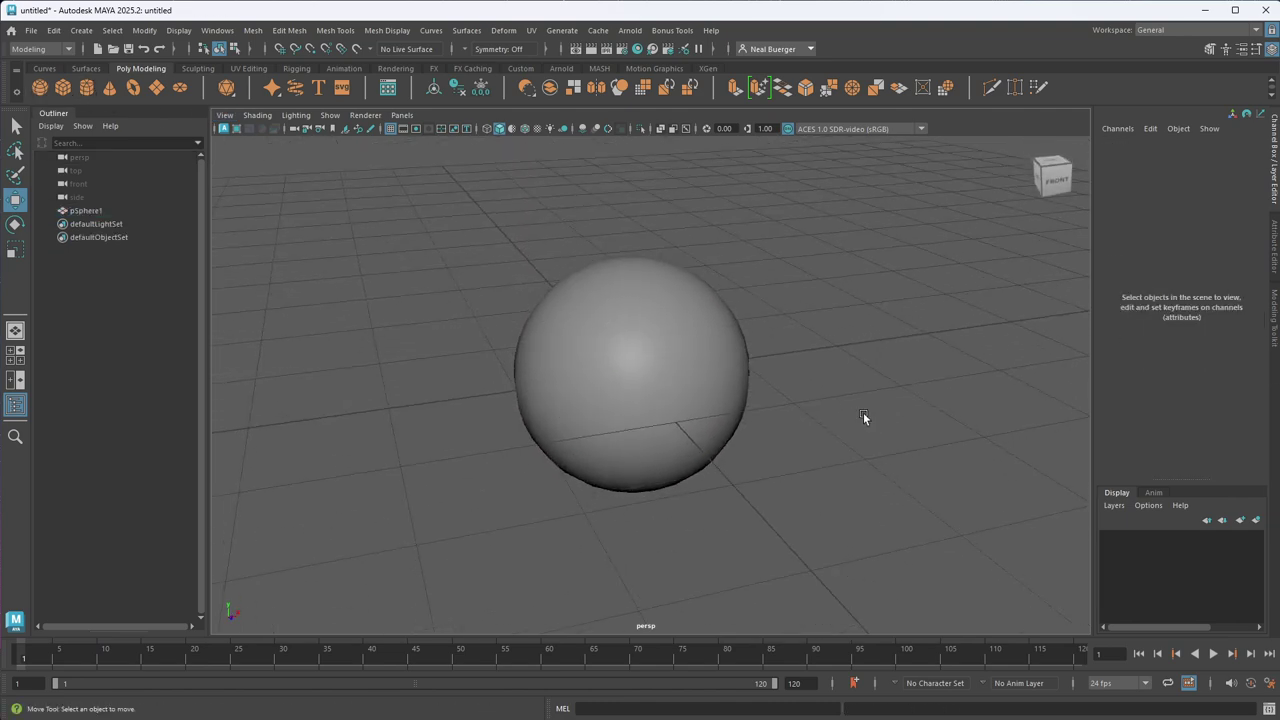
{"action": "key", "text": "ctrl+z"}
{"action": "mouse_move", "coordinate": [771, 446]}
{"action": "left_mouse_down", "text": "alt"}
{"action": "mouse_move", "coordinate": [763, 409]}
{"action": "mouse_move", "coordinate": [760, 437]}
{"action": "left_mouse_up", "text": "alt"}
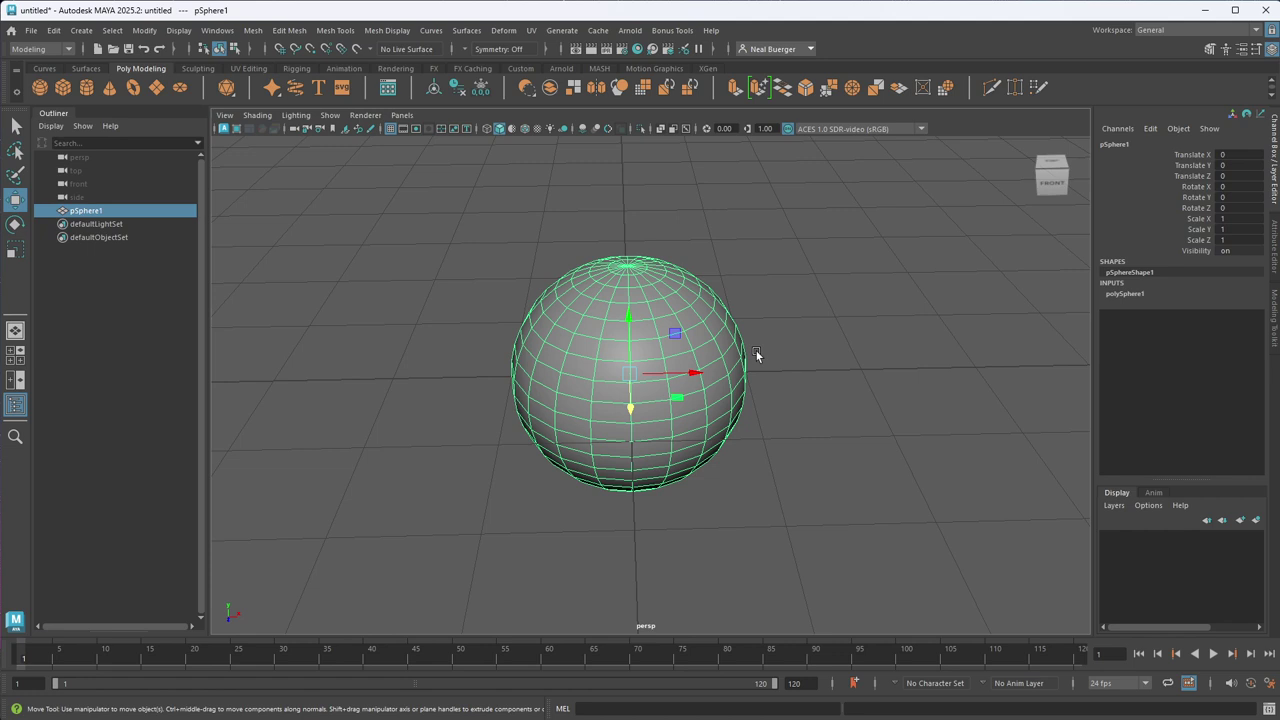
- In edge component mode, select the horizontal edge loop near the sphere's top and move it upward along Y
{"action": "right_click", "coordinate": [660, 278]}
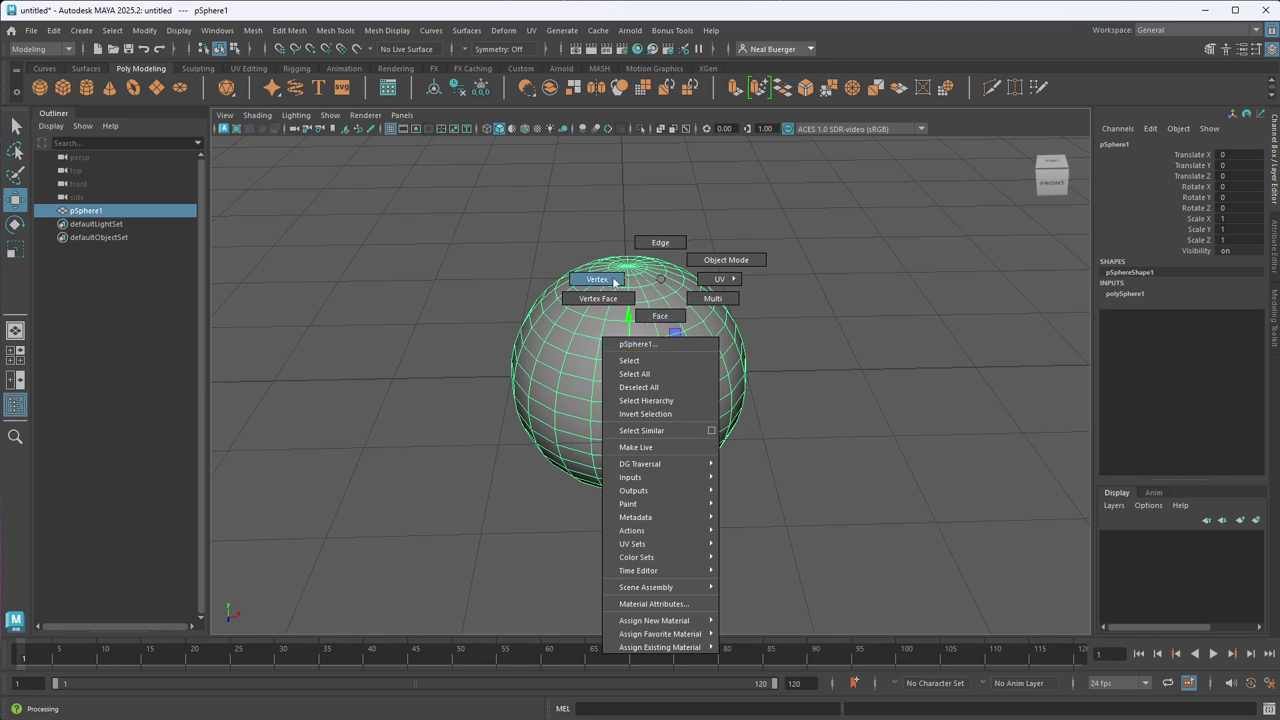
{"action": "left_click", "coordinate": [666, 246]}
{"action": "double_click", "coordinate": [659, 314]}
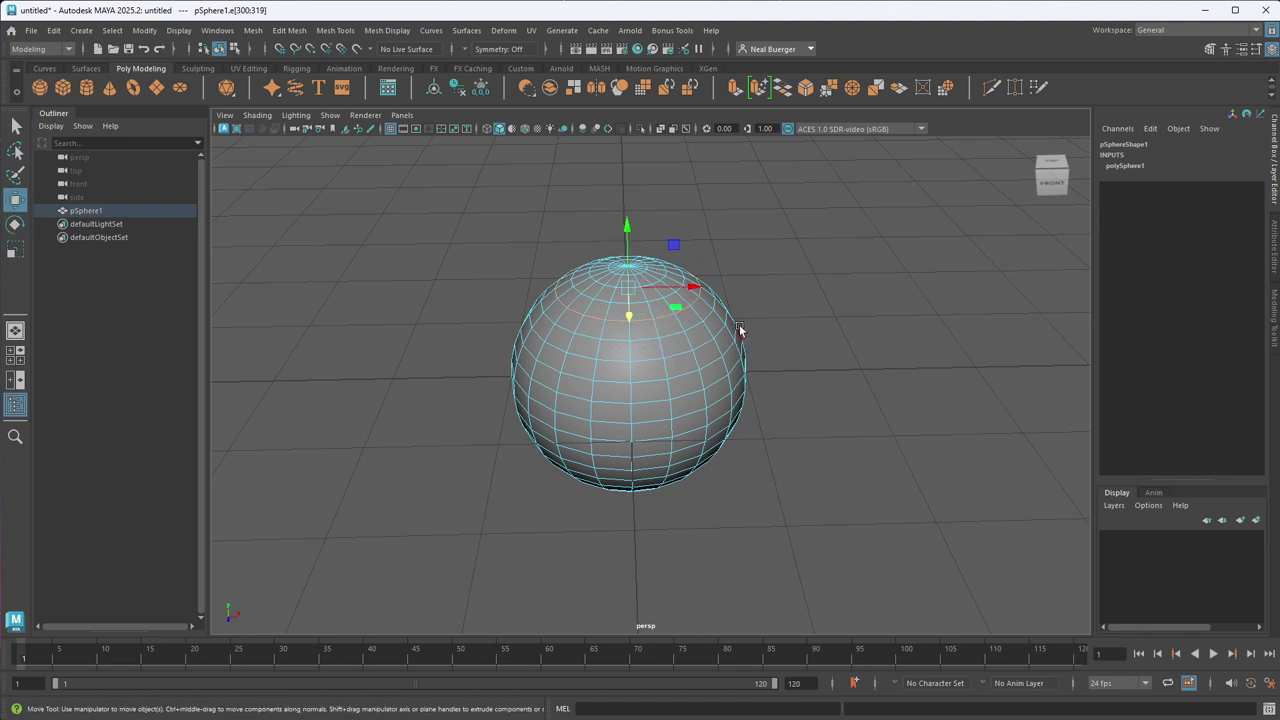
{"action": "left_click_drag", "start_coordinate": [620, 221], "coordinate": [636, 140]}
{"action": "key", "text": "ctrl+z"}
{"action": "key", "text": "ctrl+z"}
{"action": "key", "text": "ctrl+y"}
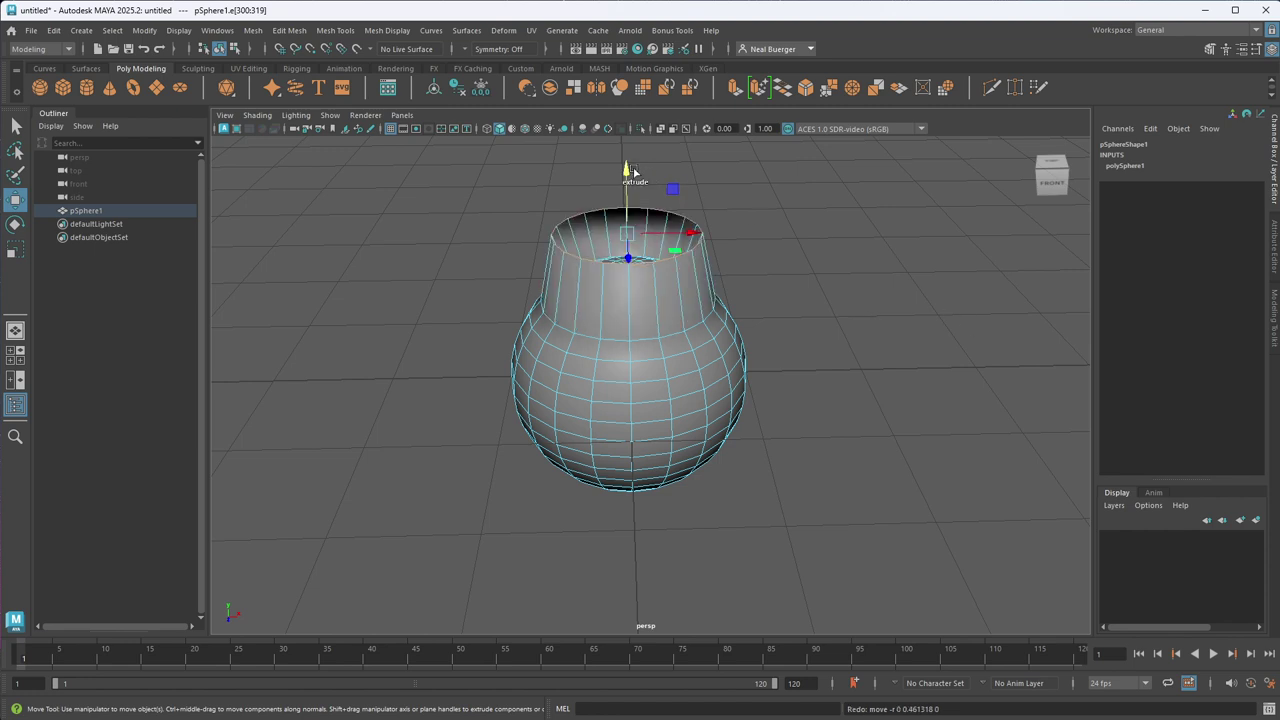
- Try extruding the raised edge loop along Y, and undo the extrusion and the loop move
{"action": "left_click_drag", "start_coordinate": [627, 190], "coordinate": [628, 202], "text": "shift"}
{"action": "key", "text": "ctrl+z"}
{"action": "key", "text": "ctrl+z"}
{"action": "key", "text": "ctrl+z"}
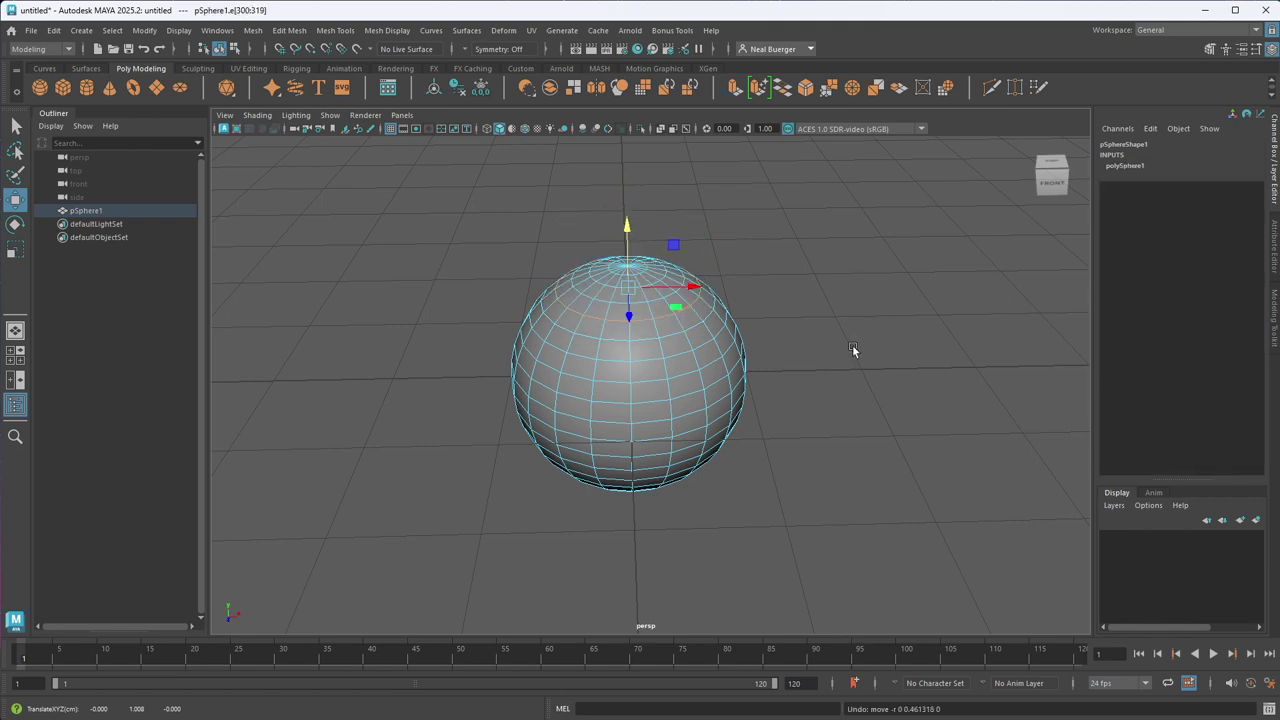
- Return to object mode and reselect the whole sphere
{"action": "mouse_move", "coordinate": [737, 400]}
{"action": "left_mouse_down"}
{"action": "mouse_move", "coordinate": [984, 201]}
{"action": "mouse_move", "coordinate": [974, 237]}
{"action": "left_mouse_up"}
{"action": "left_click", "coordinate": [974, 300]}
{"action": "left_click_drag", "start_coordinate": [974, 331], "coordinate": [920, 334], "text": "alt"}
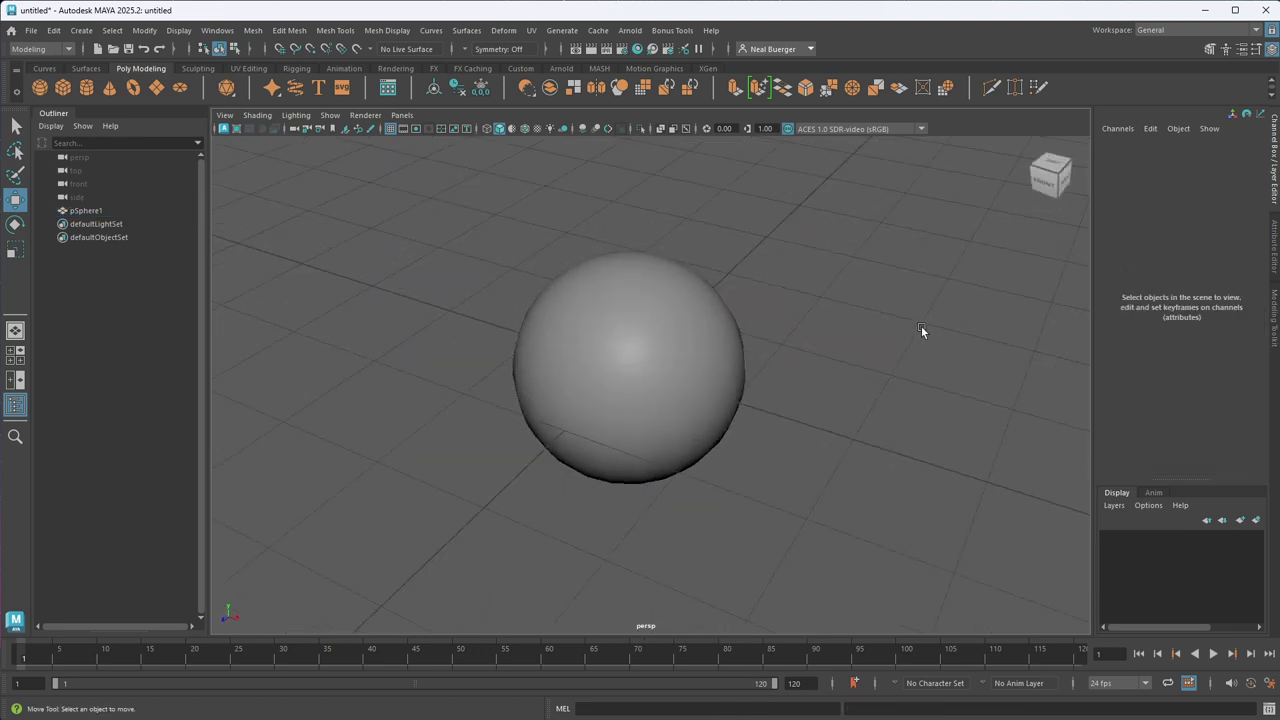
{"action": "scroll", "coordinate": [915, 335], "scroll_direction": "up", "scroll_amount": 2}
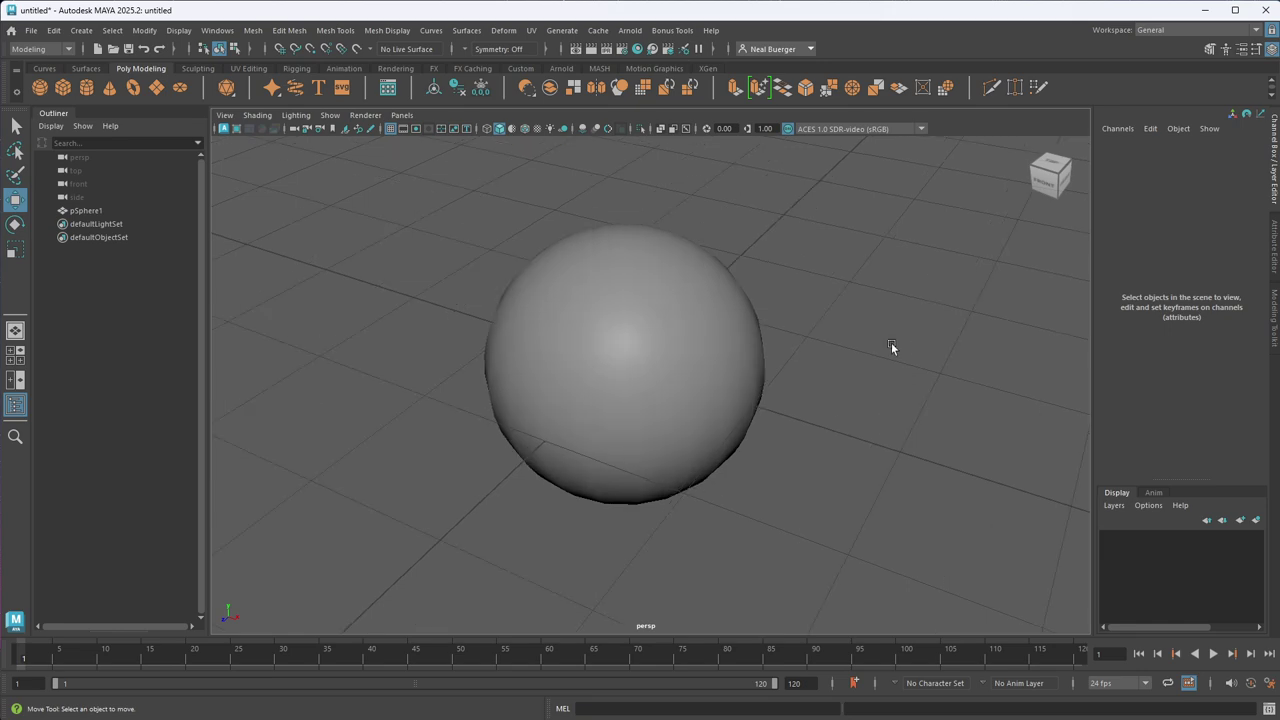
{"action": "left_click", "coordinate": [692, 347]}
{"action": "left_click_drag", "start_coordinate": [732, 369], "coordinate": [779, 364], "text": "alt"}
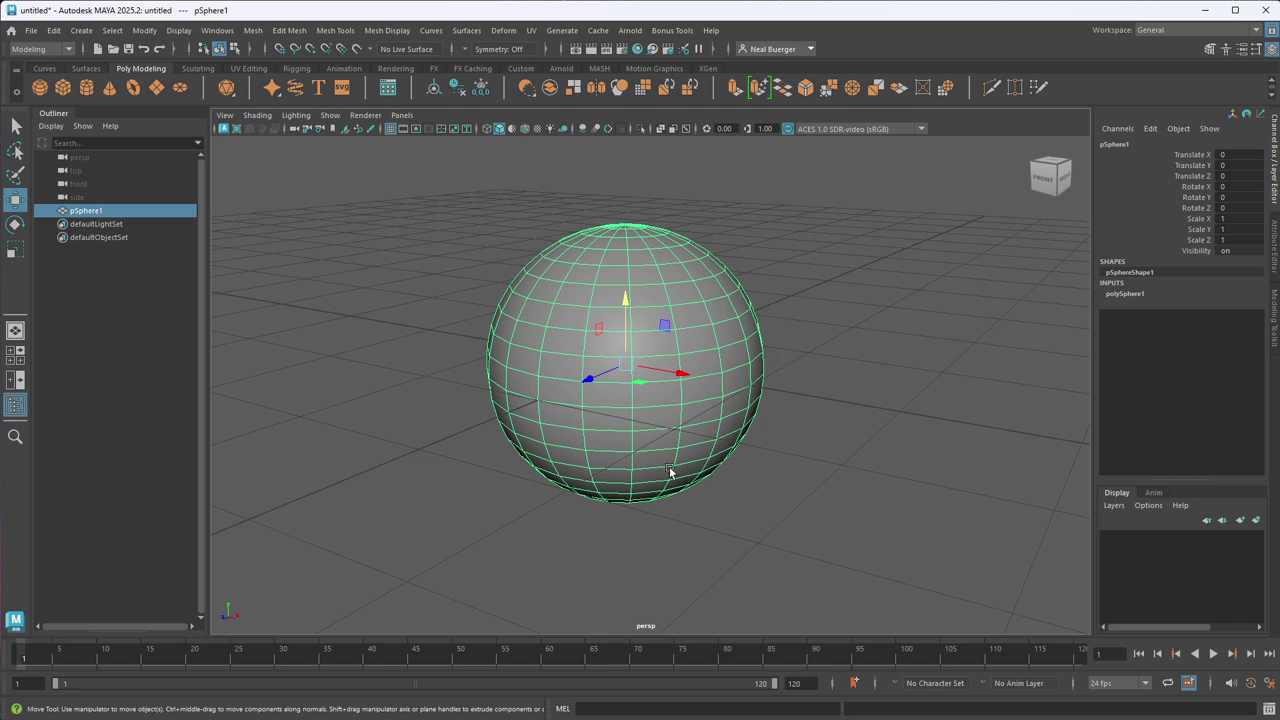
- In vertex mode, move one vertex on the sphere's upper side outward along X by about 0.09, and return to object mode
{"action": "left_click", "coordinate": [626, 289]}
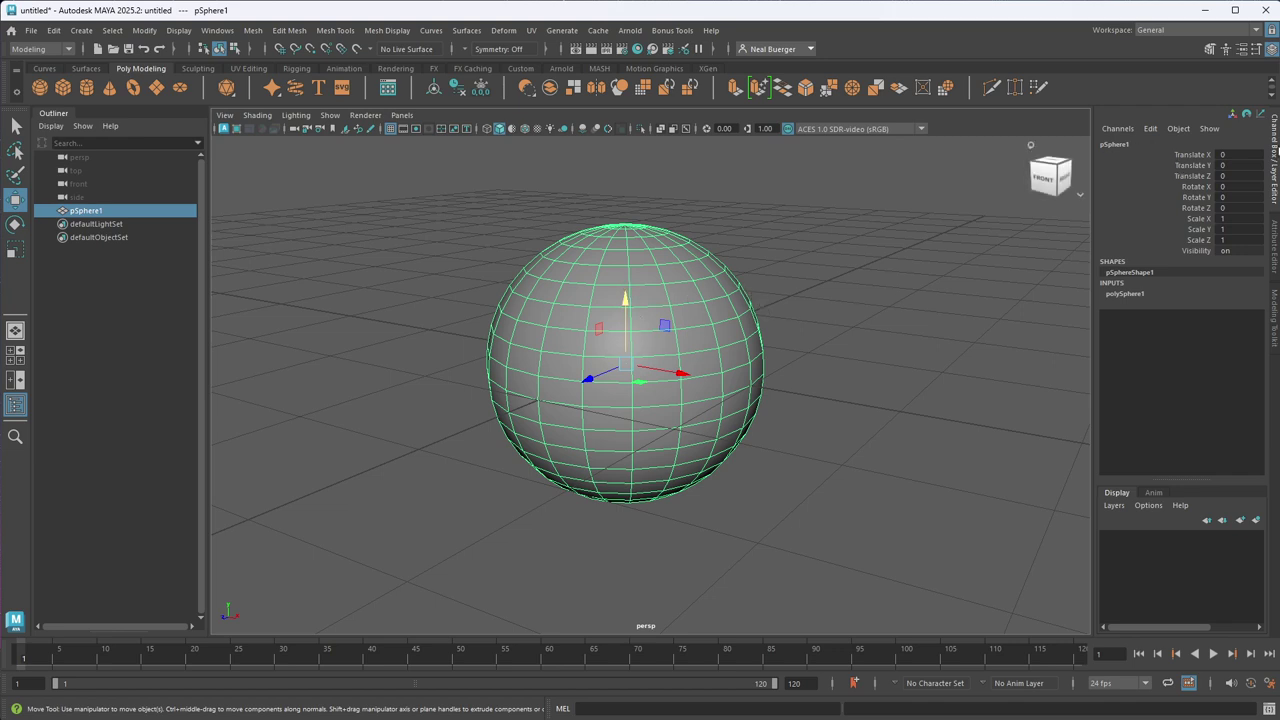
{"action": "right_click_drag", "start_coordinate": [708, 332], "coordinate": [659, 336]}
{"action": "left_click", "coordinate": [705, 282]}
{"action": "mouse_move", "coordinate": [770, 283]}
{"action": "left_mouse_down"}
{"action": "mouse_move", "coordinate": [780, 291]}
{"action": "mouse_move", "coordinate": [766, 288]}
{"action": "left_mouse_up"}
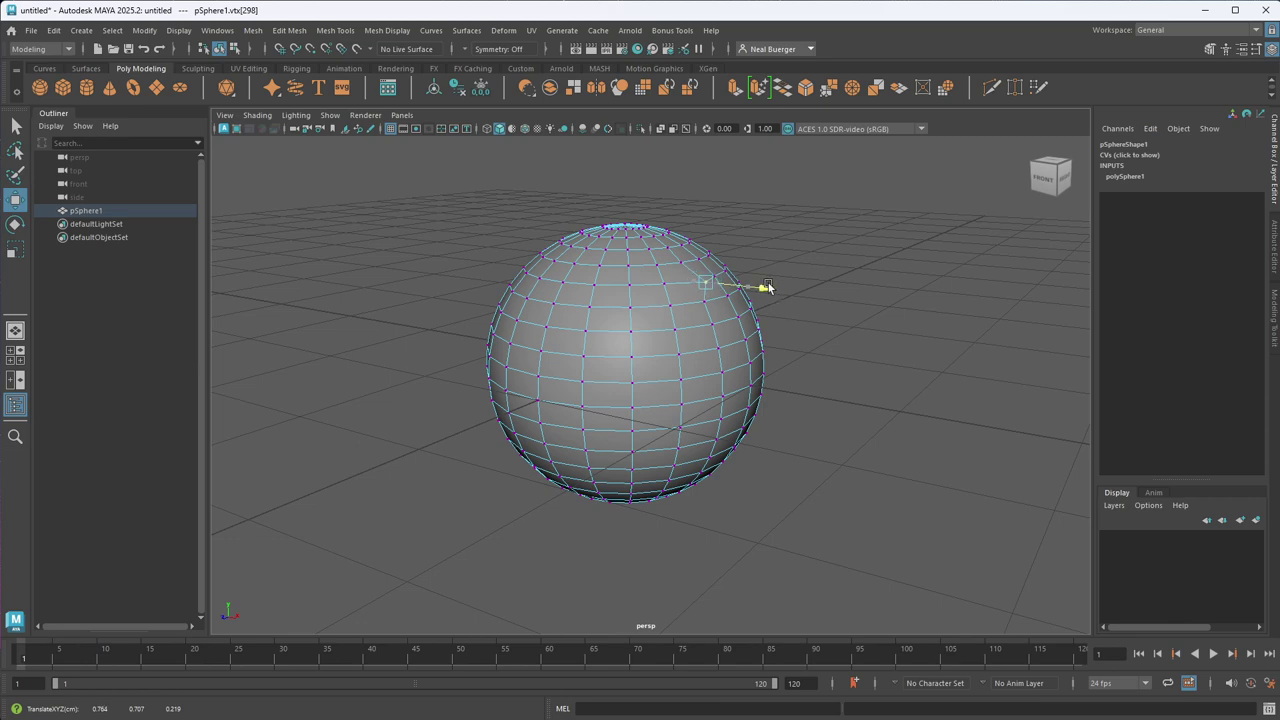
{"action": "right_click_drag", "start_coordinate": [617, 357], "coordinate": [775, 282]}
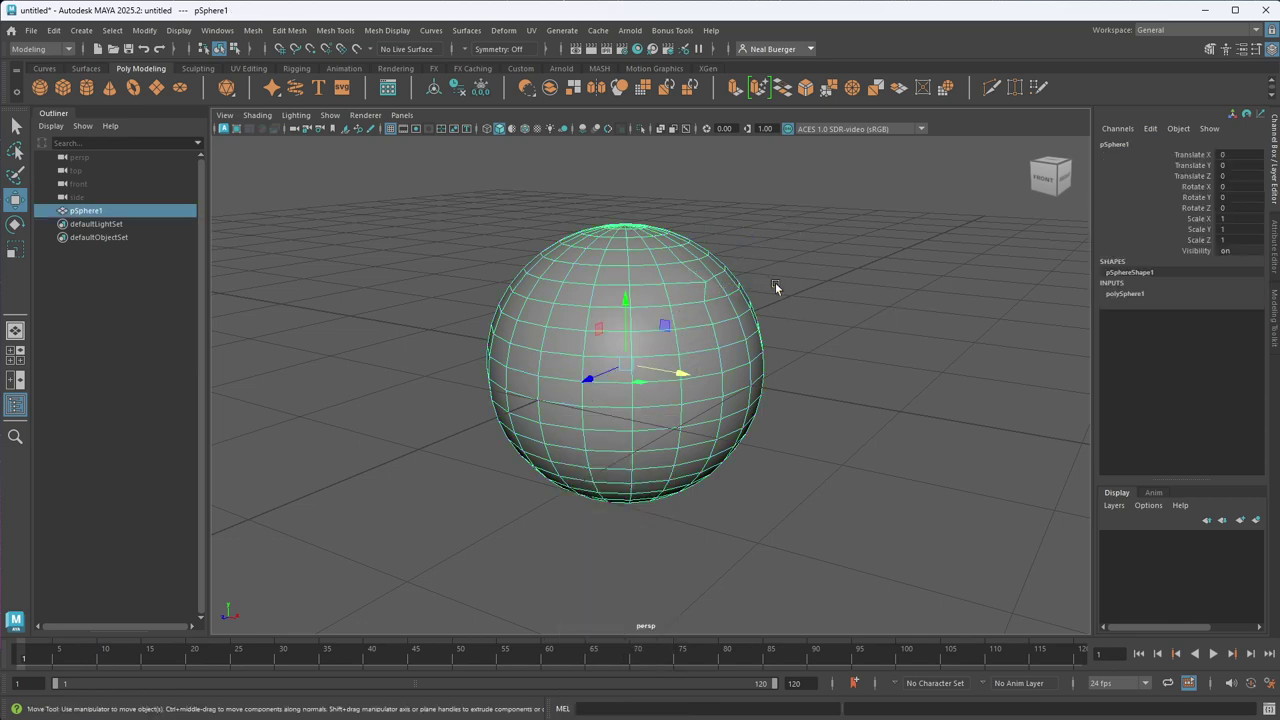
{"action": "left_click", "coordinate": [775, 282]}
{"action": "left_click", "coordinate": [662, 353]}
{"action": "left_click_drag", "start_coordinate": [677, 301], "coordinate": [741, 298], "text": "alt"}
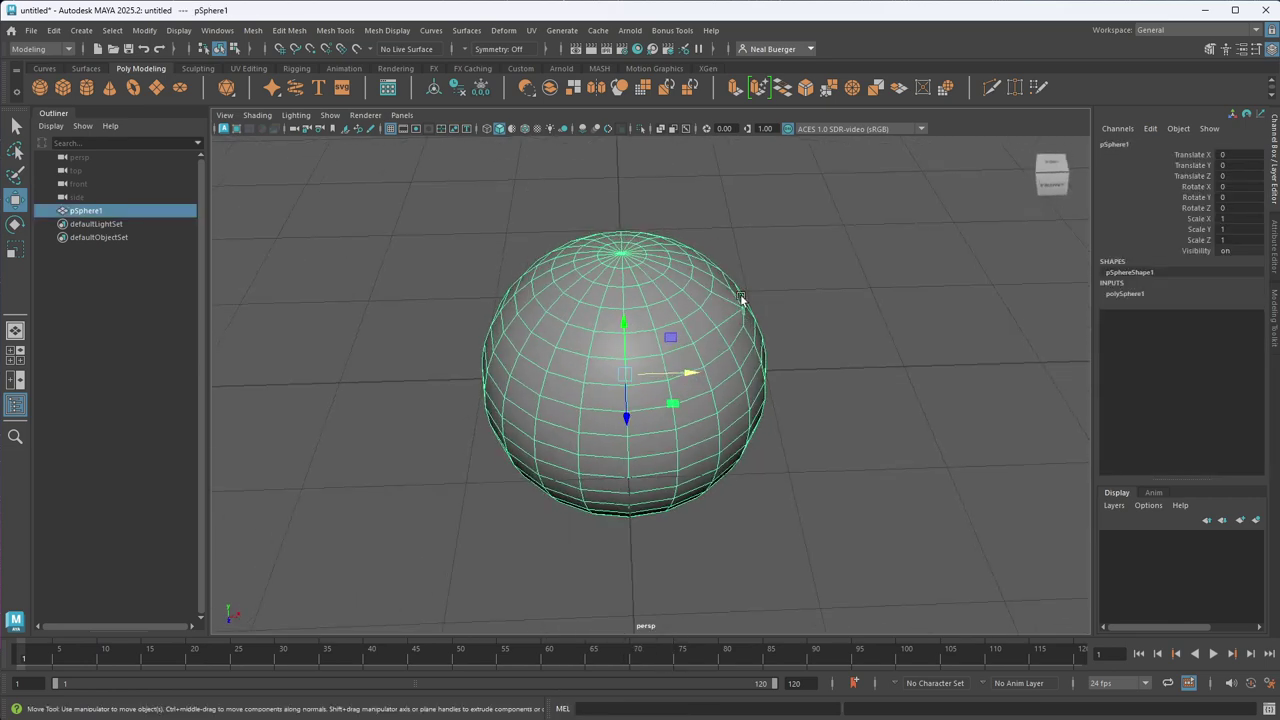
- In vertex mode, reset the moved vertex's X offset to 0 in its CV values, and return to object mode
{"action": "right_click_drag", "start_coordinate": [602, 348], "coordinate": [490, 298]}
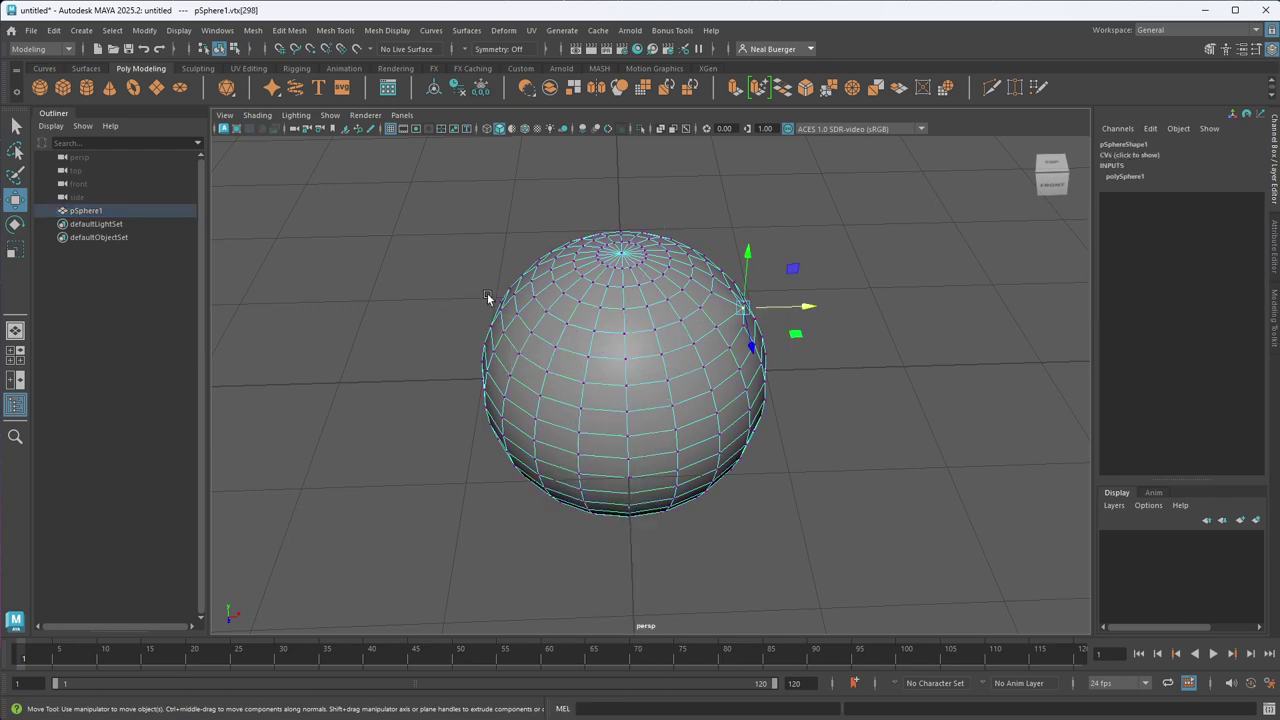
{"action": "left_click", "coordinate": [1124, 155]}
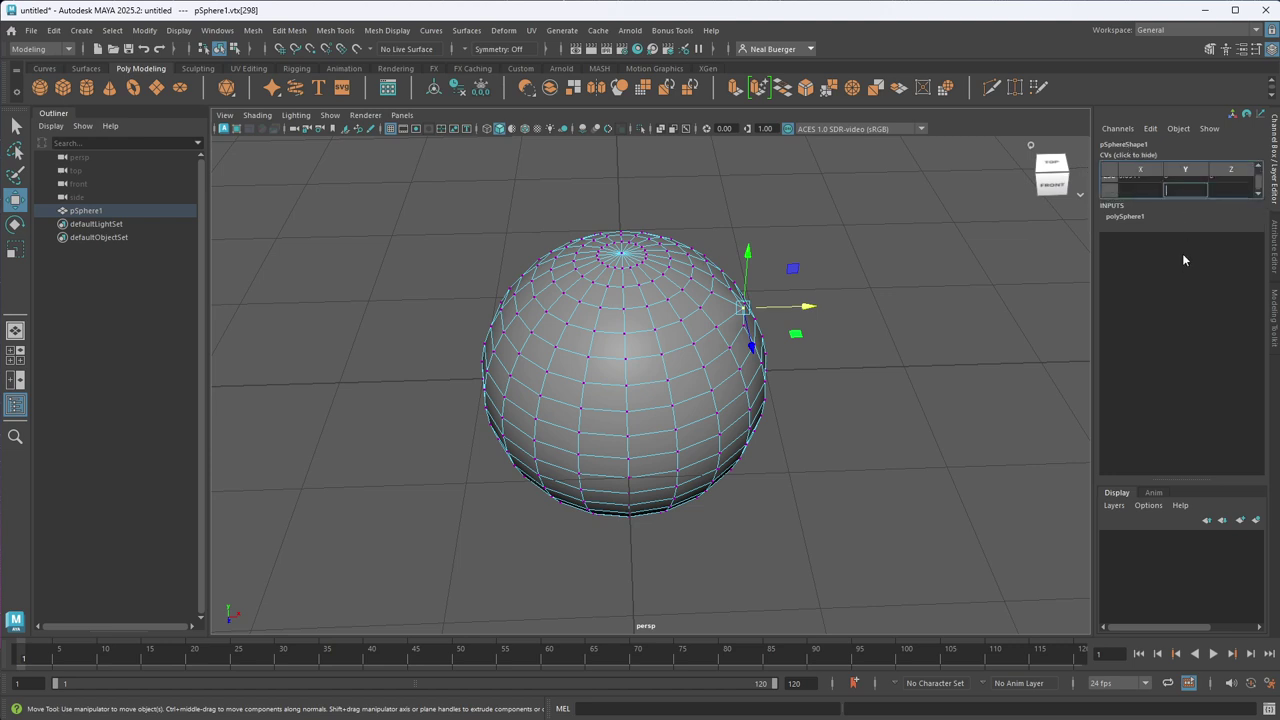
{"action": "left_click", "coordinate": [1182, 189]}
{"action": "left_click", "coordinate": [1259, 165]}
{"action": "left_click", "coordinate": [1130, 184]}
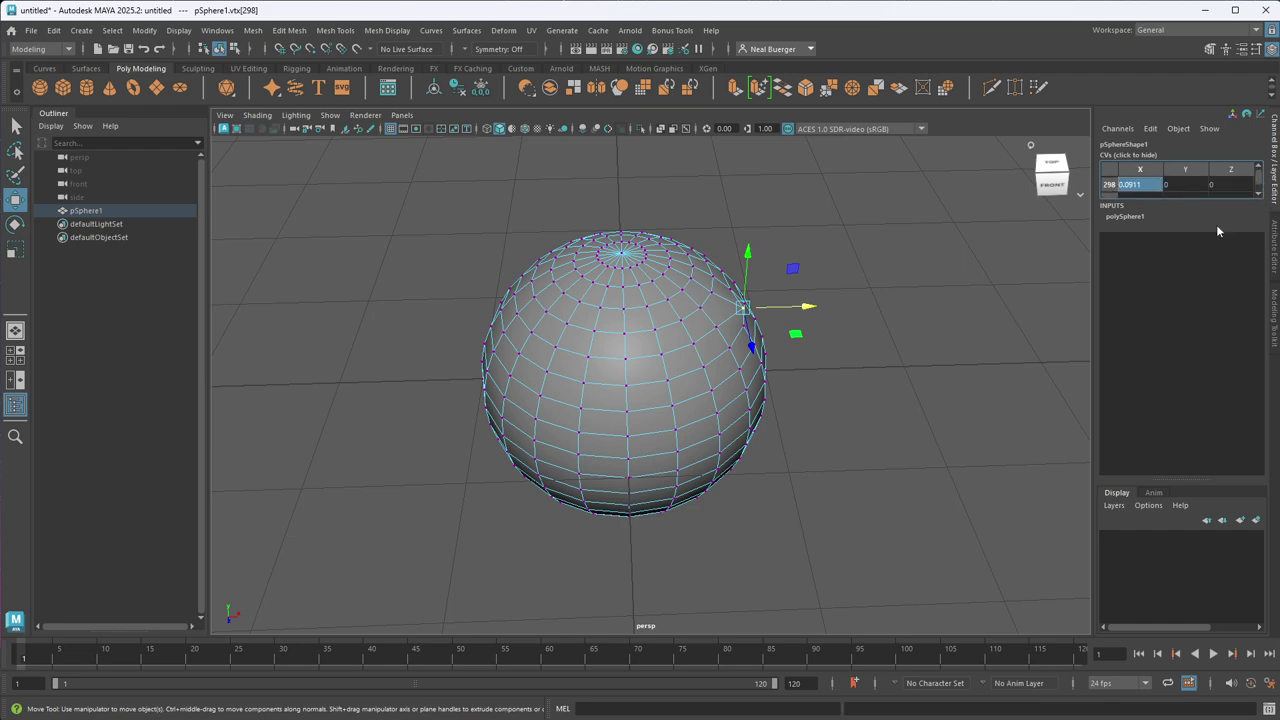
{"action": "type", "text": "0"}
{"action": "key", "text": "Return"}
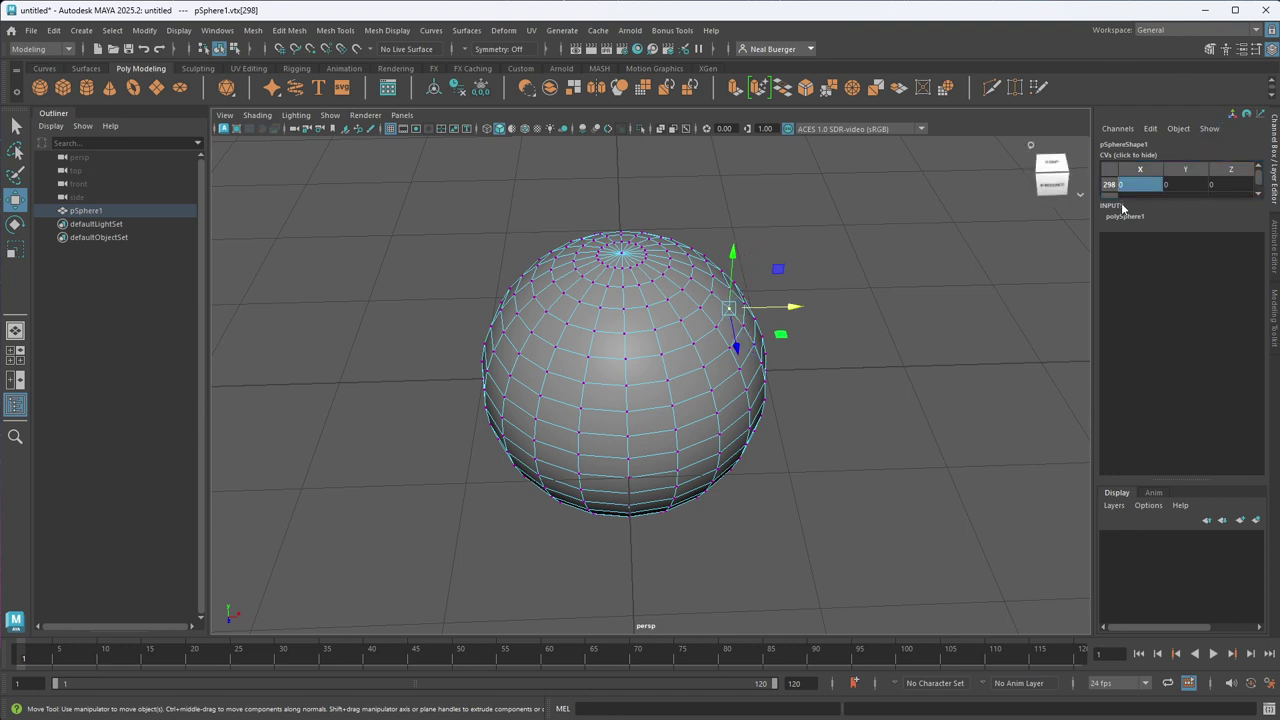
{"action": "left_click", "coordinate": [1162, 184]}
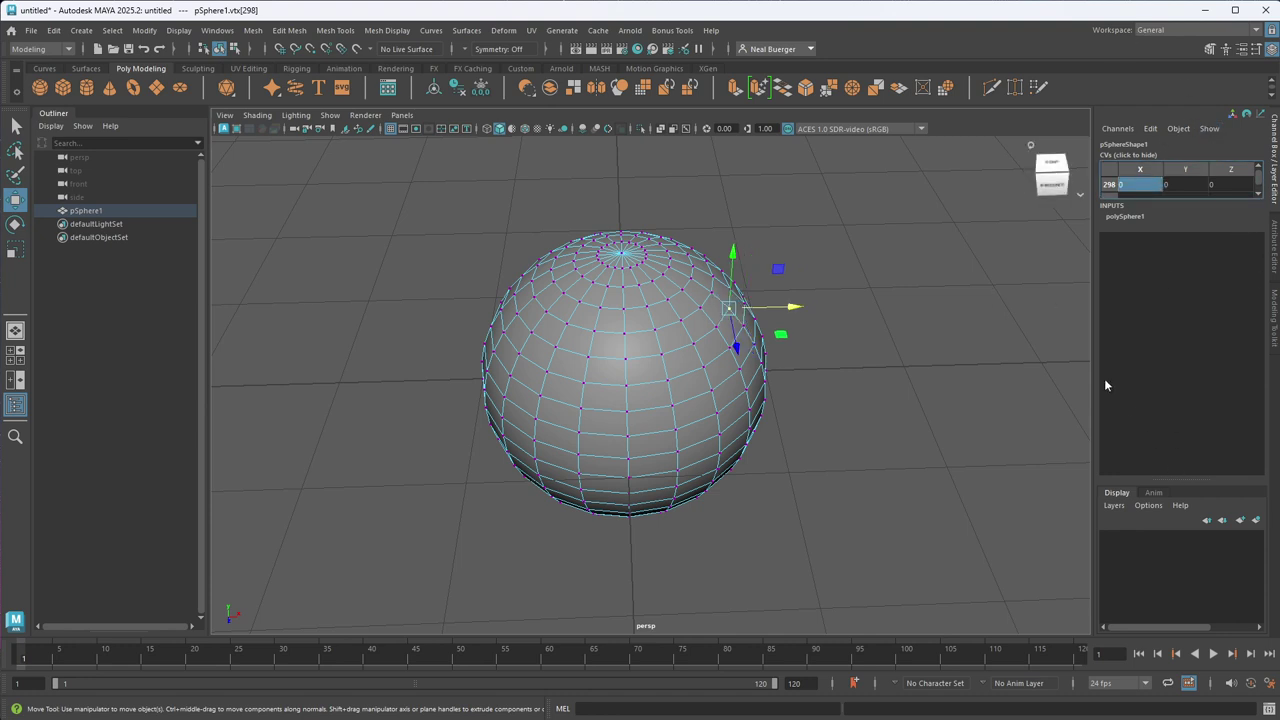
{"action": "left_click", "coordinate": [1111, 157]}
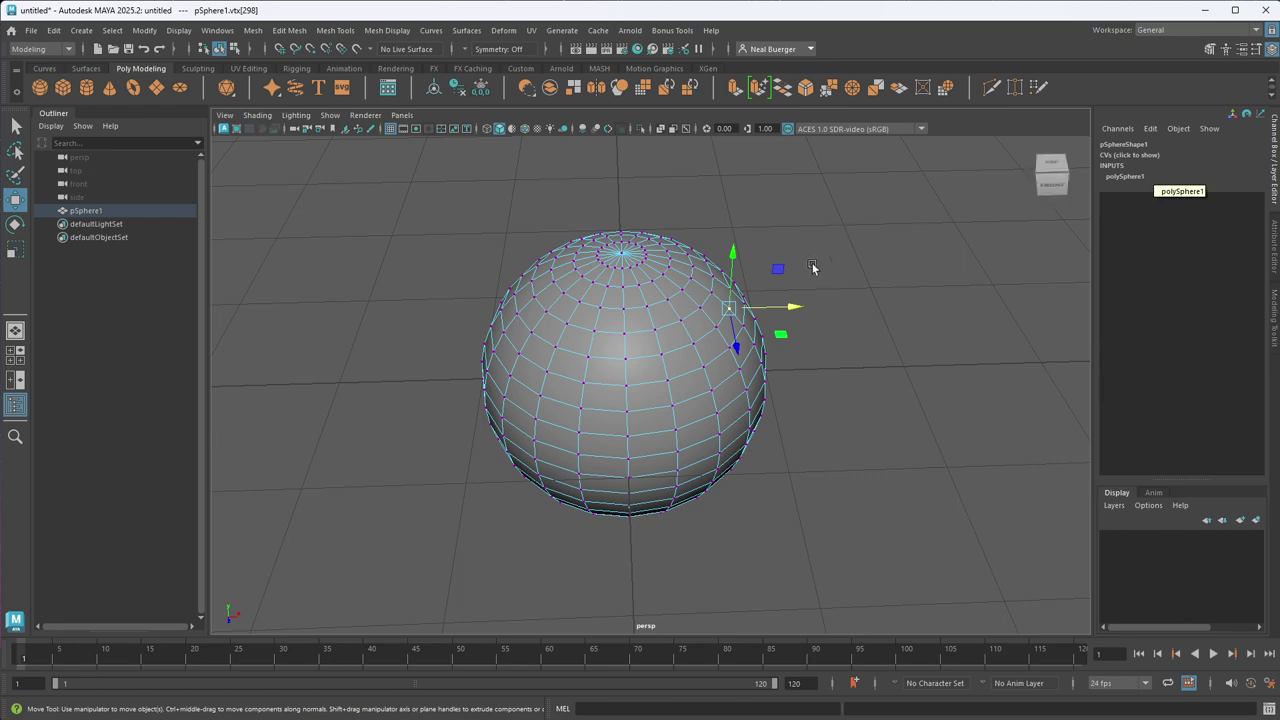
{"action": "right_click_drag", "start_coordinate": [650, 388], "coordinate": [906, 176]}
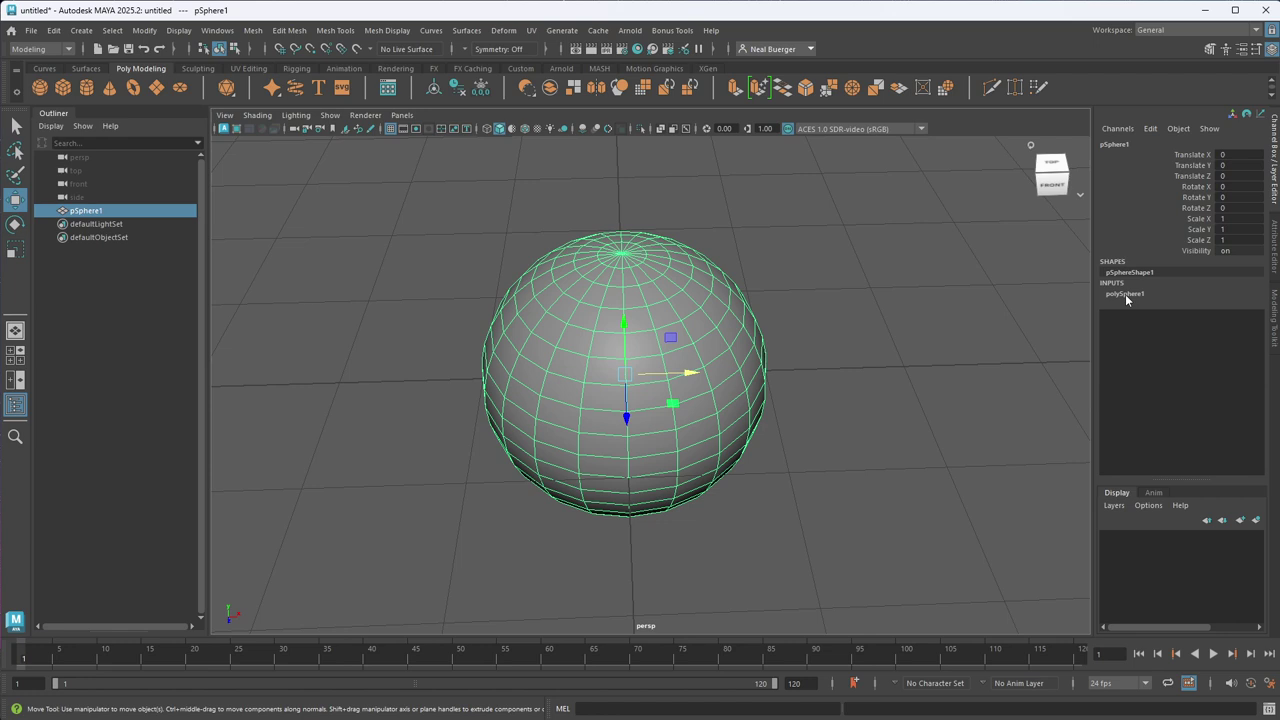
- Open the Node Editor with the sphere selected and shift its window slightly
{"action": "left_click", "coordinate": [180, 32]}
{"action": "mouse_move", "coordinate": [217, 30]}
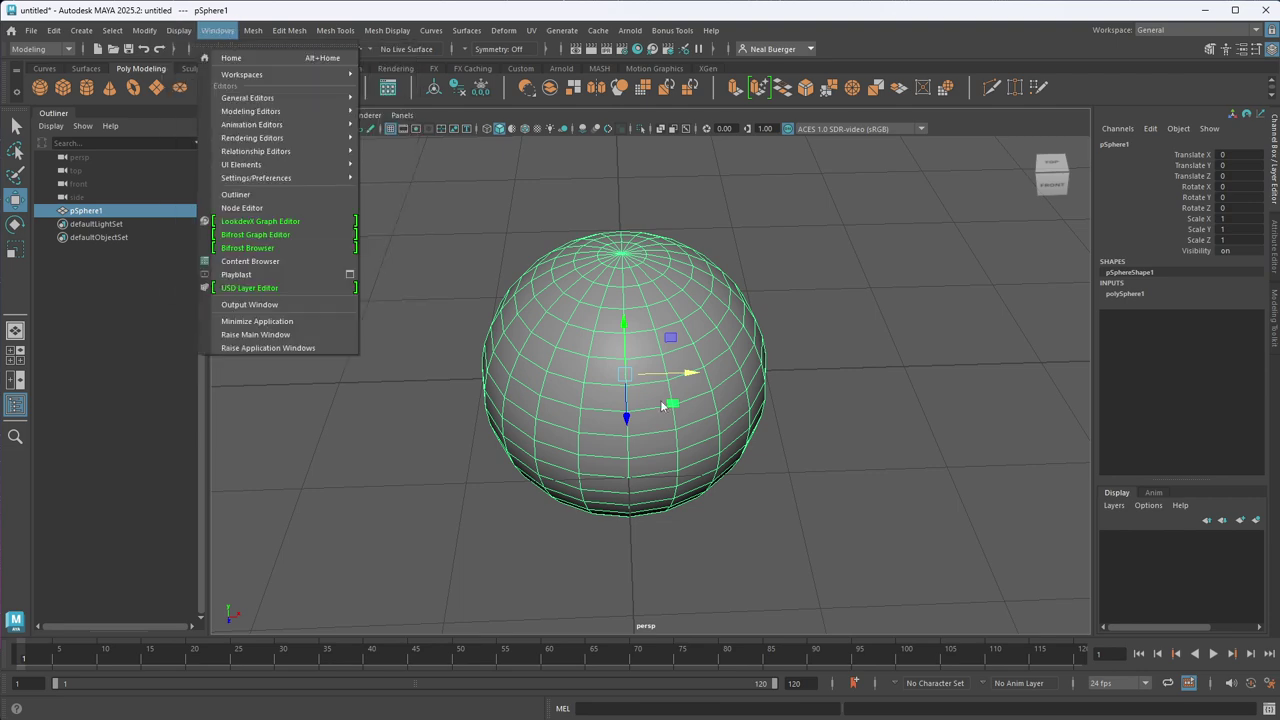
{"action": "mouse_move", "coordinate": [256, 34]}
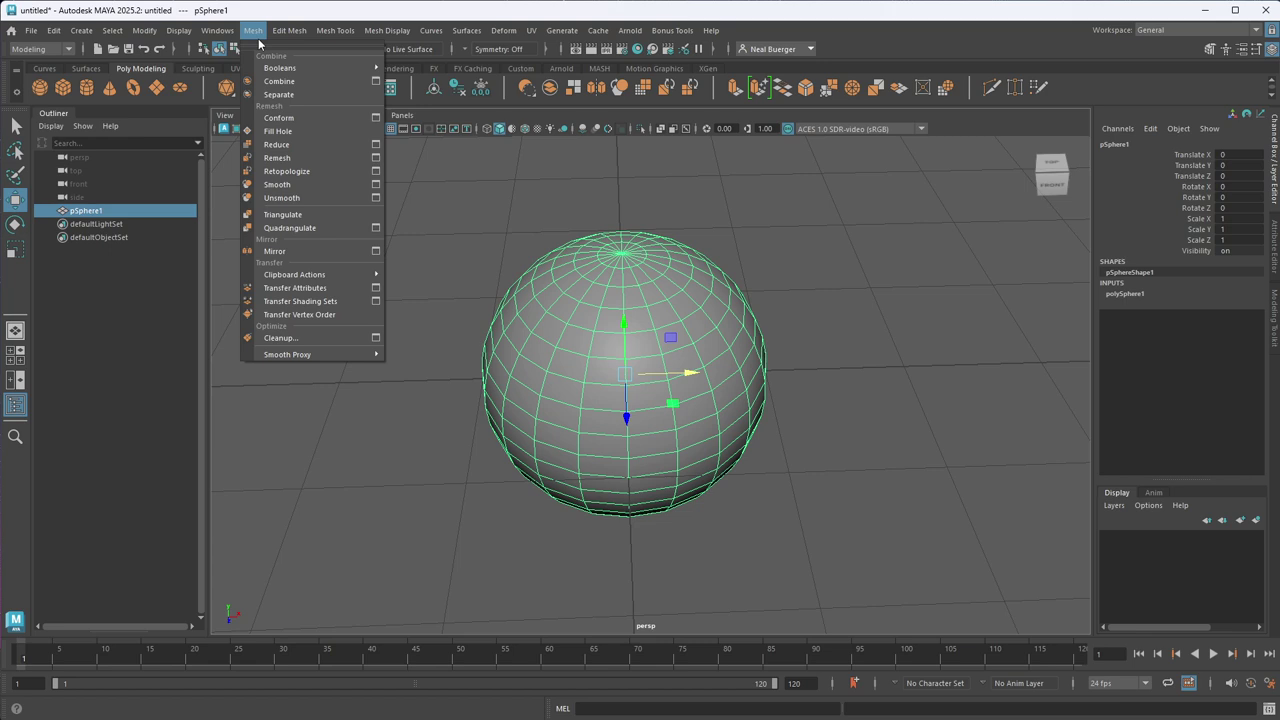
{"action": "left_click", "coordinate": [254, 33]}
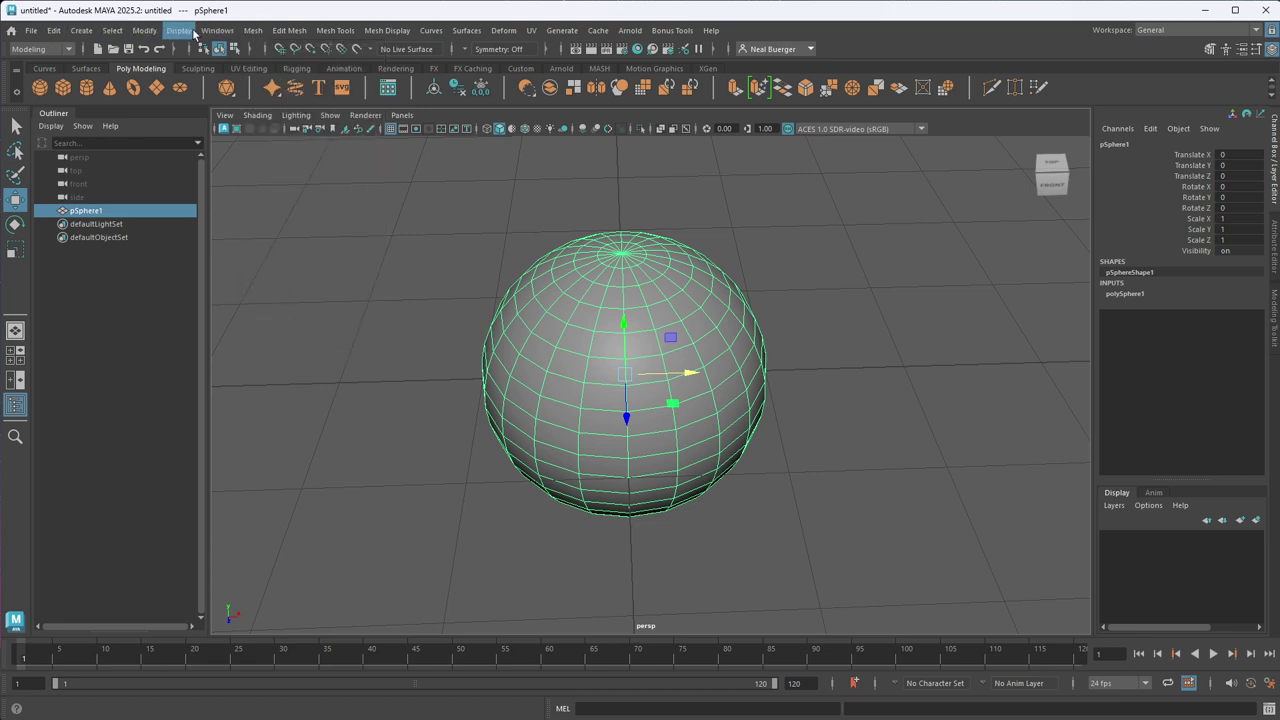
{"action": "left_click", "coordinate": [217, 30]}
{"action": "key", "text": "Escape"}
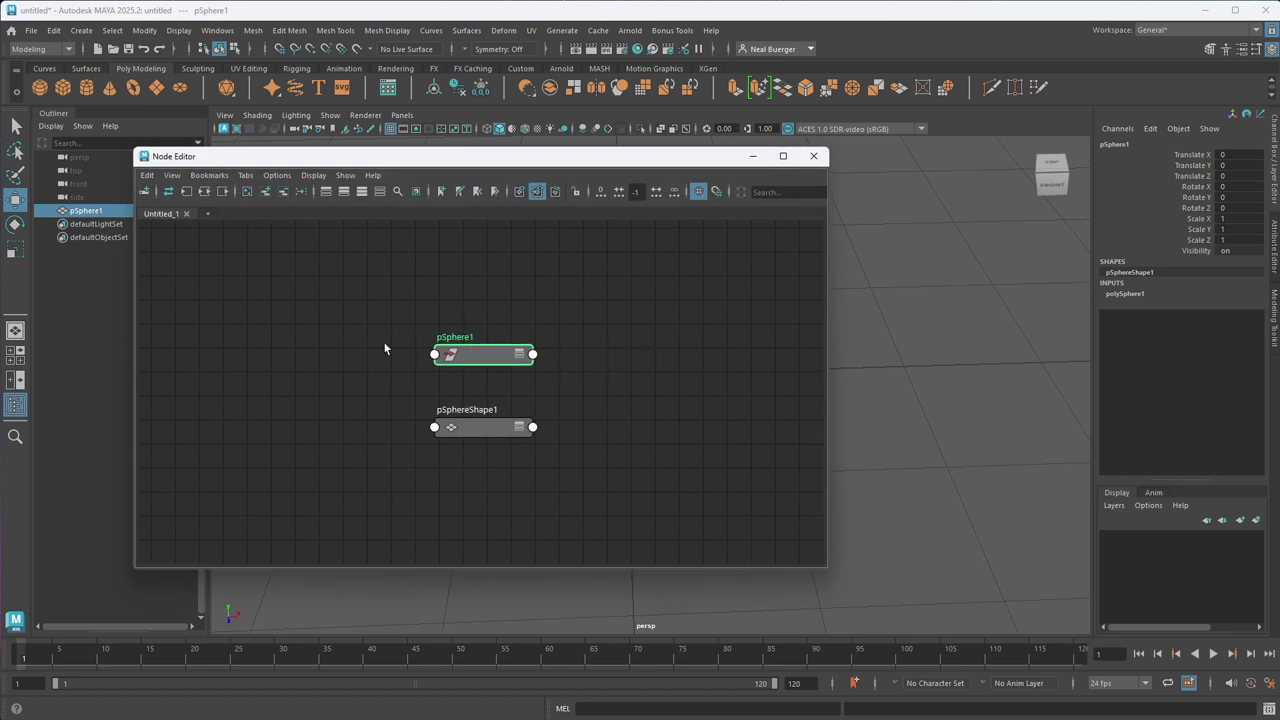
{"action": "left_click_drag", "start_coordinate": [487, 160], "coordinate": [521, 175]}
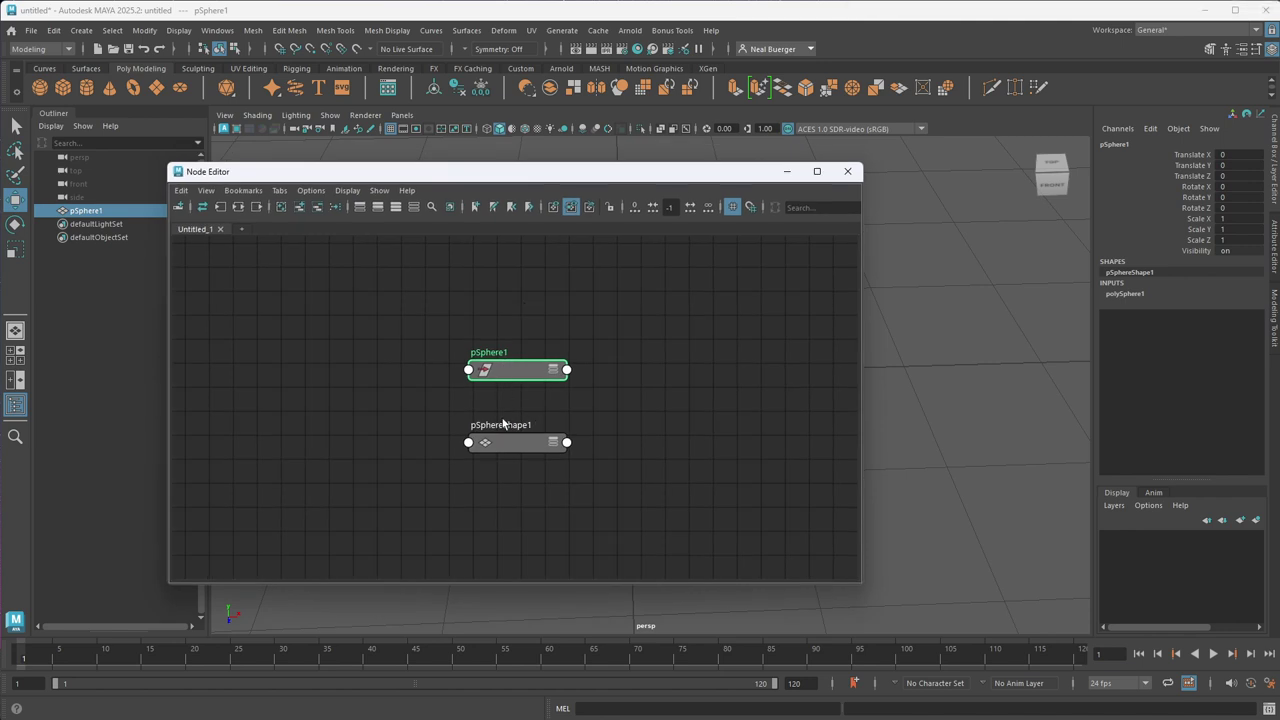
- Graph the input and output connections of the selected pSphere1 node
{"action": "left_click_drag", "start_coordinate": [503, 424], "coordinate": [516, 439]}
{"action": "left_click", "coordinate": [501, 369]}
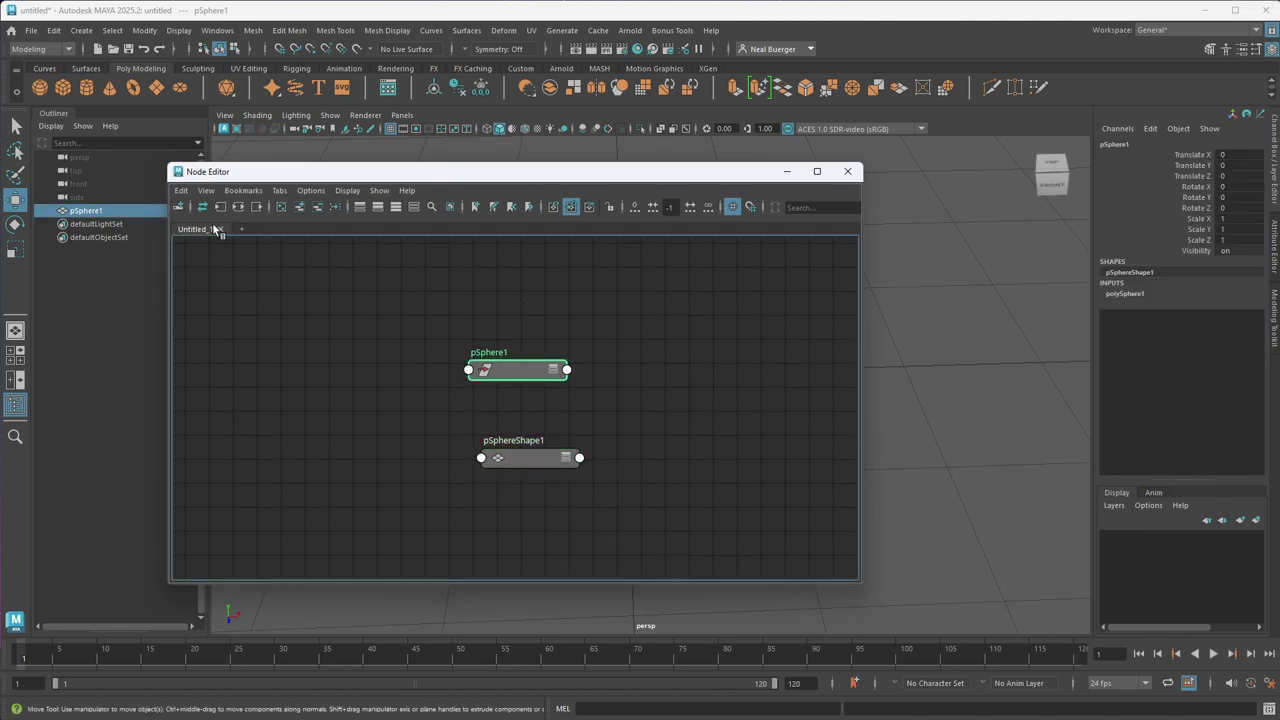
{"action": "left_click", "coordinate": [238, 207]}
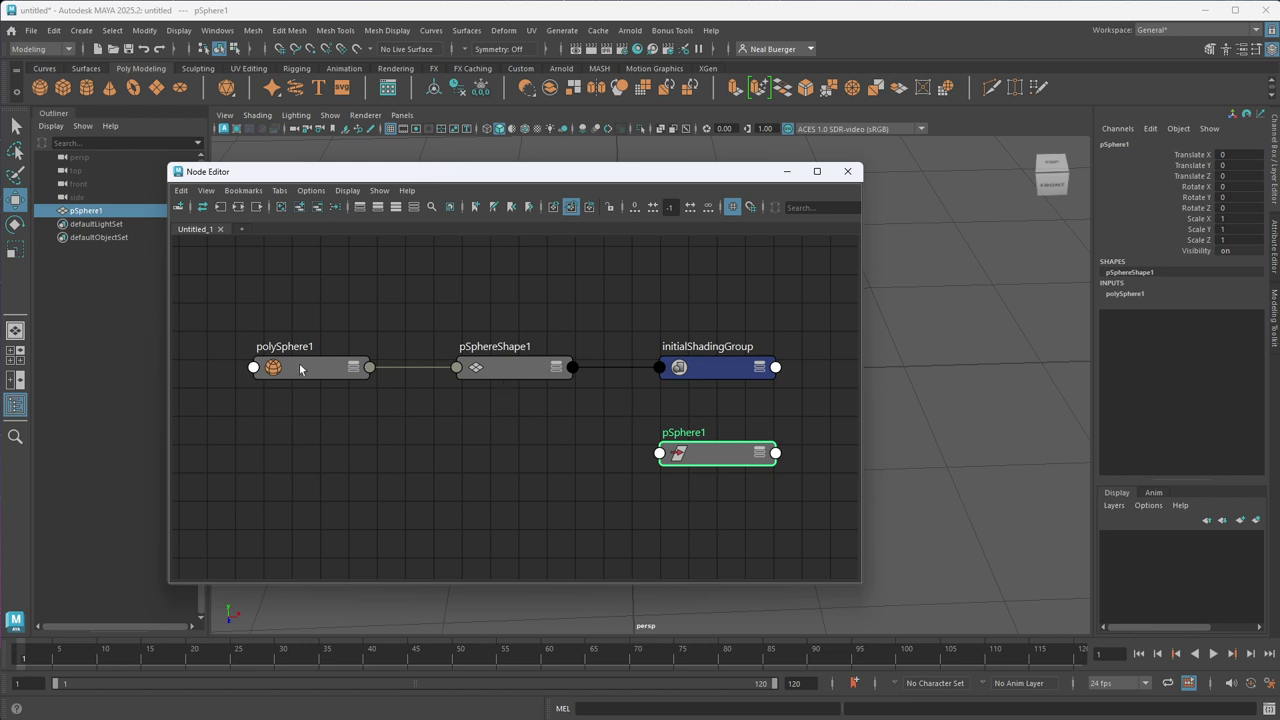
- Reposition the polySphere1 node above the pSphereShape1 node, and select the shape node
{"action": "mouse_move", "coordinate": [300, 369]}
{"action": "left_mouse_down"}
{"action": "mouse_move", "coordinate": [298, 312]}
{"action": "mouse_move", "coordinate": [284, 353]}
{"action": "left_mouse_up"}
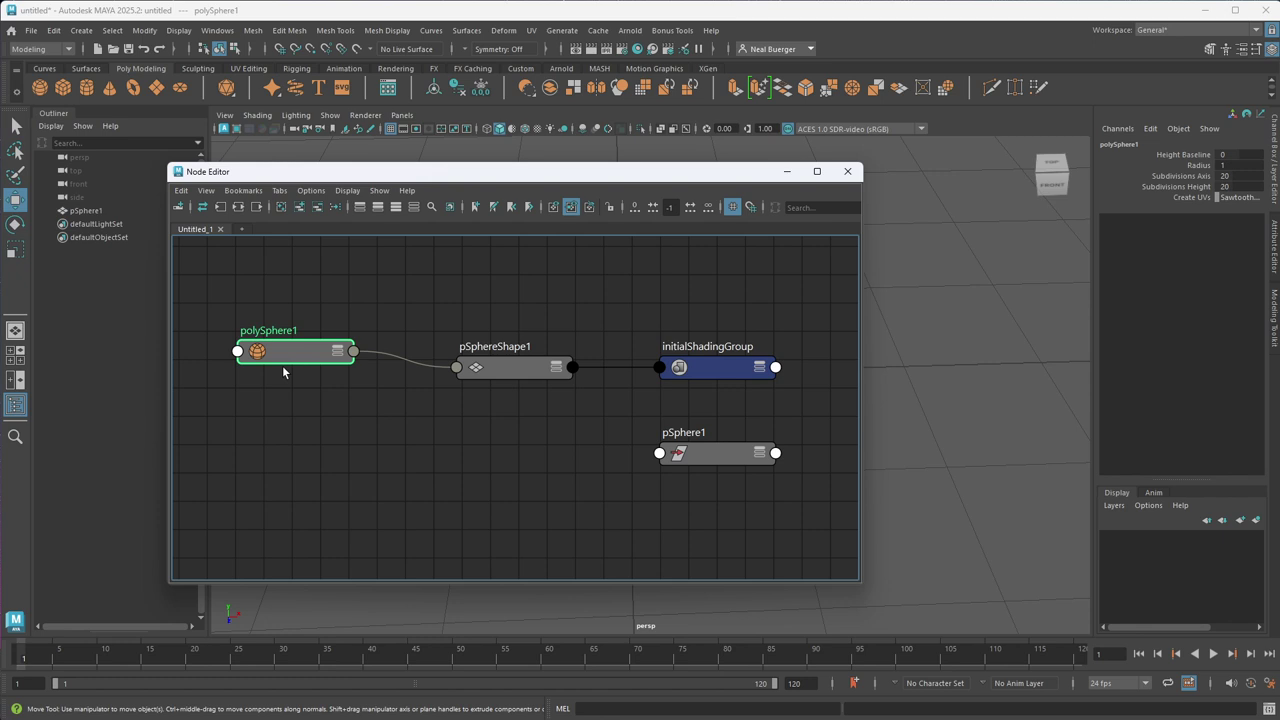
{"action": "left_click_drag", "start_coordinate": [282, 370], "coordinate": [292, 349]}
{"action": "mouse_move", "coordinate": [516, 372]}
{"action": "left_mouse_down"}
{"action": "mouse_move", "coordinate": [521, 402]}
{"action": "mouse_move", "coordinate": [520, 378]}
{"action": "left_mouse_up"}
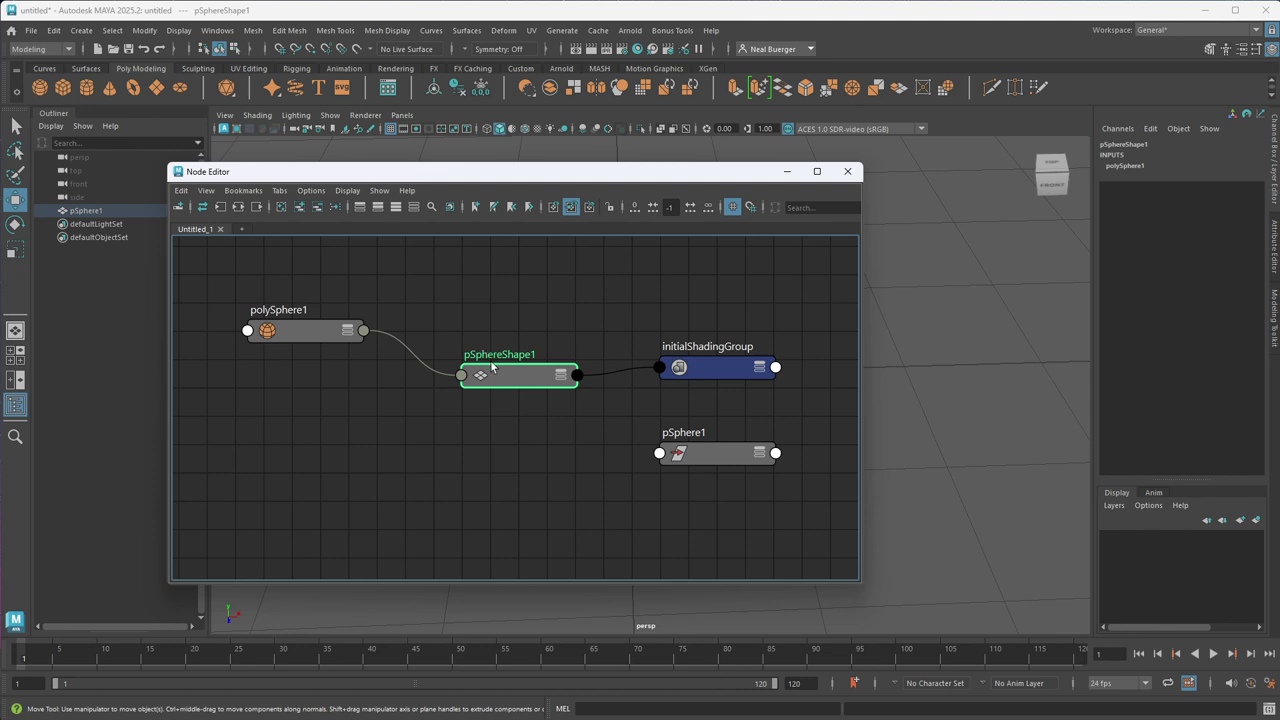
- Expand the pSphere1 transform node's attributes and place the node below pSphereShape1
{"action": "left_click", "coordinate": [730, 454]}
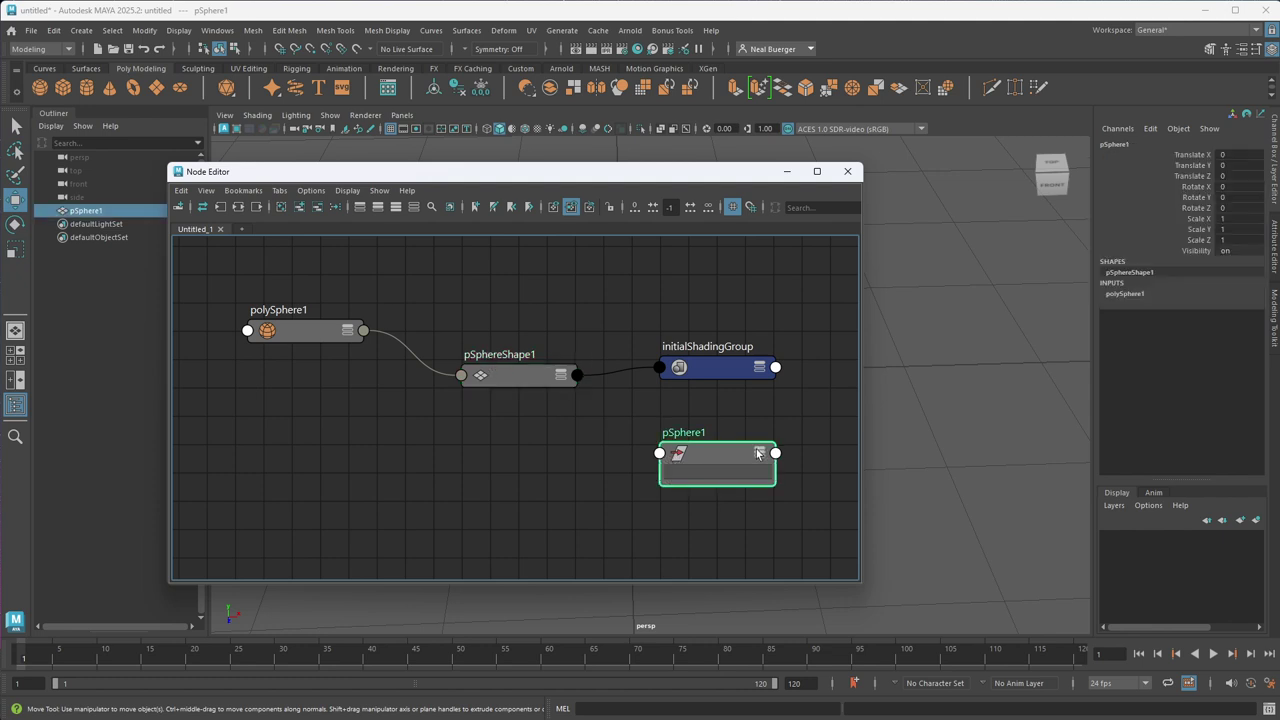
{"action": "left_click", "coordinate": [759, 453]}
{"action": "left_click_drag", "start_coordinate": [759, 458], "coordinate": [709, 477]}
{"action": "left_click", "coordinate": [514, 376]}
{"action": "left_click_drag", "start_coordinate": [514, 378], "coordinate": [504, 390]}
{"action": "left_click_drag", "start_coordinate": [705, 485], "coordinate": [500, 510]}
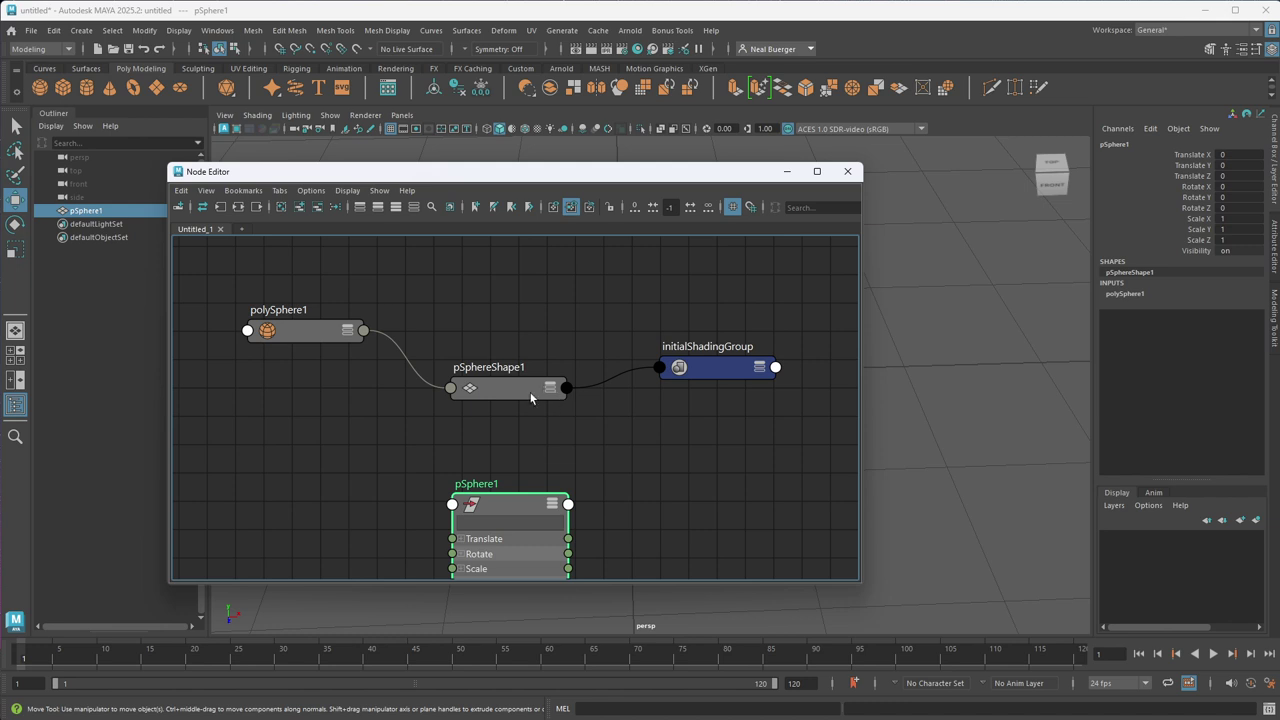
- Move the initialShadingGroup node higher in the graph and shift pSphereShape1 slightly up between its connected nodes
{"action": "left_click", "coordinate": [530, 398]}
{"action": "left_click", "coordinate": [713, 368]}
{"action": "left_click_drag", "start_coordinate": [713, 368], "coordinate": [735, 317]}
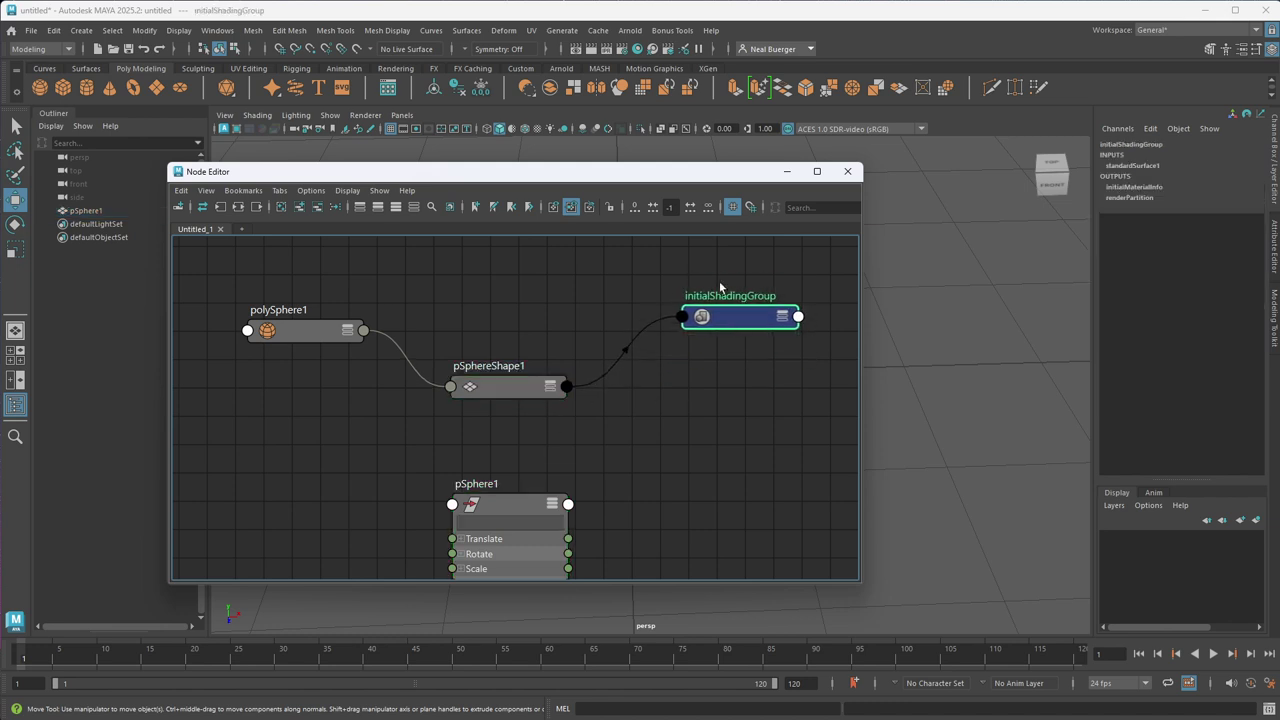
{"action": "left_click_drag", "start_coordinate": [500, 390], "coordinate": [512, 375]}
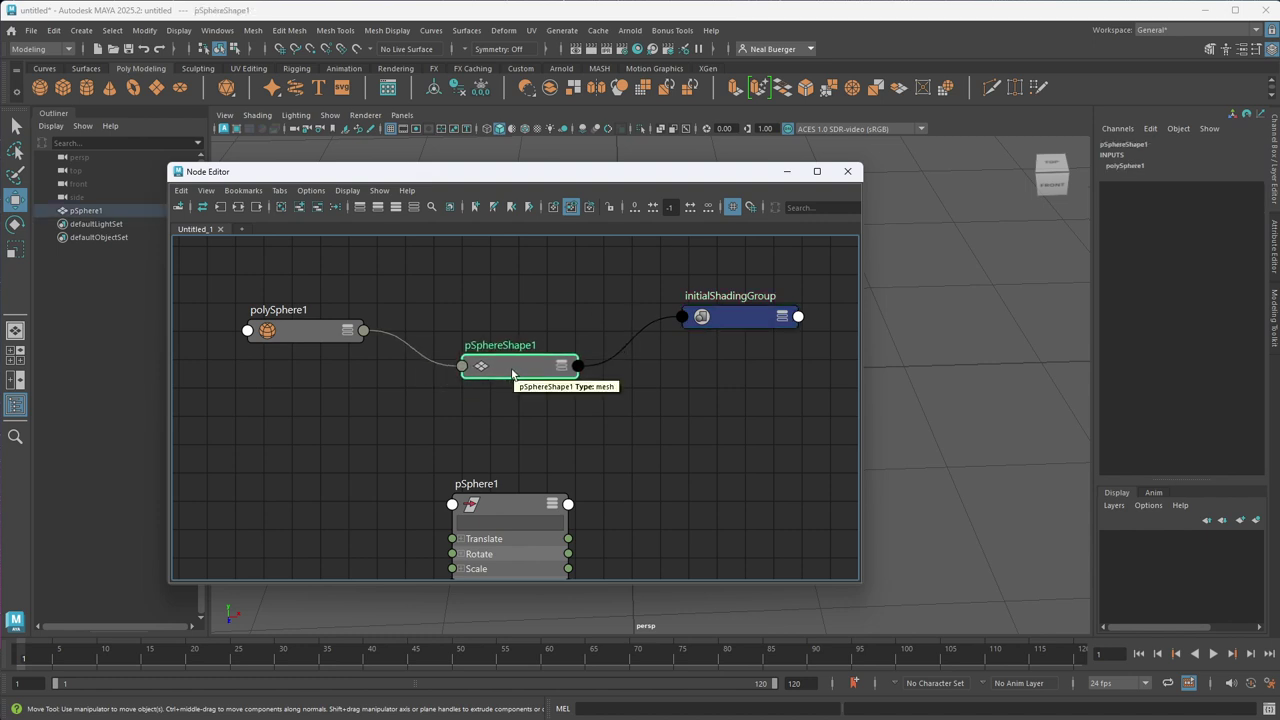
{"action": "scroll", "coordinate": [592, 402], "scroll_direction": "down", "scroll_amount": 2}
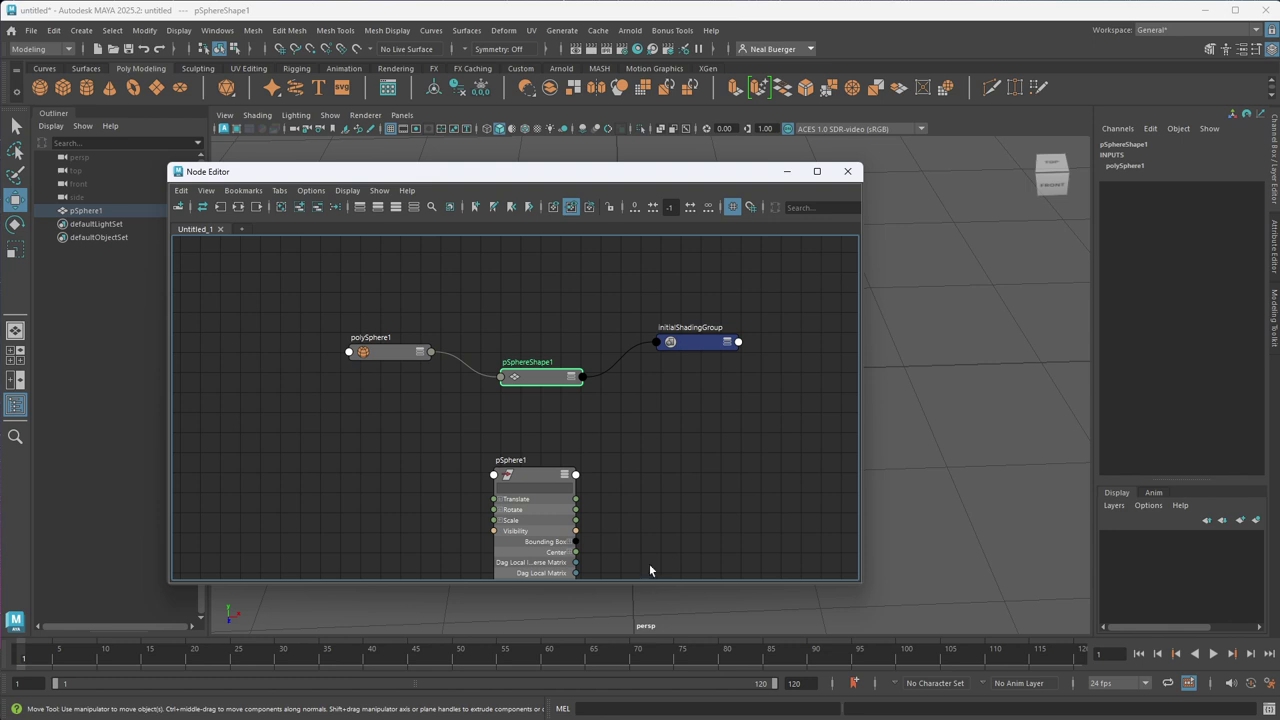
{"action": "scroll", "coordinate": [675, 466], "scroll_direction": "up", "scroll_amount": 3}
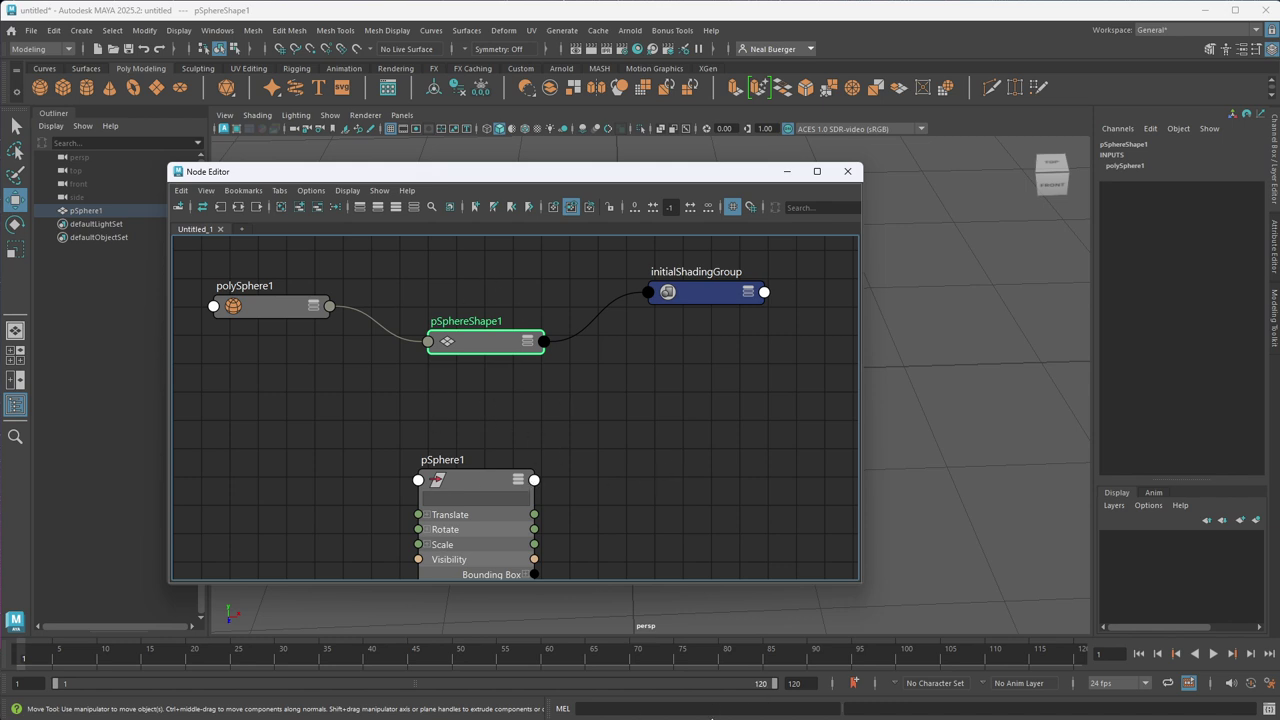
- Switch the command line to Python, close the Node Editor, and try to run createSphere()
{"action": "left_click", "coordinate": [560, 709]}
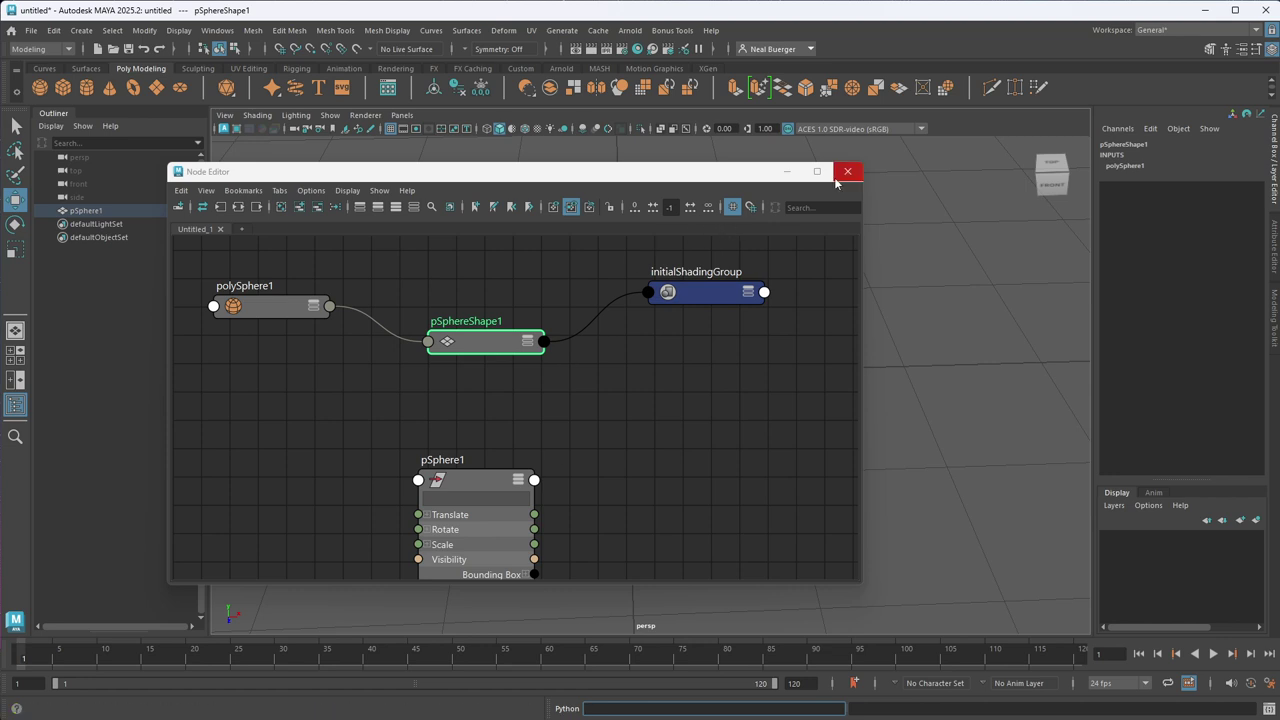
{"action": "left_click", "coordinate": [838, 178]}
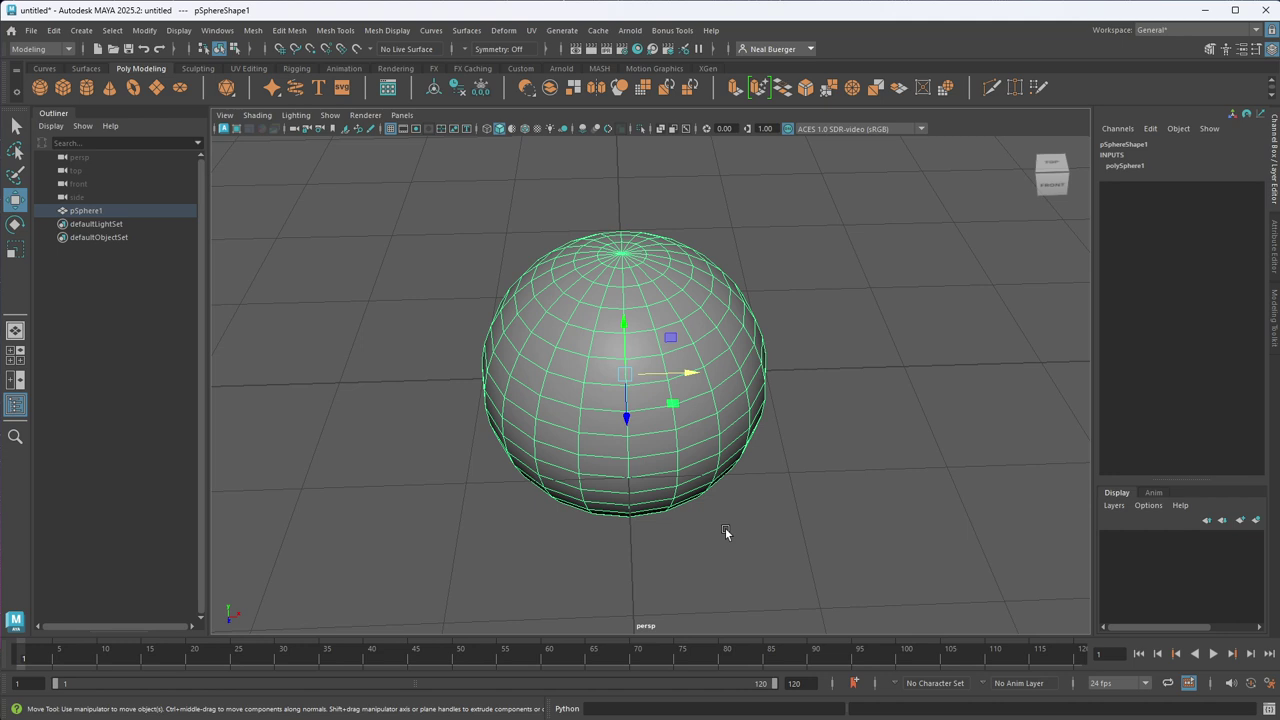
{"action": "left_click", "coordinate": [626, 708]}
{"action": "type", "text": "c"}
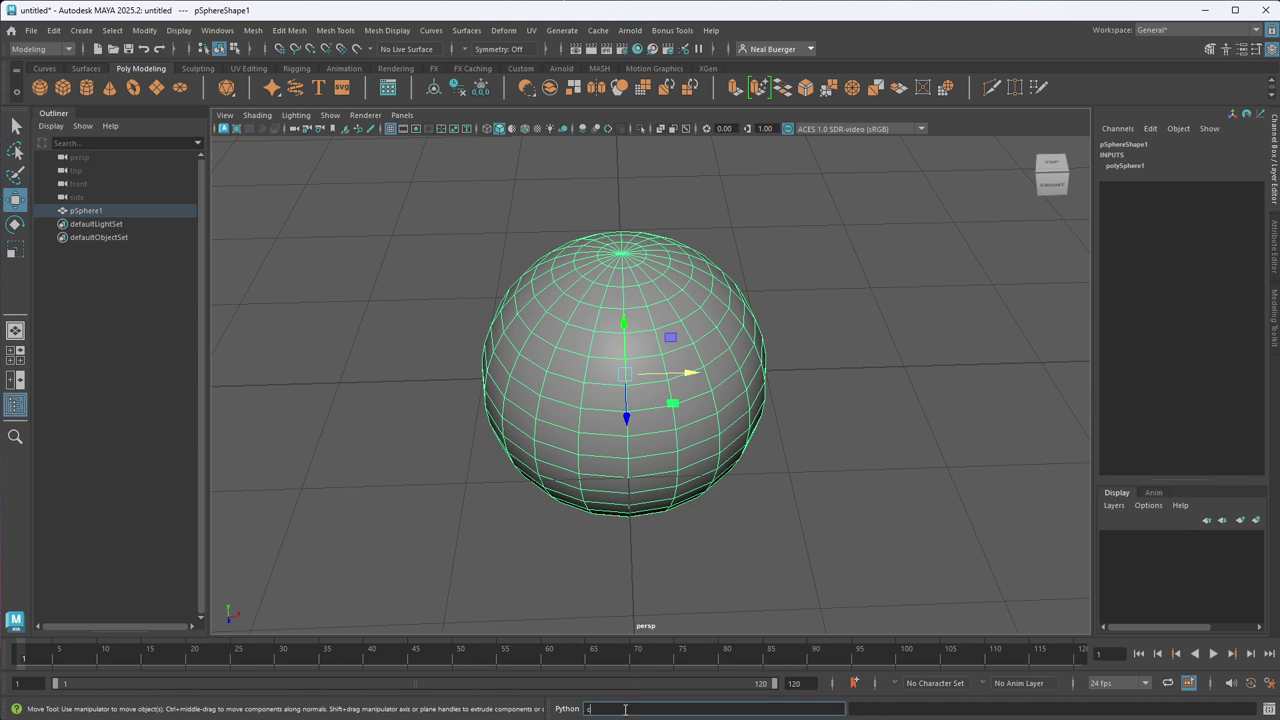
{"action": "type", "text": "reateSphere"}
{"action": "key", "text": "Return"}
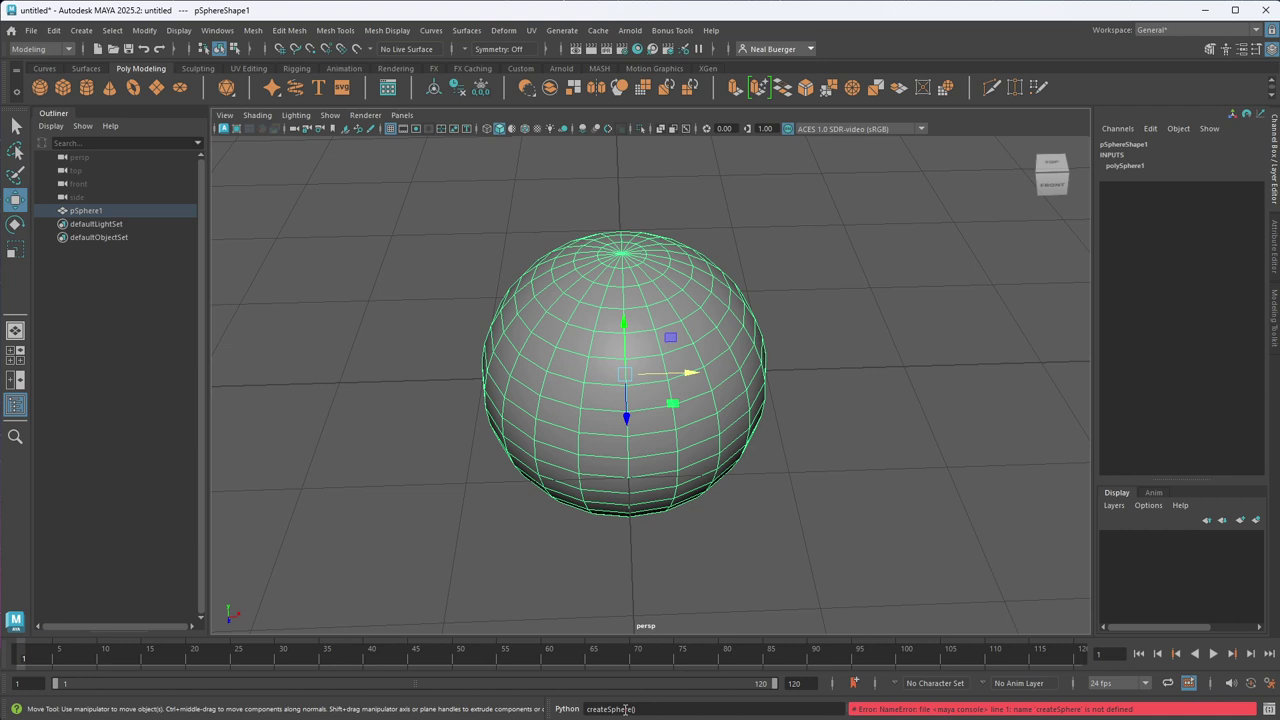
- Open the Script Editor, enlarge its window and move it clear of the sphere
{"action": "left_click", "coordinate": [1269, 709]}
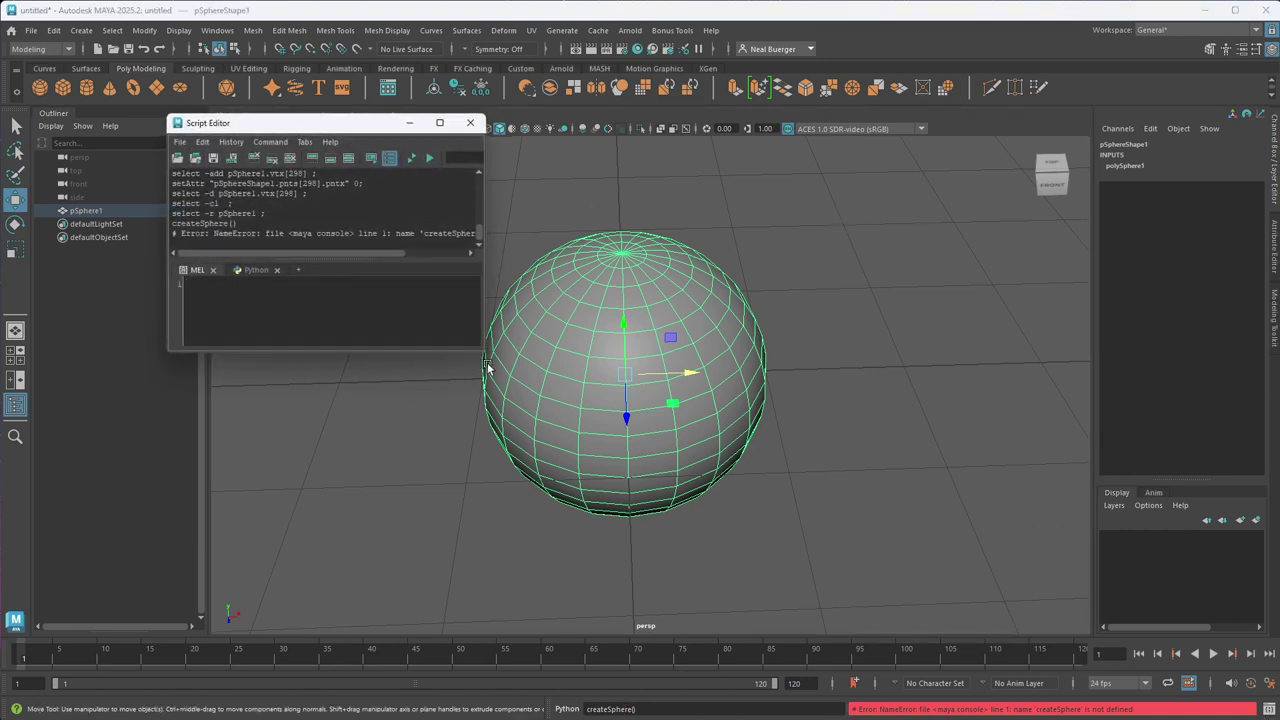
{"action": "left_click_drag", "start_coordinate": [483, 349], "coordinate": [795, 487]}
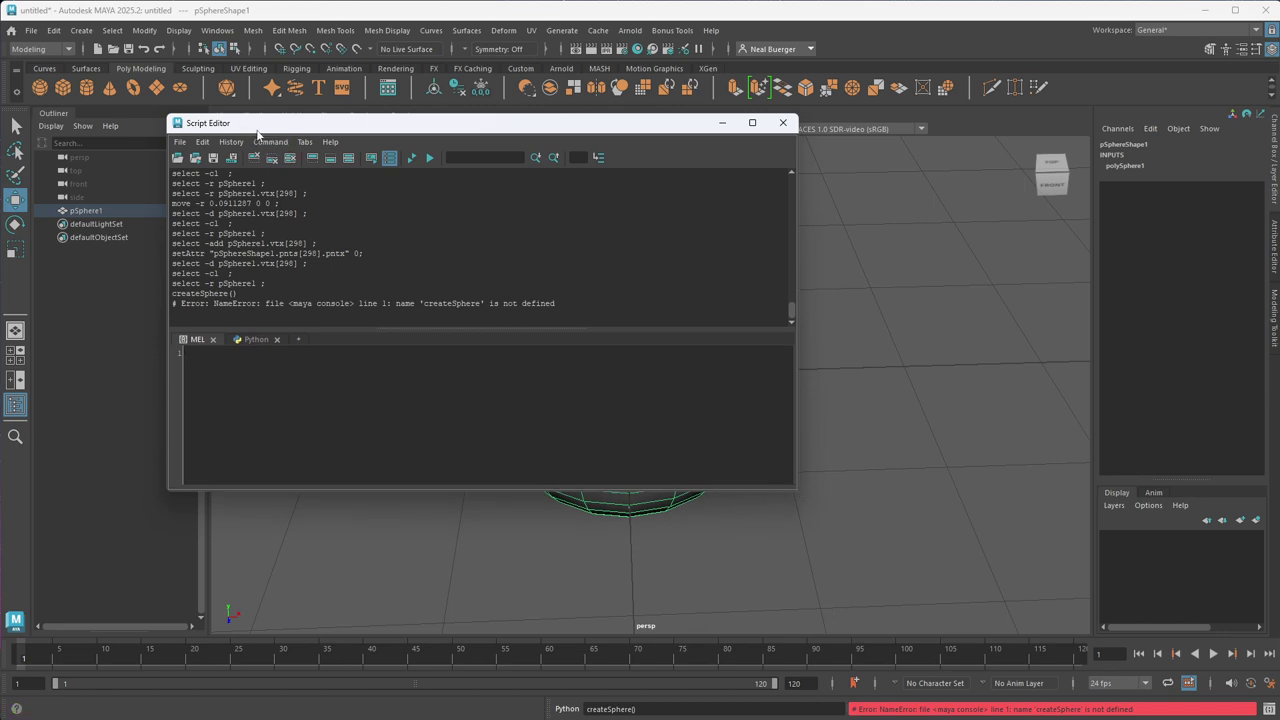
{"action": "left_click_drag", "start_coordinate": [258, 124], "coordinate": [993, 157]}
- Delete the existing sphere and create a new polygon sphere so its commands are logged
{"action": "left_click", "coordinate": [583, 307]}
{"action": "key", "text": "Delete"}
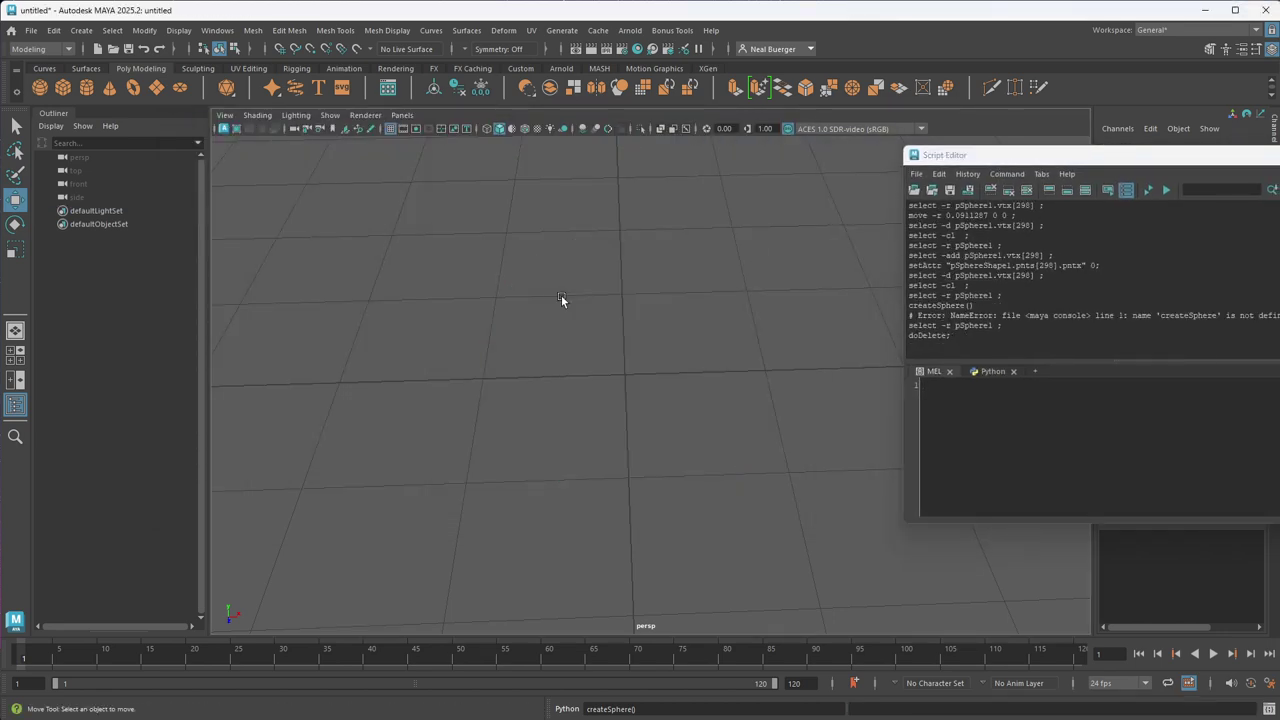
{"action": "left_click", "coordinate": [40, 88]}
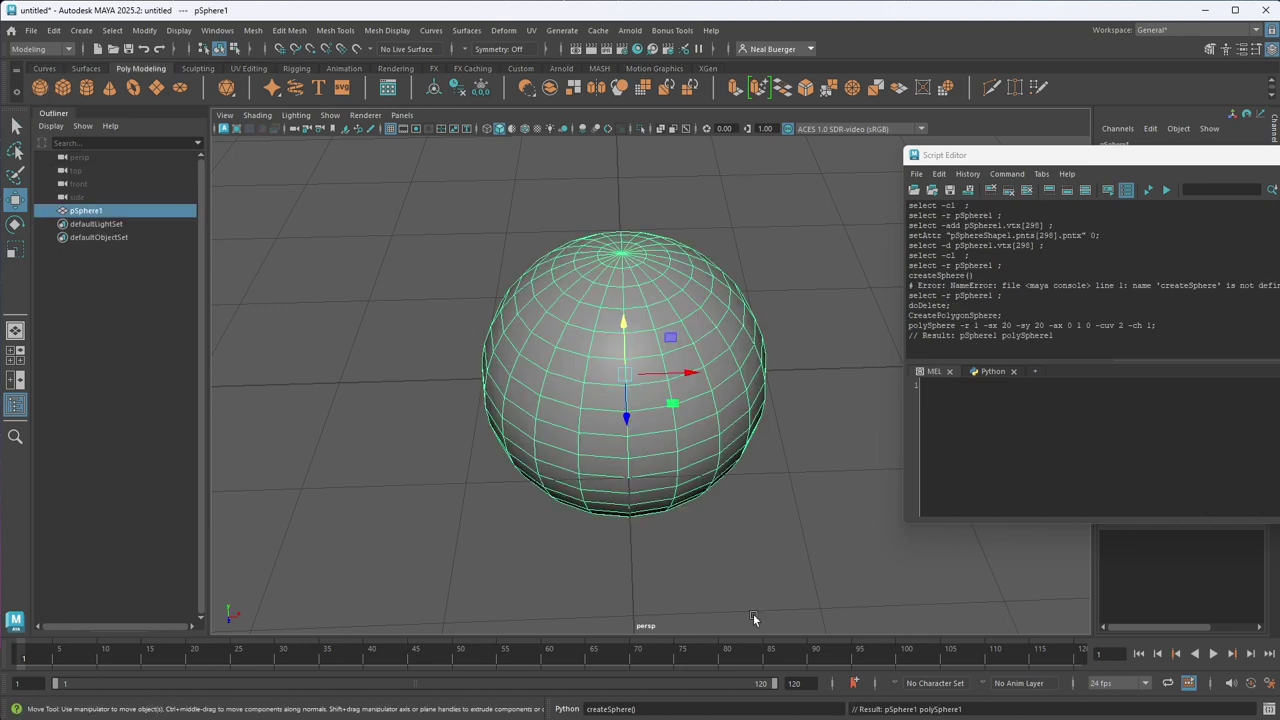
- Replace the command line contents with CreatePolygonSphere and try to run it as Python
{"action": "left_click", "coordinate": [681, 708]}
{"action": "key", "text": "ctrl+a"}
{"action": "type", "text": "pol"}
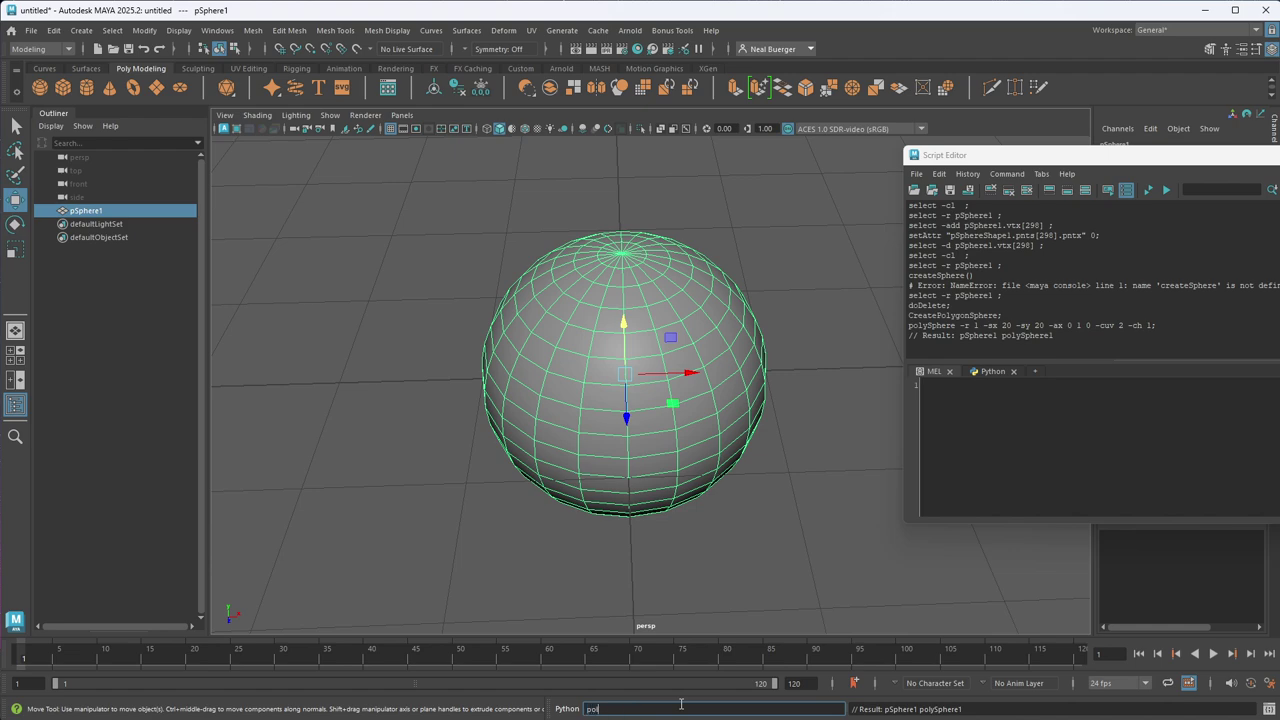
{"action": "type", "text": "ySphere"}
{"action": "key", "text": "BackSpace"}
{"action": "key", "text": "BackSpace"}
{"action": "key", "text": "BackSpace"}
{"action": "key", "text": "BackSpace"}
{"action": "key", "text": "BackSpace"}
{"action": "key", "text": "BackSpace"}
{"action": "key", "text": "BackSpace"}
{"action": "key", "text": "BackSpace"}
{"action": "key", "text": "BackSpace"}
{"action": "key", "text": "BackSpace"}
{"action": "type", "text": "CoeatePolygonSphere"}
{"action": "key", "text": "Return"}
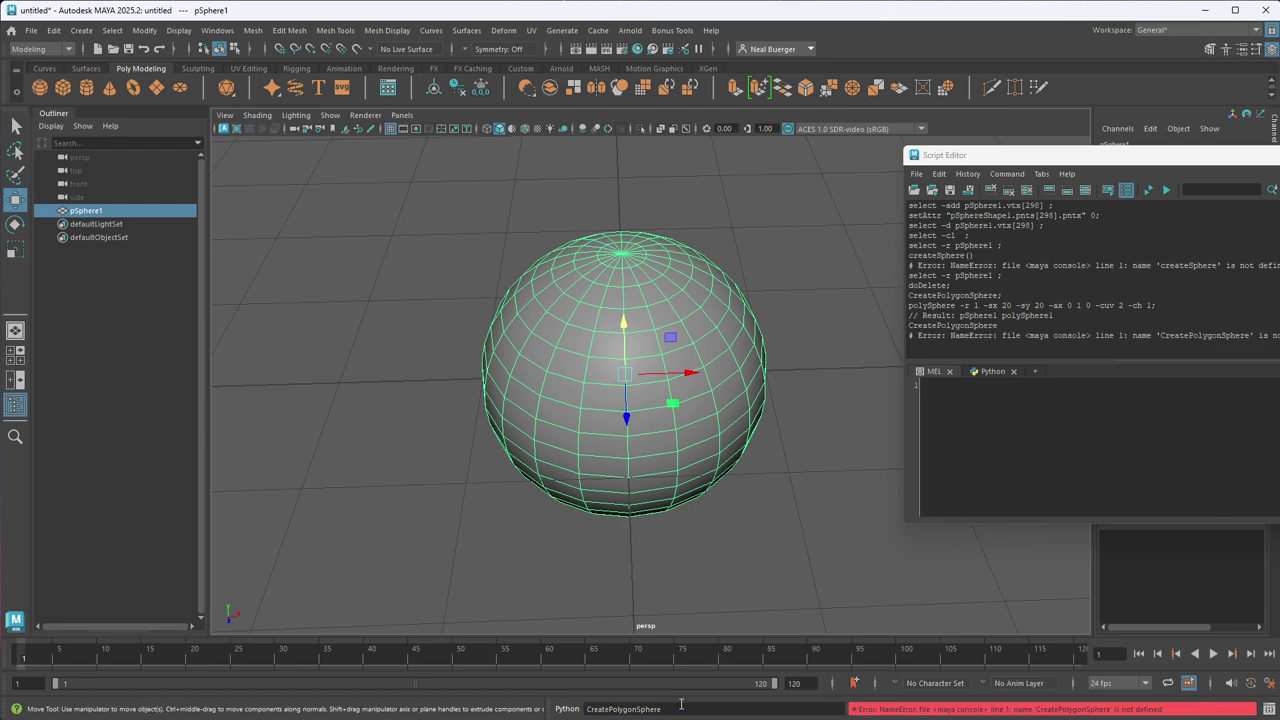
- Add parentheses to the command and try to run CreatePolygonSphere() as Python
{"action": "left_click", "coordinate": [681, 705]}
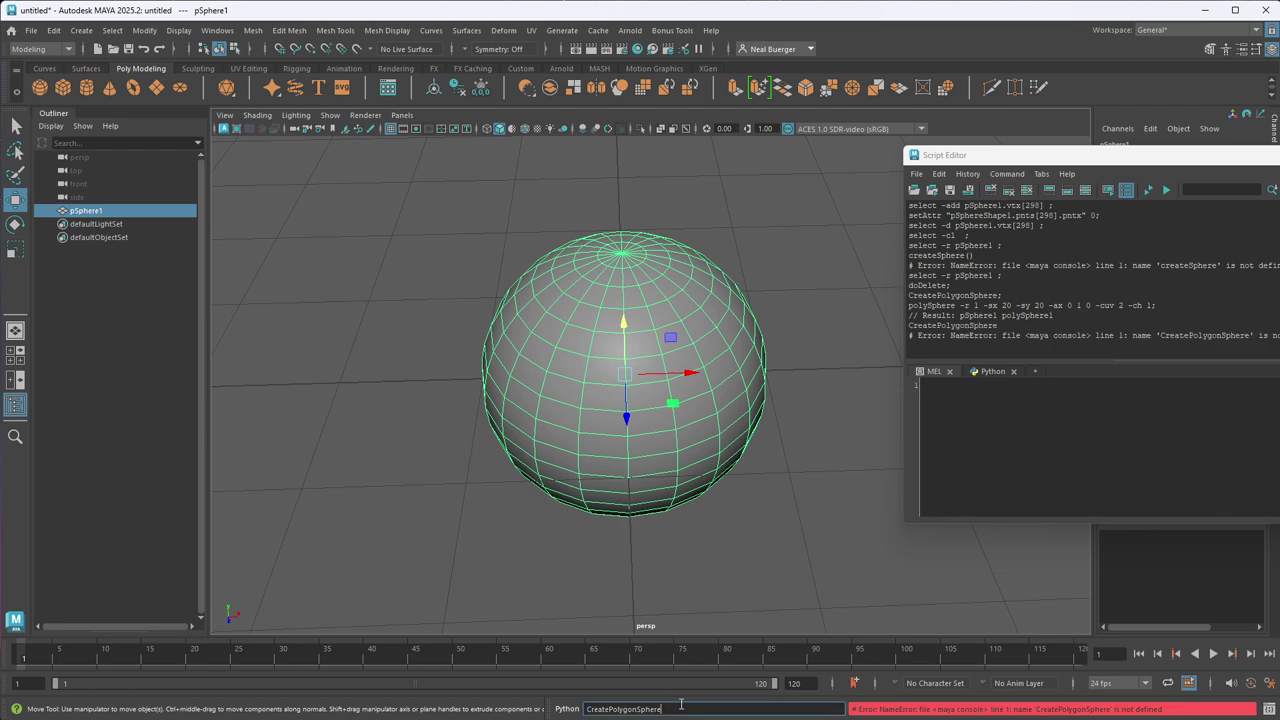
{"action": "type", "text": "()"}
{"action": "key", "text": "Return"}
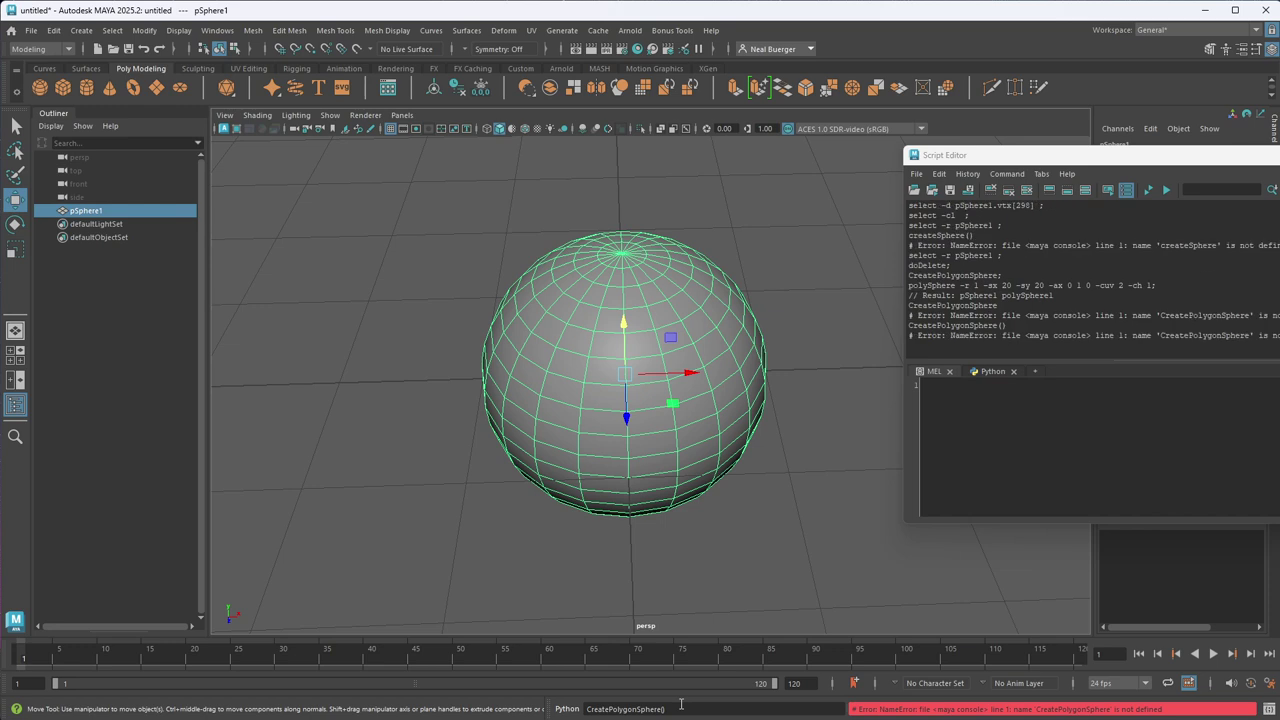
- Switch the command line to MEL and run CreatePolygonSphere(); to create a second sphere
{"action": "triple_click", "coordinate": [681, 705]}
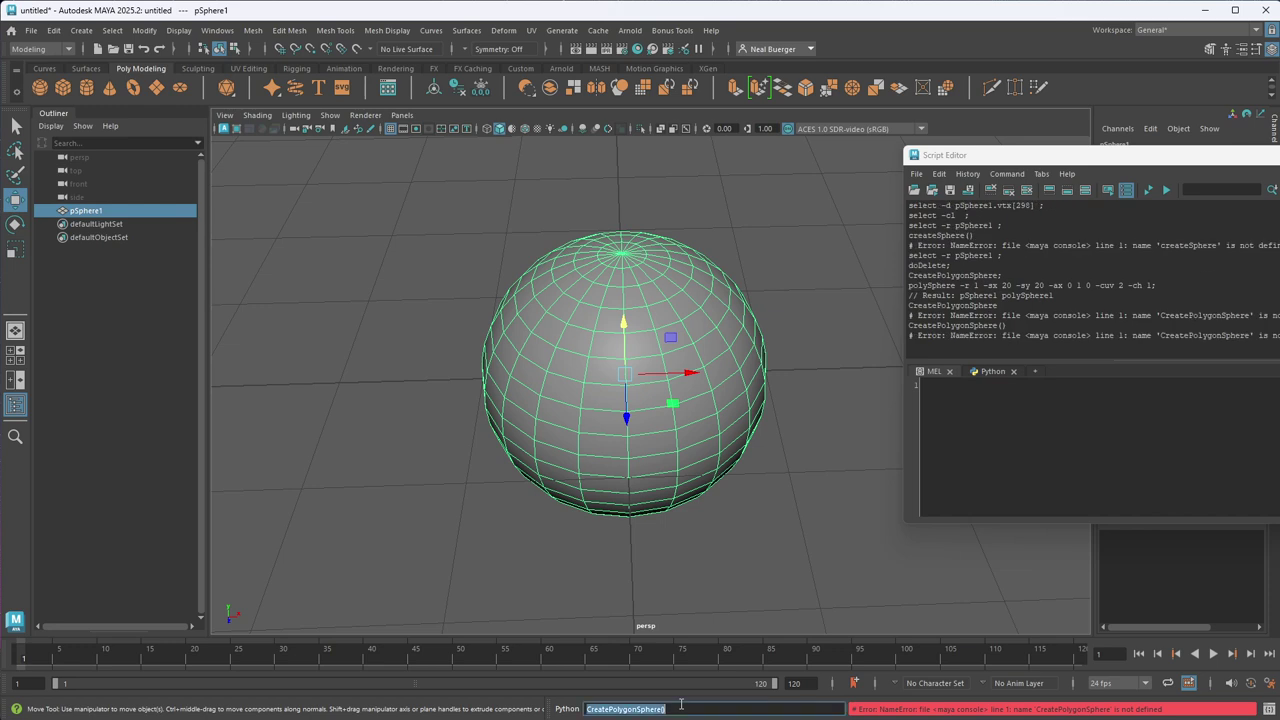
{"action": "left_click", "coordinate": [567, 708]}
{"action": "type", "text": ";"}
{"action": "key", "text": "Return"}
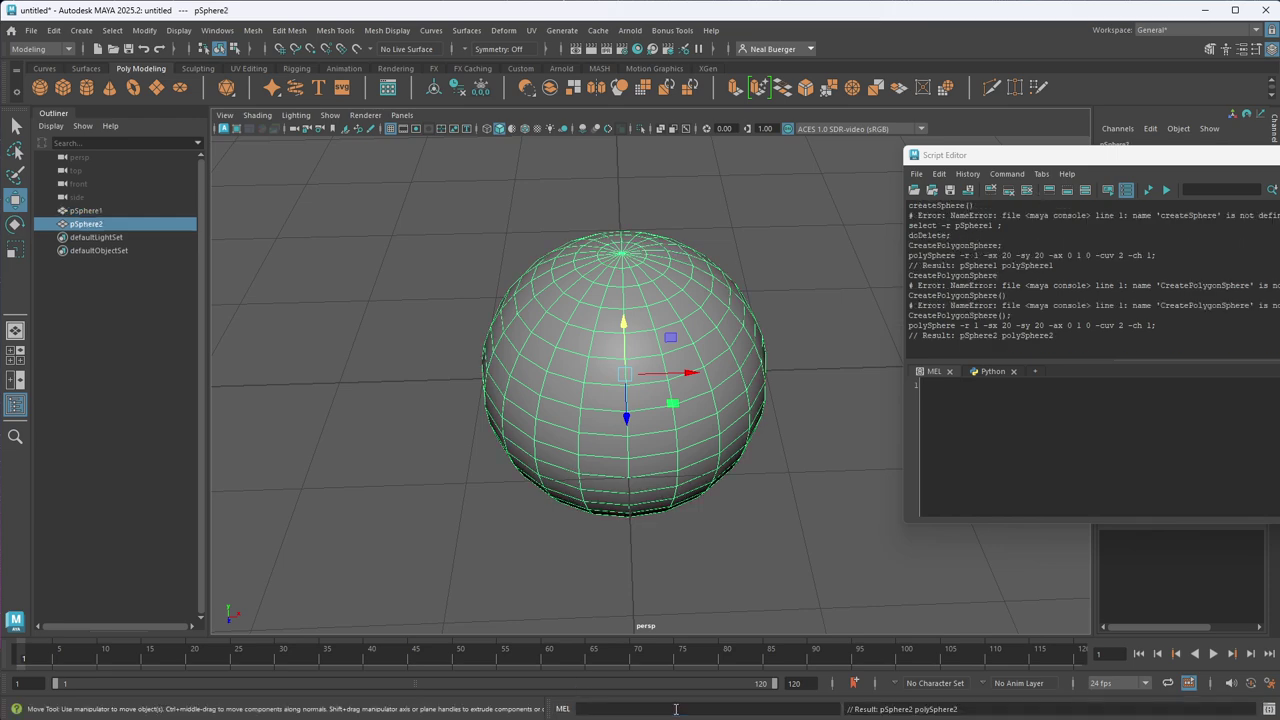
- Move pSphere1 about 1.82 units along X away from pSphere2, check both spheres, and delete pSphere1
{"action": "left_click", "coordinate": [560, 355]}
{"action": "left_click_drag", "start_coordinate": [670, 373], "coordinate": [926, 357]}
{"action": "left_click", "coordinate": [712, 370]}
{"action": "left_click", "coordinate": [865, 368]}
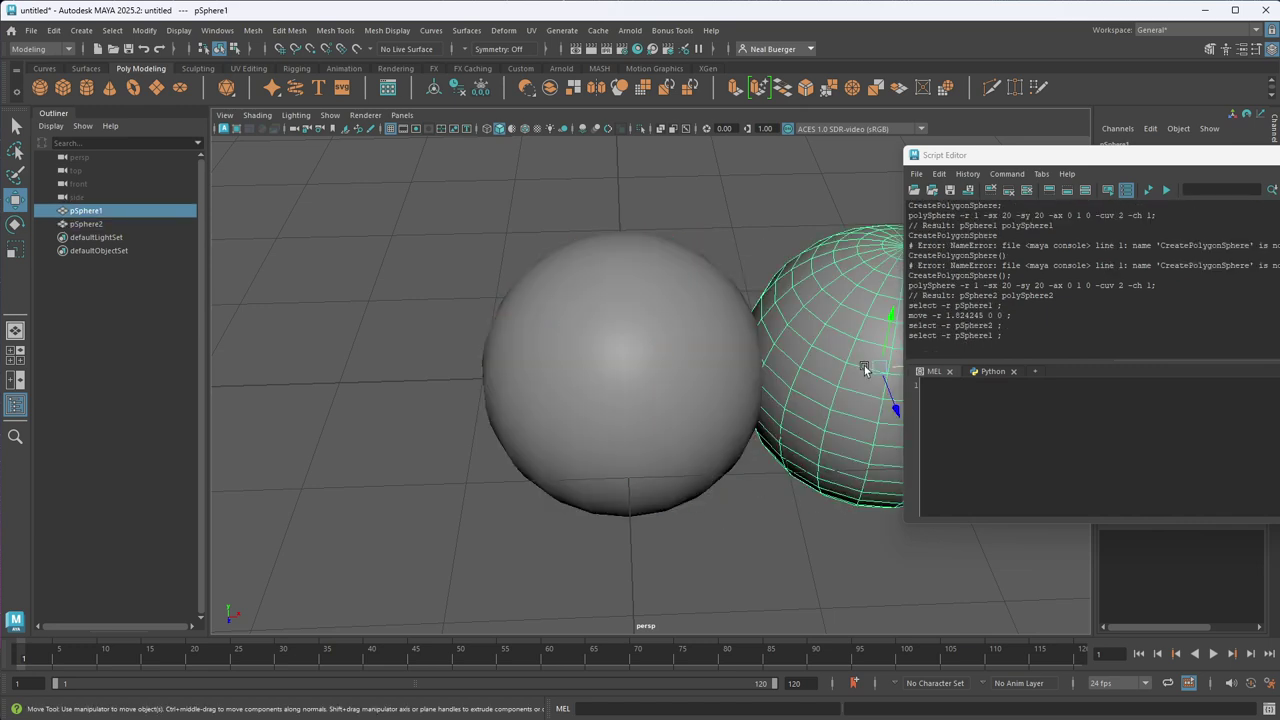
{"action": "key", "text": "Delete"}
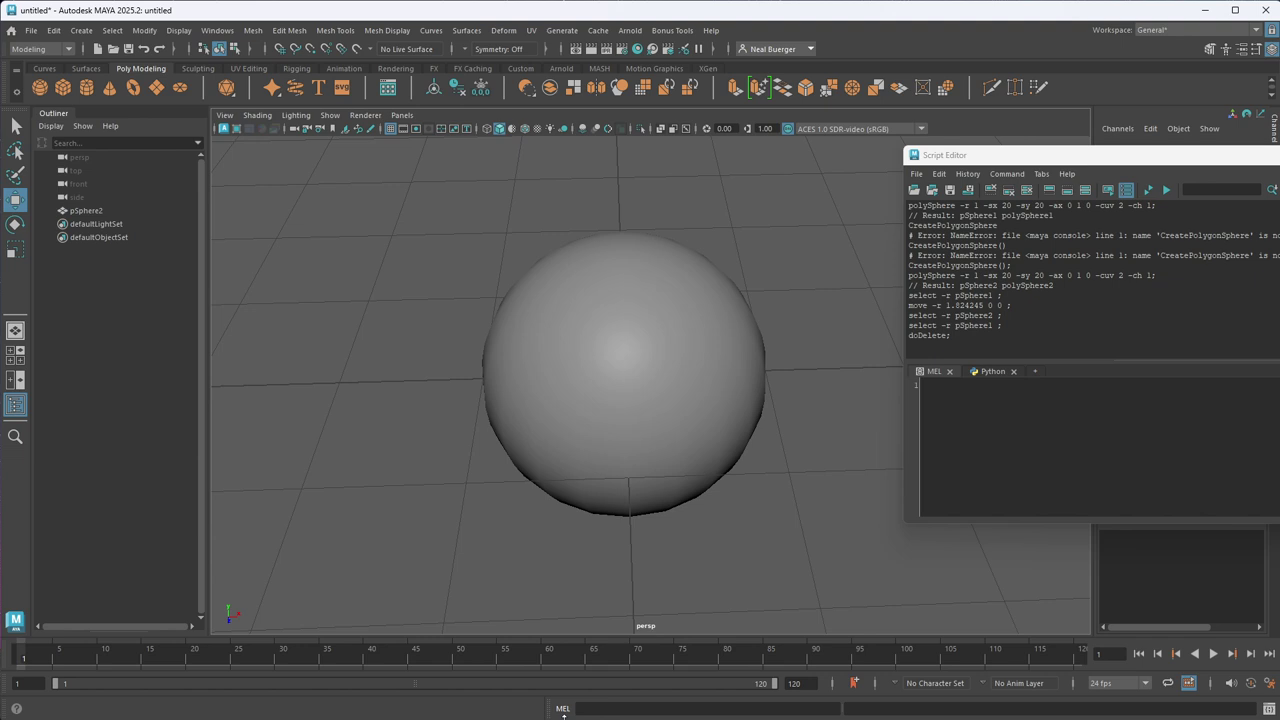
- Check the Script Editor's Python and MEL tabs, reposition its window, and review the logged command history
{"action": "left_click", "coordinate": [986, 372]}
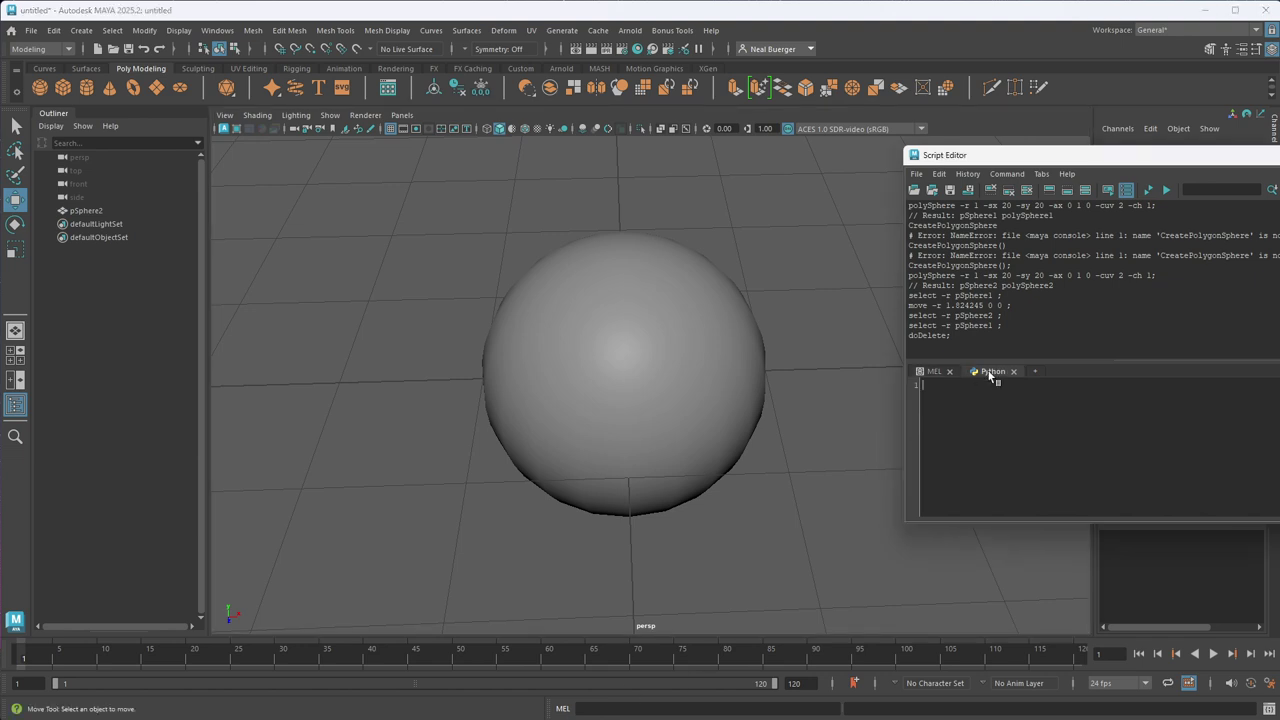
{"action": "left_click", "coordinate": [943, 374]}
{"action": "left_click_drag", "start_coordinate": [1110, 156], "coordinate": [1005, 177]}
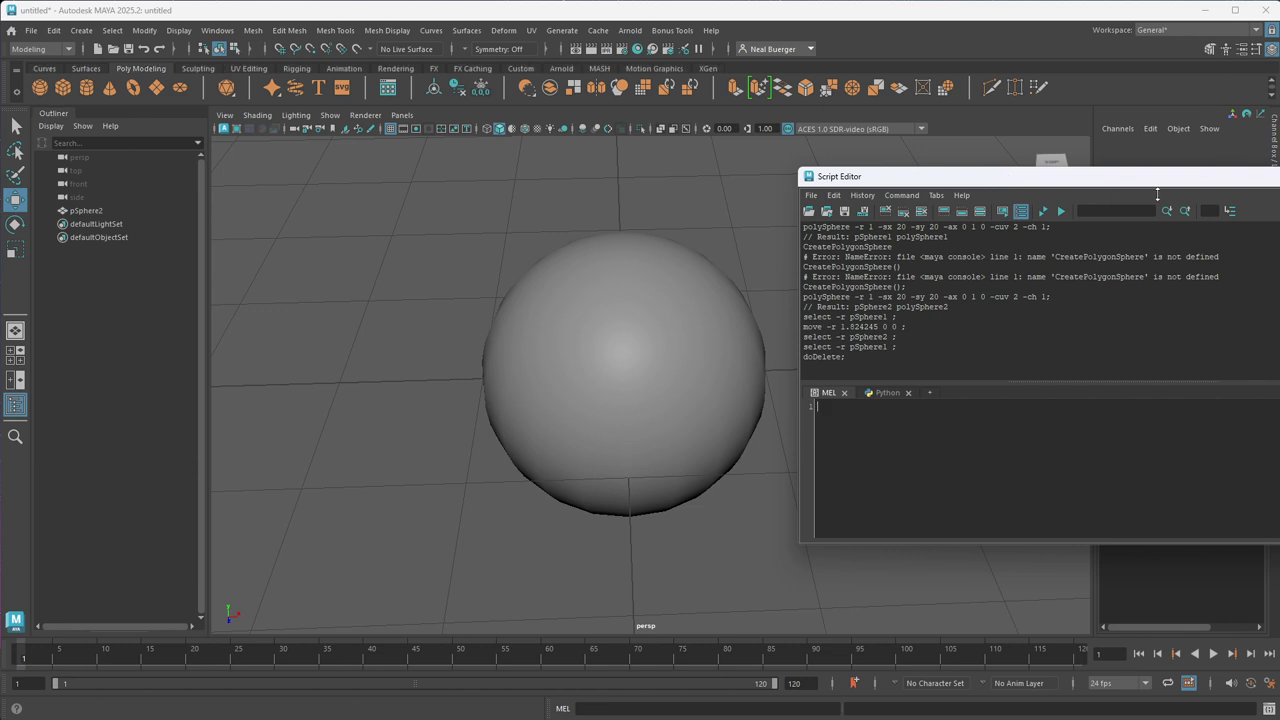
{"action": "left_click_drag", "start_coordinate": [995, 183], "coordinate": [1121, 206]}
{"action": "scroll", "coordinate": [1029, 309], "scroll_direction": "up", "scroll_amount": 3}
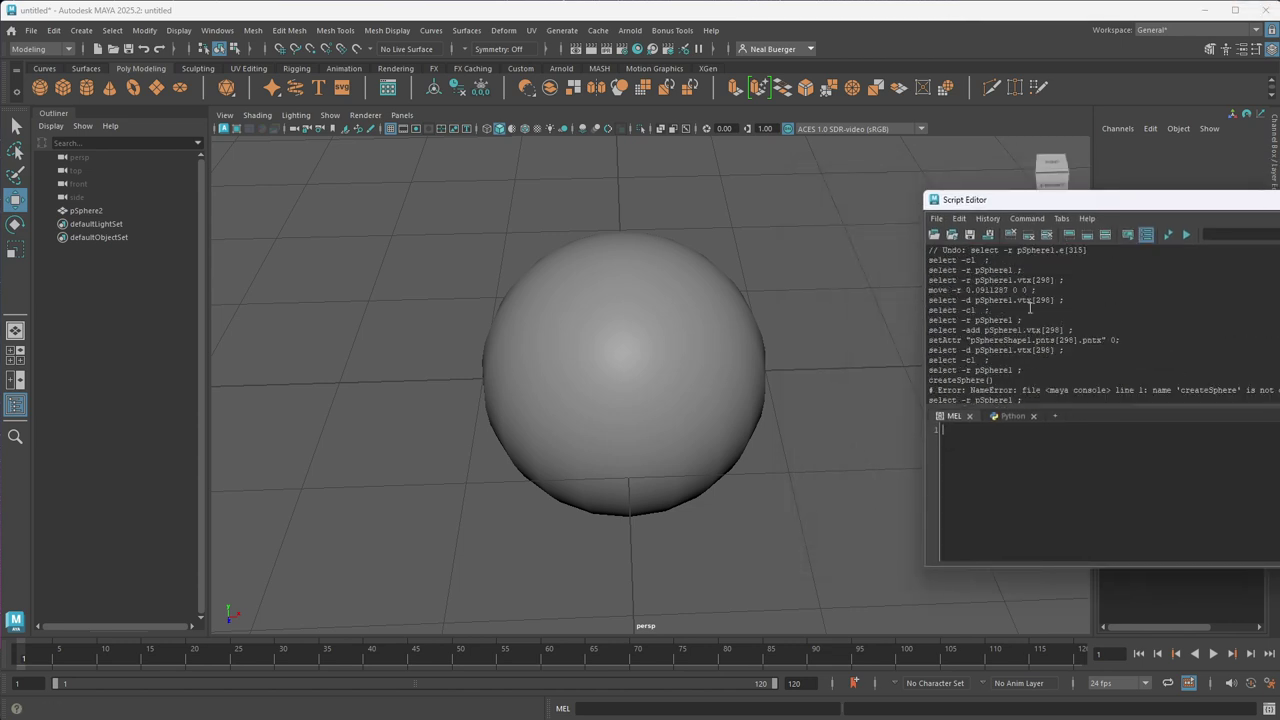
{"action": "scroll", "coordinate": [965, 324], "scroll_direction": "up", "scroll_amount": 10}
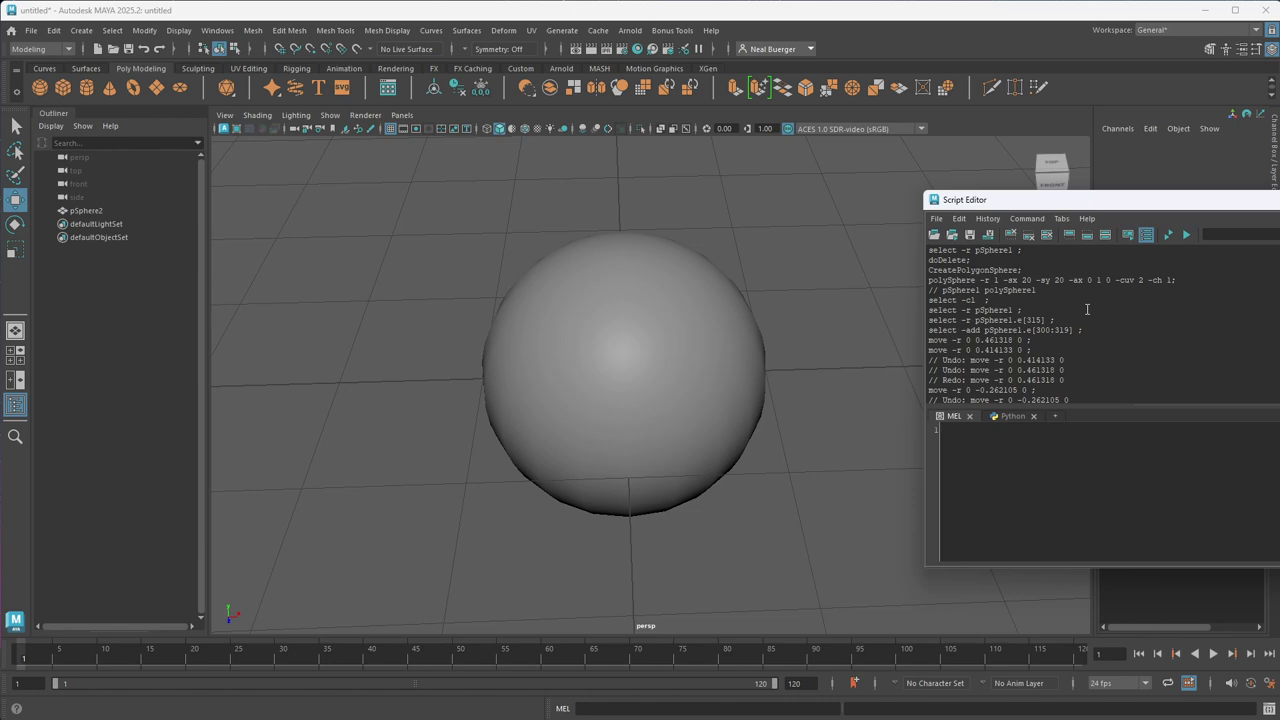
{"action": "scroll", "coordinate": [1086, 310], "scroll_direction": "down", "scroll_amount": 10}
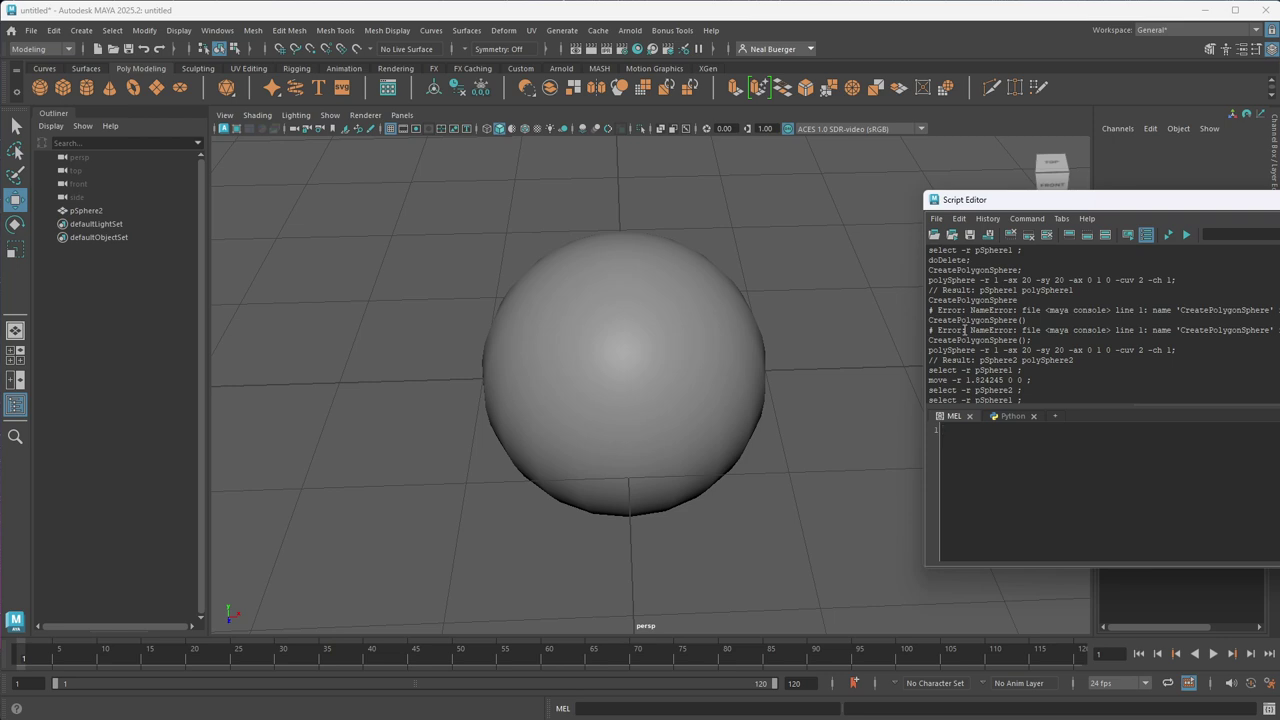
{"action": "scroll", "coordinate": [1126, 320], "scroll_direction": "down", "scroll_amount": 1}
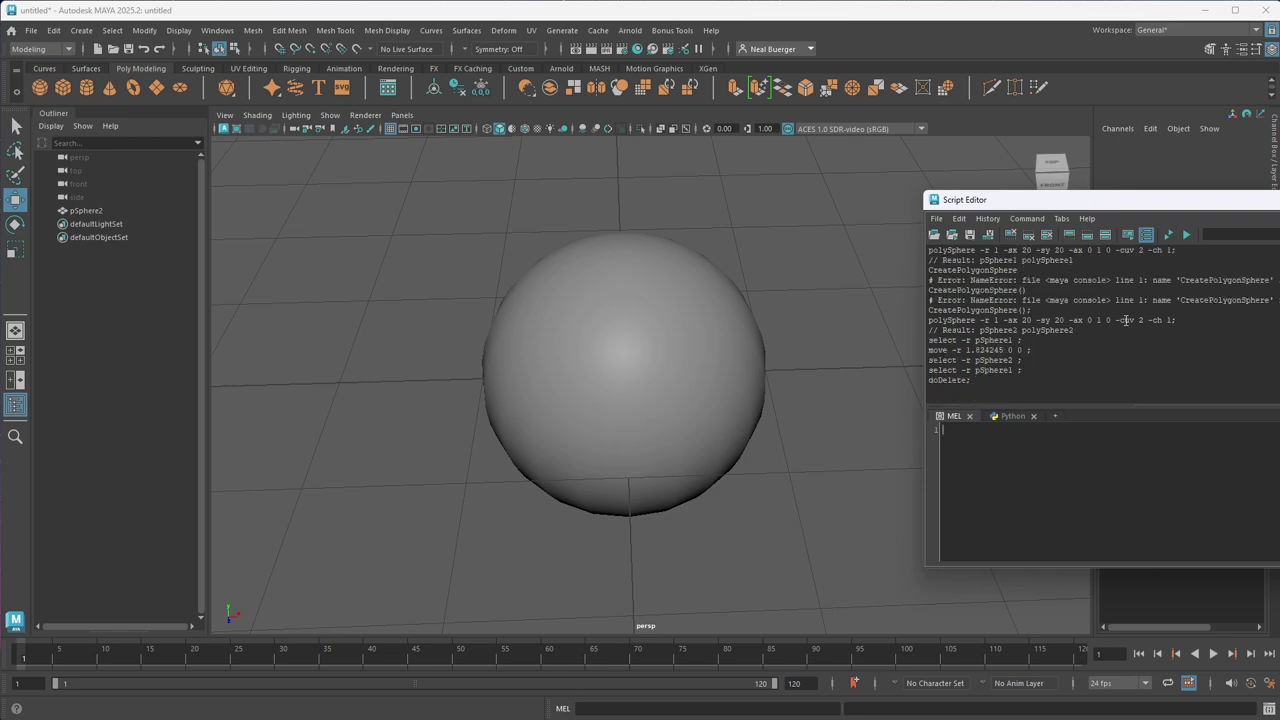
- Move pSphere2 about 0.918 units along X and lower the Script Editor to compare the logged move value with the channel values
{"action": "left_click", "coordinate": [751, 379]}
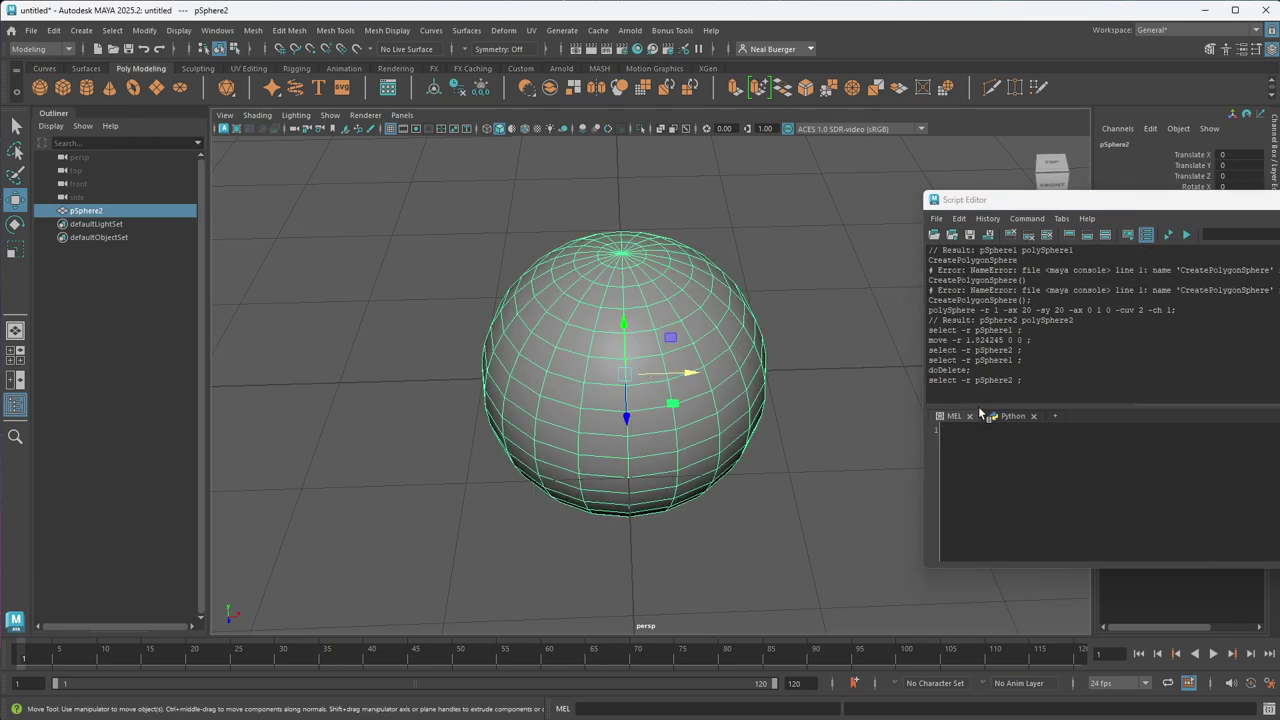
{"action": "left_click_drag", "start_coordinate": [669, 383], "coordinate": [799, 376]}
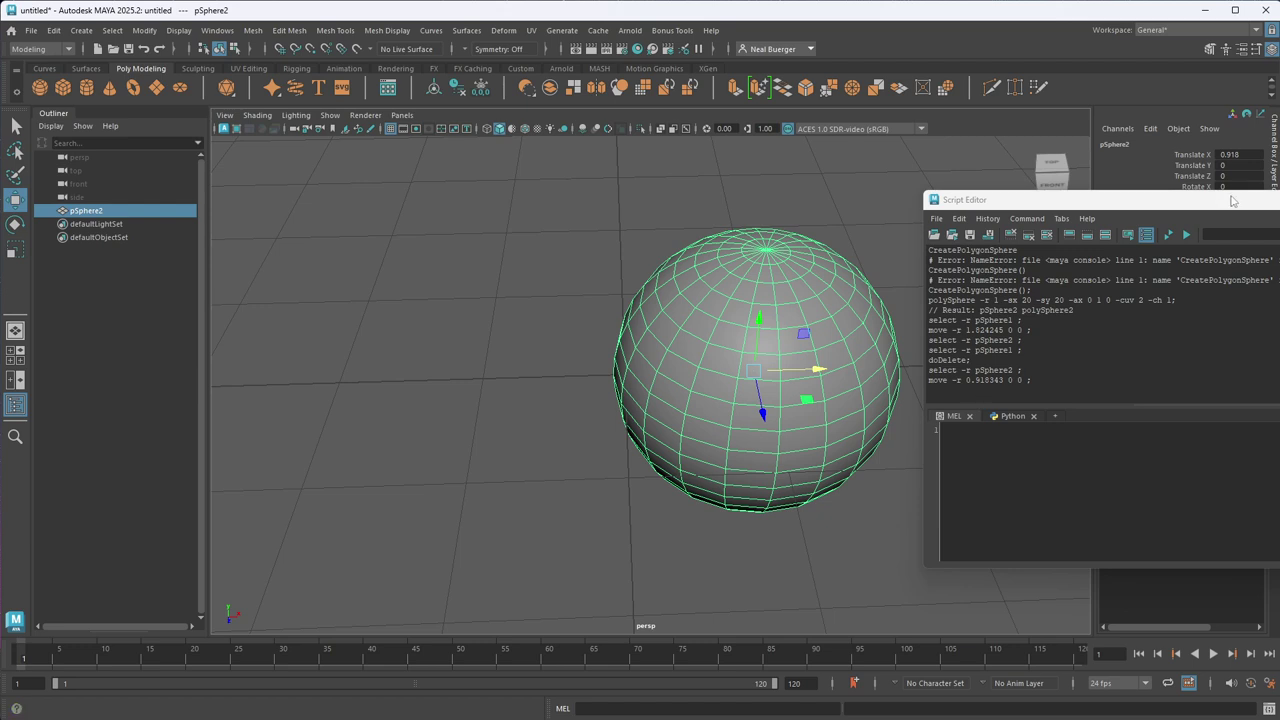
{"action": "left_click_drag", "start_coordinate": [1232, 205], "coordinate": [1260, 329]}
{"action": "left_click_drag", "start_coordinate": [1004, 504], "coordinate": [1031, 504]}
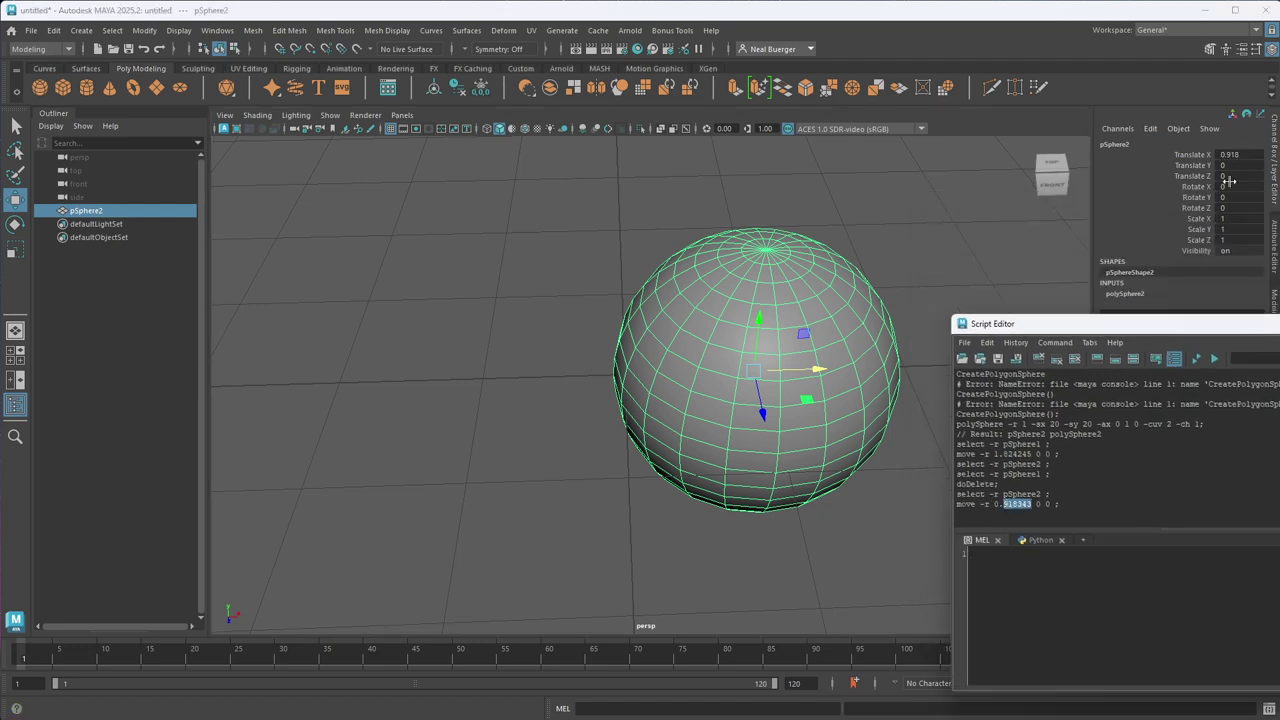
- Move pSphere2 along X in both directions to about 0.071 and raise it along Y to about 0.636
{"action": "left_click_drag", "start_coordinate": [816, 366], "coordinate": [592, 370]}
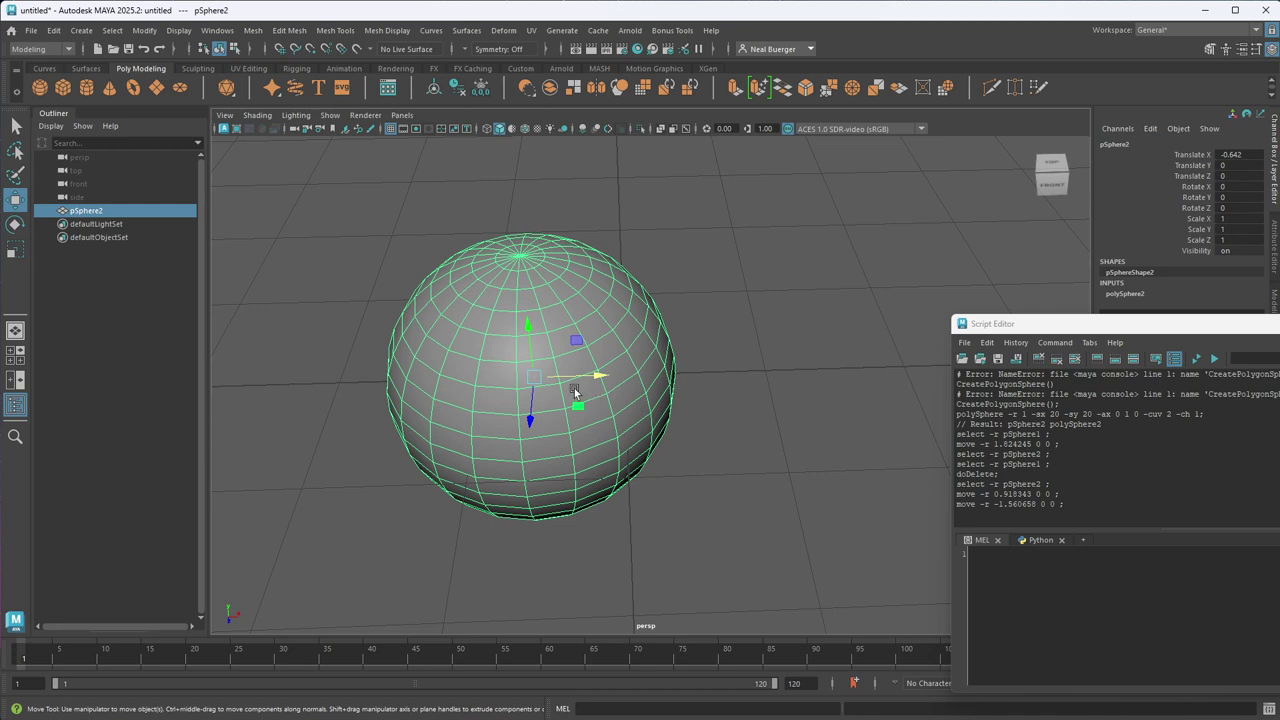
{"action": "left_click_drag", "start_coordinate": [568, 381], "coordinate": [656, 360]}
{"action": "left_click_drag", "start_coordinate": [631, 316], "coordinate": [632, 238]}
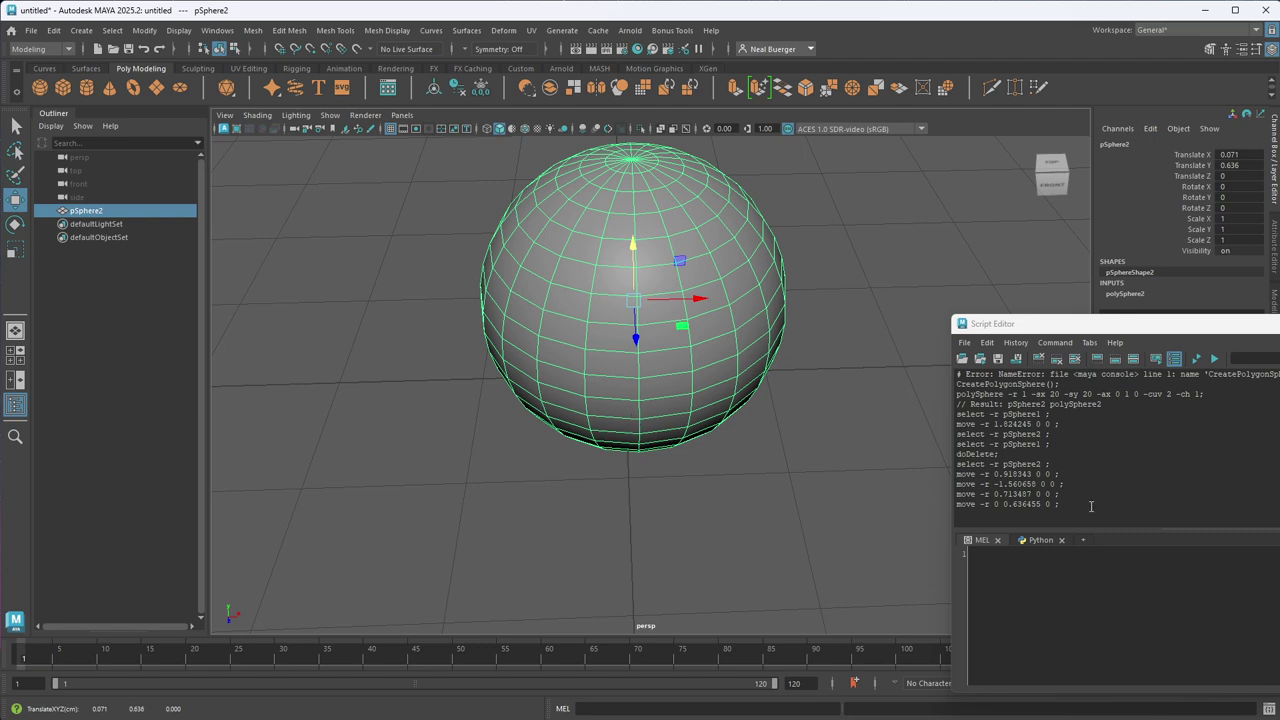
- Open the Save Scene options and examine the general and thumbnail settings
{"action": "left_click", "coordinate": [31, 30]}
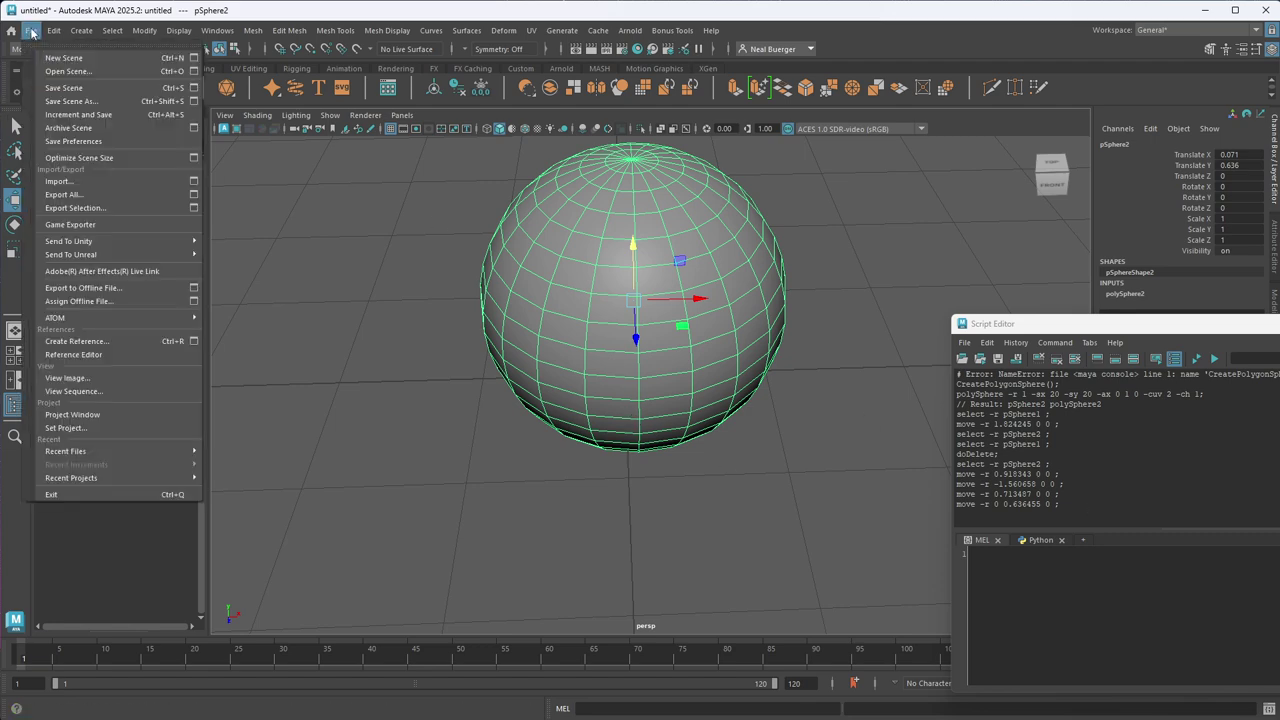
{"action": "mouse_move", "coordinate": [62, 242]}
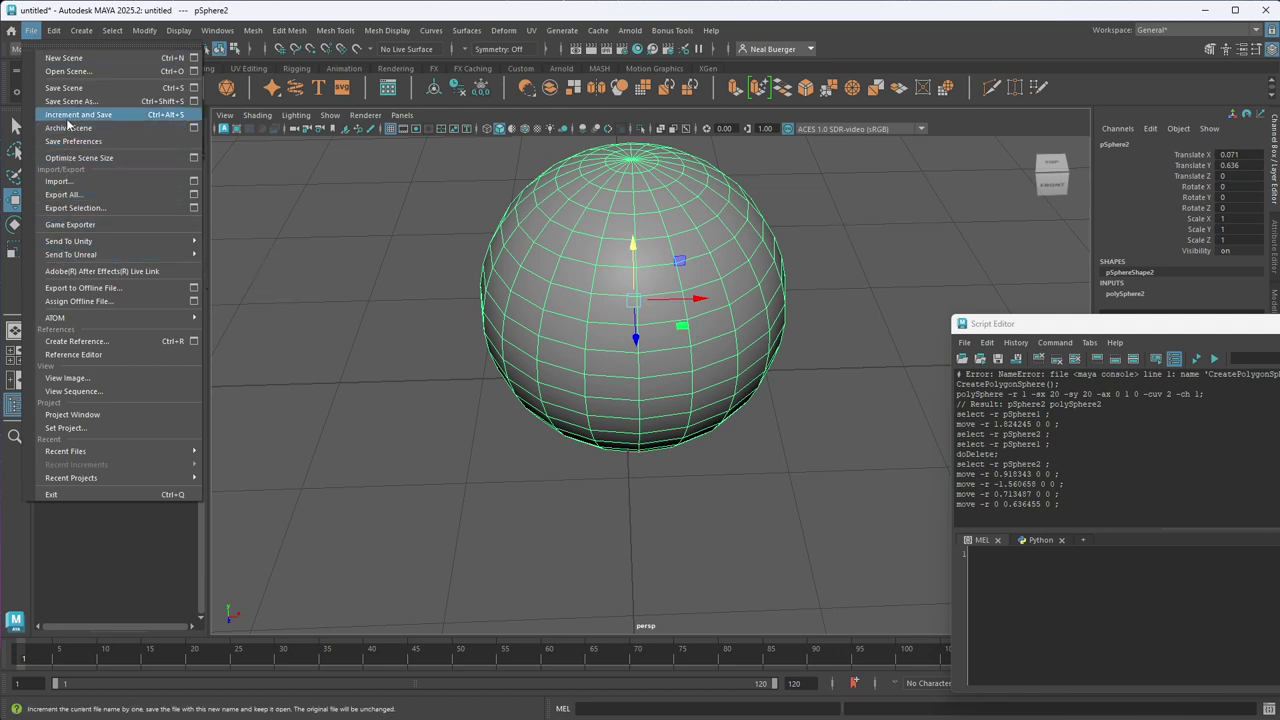
{"action": "left_click", "coordinate": [480, 260]}
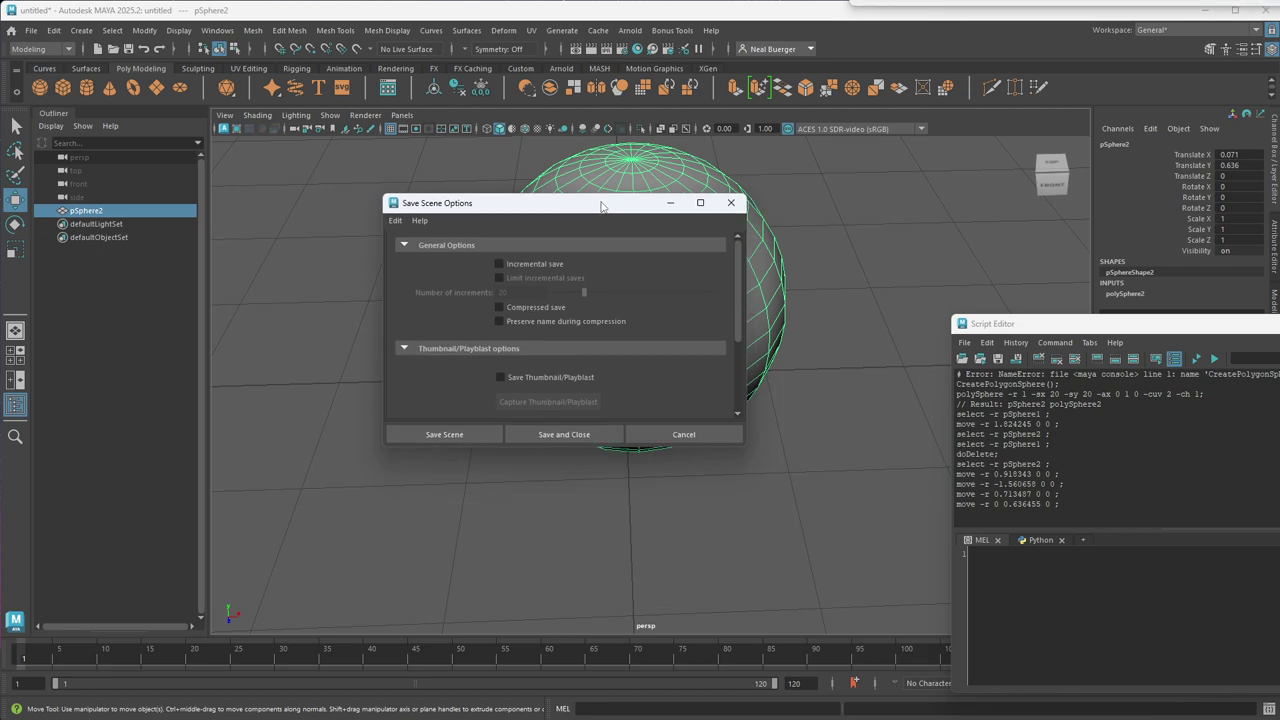
{"action": "scroll", "coordinate": [668, 291], "scroll_direction": "down", "scroll_amount": 3}
{"action": "scroll", "coordinate": [668, 291], "scroll_direction": "up", "scroll_amount": 3}
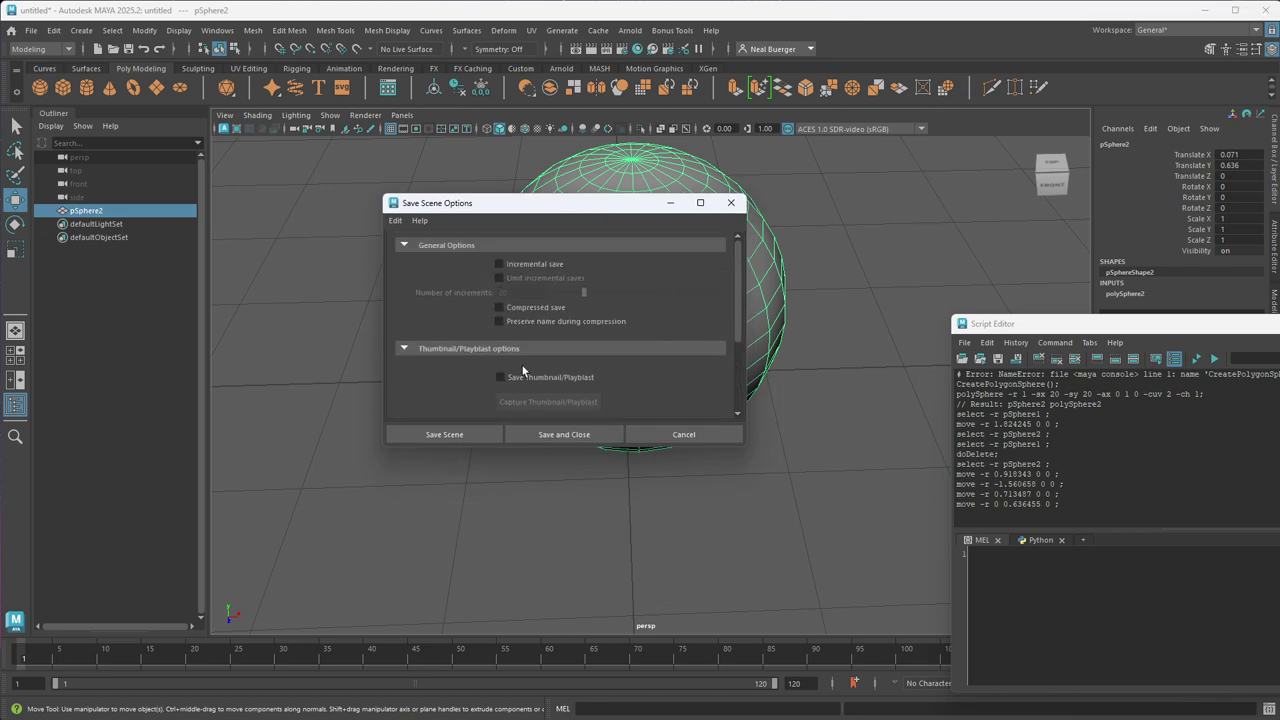
- Proceed to the Save As dialog, switch the file type to Maya ASCII and back to Maya Binary, and cancel saving
{"action": "left_click", "coordinate": [437, 433]}
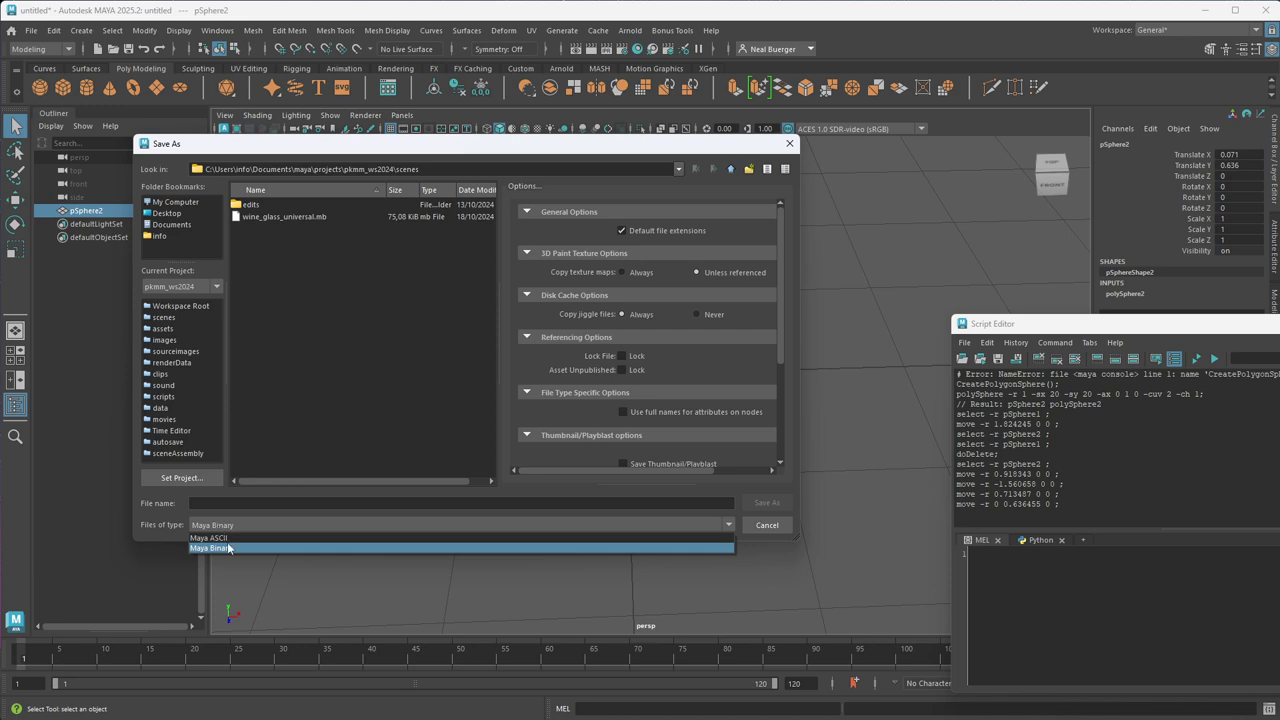
{"action": "left_click", "coordinate": [222, 538]}
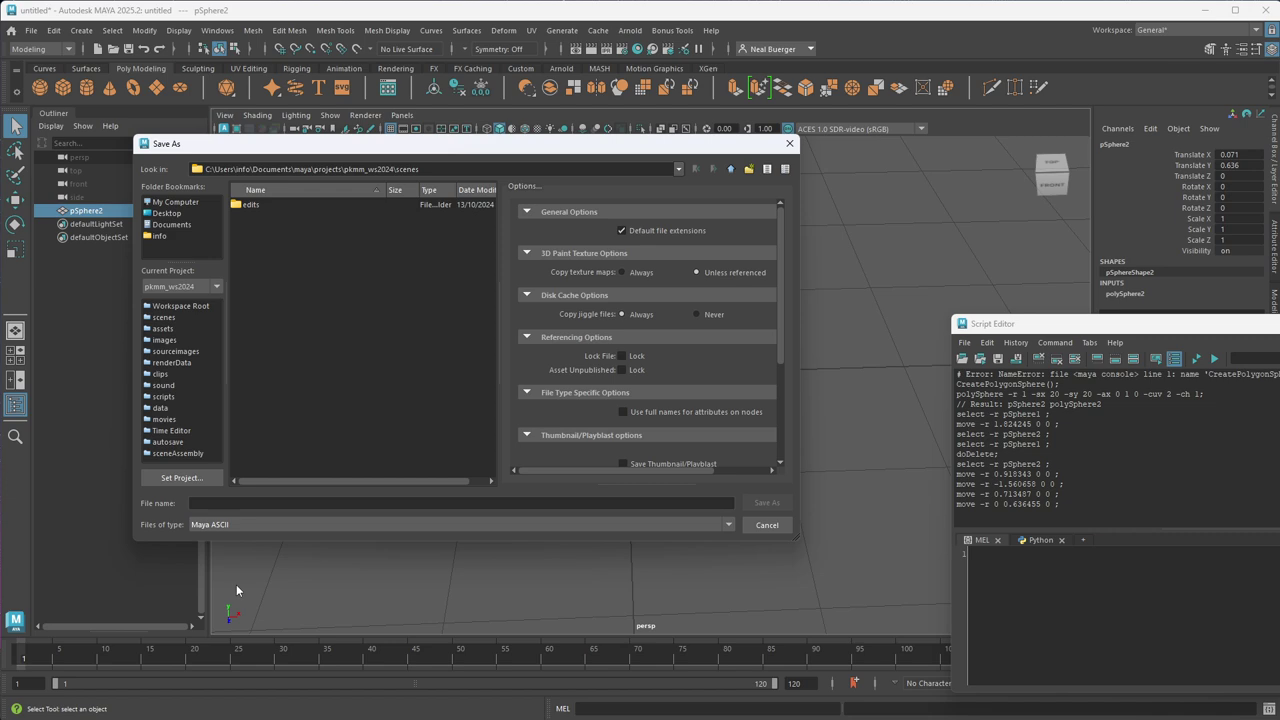
{"action": "left_click", "coordinate": [206, 526]}
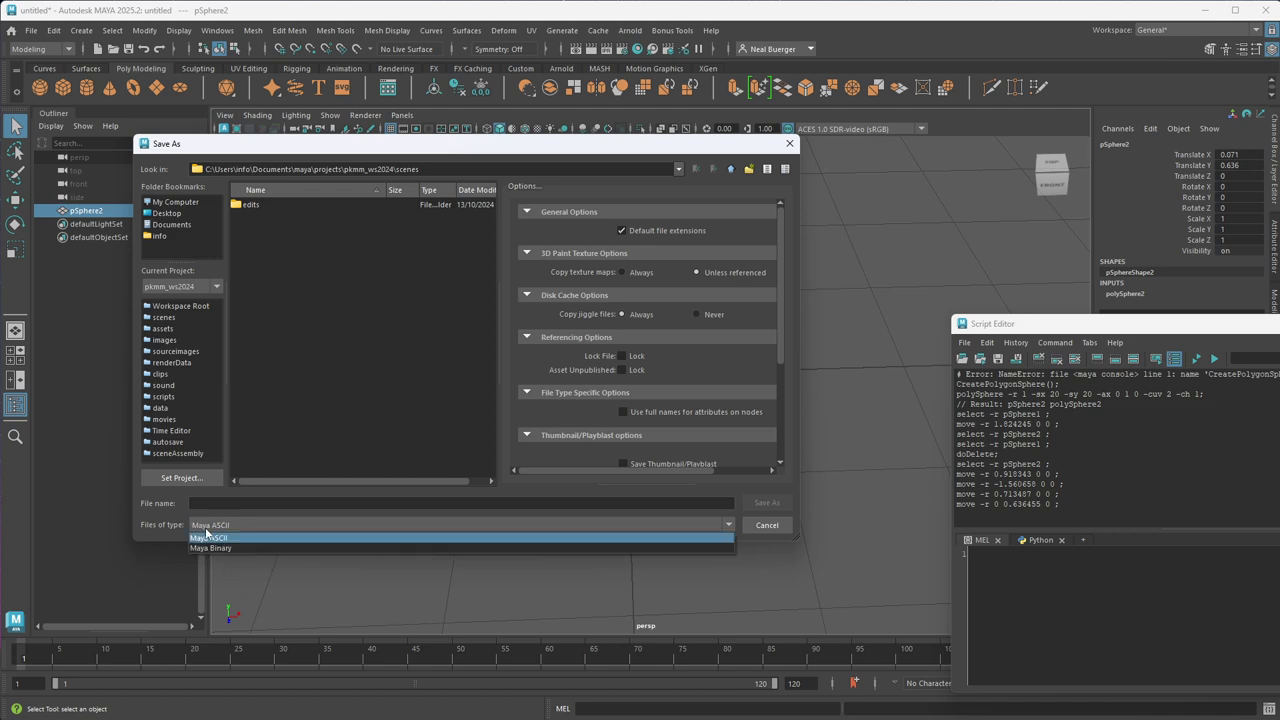
{"action": "left_click", "coordinate": [208, 538]}
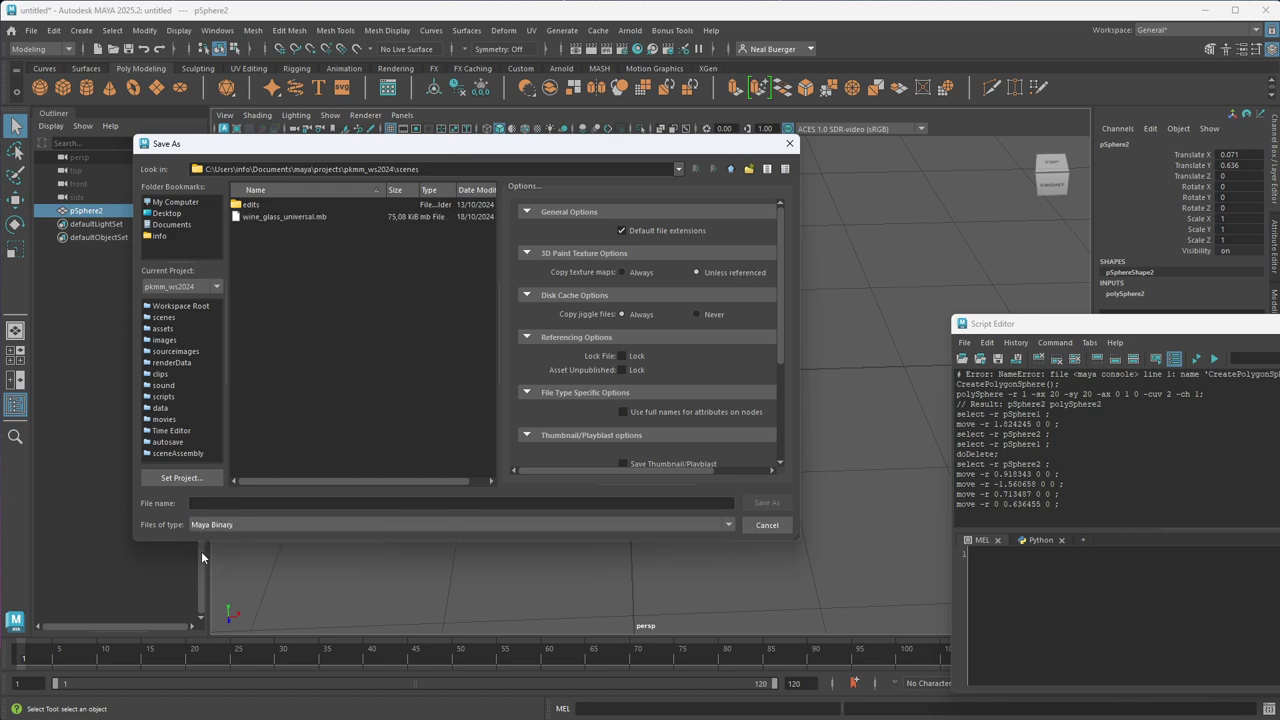
{"action": "left_click", "coordinate": [760, 526]}
- Bring the whole Script Editor window into view and close it
{"action": "left_click_drag", "start_coordinate": [1240, 324], "coordinate": [905, 262]}
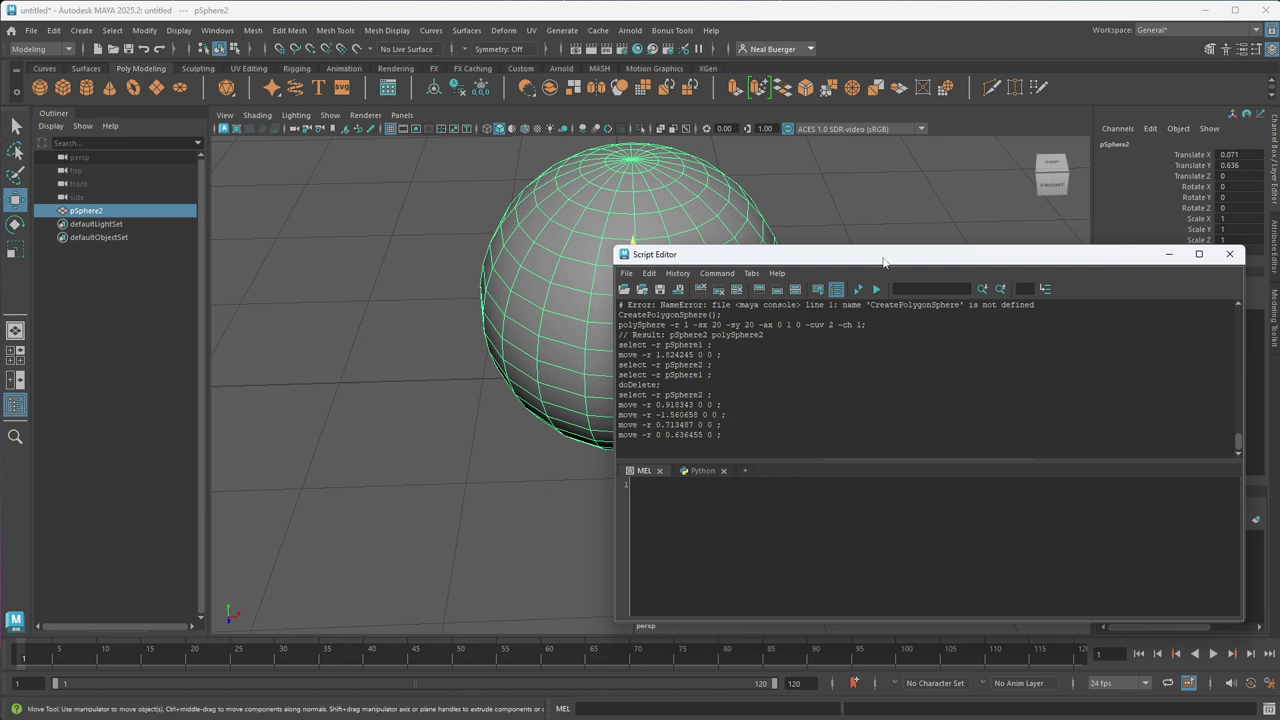
{"action": "left_click", "coordinate": [1229, 254]}
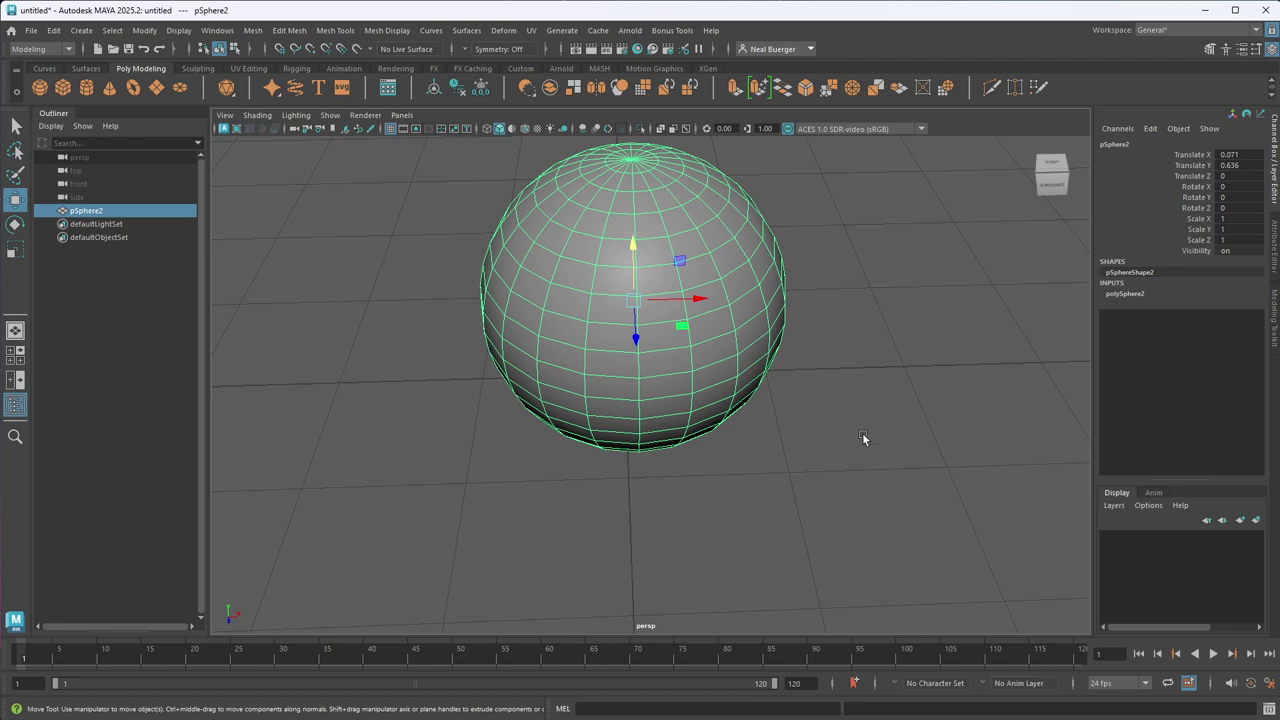
- Duplicate the sphere twice, space the copies along X with the farthest at about 5.505, and clear the selection
{"action": "scroll", "coordinate": [862, 432], "scroll_direction": "down", "scroll_amount": 5}
{"action": "key", "text": "ctrl+d"}
{"action": "left_click_drag", "start_coordinate": [716, 368], "coordinate": [888, 362]}
{"action": "key", "text": "ctrl+d"}
{"action": "left_click", "coordinate": [598, 362]}
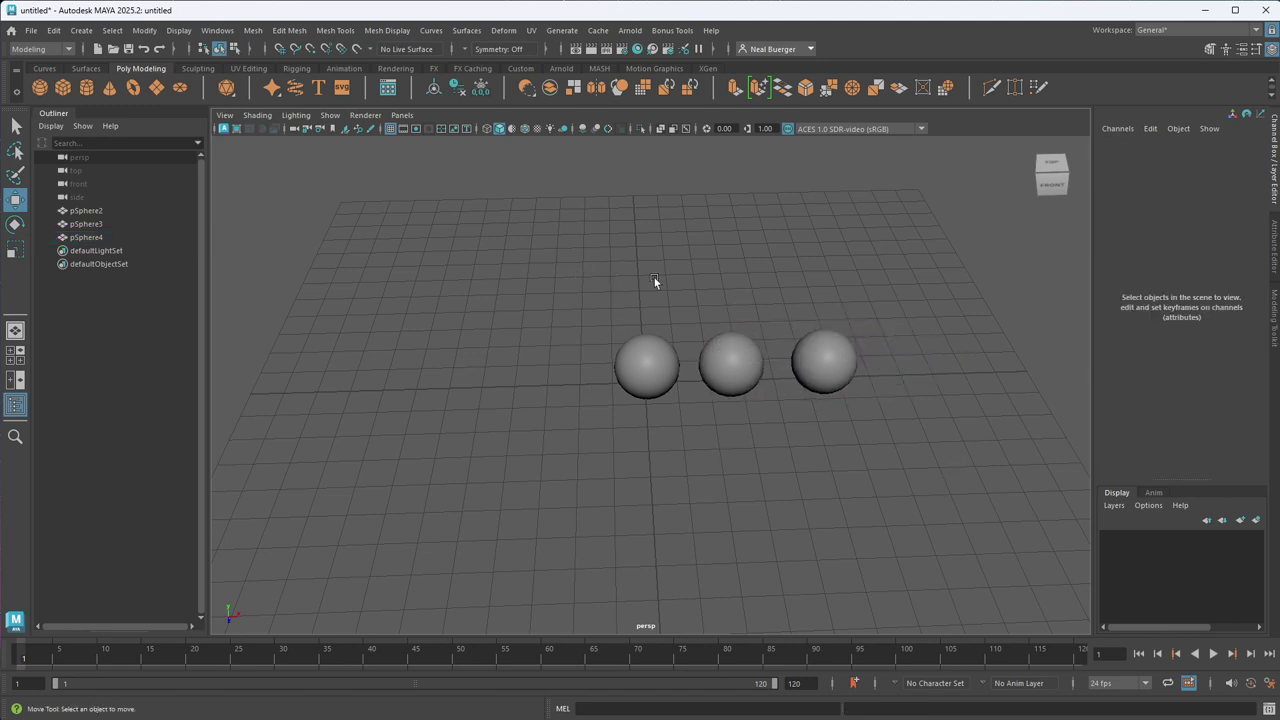
- Select the two duplicated spheres and create a display layer containing them
{"action": "left_click_drag", "start_coordinate": [709, 289], "coordinate": [1033, 538]}
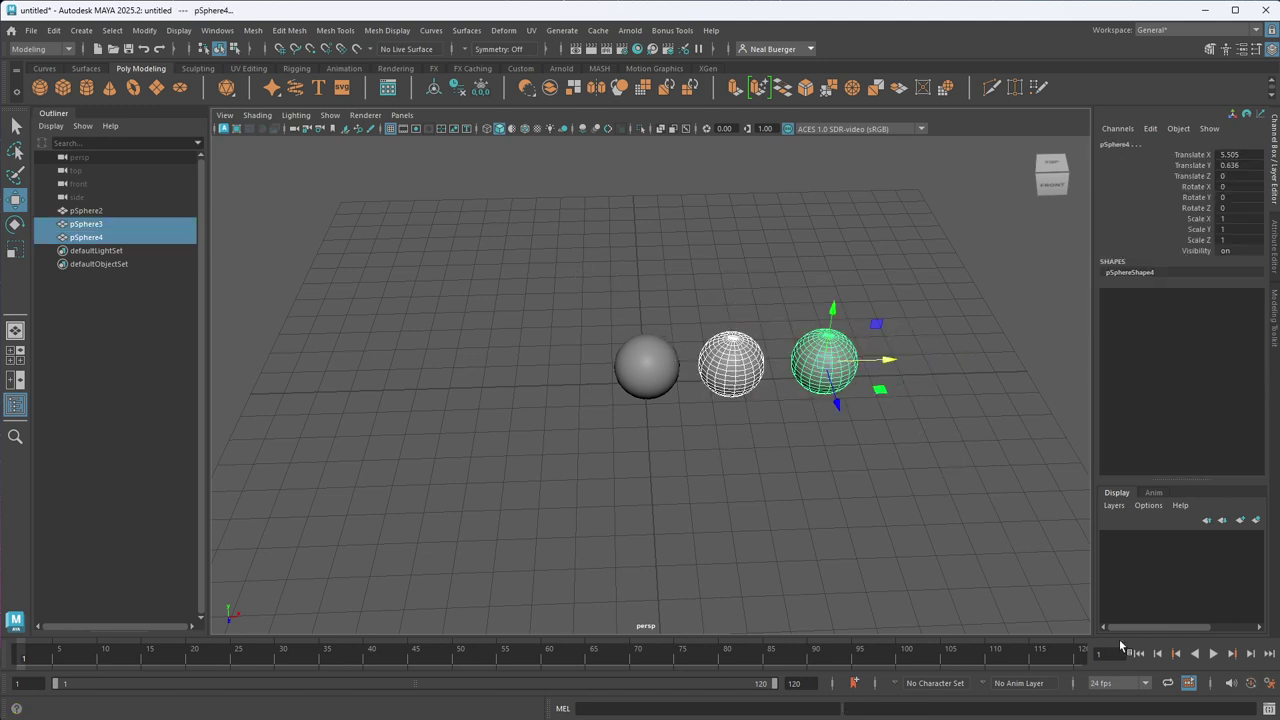
{"action": "left_click", "coordinate": [1259, 523]}
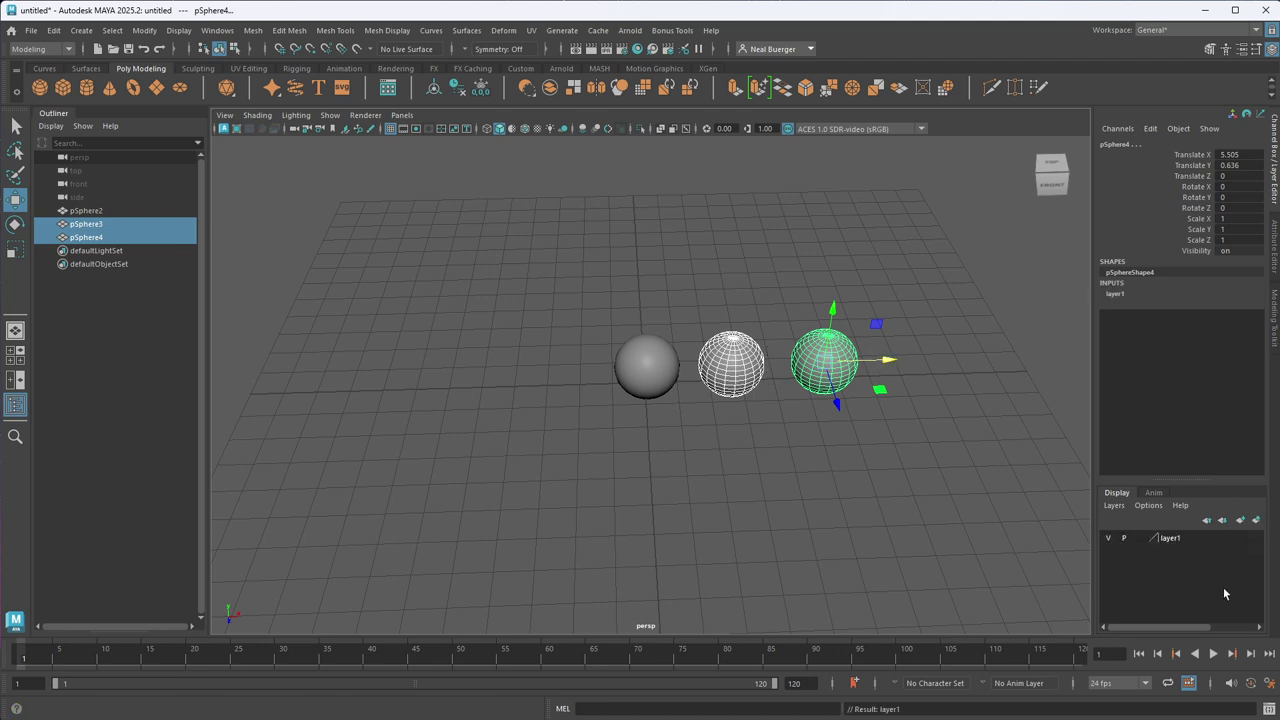
- Hide layer1's spheres, clear the selection, and make the layer visible again
{"action": "left_click", "coordinate": [1126, 539]}
{"action": "left_click", "coordinate": [1108, 539]}
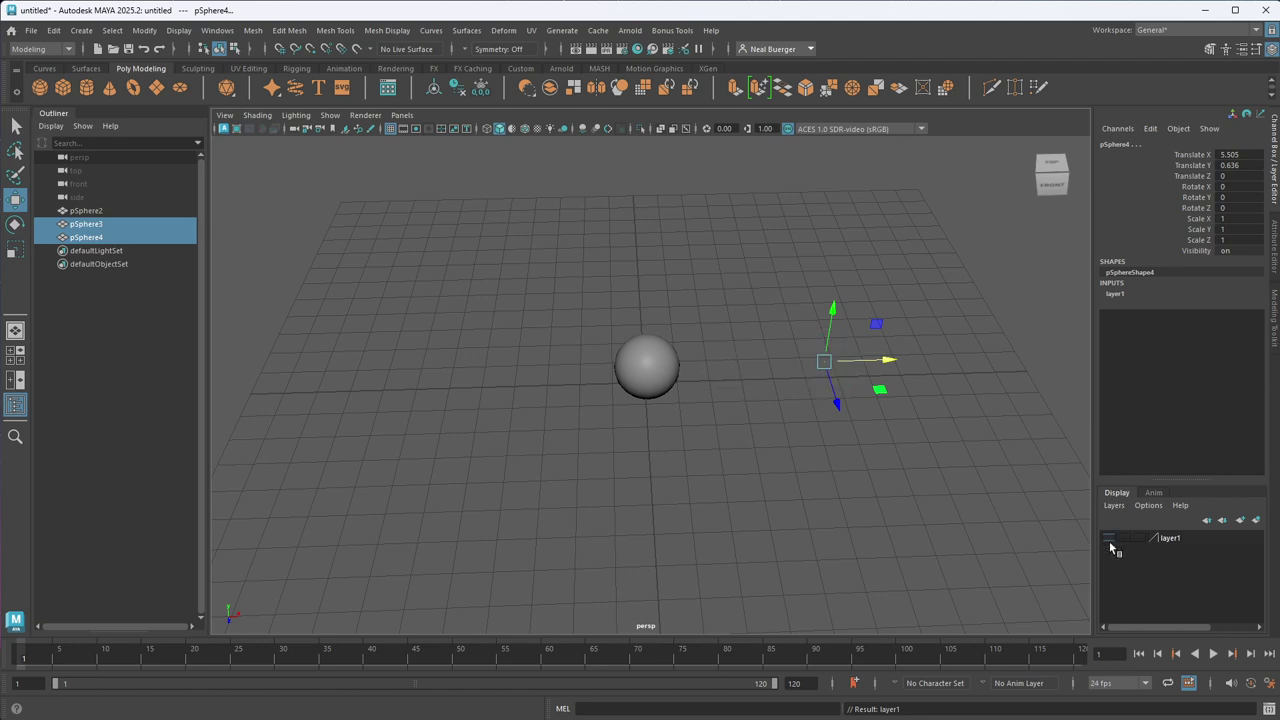
{"action": "left_click", "coordinate": [668, 500]}
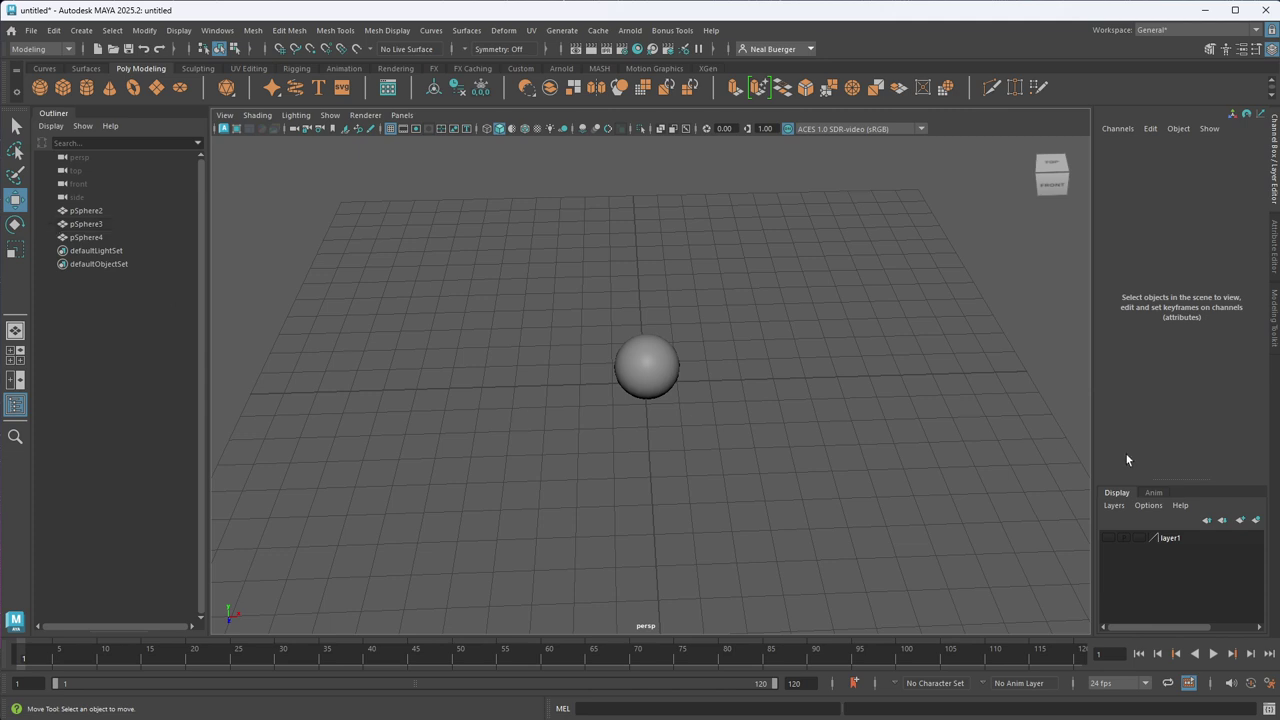
{"action": "left_click", "coordinate": [1124, 539]}
{"action": "left_click", "coordinate": [1108, 539]}
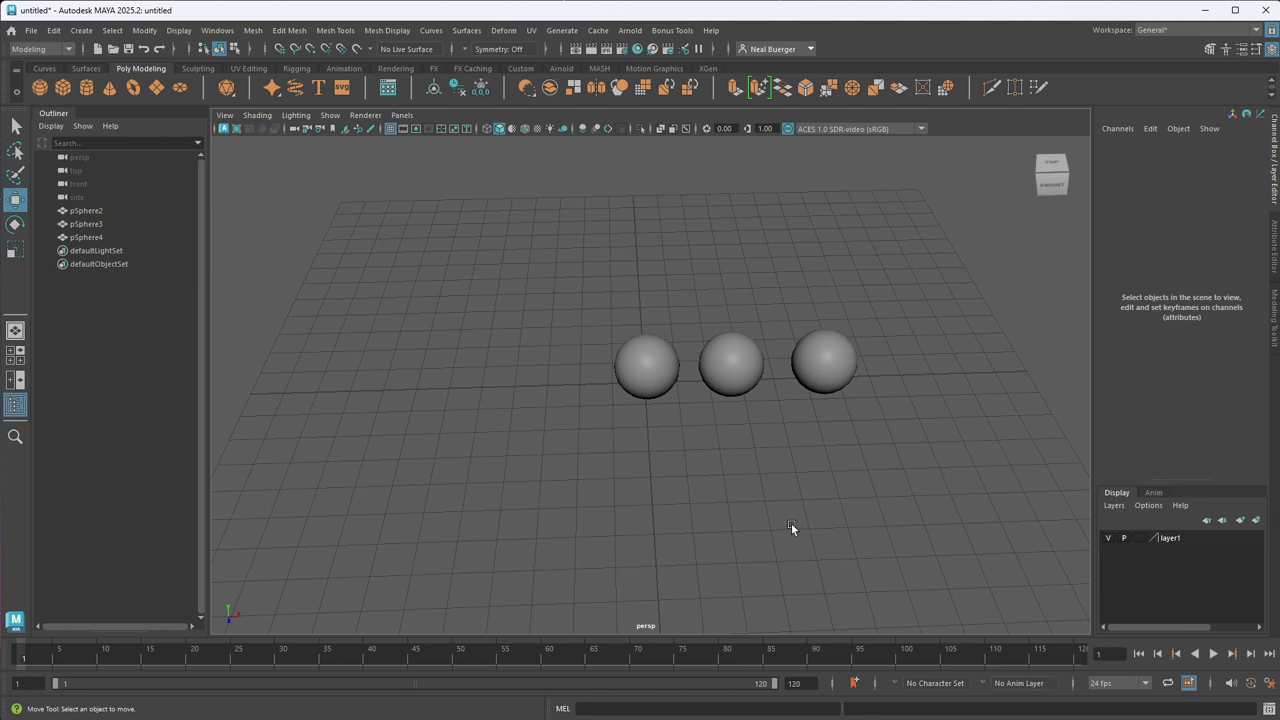
- Switch layer1 to template and reference display in turn, try box-selecting its spheres, and return the layer to normal
{"action": "left_click", "coordinate": [1138, 539]}
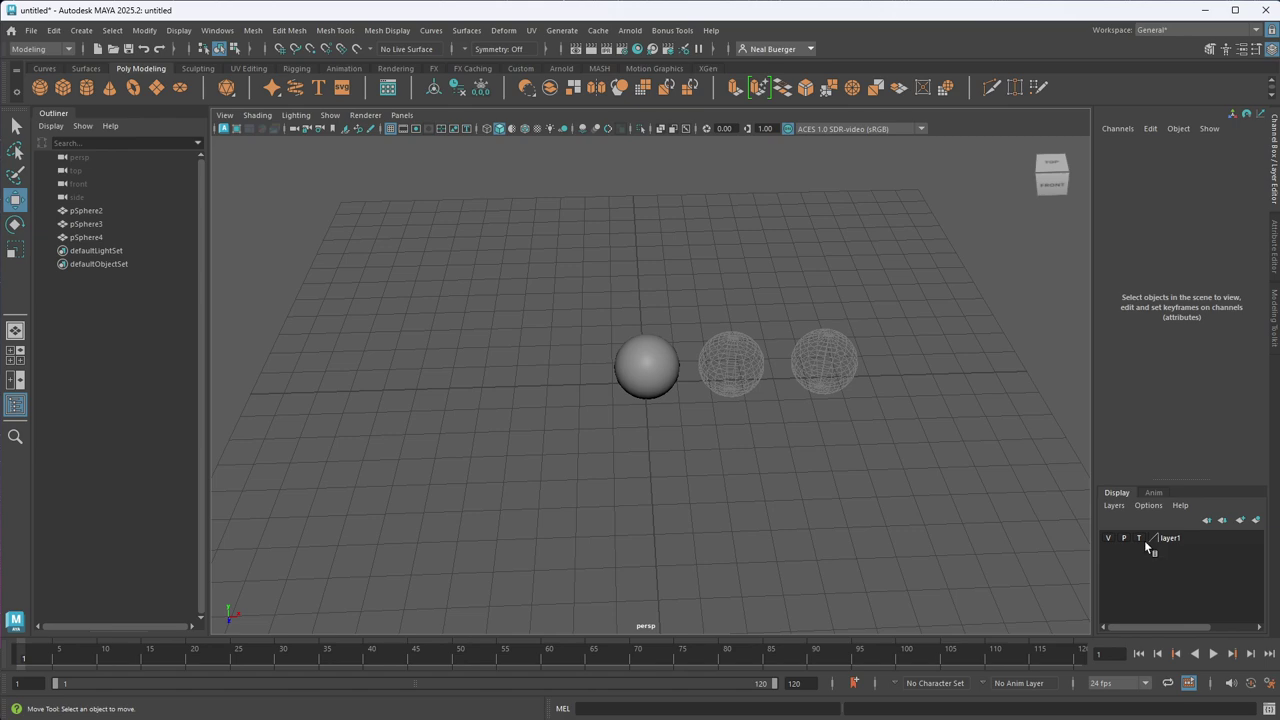
{"action": "left_click_drag", "start_coordinate": [1000, 460], "coordinate": [744, 370], "text": "alt"}
{"action": "left_click", "coordinate": [1138, 538]}
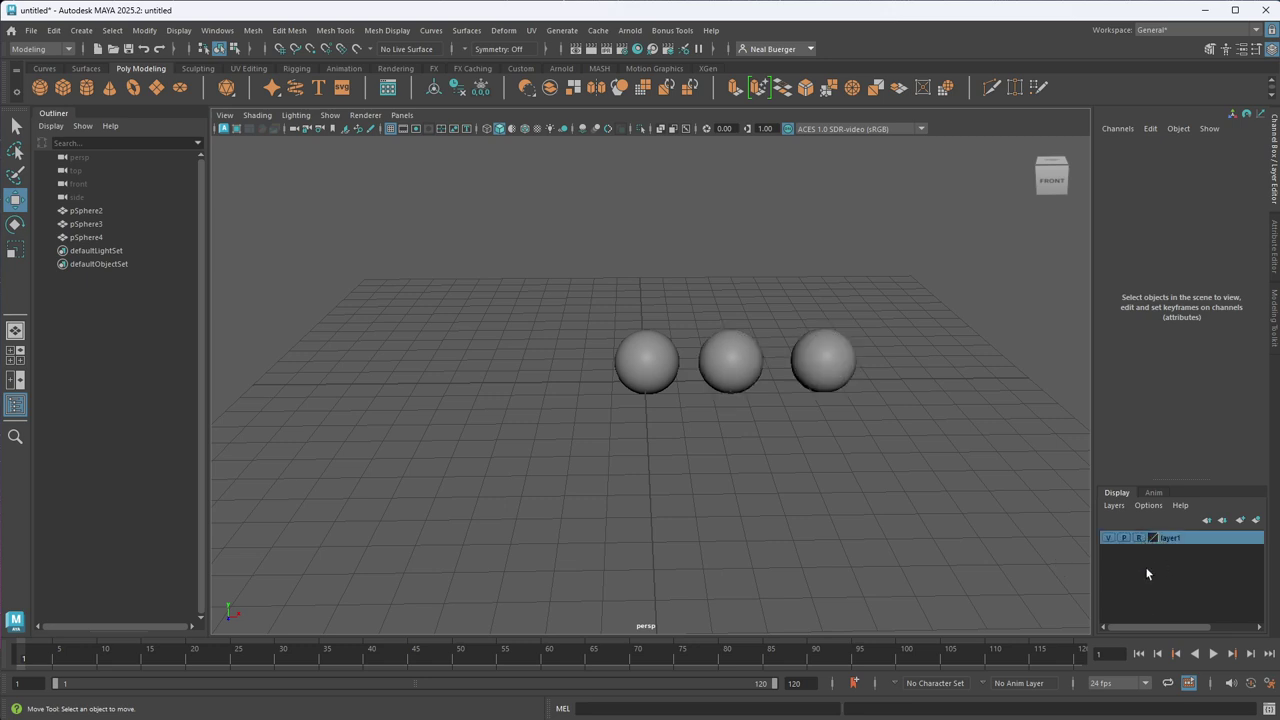
{"action": "left_click_drag", "start_coordinate": [711, 309], "coordinate": [777, 537]}
{"action": "left_click_drag", "start_coordinate": [817, 331], "coordinate": [963, 483]}
{"action": "left_click_drag", "start_coordinate": [748, 416], "coordinate": [900, 400], "text": "alt"}
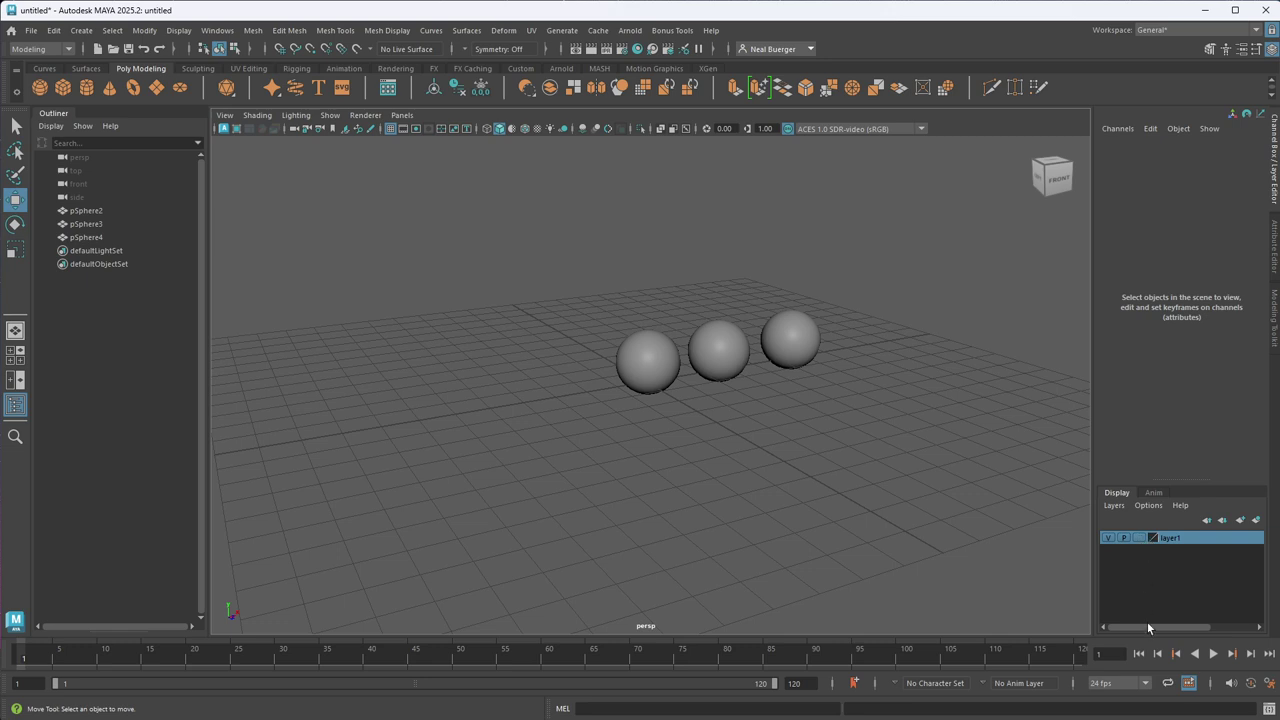
- Delete the display layer layer1
{"action": "left_click_drag", "start_coordinate": [1009, 505], "coordinate": [963, 494], "text": "alt"}
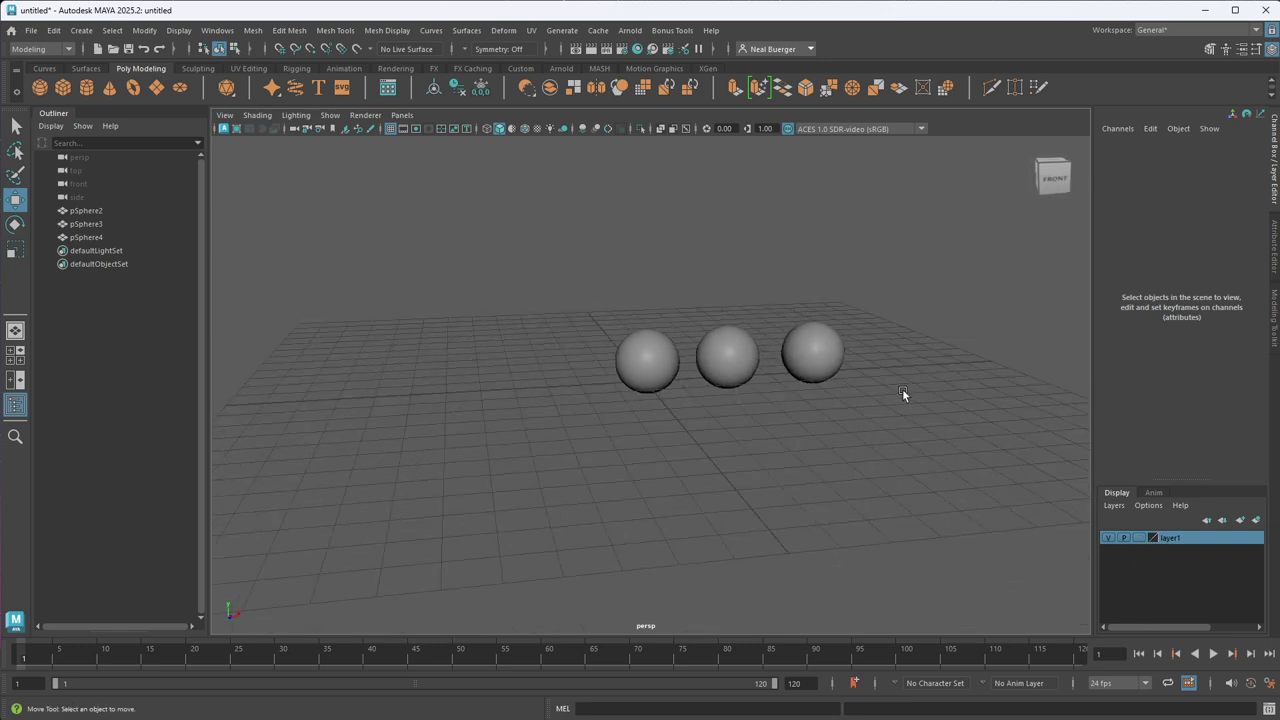
{"action": "scroll", "coordinate": [887, 398], "scroll_direction": "up", "scroll_amount": 3}
{"action": "left_click_drag", "start_coordinate": [887, 395], "coordinate": [830, 445], "text": "alt"}
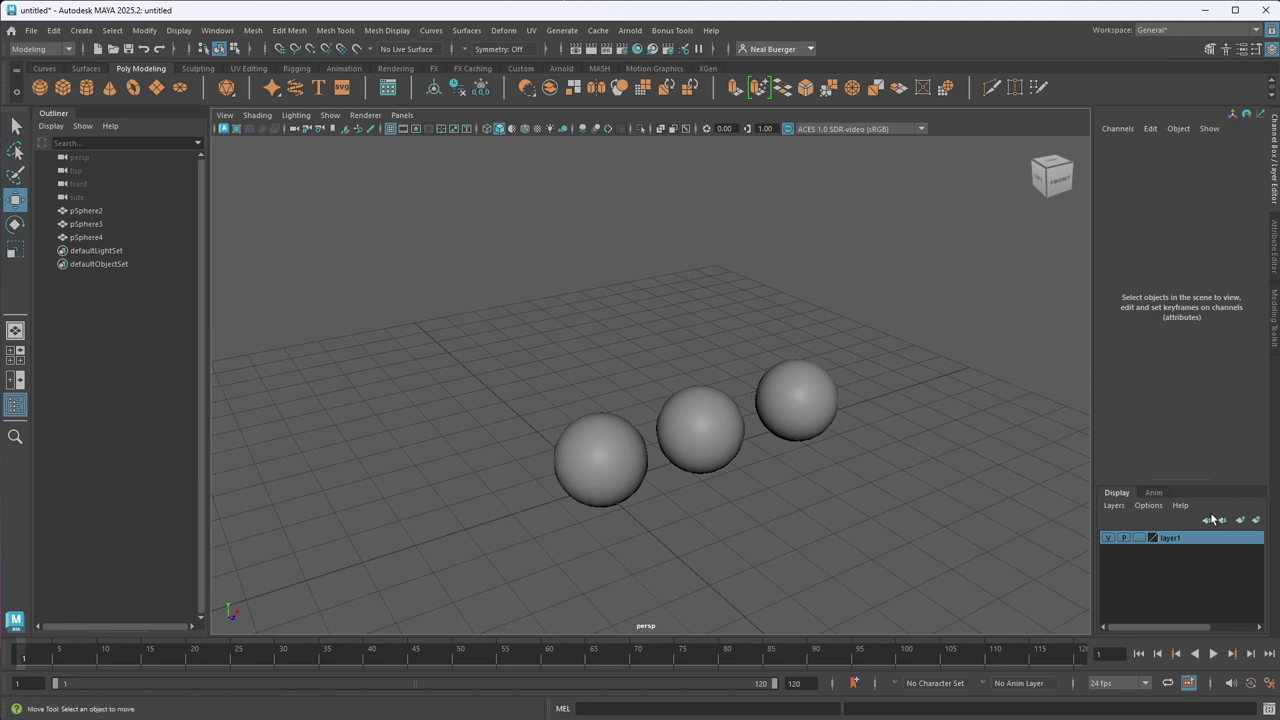
{"action": "right_click", "coordinate": [1244, 541]}
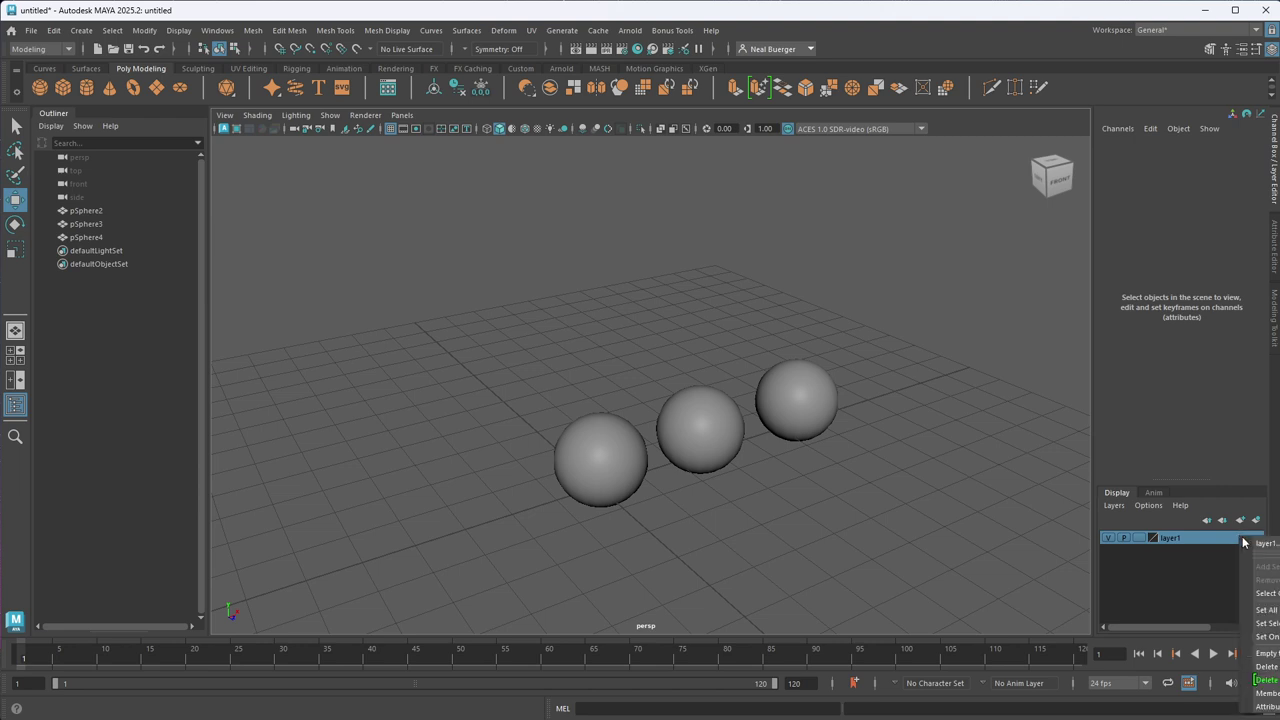
{"action": "left_click", "coordinate": [1265, 667]}
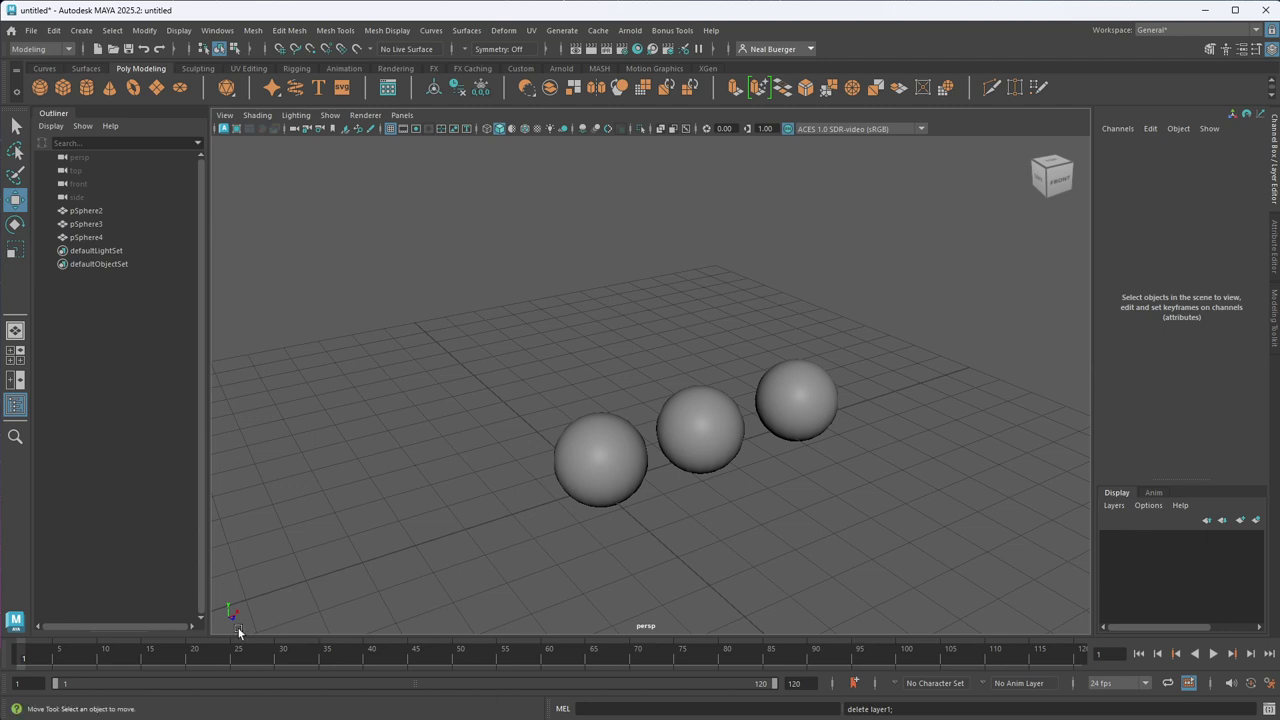
- Move pSphere2 back along Z to about -8.743 and key its Translate Z at frame 3
{"action": "key", "text": "alt+period"}
{"action": "key", "text": "alt+period"}
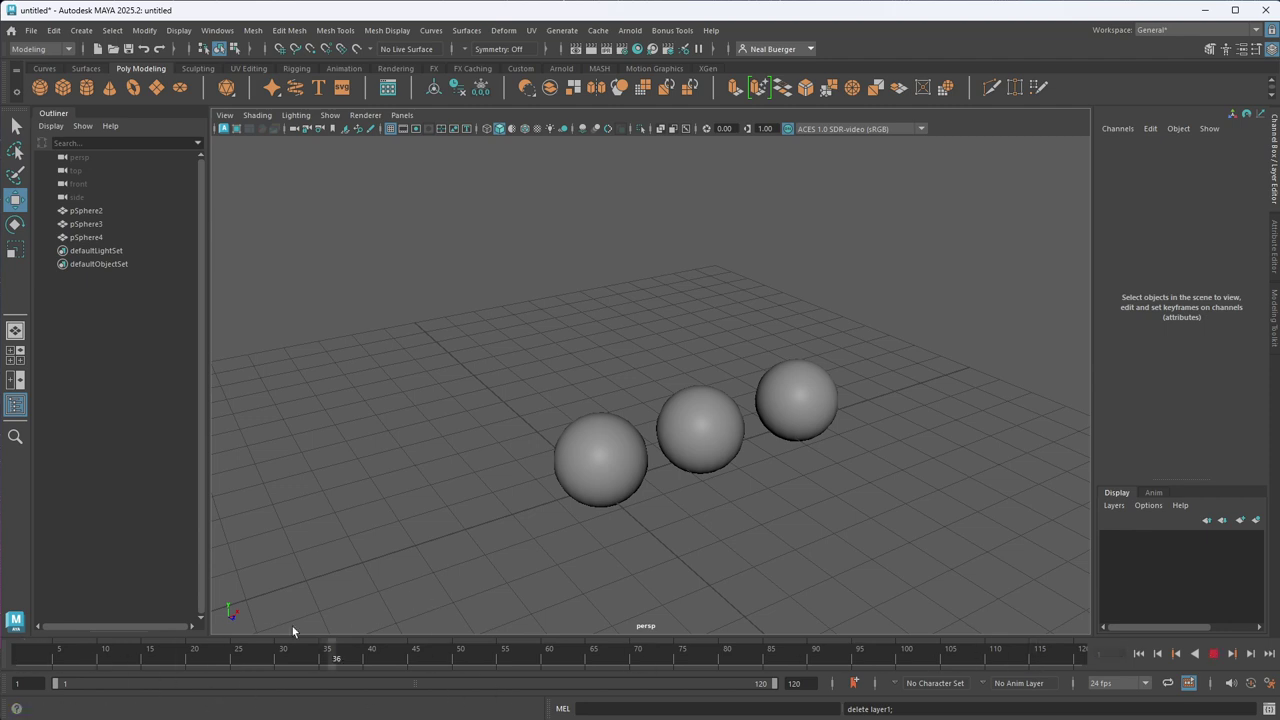
{"action": "left_click", "coordinate": [632, 492]}
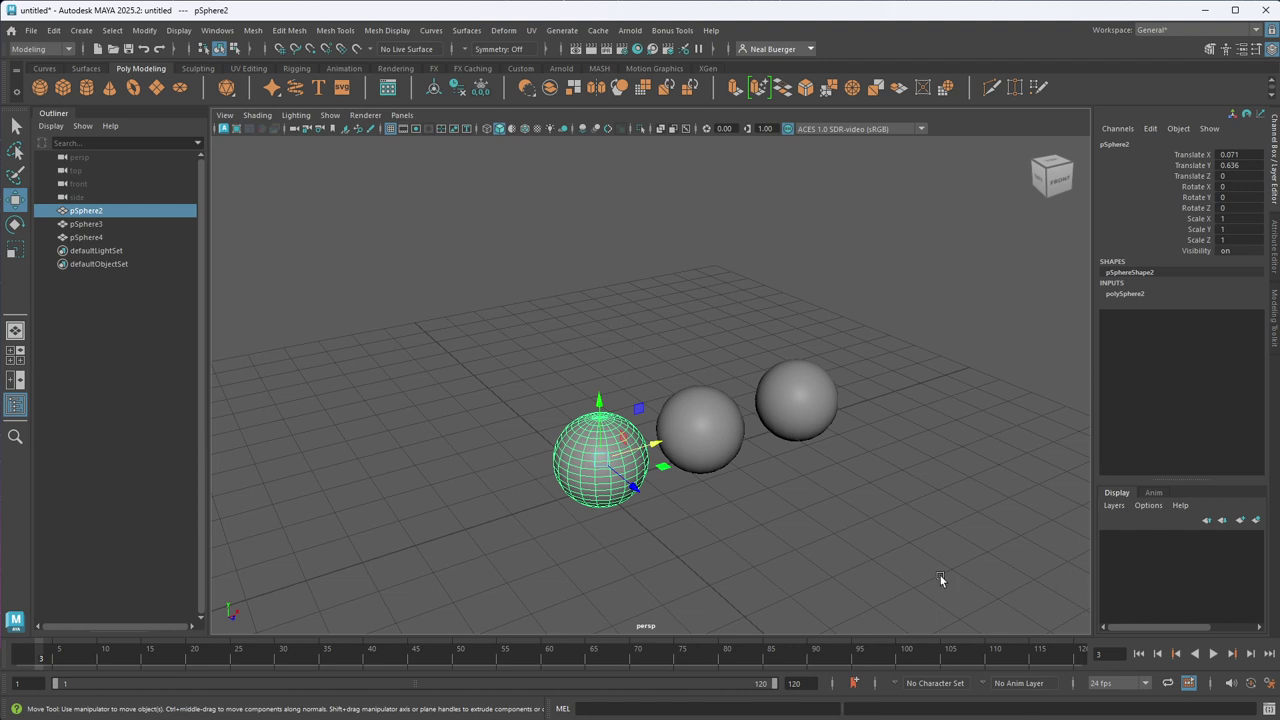
{"action": "left_click_drag", "start_coordinate": [634, 487], "coordinate": [590, 503]}
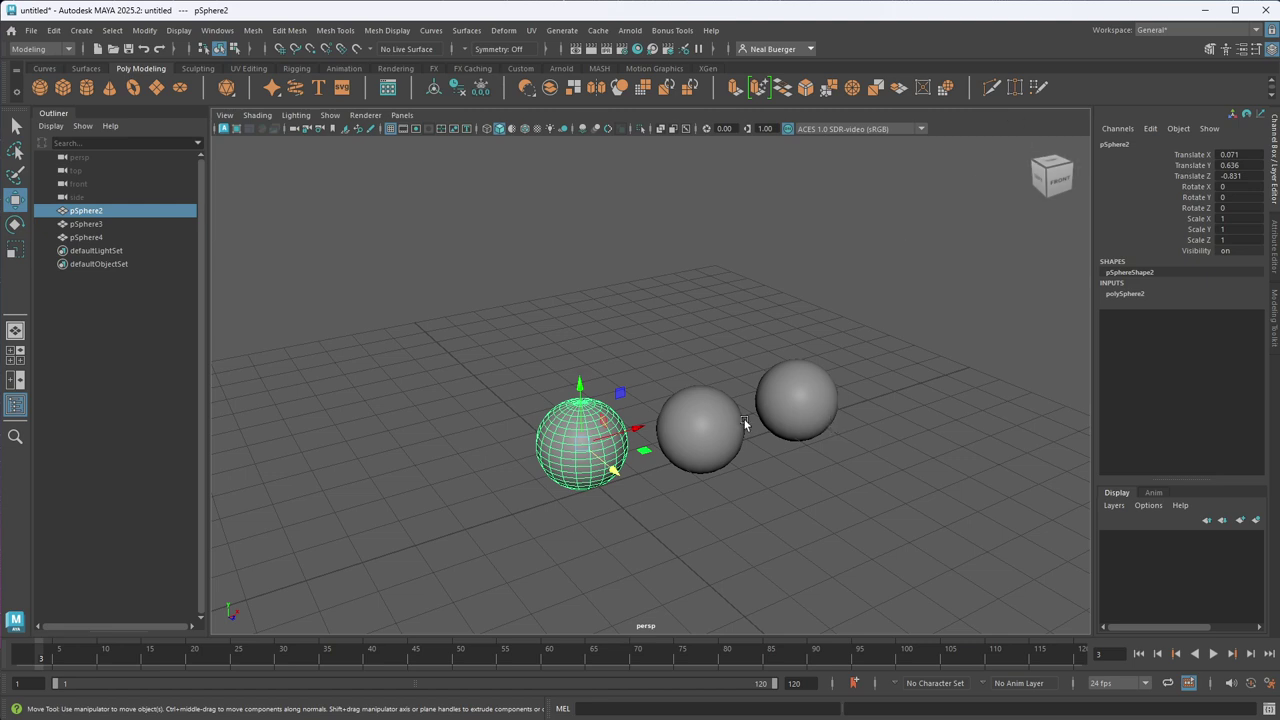
{"action": "left_click_drag", "start_coordinate": [613, 470], "coordinate": [474, 354]}
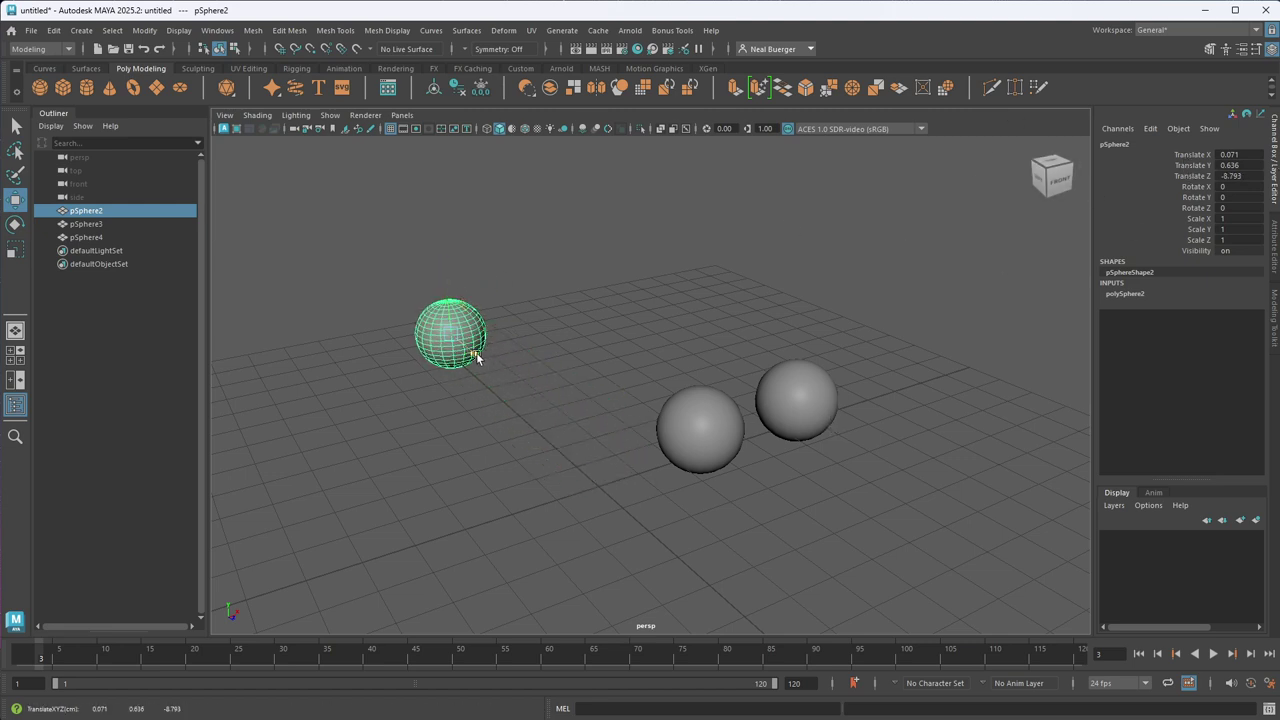
{"action": "right_click", "coordinate": [1166, 174]}
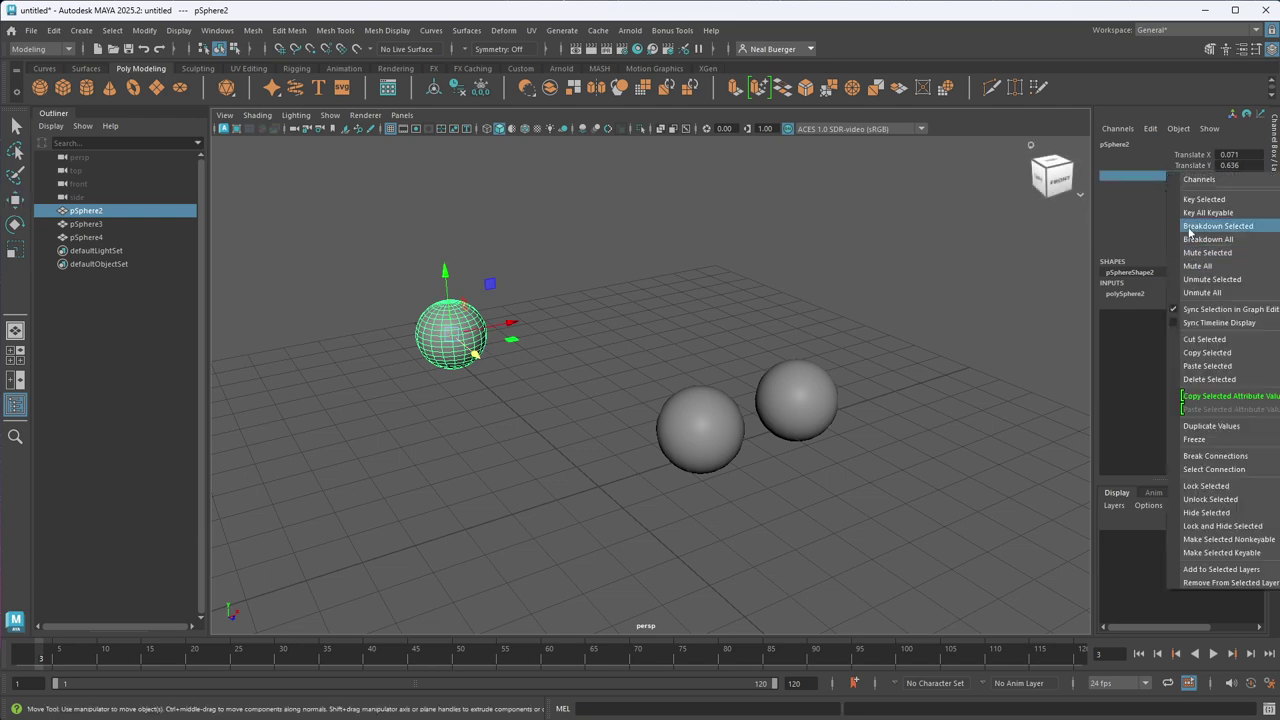
{"action": "left_click", "coordinate": [1203, 200]}
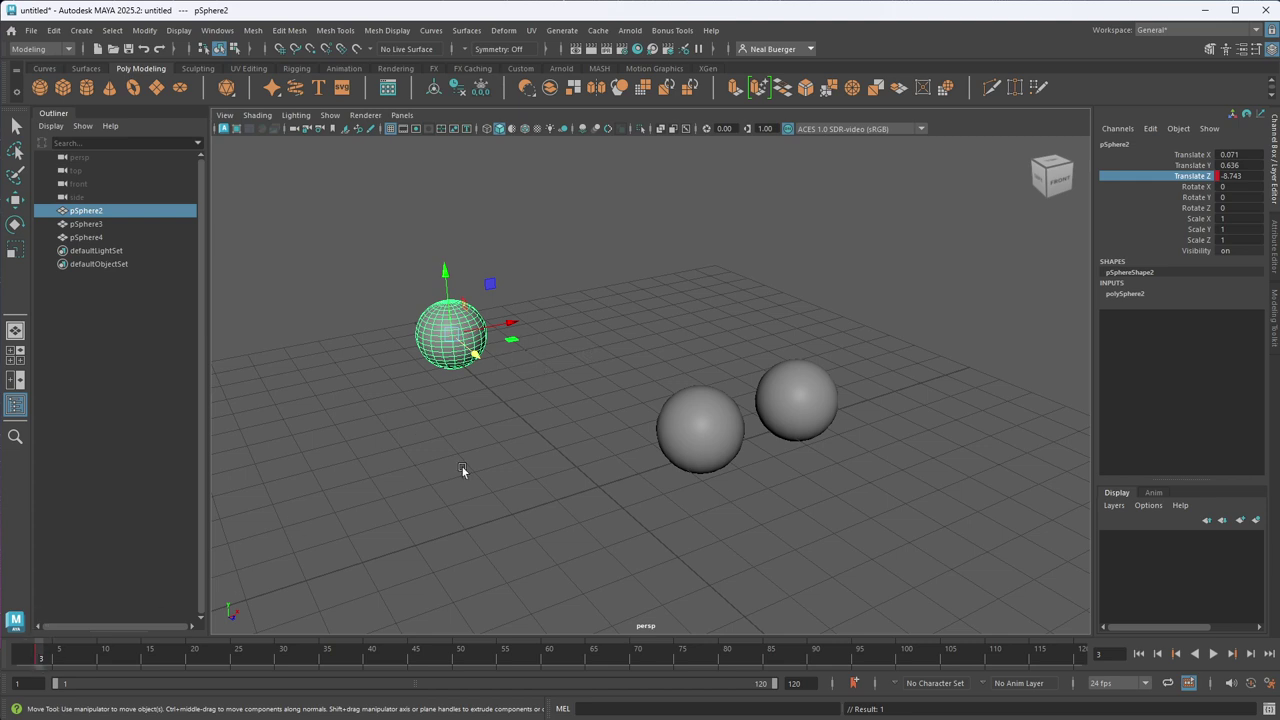
- At frame 120, move pSphere2 forward along Z to about 5.233 and key its Translate Z
{"action": "left_click", "coordinate": [1079, 662]}
{"action": "left_click_drag", "start_coordinate": [483, 375], "coordinate": [803, 622]}
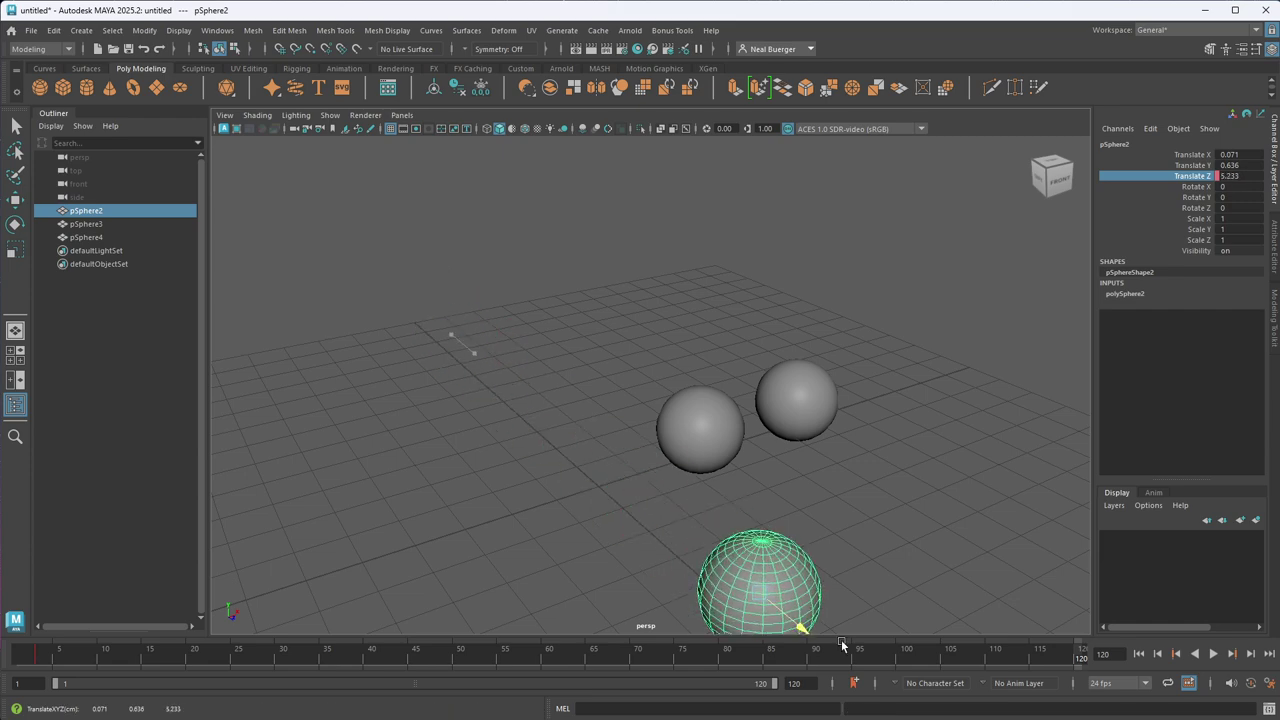
{"action": "right_click", "coordinate": [1190, 182]}
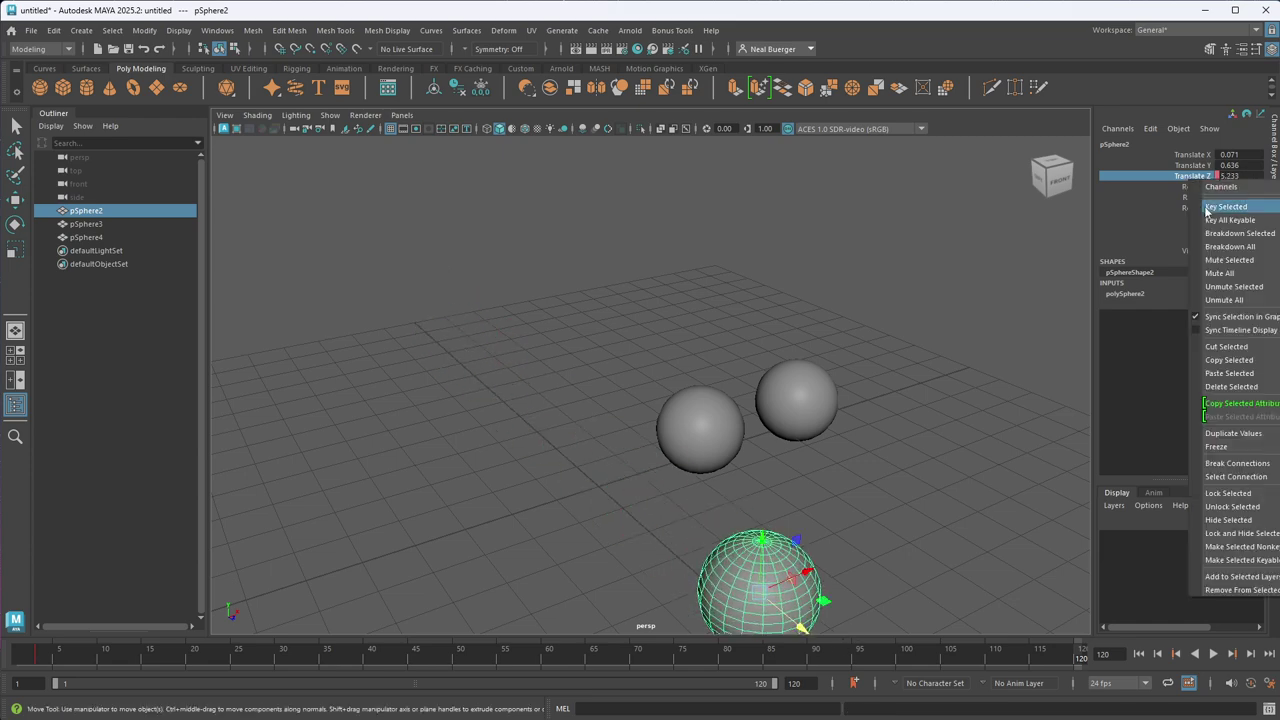
{"action": "left_click", "coordinate": [1205, 206]}
- Scrub back to frame 1 and preview the sphere's animation by playing it twice from different viewing angles, stopping playback each time
{"action": "scroll", "coordinate": [920, 446], "scroll_direction": "down", "scroll_amount": 3}
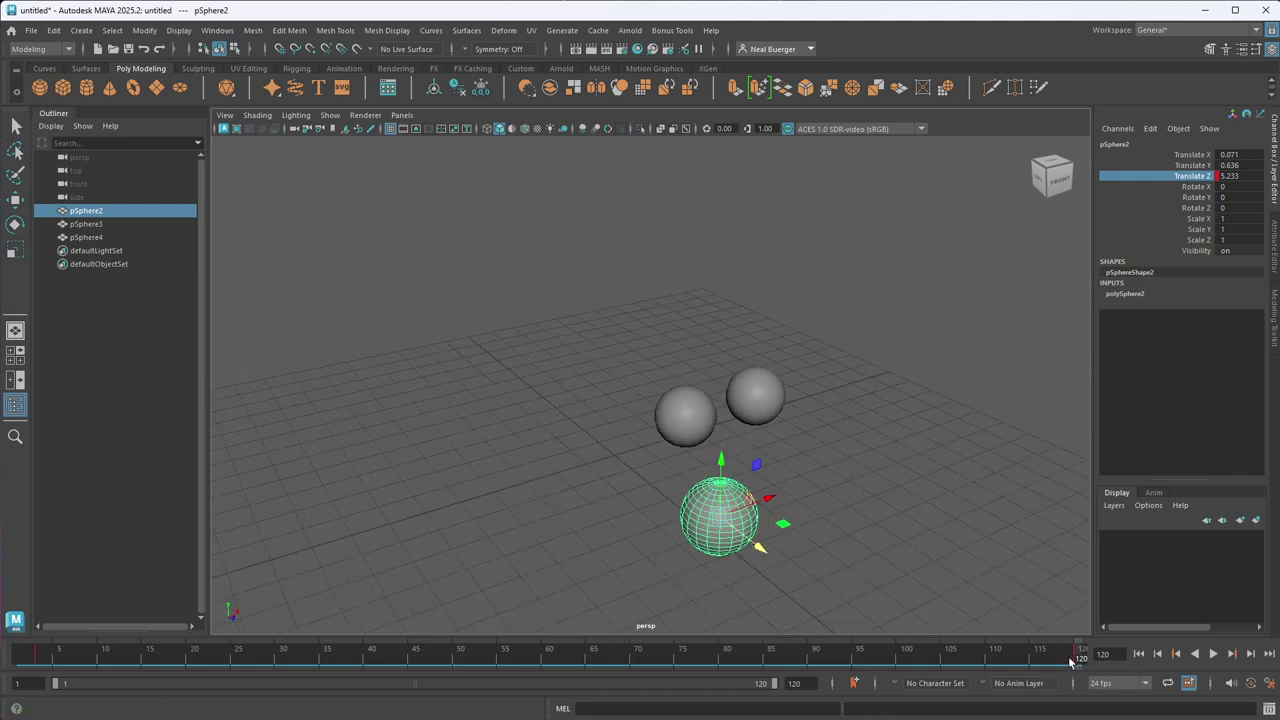
{"action": "left_click_drag", "start_coordinate": [1078, 660], "coordinate": [25, 660]}
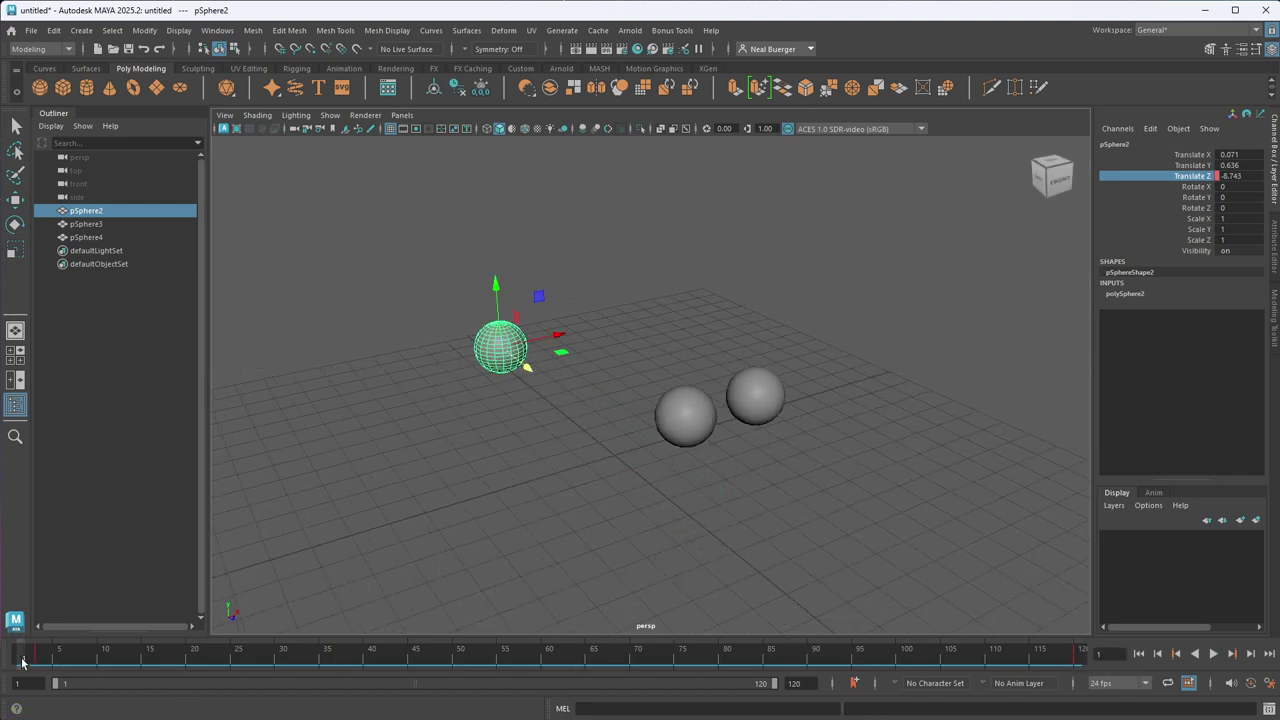
{"action": "key", "text": "alt+v"}
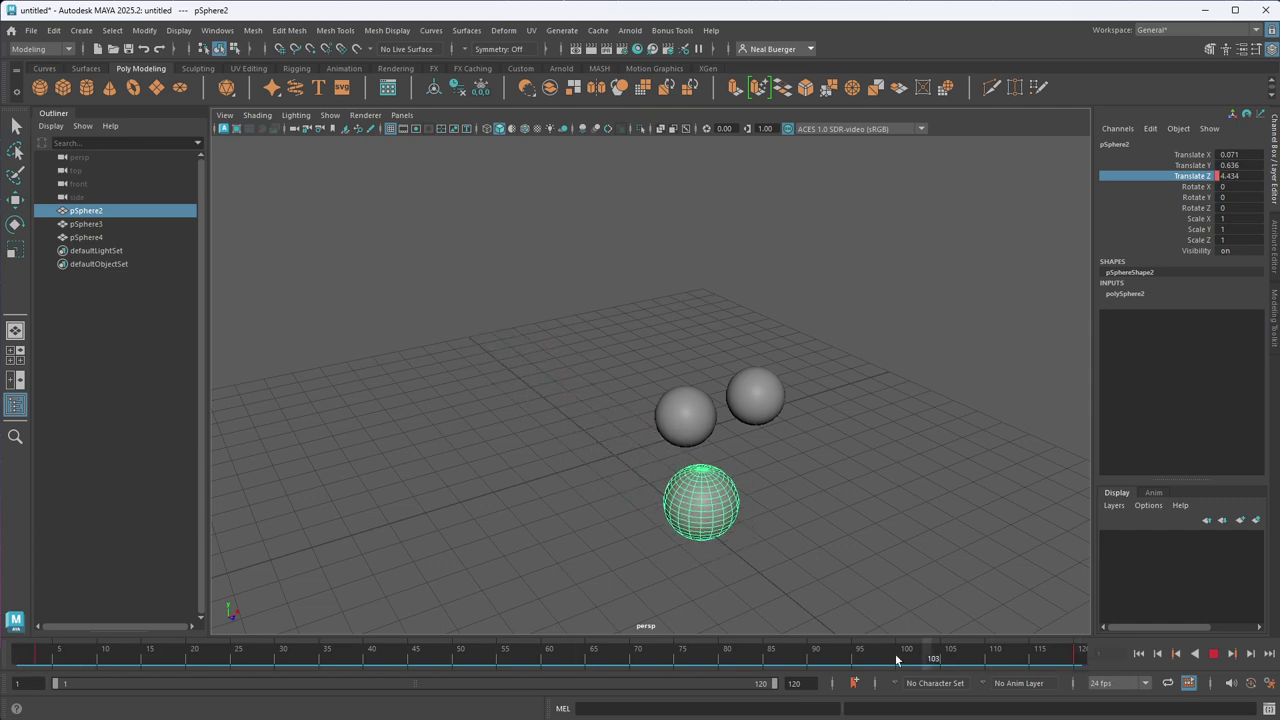
{"action": "key", "text": "alt+v"}
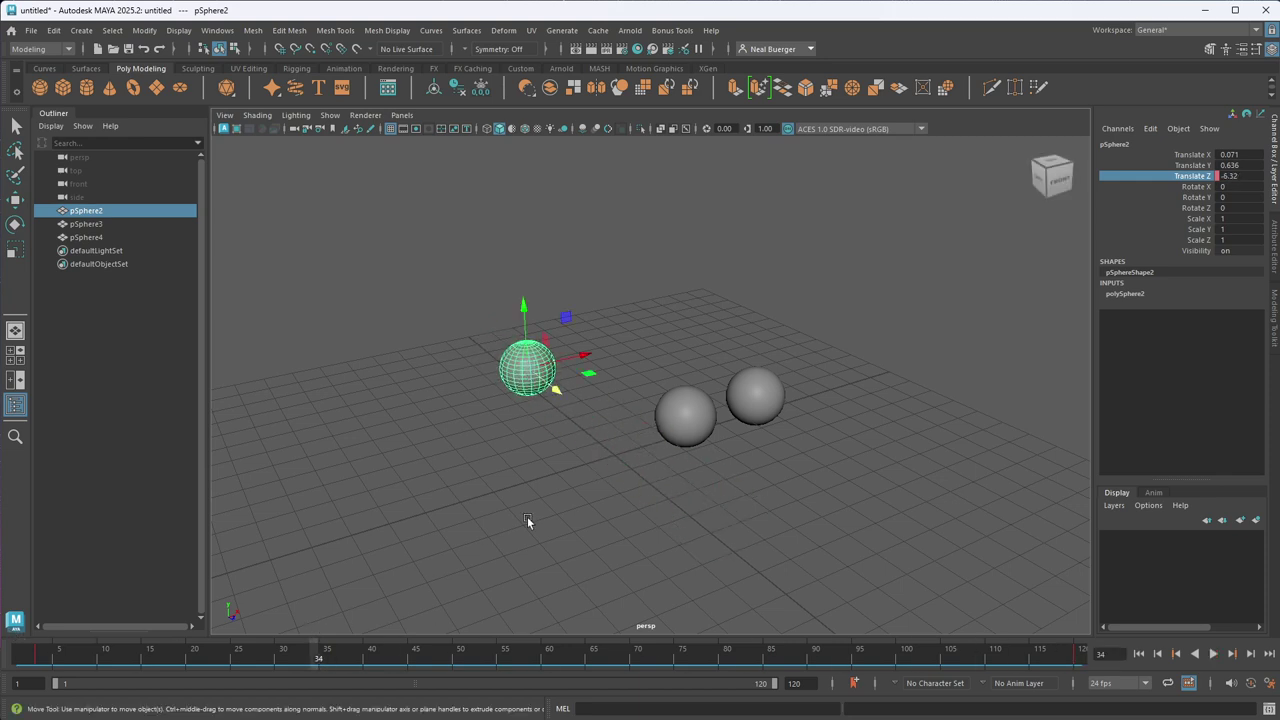
{"action": "left_click_drag", "start_coordinate": [527, 516], "coordinate": [610, 515], "text": "alt"}
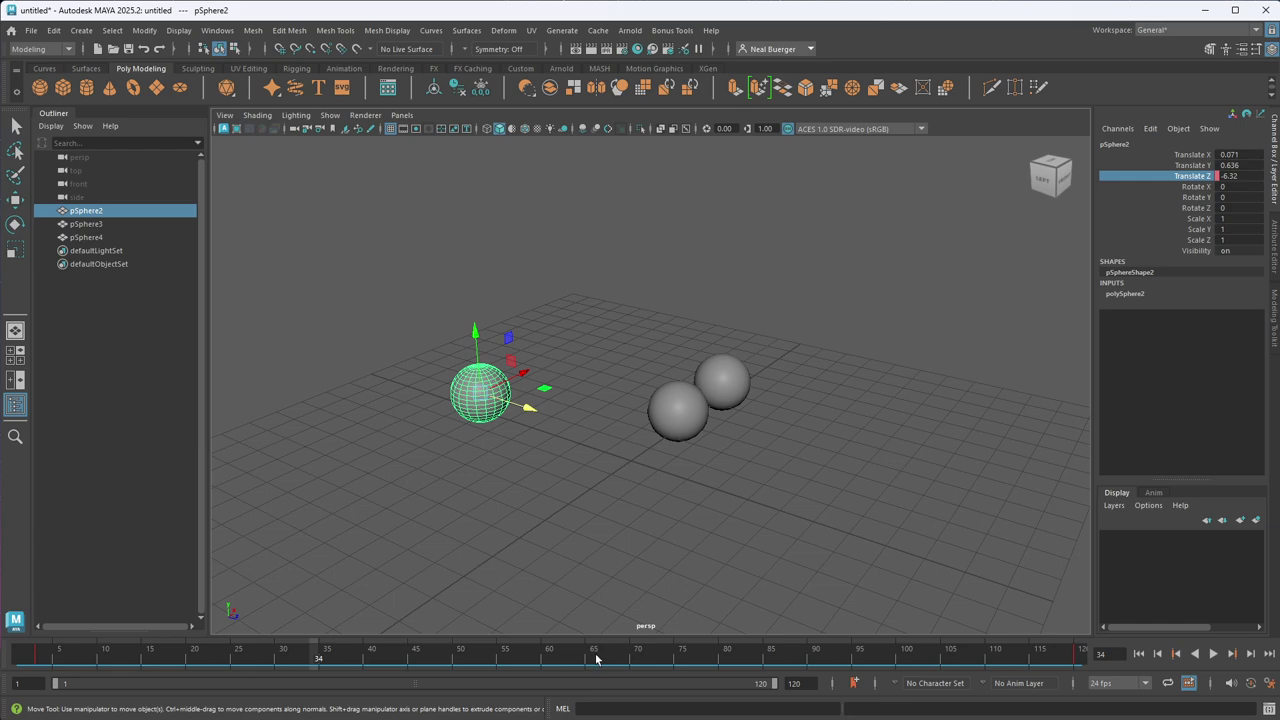
{"action": "left_click", "coordinate": [1213, 654]}
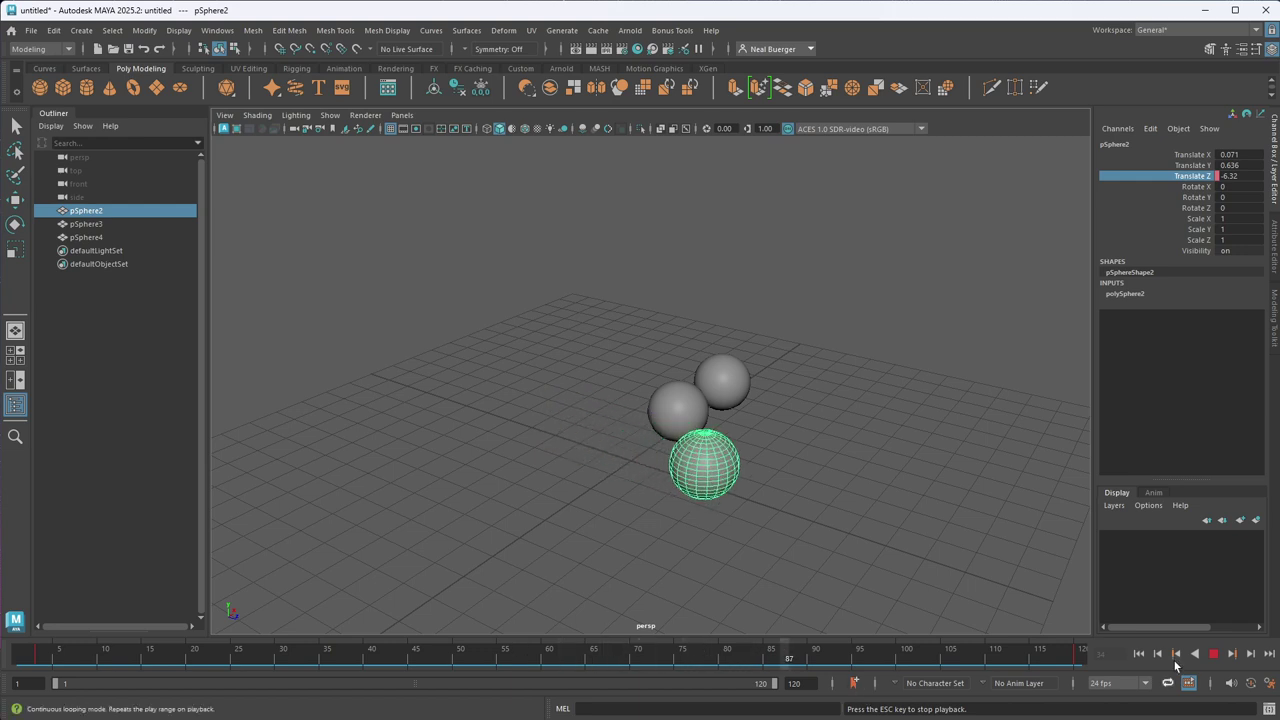
{"action": "right_click", "coordinate": [1025, 651]}
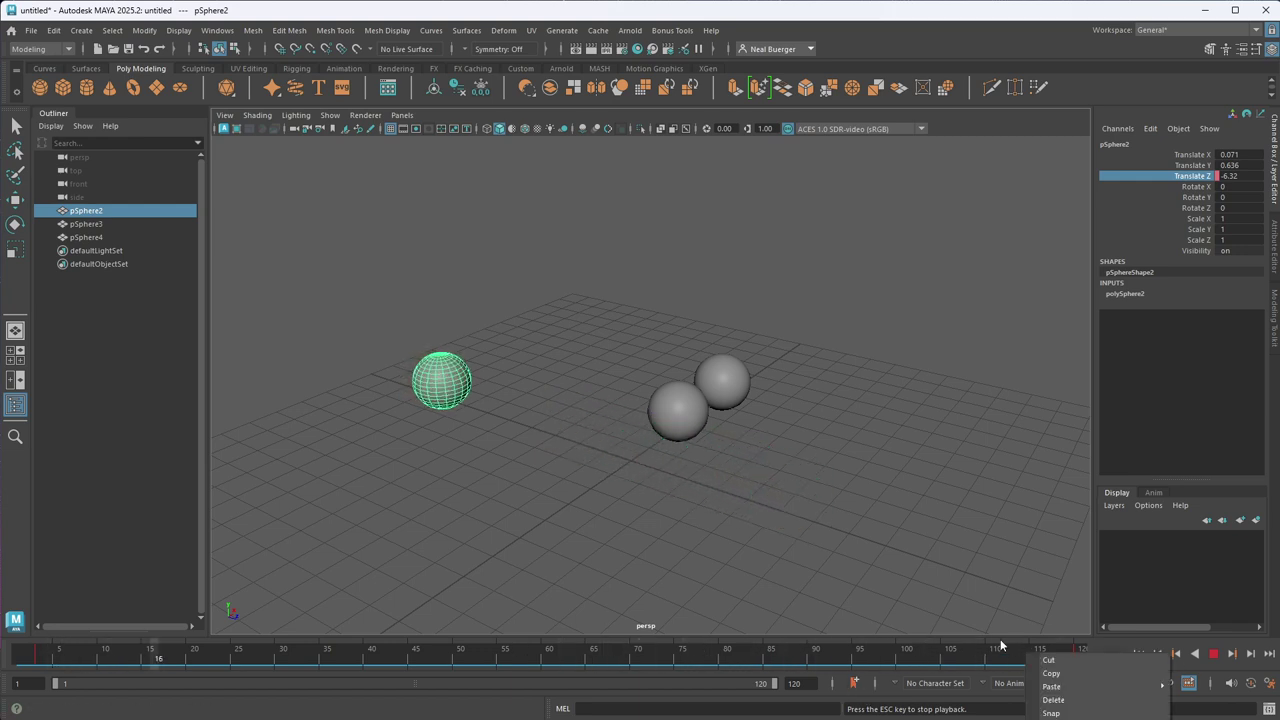
{"action": "left_click", "coordinate": [1000, 639]}
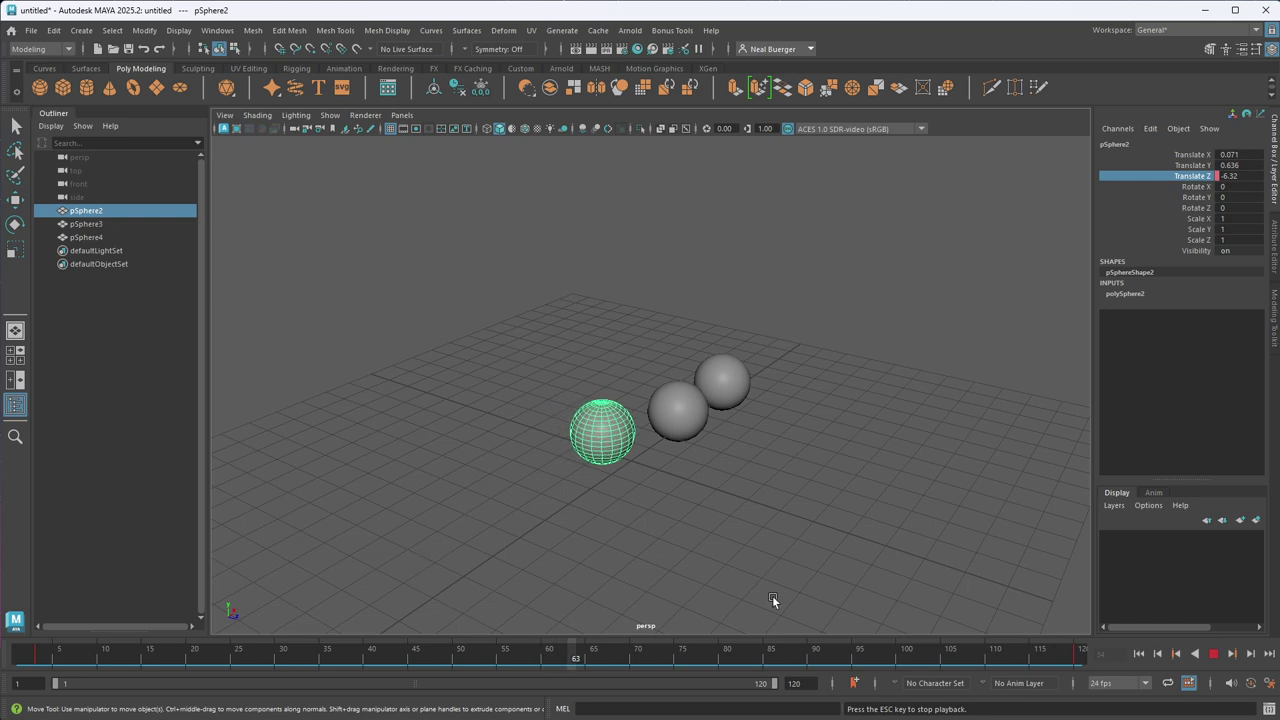
{"action": "left_click", "coordinate": [1212, 655]}
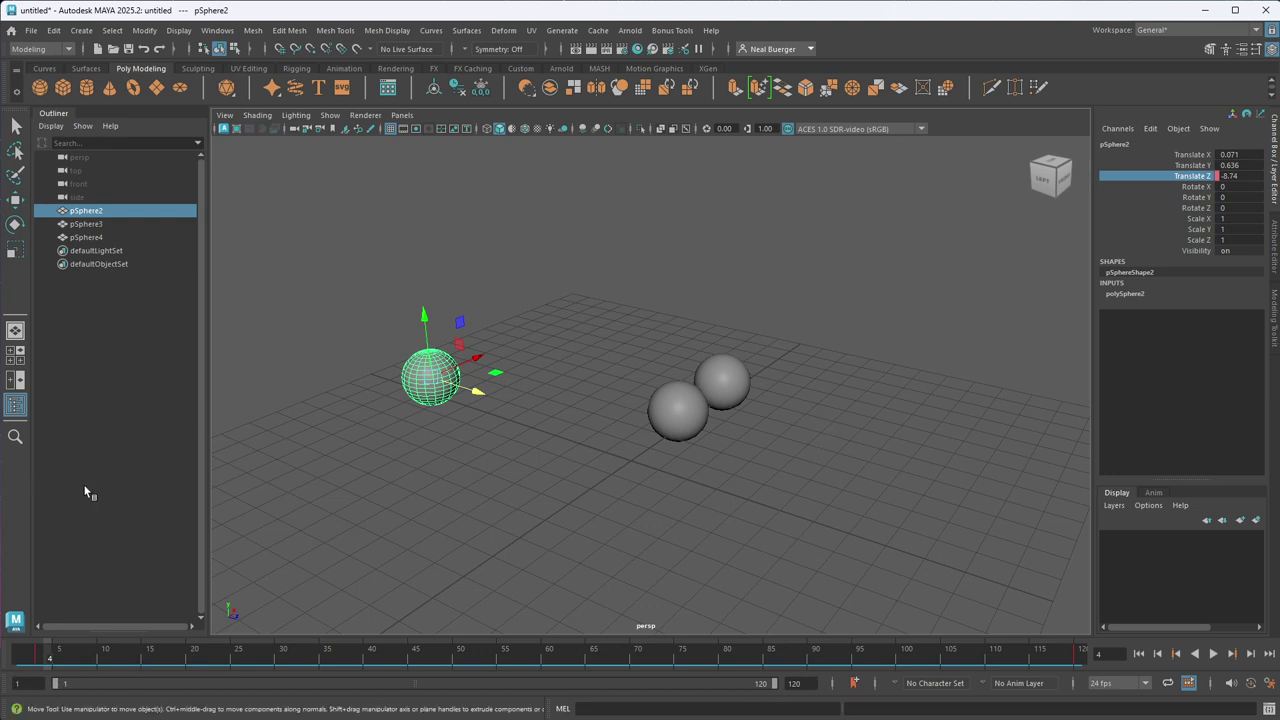
- Set the animation end frame to 2400 and extend the visible playback range to the full length
{"action": "left_click", "coordinate": [812, 683]}
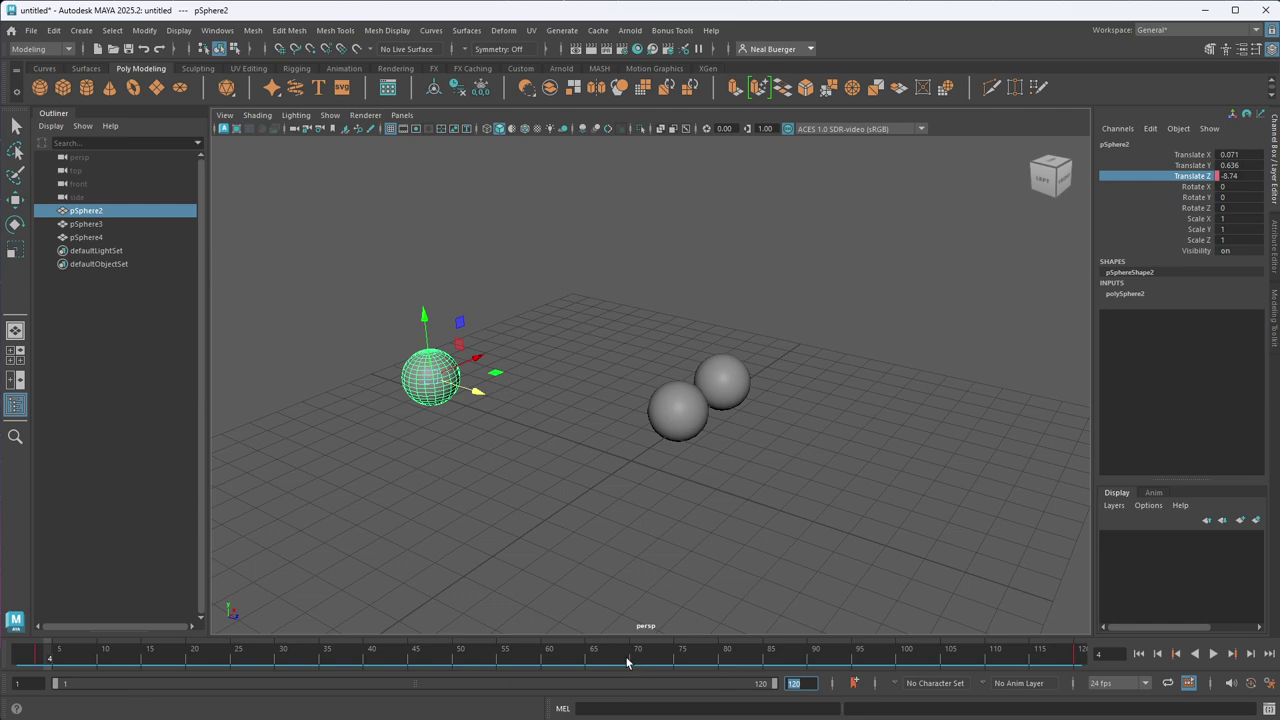
{"action": "type", "text": "2400"}
{"action": "key", "text": "Return"}
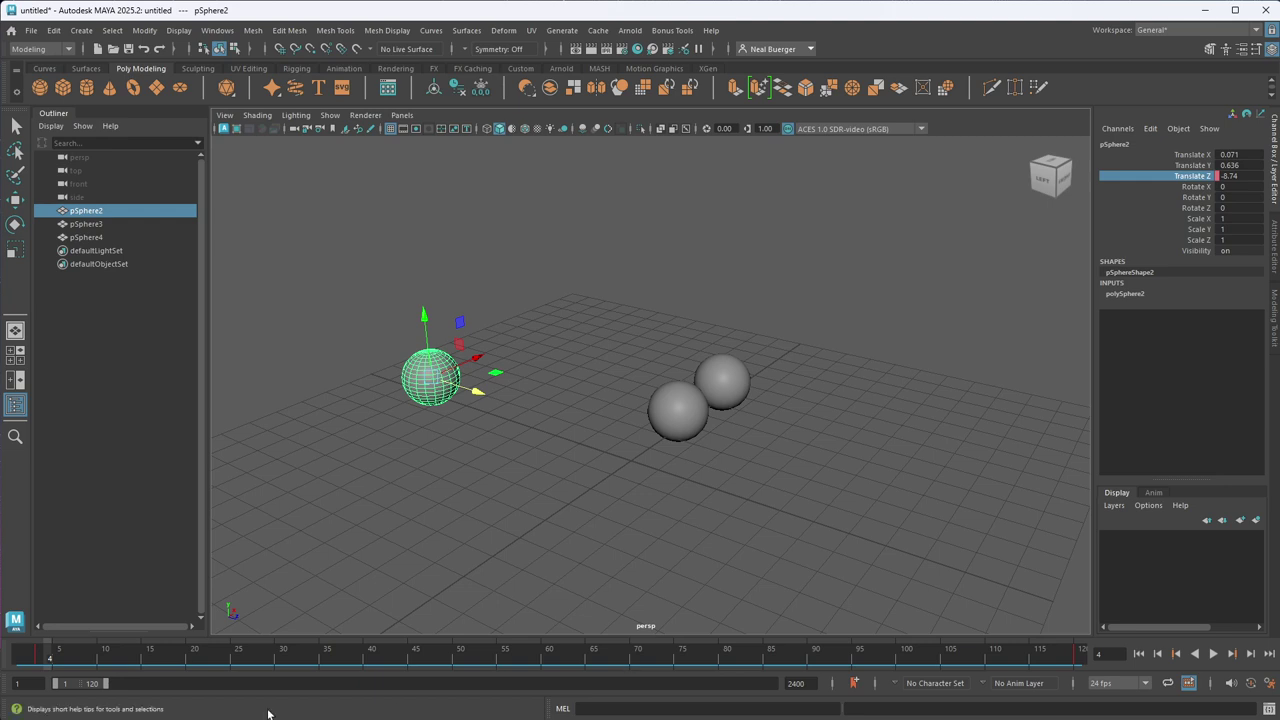
{"action": "left_click_drag", "start_coordinate": [105, 683], "coordinate": [848, 688]}
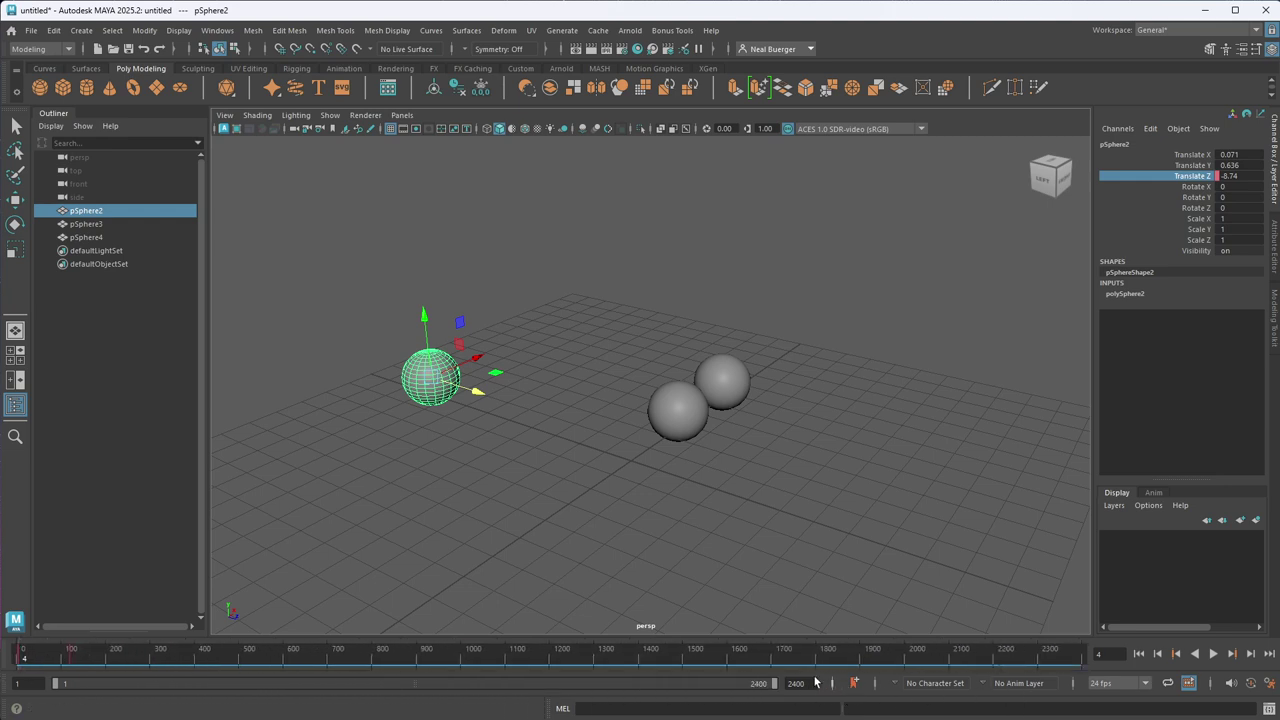
- Play the animation over the extended range, stop playback, and clear the selection
{"action": "key", "text": "alt+v"}
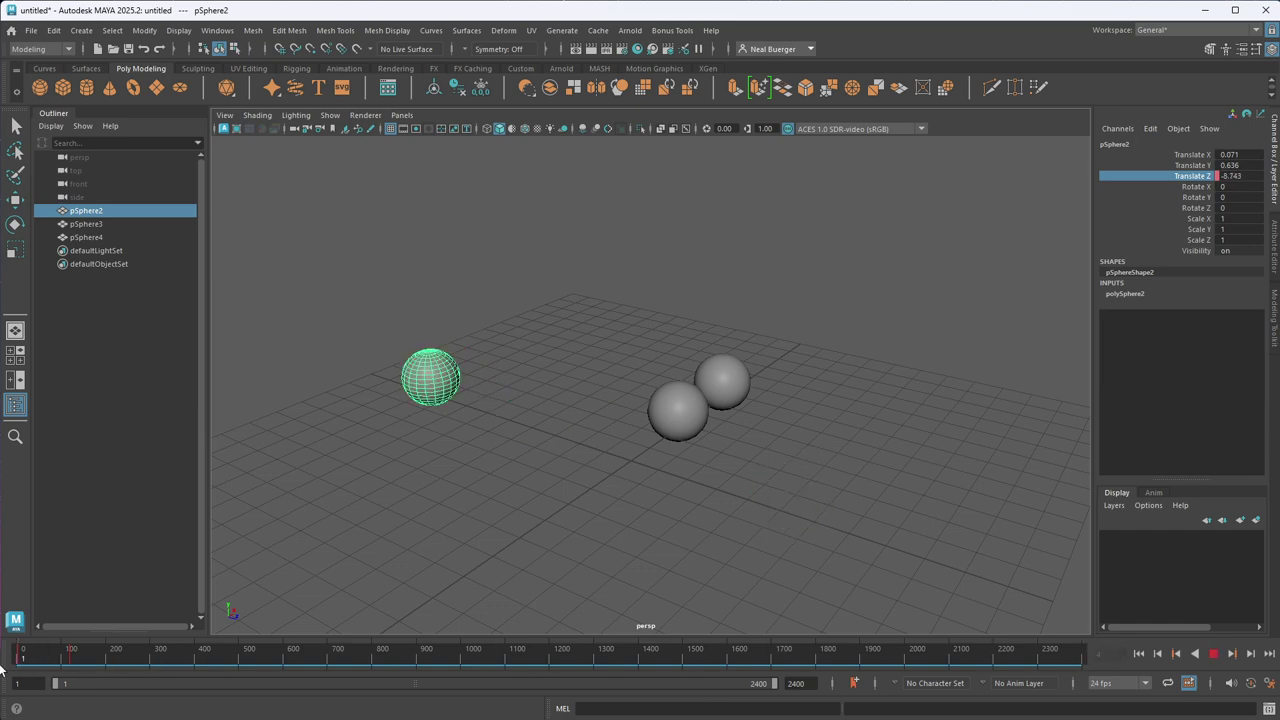
{"action": "key", "text": "alt+v"}
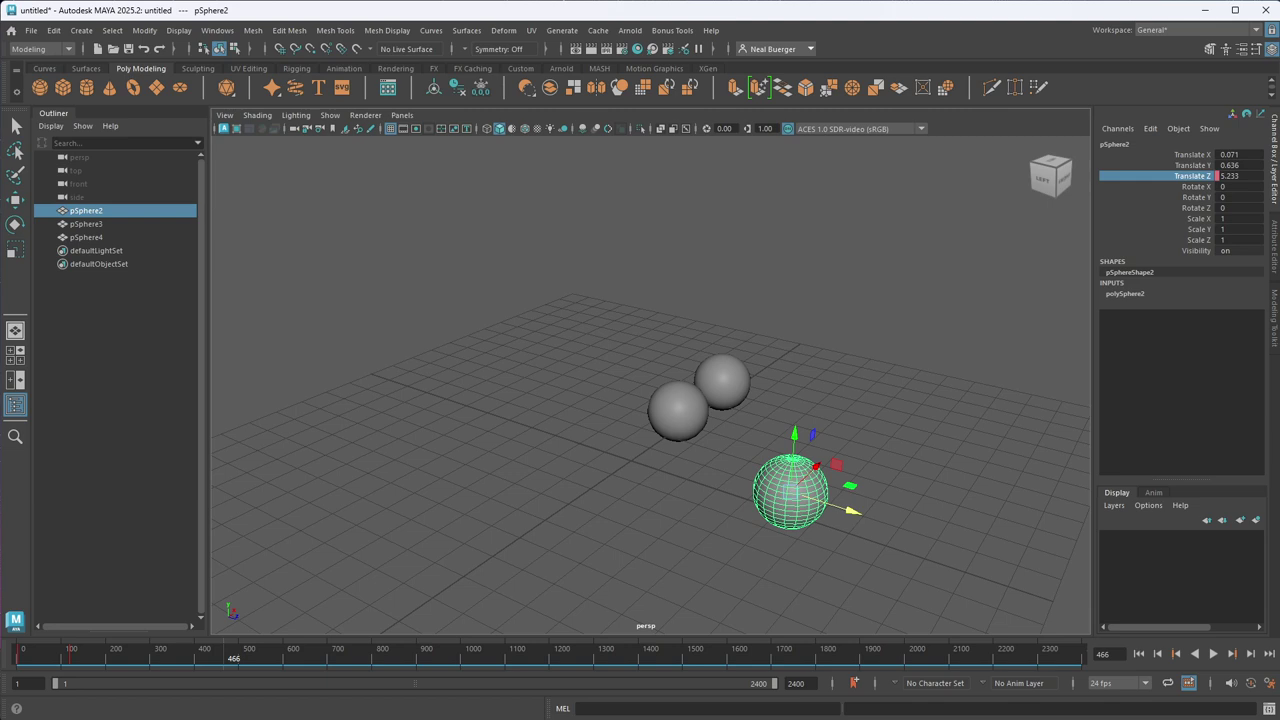
{"action": "left_click", "coordinate": [998, 570]}
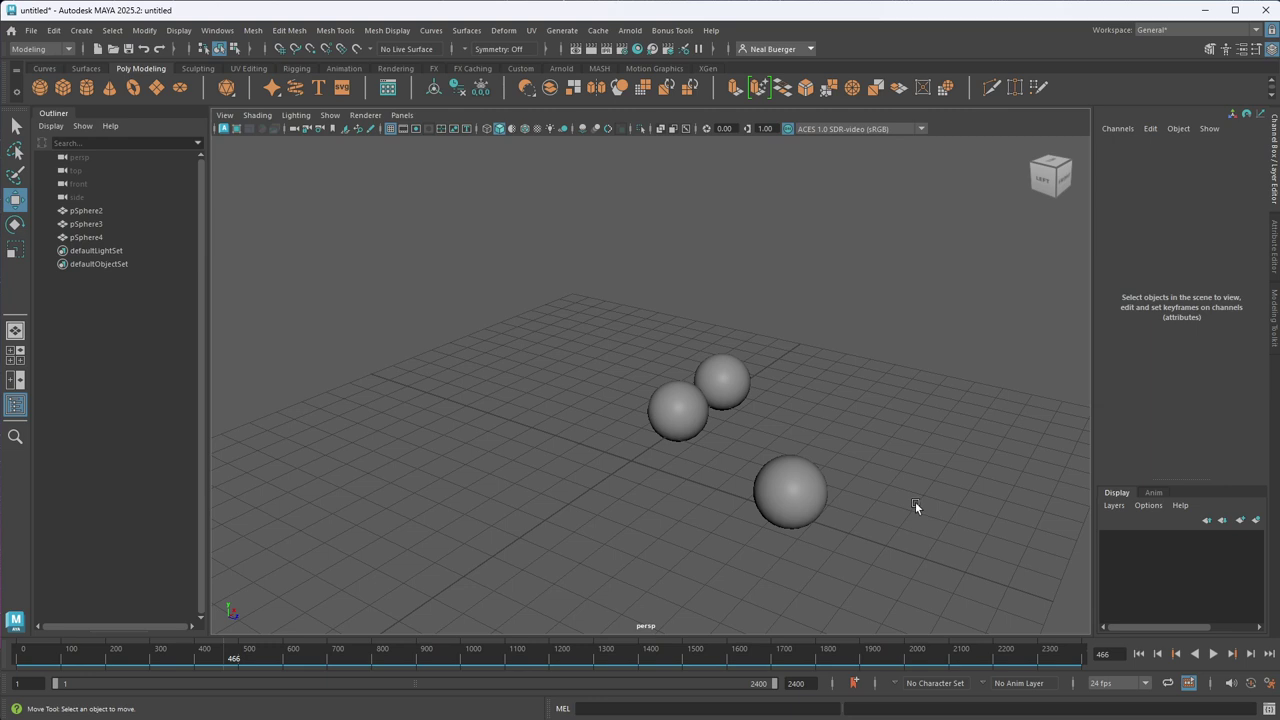
- Demonstrate orbiting, zooming and panning the perspective view around the three spheres
{"action": "left_click_drag", "start_coordinate": [834, 397], "coordinate": [768, 418], "text": "alt"}
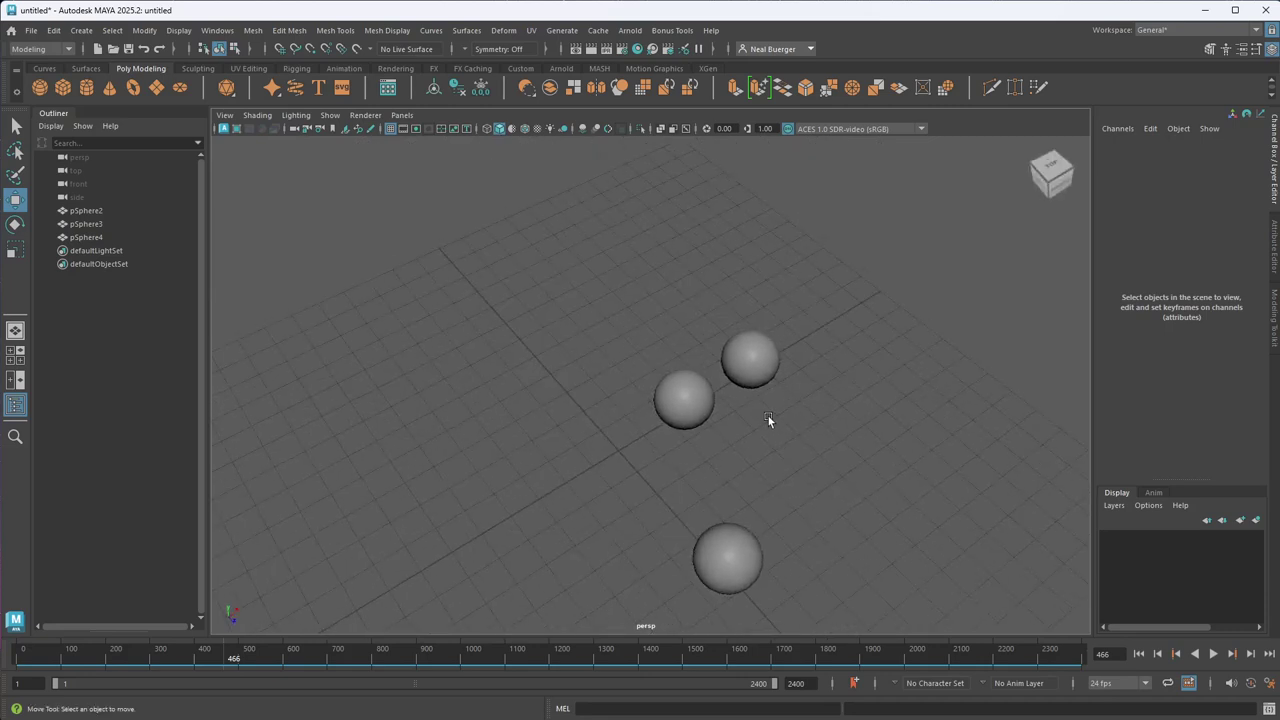
{"action": "left_click_drag", "start_coordinate": [792, 466], "coordinate": [800, 397], "text": "alt"}
{"action": "right_click_drag", "start_coordinate": [799, 390], "coordinate": [664, 426], "text": "alt"}
{"action": "middle_click_drag", "start_coordinate": [664, 422], "coordinate": [652, 384], "text": "alt"}
{"action": "left_click_drag", "start_coordinate": [652, 384], "coordinate": [774, 405], "text": "alt"}
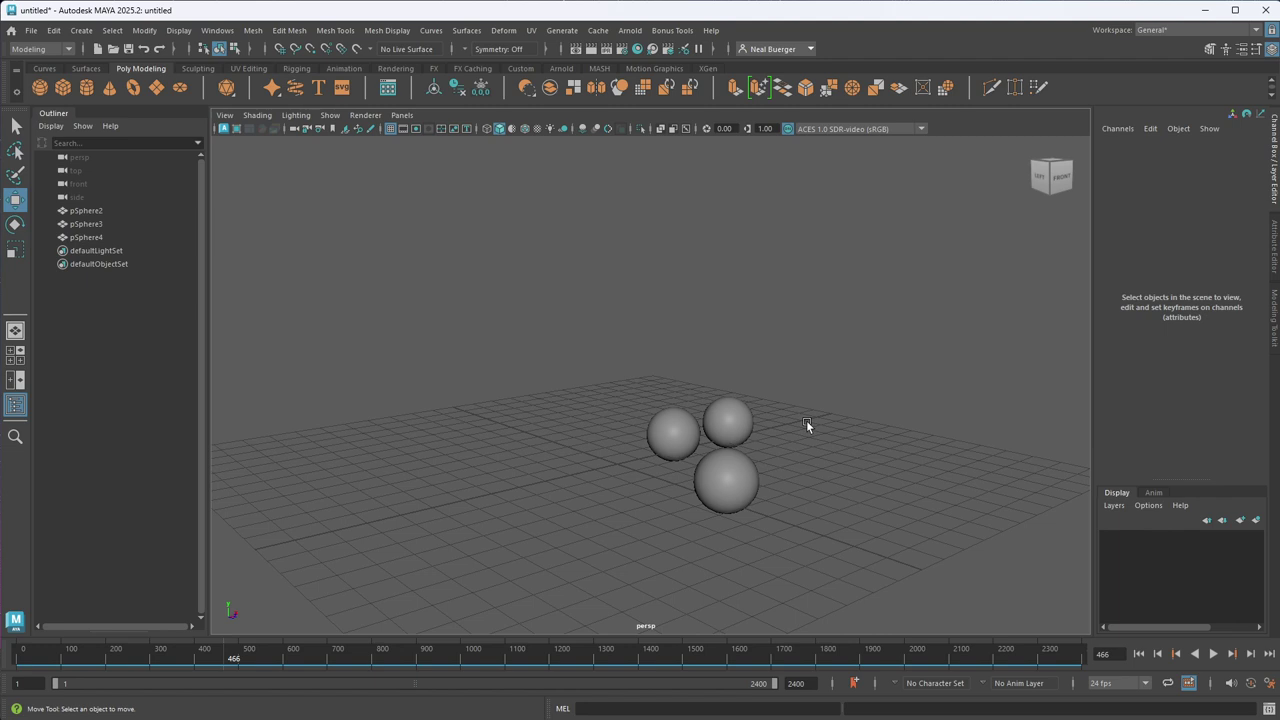
- Select pSphere4, frame it in the viewport, and frame all objects in the scene
{"action": "left_click", "coordinate": [740, 414]}
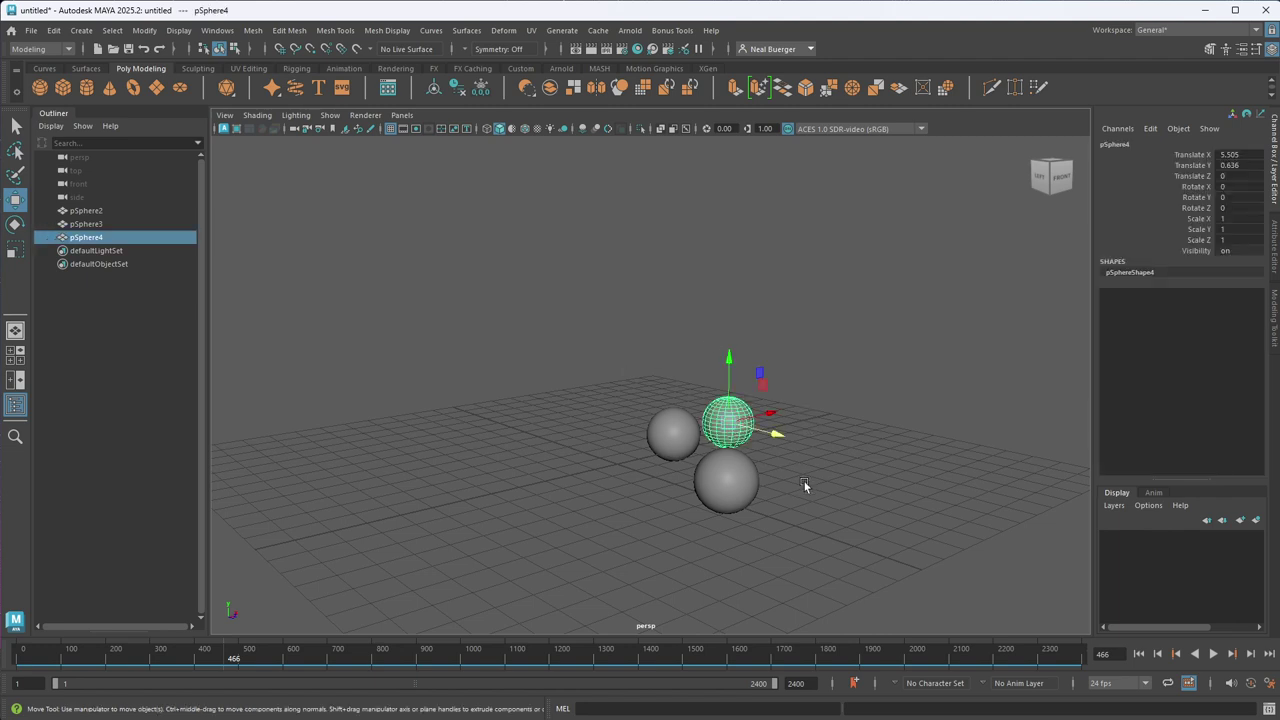
{"action": "key", "text": "f"}
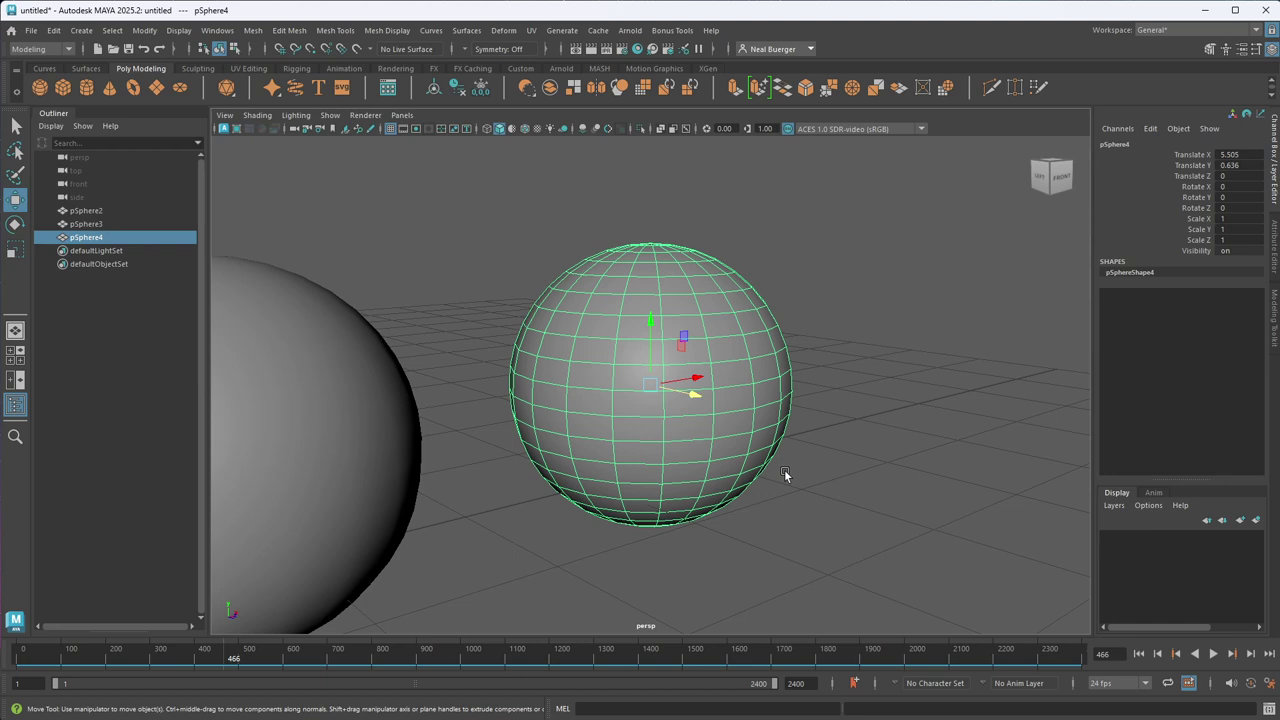
{"action": "key", "text": "a"}
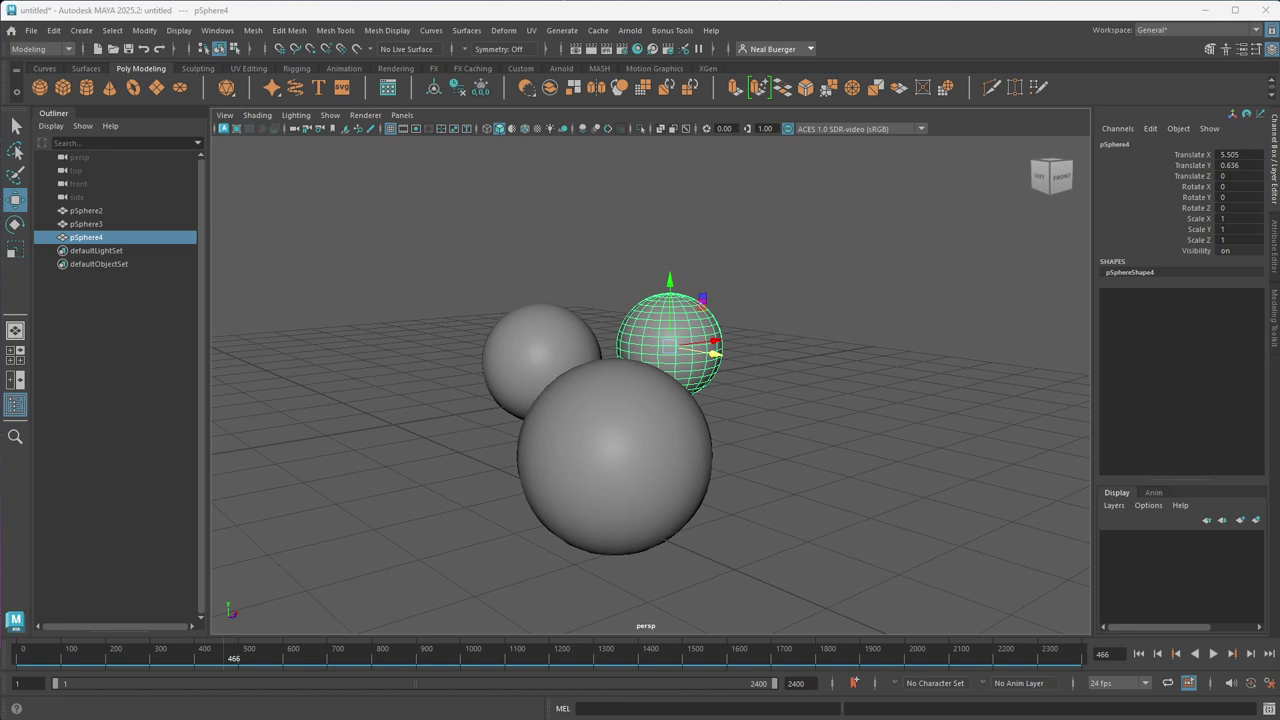
- Clear the selection and try the Modeling - Standard and Modeling - Expert workspaces
{"action": "left_click", "coordinate": [941, 415]}
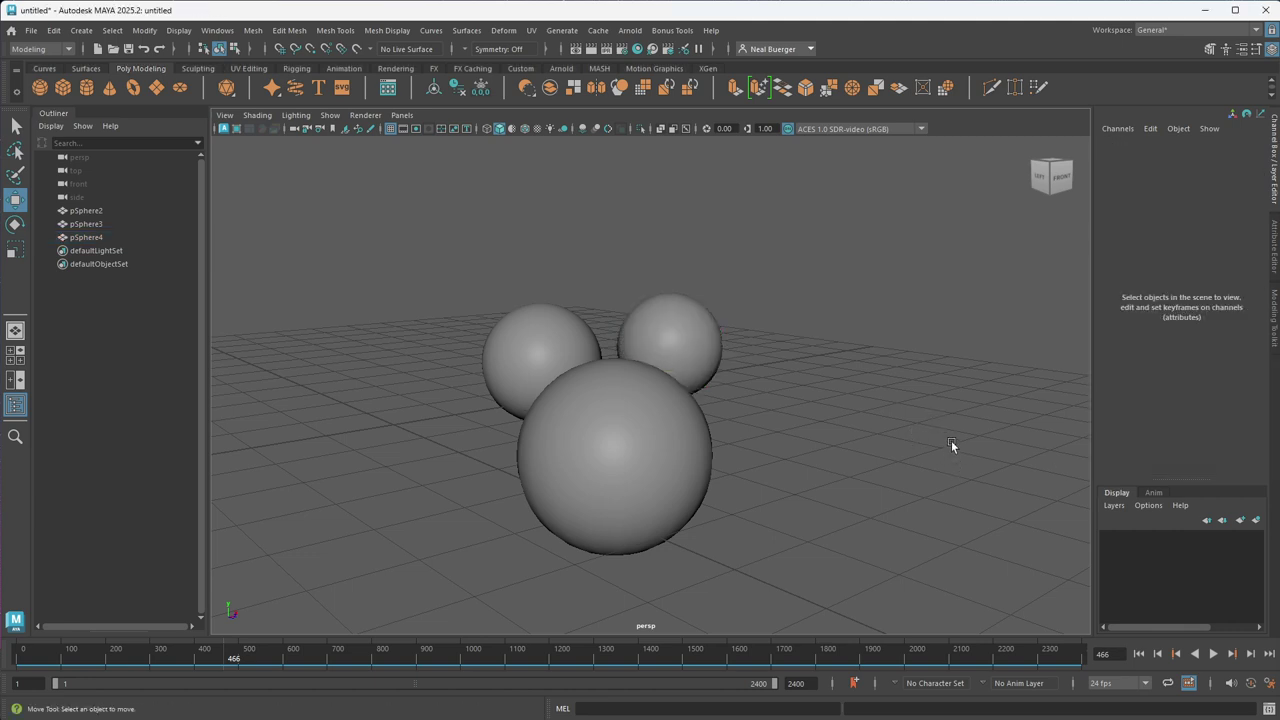
{"action": "left_click_drag", "start_coordinate": [951, 440], "coordinate": [820, 420], "text": "alt"}
{"action": "scroll", "coordinate": [871, 415], "scroll_direction": "down", "scroll_amount": 3}
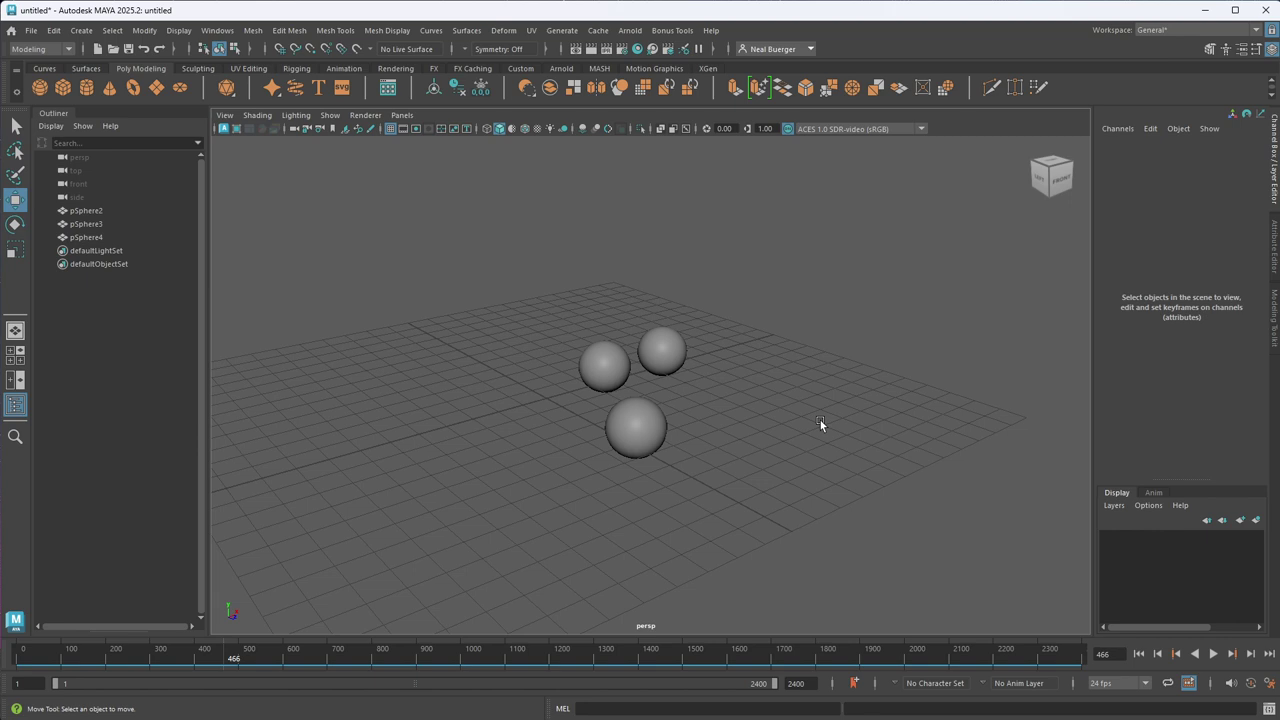
{"action": "left_click_drag", "start_coordinate": [820, 420], "coordinate": [803, 409], "text": "alt"}
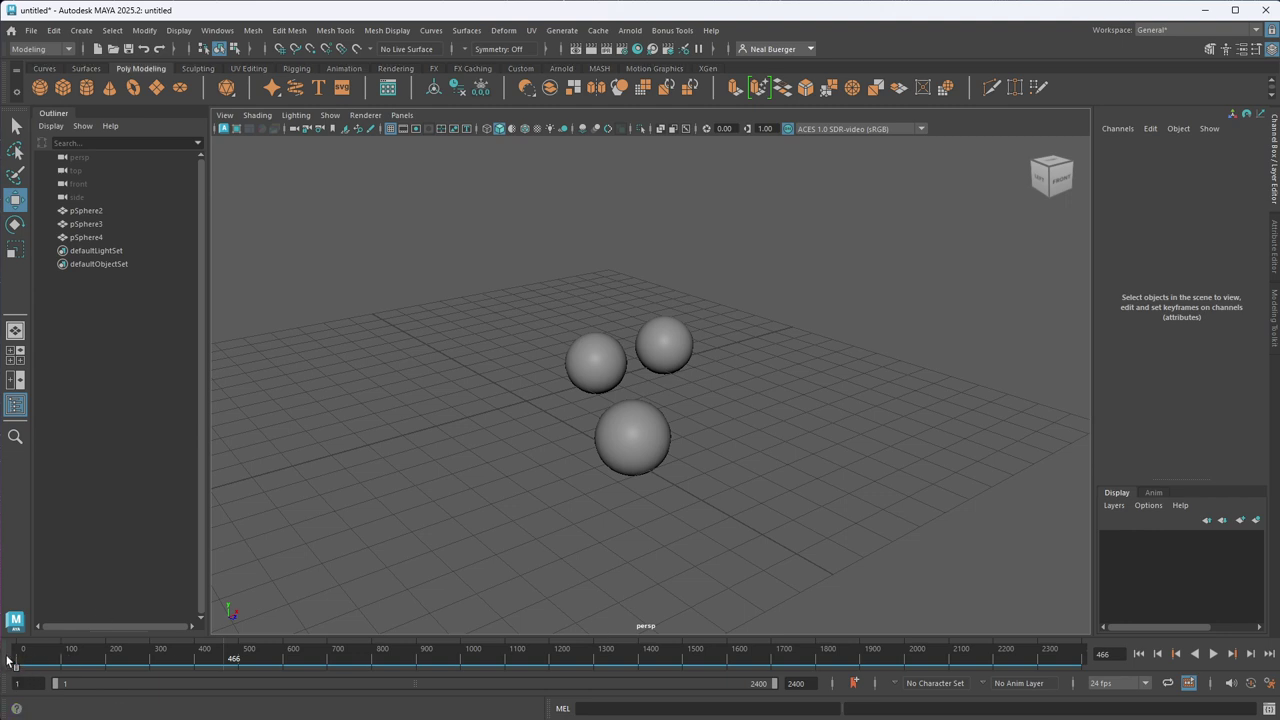
{"action": "left_click", "coordinate": [1145, 31]}
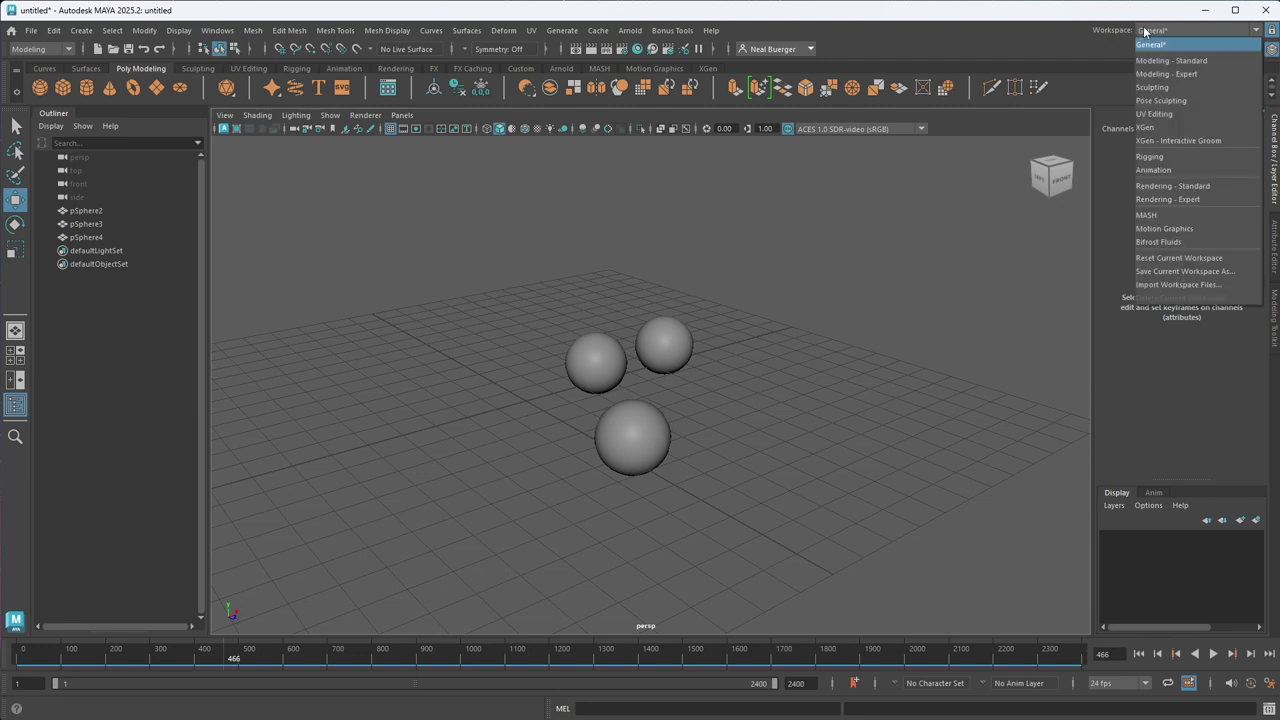
{"action": "left_click", "coordinate": [1204, 58]}
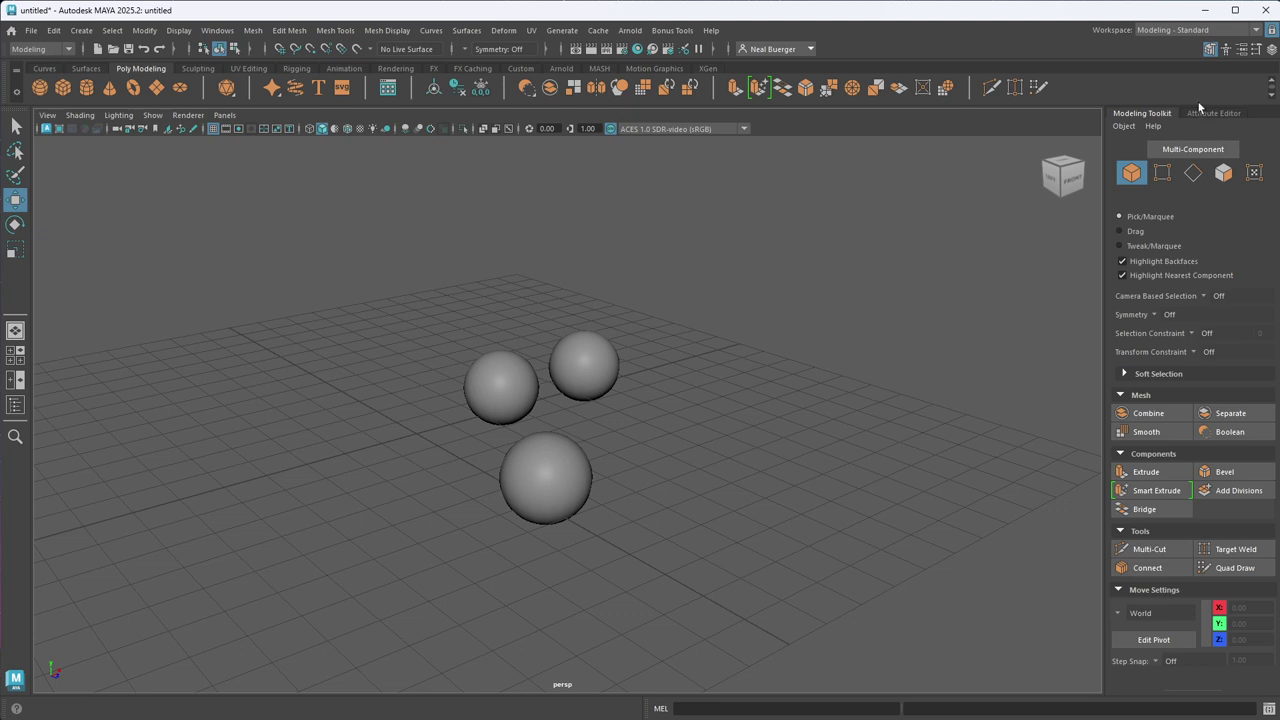
{"action": "left_click", "coordinate": [1200, 30]}
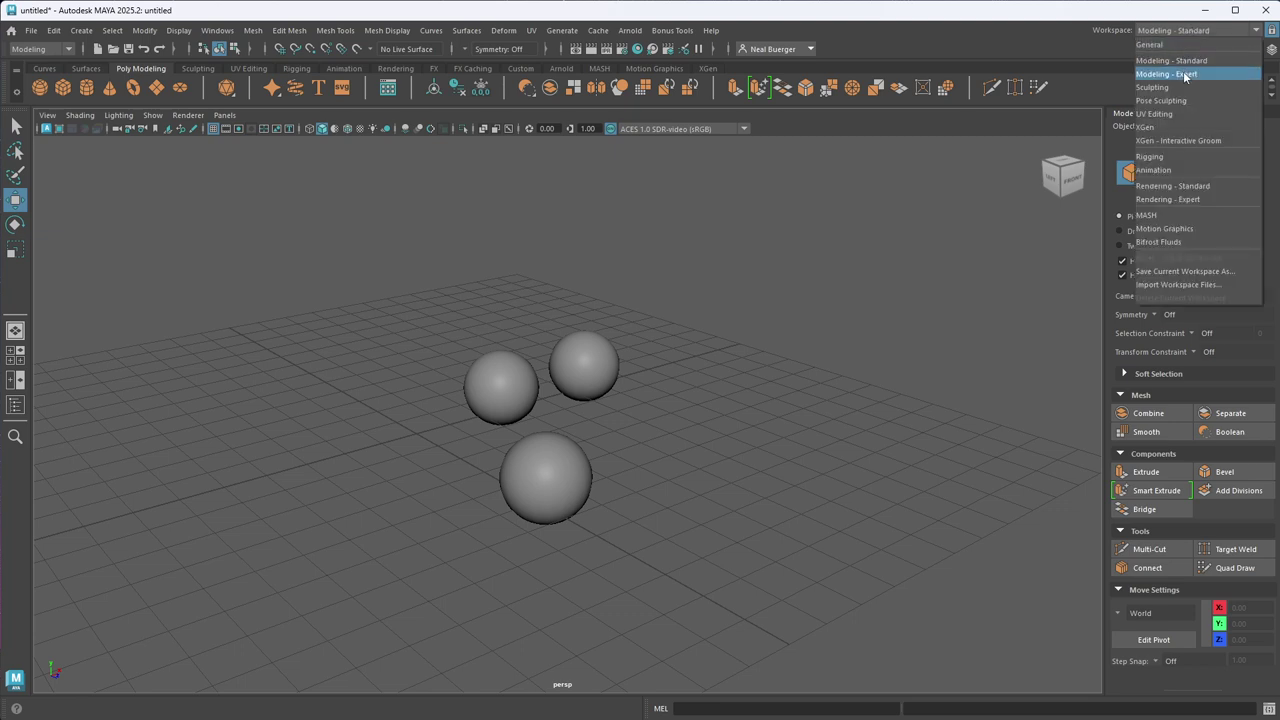
{"action": "left_click", "coordinate": [1185, 75]}
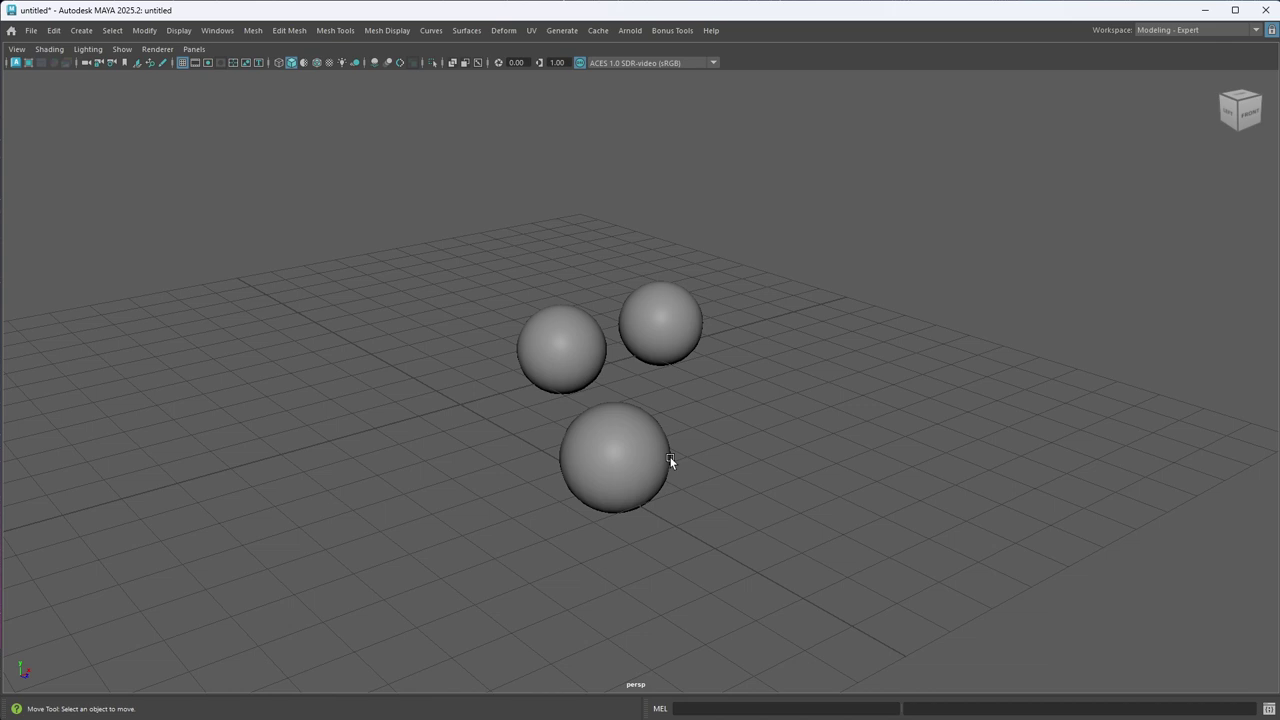
- Delete the three spheres from the scene, and create and remove a polygon plane
{"action": "left_click_drag", "start_coordinate": [443, 223], "coordinate": [745, 640]}
{"action": "key", "text": "Delete"}
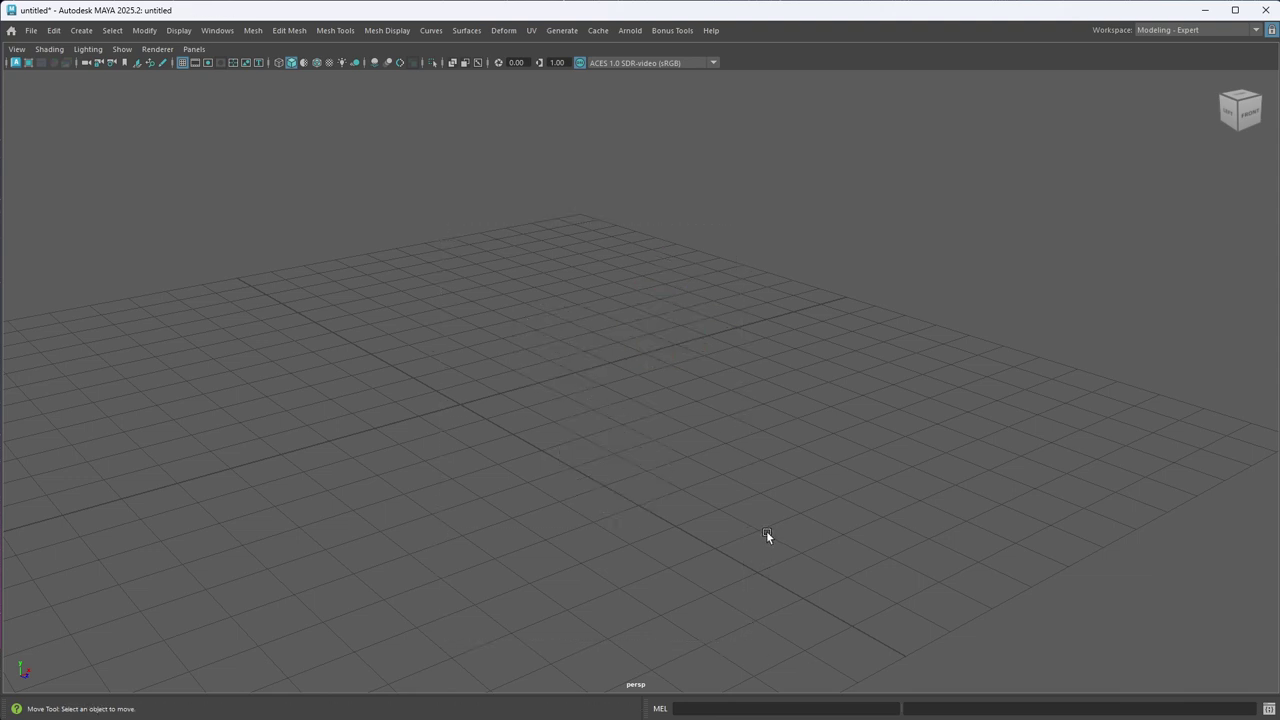
{"action": "right_click_drag", "start_coordinate": [572, 214], "coordinate": [503, 214], "text": "shift"}
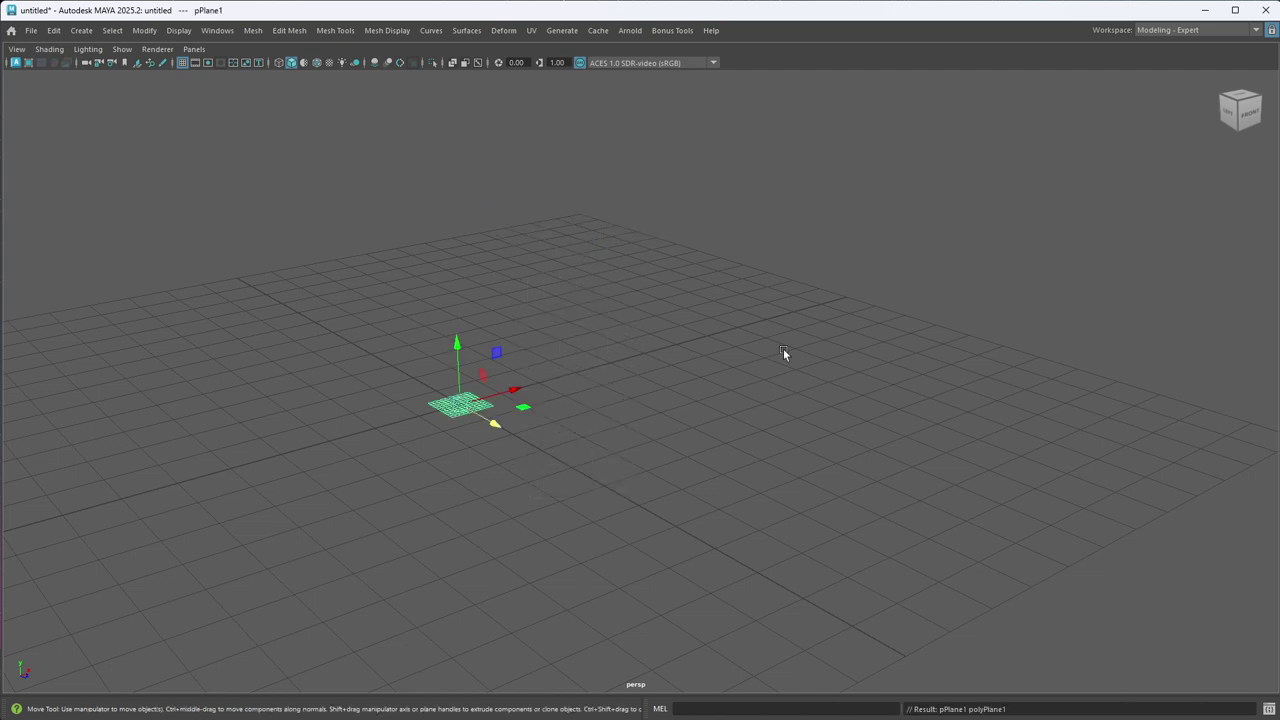
{"action": "key", "text": "Delete"}
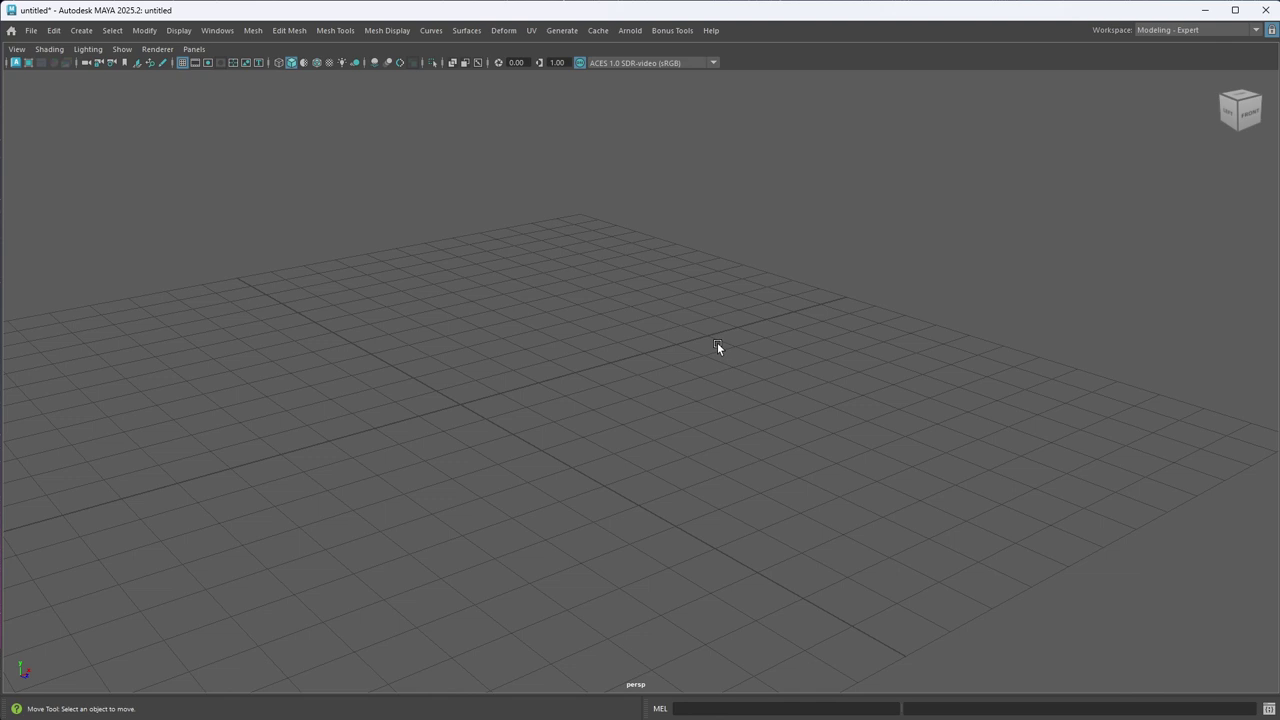
- Create a polygon sphere at the origin and select a single face on its side in face mode
{"action": "right_click_drag", "start_coordinate": [592, 331], "coordinate": [386, 441], "text": "shift"}
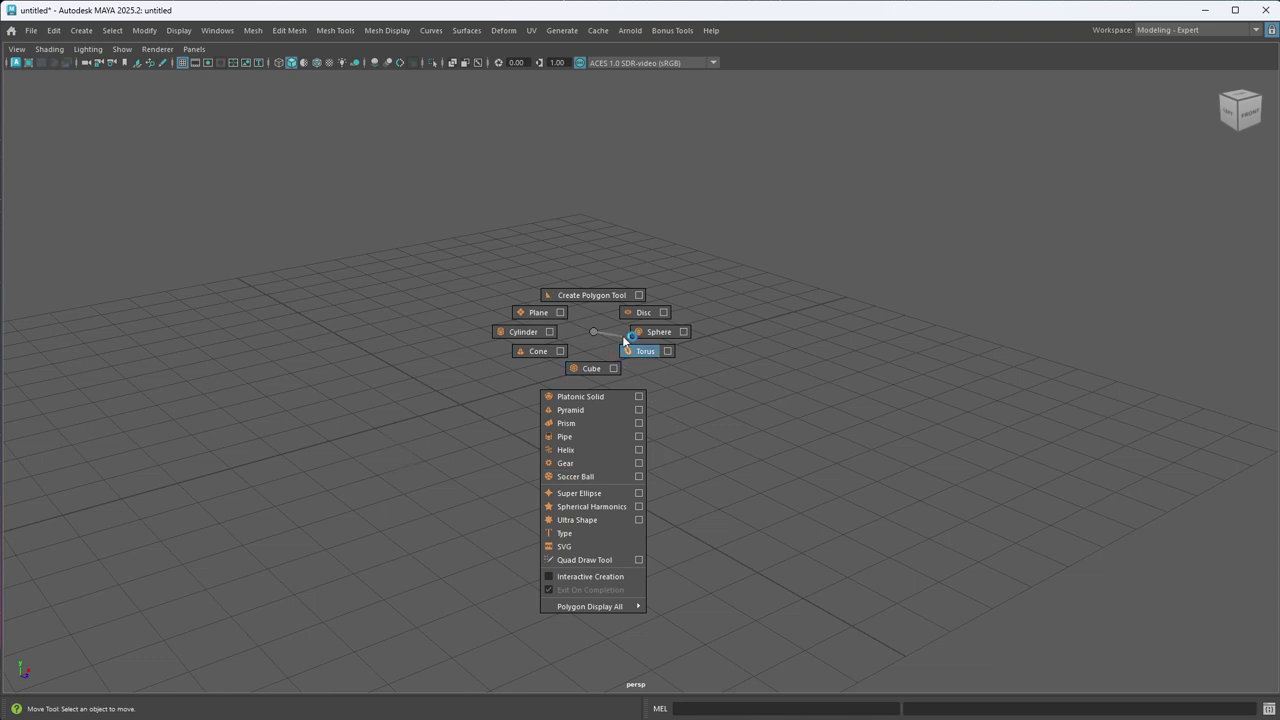
{"action": "right_click_drag", "start_coordinate": [622, 335], "coordinate": [654, 344], "text": "shift"}
{"action": "right_click", "coordinate": [476, 384]}
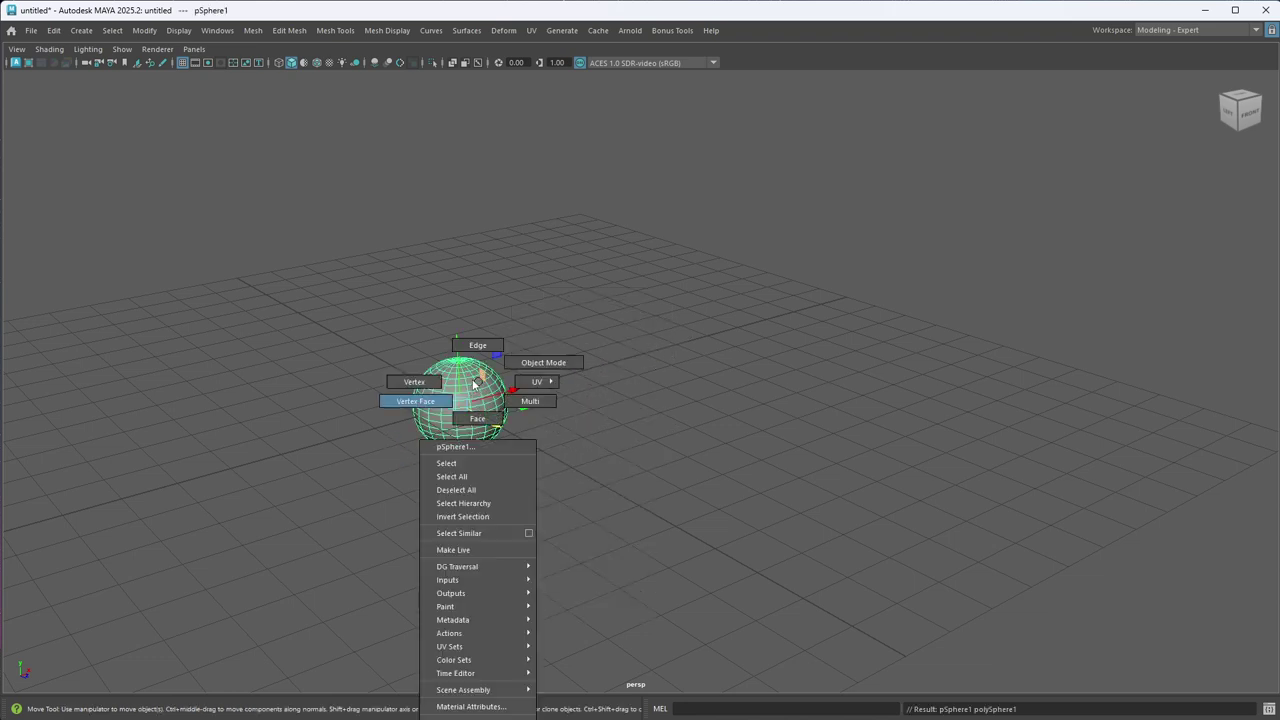
{"action": "right_click_drag", "start_coordinate": [476, 384], "coordinate": [525, 258]}
{"action": "scroll", "coordinate": [490, 411], "scroll_direction": "up", "scroll_amount": 3}
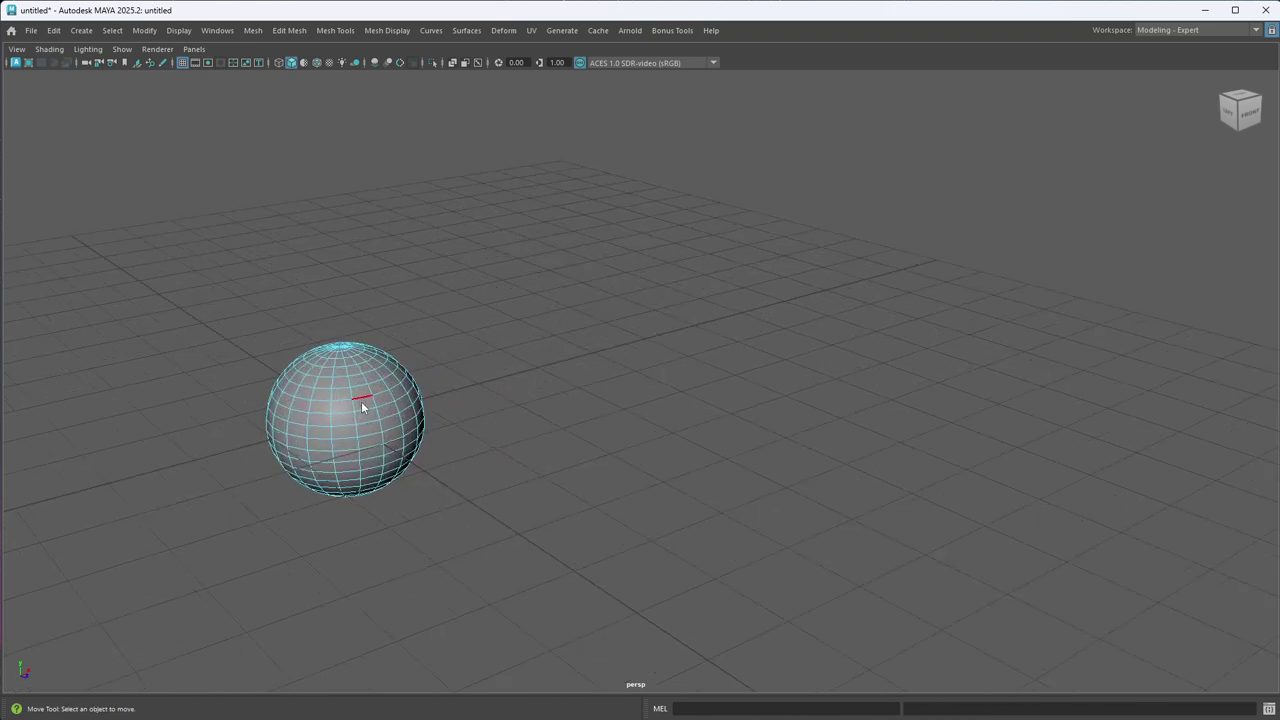
{"action": "right_click_drag", "start_coordinate": [361, 401], "coordinate": [362, 440]}
{"action": "left_click", "coordinate": [378, 409]}
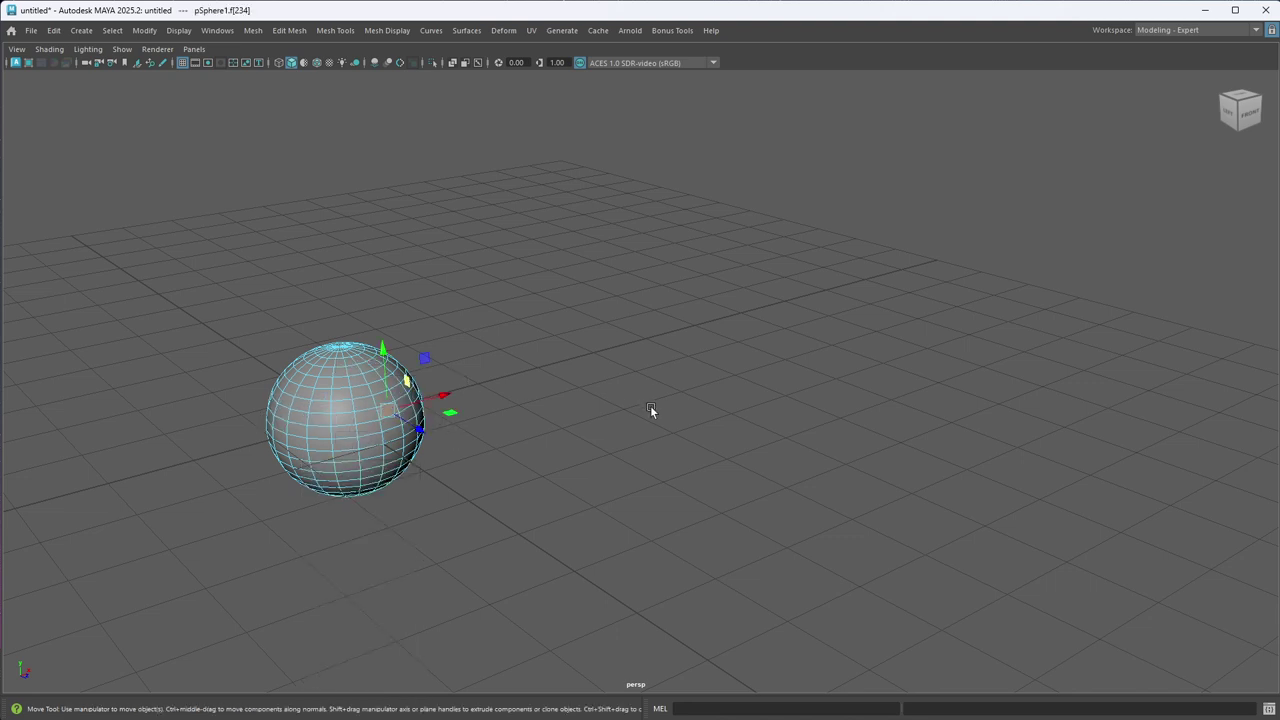
- Extrude the selected sphere face outward into a long bar and extrude its end again to add a short segment
{"action": "key", "text": "f"}
{"action": "scroll", "coordinate": [800, 382], "scroll_direction": "down", "scroll_amount": 3}
{"action": "scroll", "coordinate": [819, 374], "scroll_direction": "down", "scroll_amount": 3}
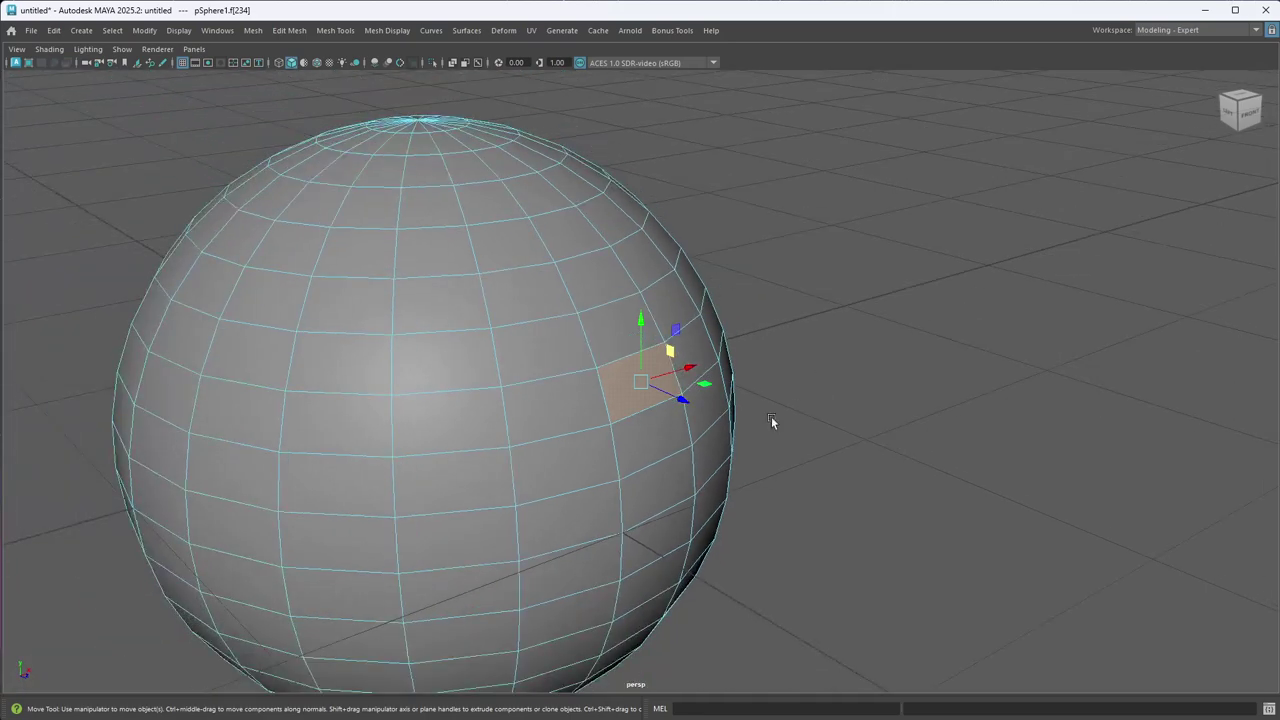
{"action": "left_click_drag", "start_coordinate": [681, 401], "coordinate": [1120, 509], "text": "shift"}
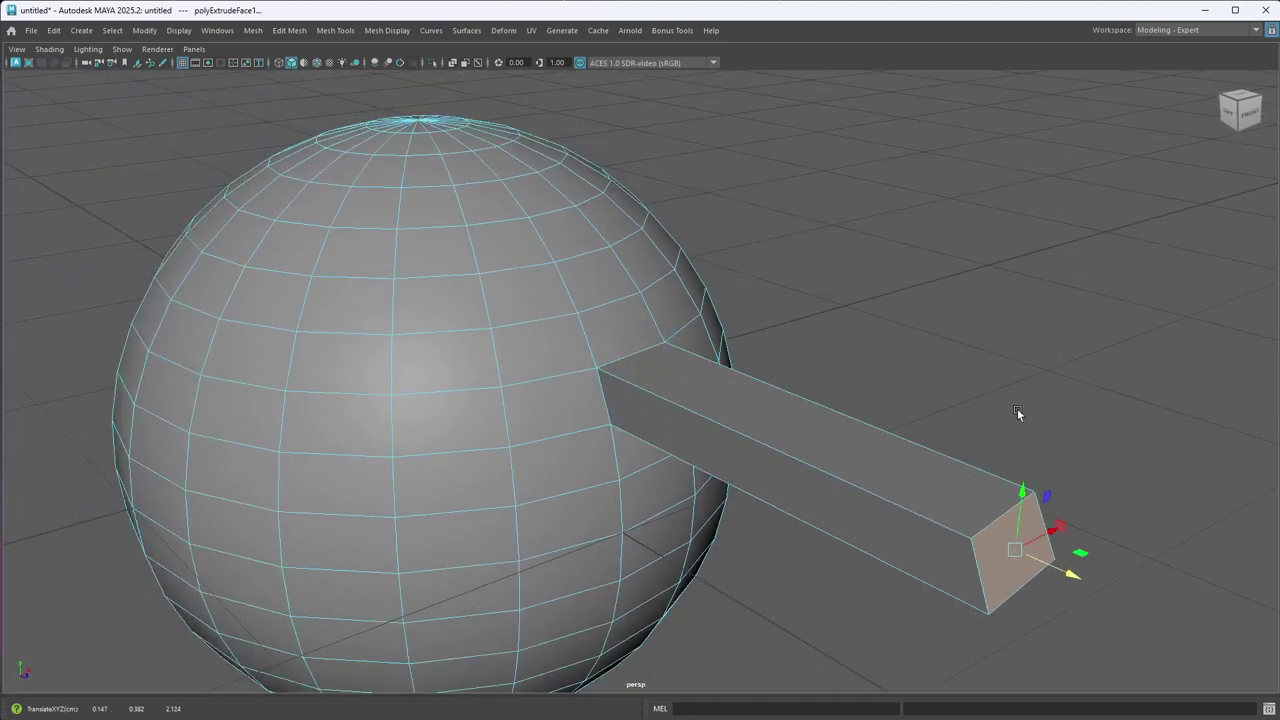
{"action": "left_click_drag", "start_coordinate": [1017, 410], "coordinate": [1013, 414], "text": "alt"}
{"action": "mouse_move", "coordinate": [1052, 572]}
{"action": "left_mouse_down", "text": "shift"}
{"action": "mouse_move", "coordinate": [928, 516]}
{"action": "mouse_move", "coordinate": [1071, 563]}
{"action": "left_mouse_up", "text": "shift"}
- Extrude the end segment's upper face upward, and delete the whole sphere in object mode
{"action": "left_click", "coordinate": [943, 480]}
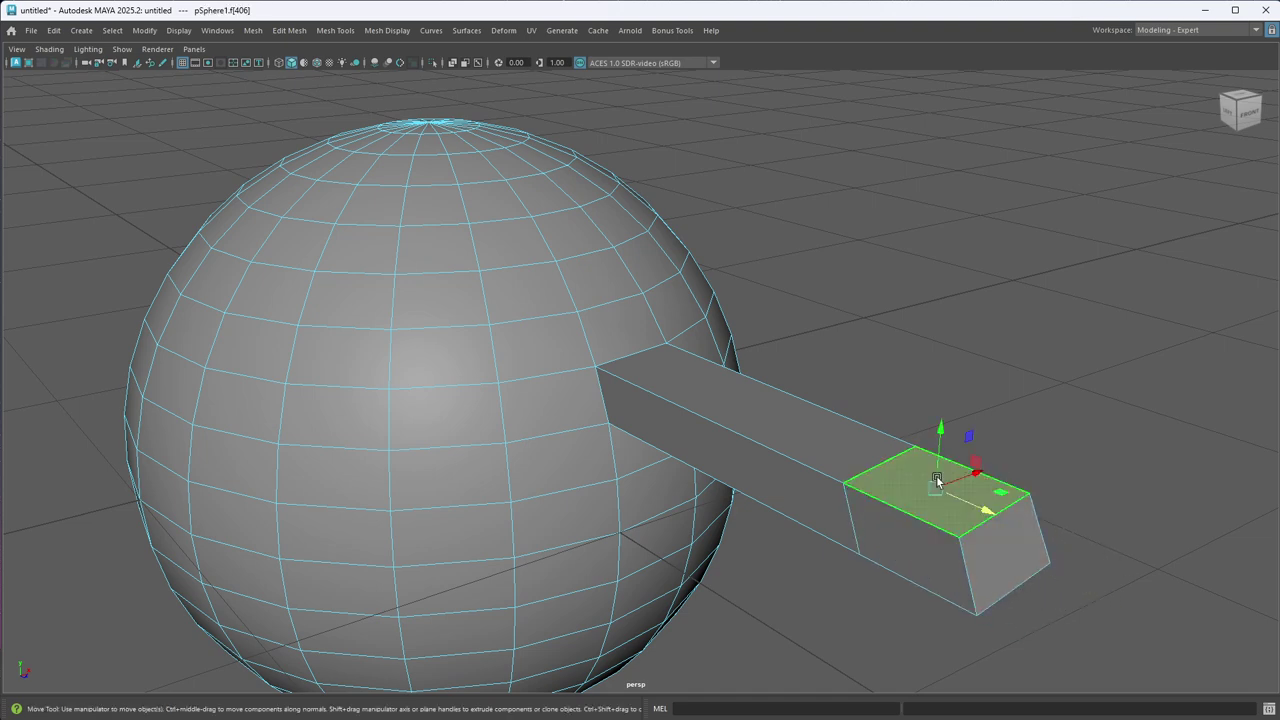
{"action": "left_click_drag", "start_coordinate": [943, 457], "coordinate": [945, 183], "text": "shift"}
{"action": "left_click_drag", "start_coordinate": [863, 420], "coordinate": [951, 411], "text": "alt"}
{"action": "right_click_drag", "start_coordinate": [506, 408], "coordinate": [815, 172]}
{"action": "left_click", "coordinate": [686, 365]}
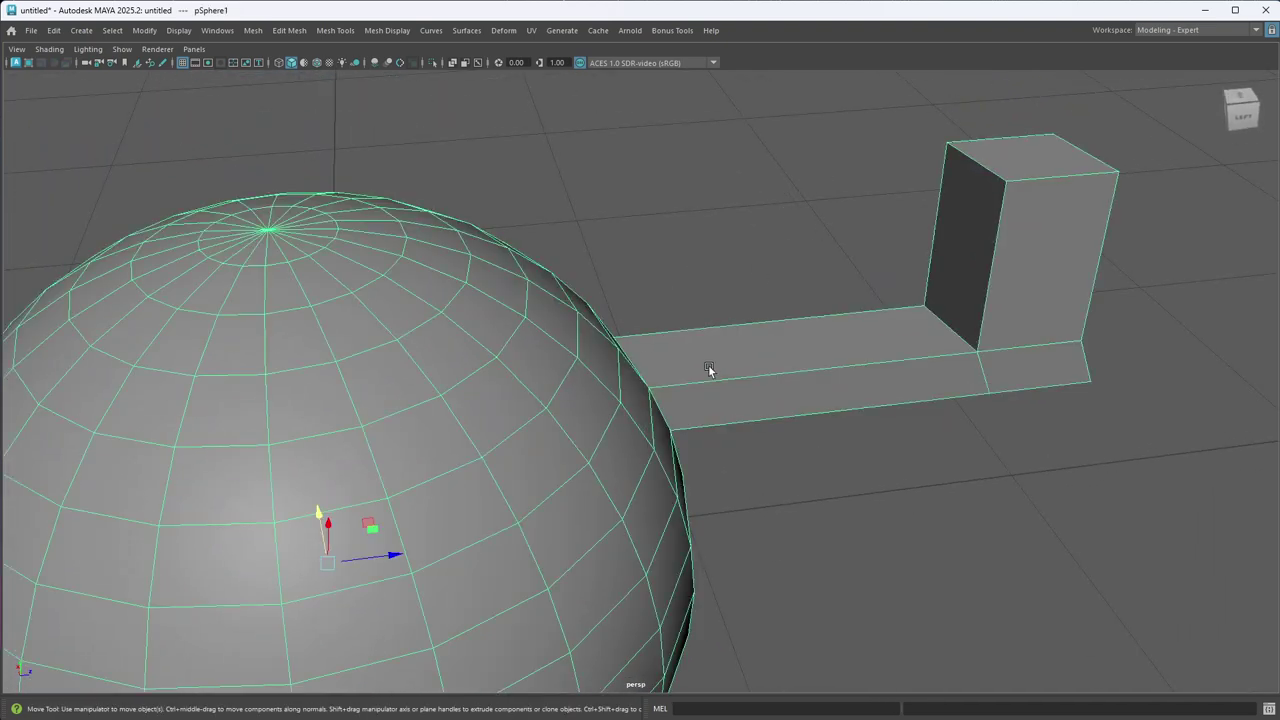
{"action": "key", "text": "Delete"}
{"action": "key", "text": "f"}
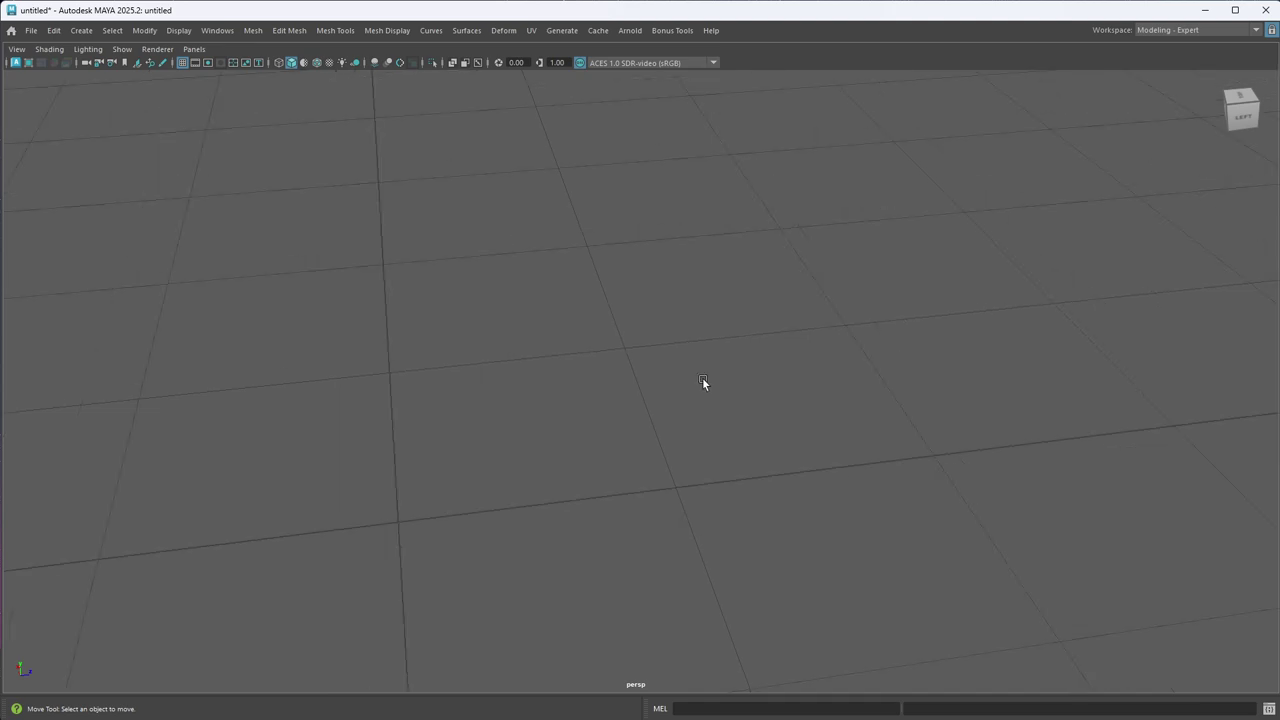
- Switch back to the General workspace and bring the whole grid into the perspective view
{"action": "left_click", "coordinate": [1201, 31]}
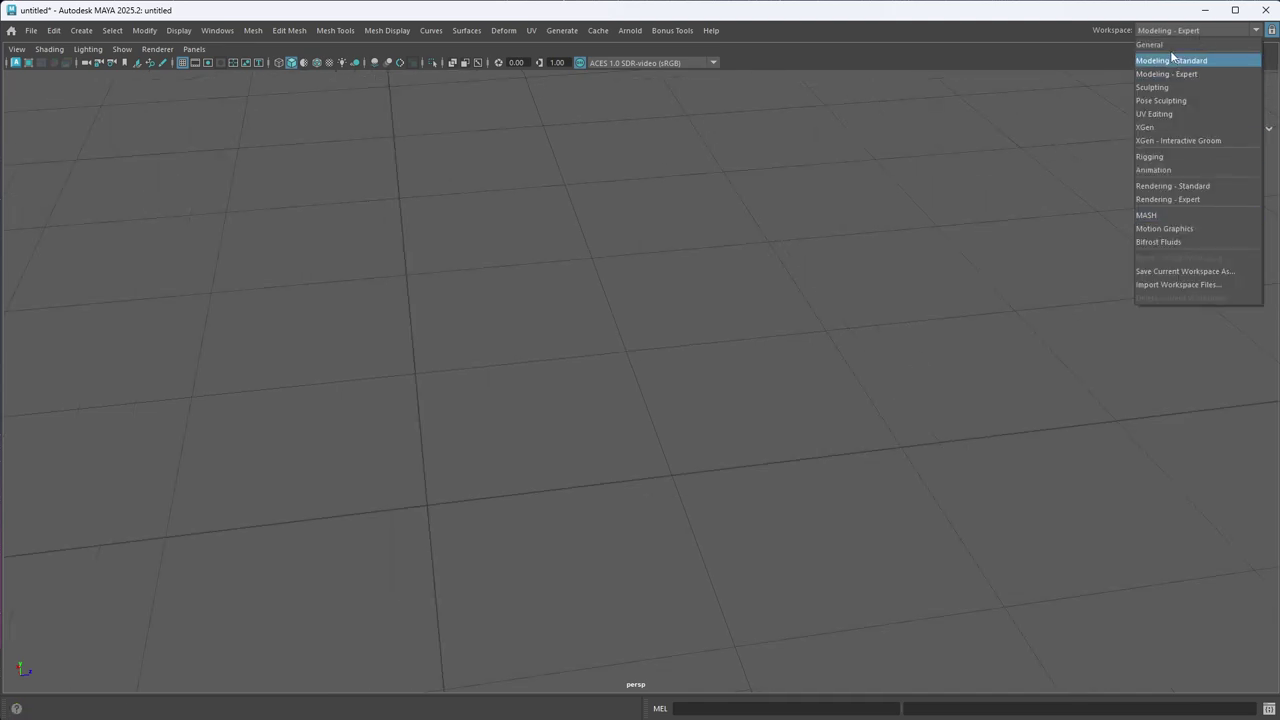
{"action": "left_click", "coordinate": [1173, 44]}
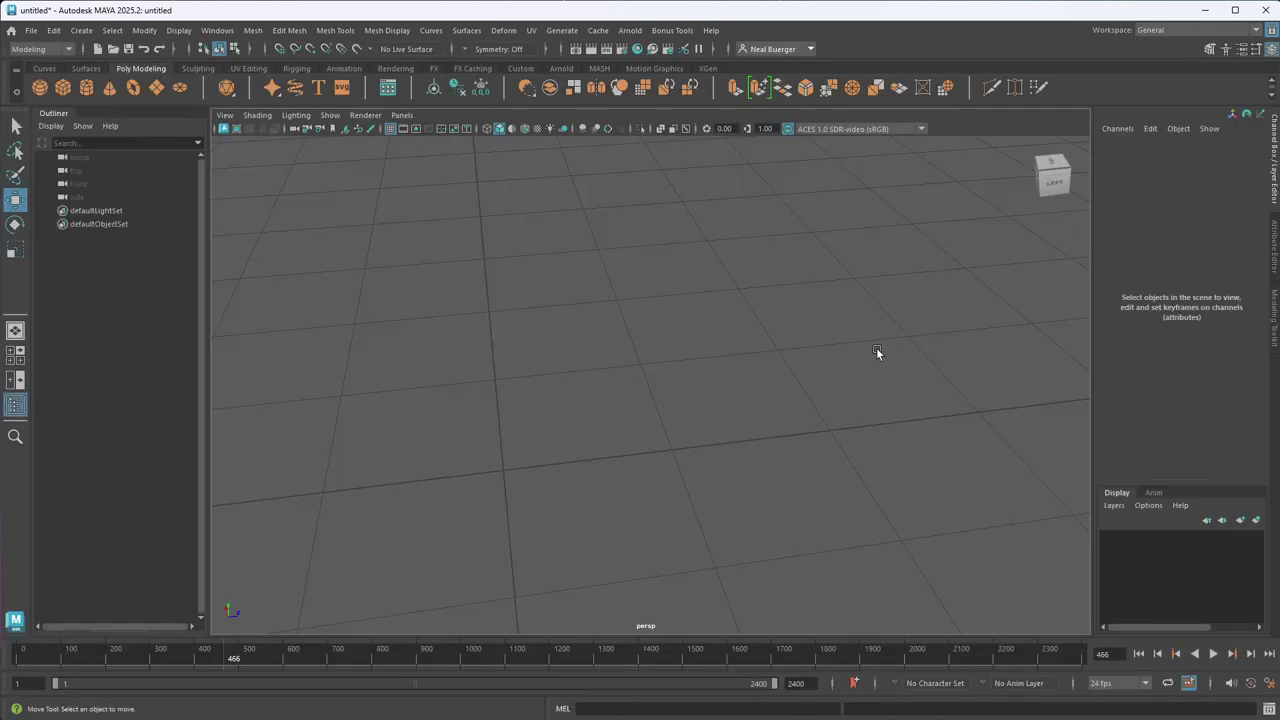
{"action": "scroll", "coordinate": [912, 327], "scroll_direction": "down", "scroll_amount": 10}
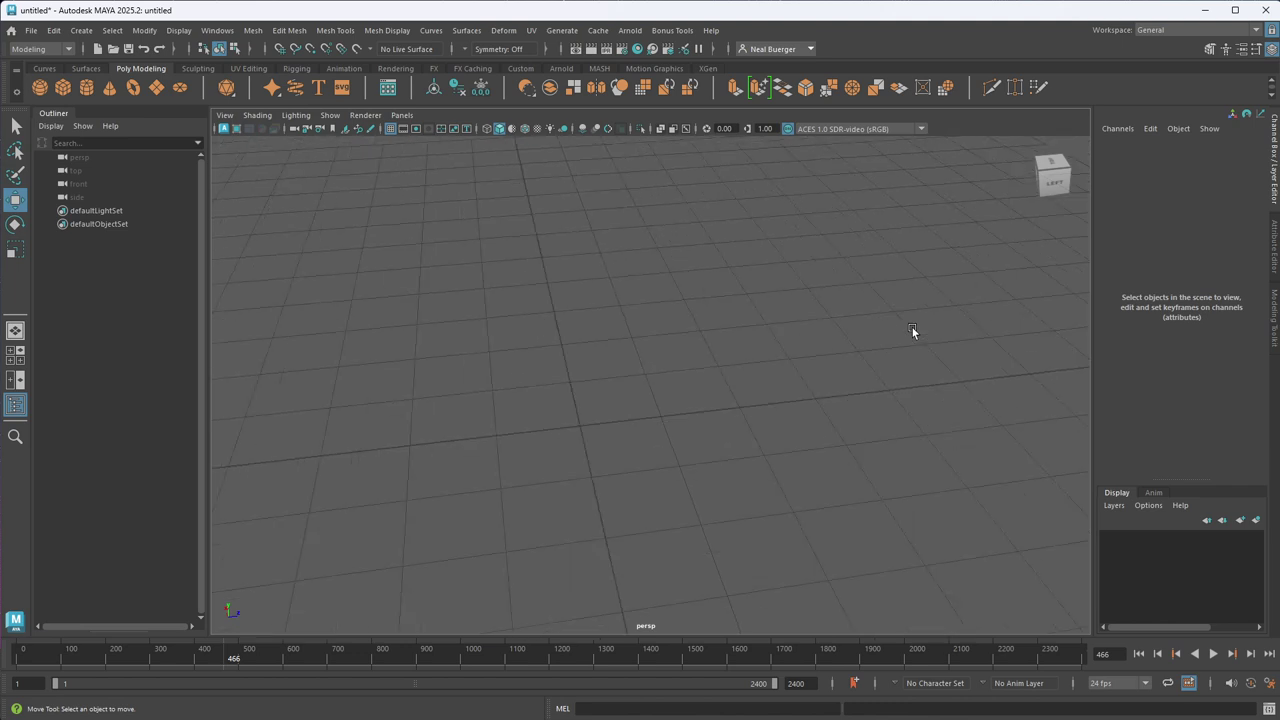
{"action": "left_click_drag", "start_coordinate": [915, 309], "coordinate": [830, 393], "text": "alt"}
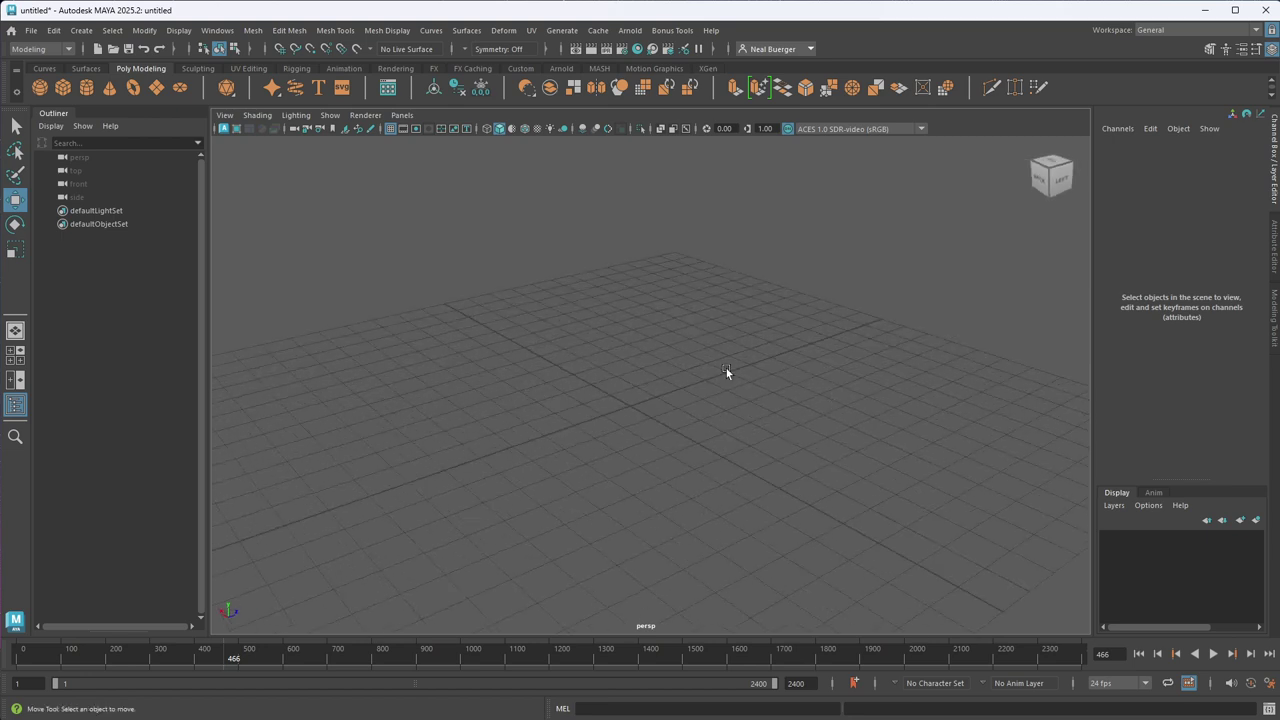
{"action": "key", "text": "space"}
{"action": "key", "text": "space"}
{"action": "left_click", "coordinate": [31, 30]}
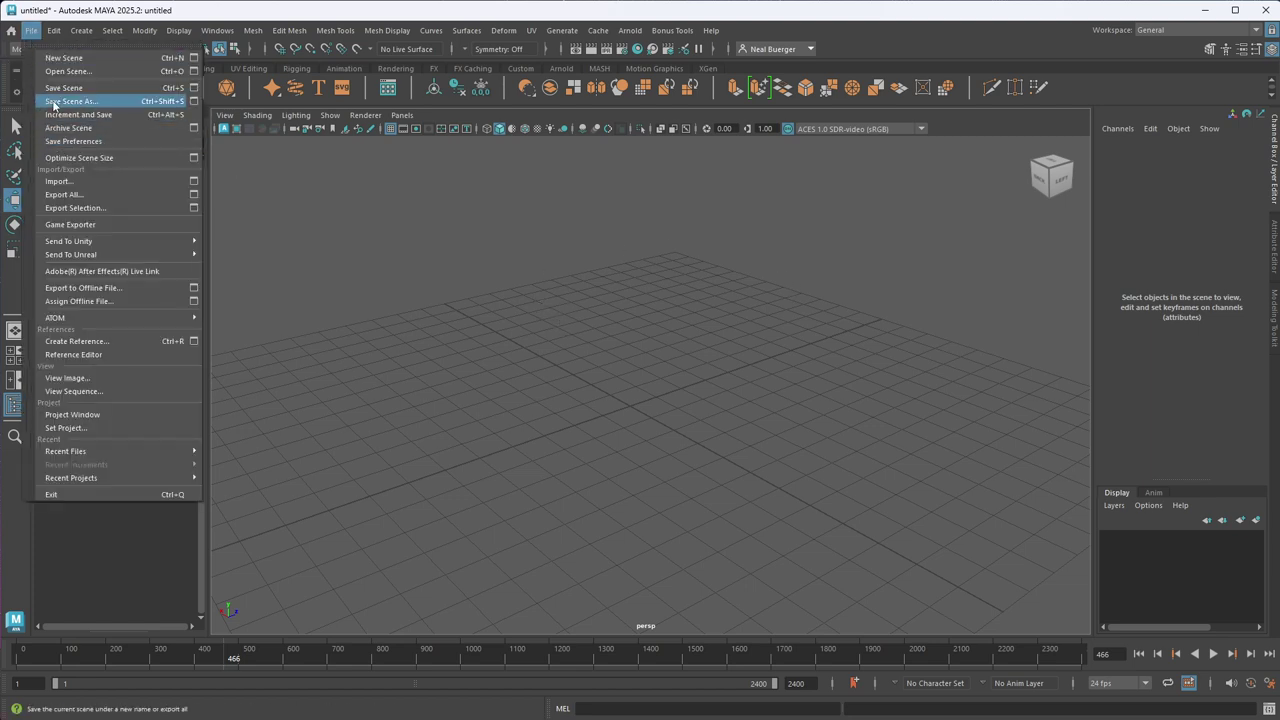
{"action": "left_click", "coordinate": [564, 275]}
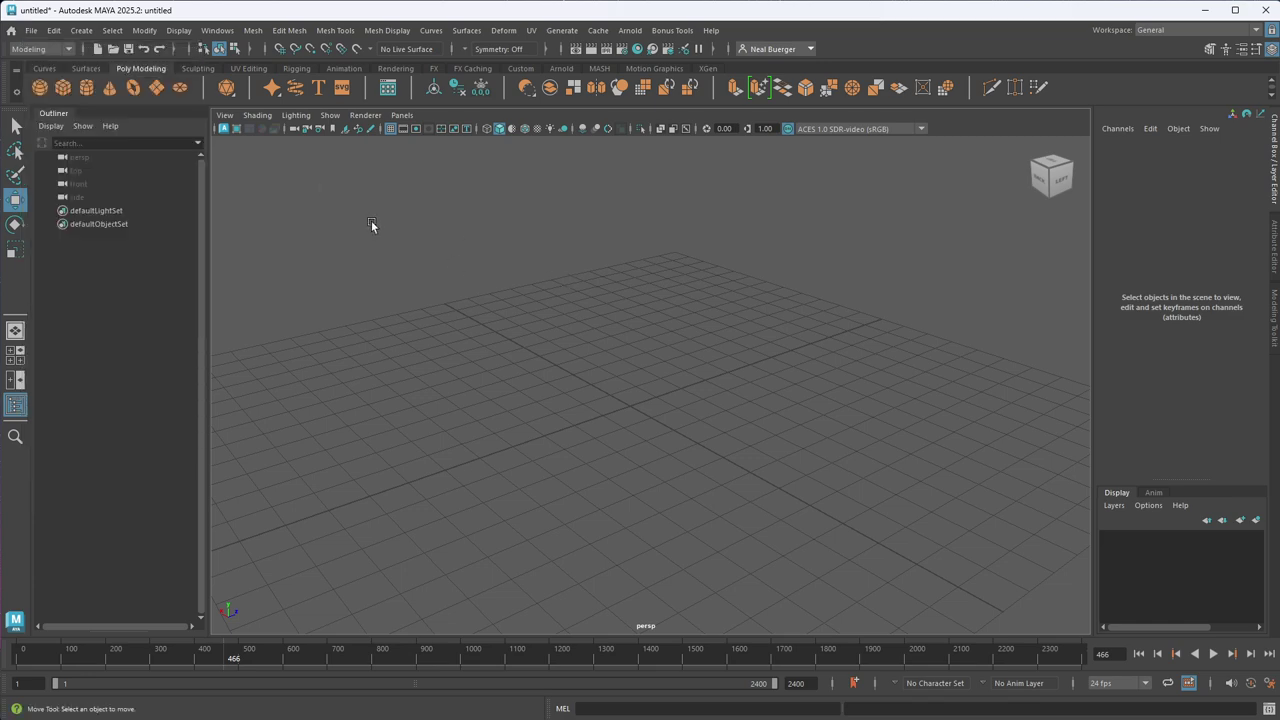
- Switch to the front view and import the wine glass JPG from the sourceimages folder as an image plane
{"action": "key", "text": "space"}
{"action": "key", "text": "space"}
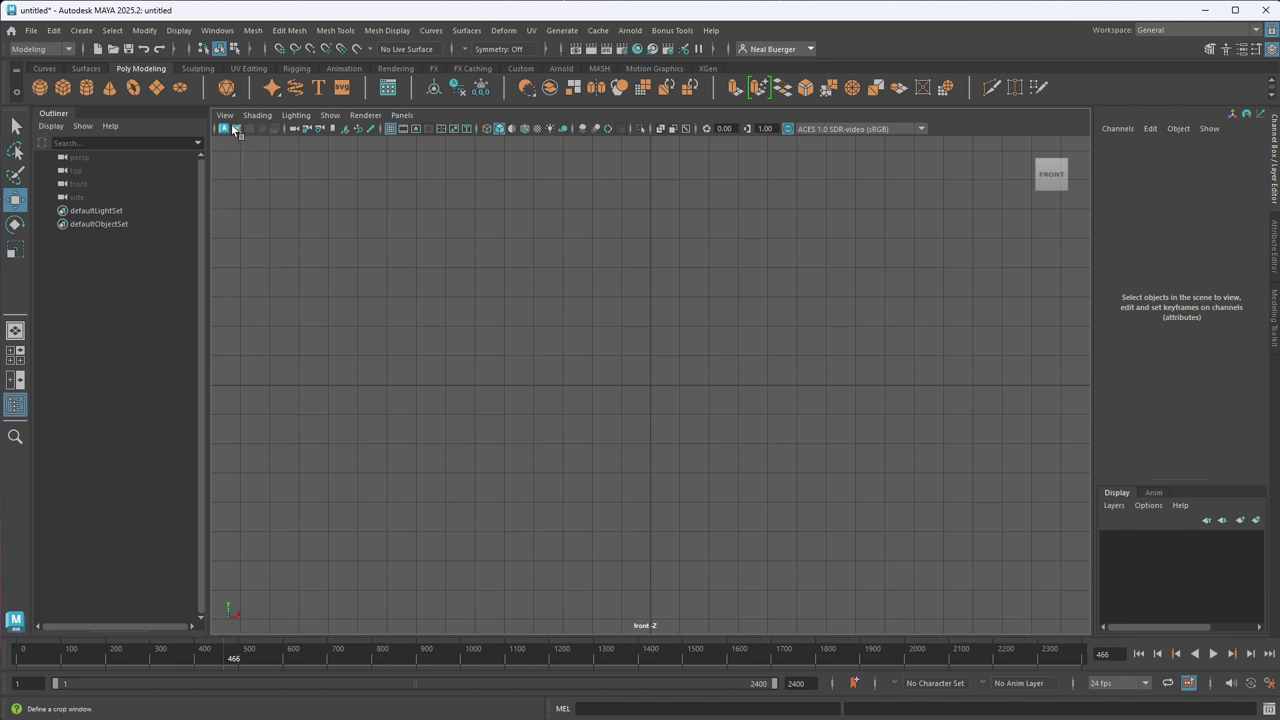
{"action": "left_click", "coordinate": [225, 115]}
{"action": "mouse_move", "coordinate": [284, 414]}
{"action": "left_click", "coordinate": [433, 417]}
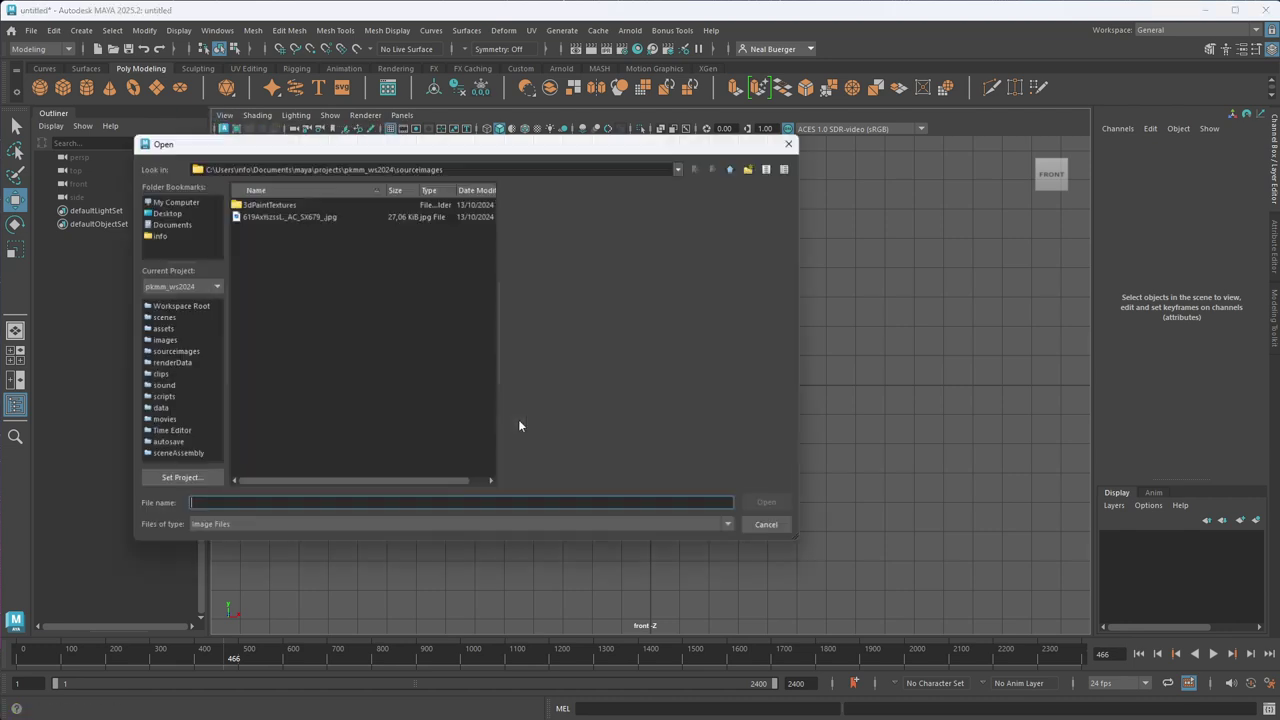
{"action": "left_click", "coordinate": [302, 217]}
{"action": "double_click", "coordinate": [302, 217]}
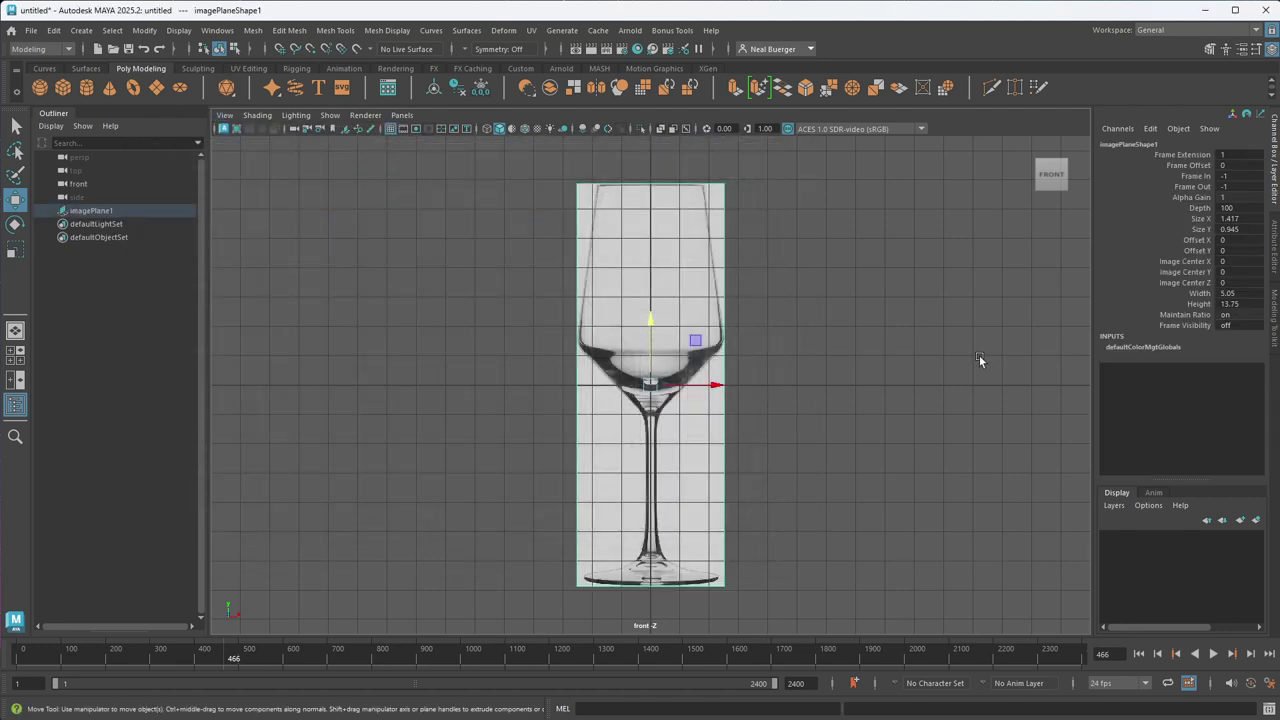
- Raise the wine glass image plane until the glass's foot rests on the grid's horizontal axis, and deselect it
{"action": "scroll", "coordinate": [728, 360], "scroll_direction": "up", "scroll_amount": 2}
{"action": "scroll", "coordinate": [785, 411], "scroll_direction": "down", "scroll_amount": 1}
{"action": "left_click", "coordinate": [762, 437]}
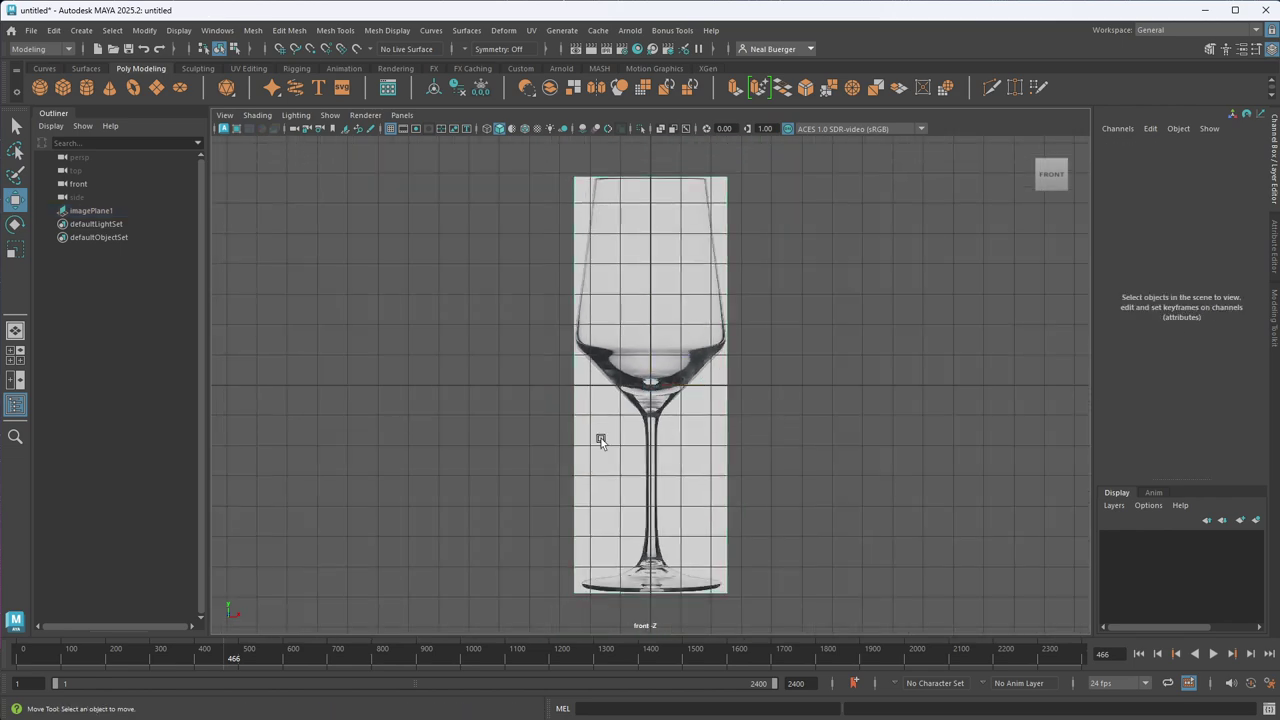
{"action": "left_click", "coordinate": [603, 440]}
{"action": "left_click_drag", "start_coordinate": [650, 331], "coordinate": [690, 124]}
{"action": "key", "text": "f"}
{"action": "left_click", "coordinate": [814, 360]}
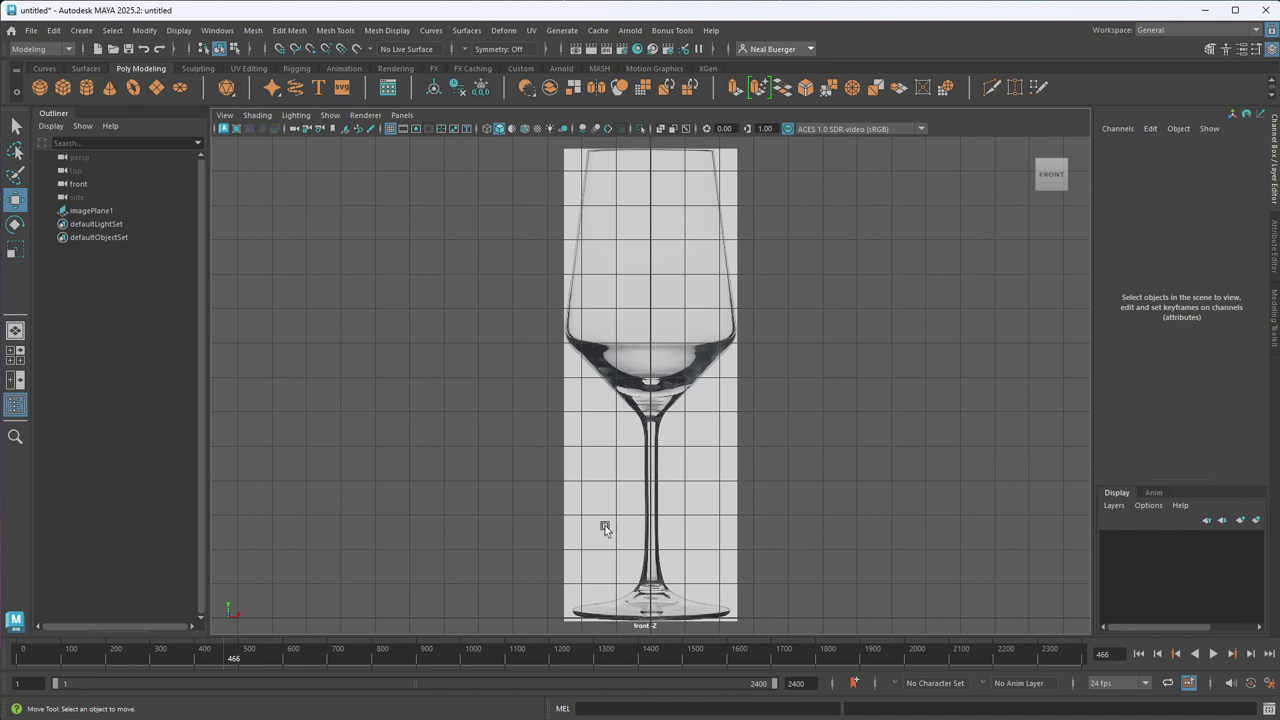
- Create a polygon cylinder at the origin and scale it to about 2.53 in X and Z and 0.35 in Y
{"action": "left_click", "coordinate": [86, 87]}
{"action": "key", "text": "r"}
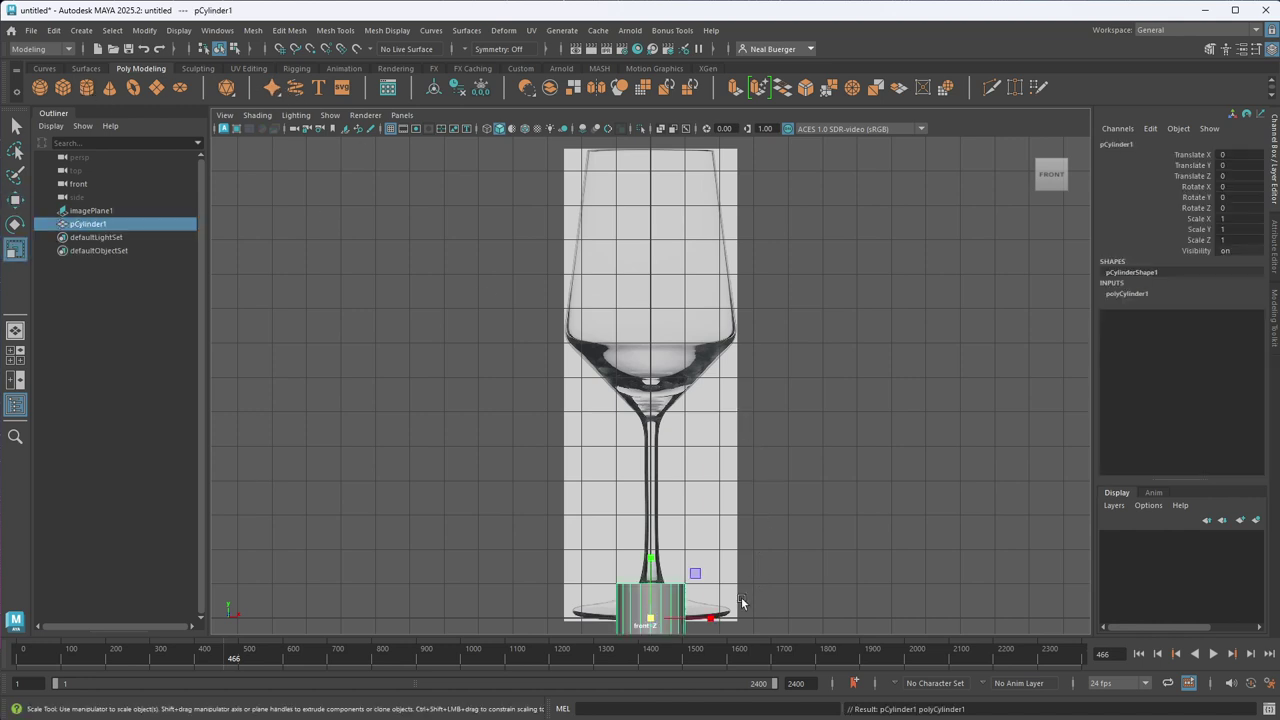
{"action": "mouse_move", "coordinate": [650, 556]}
{"action": "left_mouse_down"}
{"action": "mouse_move", "coordinate": [652, 606]}
{"action": "mouse_move", "coordinate": [651, 500]}
{"action": "mouse_move", "coordinate": [662, 563]}
{"action": "left_mouse_up"}
- Duplicate the base cylinder and move the copy up to a Translate Y of about 2.09
{"action": "key", "text": "ctrl+d"}
{"action": "key", "text": "e"}
{"action": "key", "text": "w"}
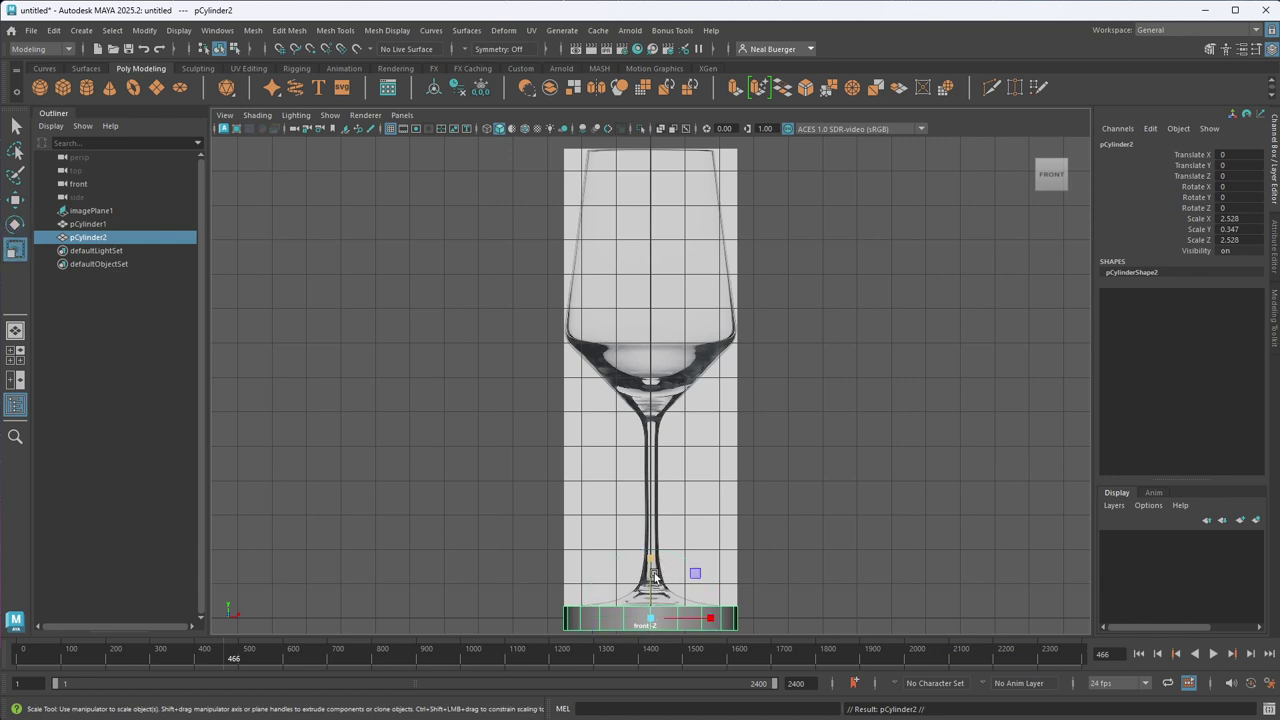
{"action": "left_click_drag", "start_coordinate": [650, 557], "coordinate": [648, 490]}
- Shape the copied cylinder into the stem, scaled to about 0.29 in X and Z and 3.03 in Y, at Translate Y about 3.28
{"action": "key", "text": "r"}
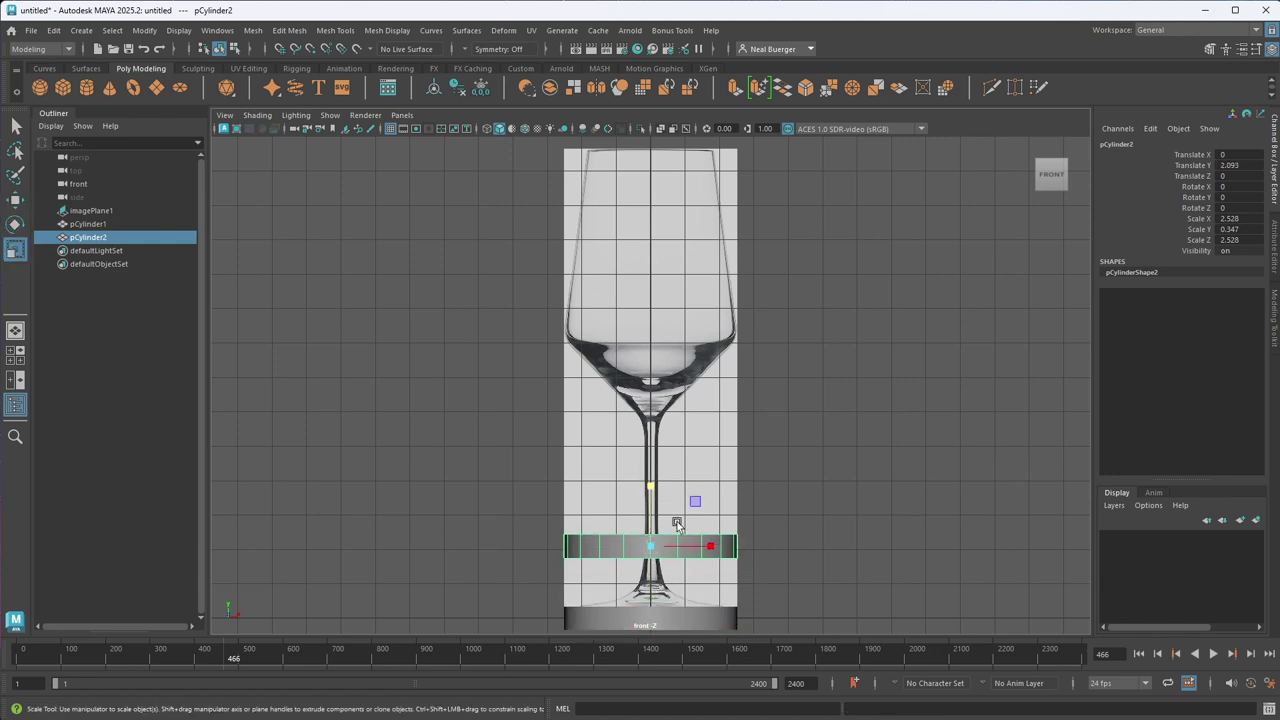
{"action": "left_click_drag", "start_coordinate": [651, 546], "coordinate": [538, 596]}
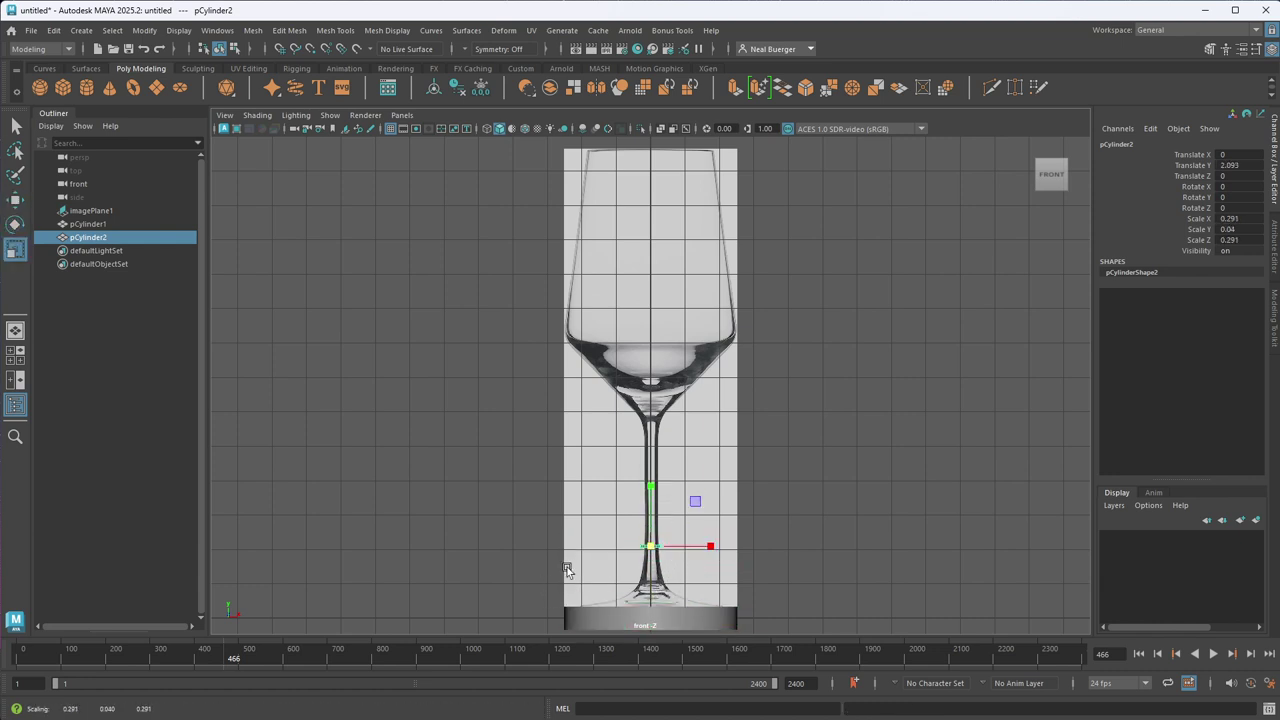
{"action": "left_click_drag", "start_coordinate": [652, 490], "coordinate": [651, 160]}
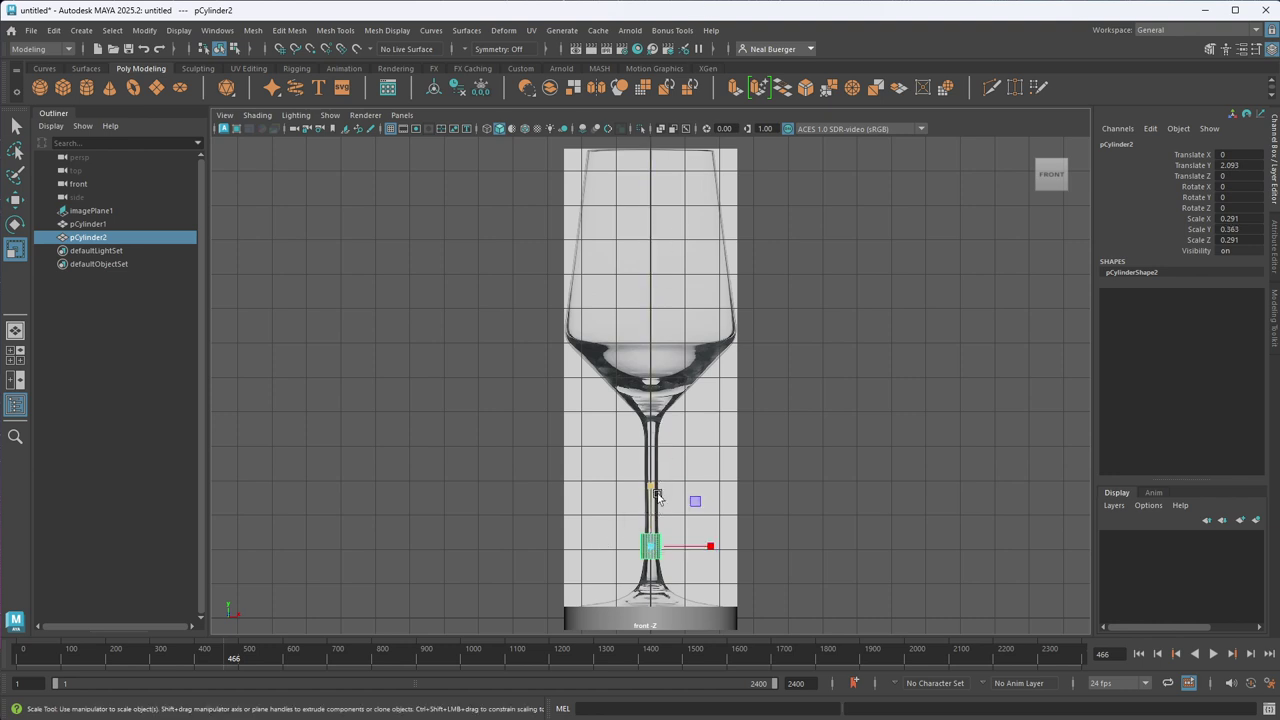
{"action": "left_click_drag", "start_coordinate": [650, 487], "coordinate": [655, 445]}
{"action": "key", "text": "w"}
{"action": "key", "text": "r"}
{"action": "key", "text": "w"}
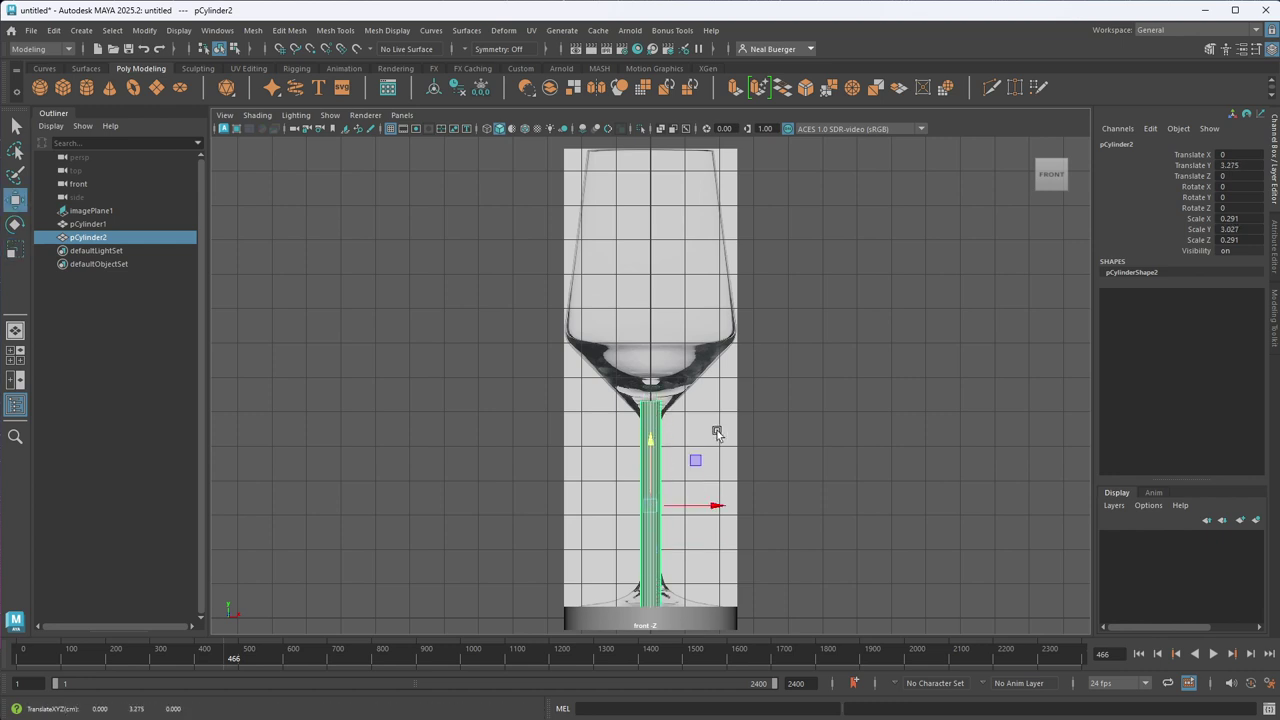
- Duplicate the base cylinder and raise the copy to a Translate Y of about 6.69, on top of the stem
{"action": "left_click", "coordinate": [731, 529]}
{"action": "left_click", "coordinate": [680, 610]}
{"action": "key", "text": "ctrl+d"}
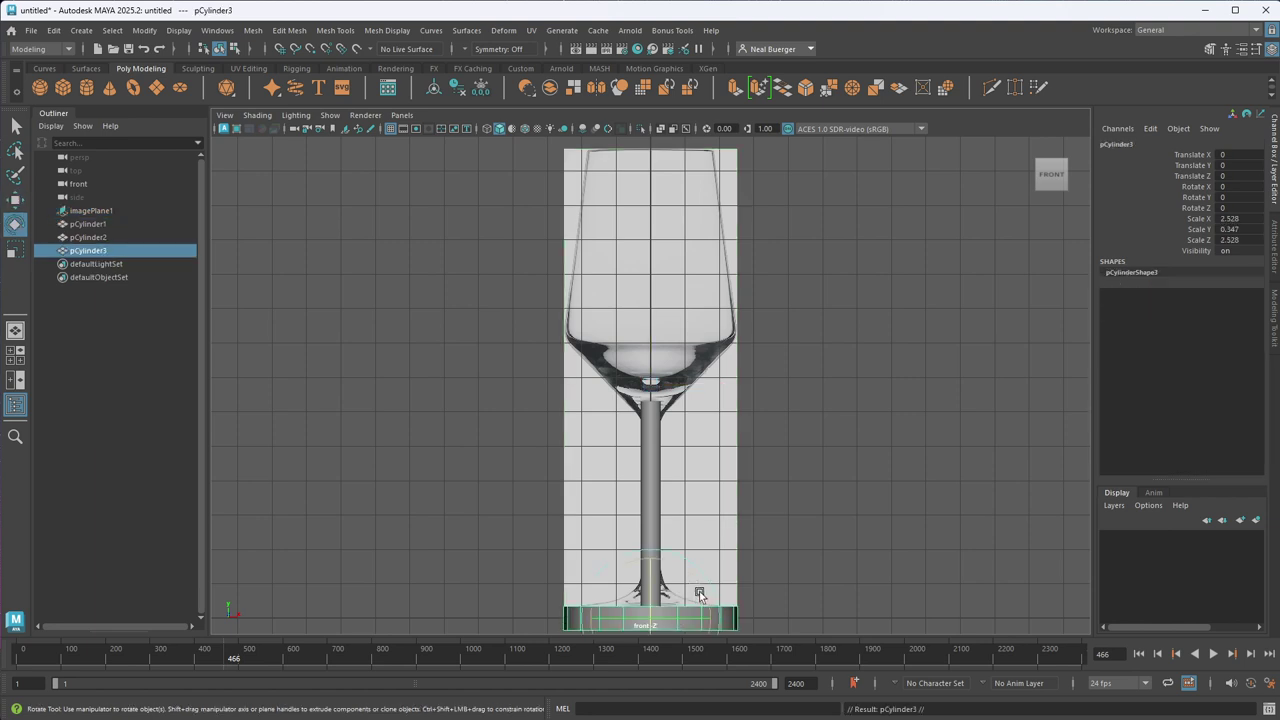
{"action": "left_click_drag", "start_coordinate": [651, 560], "coordinate": [668, 321]}
{"action": "key", "text": "r"}
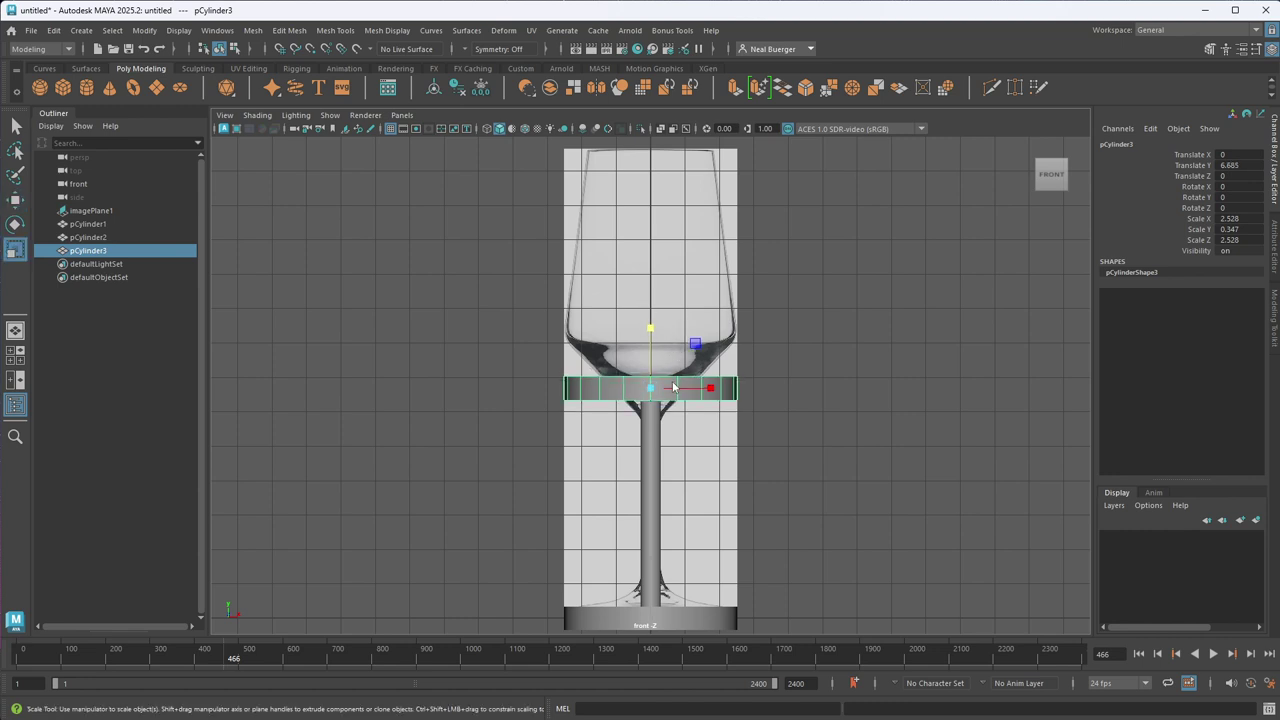
- Raise the top vertices of the upper cylinder to the rim of the glass in the reference image
{"action": "right_click_drag", "start_coordinate": [673, 387], "coordinate": [540, 372]}
{"action": "left_click_drag", "start_coordinate": [486, 337], "coordinate": [857, 384]}
{"action": "key", "text": "w"}
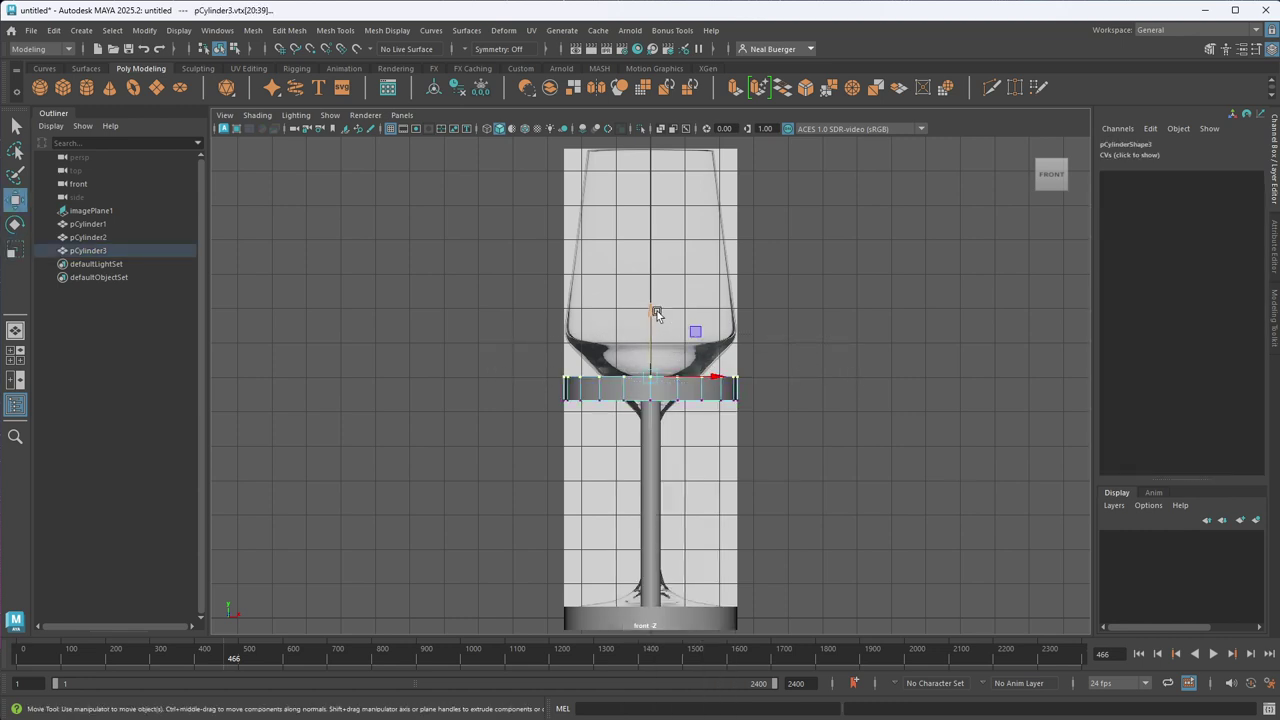
{"action": "left_click_drag", "start_coordinate": [656, 313], "coordinate": [654, 86]}
{"action": "left_click", "coordinate": [807, 348]}
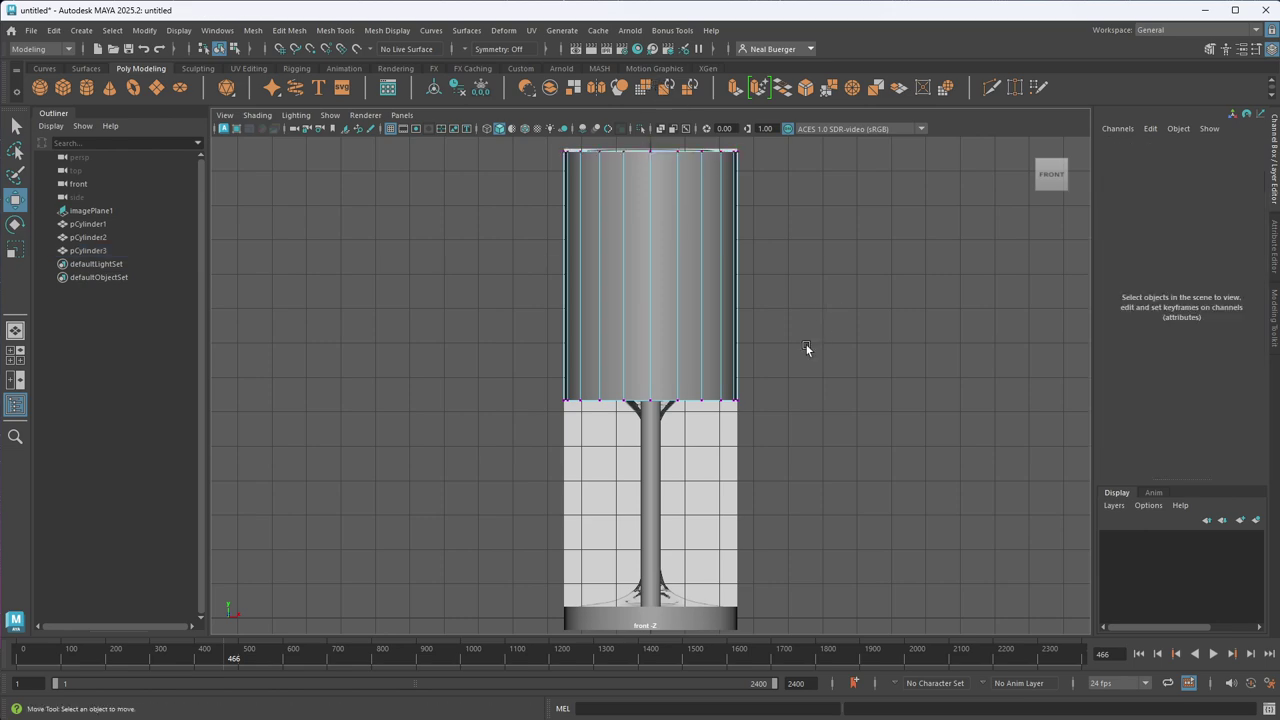
- In the perspective view, select all three cylinders as objects and move them off the image plane to a Translate Z of about -7.53
{"action": "right_click_drag", "start_coordinate": [650, 300], "coordinate": [882, 191]}
{"action": "key", "text": "space"}
{"action": "key", "text": "space"}
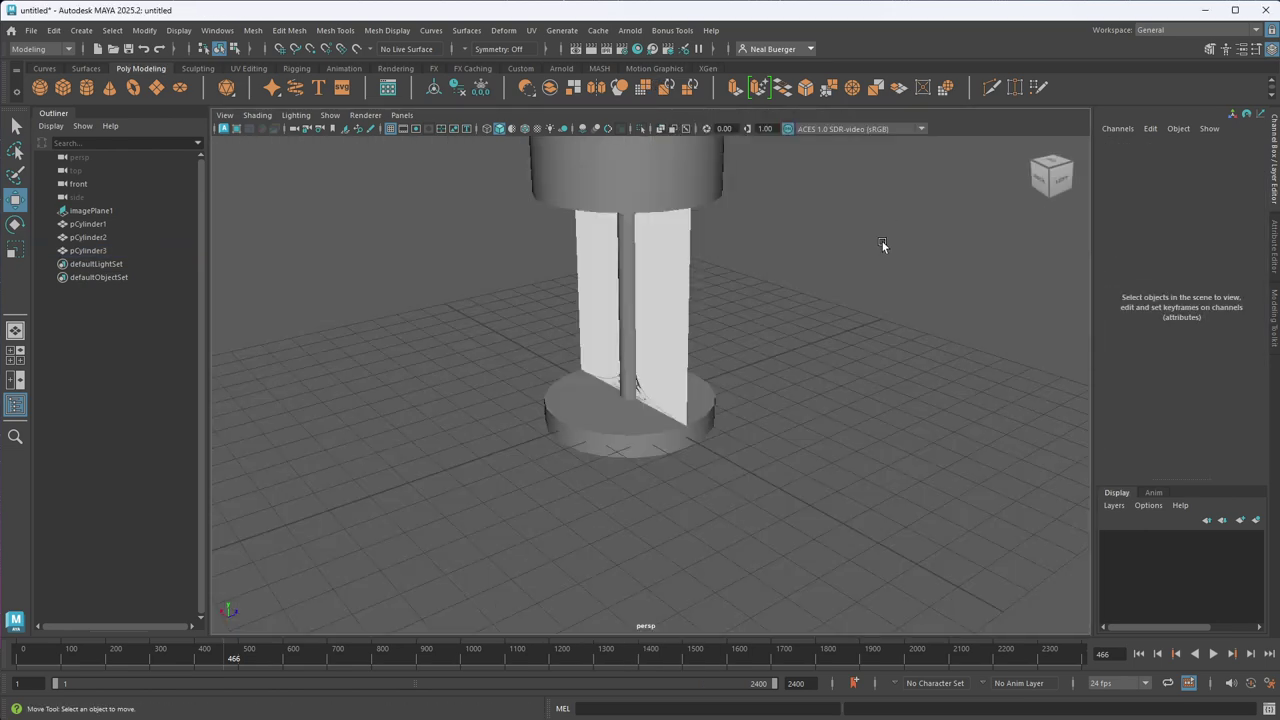
{"action": "left_click_drag", "start_coordinate": [882, 241], "coordinate": [701, 263], "text": "alt"}
{"action": "left_click", "coordinate": [626, 352]}
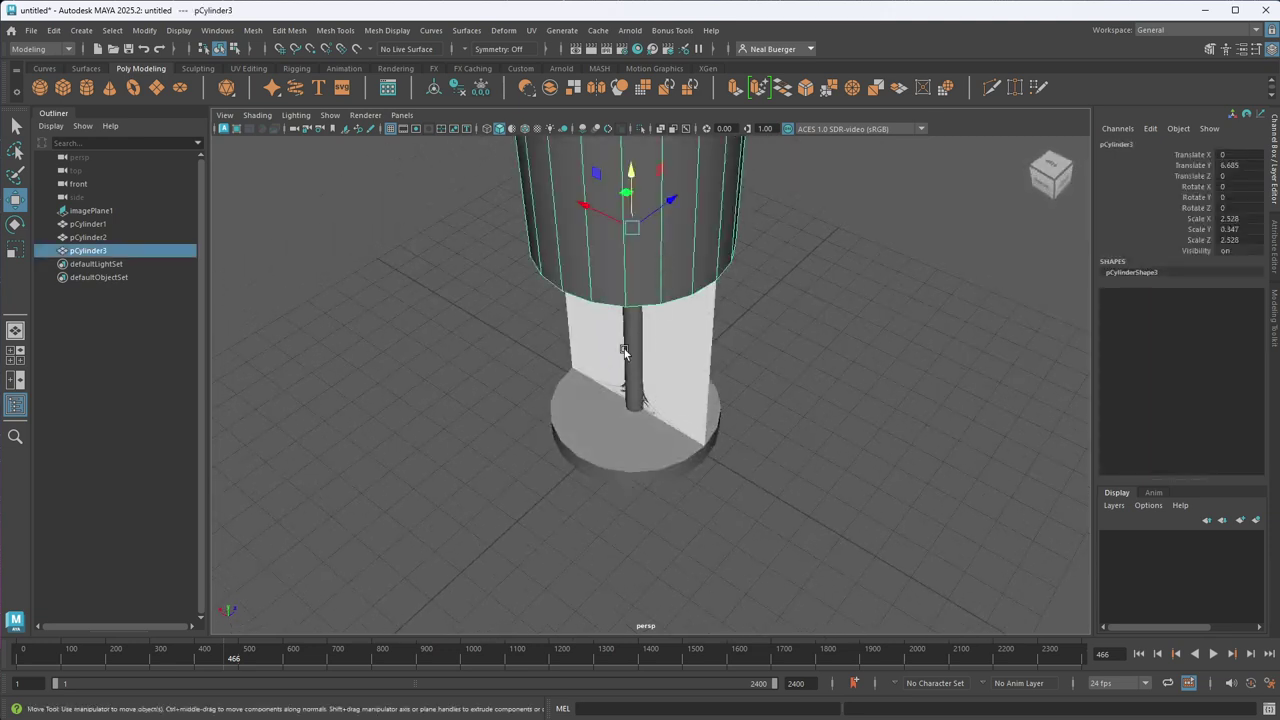
{"action": "left_click", "coordinate": [610, 427], "text": "shift"}
{"action": "scroll", "coordinate": [790, 372], "scroll_direction": "down", "scroll_amount": 5}
{"action": "left_click_drag", "start_coordinate": [687, 363], "coordinate": [610, 424], "text": "alt"}
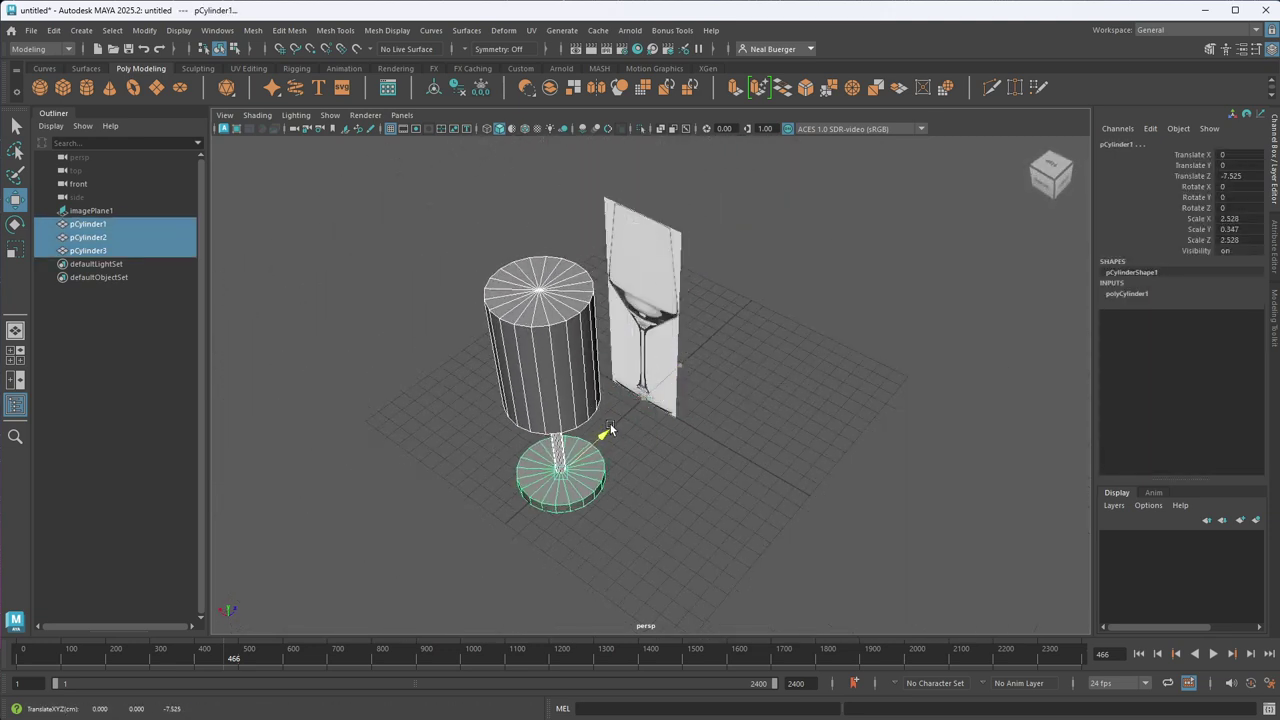
{"action": "left_click", "coordinate": [651, 385]}
- Select the ring of side faces on the bowl cylinder and extrude it outward with a Local Translate Z of about 0.62
{"action": "right_click_drag", "start_coordinate": [556, 328], "coordinate": [573, 367]}
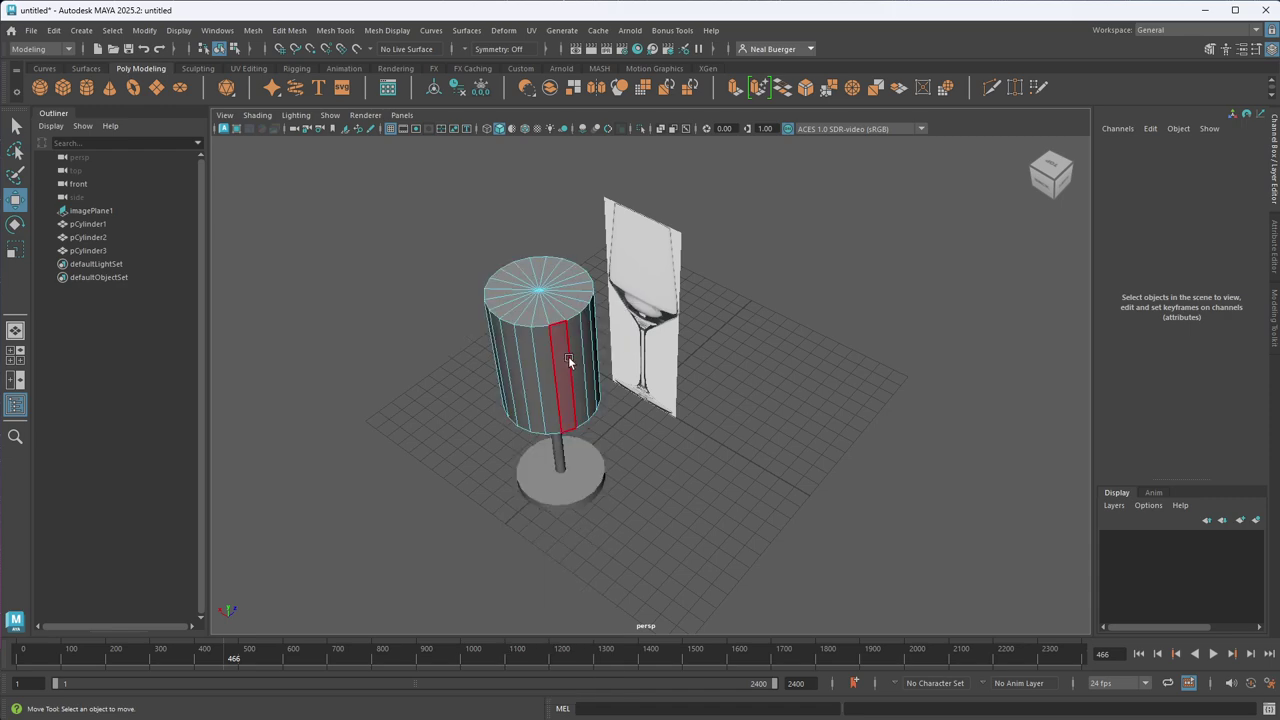
{"action": "left_click", "coordinate": [568, 356]}
{"action": "double_click", "coordinate": [541, 357]}
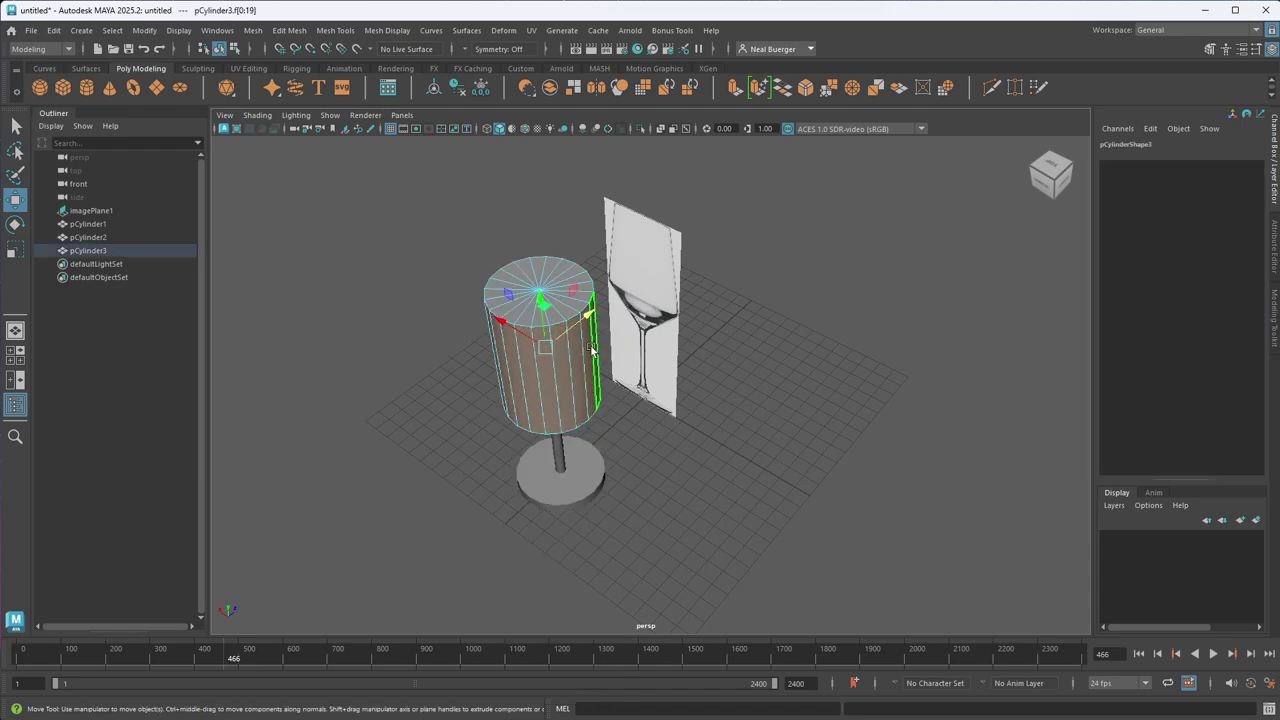
{"action": "left_click_drag", "start_coordinate": [590, 330], "coordinate": [617, 337], "text": "alt"}
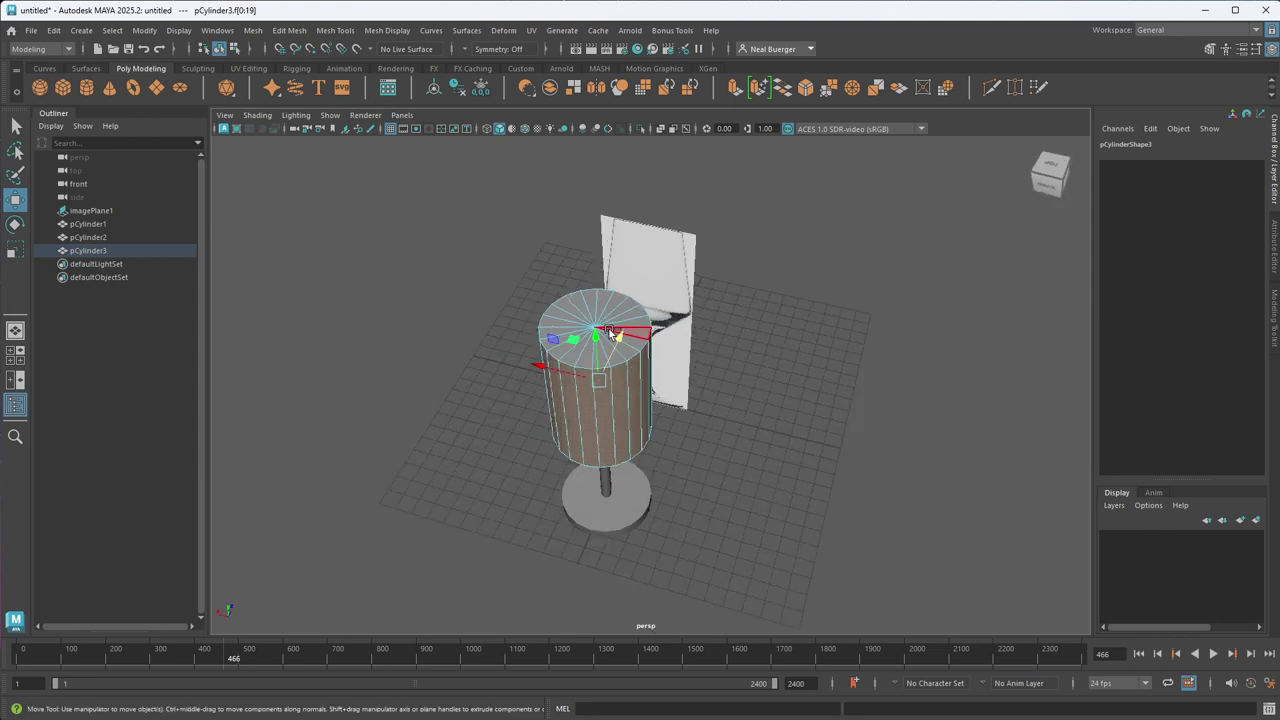
{"action": "key", "text": "ctrl+e"}
{"action": "left_click_drag", "start_coordinate": [513, 390], "coordinate": [497, 389]}
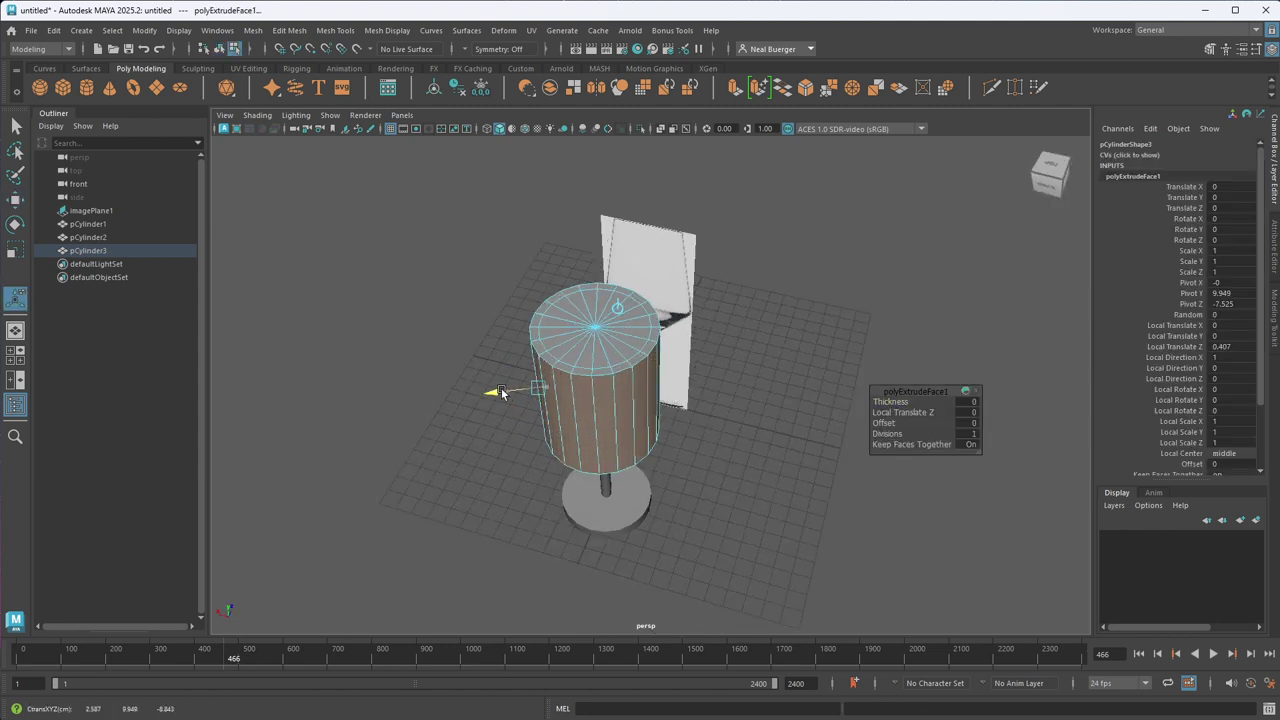
{"action": "right_click_drag", "start_coordinate": [595, 329], "coordinate": [607, 377]}
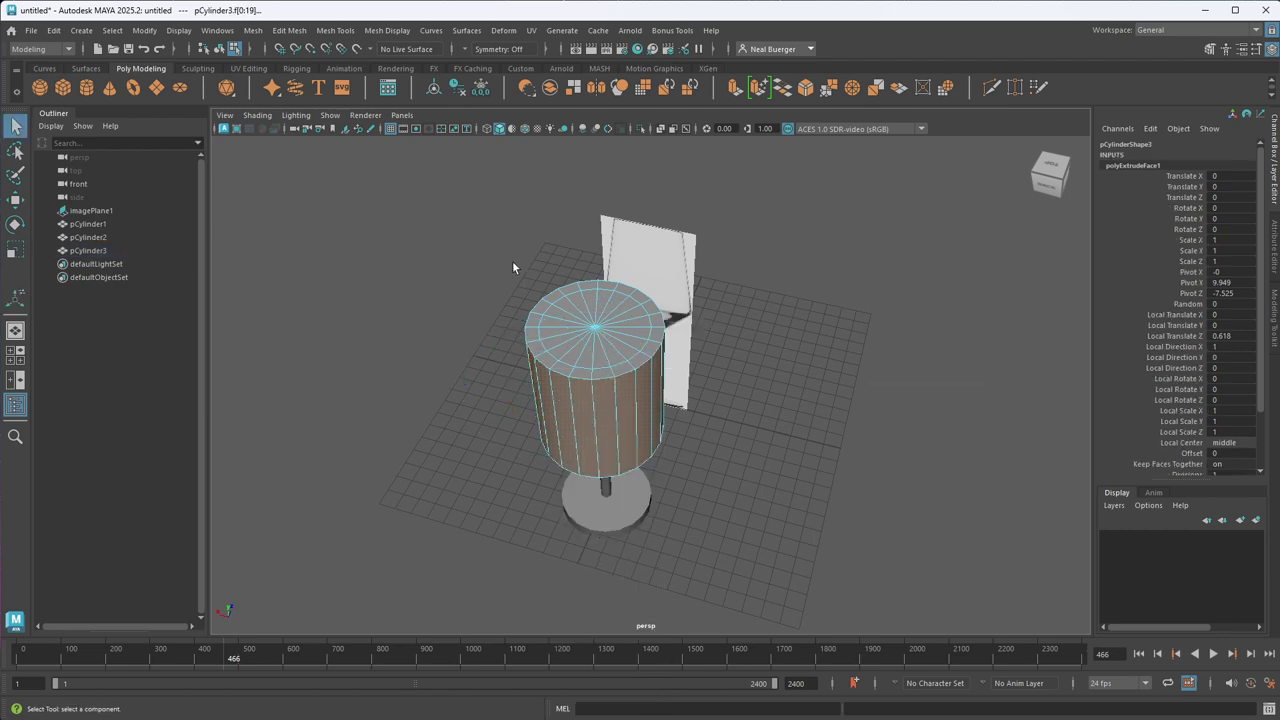
- Extrude the bowl's inner top cap faces and lower them to a height of about 6.64 to hollow out the cylinder
{"action": "left_click_drag", "start_coordinate": [512, 260], "coordinate": [501, 206], "text": "alt"}
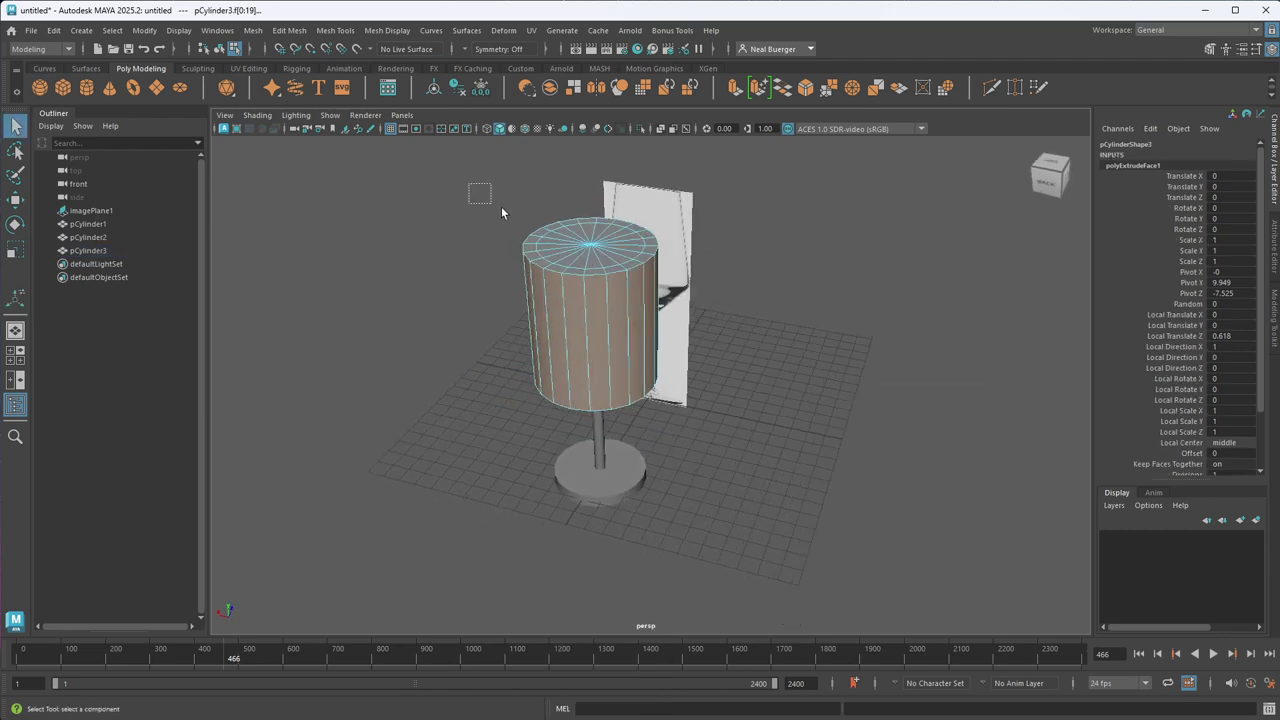
{"action": "left_click", "coordinate": [645, 272]}
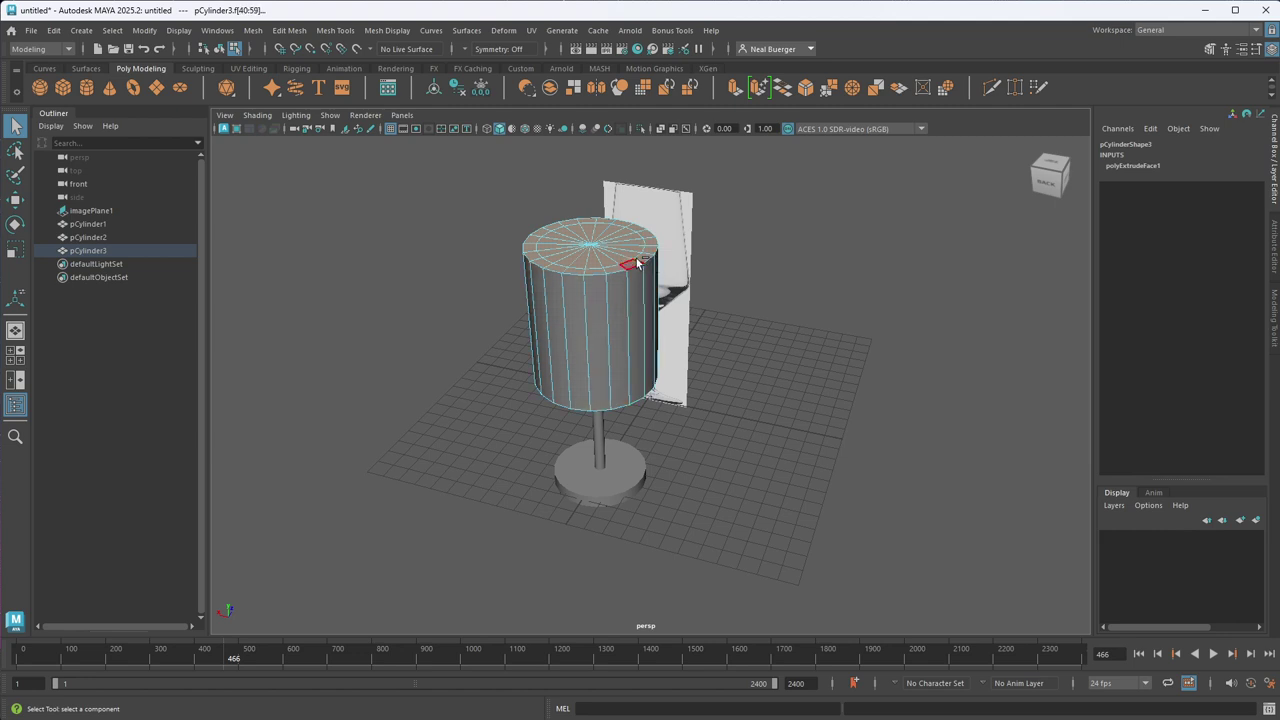
{"action": "key", "text": "w"}
{"action": "mouse_move", "coordinate": [589, 183]}
{"action": "left_mouse_down"}
{"action": "mouse_move", "coordinate": [588, 258]}
{"action": "mouse_move", "coordinate": [594, 184]}
{"action": "left_mouse_up"}
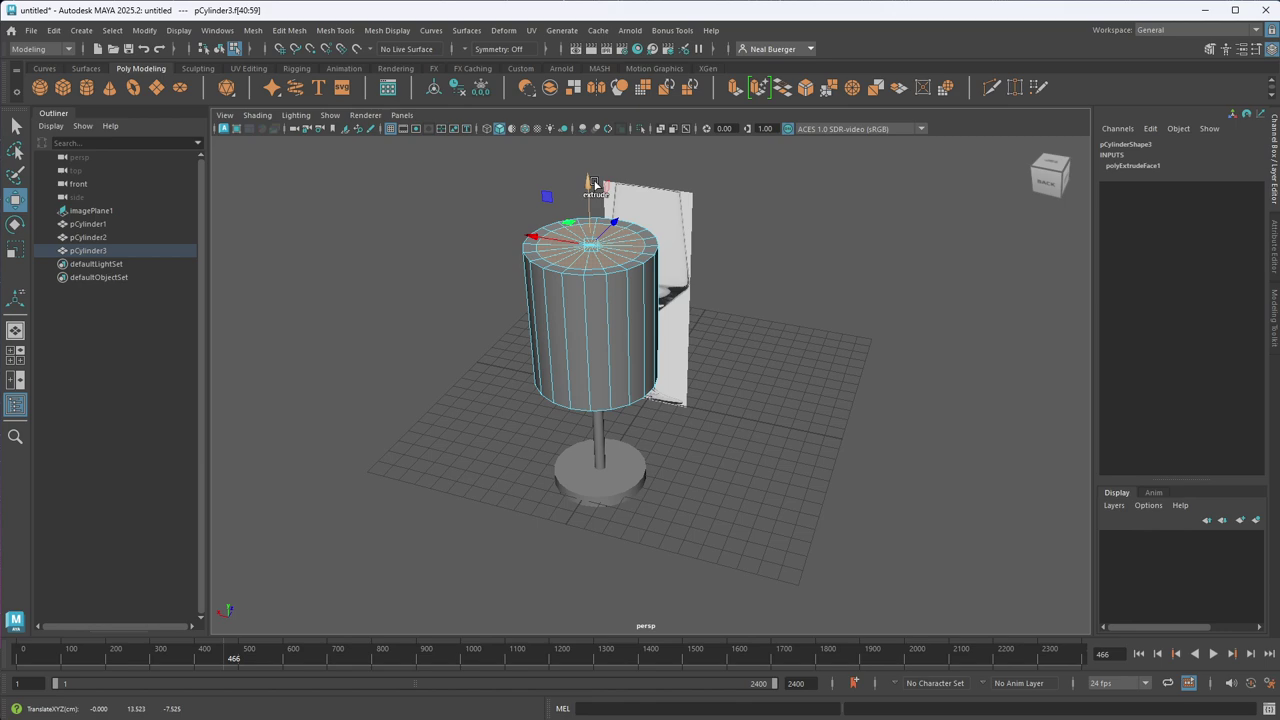
{"action": "key", "text": "ctrl+e"}
{"action": "left_click_drag", "start_coordinate": [590, 228], "coordinate": [591, 318]}
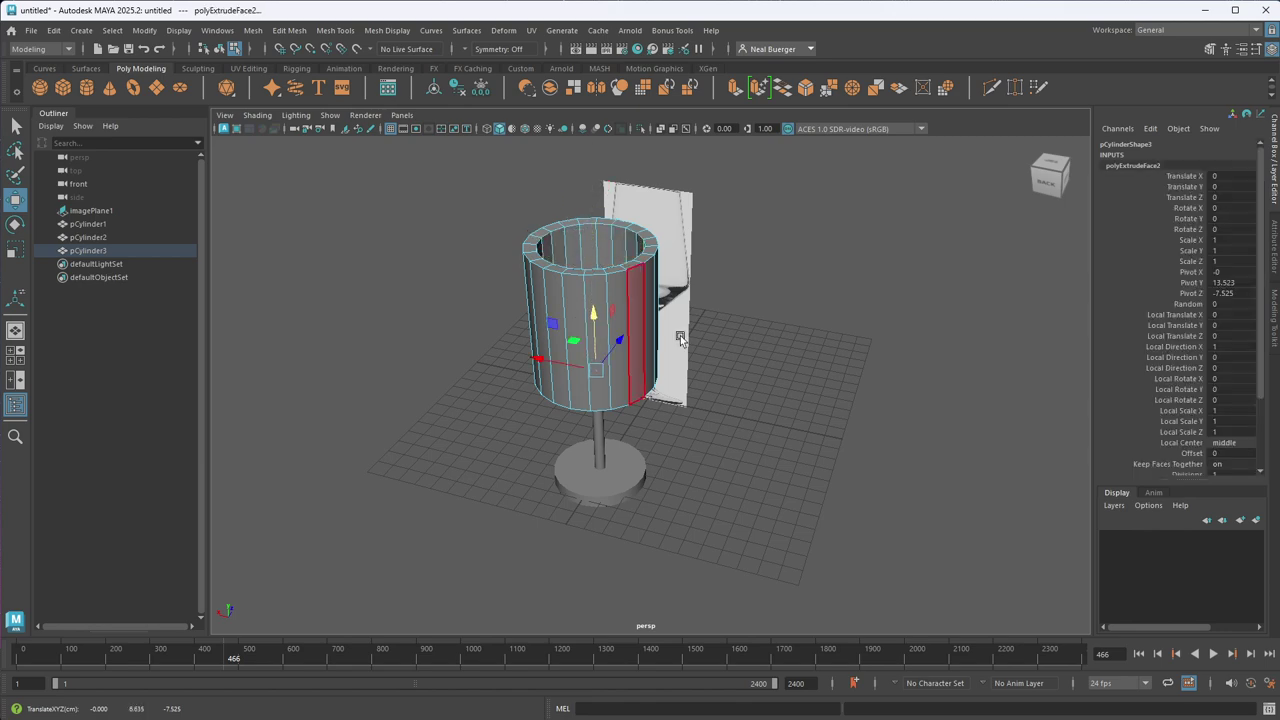
- Return to object mode, select the bowl cylinder and inspect the whole glass from behind
{"action": "left_click", "coordinate": [771, 431]}
{"action": "left_click_drag", "start_coordinate": [771, 431], "coordinate": [838, 466], "text": "alt"}
{"action": "key", "text": "F8"}
{"action": "left_click", "coordinate": [808, 351]}
{"action": "left_click", "coordinate": [640, 480]}
{"action": "key", "text": "f"}
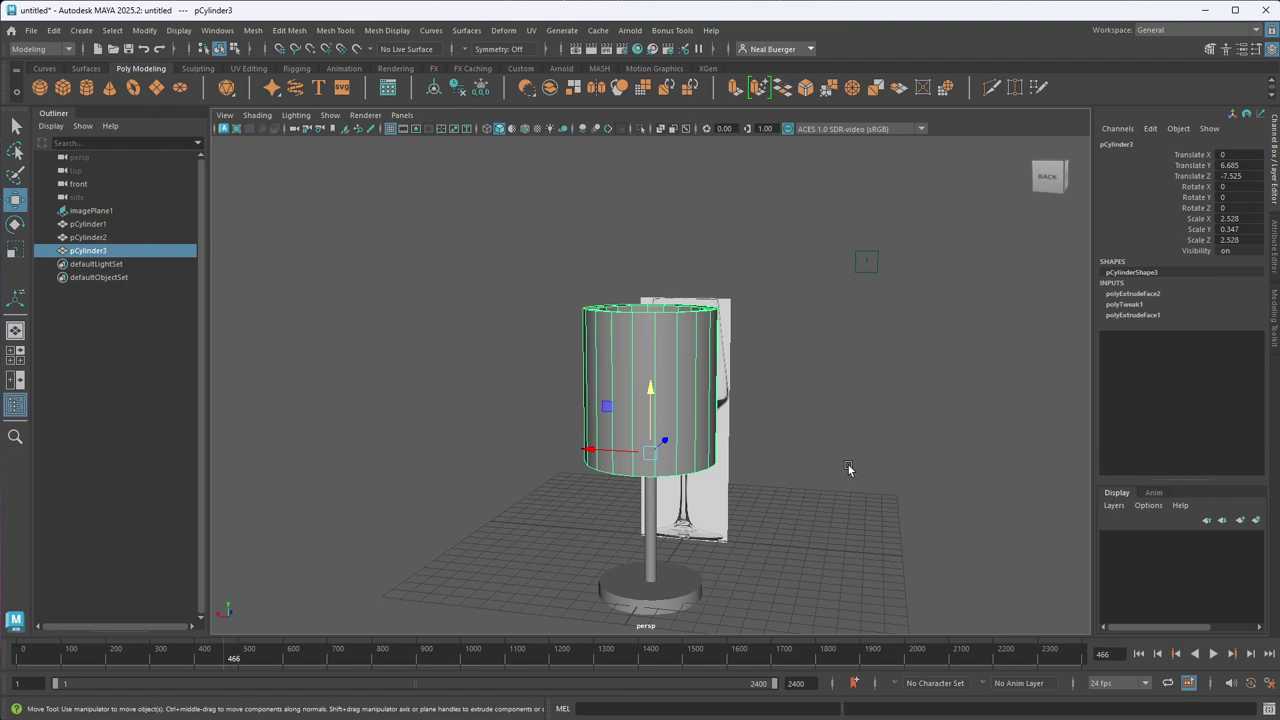
{"action": "left_click_drag", "start_coordinate": [809, 423], "coordinate": [826, 403], "text": "alt"}
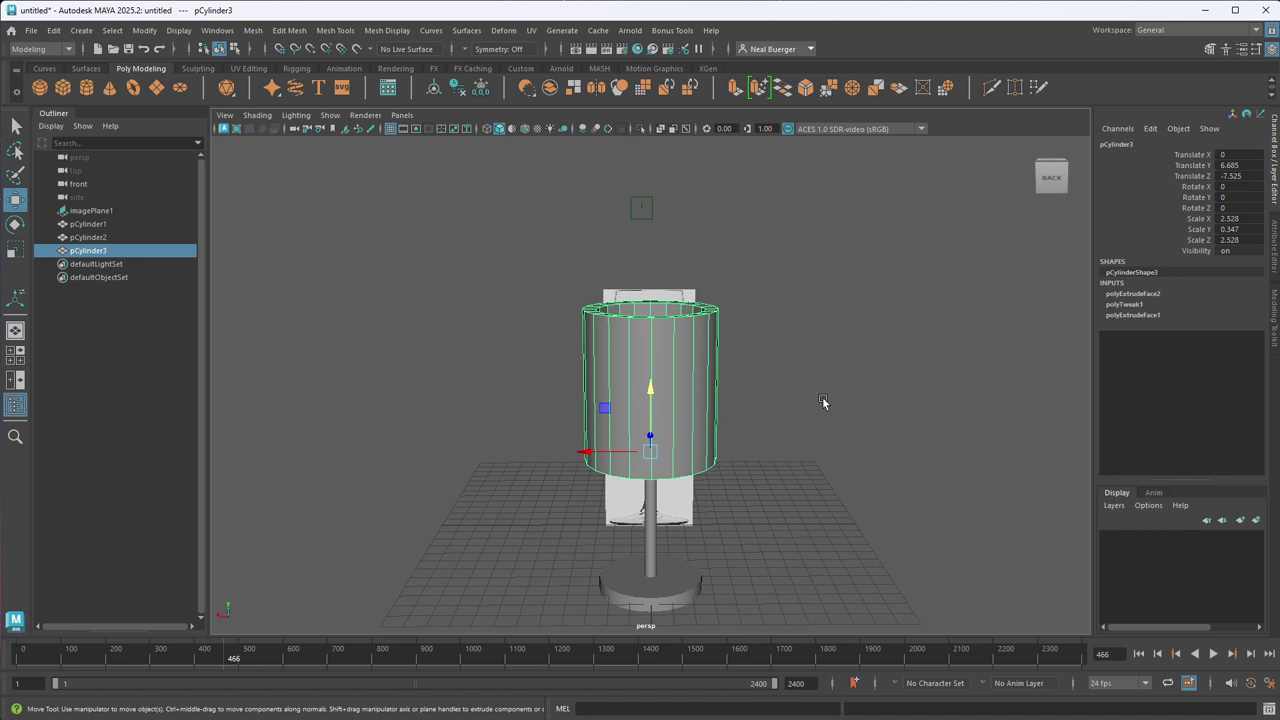
- Delete the three cylinders that form the lamp's base, pole and shade
{"action": "left_click_drag", "start_coordinate": [811, 457], "coordinate": [811, 437], "text": "alt"}
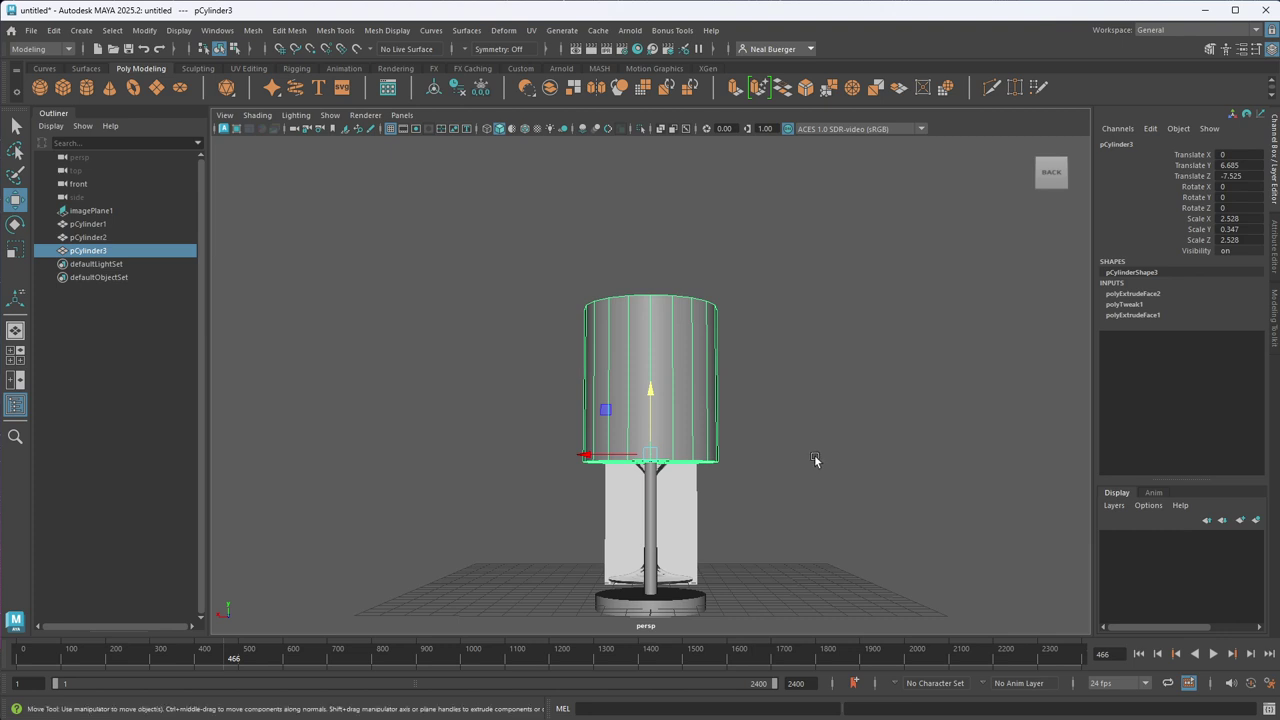
{"action": "left_click", "coordinate": [645, 528], "text": "shift"}
{"action": "left_click", "coordinate": [668, 600], "text": "shift"}
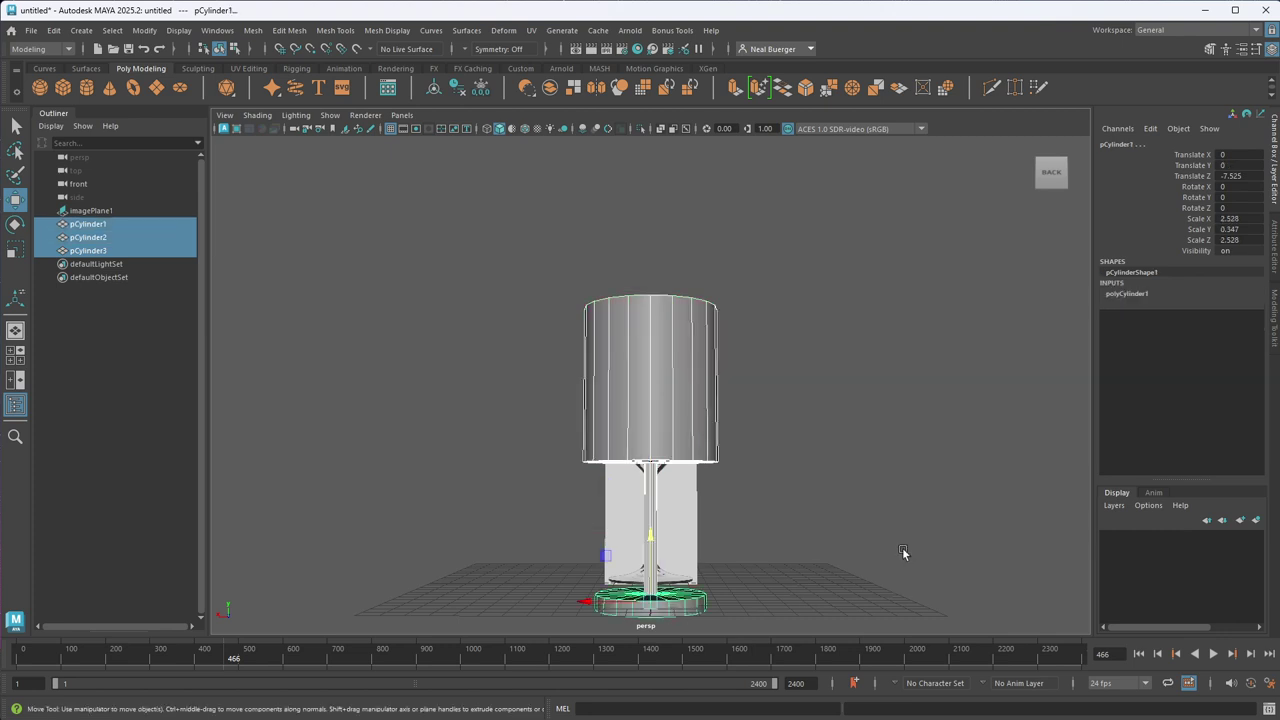
{"action": "key", "text": "Delete"}
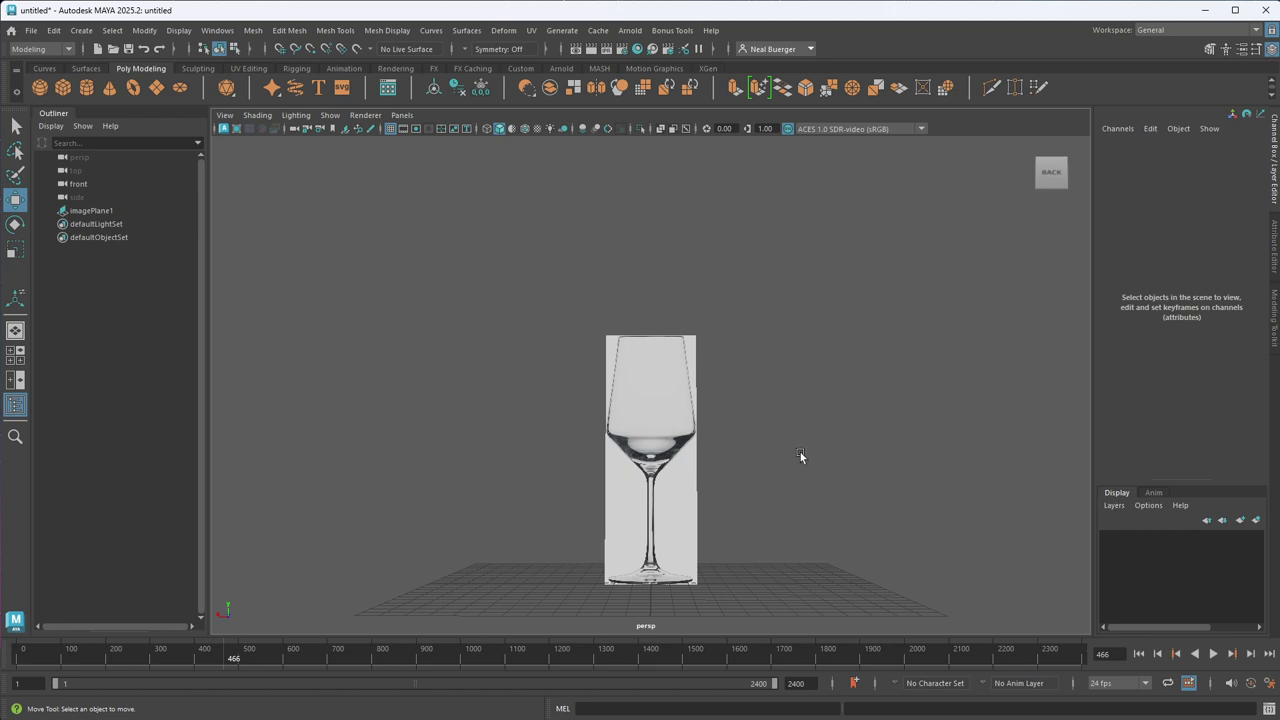
- Show the front view alone with the wine glass reference and activate the Bezier Curve Tool
{"action": "key", "text": "space"}
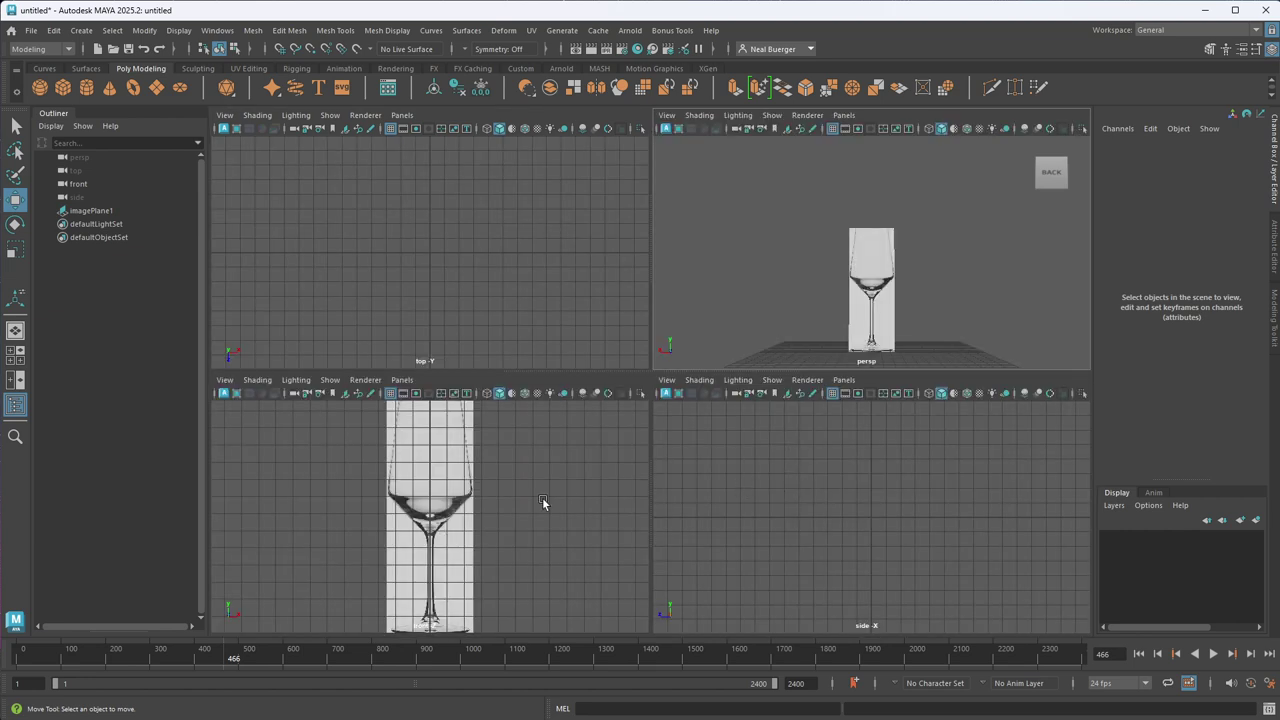
{"action": "key", "text": "space"}
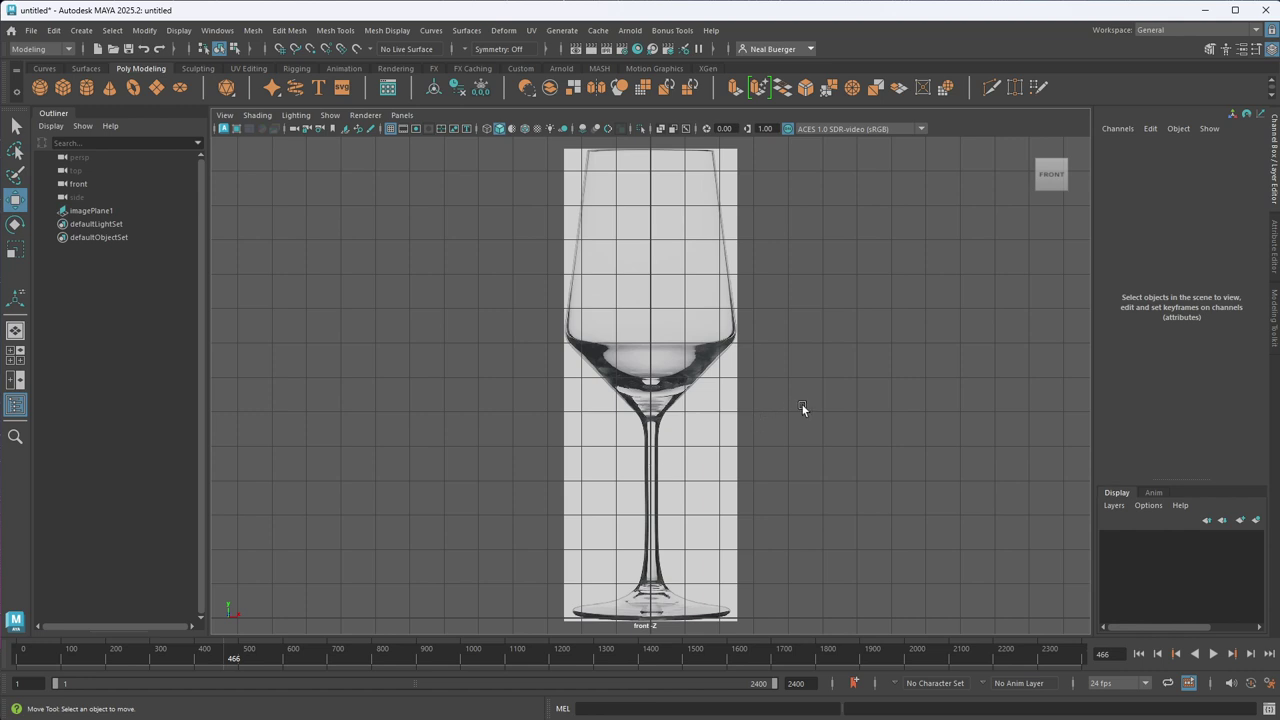
{"action": "left_click", "coordinate": [44, 68]}
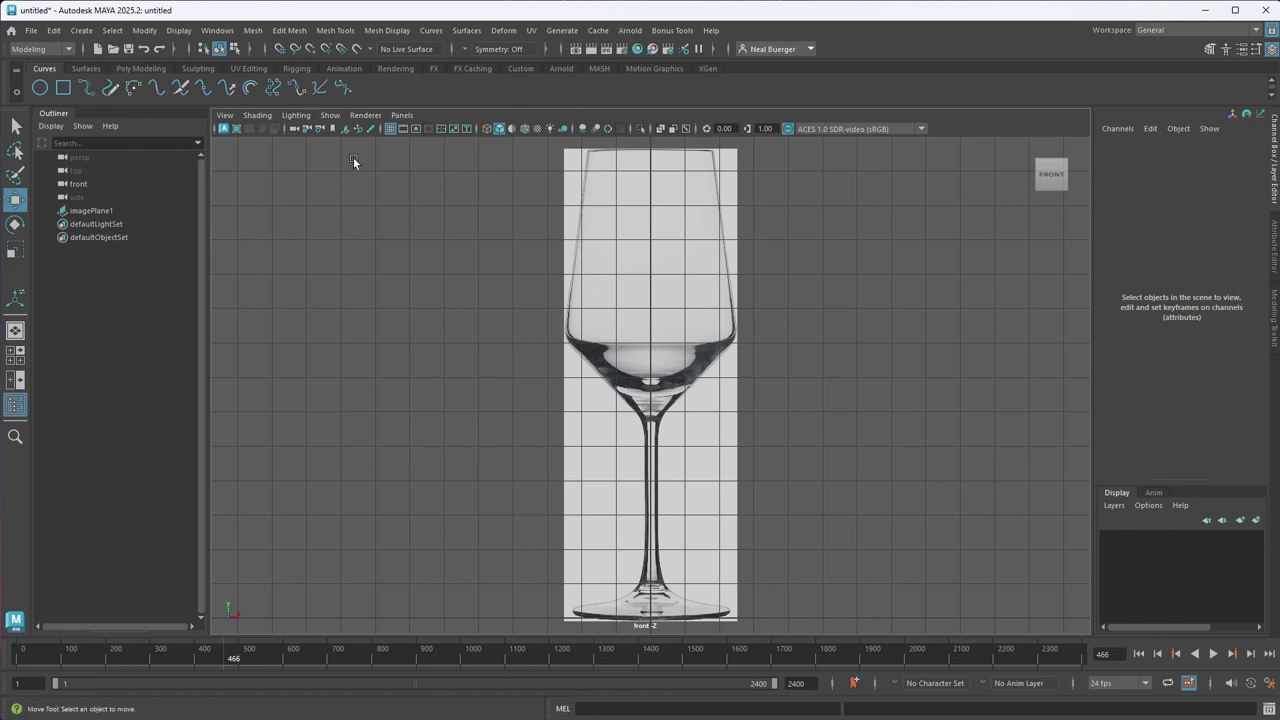
{"action": "left_click", "coordinate": [341, 87]}
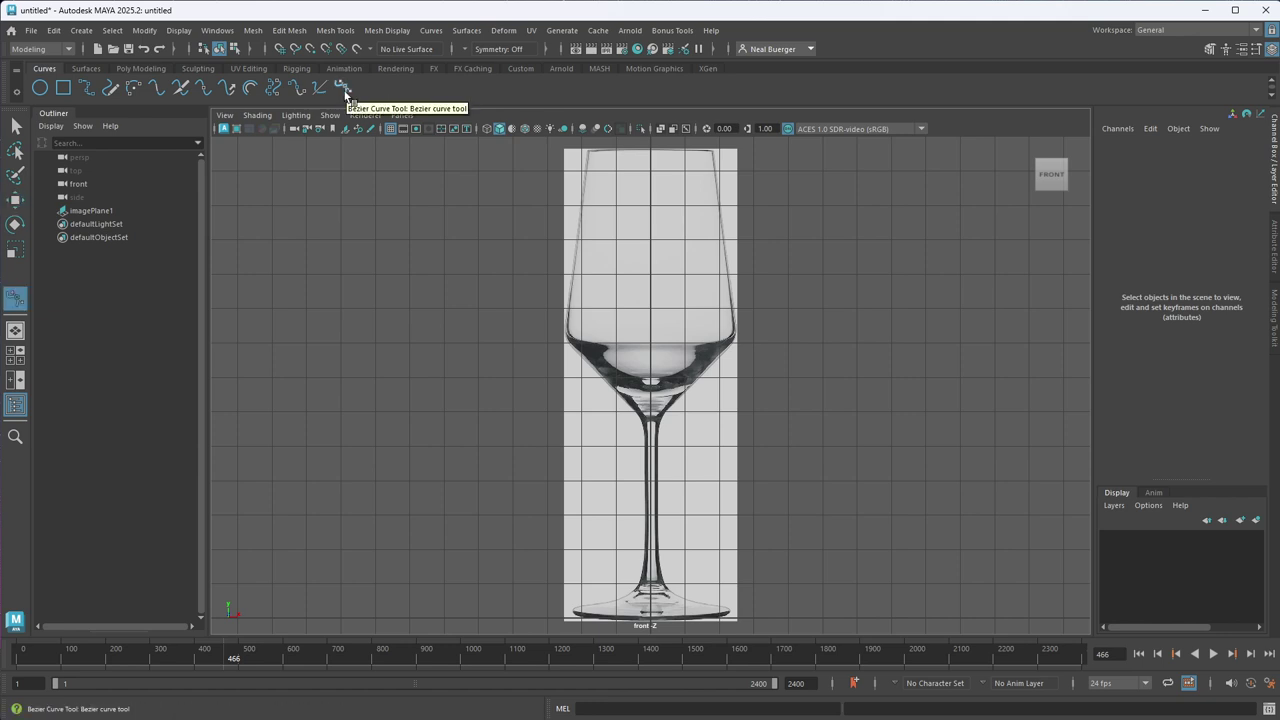
{"action": "left_click", "coordinate": [81, 30]}
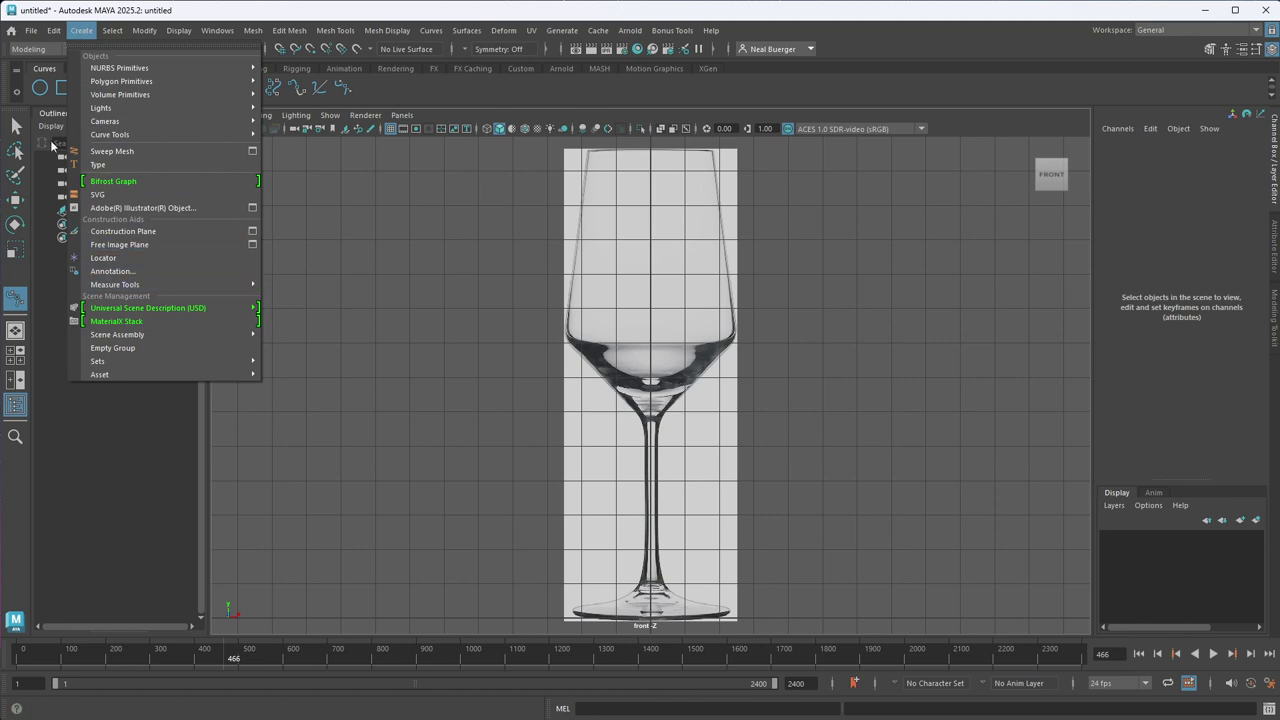
{"action": "mouse_move", "coordinate": [128, 70]}
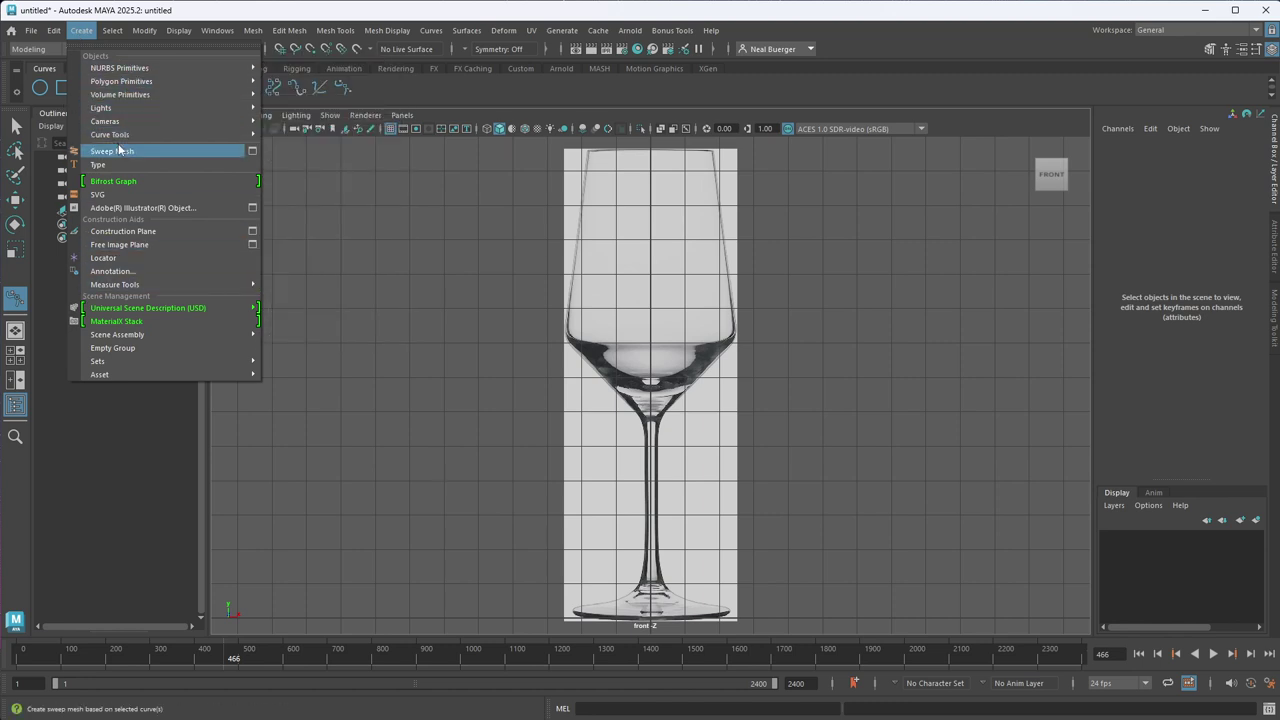
{"action": "mouse_move", "coordinate": [127, 120]}
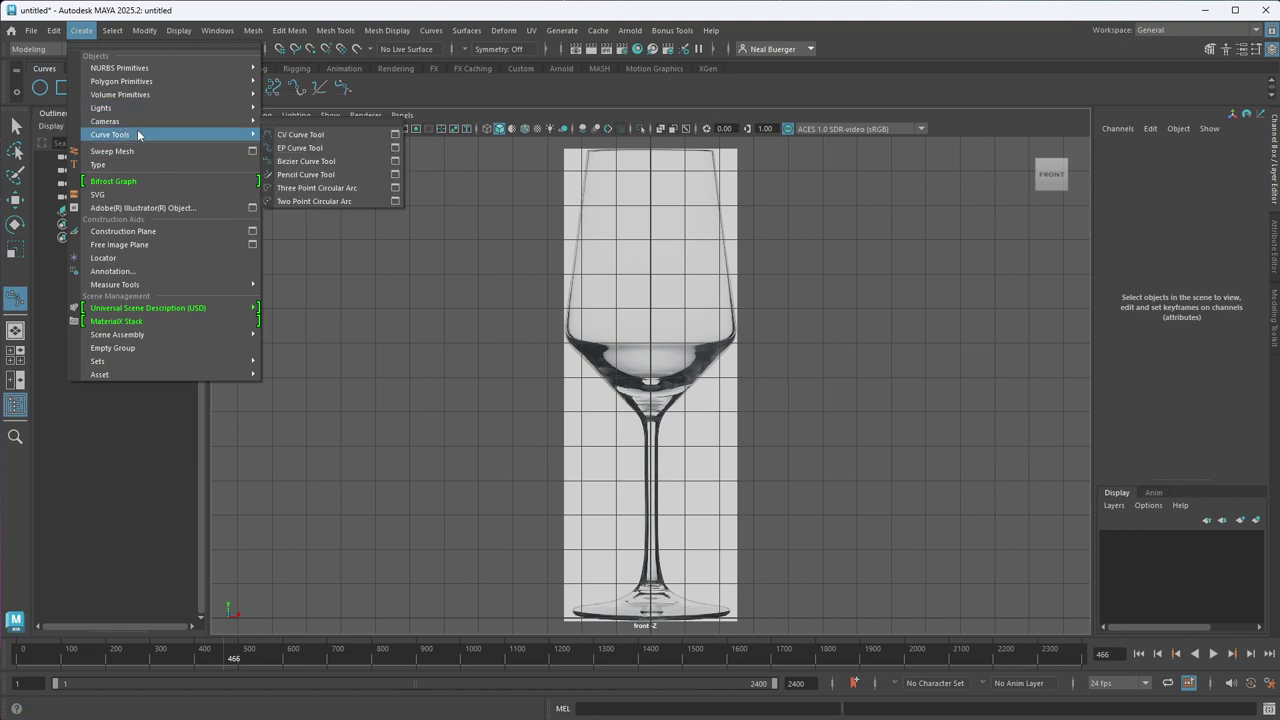
{"action": "left_click", "coordinate": [313, 164]}
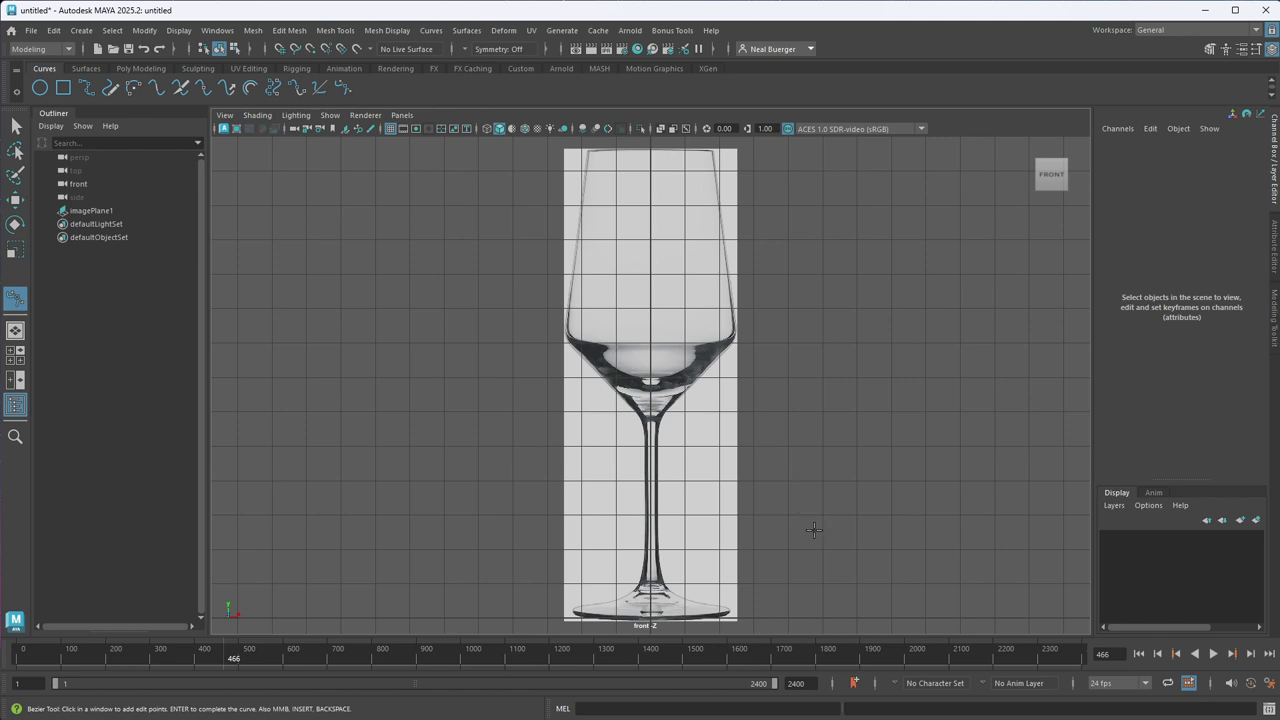
- Examine the profile of the glass's stem and foot in the front-view reference image
{"action": "scroll", "coordinate": [813, 541], "scroll_direction": "up", "scroll_amount": 4}
{"action": "key", "text": "space"}
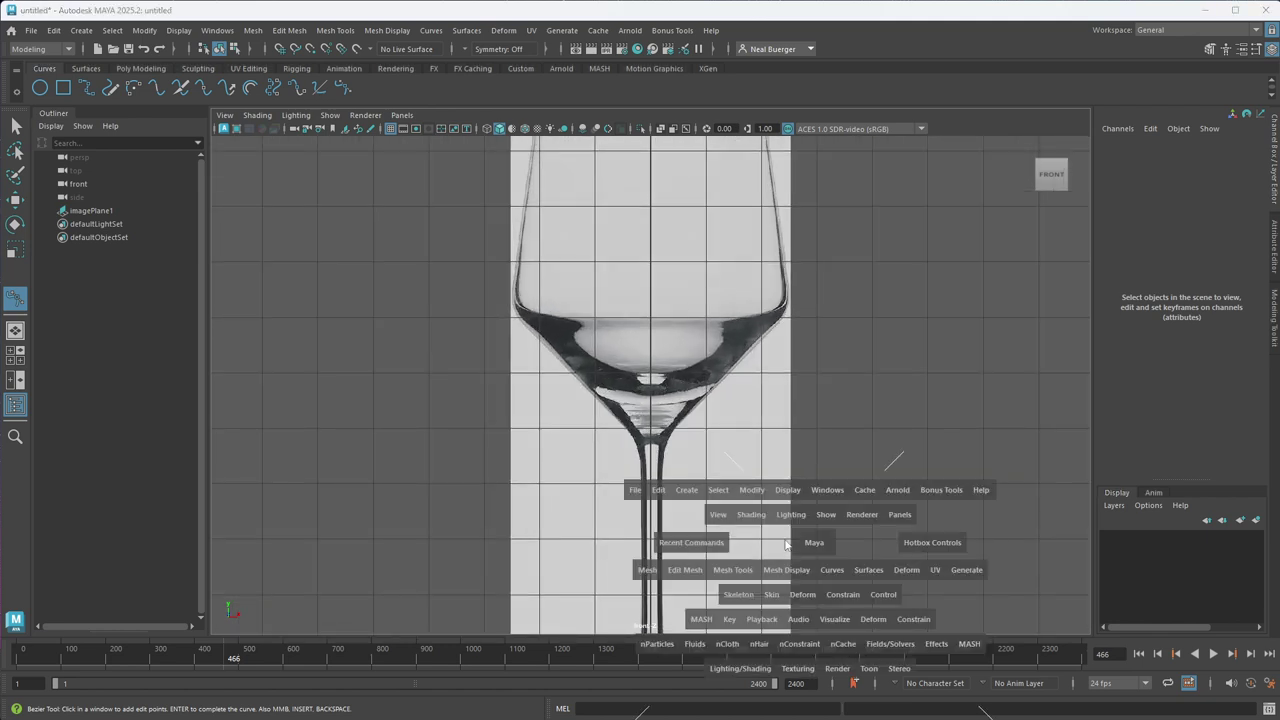
{"action": "key", "text": "space"}
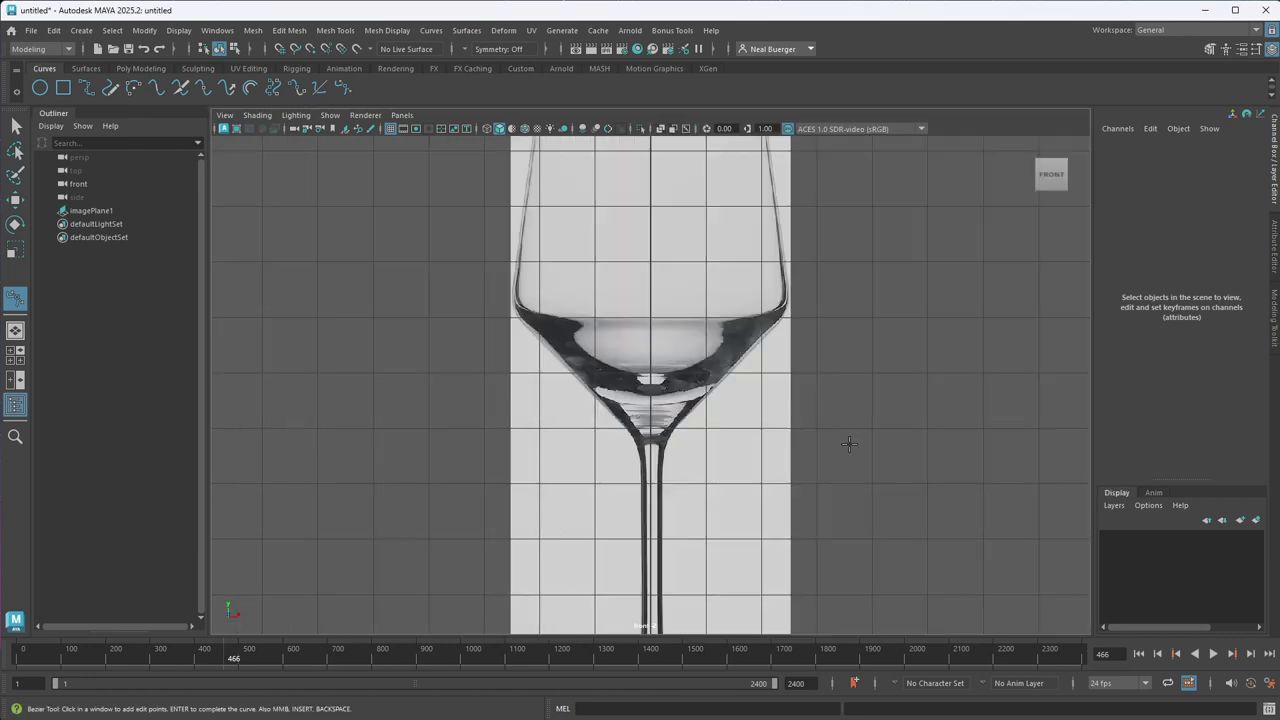
{"action": "middle_click_drag", "start_coordinate": [857, 430], "coordinate": [855, 97], "text": "alt"}
{"action": "scroll", "coordinate": [832, 360], "scroll_direction": "up", "scroll_amount": 5}
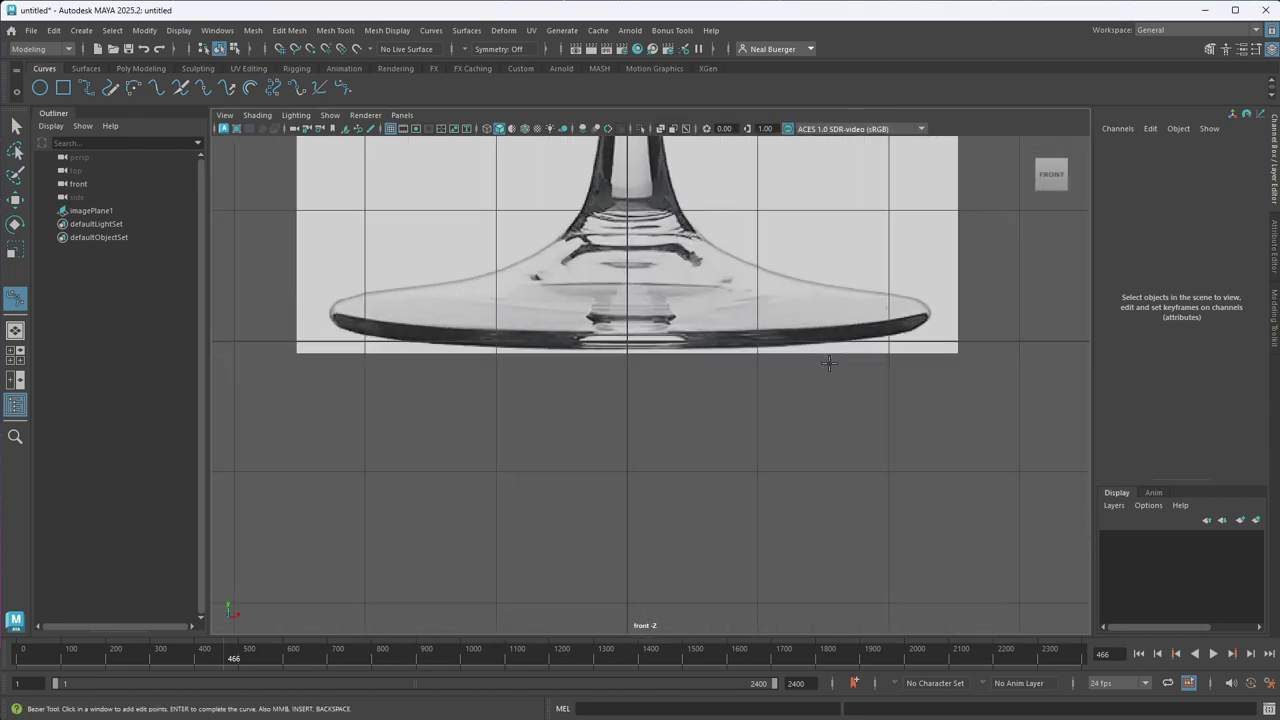
{"action": "key", "text": "space"}
{"action": "scroll", "coordinate": [766, 271], "scroll_direction": "up", "scroll_amount": 2}
{"action": "middle_click_drag", "start_coordinate": [766, 271], "coordinate": [740, 486], "text": "alt"}
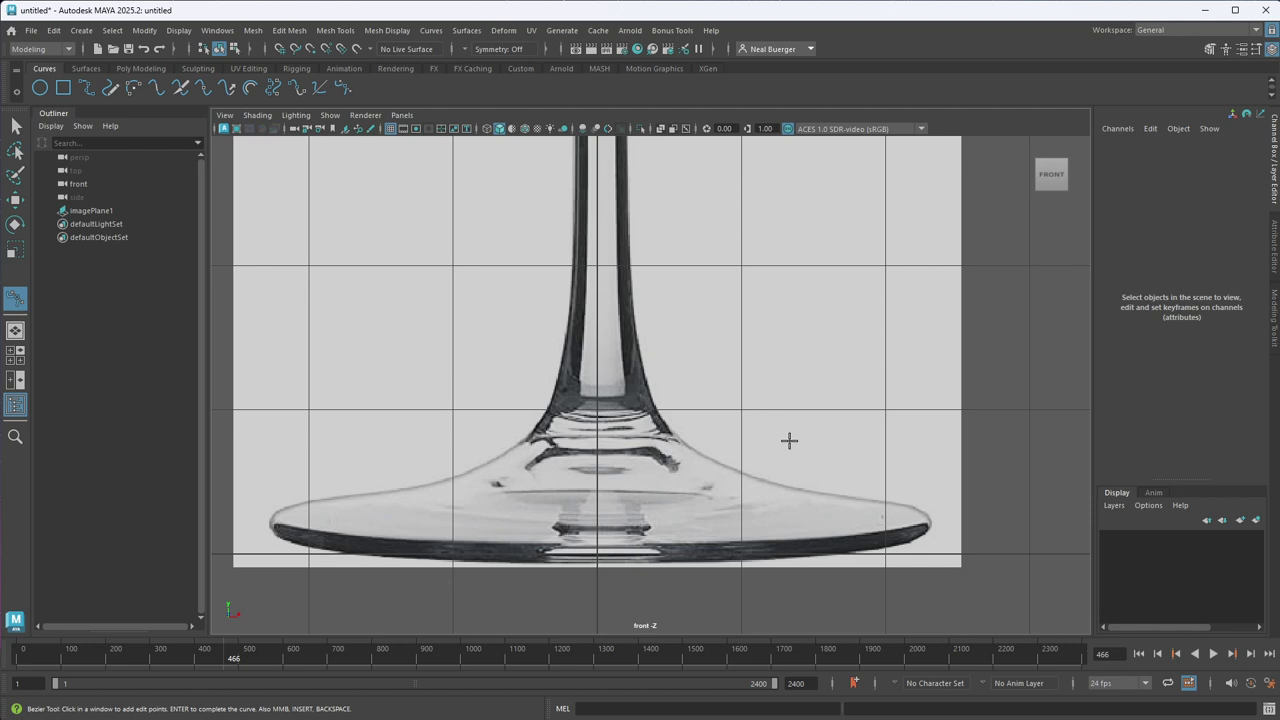
{"action": "scroll", "coordinate": [786, 388], "scroll_direction": "down", "scroll_amount": 5}
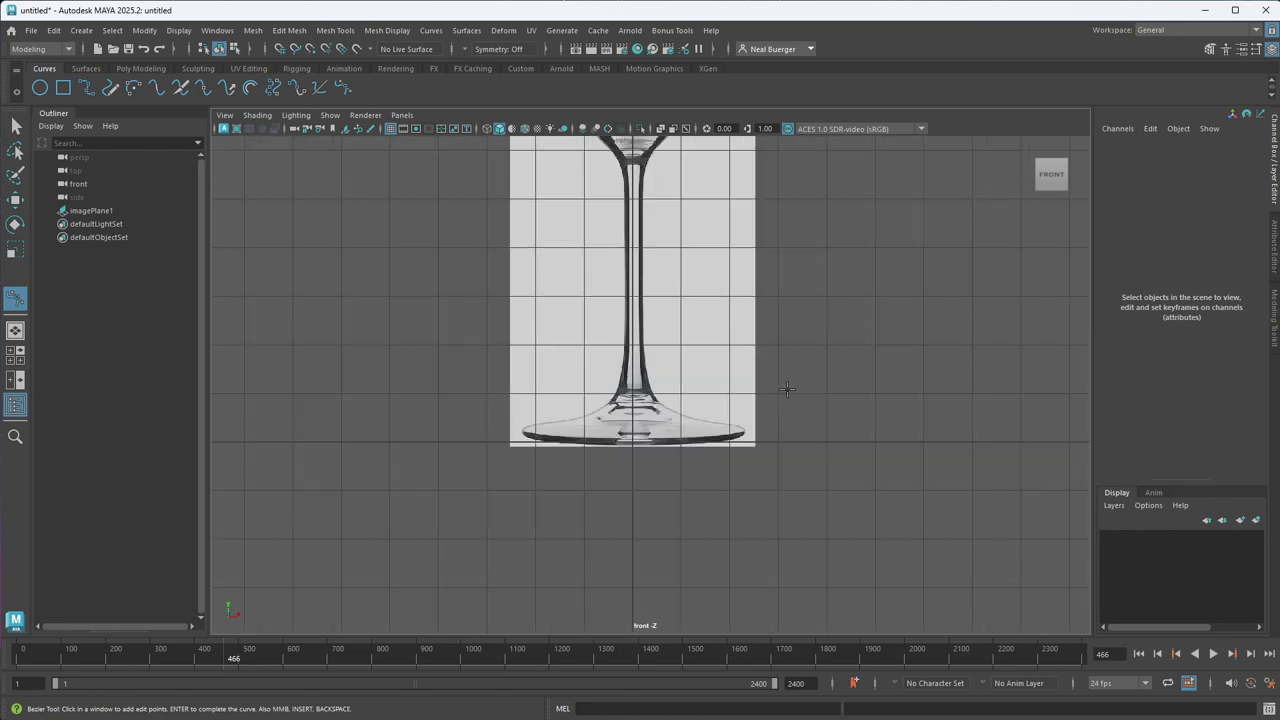
{"action": "key", "text": "space"}
{"action": "middle_click_drag", "start_coordinate": [723, 334], "coordinate": [819, 236], "text": "alt"}
{"action": "scroll", "coordinate": [811, 258], "scroll_direction": "up", "scroll_amount": 1}
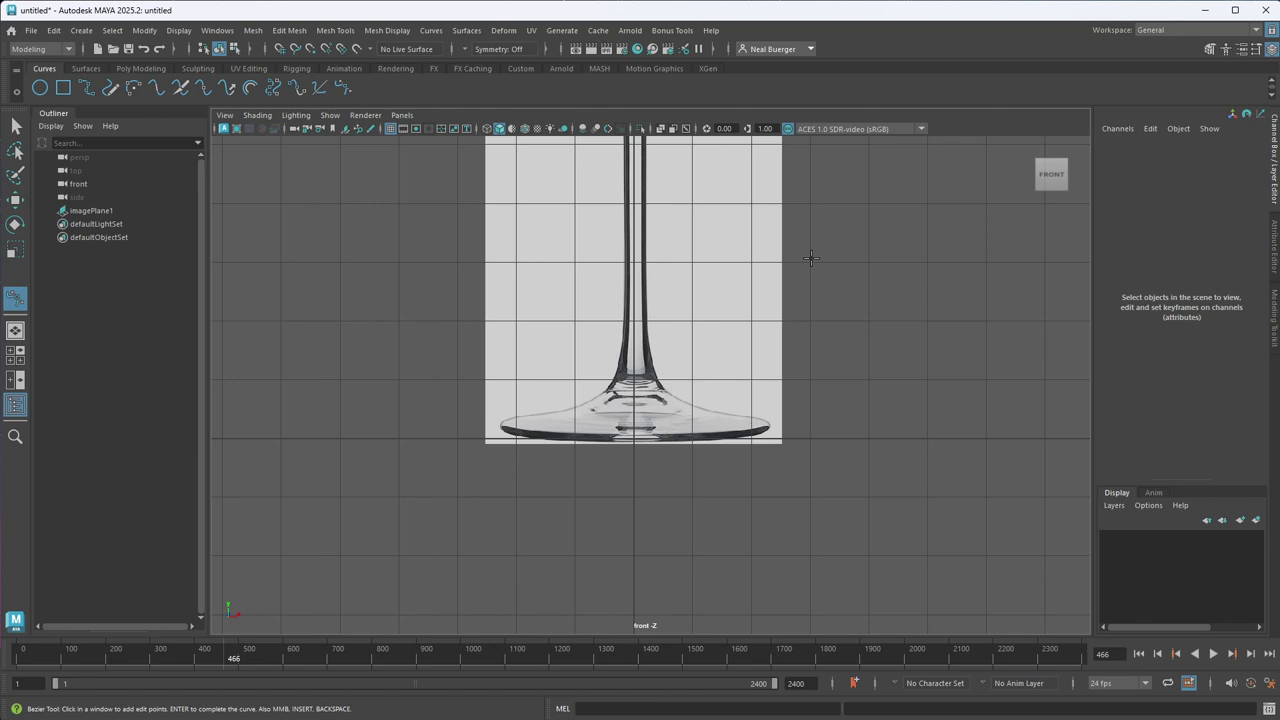
{"action": "scroll", "coordinate": [786, 300], "scroll_direction": "up", "scroll_amount": 1}
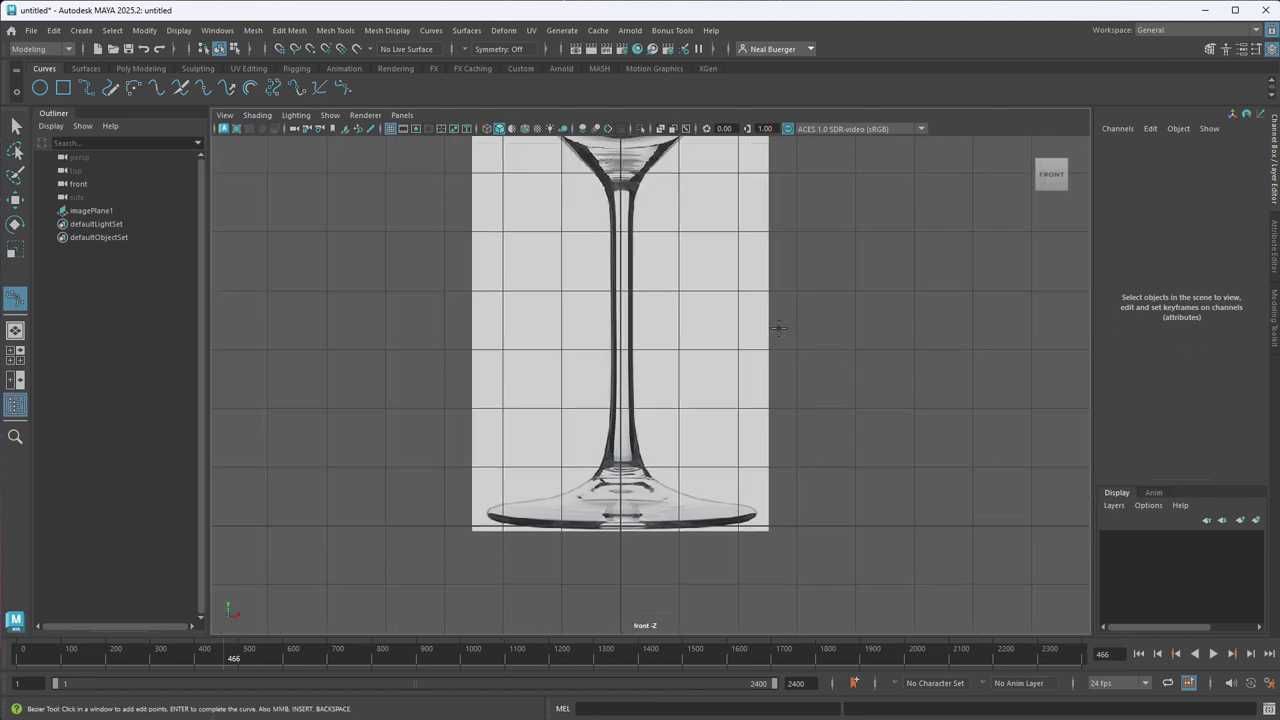
{"action": "scroll", "coordinate": [779, 443], "scroll_direction": "up", "scroll_amount": 1}
{"action": "scroll", "coordinate": [779, 443], "scroll_direction": "up", "scroll_amount": 1}
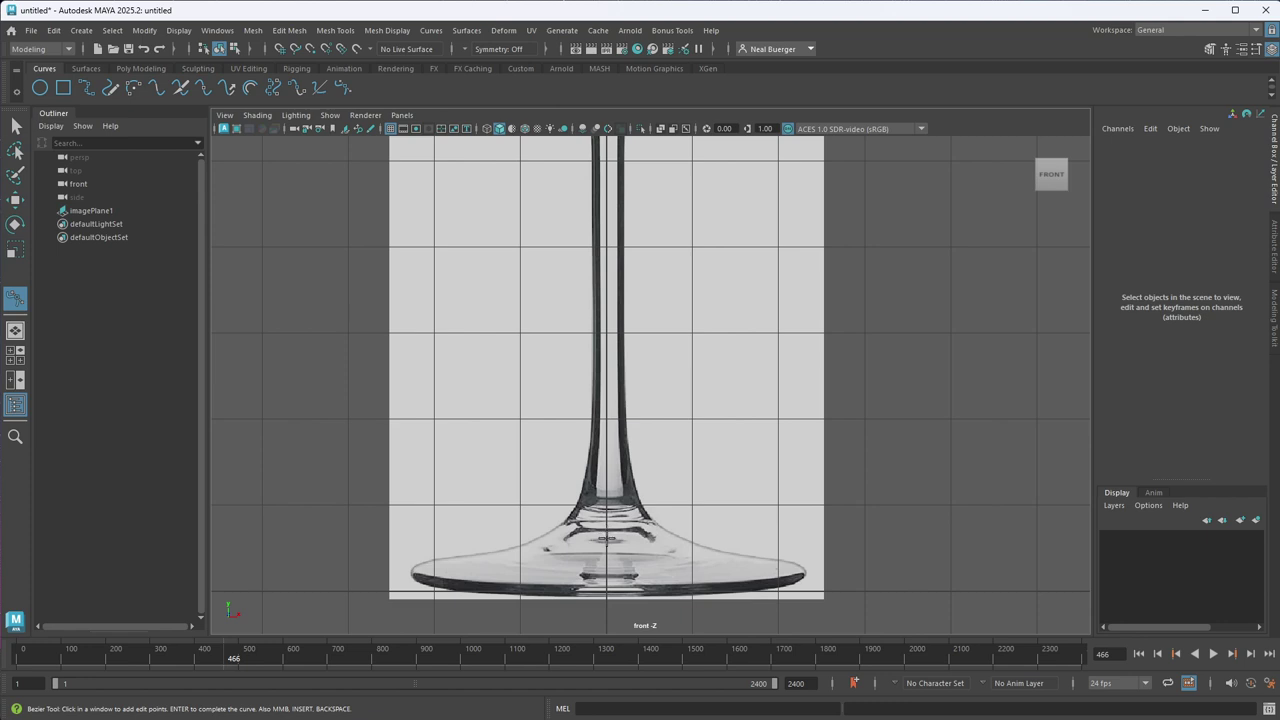
{"action": "left_click", "coordinate": [607, 539]}
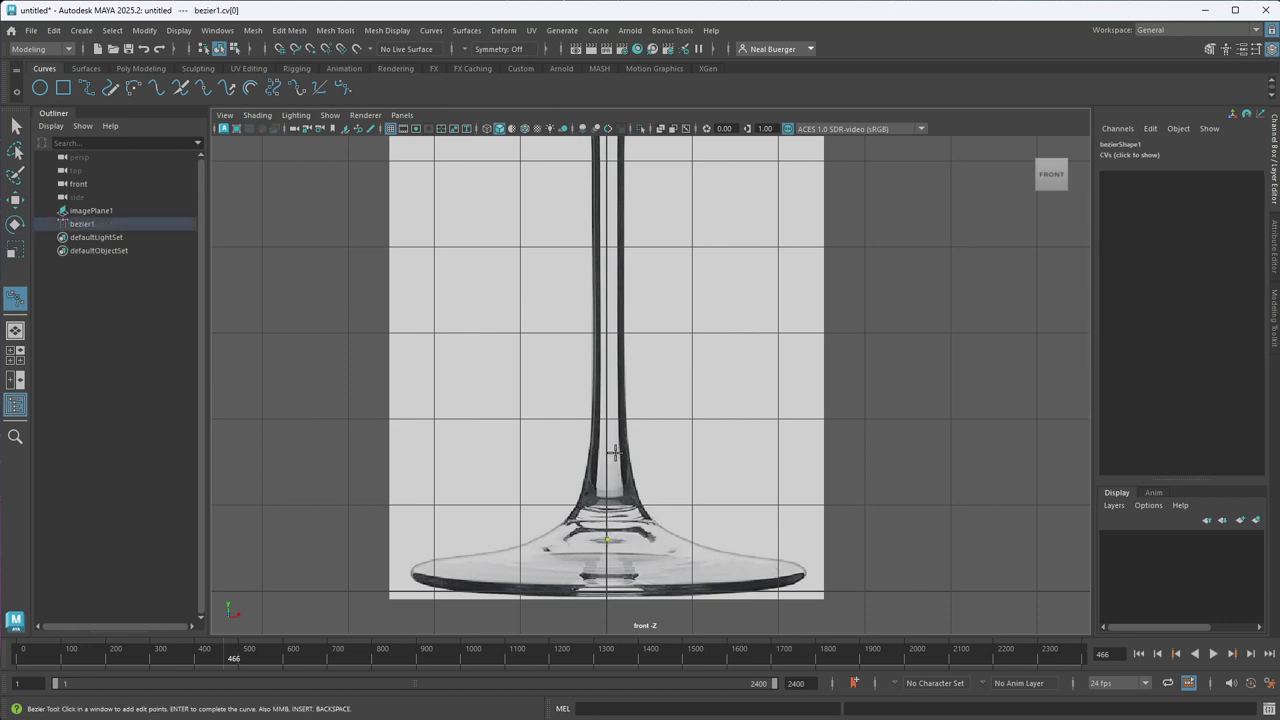
{"action": "left_click", "coordinate": [643, 540]}
{"action": "key", "text": "ctrl+z"}
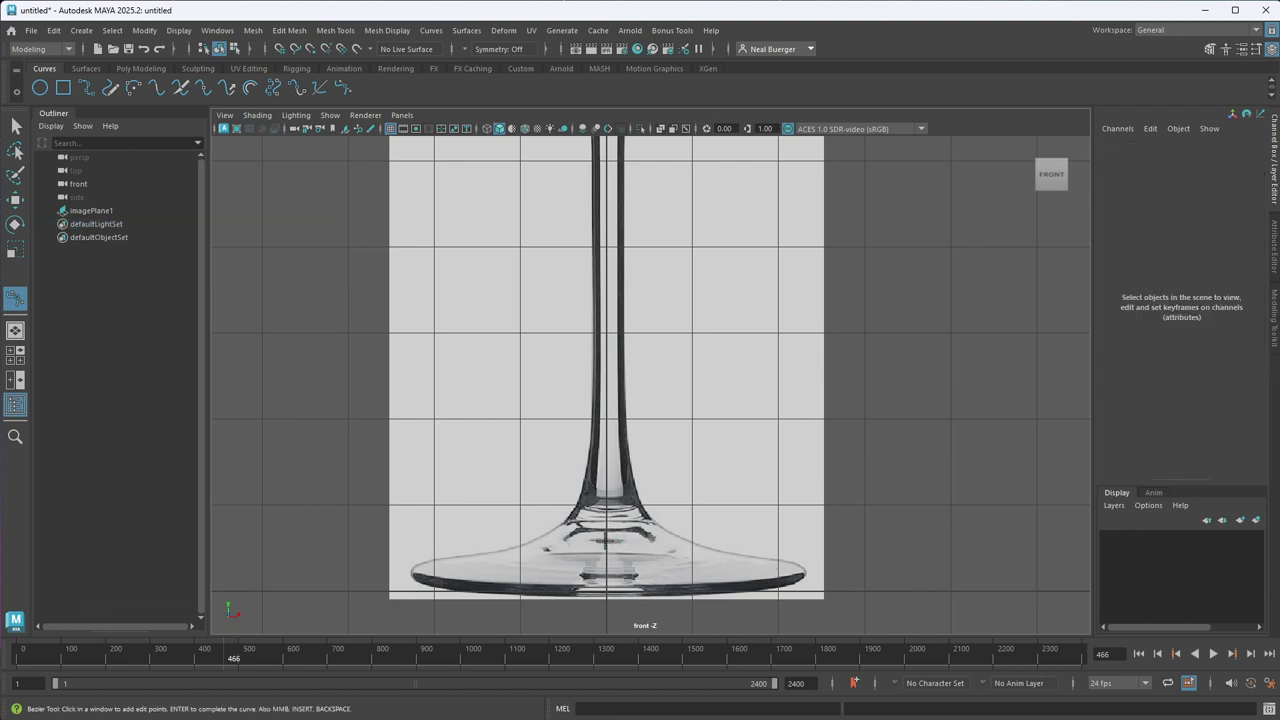
- Start the Bezier curve on the centre axis inside the foot with a horizontal tangent, and extend it around the foot's outer rim
{"action": "left_click_drag", "start_coordinate": [605, 540], "coordinate": [628, 540]}
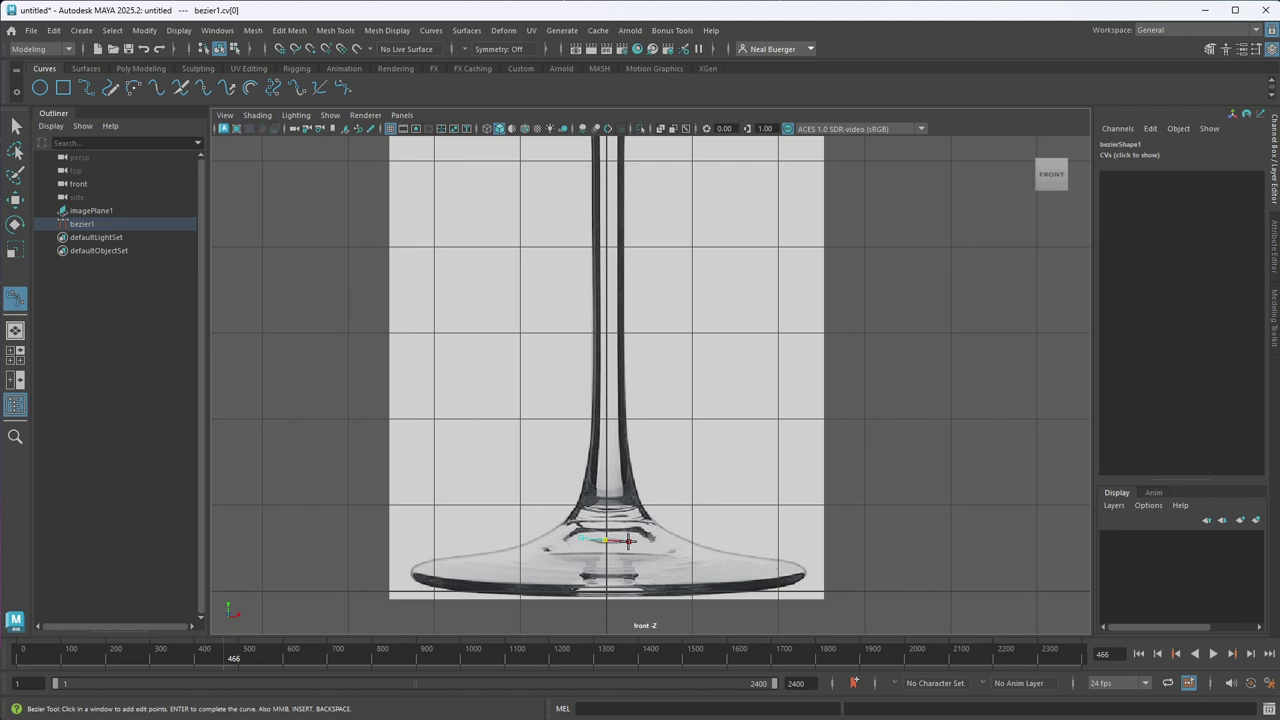
{"action": "left_click", "coordinate": [628, 540]}
{"action": "left_click", "coordinate": [631, 540]}
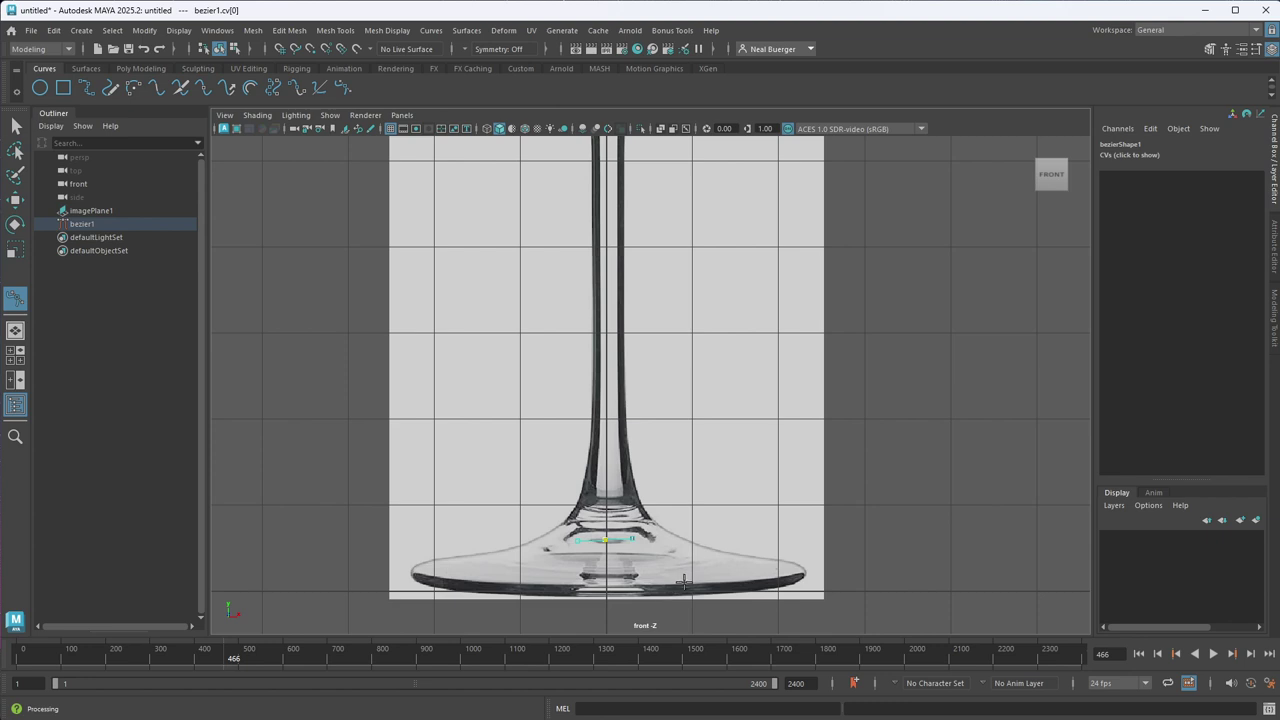
{"action": "left_click_drag", "start_coordinate": [684, 583], "coordinate": [812, 576]}
{"action": "key", "text": "BackSpace"}
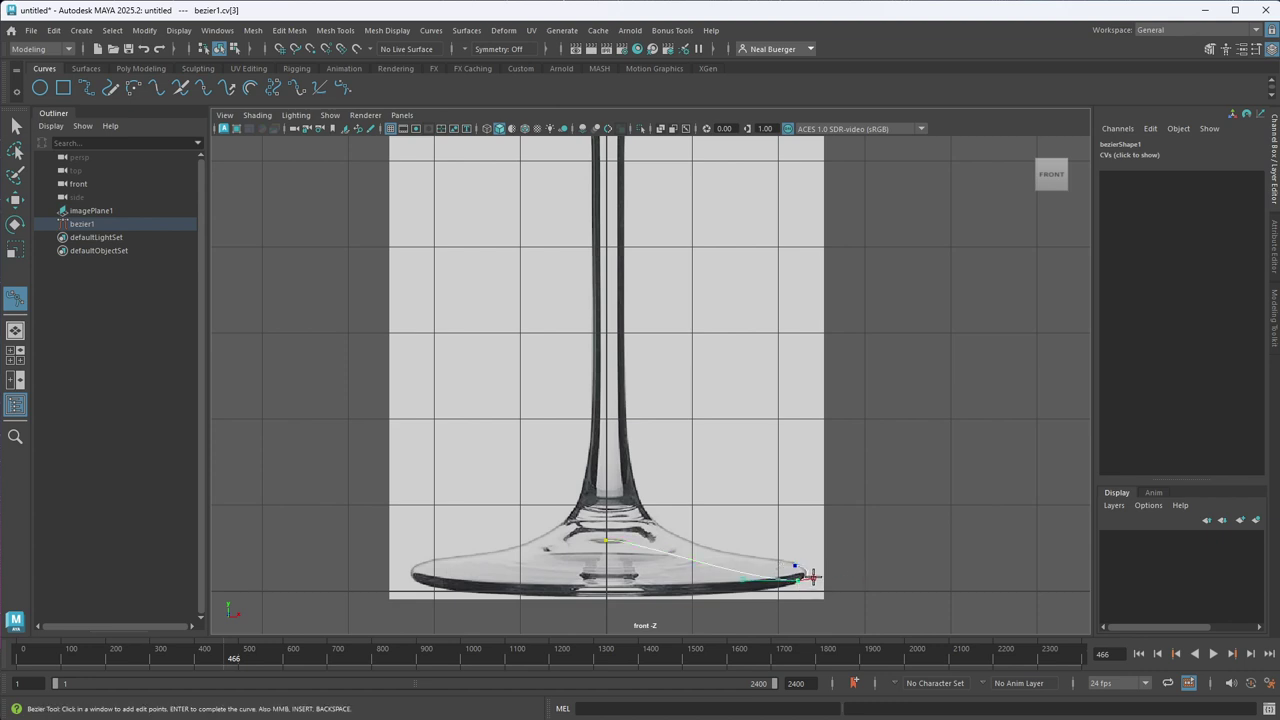
{"action": "left_click", "coordinate": [800, 577]}
- Continue the curve along the foot's upper surface with anchors leading up to the base of the stem
{"action": "left_click_drag", "start_coordinate": [690, 540], "coordinate": [663, 539]}
{"action": "left_click", "coordinate": [646, 512]}
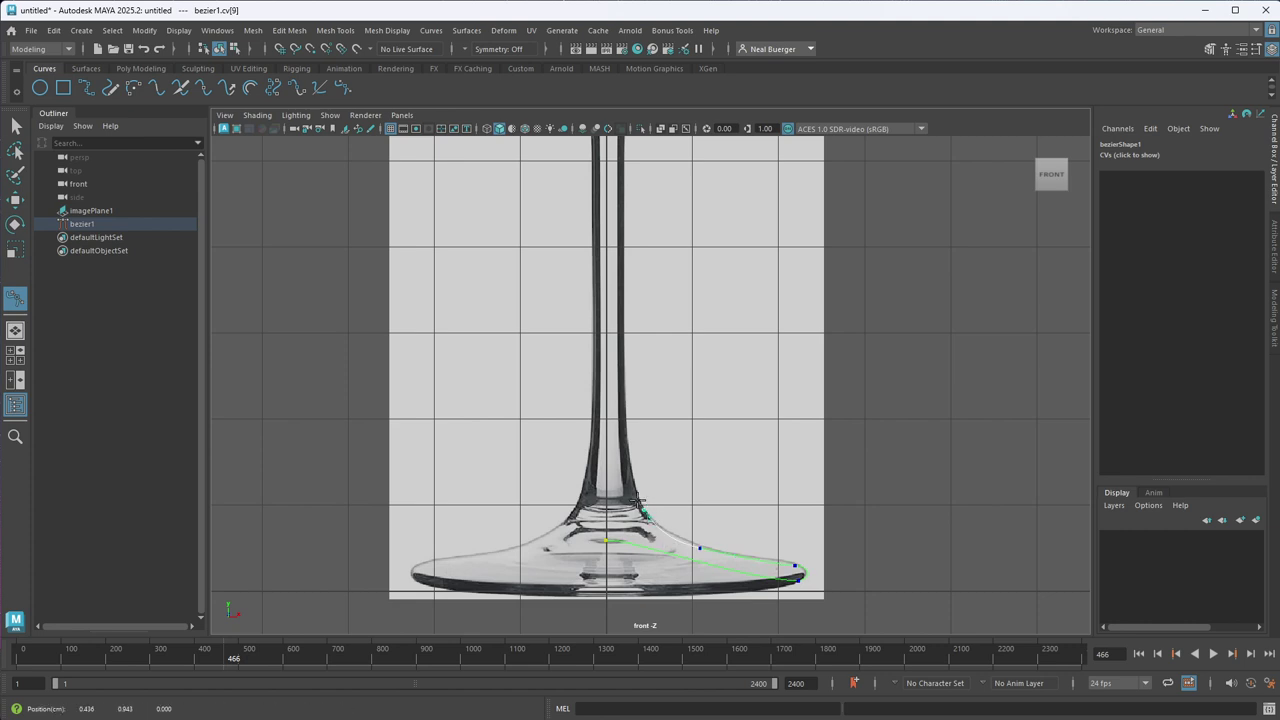
{"action": "left_click", "coordinate": [646, 511]}
{"action": "left_click_drag", "start_coordinate": [646, 511], "coordinate": [699, 546]}
{"action": "left_click", "coordinate": [630, 488]}
{"action": "left_click_drag", "start_coordinate": [626, 484], "coordinate": [630, 484]}
{"action": "key", "text": "ctrl+z"}
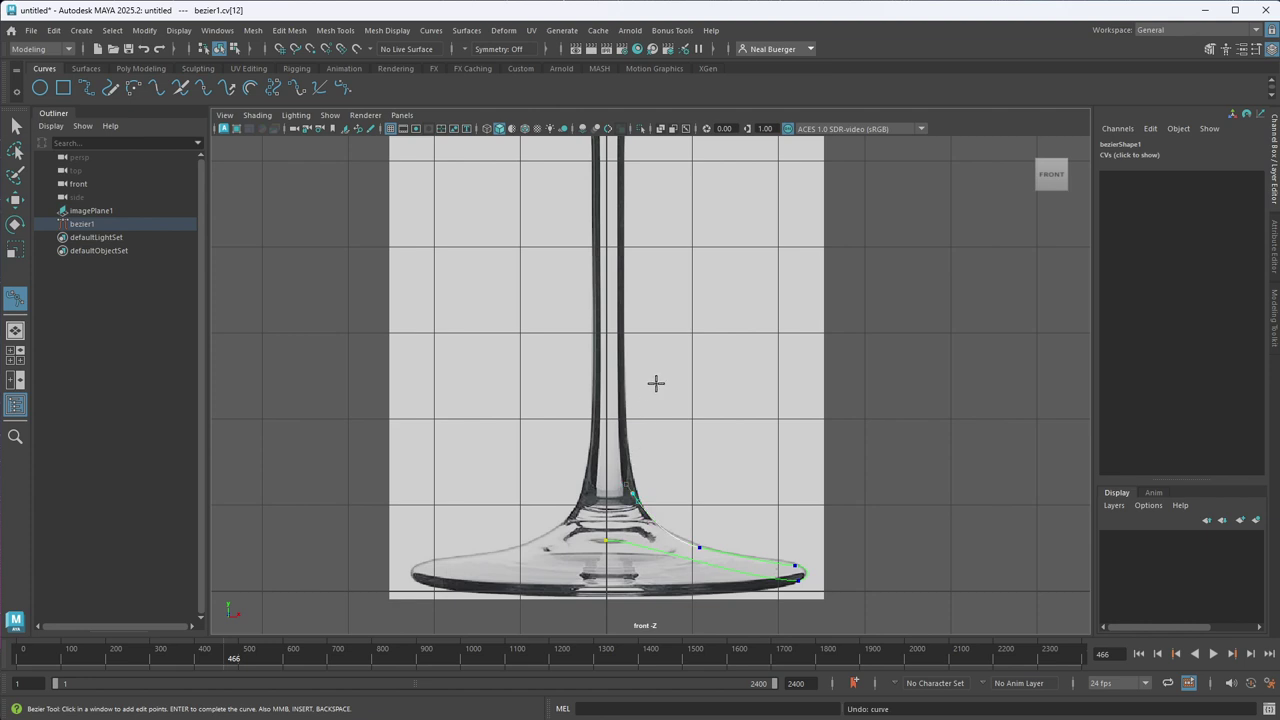
- Extend the curve up the stem with an anchor below the bowl and another at the bowl's widest corner
{"action": "middle_click_drag", "start_coordinate": [656, 383], "coordinate": [611, 291], "text": "alt"}
{"action": "left_click", "coordinate": [606, 224]}
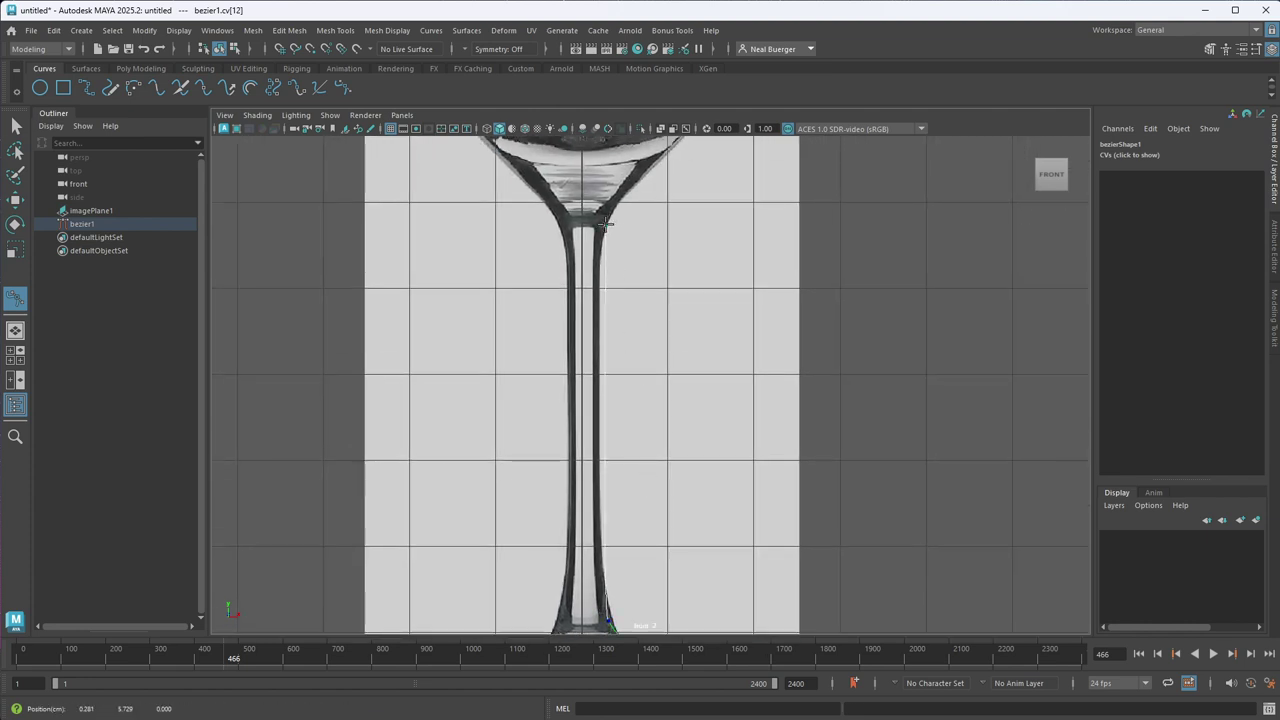
{"action": "left_click_drag", "start_coordinate": [606, 224], "coordinate": [615, 207]}
{"action": "scroll", "coordinate": [746, 274], "scroll_direction": "down", "scroll_amount": 3}
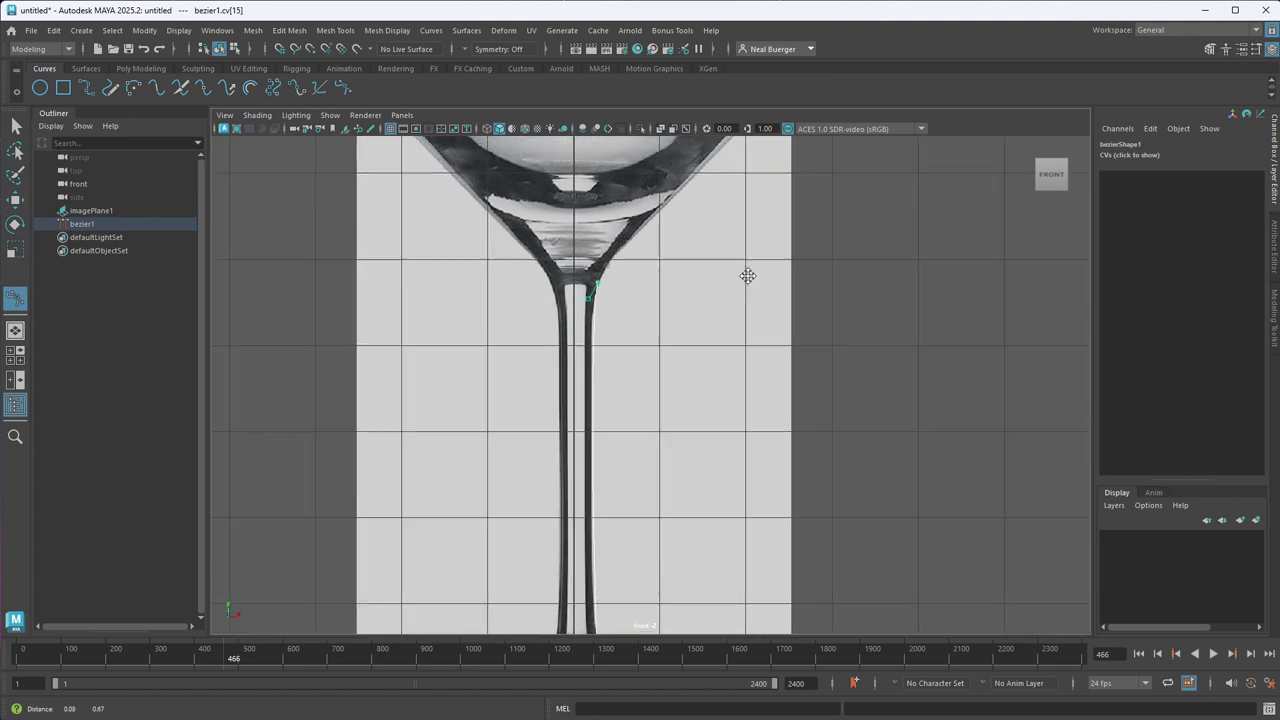
{"action": "scroll", "coordinate": [725, 343], "scroll_direction": "down", "scroll_amount": 2}
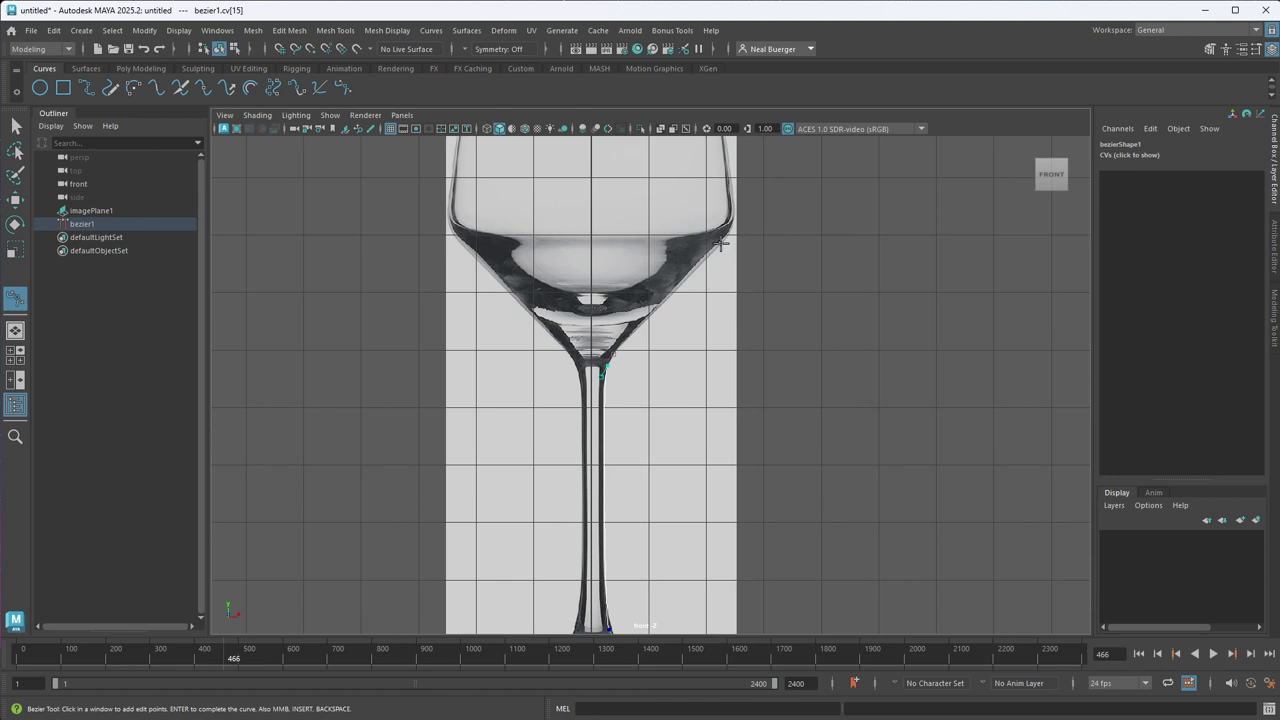
{"action": "left_click_drag", "start_coordinate": [732, 231], "coordinate": [748, 216]}
{"action": "middle_click_drag", "start_coordinate": [814, 261], "coordinate": [819, 521], "text": "alt"}
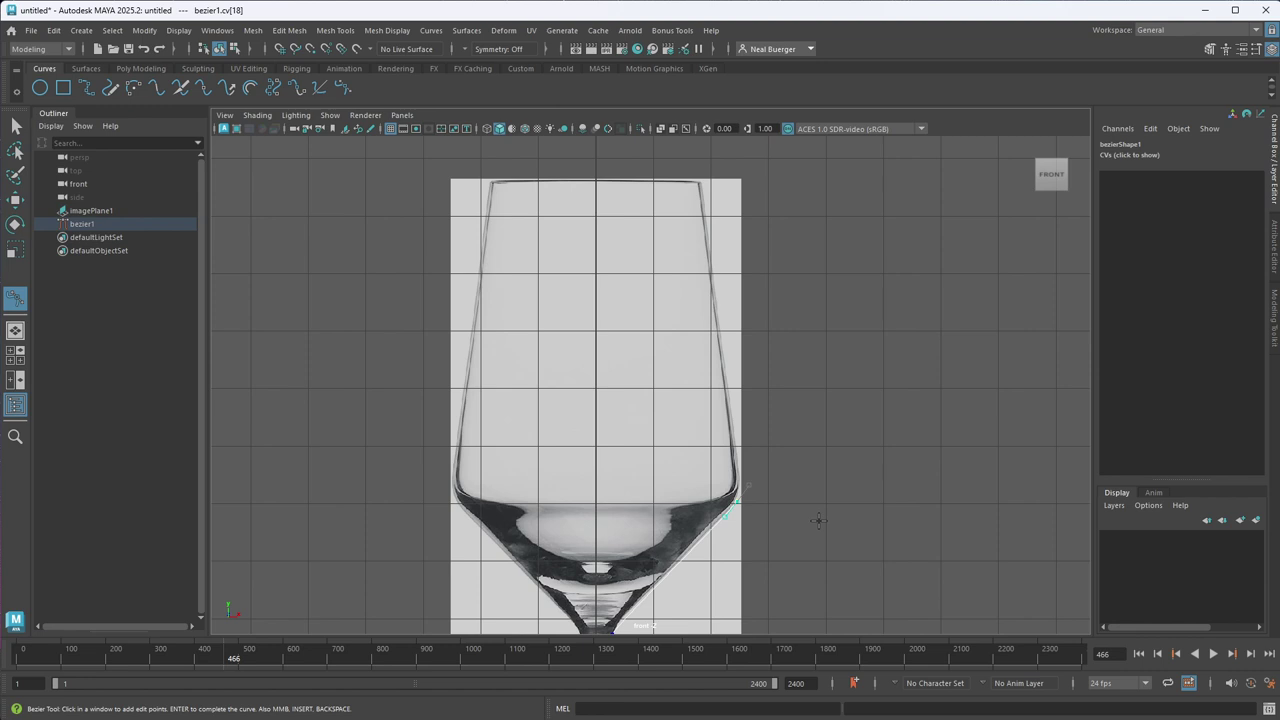
{"action": "left_click", "coordinate": [736, 470]}
{"action": "left_click_drag", "start_coordinate": [726, 404], "coordinate": [708, 257]}
{"action": "key", "text": "BackSpace"}
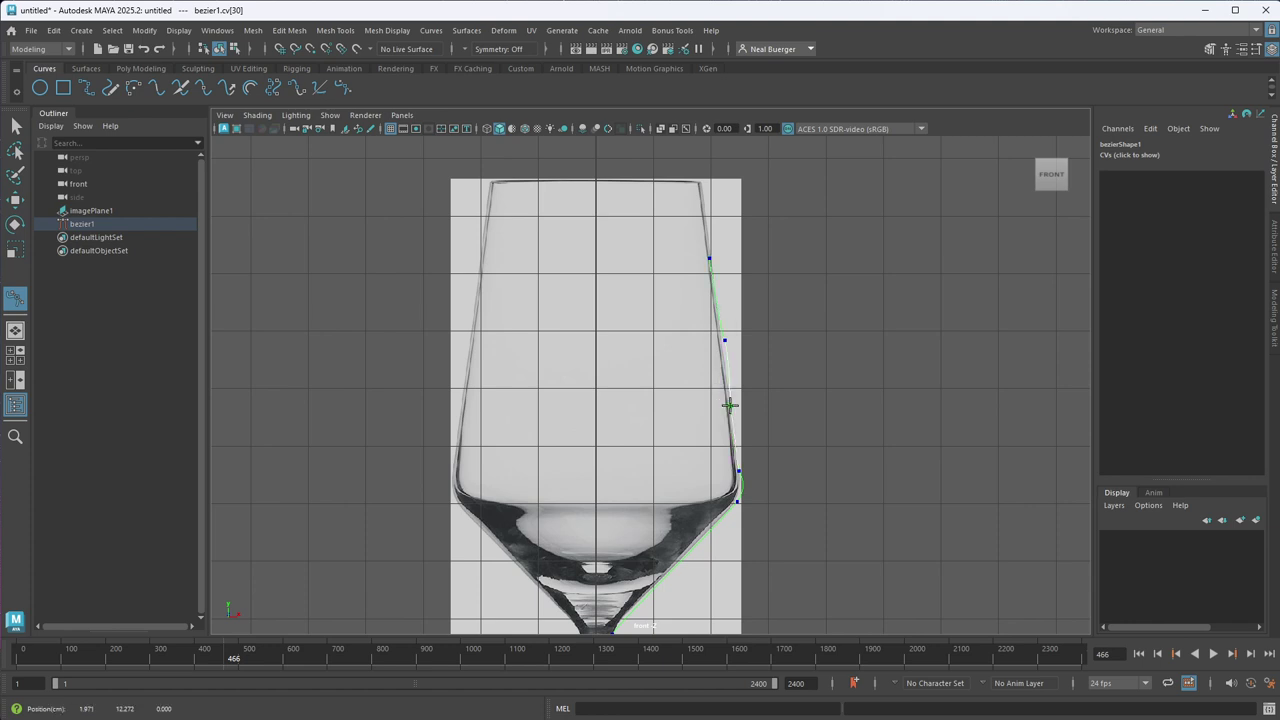
{"action": "left_click", "coordinate": [722, 340]}
{"action": "left_click_drag", "start_coordinate": [722, 340], "coordinate": [721, 338]}
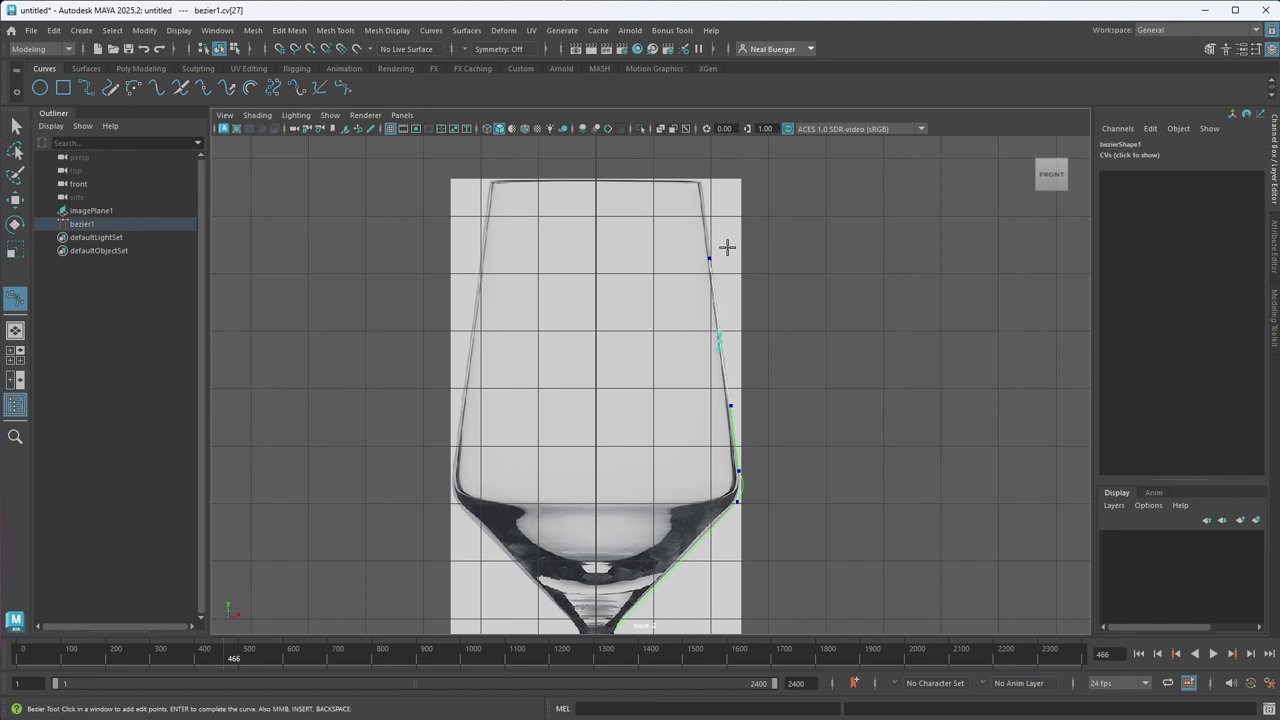
{"action": "key", "text": "ctrl+z"}
{"action": "key", "text": "ctrl+z"}
{"action": "key", "text": "ctrl+z"}
{"action": "key", "text": "ctrl+z"}
{"action": "key", "text": "ctrl+z"}
{"action": "key", "text": "ctrl+z"}
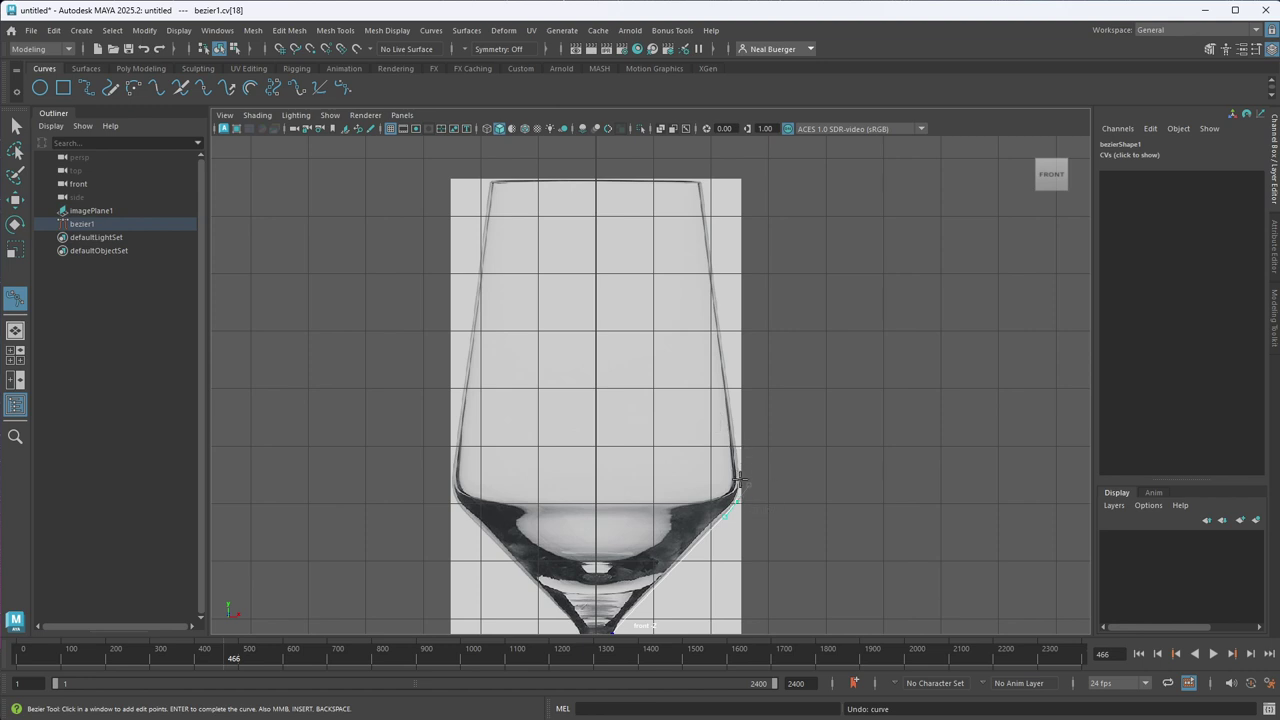
- Shape the curve's bend at the bowl's outer corner with an anchor just above it, and extend it up the outer wall to the rim
{"action": "left_click_drag", "start_coordinate": [735, 500], "coordinate": [739, 497]}
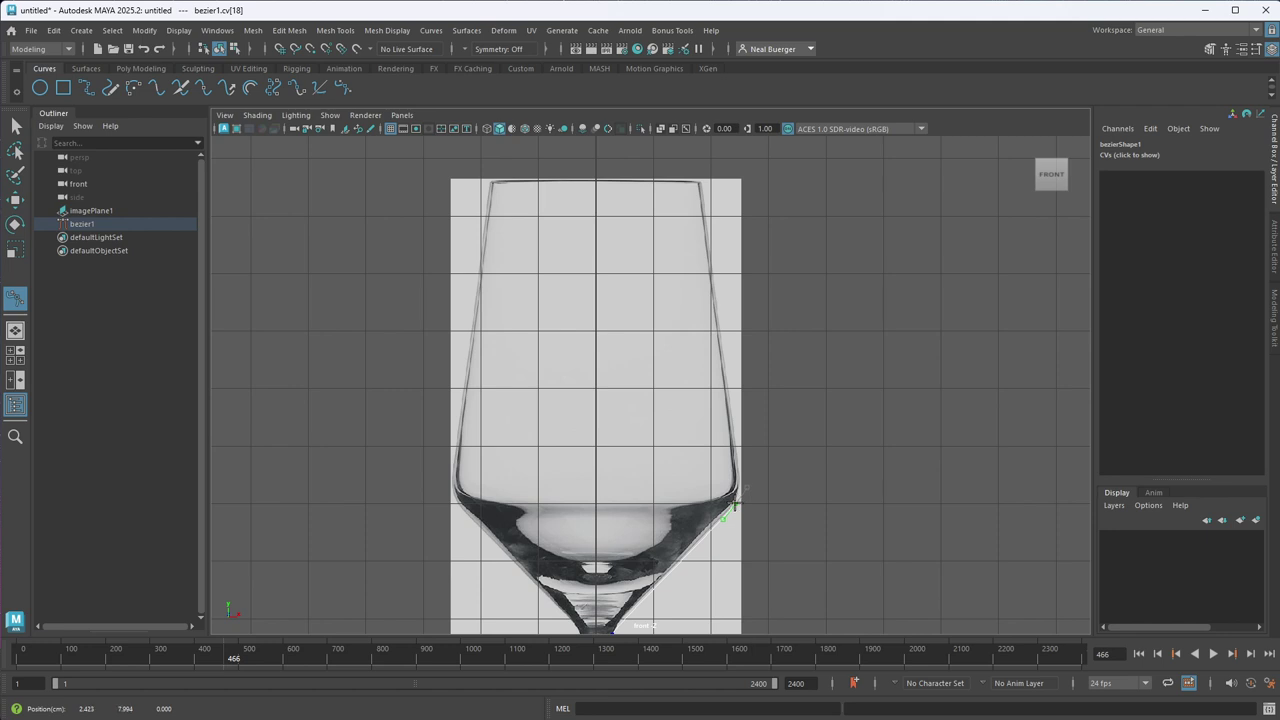
{"action": "left_click", "coordinate": [737, 466]}
{"action": "left_click", "coordinate": [737, 463]}
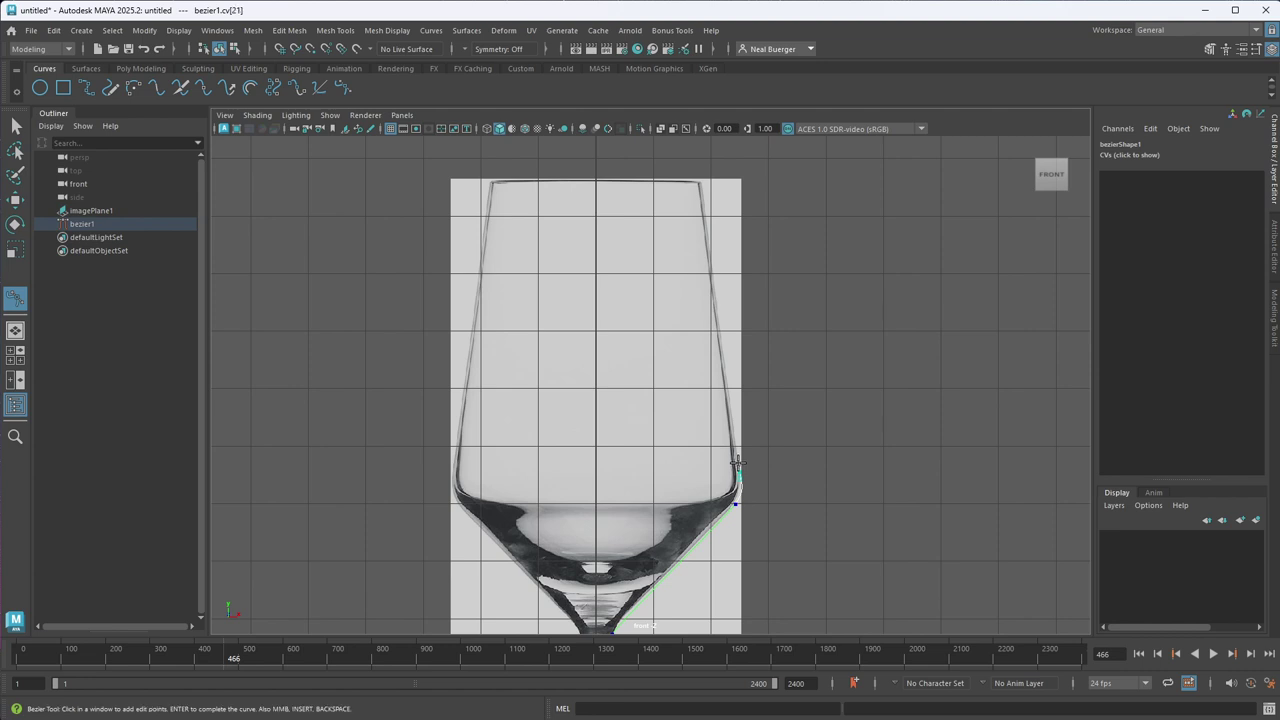
{"action": "left_click", "coordinate": [701, 186]}
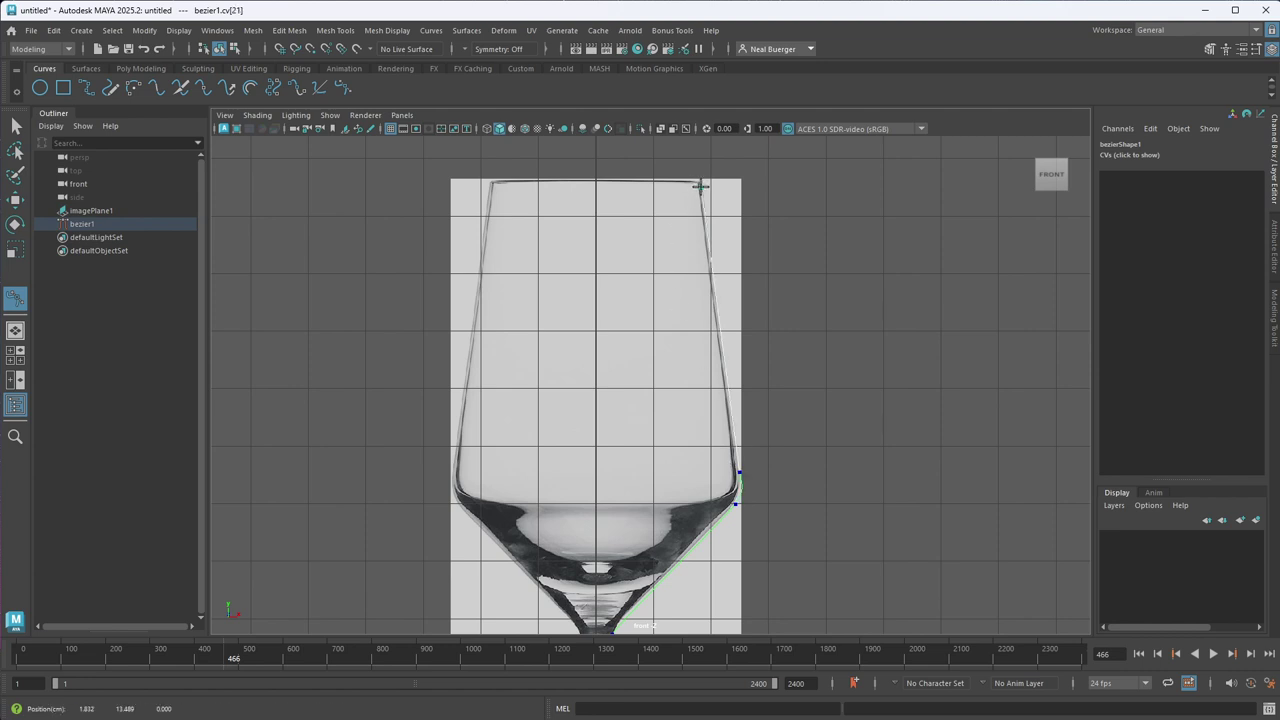
- Wrap the curve over the bowl's lip with one anchor at the top outer edge and one on the inner edge
{"action": "scroll", "coordinate": [755, 210], "scroll_direction": "up", "scroll_amount": 2}
{"action": "middle_click_drag", "start_coordinate": [749, 206], "coordinate": [786, 479], "text": "alt"}
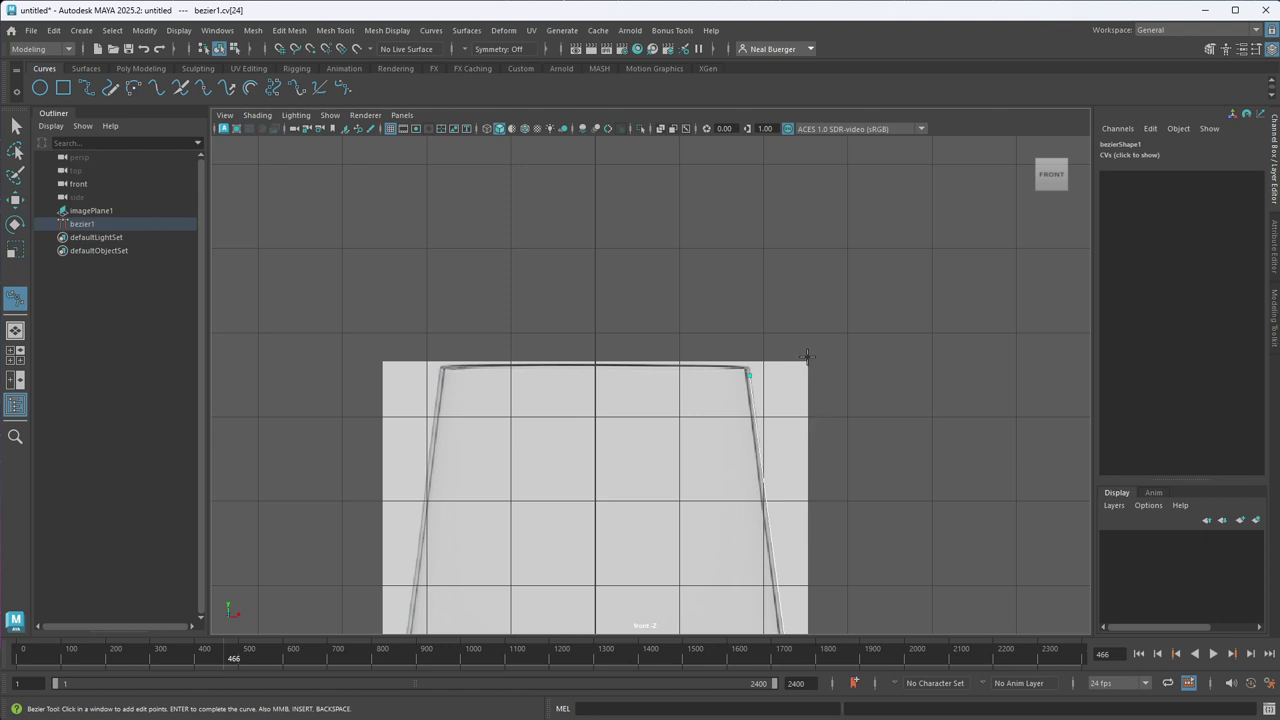
{"action": "scroll", "coordinate": [786, 479], "scroll_direction": "up", "scroll_amount": 2}
{"action": "scroll", "coordinate": [871, 334], "scroll_direction": "down", "scroll_amount": 3}
{"action": "scroll", "coordinate": [828, 365], "scroll_direction": "up", "scroll_amount": 4}
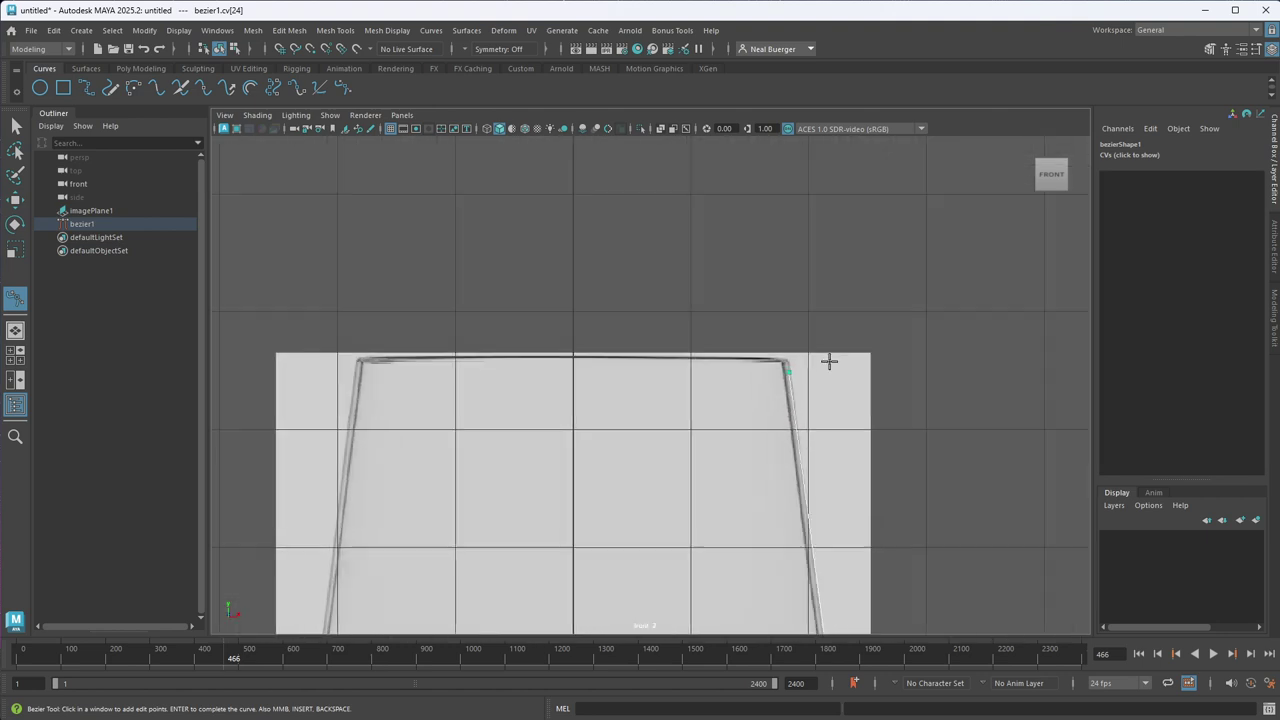
{"action": "left_click", "coordinate": [832, 350]}
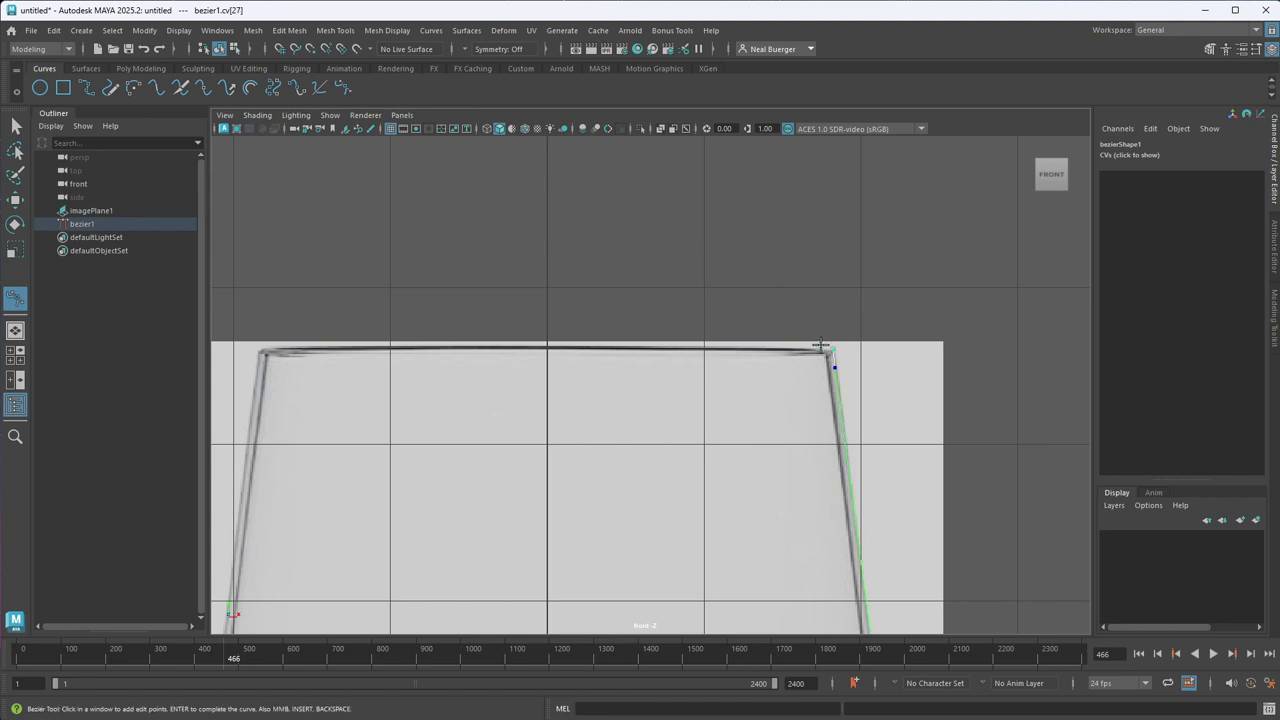
{"action": "left_click", "coordinate": [825, 358]}
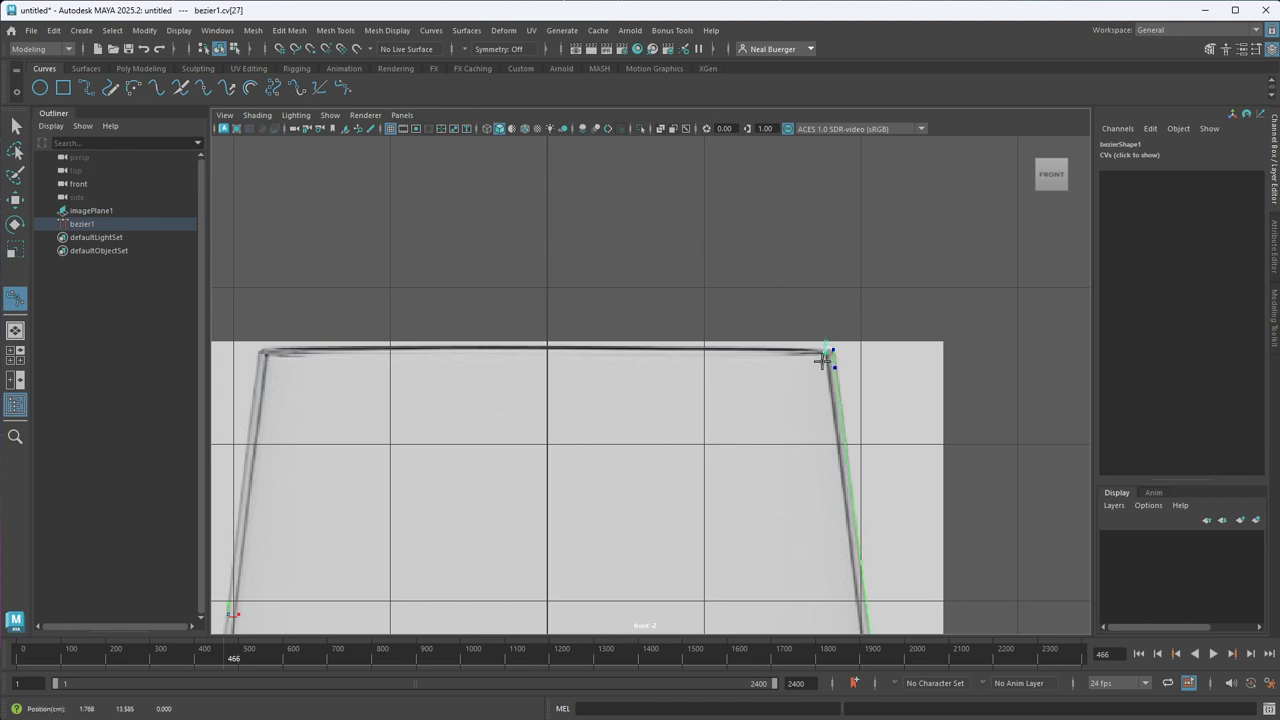
- Extend the curve down the bowl's inner wall to an anchor at the inner side of the widest corner
{"action": "scroll", "coordinate": [837, 436], "scroll_direction": "down", "scroll_amount": 3}
{"action": "middle_click_drag", "start_coordinate": [836, 434], "coordinate": [774, 317], "text": "alt"}
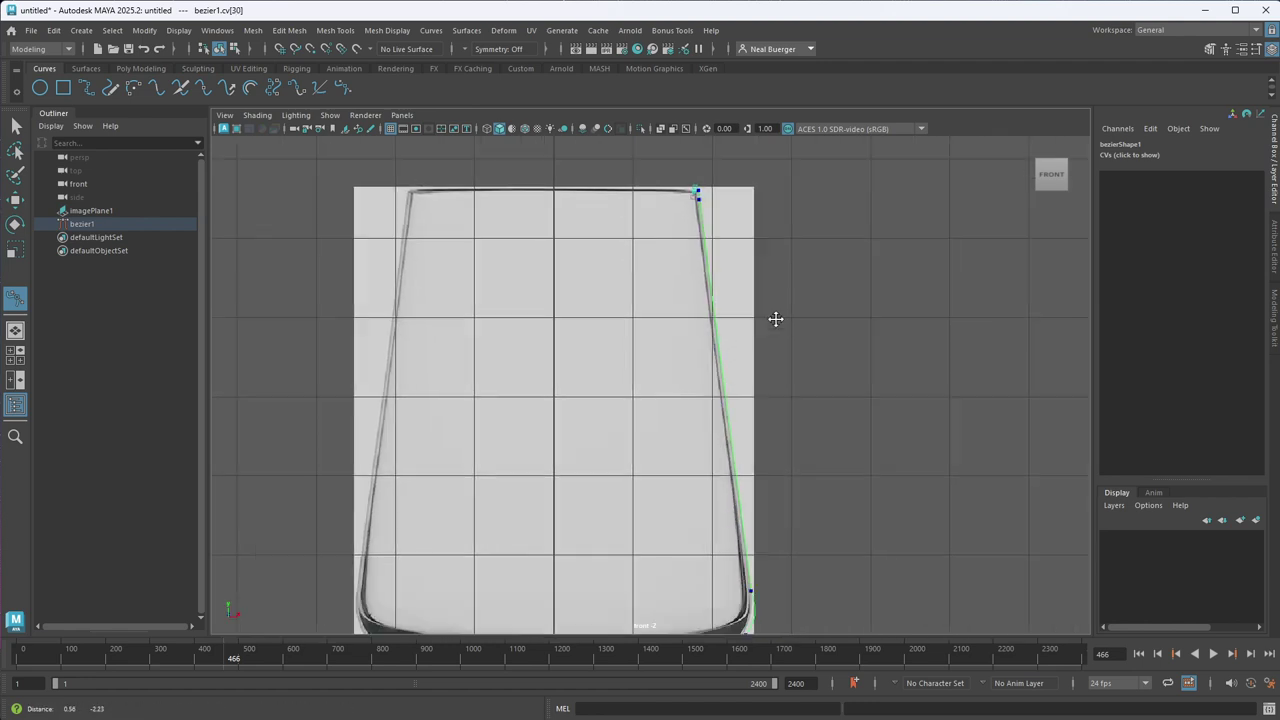
{"action": "scroll", "coordinate": [776, 290], "scroll_direction": "up", "scroll_amount": 4}
{"action": "left_click_drag", "start_coordinate": [762, 472], "coordinate": [758, 506]}
{"action": "middle_click_drag", "start_coordinate": [758, 506], "coordinate": [861, 315], "text": "alt"}
- Continue the curve down the bowl's inner slope, end it on the centre axis with a horizontal tangent, and leave the Bezier tool
{"action": "scroll", "coordinate": [671, 469], "scroll_direction": "up", "scroll_amount": 2}
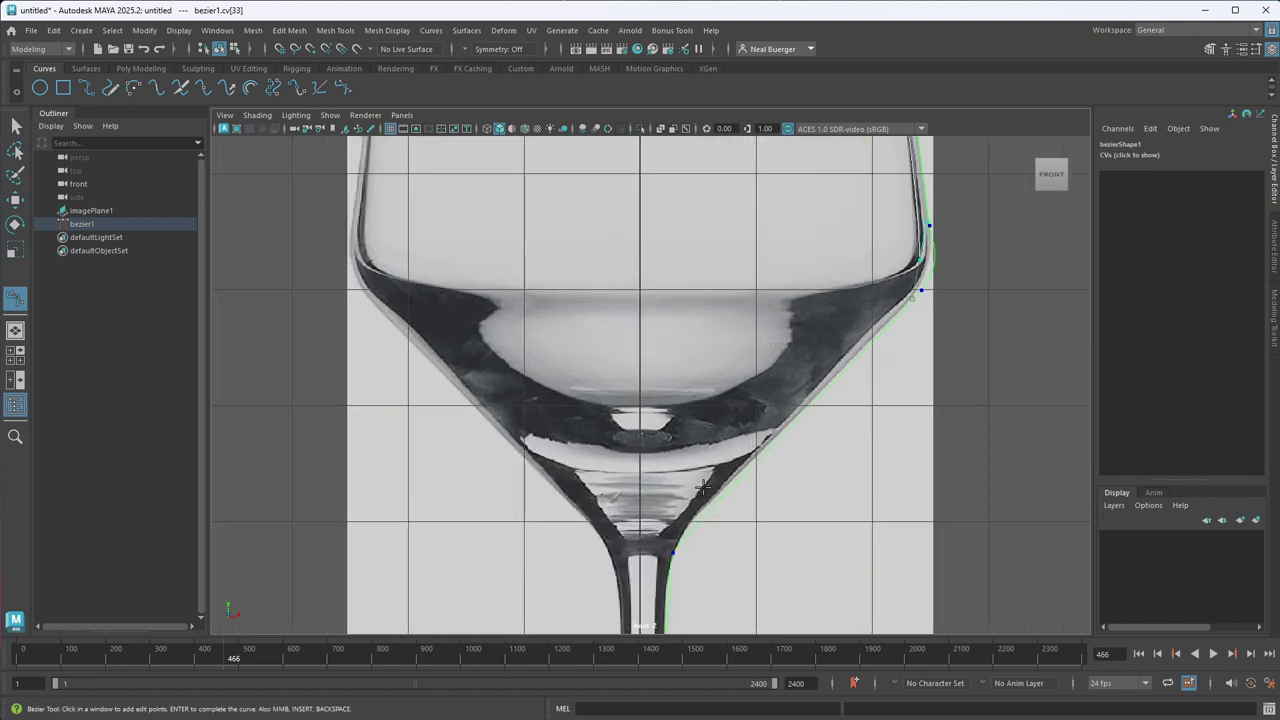
{"action": "mouse_move", "coordinate": [703, 488]}
{"action": "left_mouse_down"}
{"action": "mouse_move", "coordinate": [672, 505]}
{"action": "mouse_move", "coordinate": [701, 494]}
{"action": "left_mouse_up"}
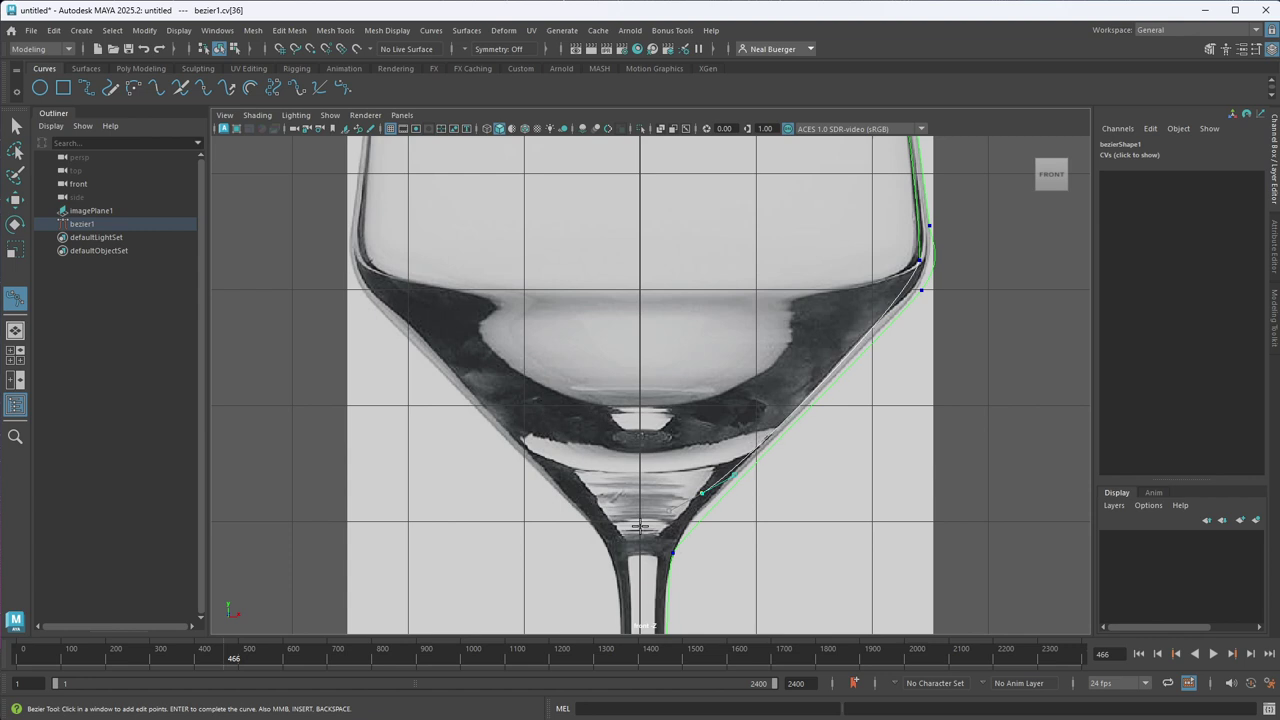
{"action": "mouse_move", "coordinate": [643, 526]}
{"action": "left_mouse_down"}
{"action": "mouse_move", "coordinate": [607, 522]}
{"action": "mouse_move", "coordinate": [620, 527]}
{"action": "left_mouse_up"}
{"action": "scroll", "coordinate": [770, 425], "scroll_direction": "down", "scroll_amount": 5}
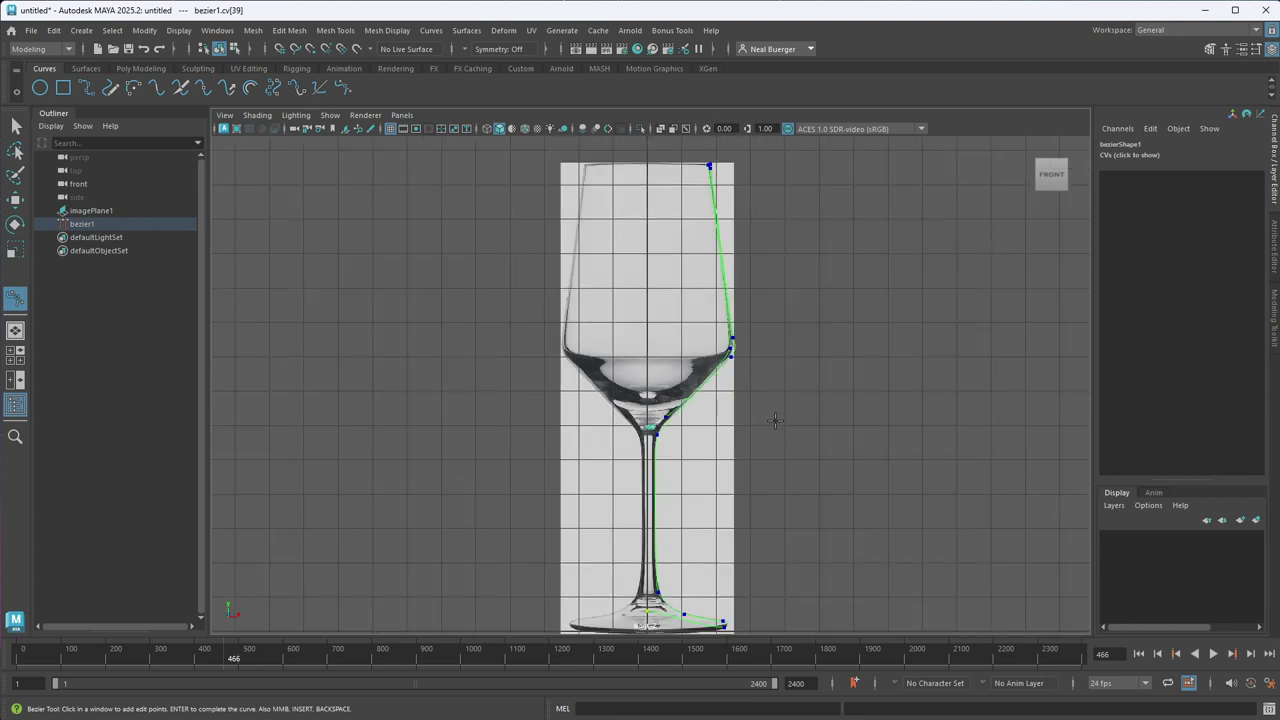
{"action": "key", "text": "w"}
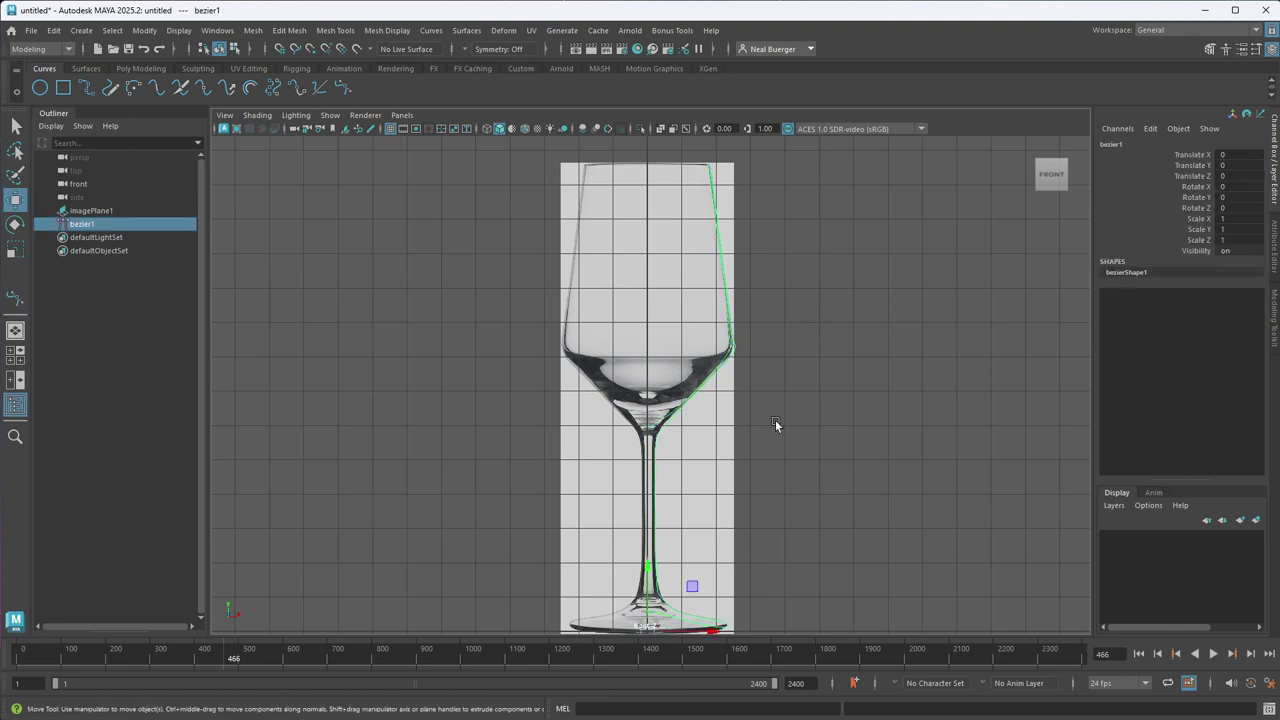
{"action": "left_click", "coordinate": [900, 422]}
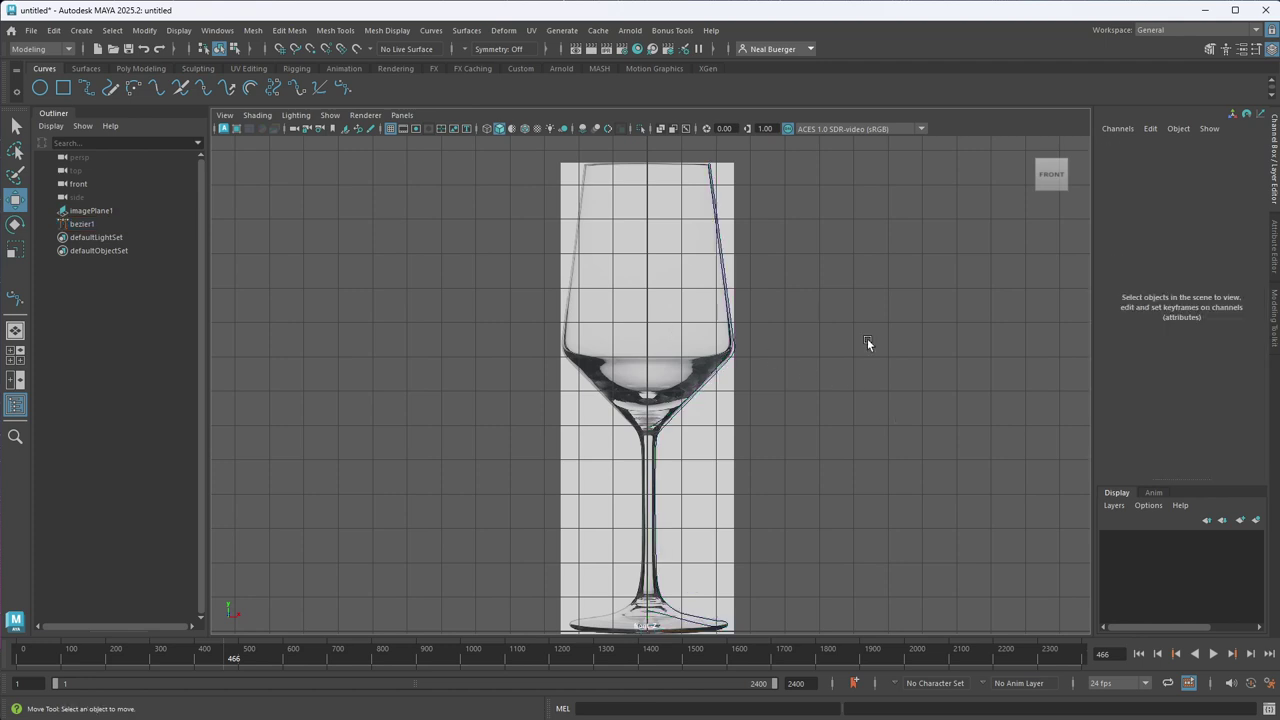
- In the perspective view, move the reference image plane back behind the curve to about -36.2 in Z
{"action": "key", "text": "space"}
{"action": "left_click", "coordinate": [877, 262]}
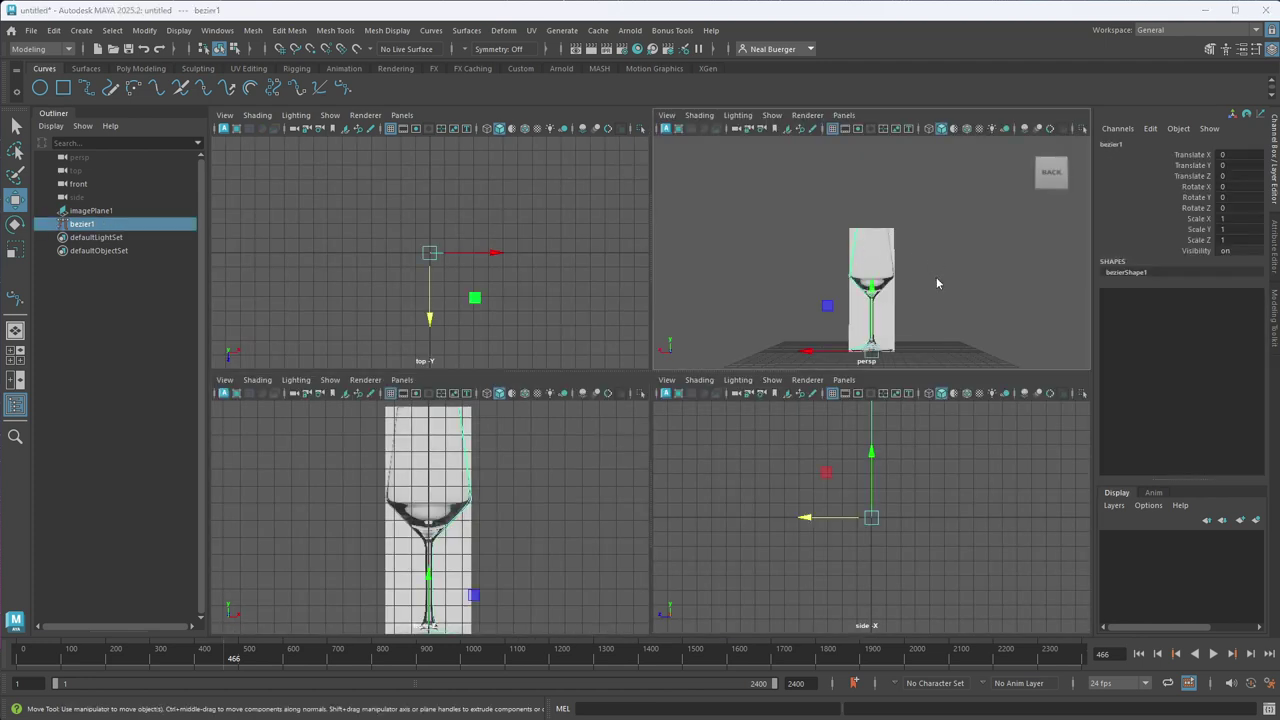
{"action": "key", "text": "space"}
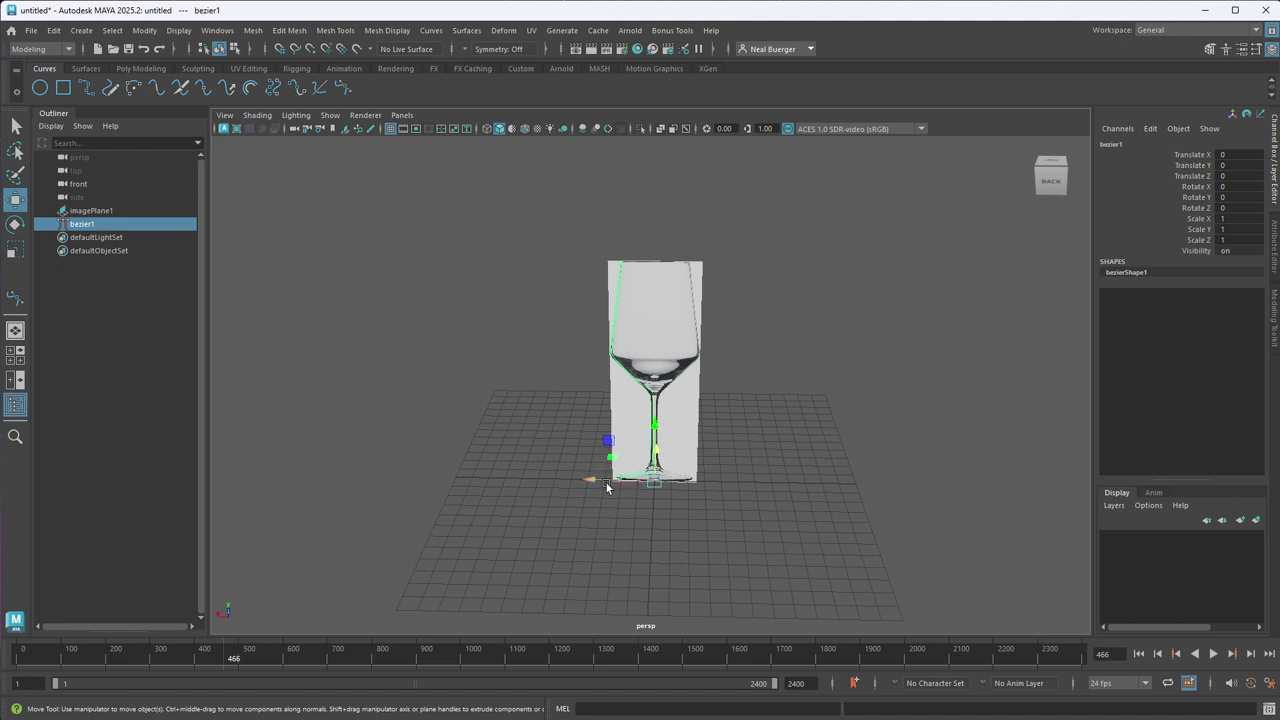
{"action": "left_click_drag", "start_coordinate": [606, 480], "coordinate": [806, 515], "text": "alt"}
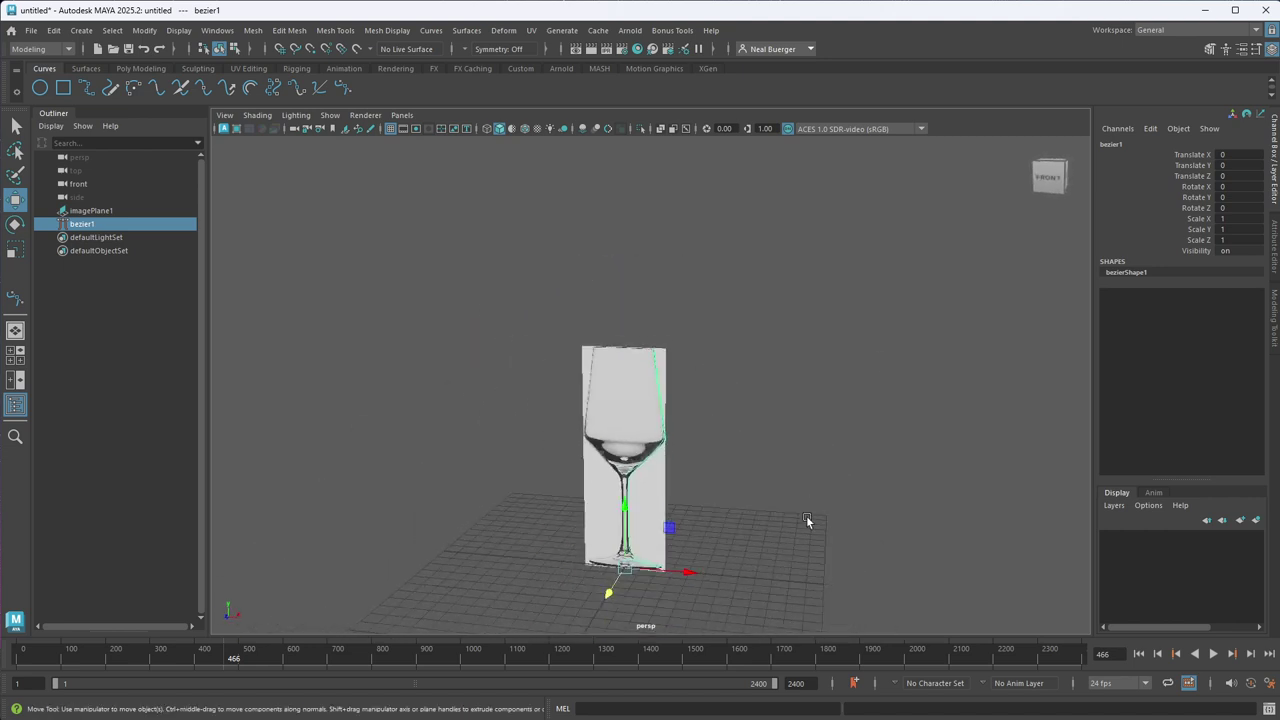
{"action": "left_click", "coordinate": [643, 500]}
{"action": "middle_click_drag", "start_coordinate": [690, 494], "coordinate": [790, 486]}
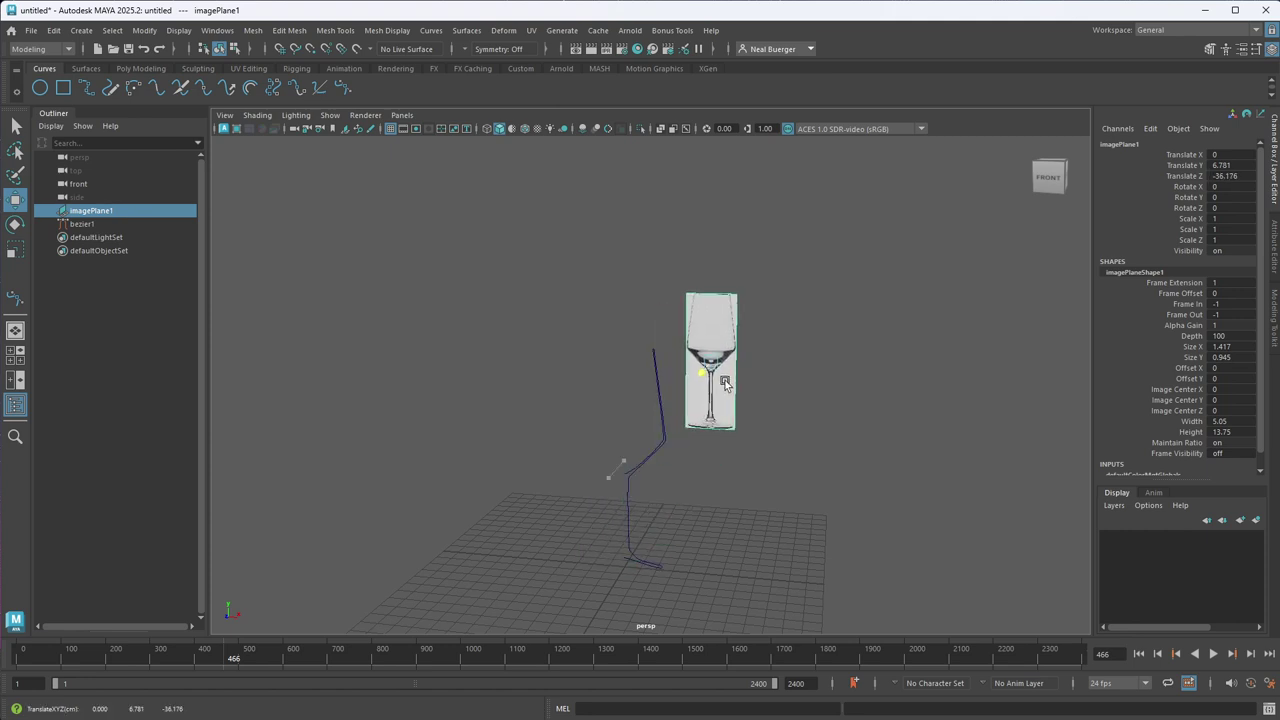
{"action": "left_click_drag", "start_coordinate": [827, 483], "coordinate": [844, 531], "text": "alt"}
- Revolve the glass profile curve around the vertical axis into a full surface
{"action": "left_click", "coordinate": [692, 460]}
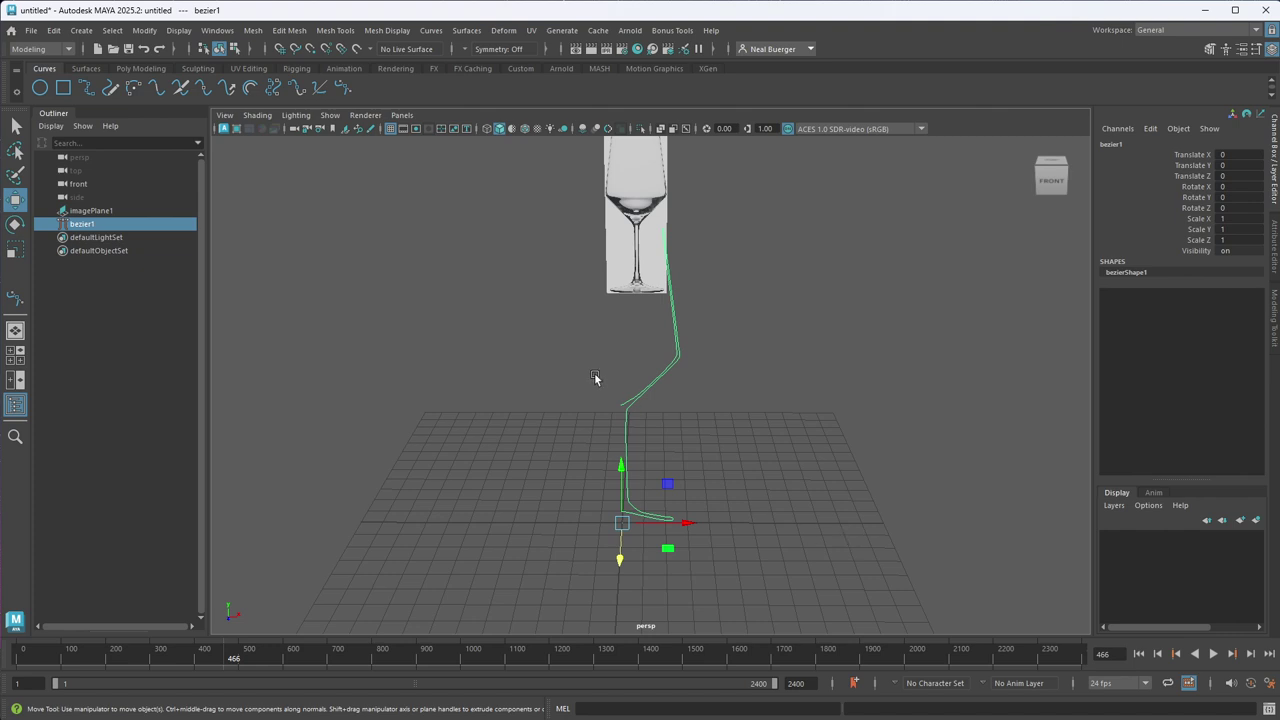
{"action": "left_click", "coordinate": [740, 433]}
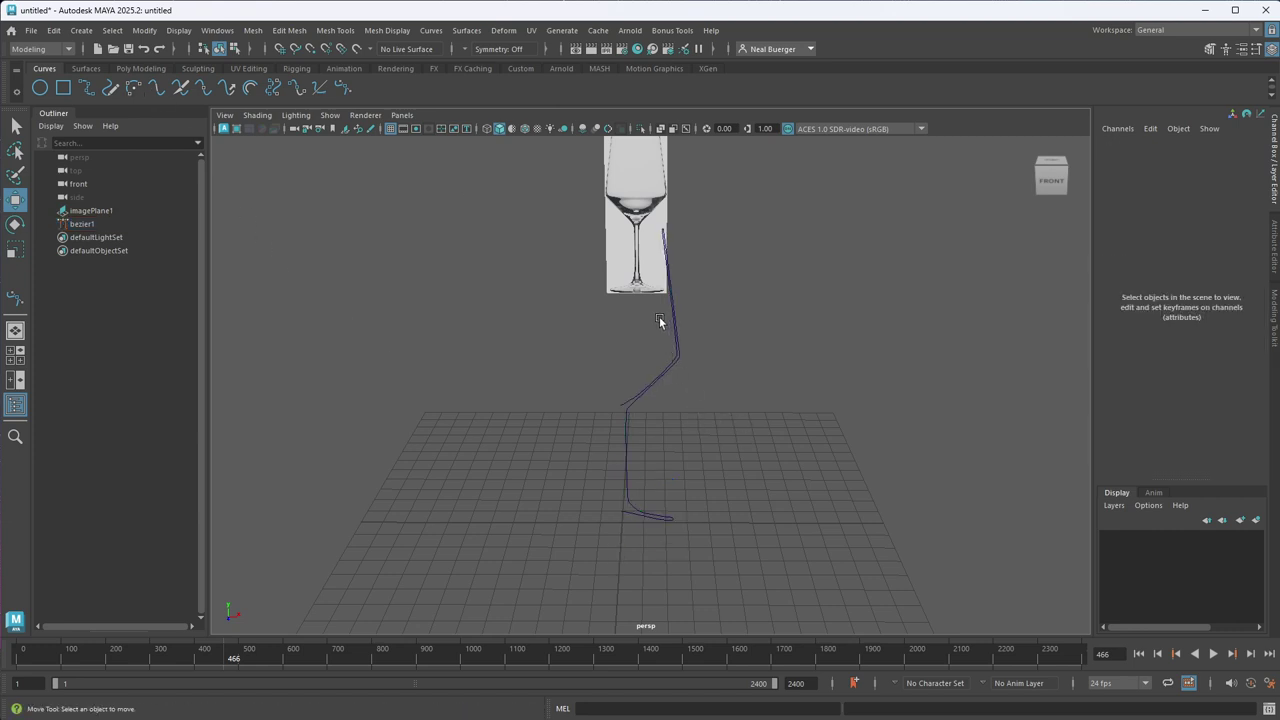
{"action": "scroll", "coordinate": [660, 321], "scroll_direction": "up", "scroll_amount": 2}
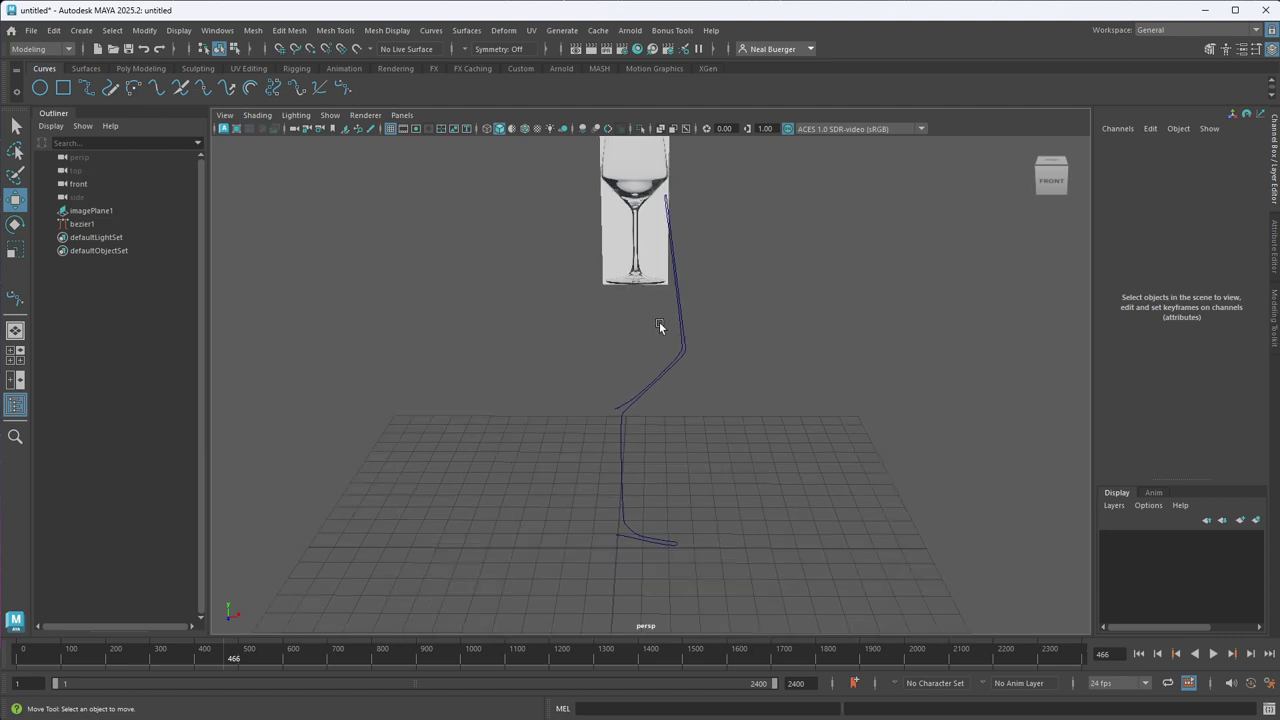
{"action": "left_click", "coordinate": [679, 320]}
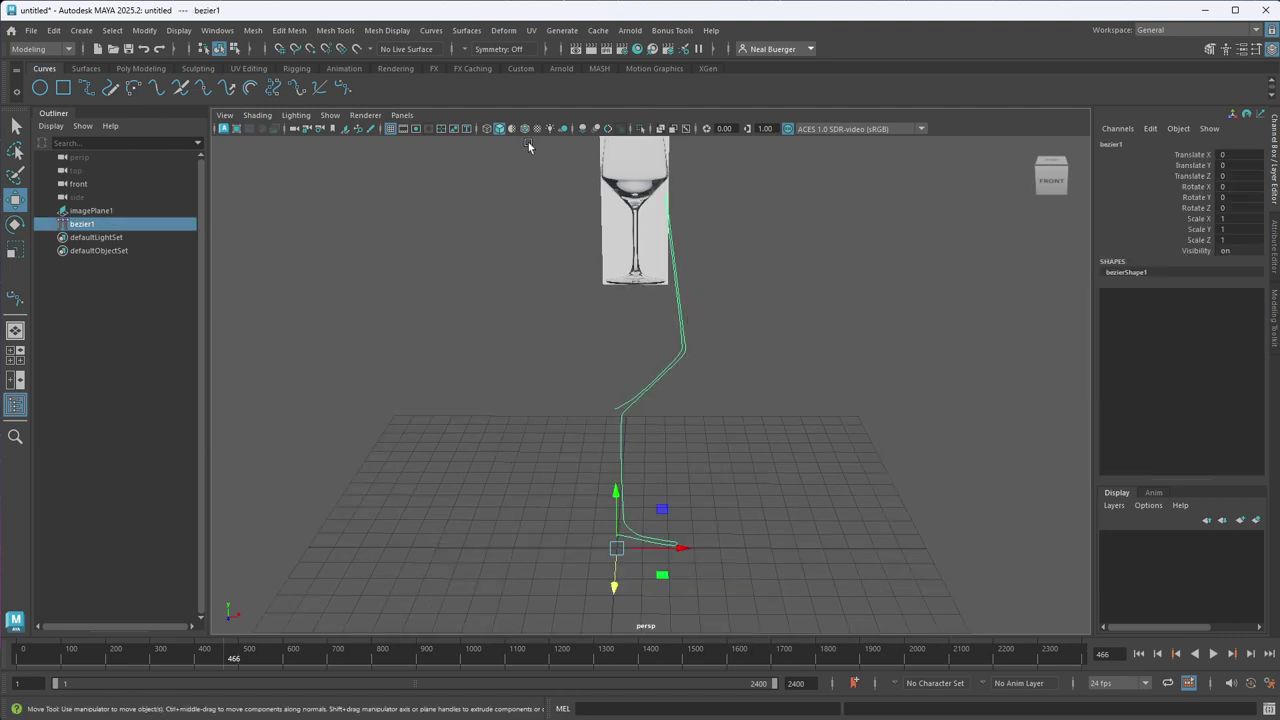
{"action": "left_click", "coordinate": [86, 68]}
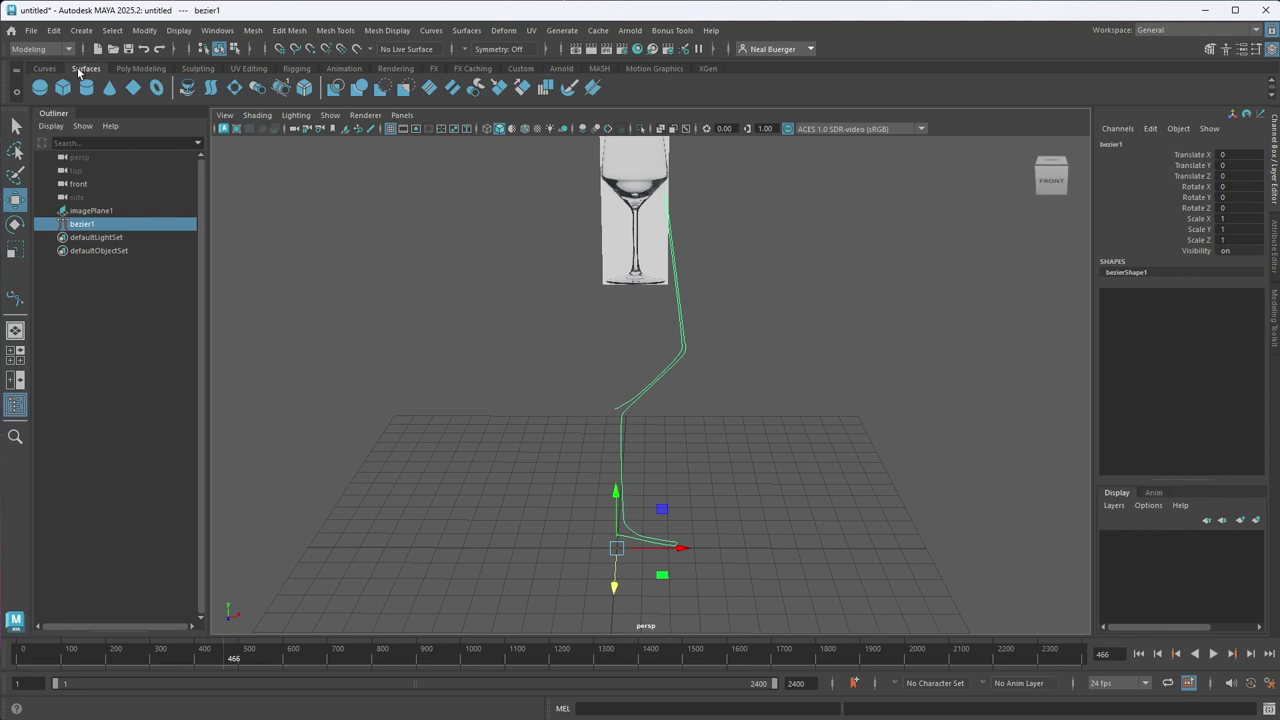
{"action": "left_click", "coordinate": [189, 88]}
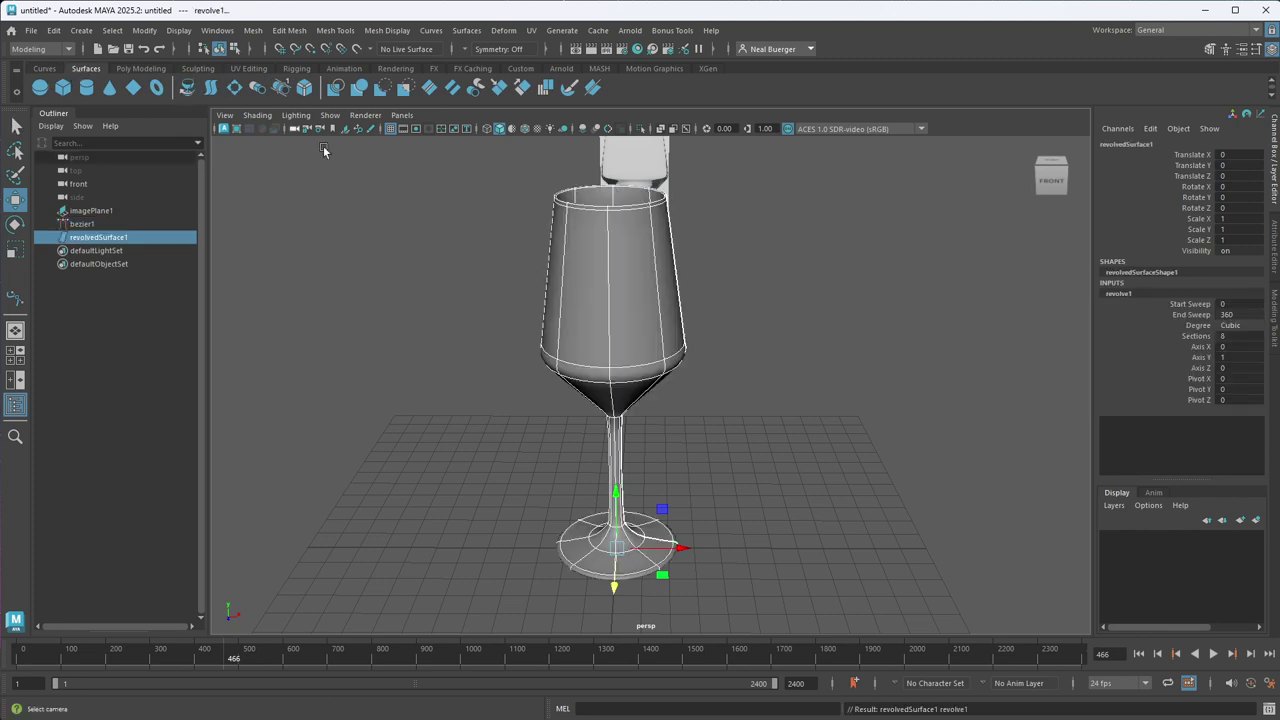
- Move the revolved glass surface away from its profile curve to about -5.33 in X
{"action": "left_click", "coordinate": [832, 414]}
{"action": "key", "text": "ctrl+z"}
{"action": "left_click_drag", "start_coordinate": [698, 545], "coordinate": [610, 544]}
{"action": "left_click", "coordinate": [625, 423]}
{"action": "left_click_drag", "start_coordinate": [625, 423], "coordinate": [564, 335], "text": "alt"}
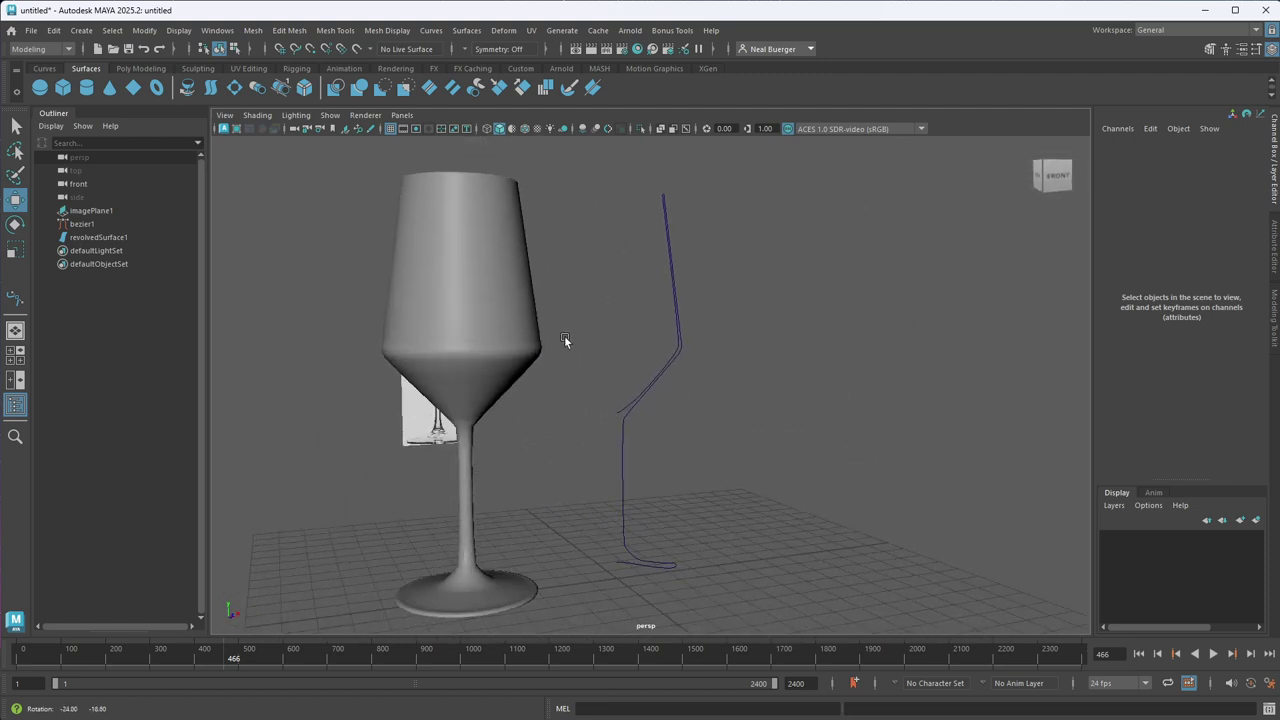
- In the front view, edit the profile curve with the Bezier tool and shift the anchor below the bowl's outer corner slightly down the slope
{"action": "left_click", "coordinate": [676, 343]}
{"action": "key", "text": "space"}
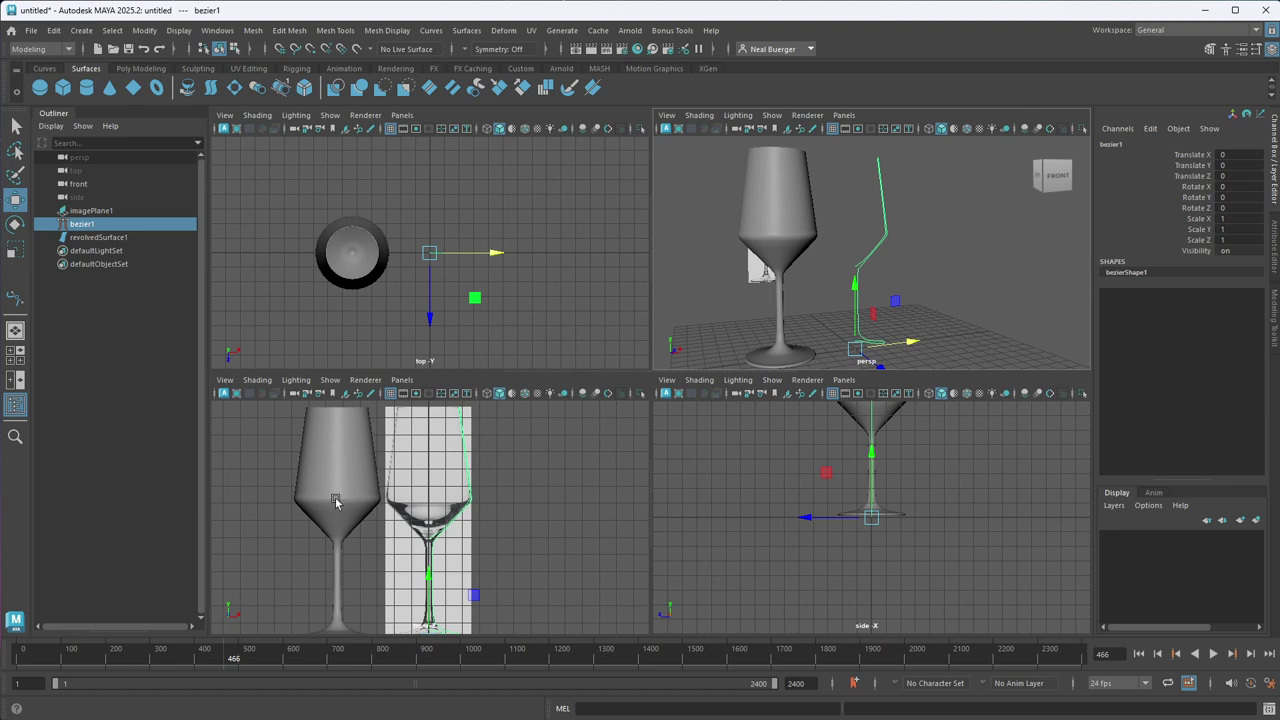
{"action": "key", "text": "space"}
{"action": "scroll", "coordinate": [768, 355], "scroll_direction": "up", "scroll_amount": 3}
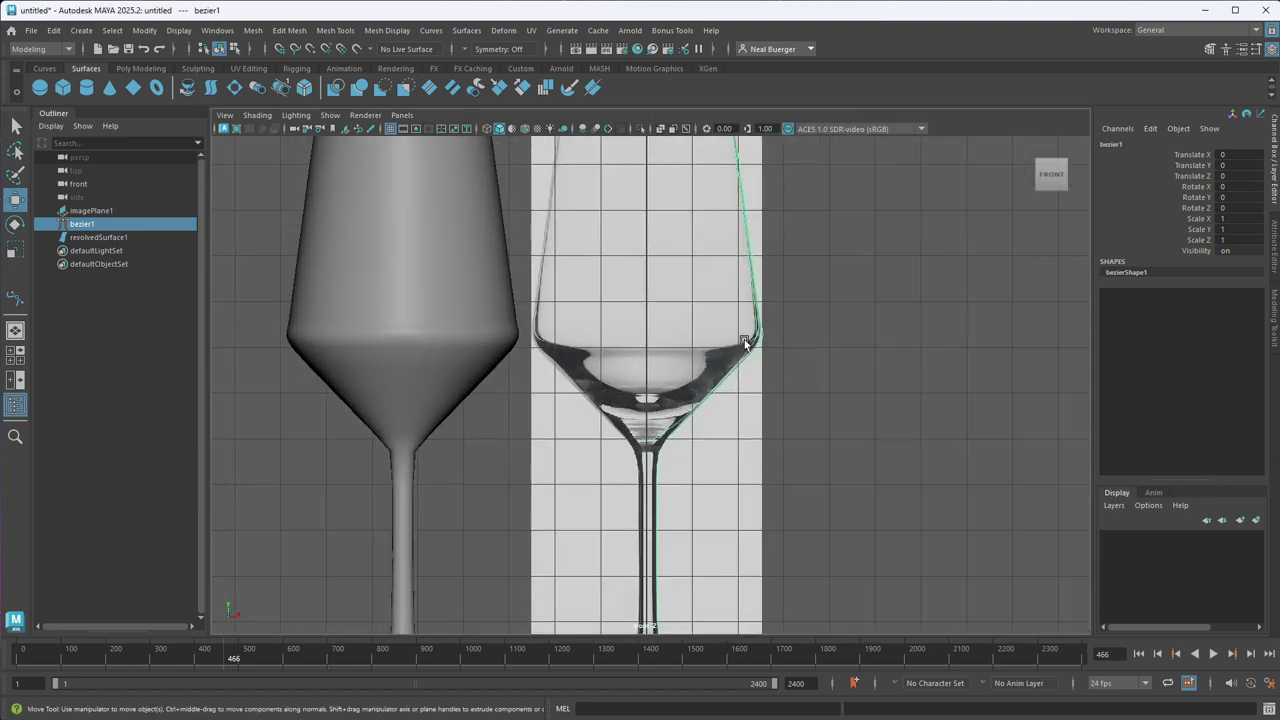
{"action": "left_click", "coordinate": [45, 68]}
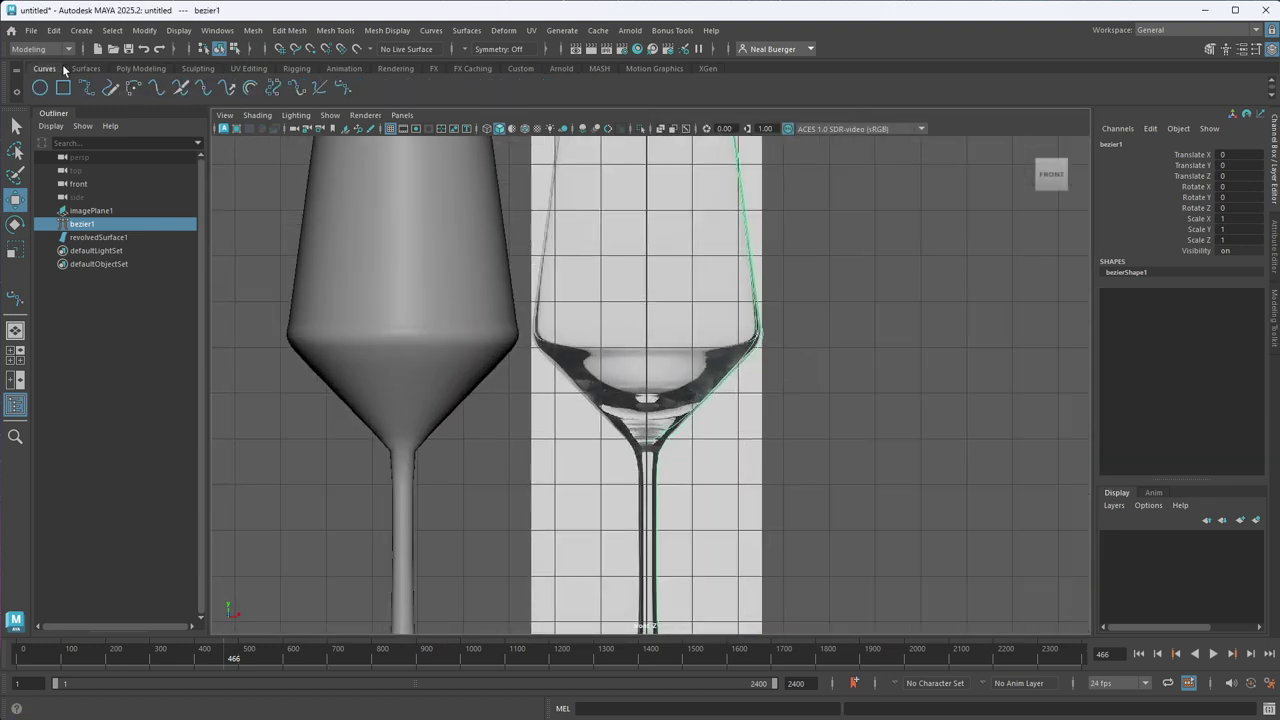
{"action": "left_click", "coordinate": [343, 88]}
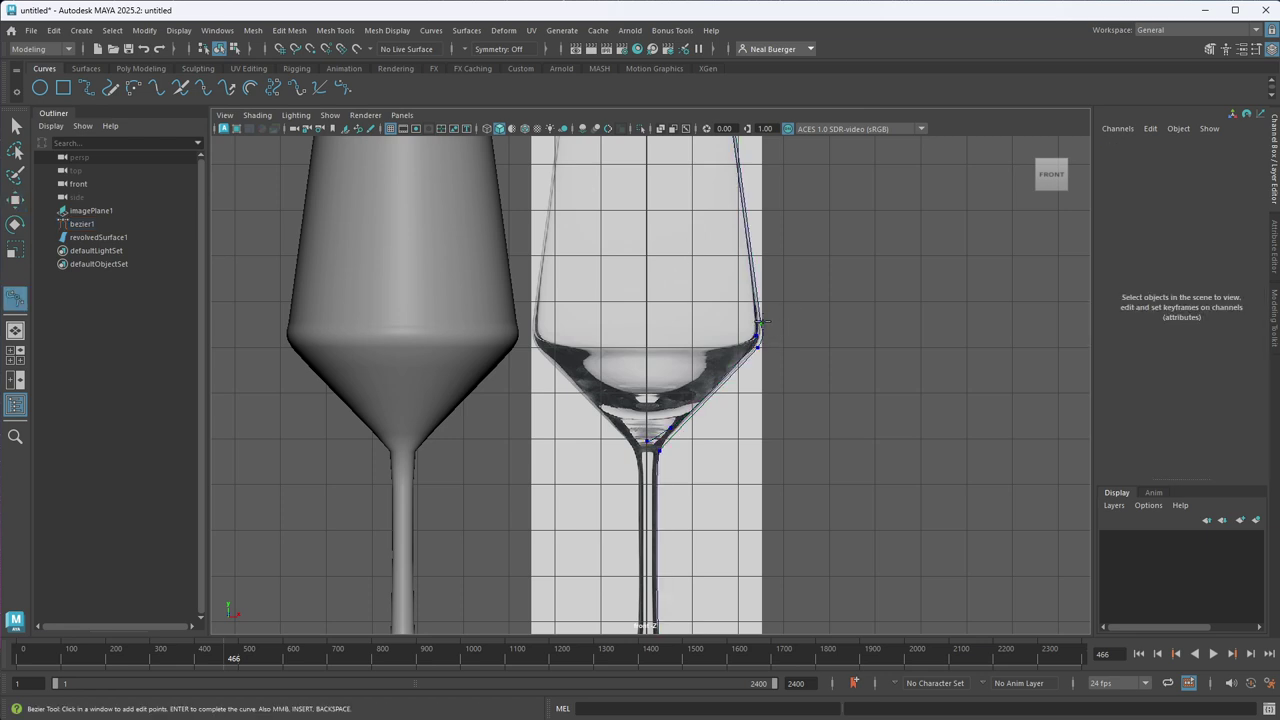
{"action": "left_click", "coordinate": [760, 323]}
{"action": "scroll", "coordinate": [752, 343], "scroll_direction": "up", "scroll_amount": 2}
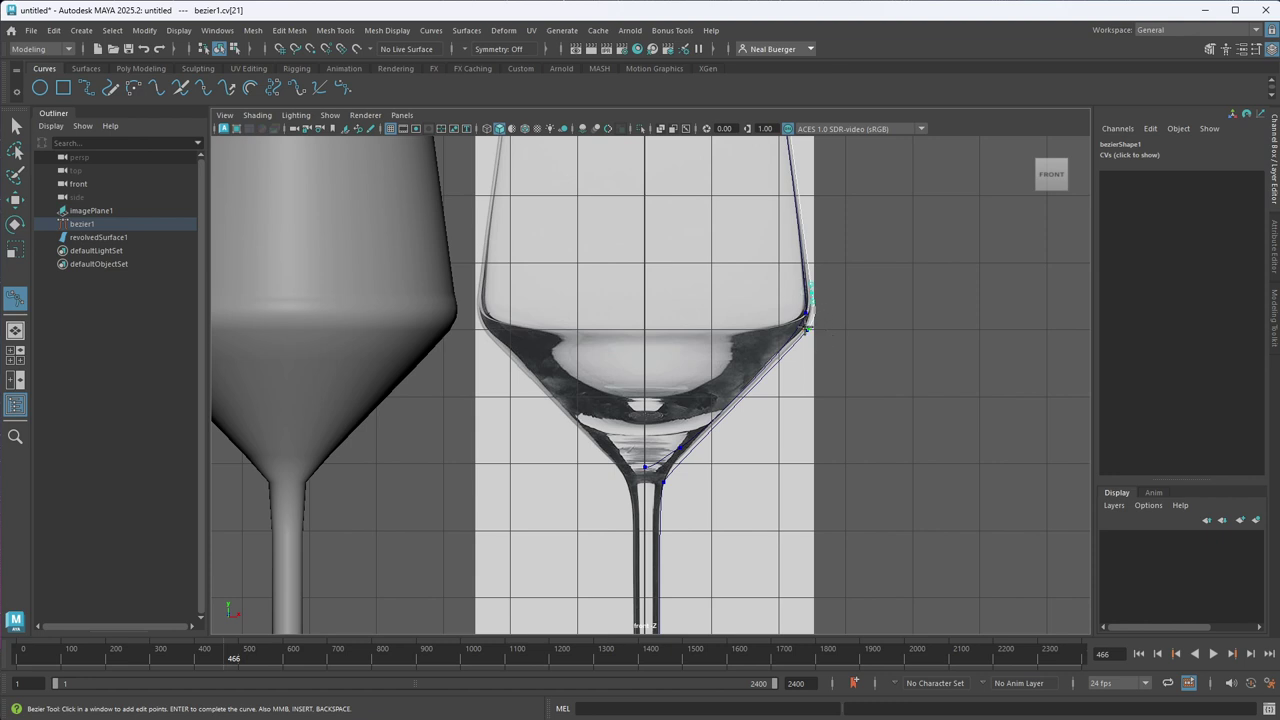
{"action": "mouse_move", "coordinate": [804, 336]}
{"action": "left_mouse_down"}
{"action": "mouse_move", "coordinate": [820, 332]}
{"action": "mouse_move", "coordinate": [812, 320]}
{"action": "mouse_move", "coordinate": [802, 335]}
{"action": "left_mouse_up"}
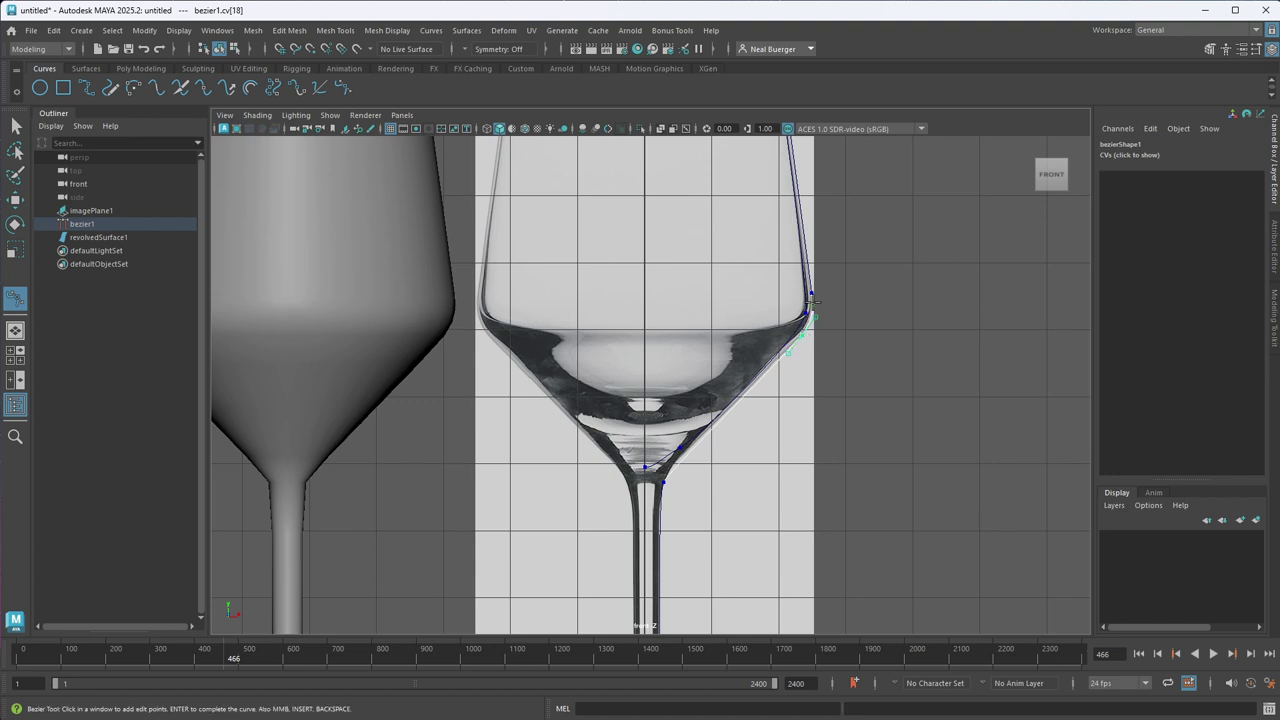
- Move the anchor above the bowl's outer corner slightly outward and down with a shorter tangent, and leave the Bezier tool
{"action": "left_click", "coordinate": [812, 292]}
{"action": "left_click_drag", "start_coordinate": [812, 292], "coordinate": [815, 296]}
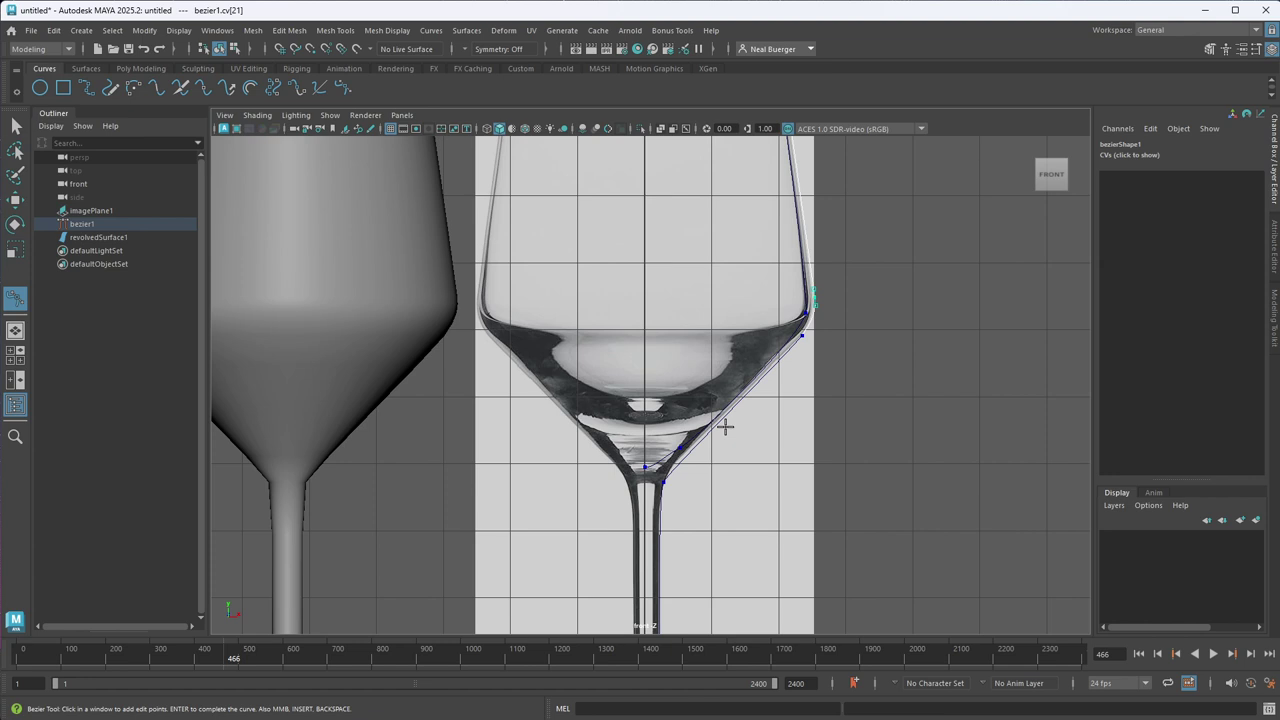
{"action": "key", "text": "q"}
{"action": "left_click", "coordinate": [823, 444]}
- Delete the construction history of the revolved glass surface
{"action": "left_click", "coordinate": [561, 356]}
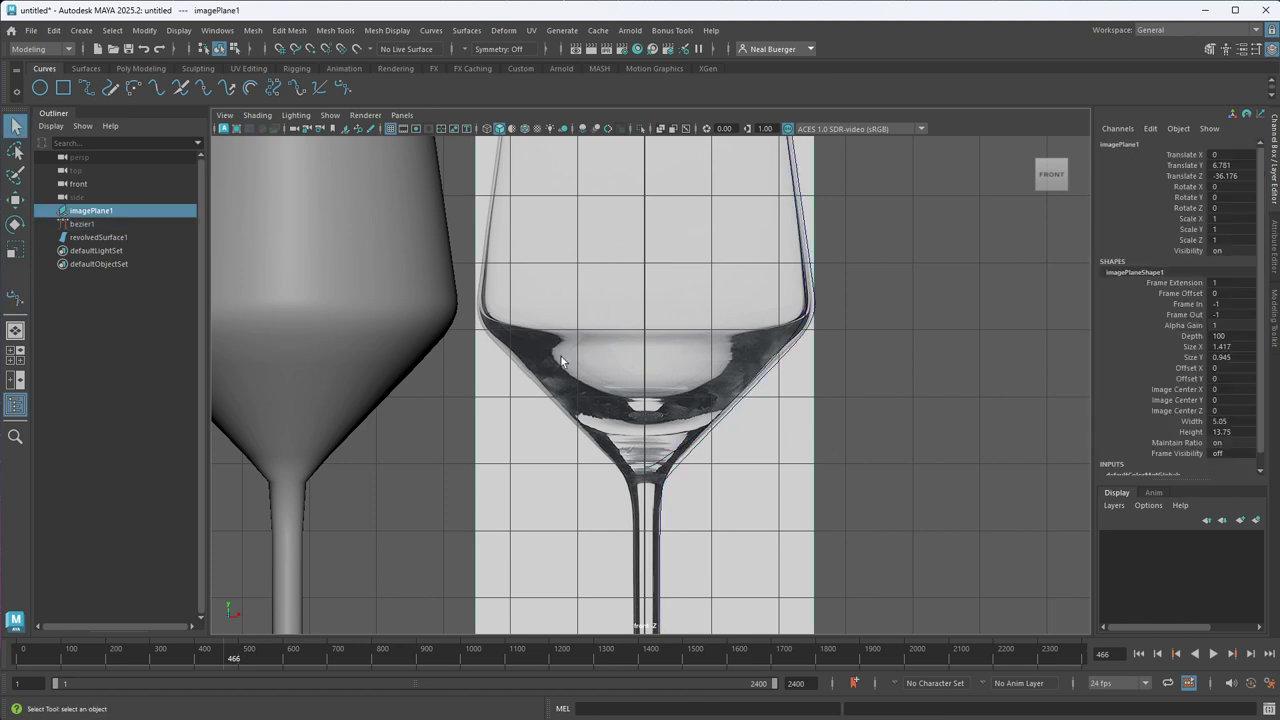
{"action": "key", "text": "f"}
{"action": "scroll", "coordinate": [525, 391], "scroll_direction": "down", "scroll_amount": 1}
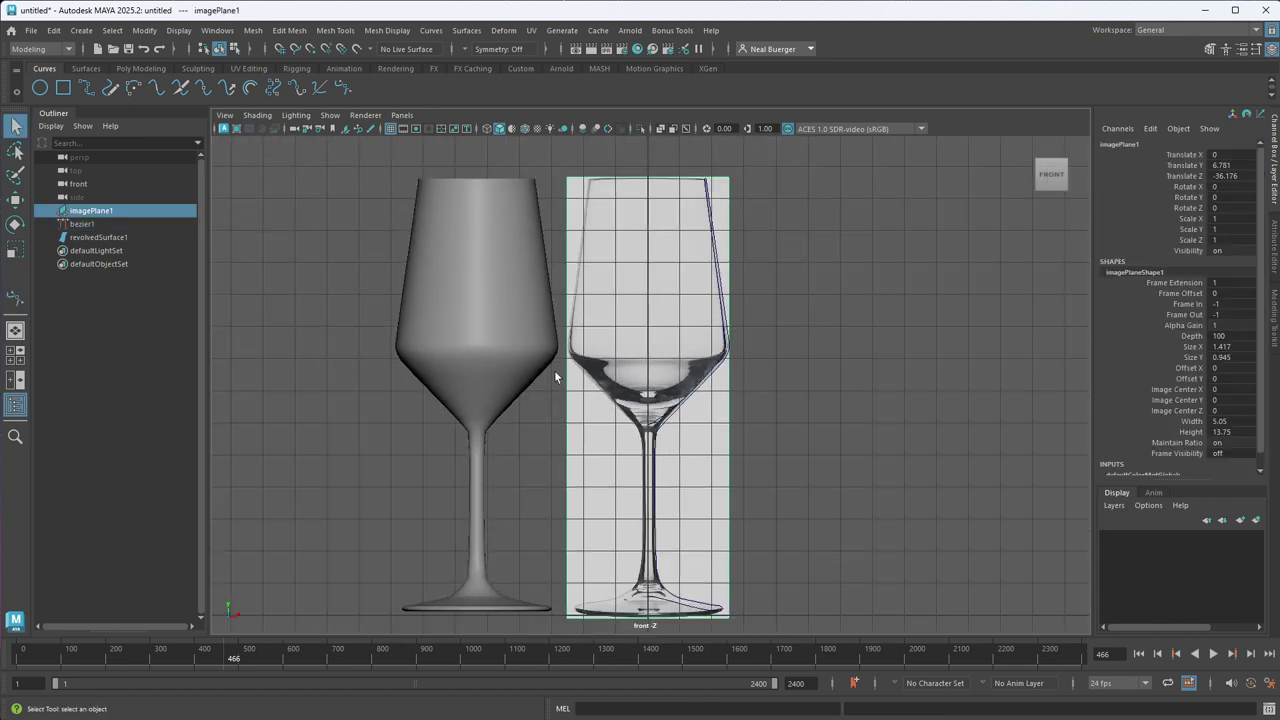
{"action": "left_click", "coordinate": [482, 340]}
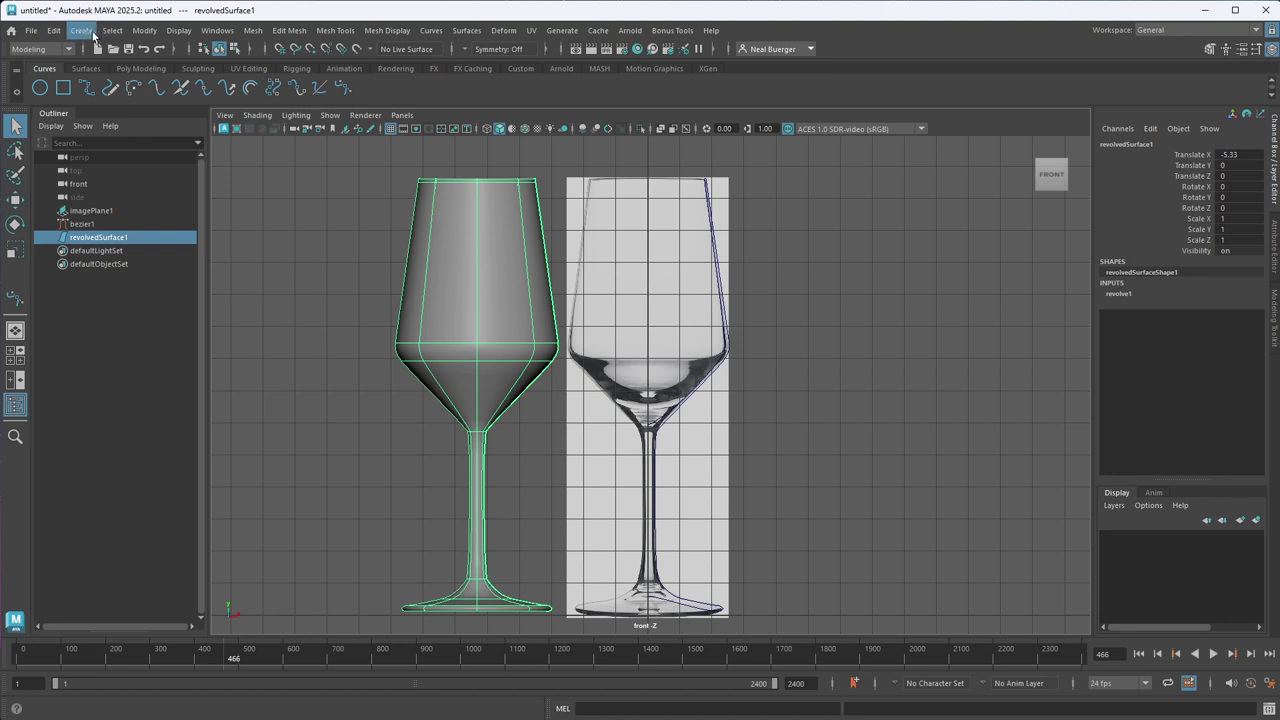
{"action": "left_click", "coordinate": [144, 31]}
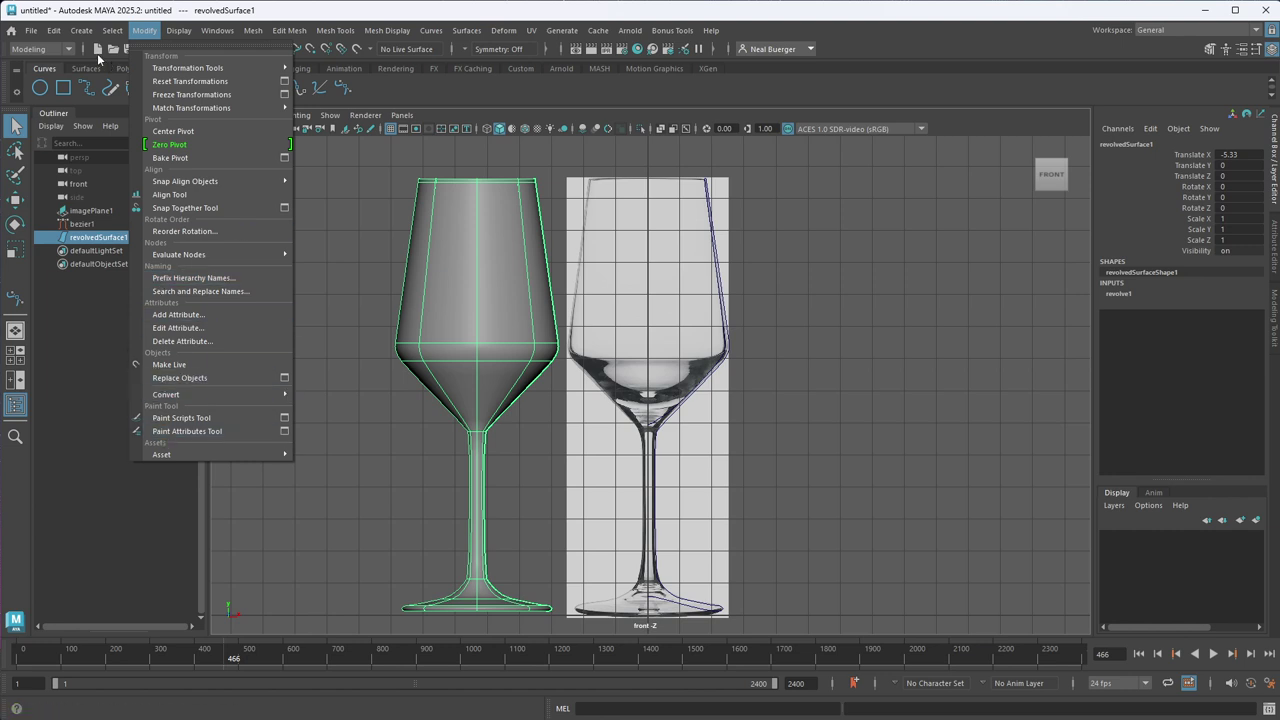
{"action": "mouse_move", "coordinate": [49, 33]}
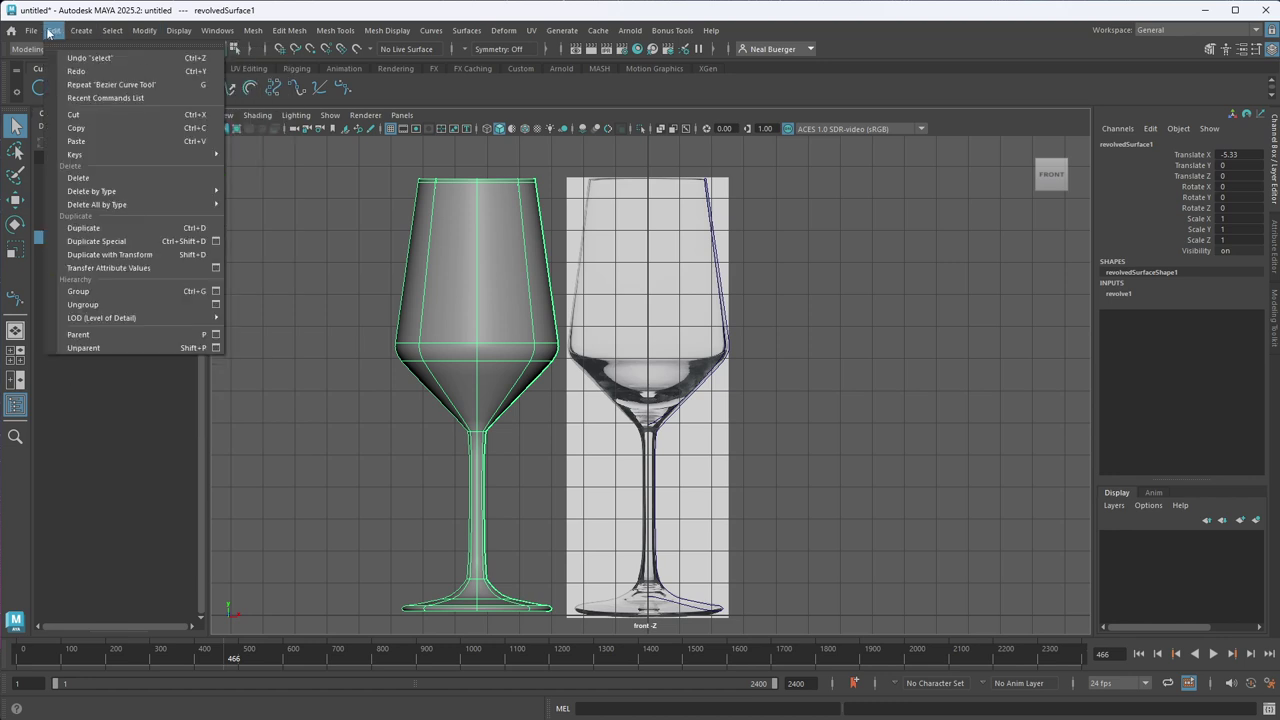
{"action": "left_click", "coordinate": [53, 31]}
{"action": "left_click", "coordinate": [53, 31]}
{"action": "mouse_move", "coordinate": [100, 194]}
{"action": "mouse_move", "coordinate": [192, 193]}
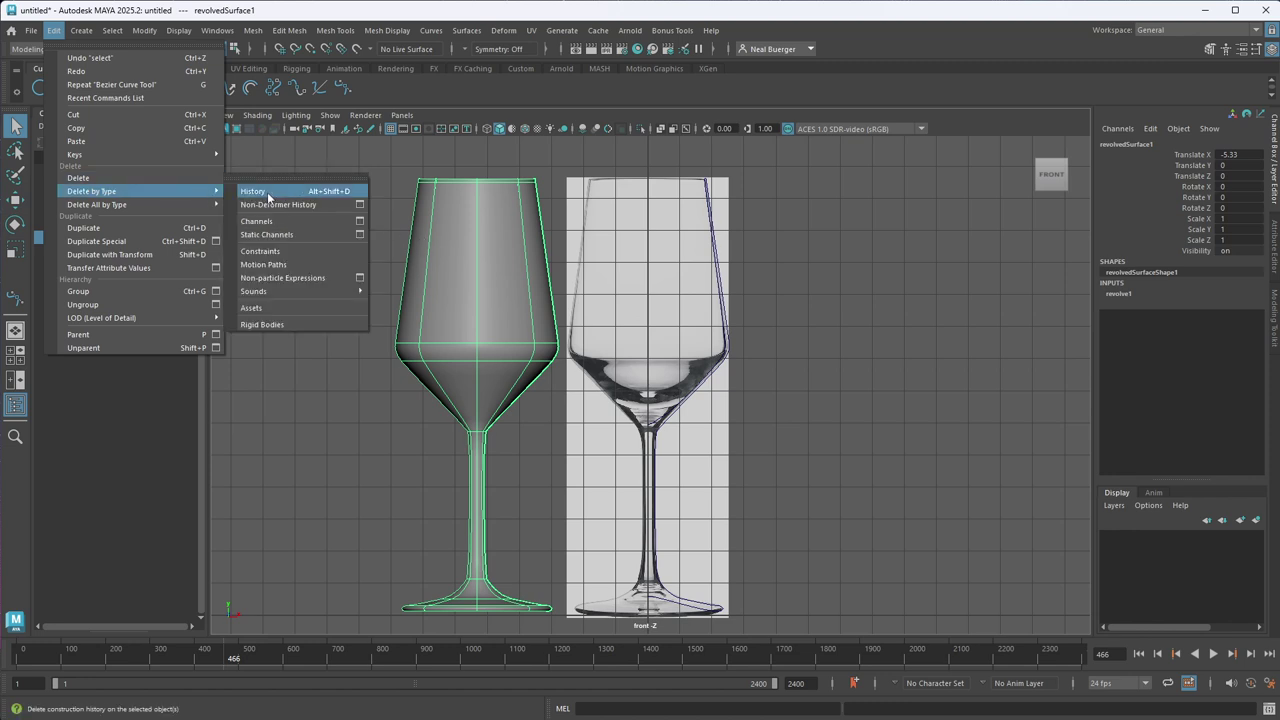
{"action": "left_click", "coordinate": [266, 191]}
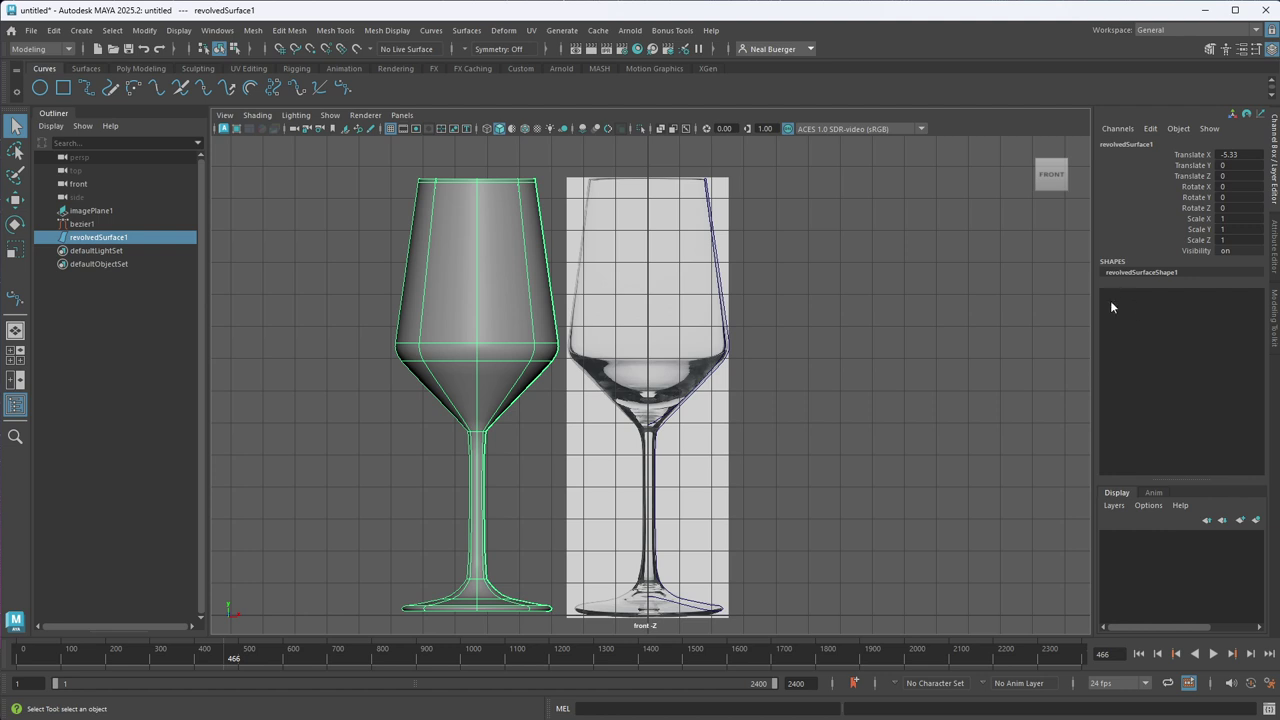
- Try pulling the profile curve's control vertex below the bowl's outer corner outward and down, and undo the move
{"action": "left_click", "coordinate": [727, 348]}
{"action": "right_click_drag", "start_coordinate": [727, 348], "coordinate": [680, 344]}
{"action": "left_click", "coordinate": [720, 366]}
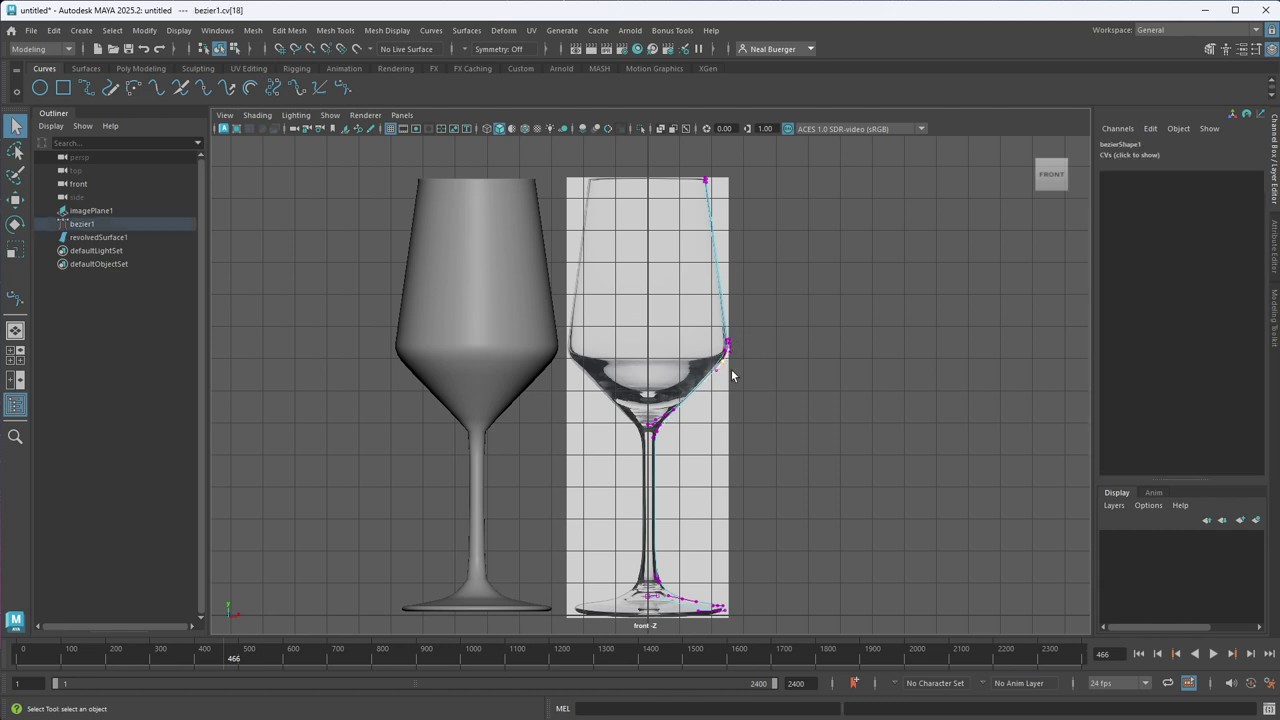
{"action": "key", "text": "e"}
{"action": "key", "text": "w"}
{"action": "left_click_drag", "start_coordinate": [724, 369], "coordinate": [777, 400]}
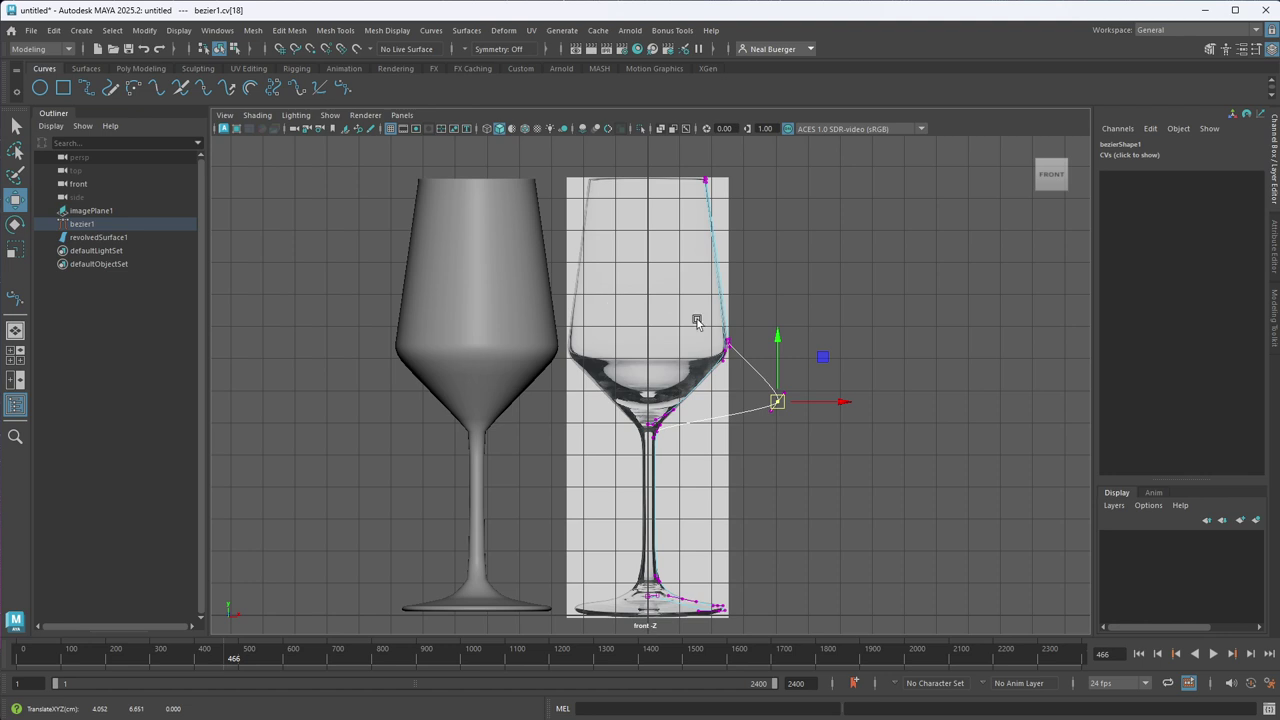
{"action": "left_click", "coordinate": [857, 347]}
{"action": "key", "text": "ctrl+z"}
{"action": "key", "text": "ctrl+z"}
{"action": "key", "text": "ctrl+z"}
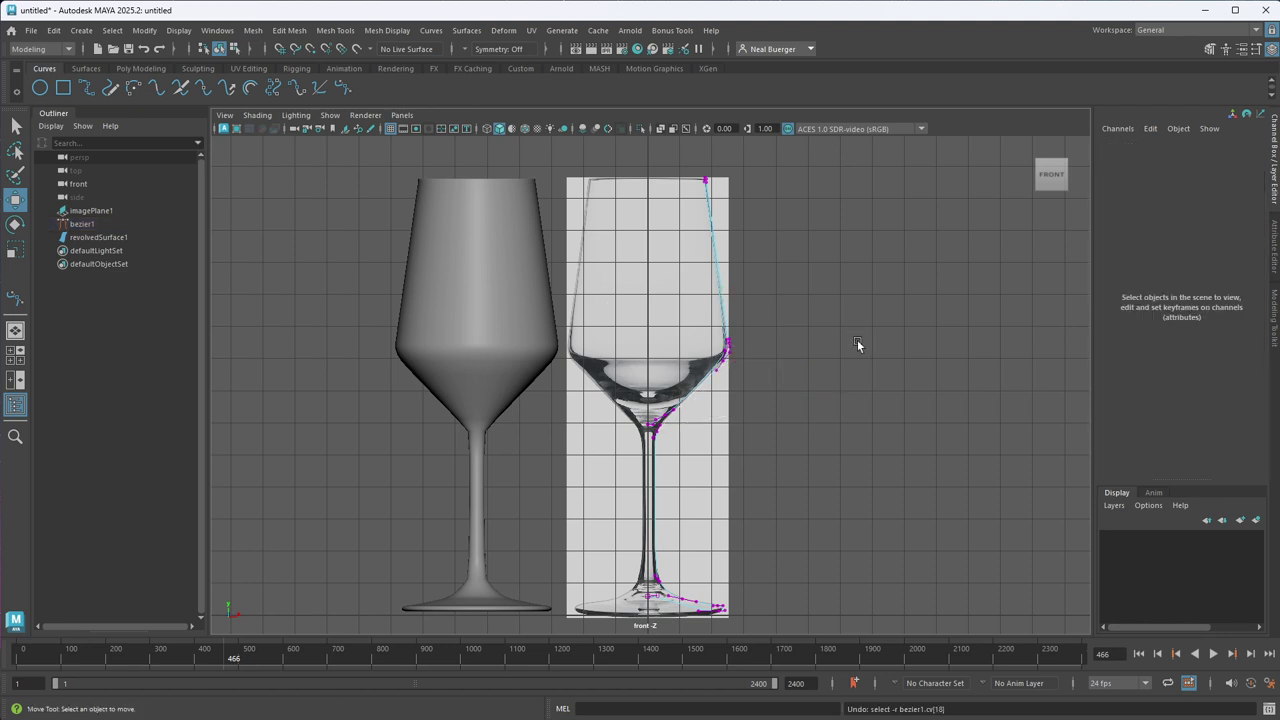
{"action": "left_click", "coordinate": [829, 332]}
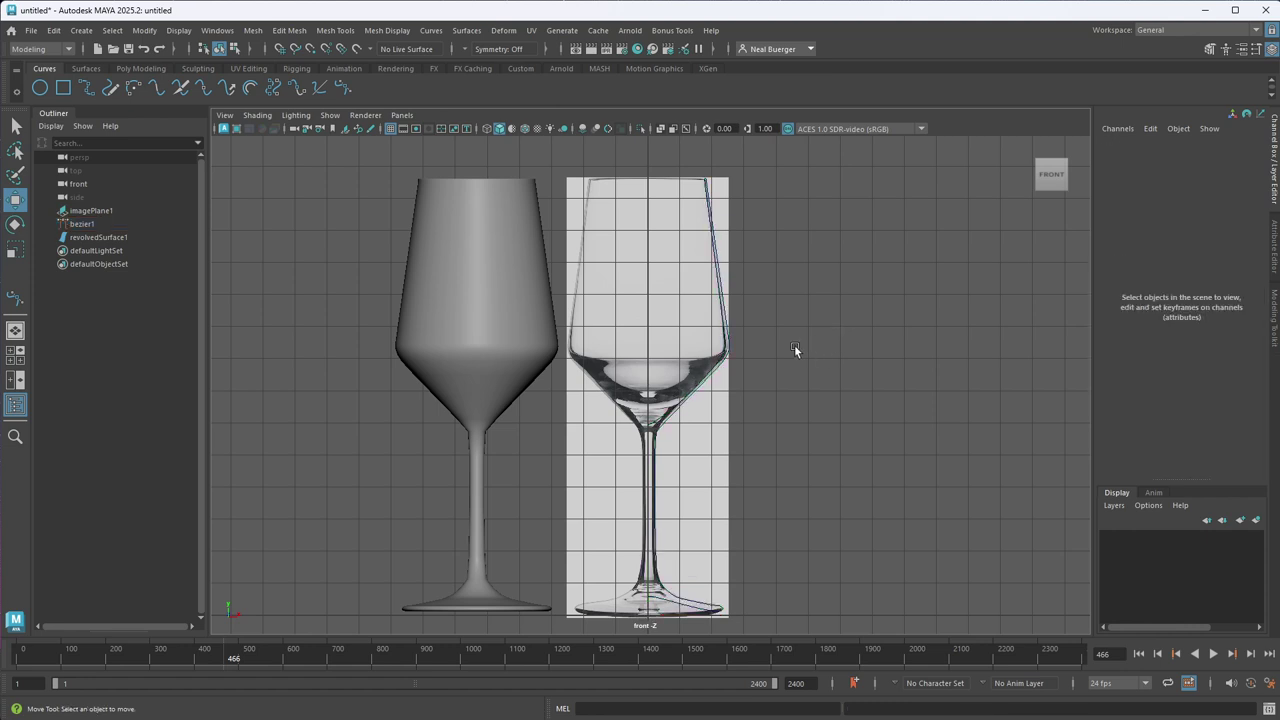
- Delete the profile curve and the reference image plane, keeping only the revolved glass surface
{"action": "left_click", "coordinate": [453, 305]}
{"action": "left_click", "coordinate": [689, 317]}
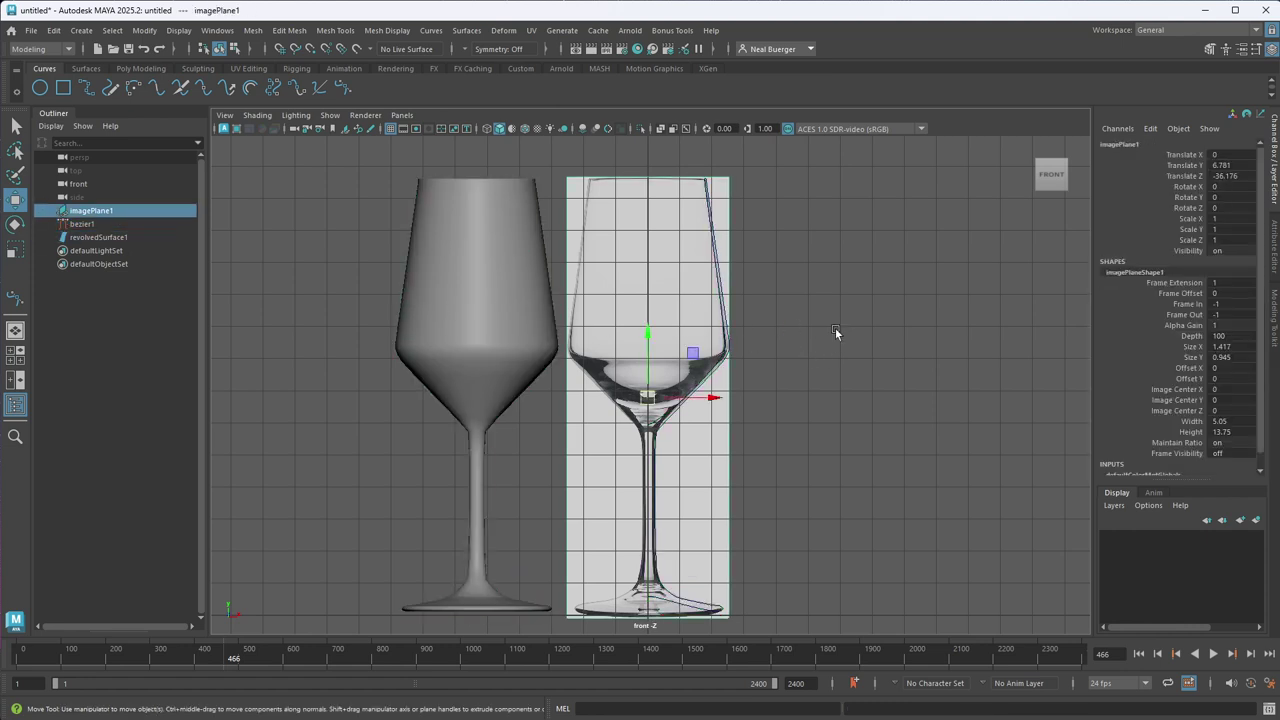
{"action": "left_click", "coordinate": [850, 328]}
{"action": "left_click", "coordinate": [718, 300]}
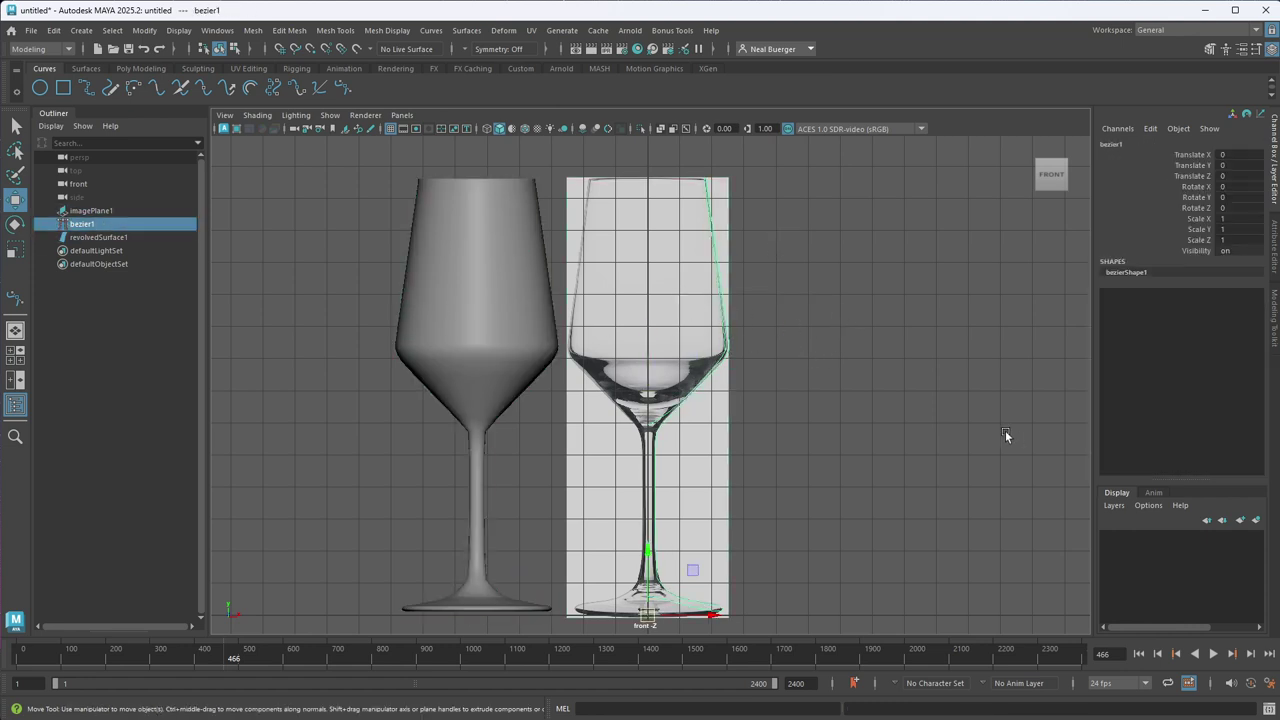
{"action": "left_click", "coordinate": [1005, 432]}
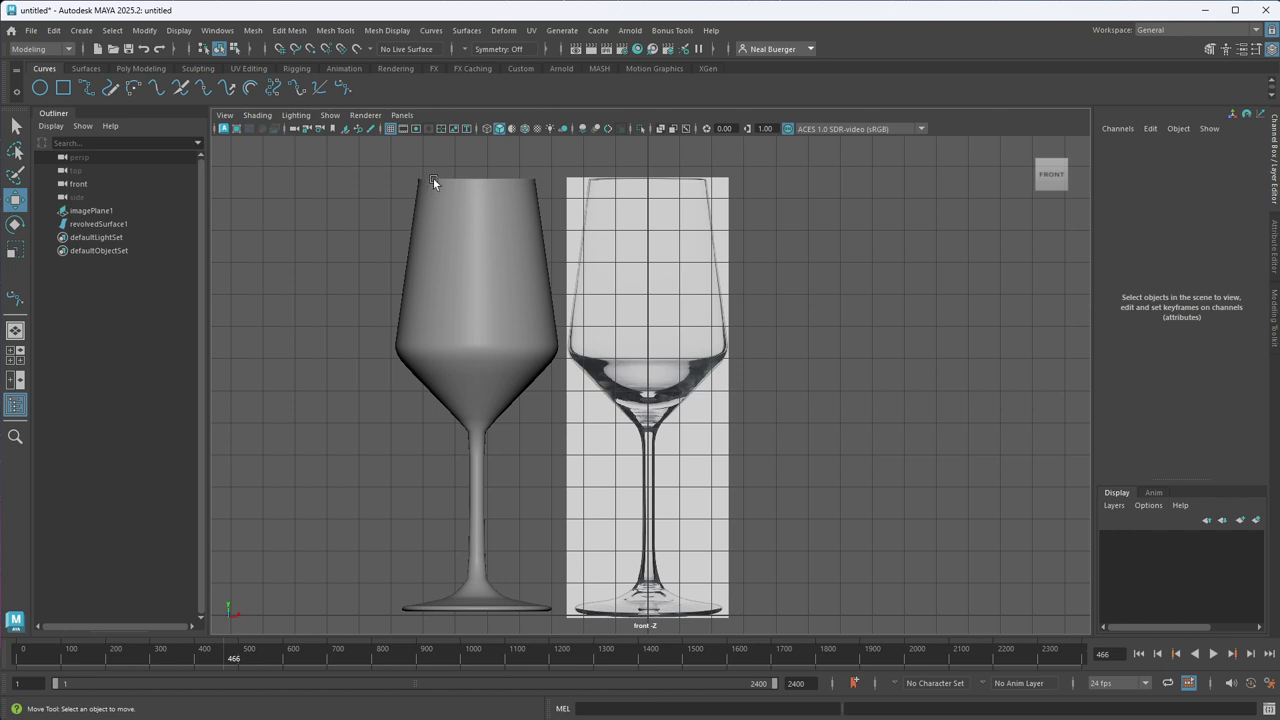
{"action": "left_click", "coordinate": [454, 295]}
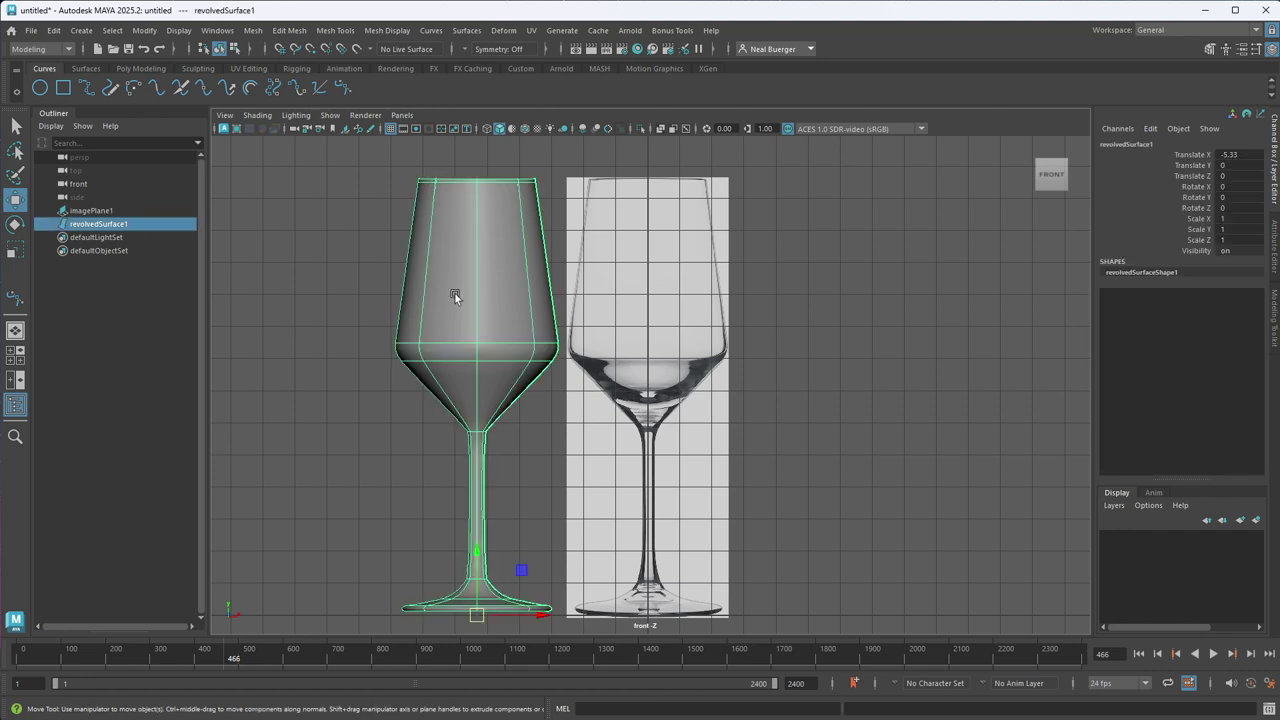
{"action": "left_click", "coordinate": [657, 357]}
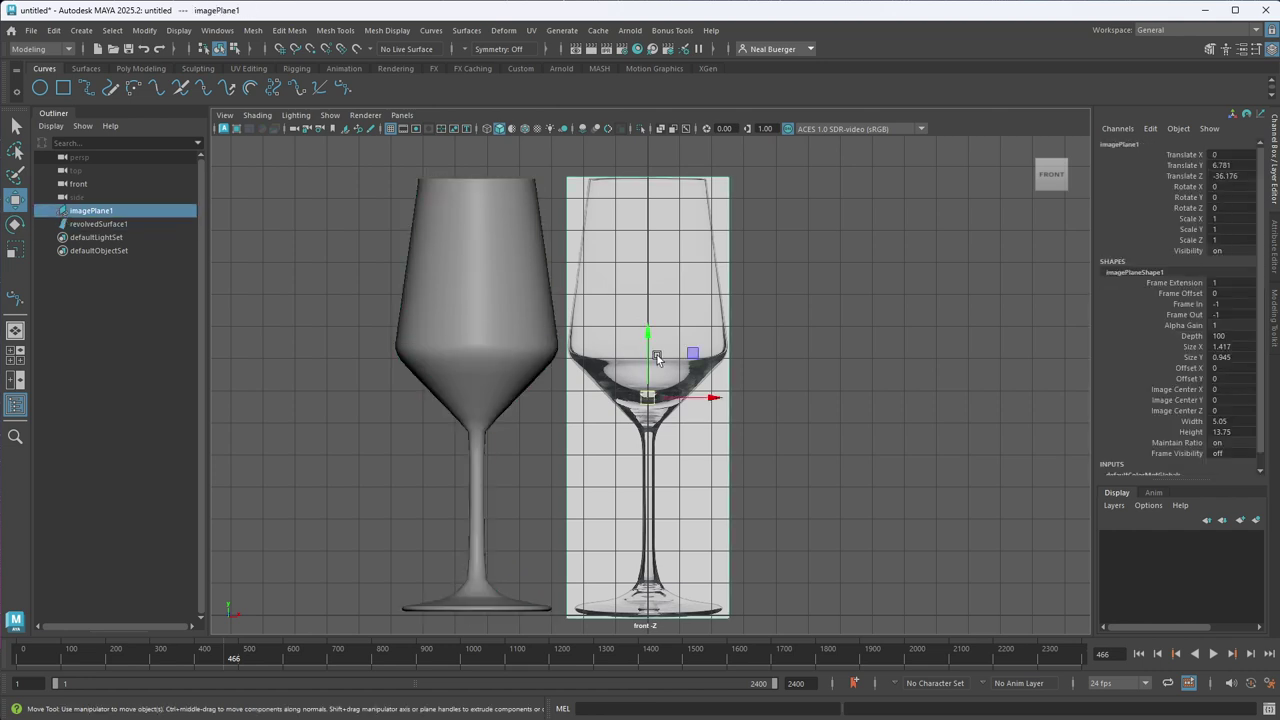
{"action": "key", "text": "Delete"}
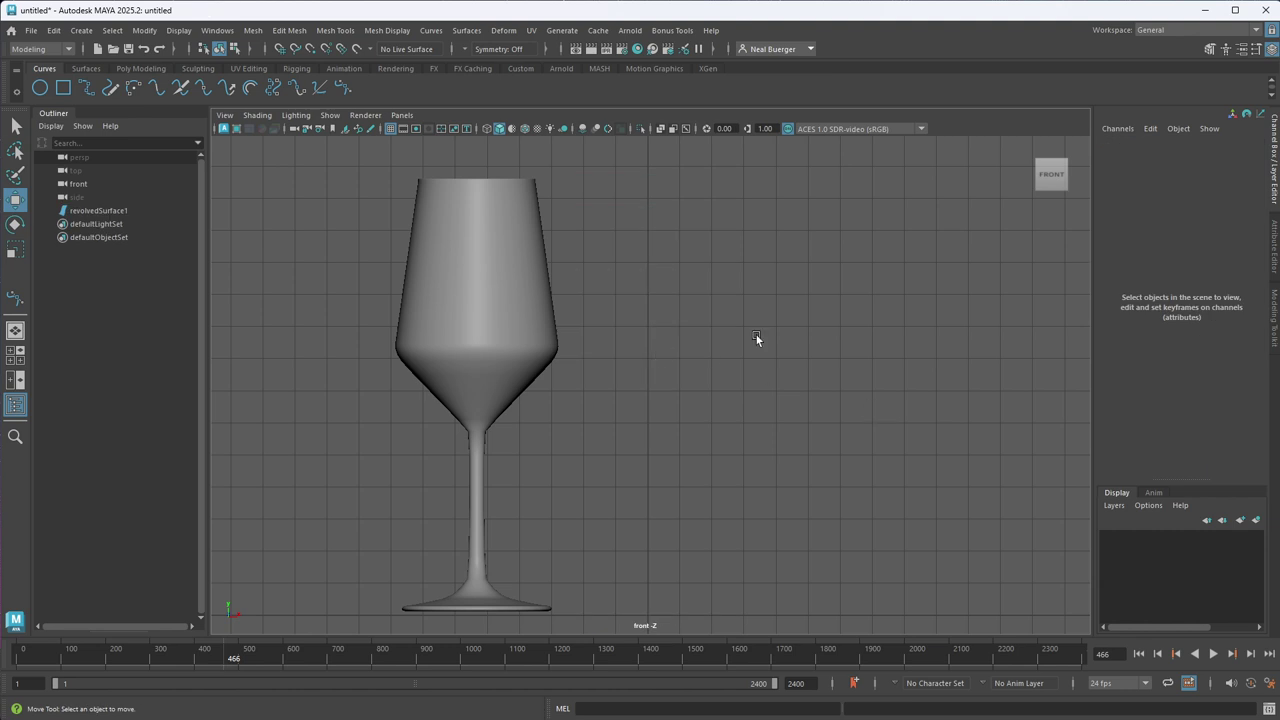
- Move the revolved glass surface back to the world origin with grid snapping, at Translate X 0
{"action": "left_click", "coordinate": [509, 390]}
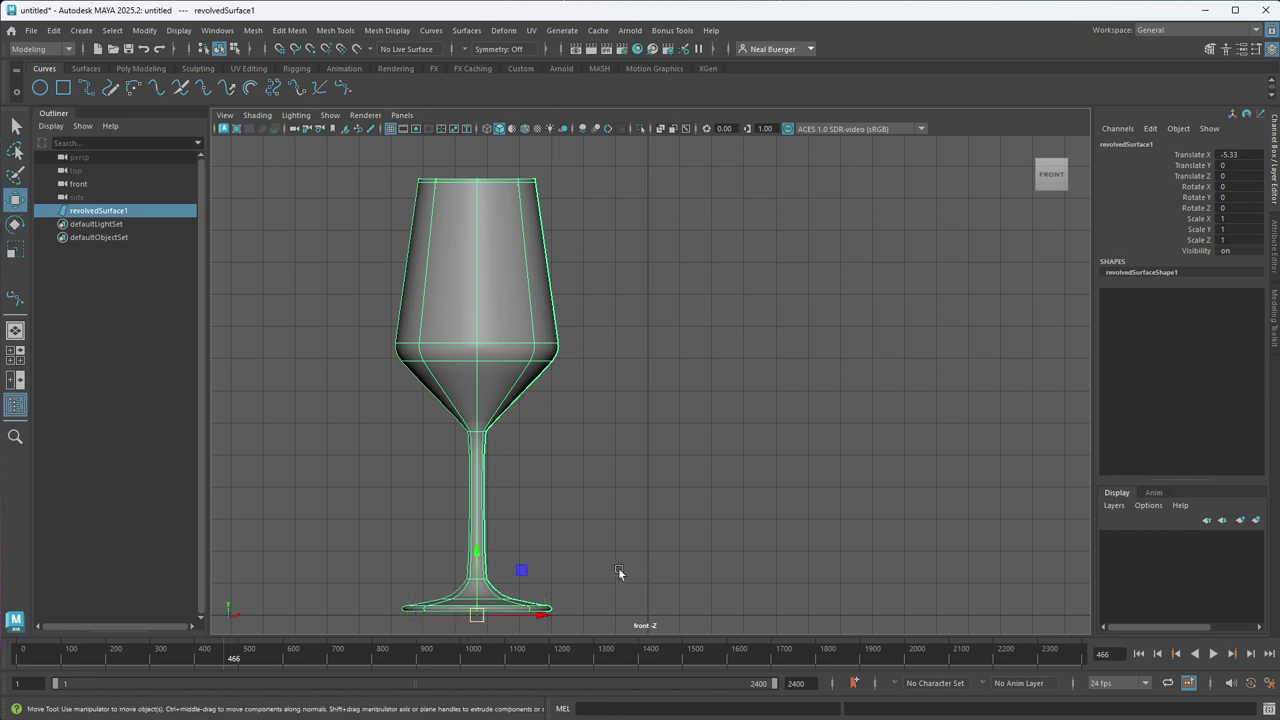
{"action": "left_click_drag", "start_coordinate": [488, 621], "coordinate": [650, 612]}
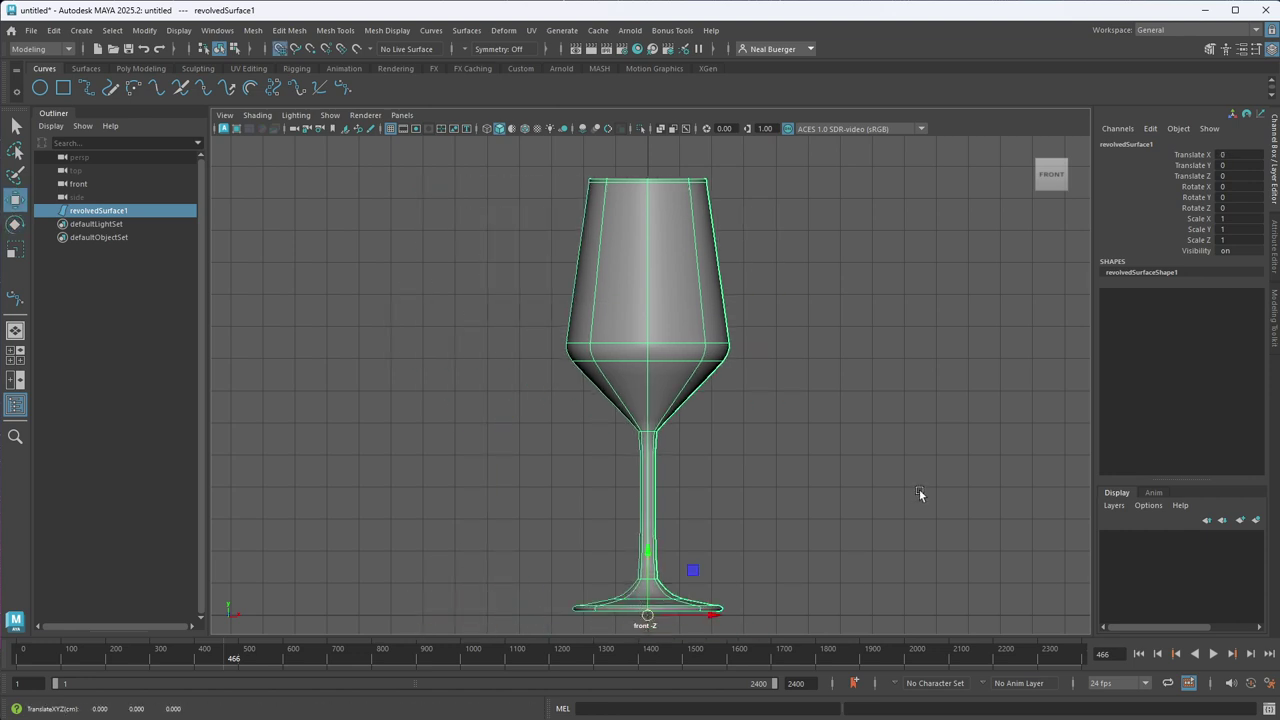
{"action": "left_click", "coordinate": [846, 378]}
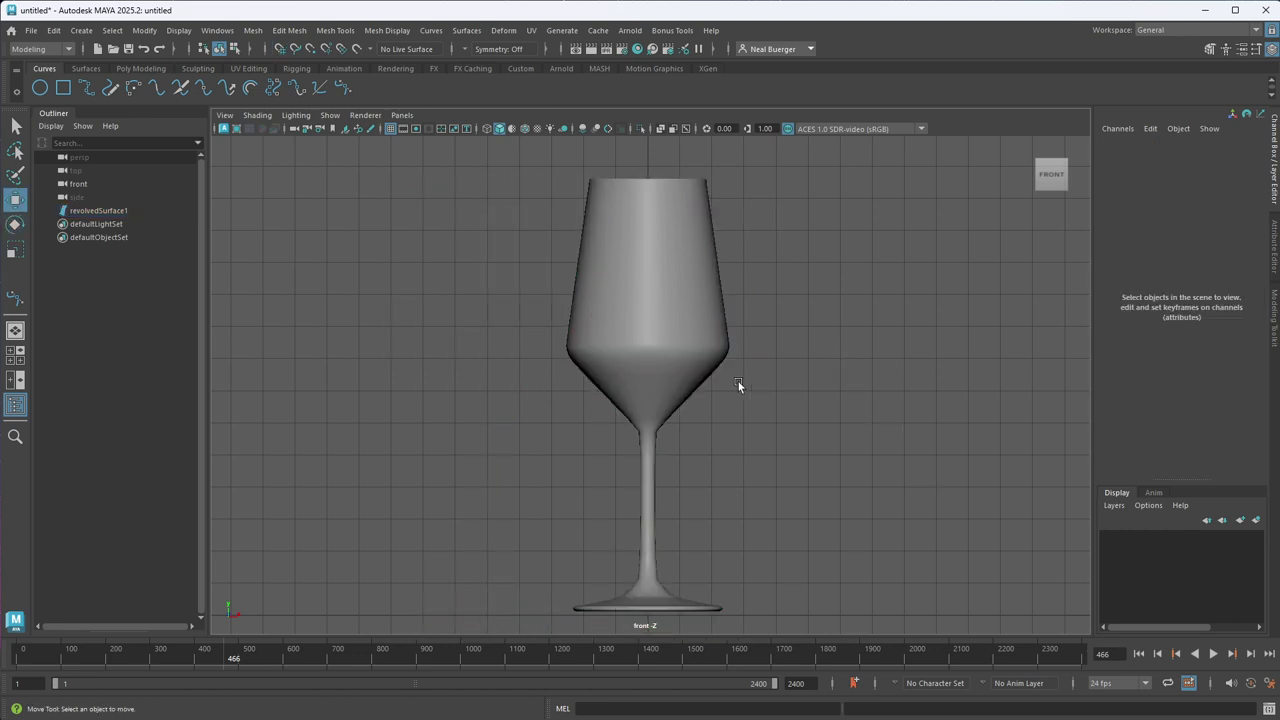
{"action": "left_click", "coordinate": [722, 360]}
{"action": "left_click_drag", "start_coordinate": [934, 505], "coordinate": [920, 463], "text": "alt"}
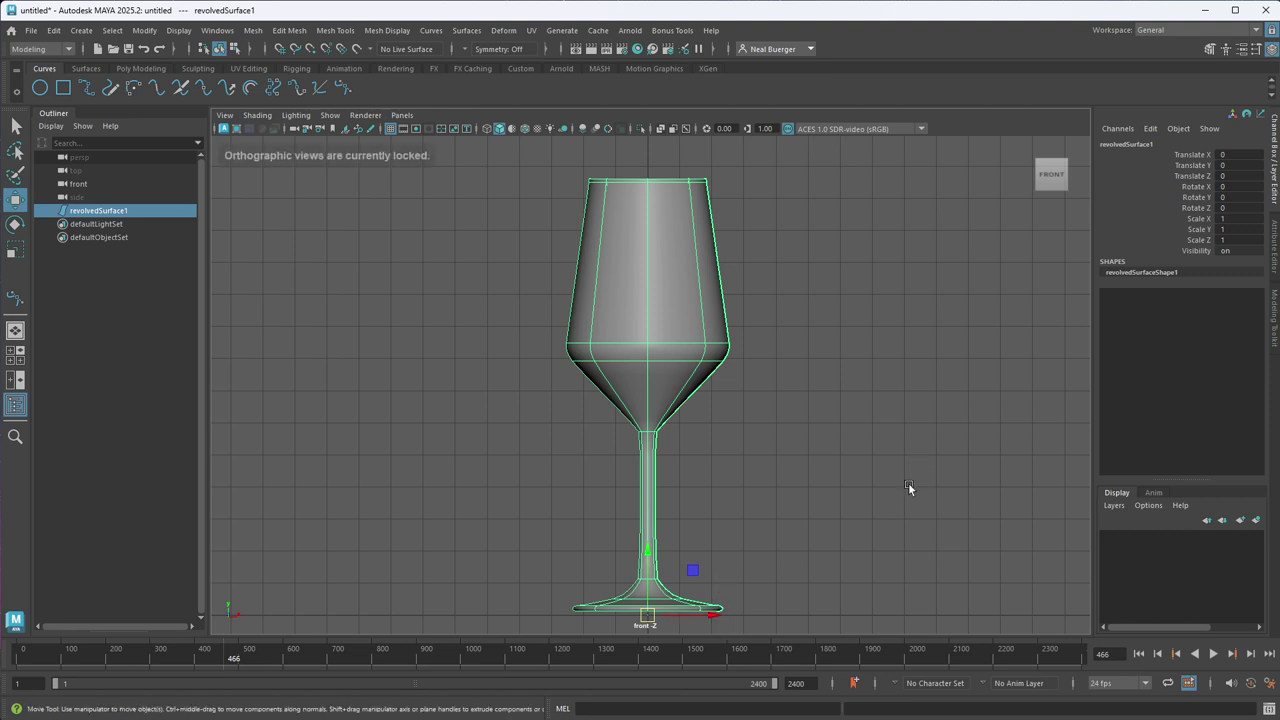
{"action": "scroll", "coordinate": [908, 487], "scroll_direction": "down", "scroll_amount": 2}
{"action": "scroll", "coordinate": [908, 487], "scroll_direction": "down", "scroll_amount": 1}
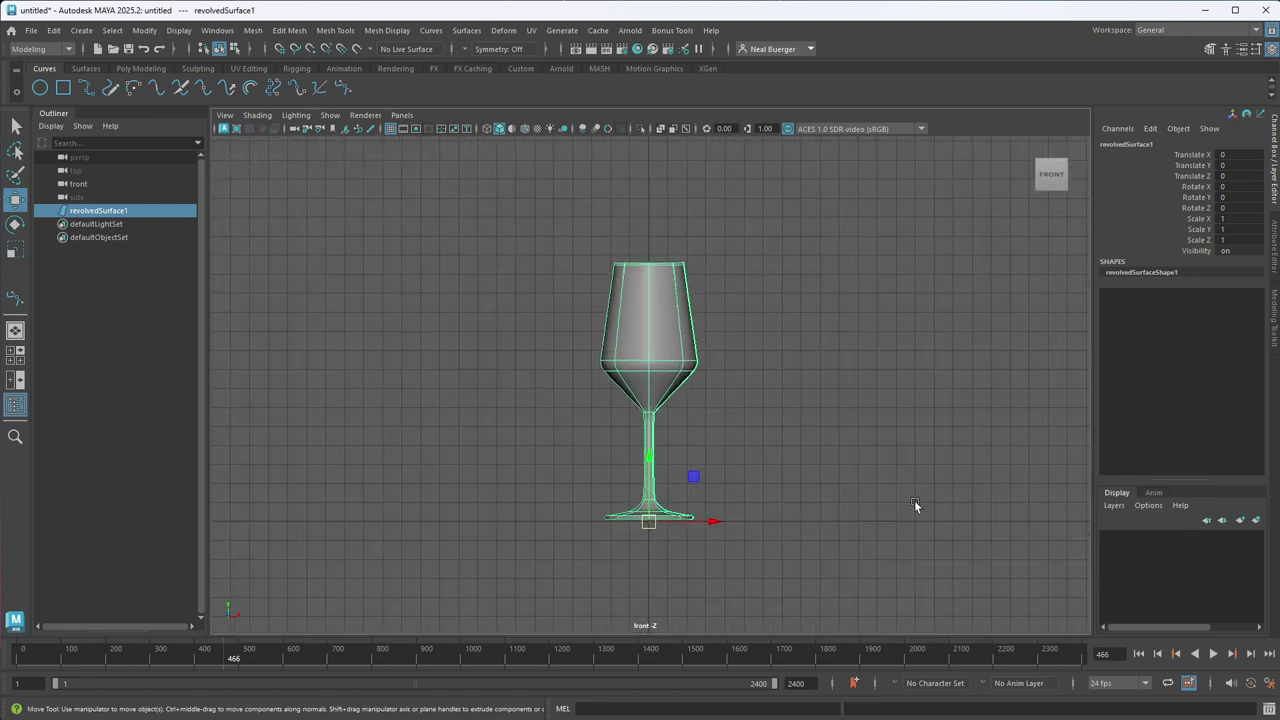
- Save the scene as a Maya Binary file named wine_glass 2 in the project's scenes folder
{"action": "left_click", "coordinate": [31, 30]}
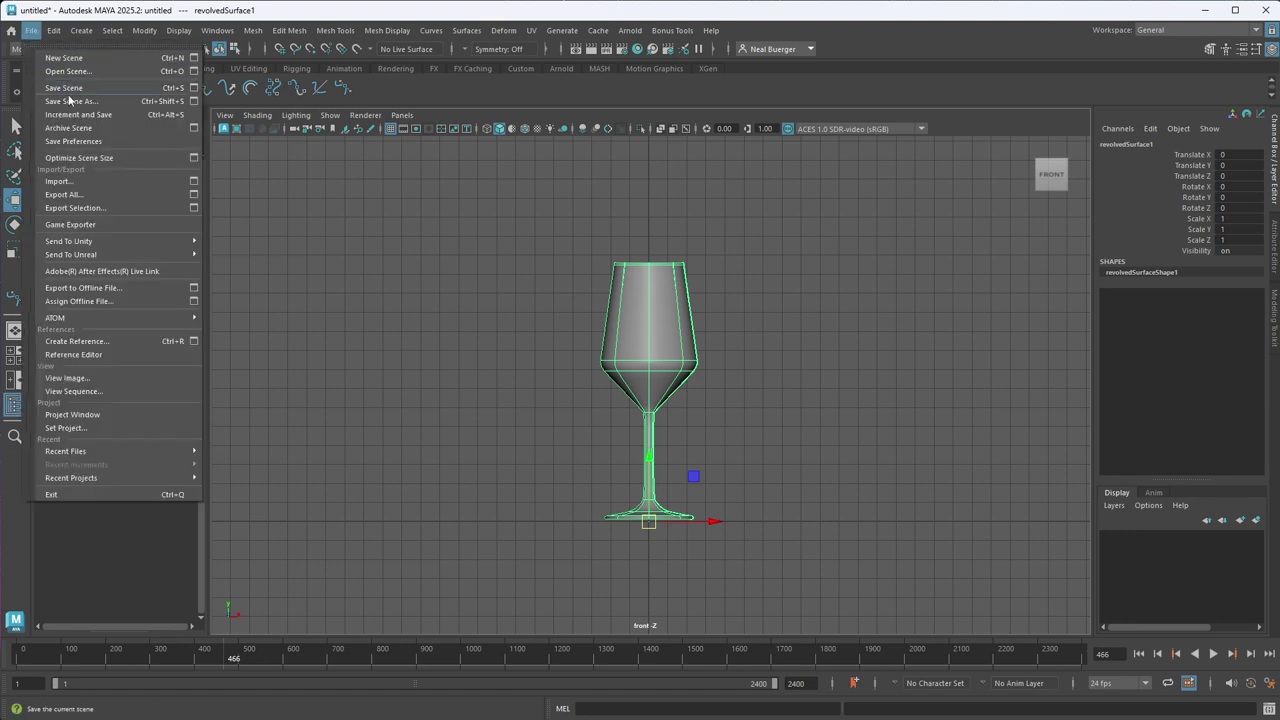
{"action": "left_click", "coordinate": [64, 88]}
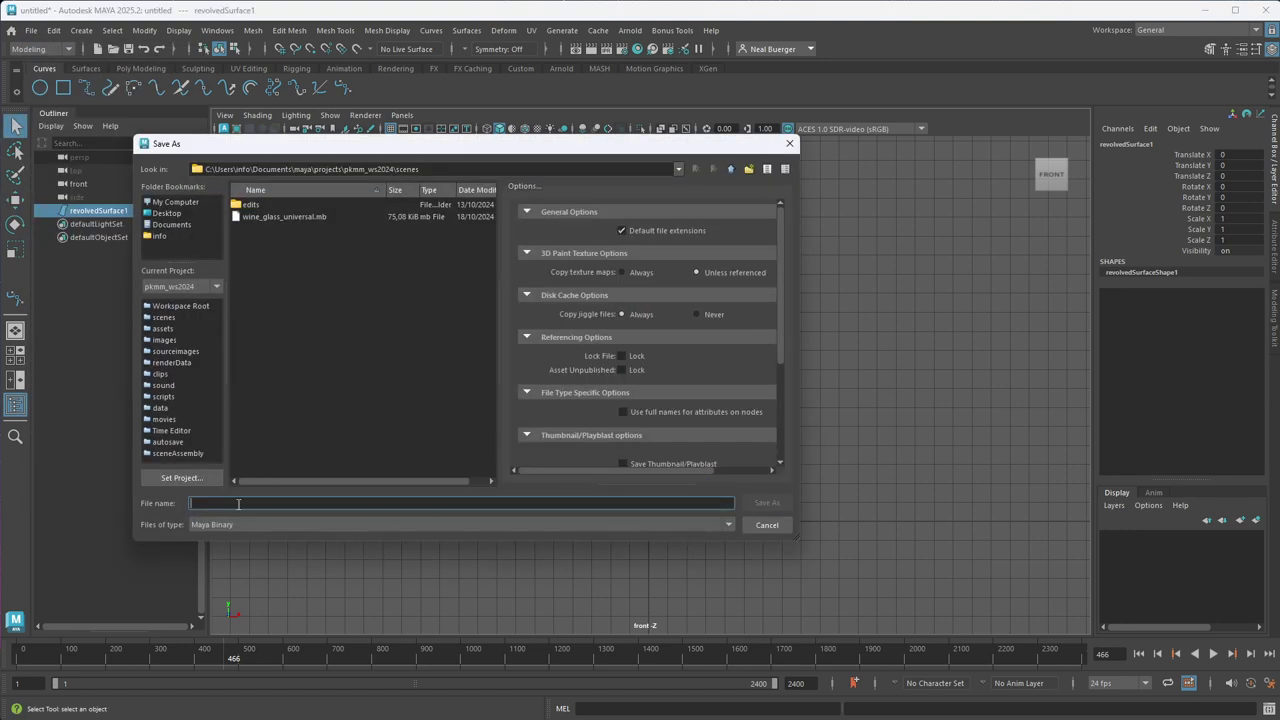
{"action": "type", "text": "wine"}
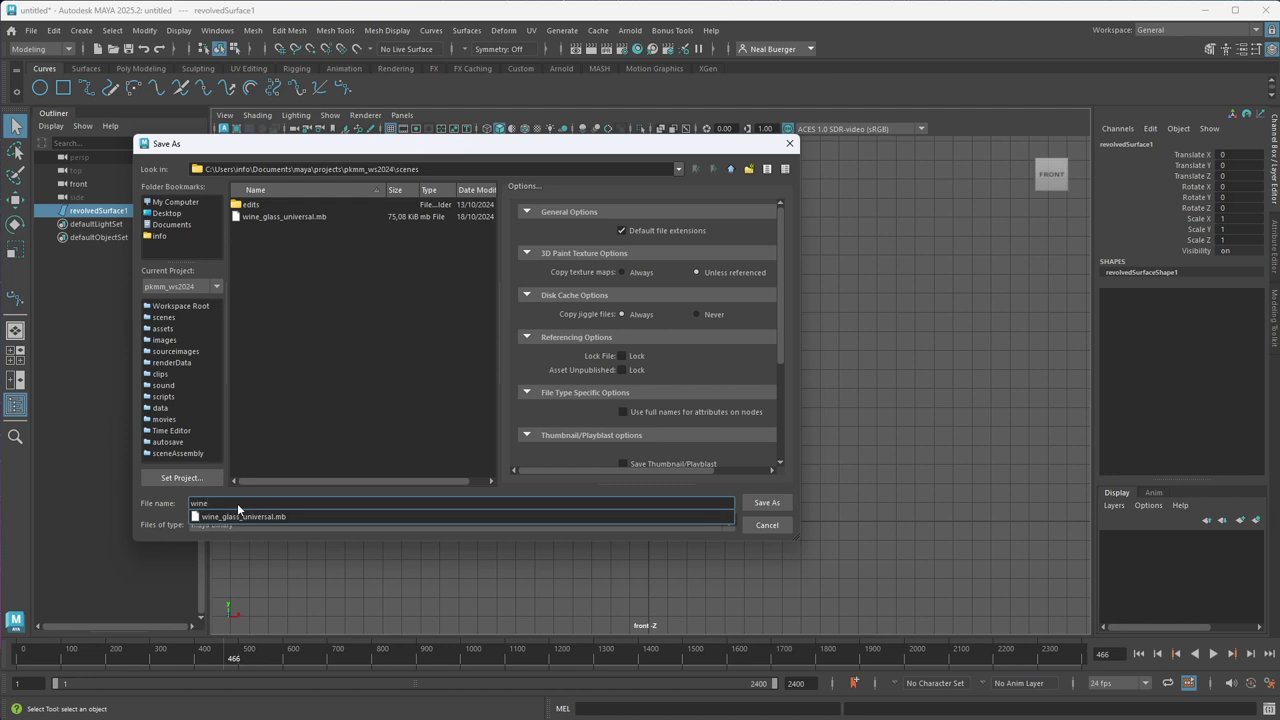
{"action": "type", "text": "_glass 2"}
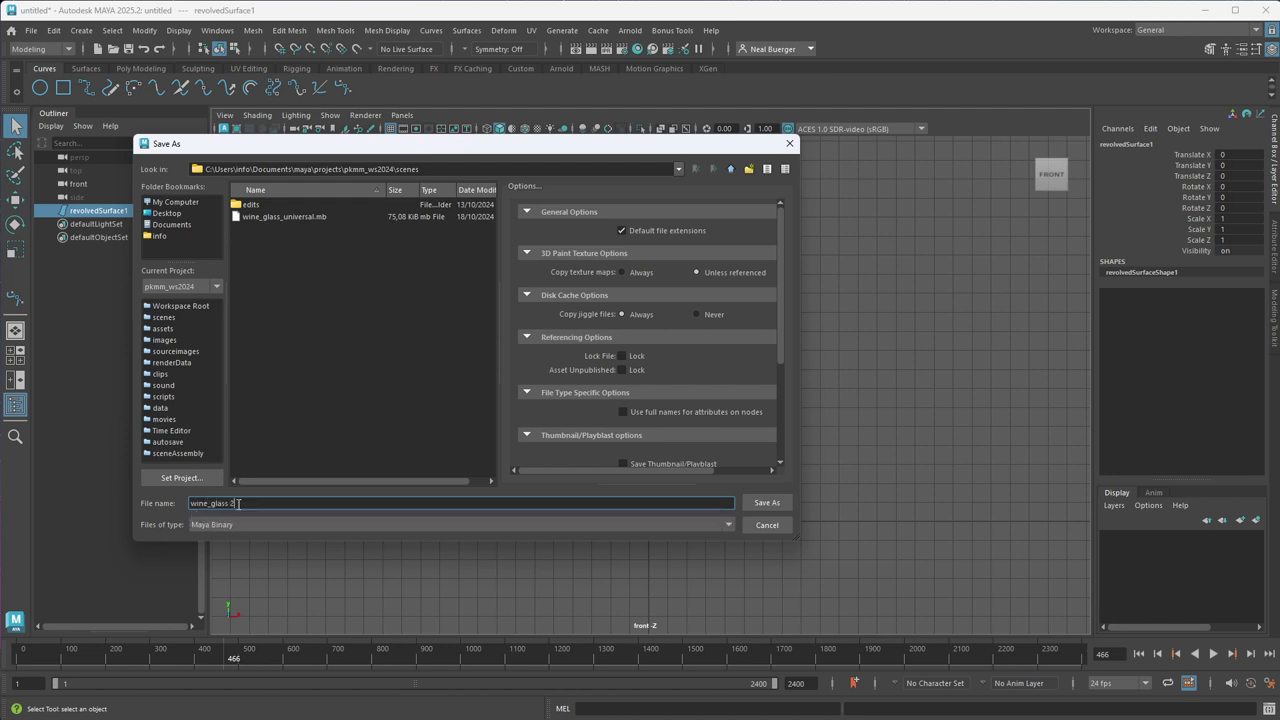
{"action": "key", "text": "Return"}
{"action": "left_click", "coordinate": [794, 499]}
- Examine the revolved glass from different angles and distances in the perspective view
{"action": "key", "text": "space"}
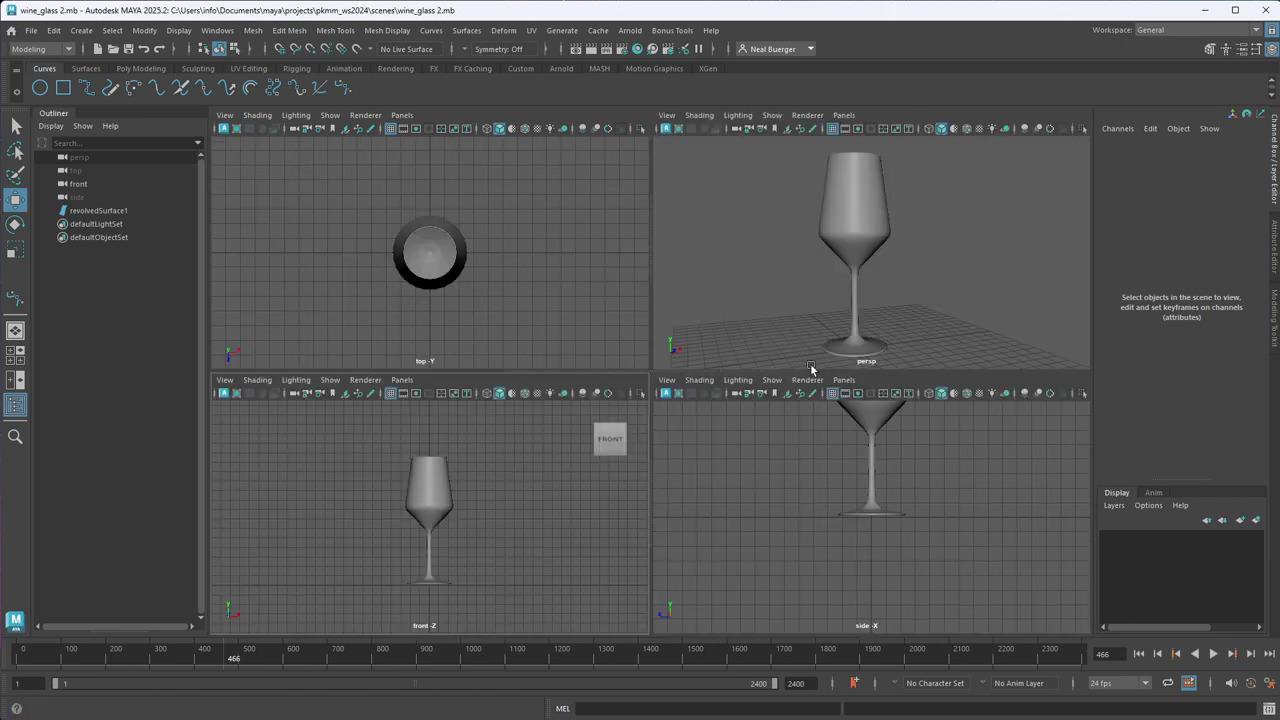
{"action": "key", "text": "space"}
{"action": "left_click_drag", "start_coordinate": [853, 409], "coordinate": [860, 378], "text": "alt"}
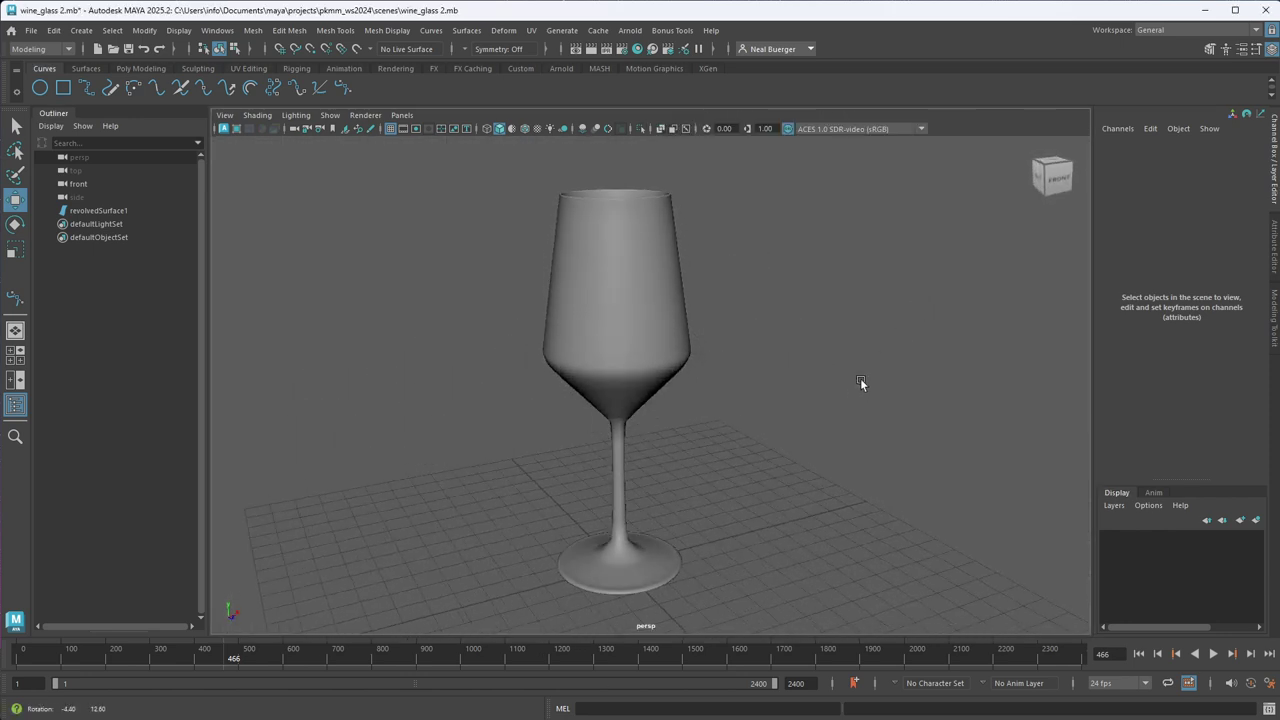
{"action": "right_click_drag", "start_coordinate": [866, 457], "coordinate": [836, 417], "text": "alt"}
{"action": "left_click_drag", "start_coordinate": [836, 417], "coordinate": [784, 440], "text": "alt"}
{"action": "left_click", "coordinate": [673, 260]}
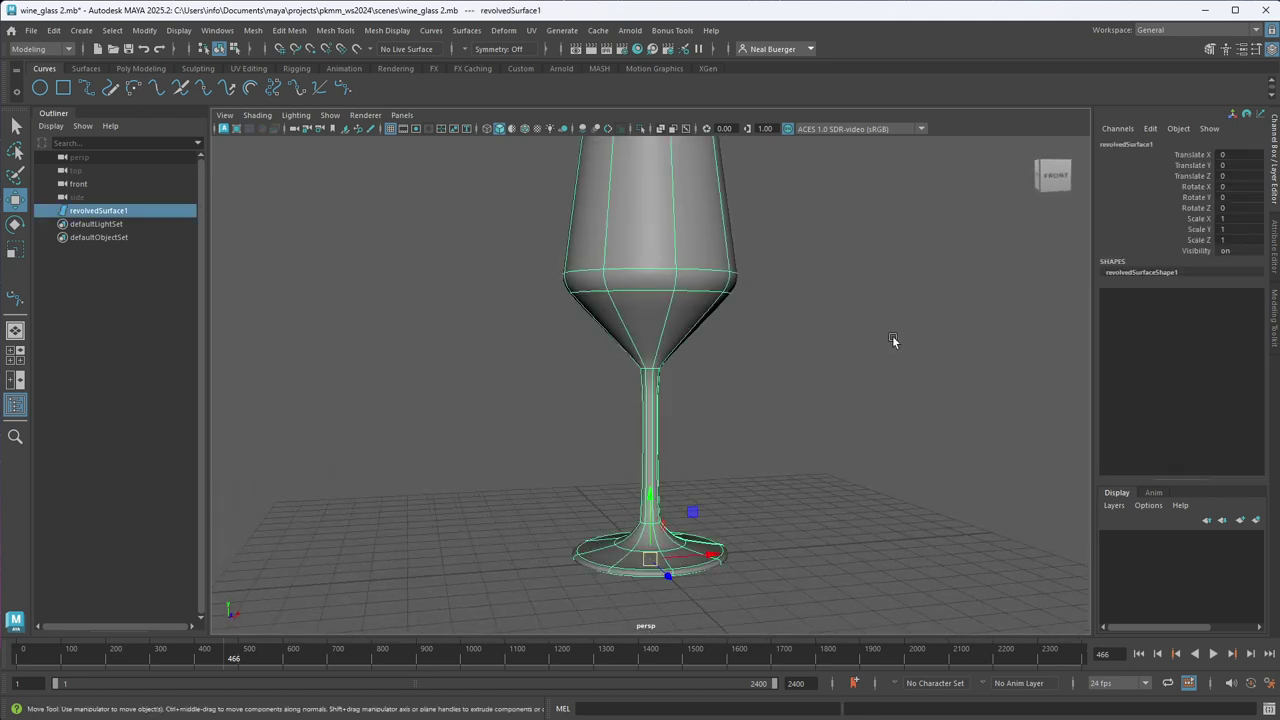
{"action": "left_click", "coordinate": [876, 423]}
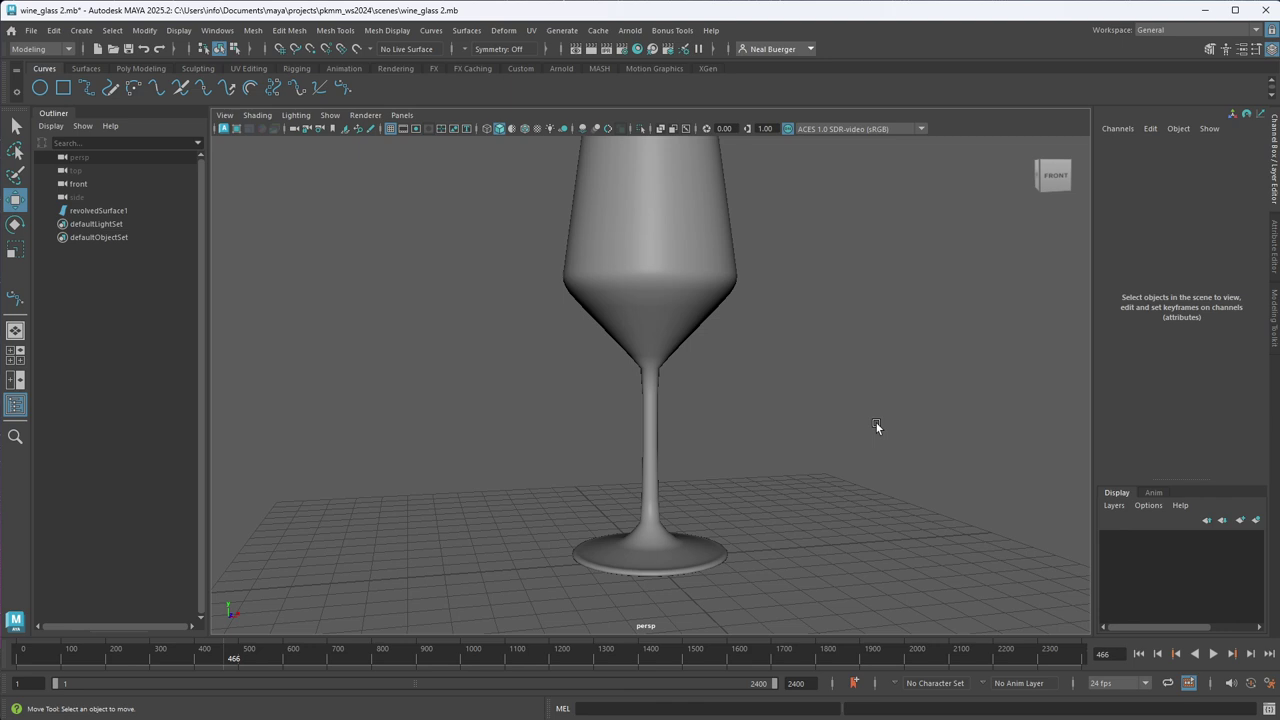
{"action": "scroll", "coordinate": [876, 423], "scroll_direction": "down", "scroll_amount": 3}
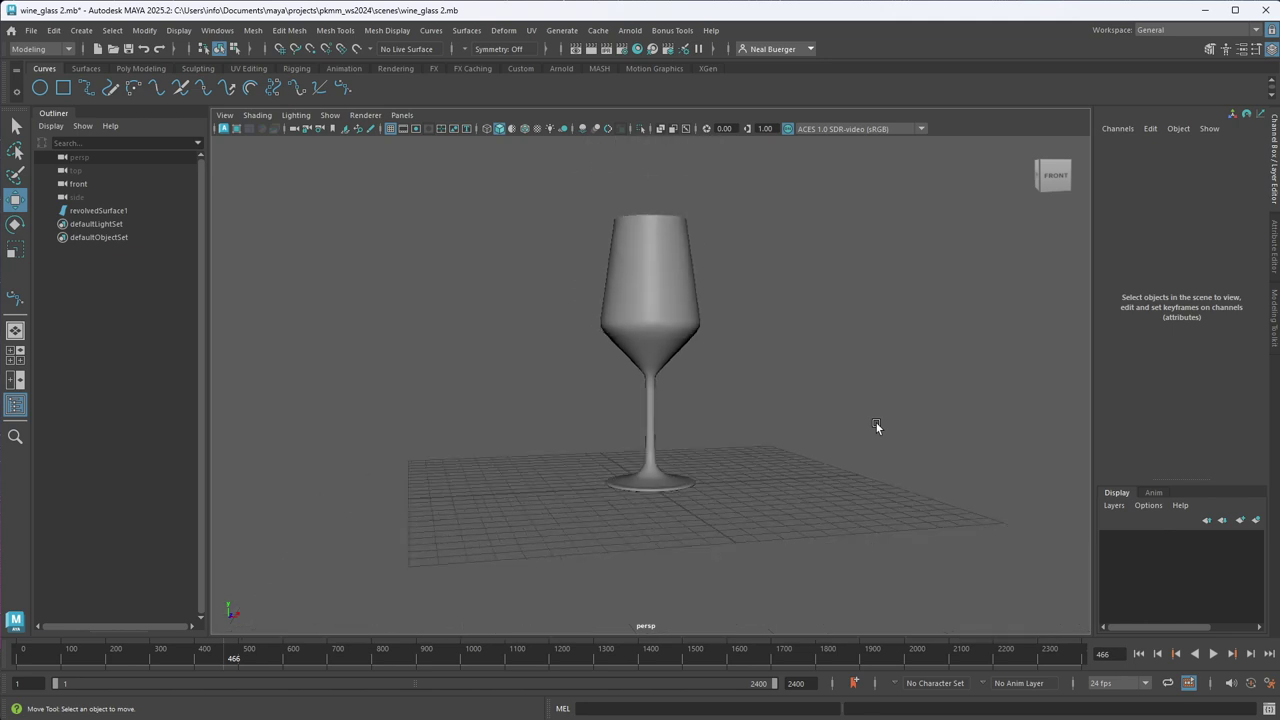
- Try scaling the glass uniformly from its base to about 1.384, and undo the scaling
{"action": "left_click", "coordinate": [655, 488]}
{"action": "key", "text": "r"}
{"action": "left_click_drag", "start_coordinate": [655, 488], "coordinate": [836, 394]}
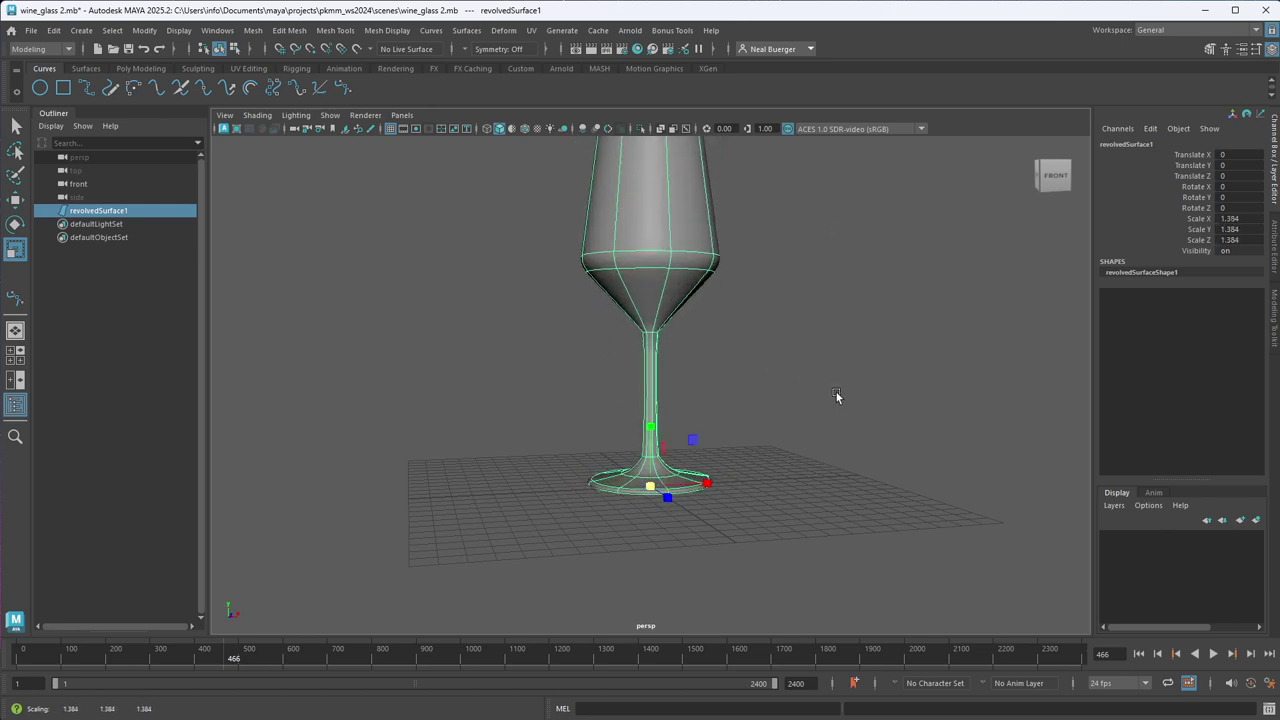
{"action": "key", "text": "ctrl+z"}
{"action": "left_click", "coordinate": [826, 441]}
- Create a polygon cube at the origin in the side view as a size reference and set its Height to 15
{"action": "key", "text": "space"}
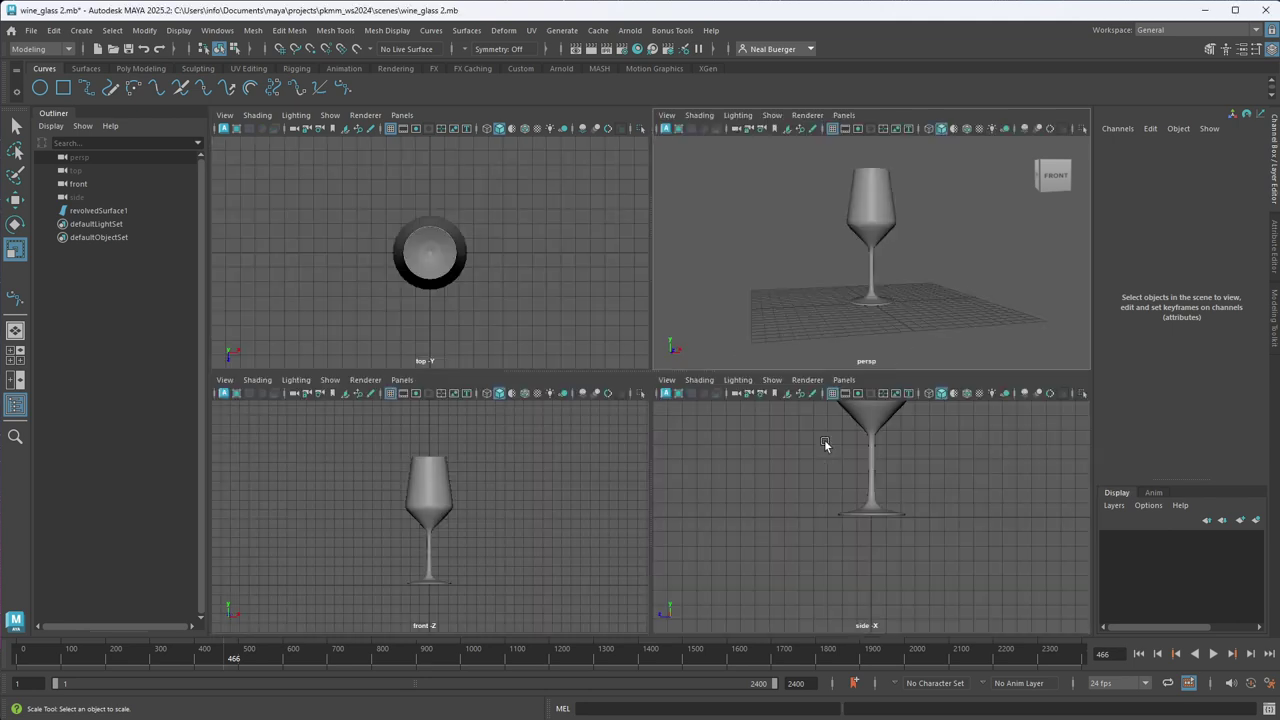
{"action": "key", "text": "space"}
{"action": "key", "text": "a"}
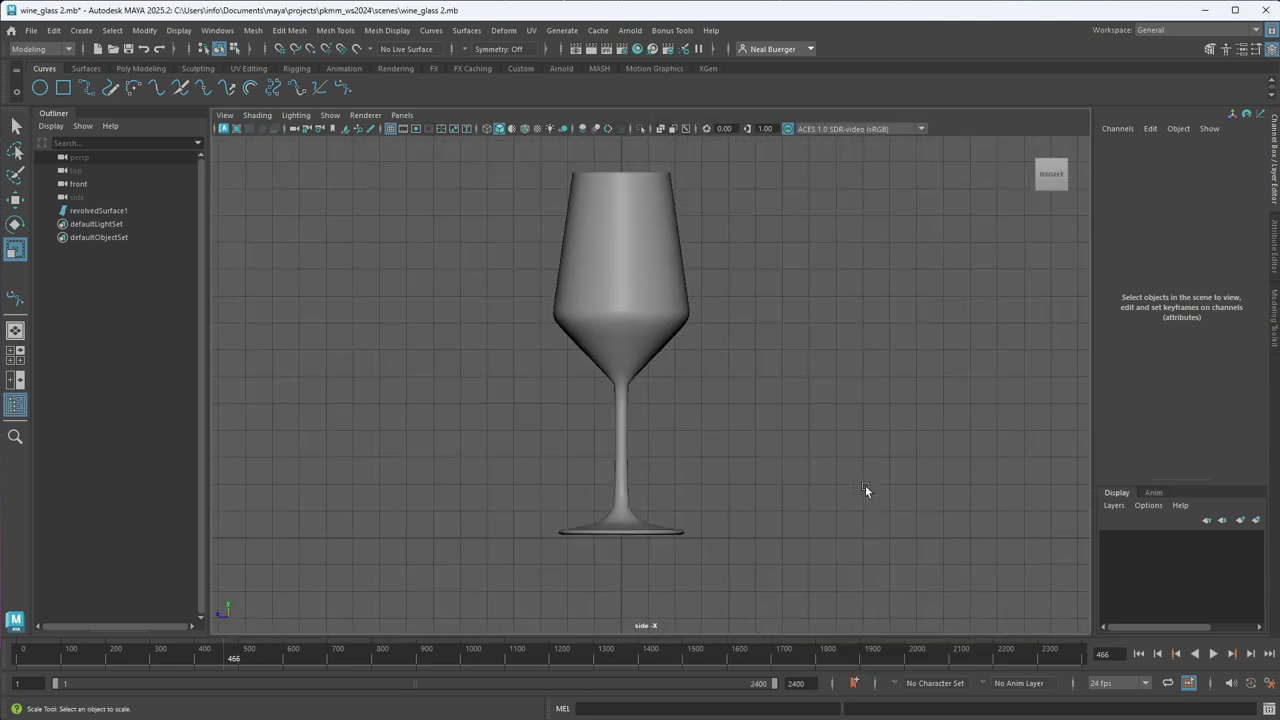
{"action": "key", "text": "f"}
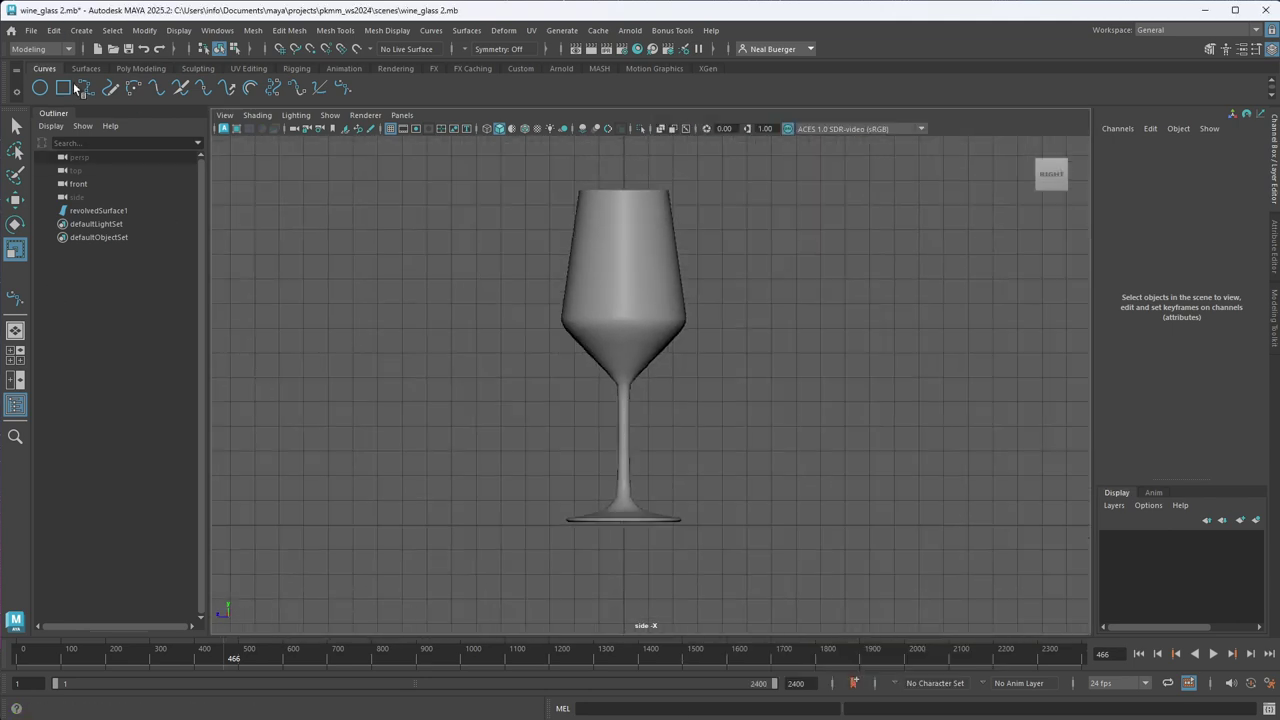
{"action": "left_click", "coordinate": [158, 70]}
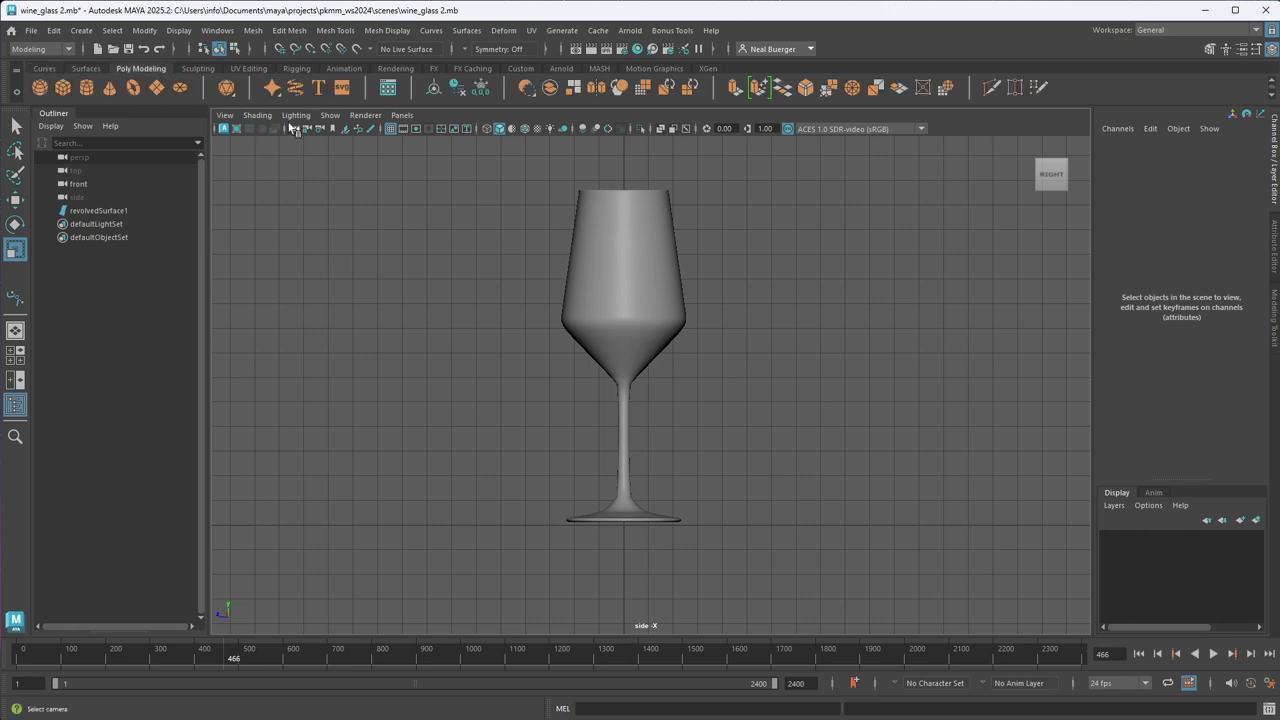
{"action": "left_click", "coordinate": [61, 89]}
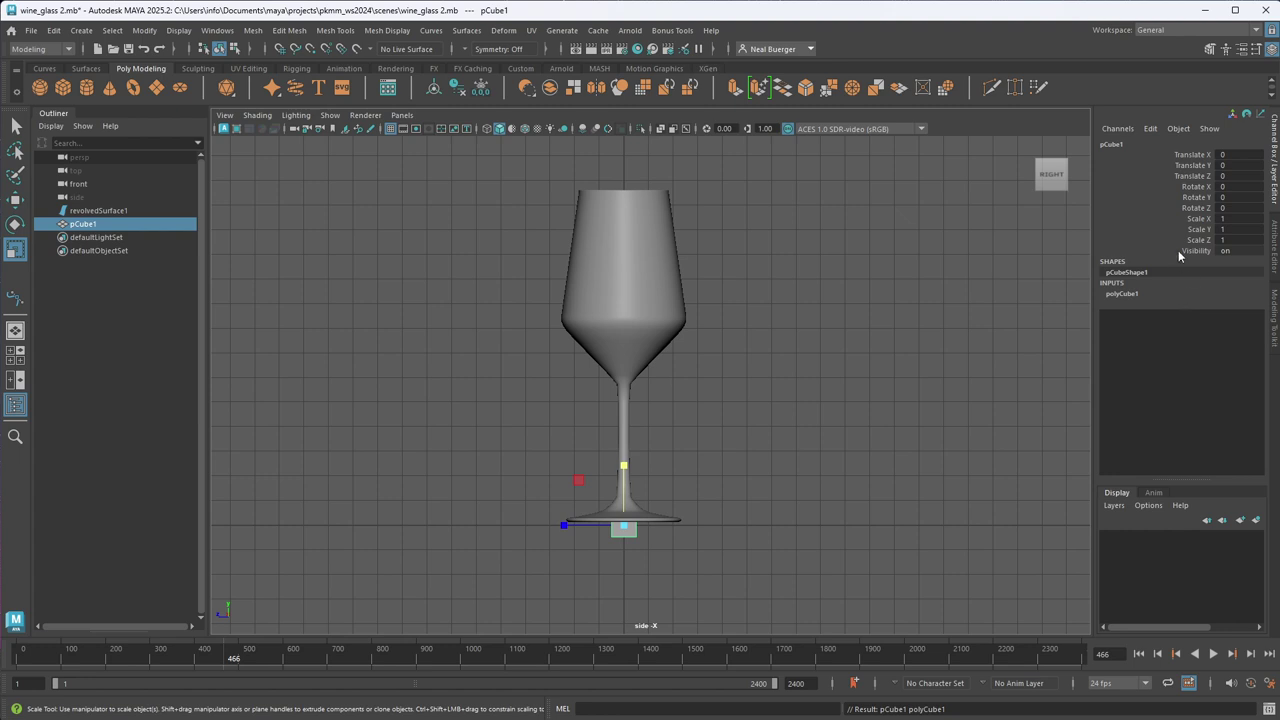
{"action": "left_click", "coordinate": [1122, 293]}
{"action": "left_click", "coordinate": [1238, 325]}
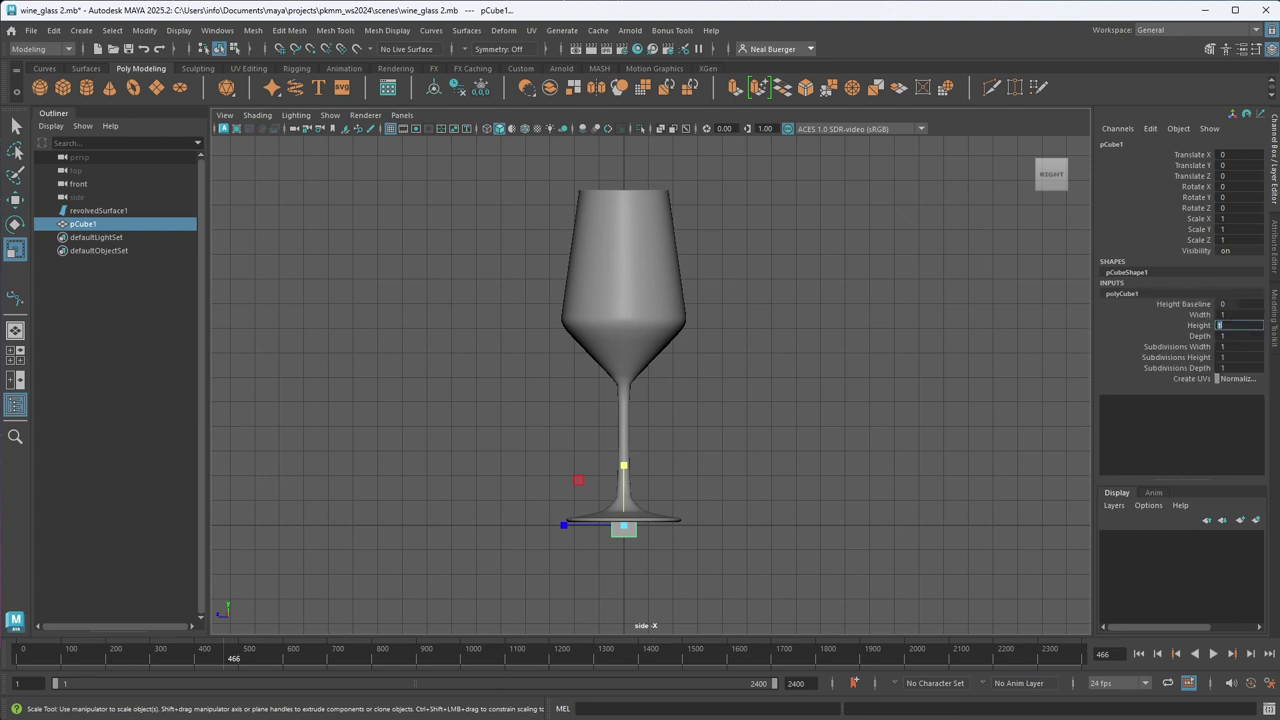
{"action": "type", "text": "15"}
{"action": "key", "text": "Return"}
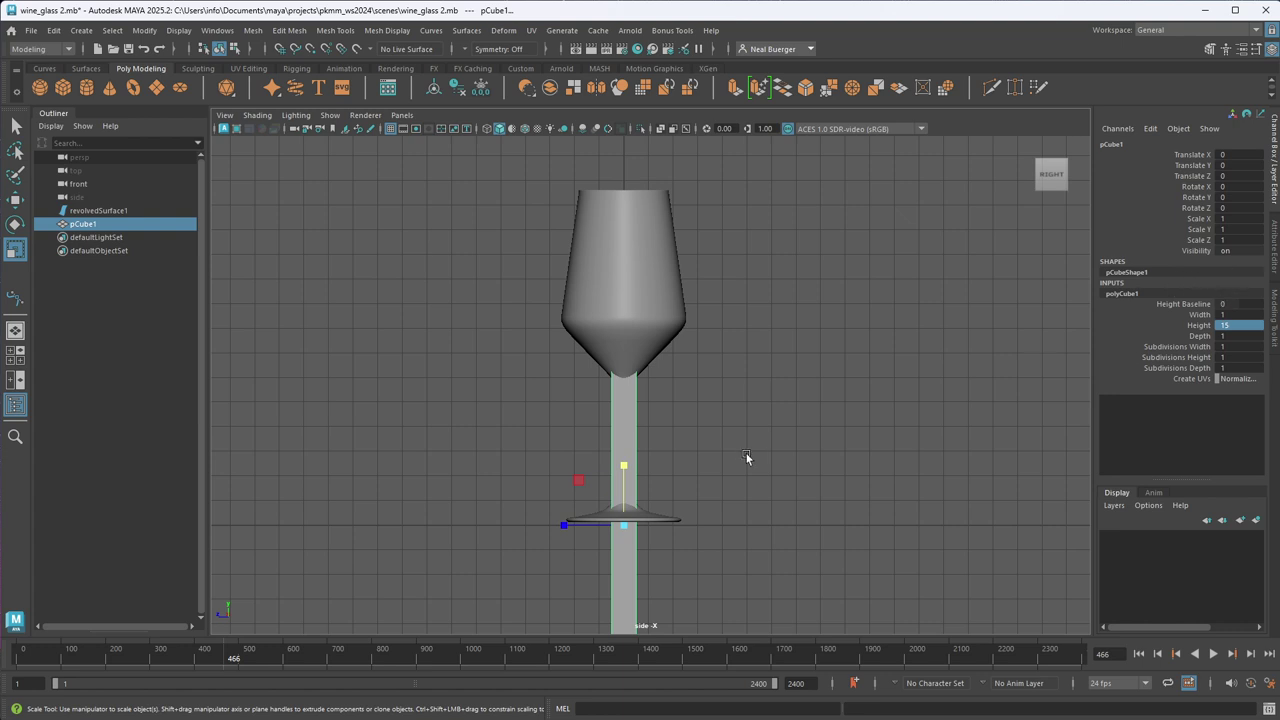
- Move the glass down to about Translate Y -7.615 so its foot lines up with the lower end of the reference cube
{"action": "key", "text": "q"}
{"action": "scroll", "coordinate": [723, 510], "scroll_direction": "down", "scroll_amount": 4}
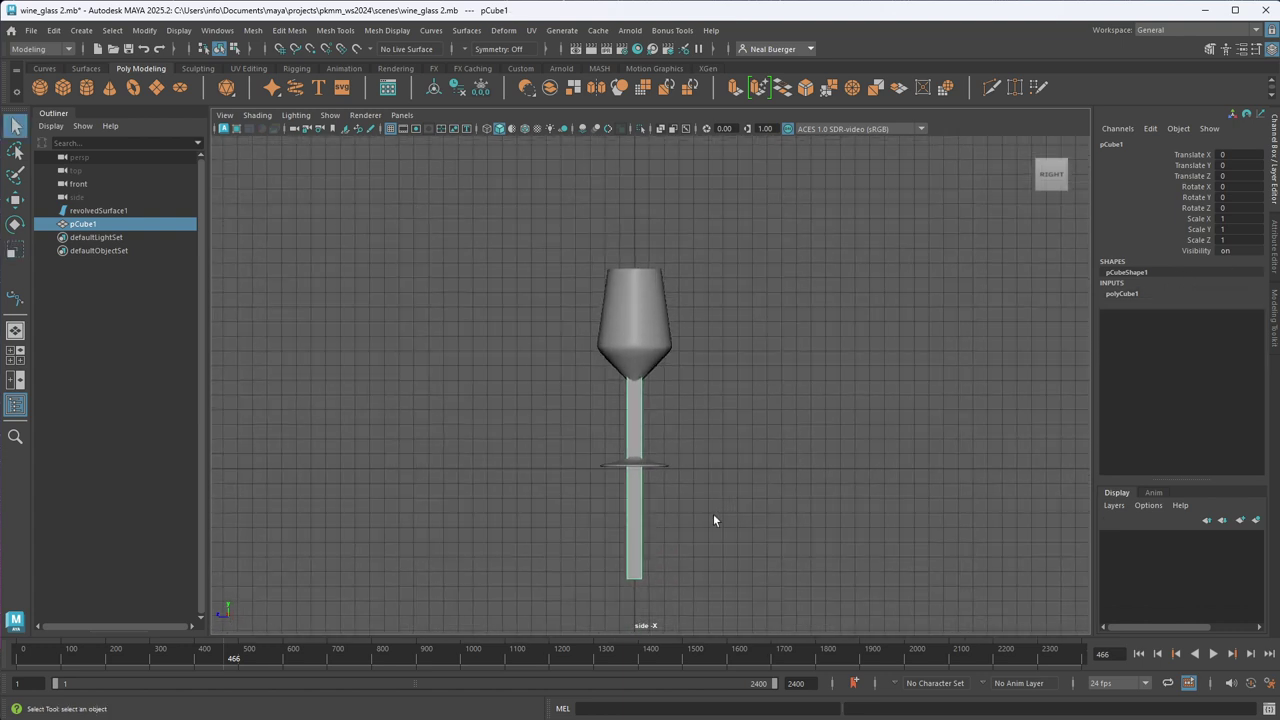
{"action": "left_click", "coordinate": [609, 309]}
{"action": "left_click", "coordinate": [668, 322]}
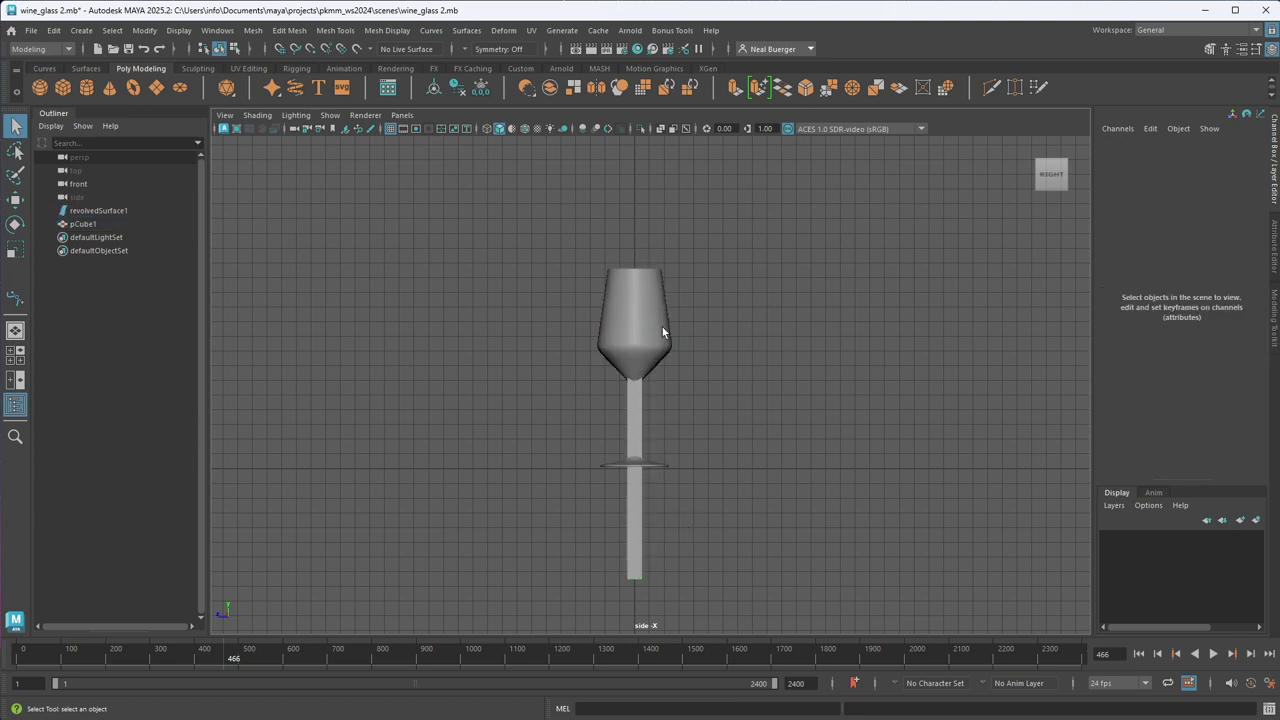
{"action": "left_click", "coordinate": [663, 334]}
{"action": "key", "text": "w"}
{"action": "left_click_drag", "start_coordinate": [638, 410], "coordinate": [633, 518]}
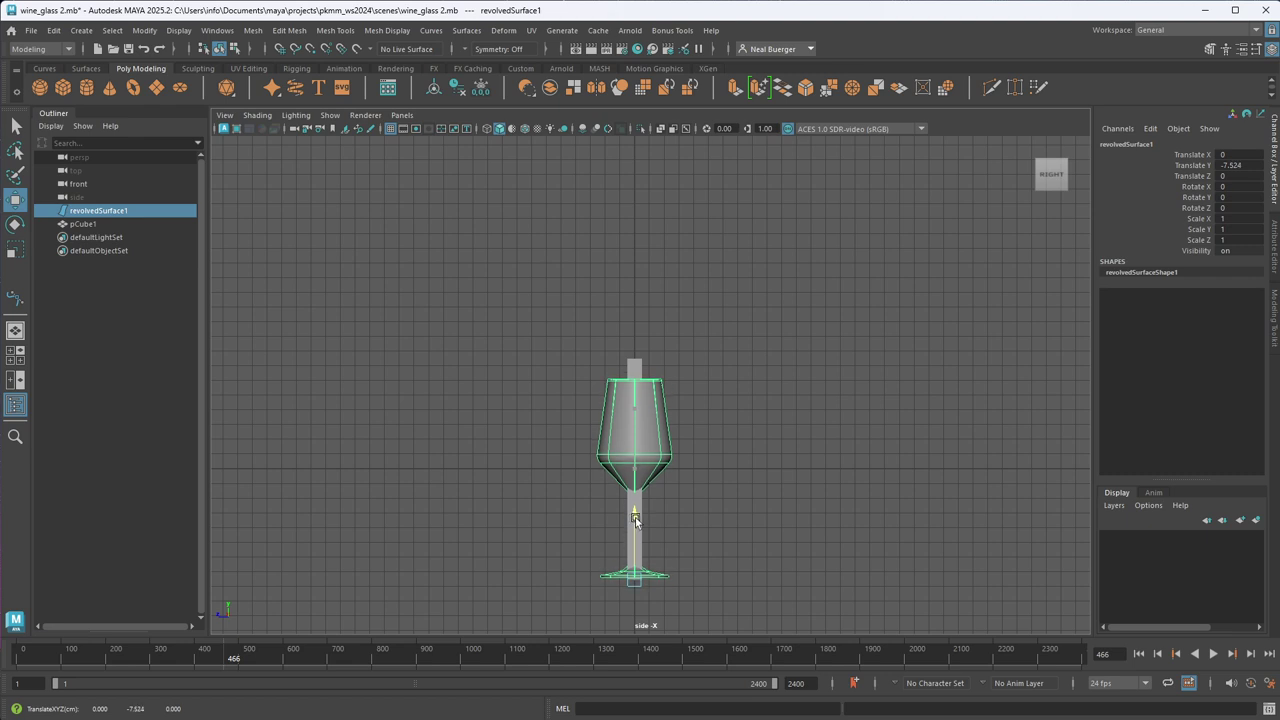
{"action": "scroll", "coordinate": [726, 526], "scroll_direction": "up", "scroll_amount": 4}
{"action": "key", "text": "f"}
{"action": "scroll", "coordinate": [786, 486], "scroll_direction": "down", "scroll_amount": 1}
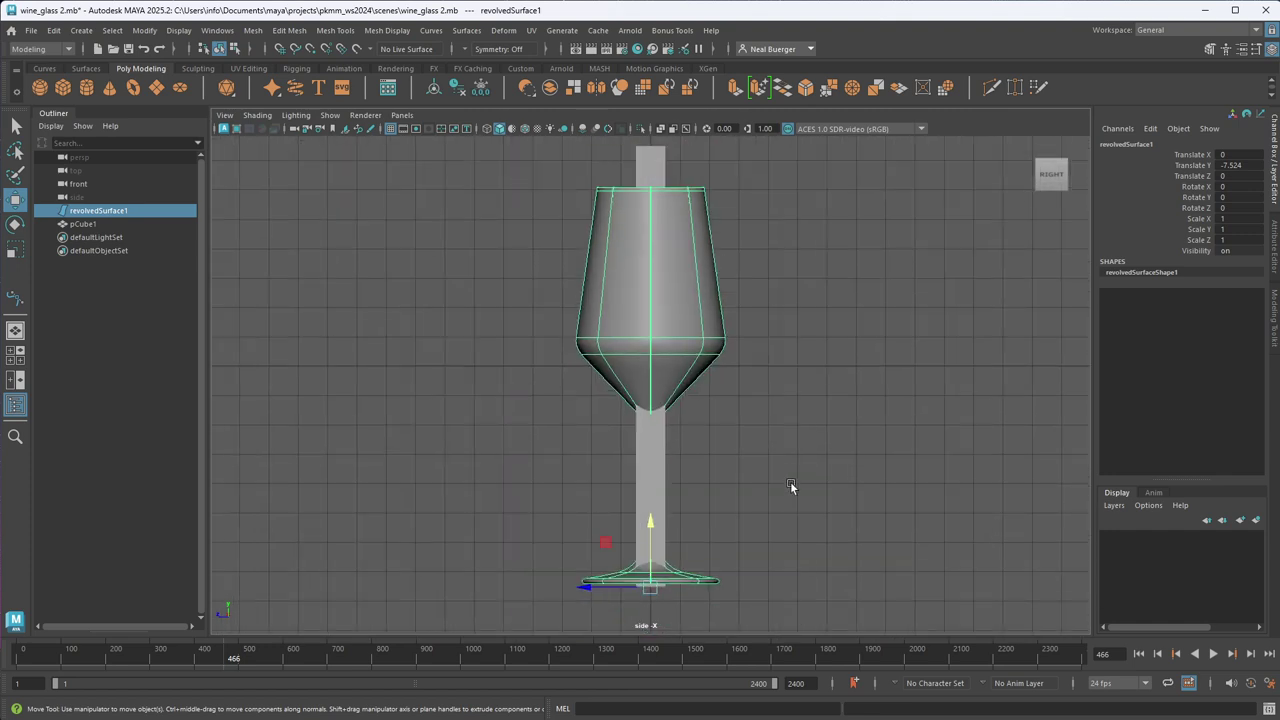
{"action": "left_click_drag", "start_coordinate": [651, 528], "coordinate": [649, 526]}
- Scale the glass uniformly to about 1.11 to match the cube's height, and move it back up to Translate Y -0.133
{"action": "key", "text": "r"}
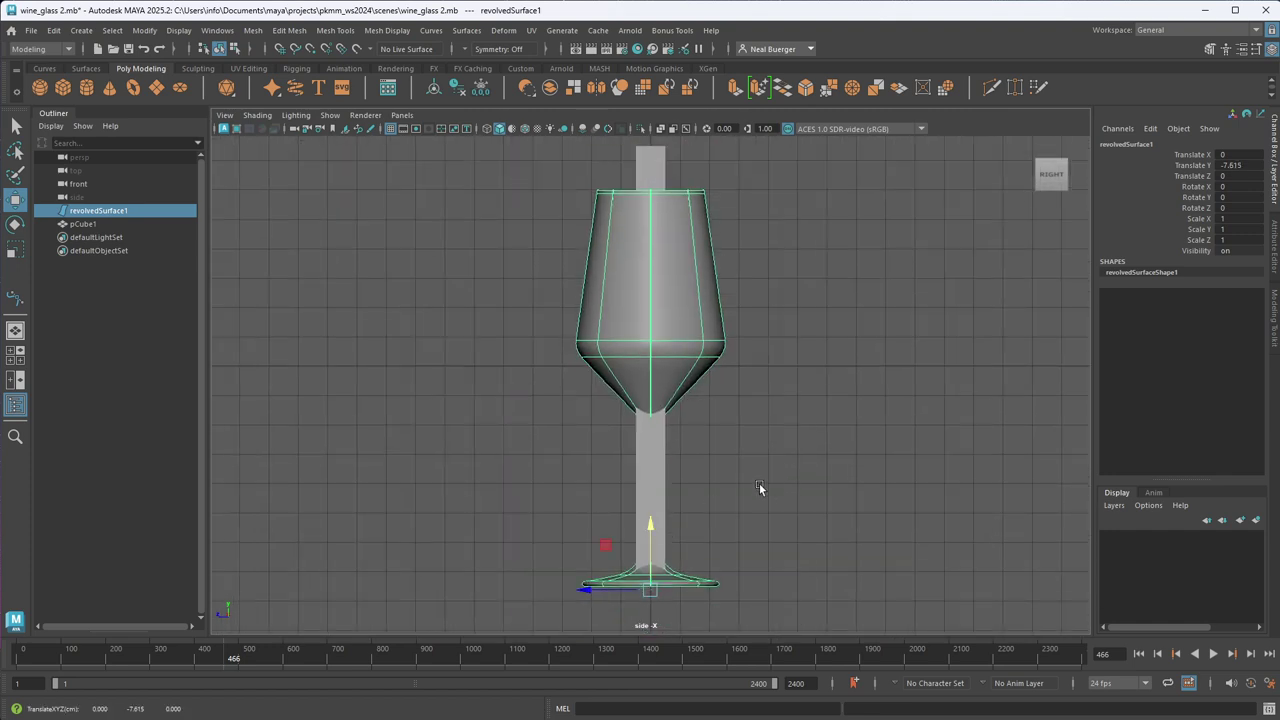
{"action": "mouse_move", "coordinate": [651, 589]}
{"action": "left_mouse_down"}
{"action": "mouse_move", "coordinate": [698, 584]}
{"action": "mouse_move", "coordinate": [650, 589]}
{"action": "left_mouse_up"}
{"action": "key", "text": "w"}
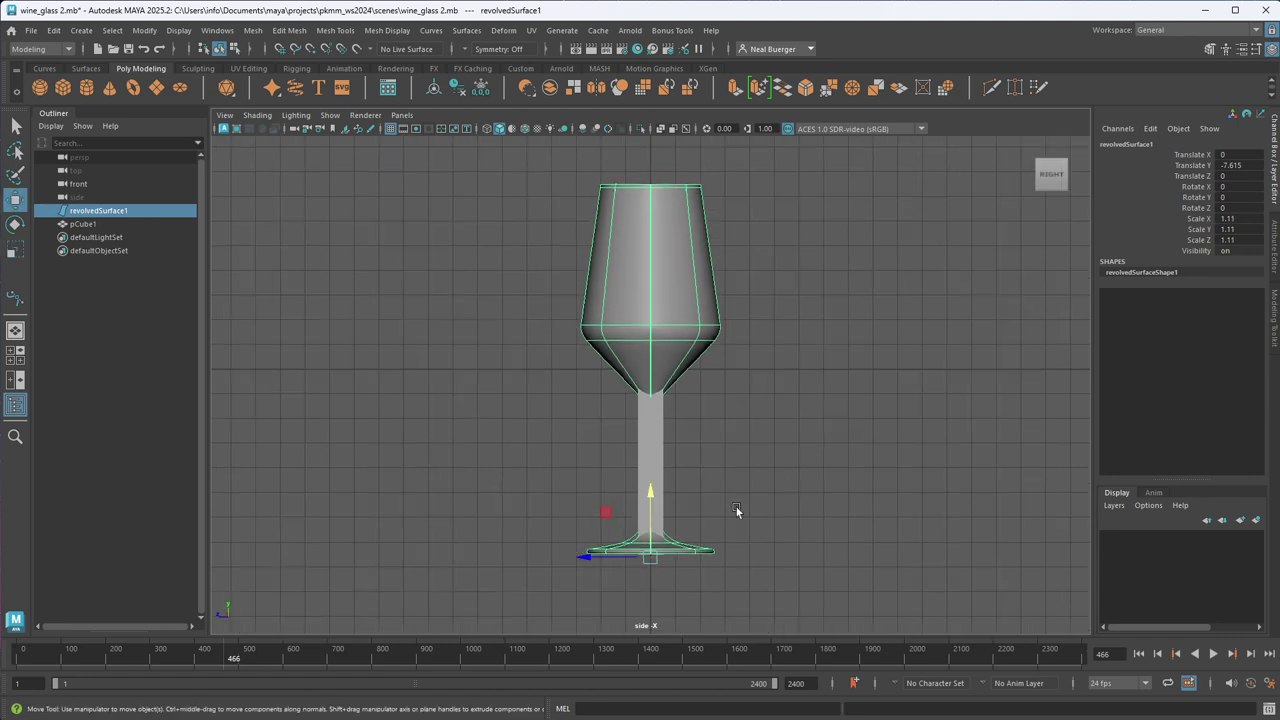
{"action": "left_click_drag", "start_coordinate": [658, 528], "coordinate": [668, 312]}
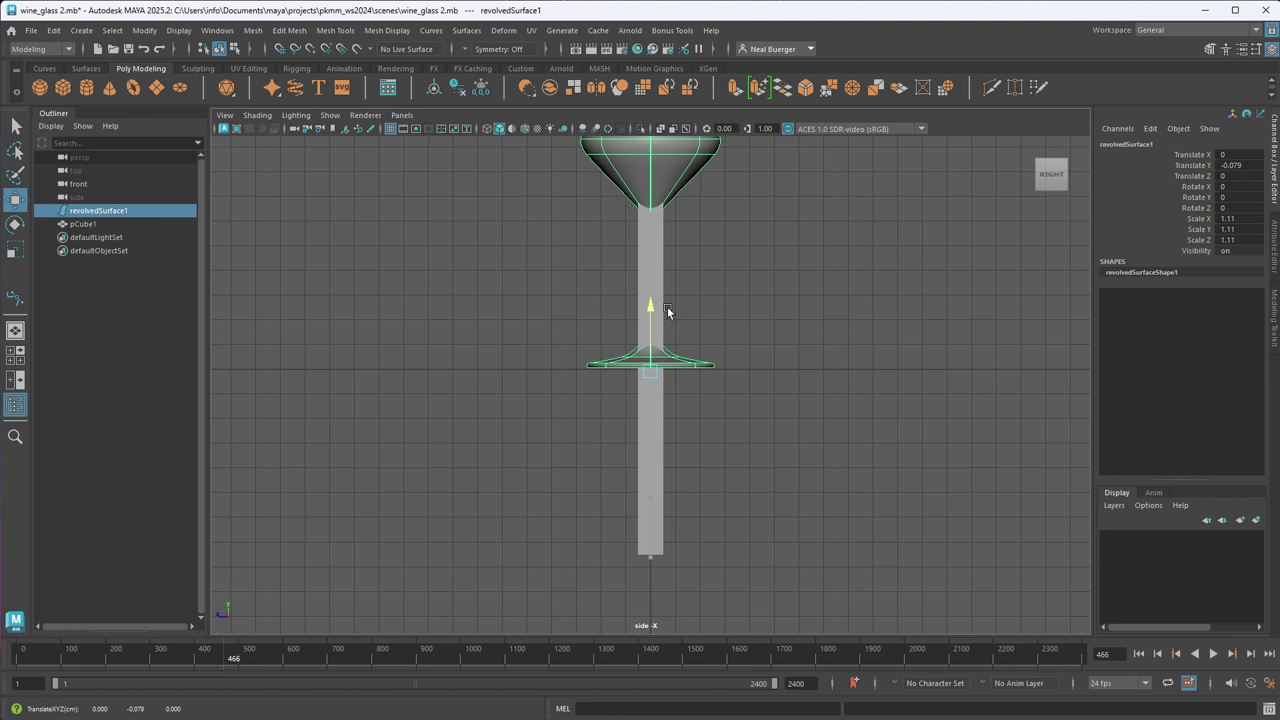
- Delete the reference cube
{"action": "left_click", "coordinate": [660, 318]}
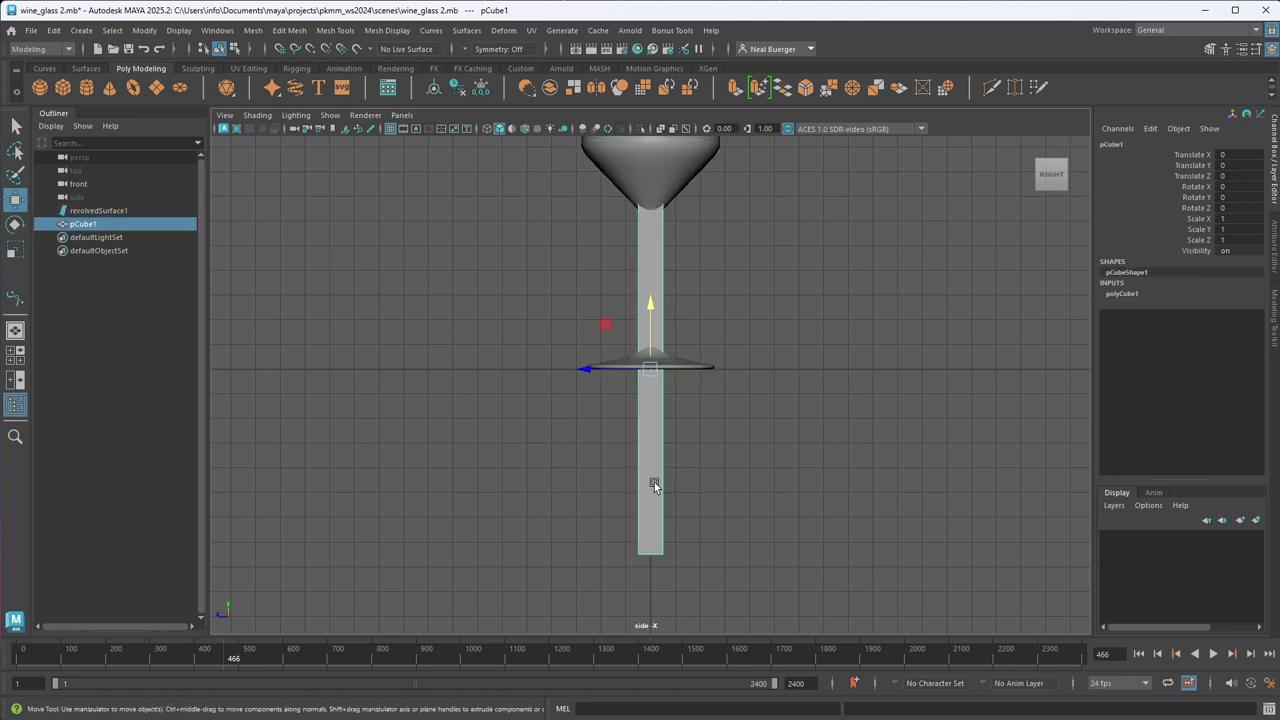
{"action": "key", "text": "Delete"}
{"action": "key", "text": "f"}
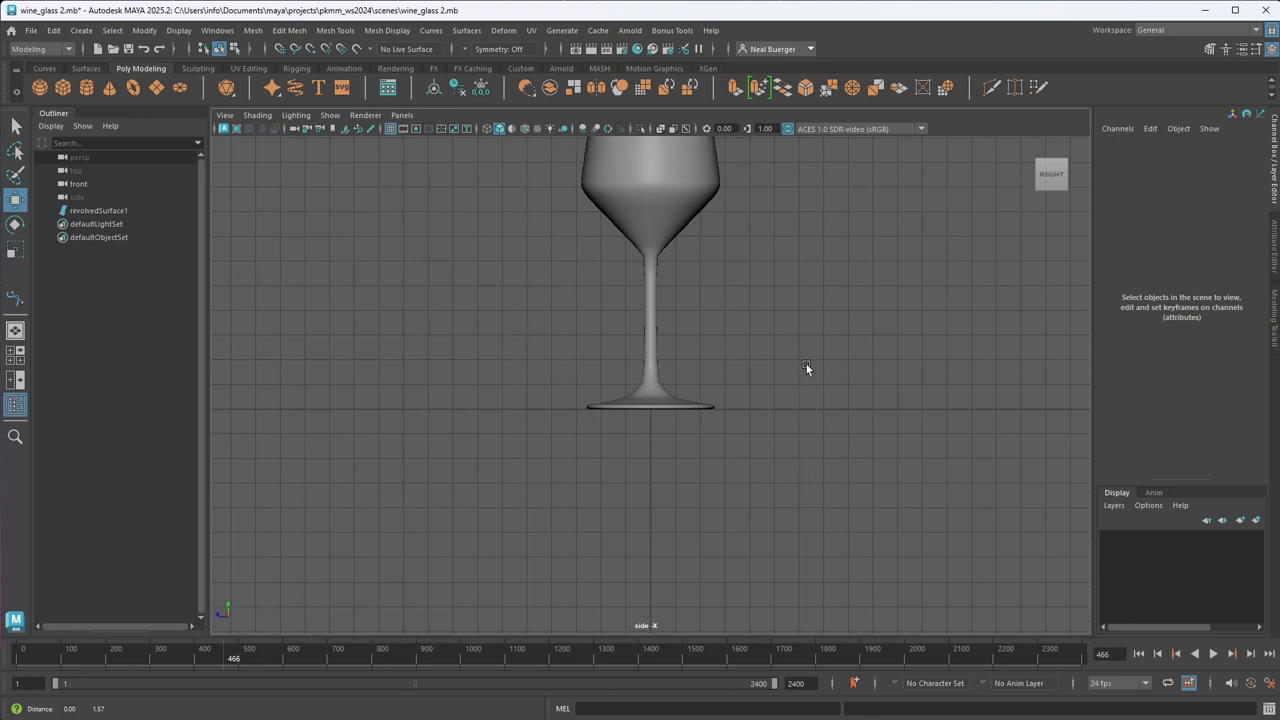
- Freeze the transformations of the revolved glass surface in the perspective view
{"action": "key", "text": "space"}
{"action": "key", "text": "space"}
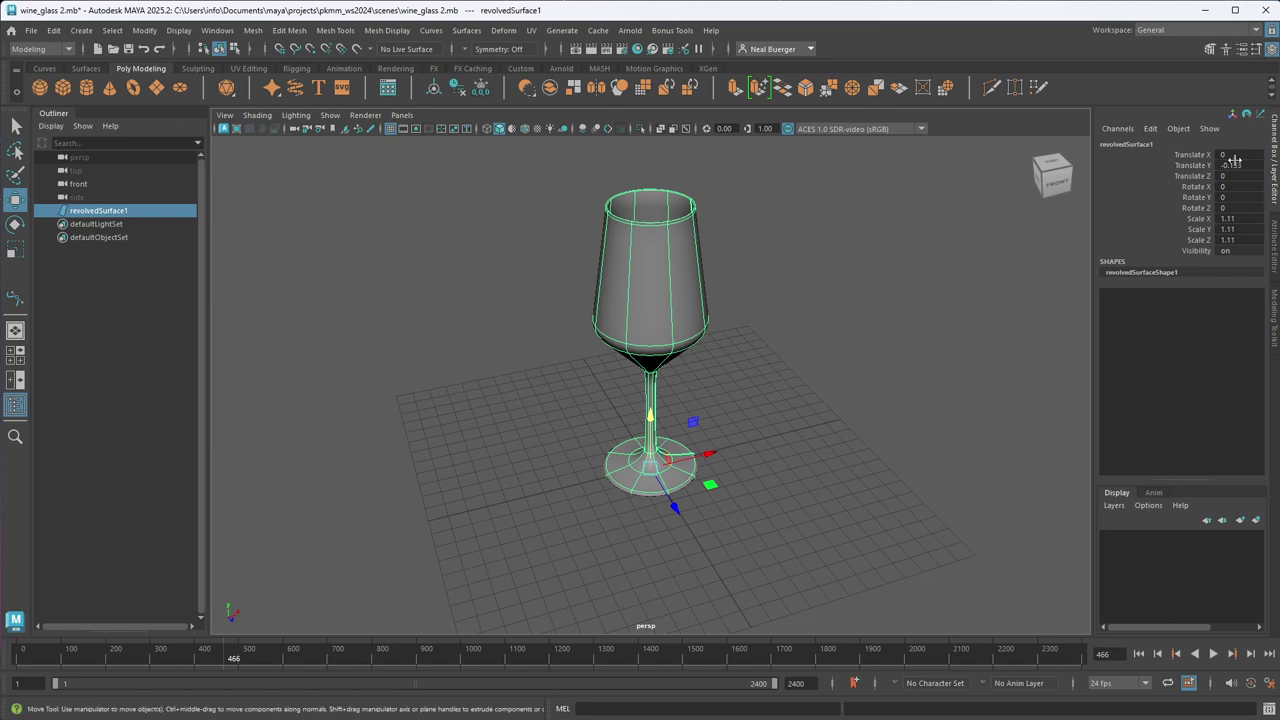
{"action": "left_click", "coordinate": [52, 31]}
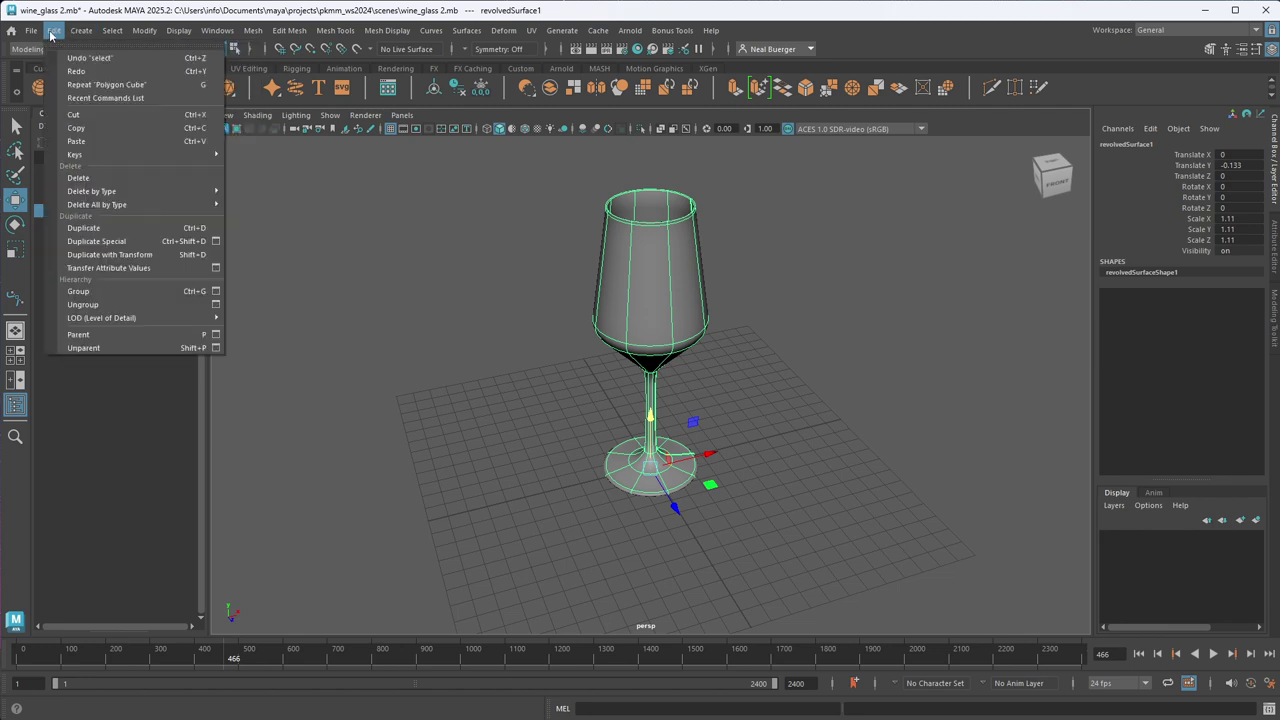
{"action": "mouse_move", "coordinate": [147, 36]}
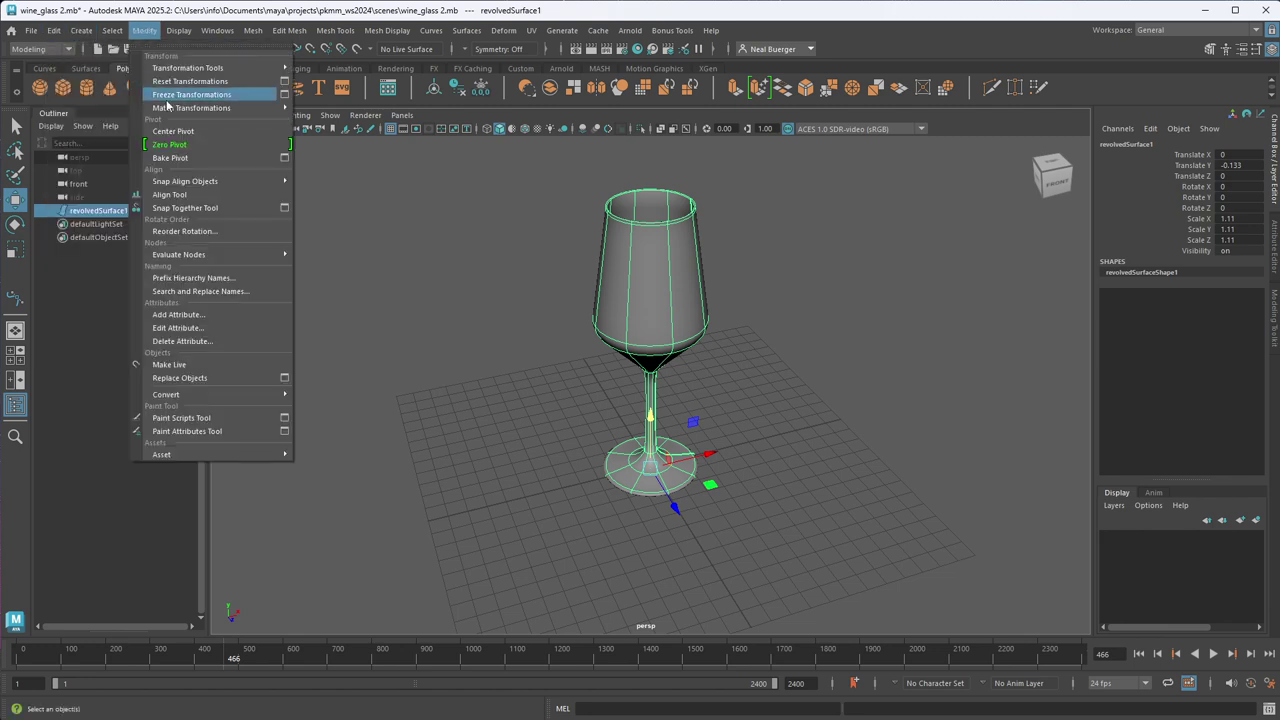
{"action": "left_click", "coordinate": [168, 95]}
{"action": "left_click_drag", "start_coordinate": [751, 344], "coordinate": [732, 310], "text": "alt"}
{"action": "left_click", "coordinate": [773, 415]}
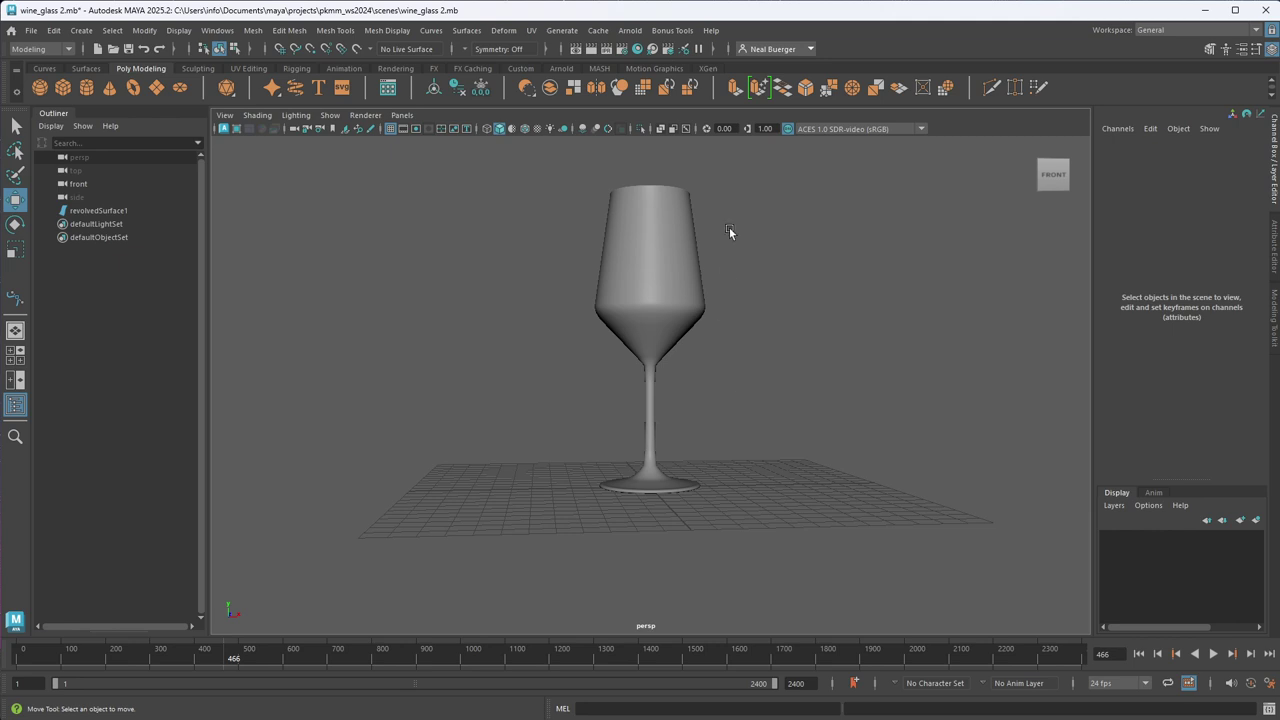
- Create a polygon plane under the glass and scale it uniformly to about 43.305
{"action": "left_click_drag", "start_coordinate": [730, 230], "coordinate": [728, 289], "text": "alt"}
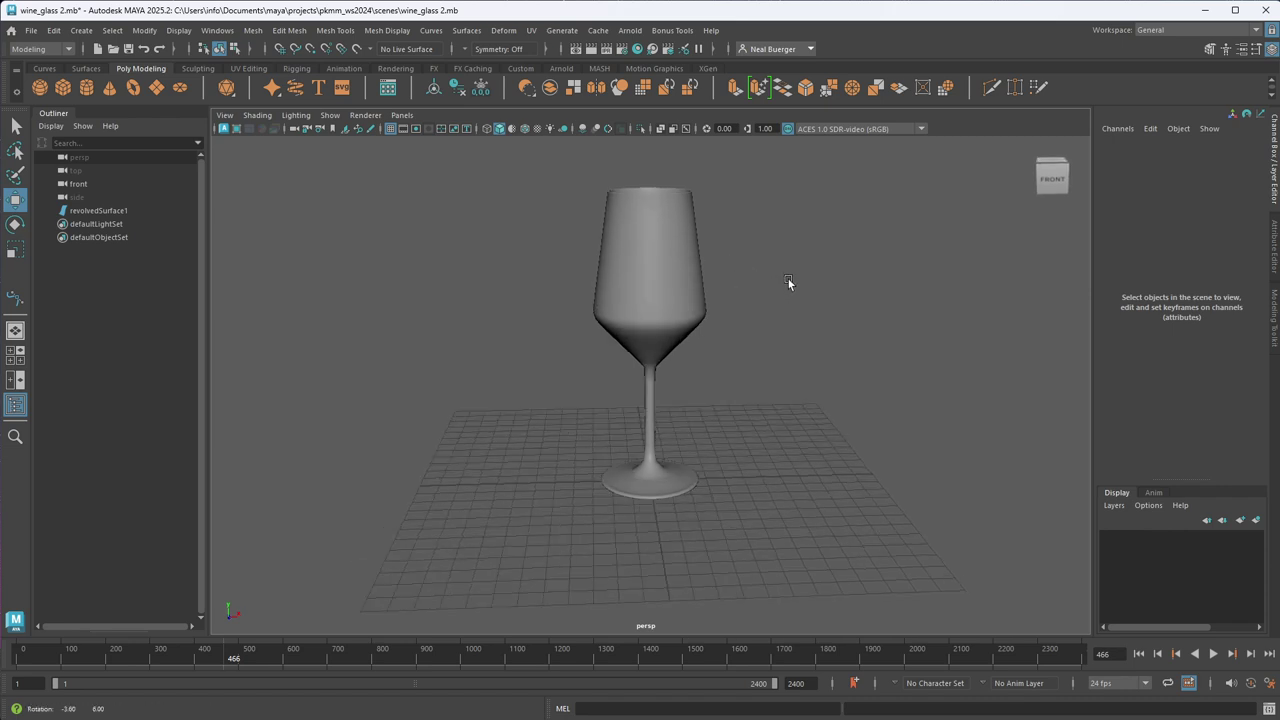
{"action": "right_click_drag", "start_coordinate": [829, 291], "coordinate": [840, 335], "text": "alt"}
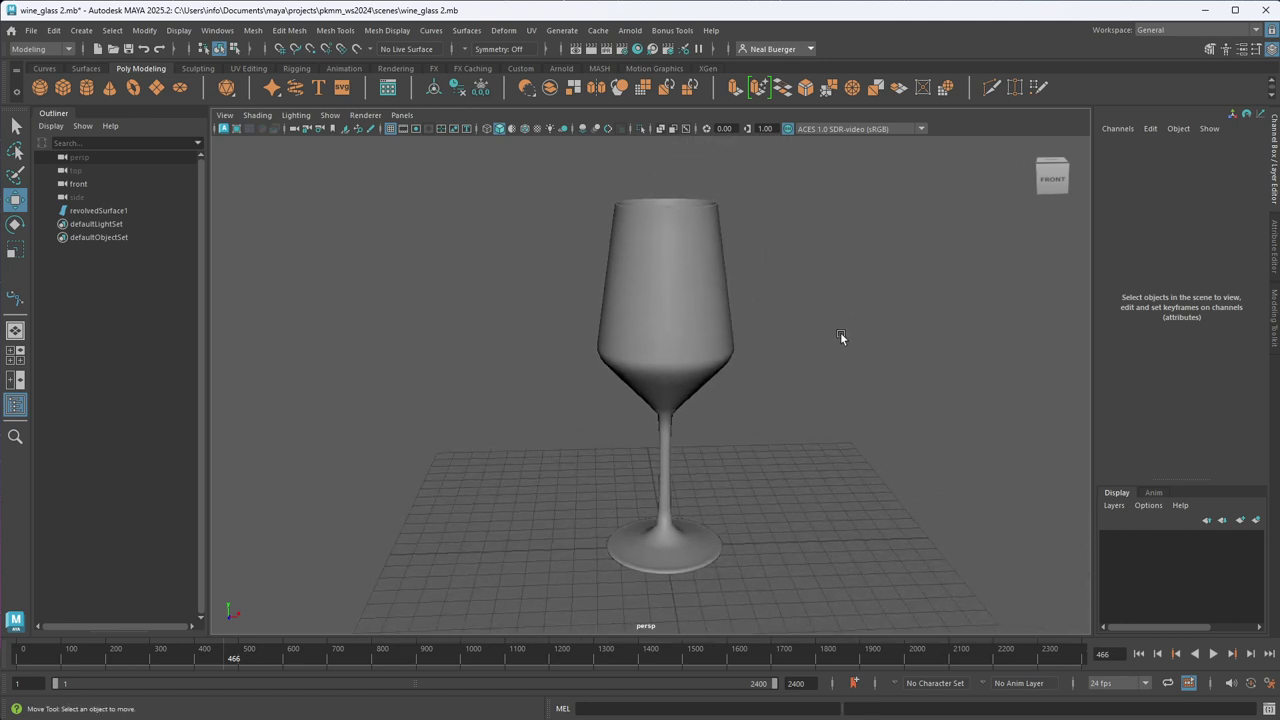
{"action": "mouse_move", "coordinate": [846, 341]}
{"action": "left_mouse_down", "text": "alt"}
{"action": "mouse_move", "coordinate": [846, 266]}
{"action": "mouse_move", "coordinate": [842, 333]}
{"action": "left_mouse_up", "text": "alt"}
{"action": "scroll", "coordinate": [843, 330], "scroll_direction": "down", "scroll_amount": 5}
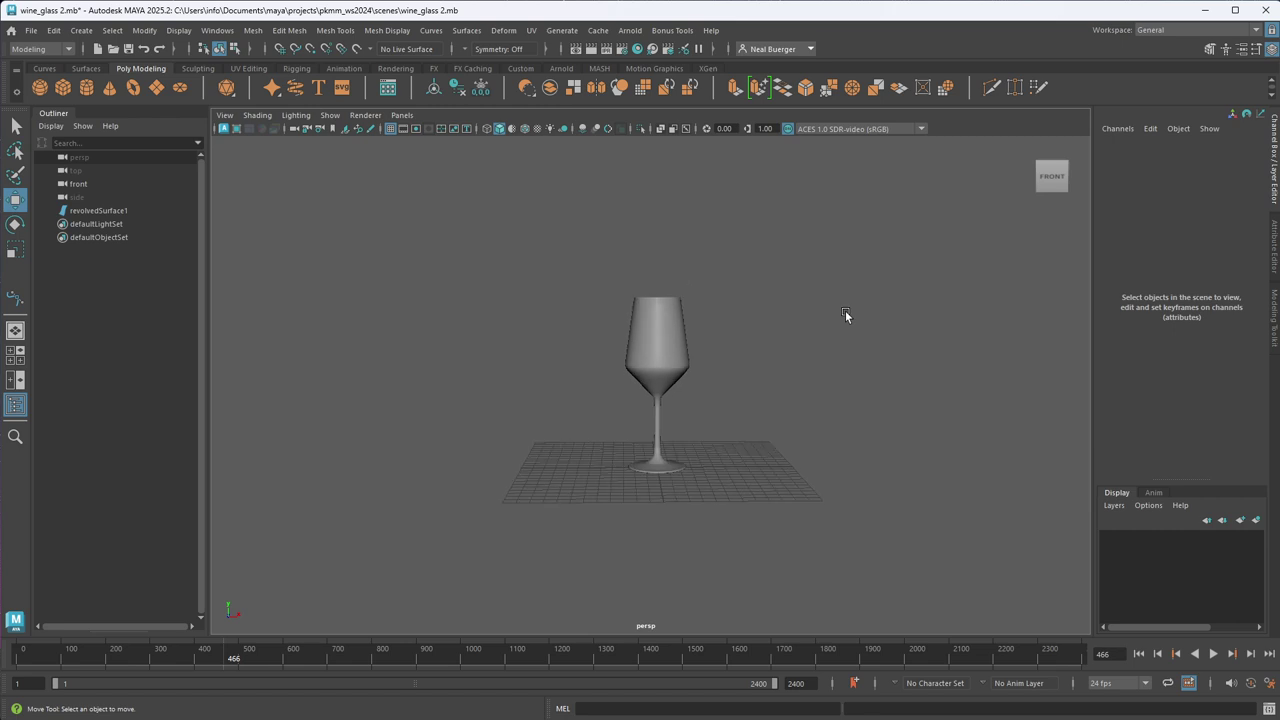
{"action": "mouse_move", "coordinate": [769, 288]}
{"action": "left_mouse_down", "text": "alt"}
{"action": "mouse_move", "coordinate": [769, 301]}
{"action": "mouse_move", "coordinate": [774, 224]}
{"action": "mouse_move", "coordinate": [773, 282]}
{"action": "left_mouse_up", "text": "alt"}
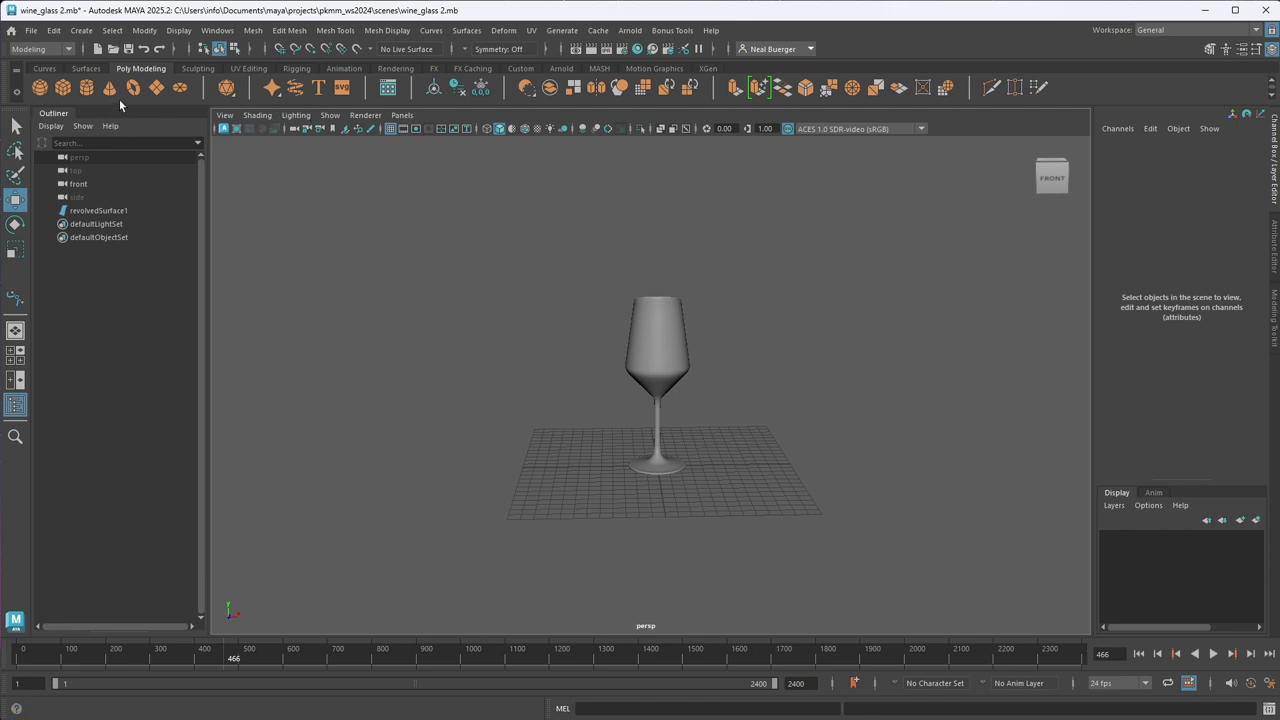
{"action": "left_click", "coordinate": [156, 87]}
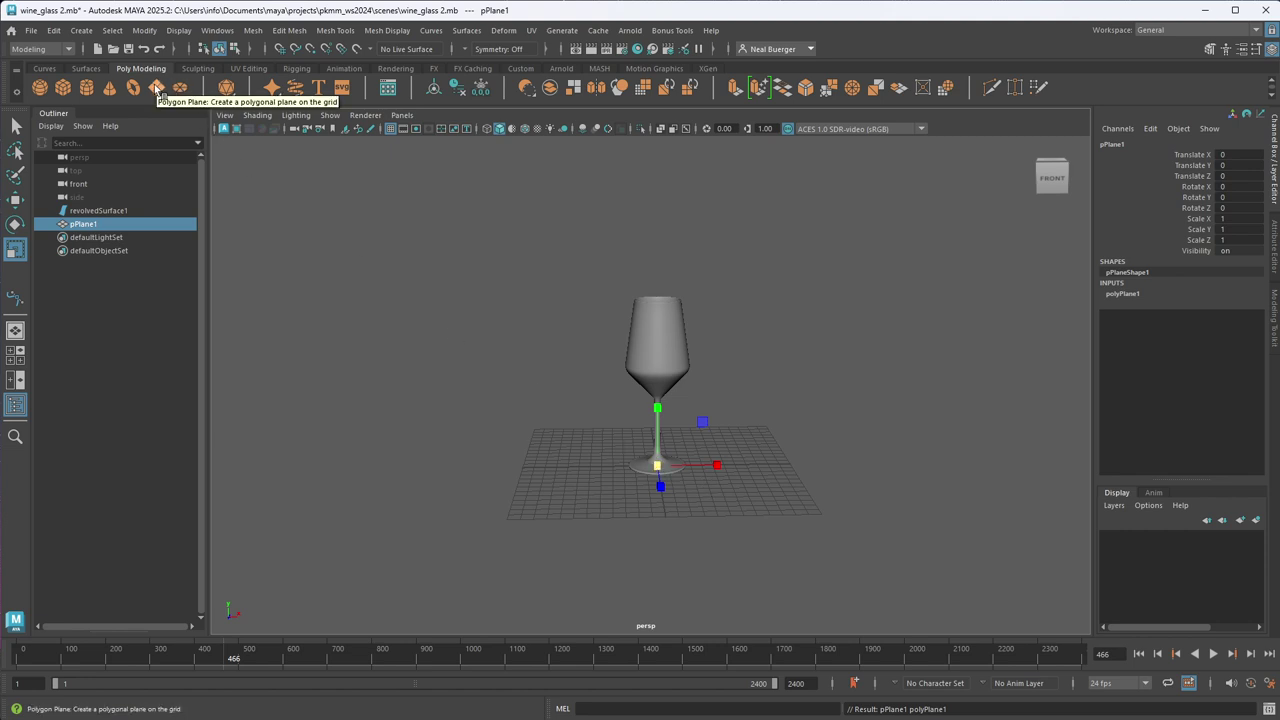
{"action": "left_click_drag", "start_coordinate": [657, 466], "coordinate": [990, 466]}
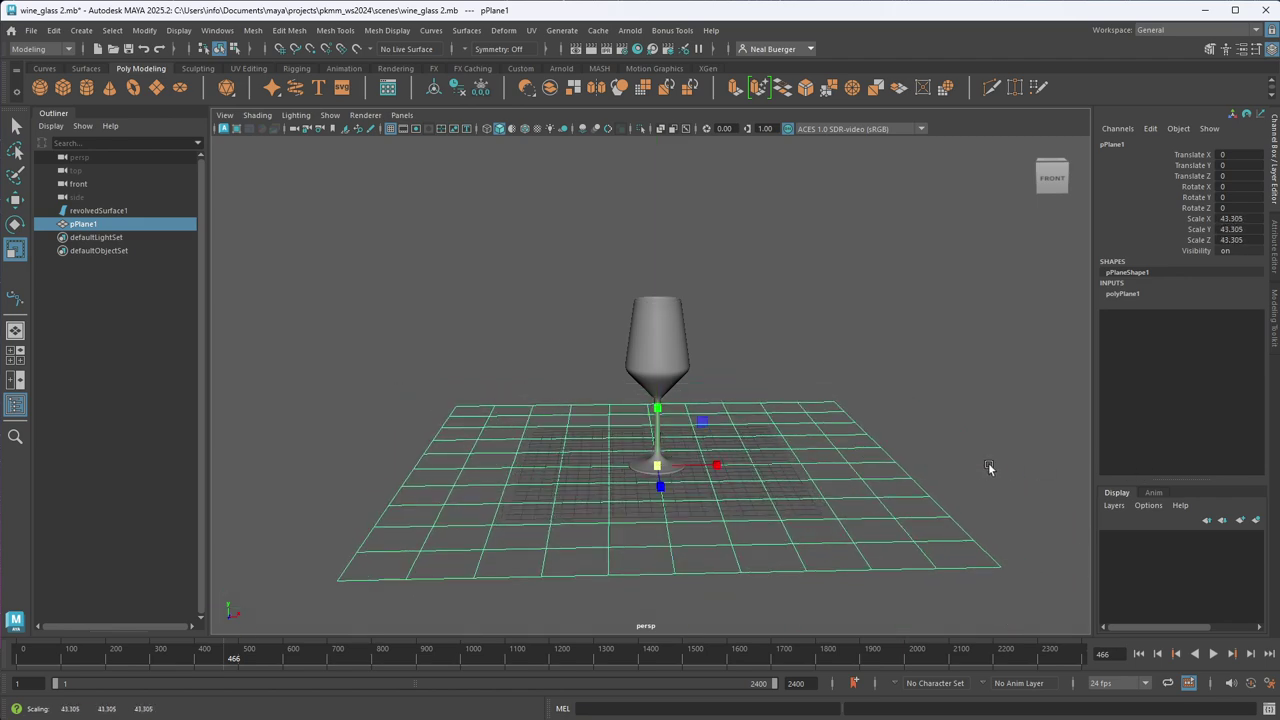
- Reduce the plane's Subdivisions Width and Subdivisions Height to 1
{"action": "left_click", "coordinate": [1133, 293]}
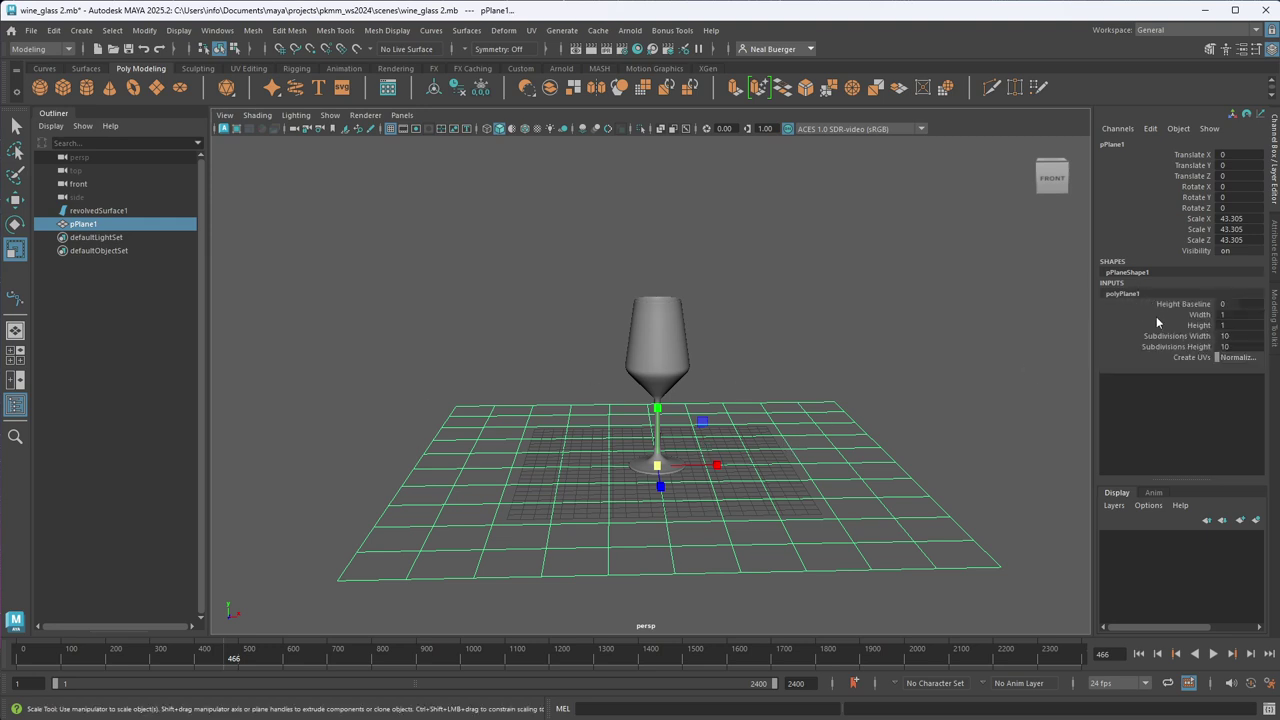
{"action": "mouse_move", "coordinate": [1157, 336]}
{"action": "left_mouse_down"}
{"action": "mouse_move", "coordinate": [1157, 358]}
{"action": "mouse_move", "coordinate": [1157, 347]}
{"action": "left_mouse_up"}
{"action": "middle_click_drag", "start_coordinate": [1020, 345], "coordinate": [754, 354]}
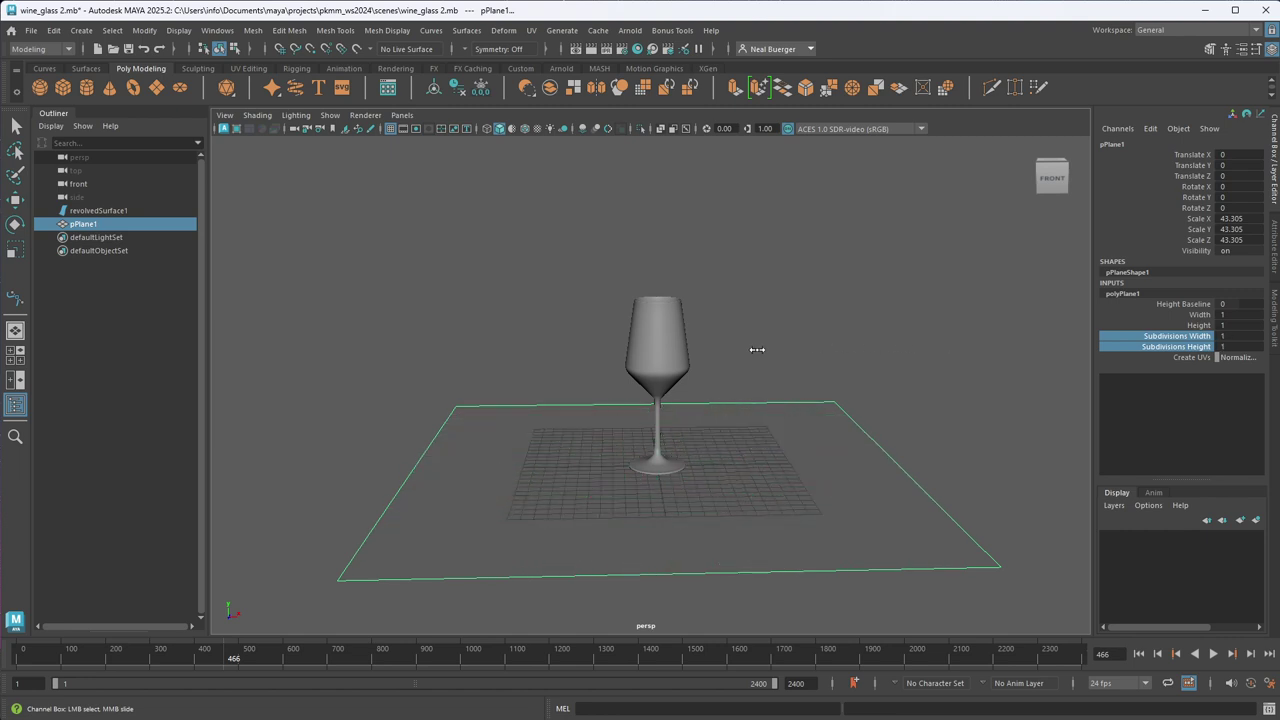
- Extrude the plane's rear edge straight up to form a back wall taller than the glass
{"action": "scroll", "coordinate": [758, 457], "scroll_direction": "up", "scroll_amount": 2}
{"action": "right_click_drag", "start_coordinate": [764, 425], "coordinate": [772, 380]}
{"action": "left_click", "coordinate": [786, 405]}
{"action": "key", "text": "r"}
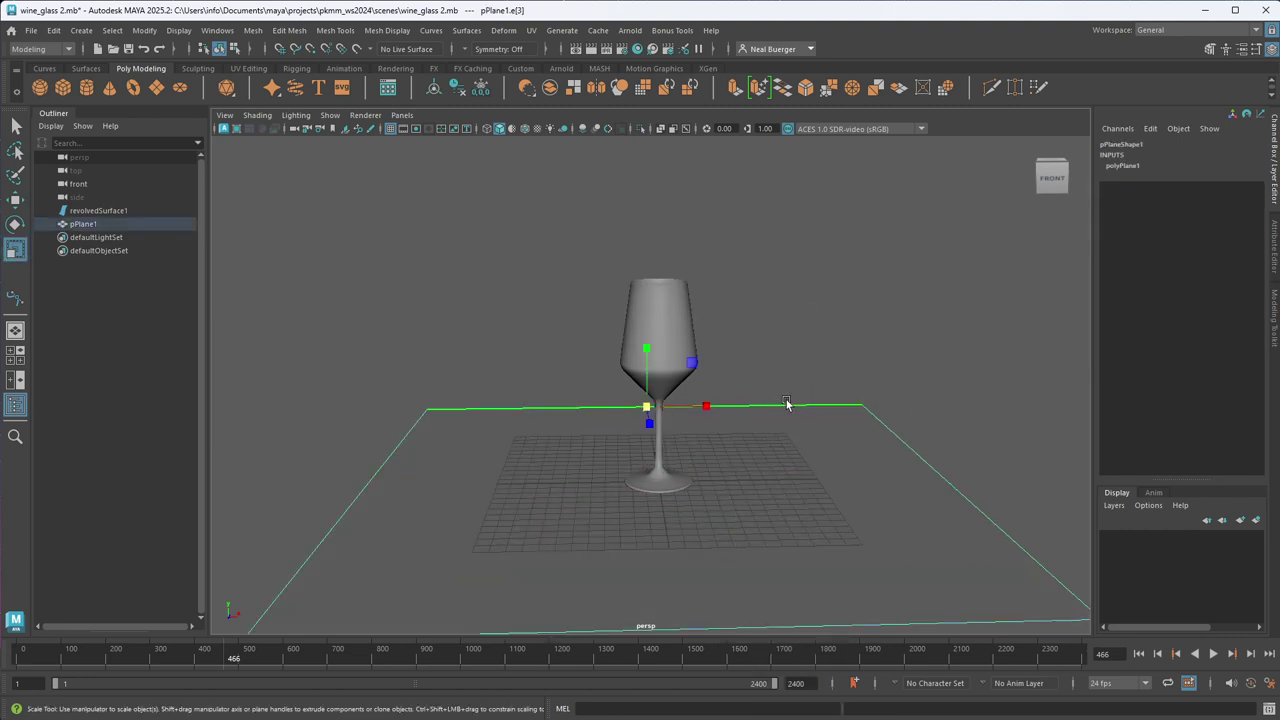
{"action": "scroll", "coordinate": [880, 332], "scroll_direction": "down", "scroll_amount": 3}
{"action": "key", "text": "w"}
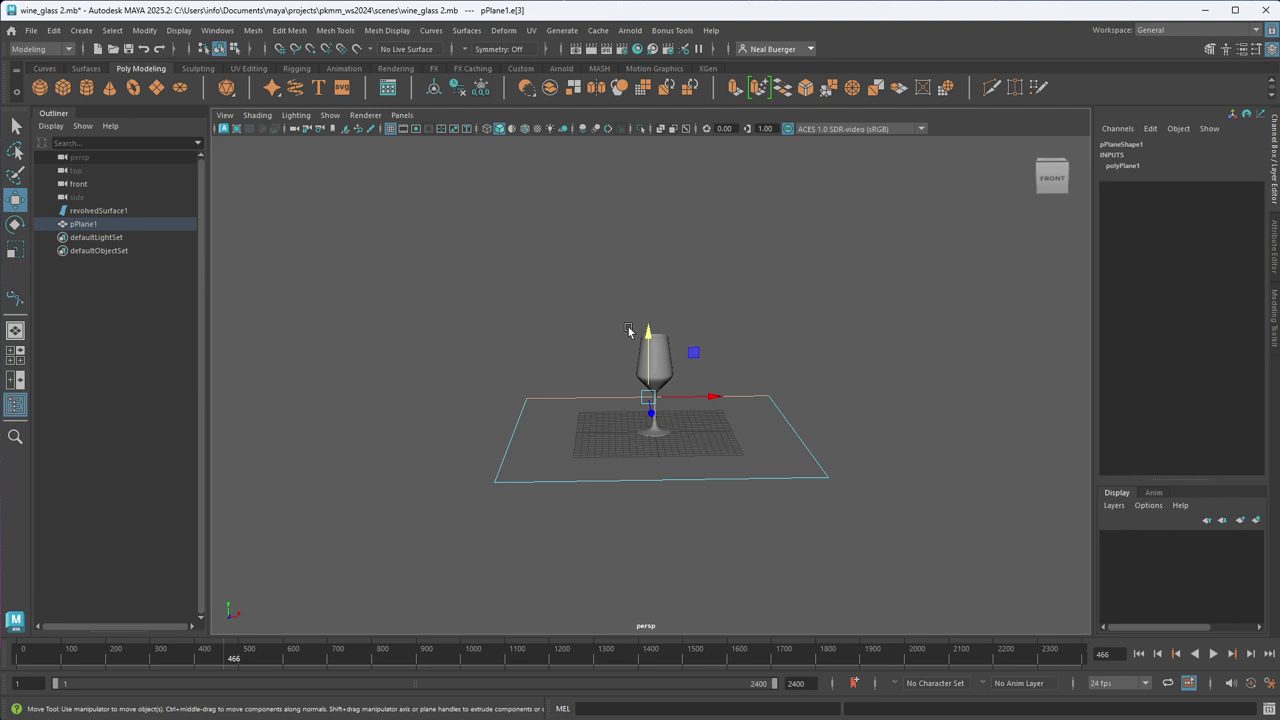
{"action": "left_click_drag", "start_coordinate": [797, 340], "coordinate": [886, 346], "text": "alt"}
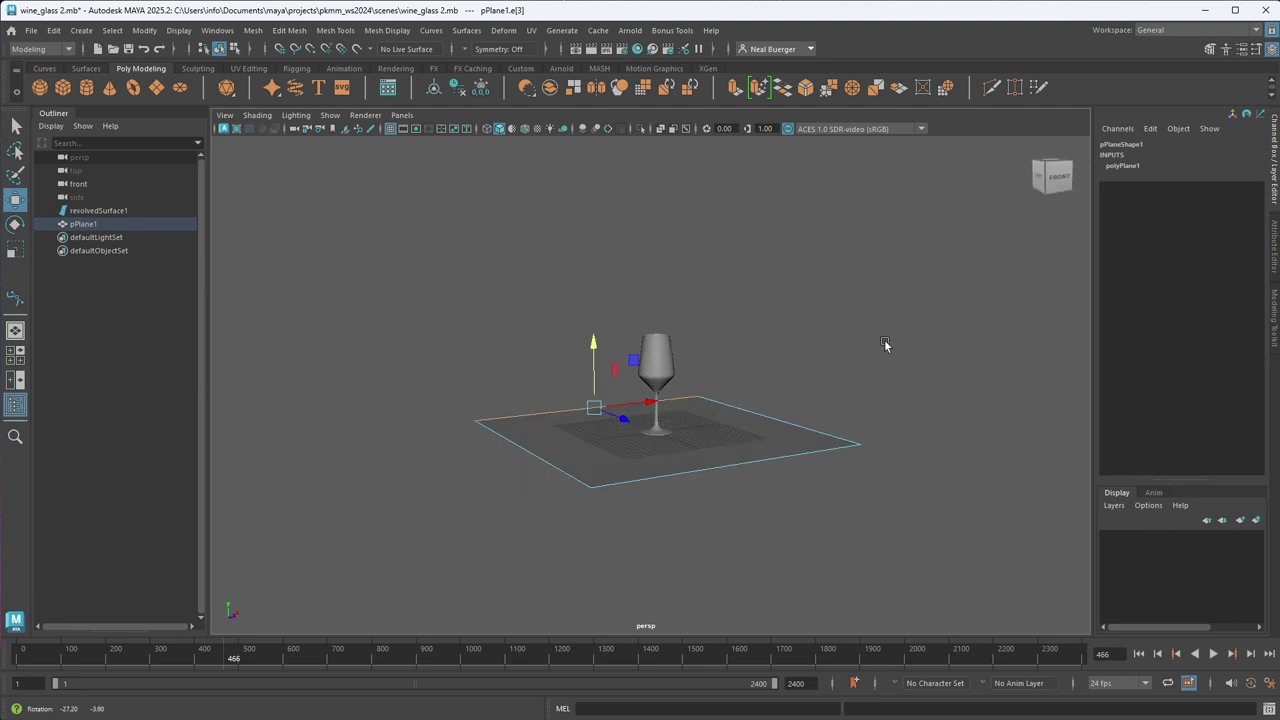
{"action": "right_click_drag", "start_coordinate": [537, 421], "coordinate": [588, 280]}
{"action": "left_click", "coordinate": [540, 412]}
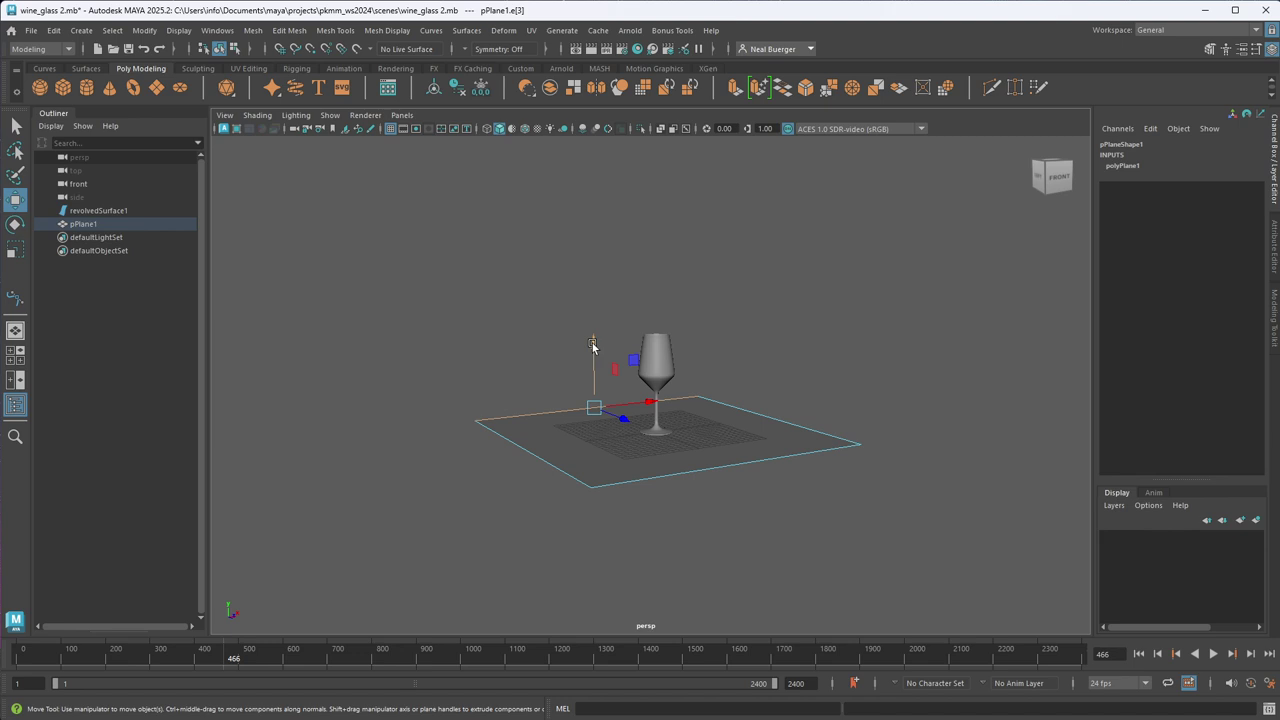
{"action": "left_click_drag", "start_coordinate": [592, 345], "coordinate": [614, 148], "text": "shift"}
{"action": "left_click_drag", "start_coordinate": [803, 291], "coordinate": [760, 320], "text": "alt"}
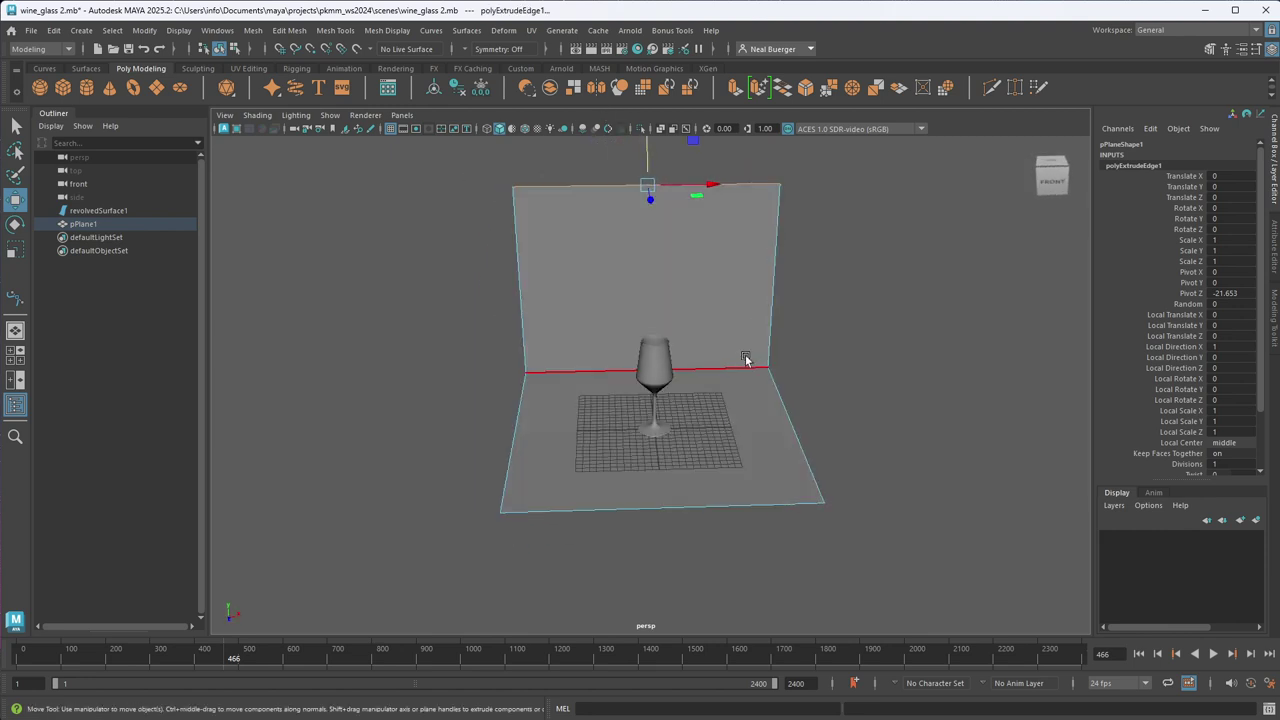
- Widen the whole floor and back wall object along the X axis to a Scale X of about 145.051
{"action": "right_click_drag", "start_coordinate": [743, 357], "coordinate": [850, 269]}
{"action": "left_click", "coordinate": [730, 428]}
{"action": "key", "text": "r"}
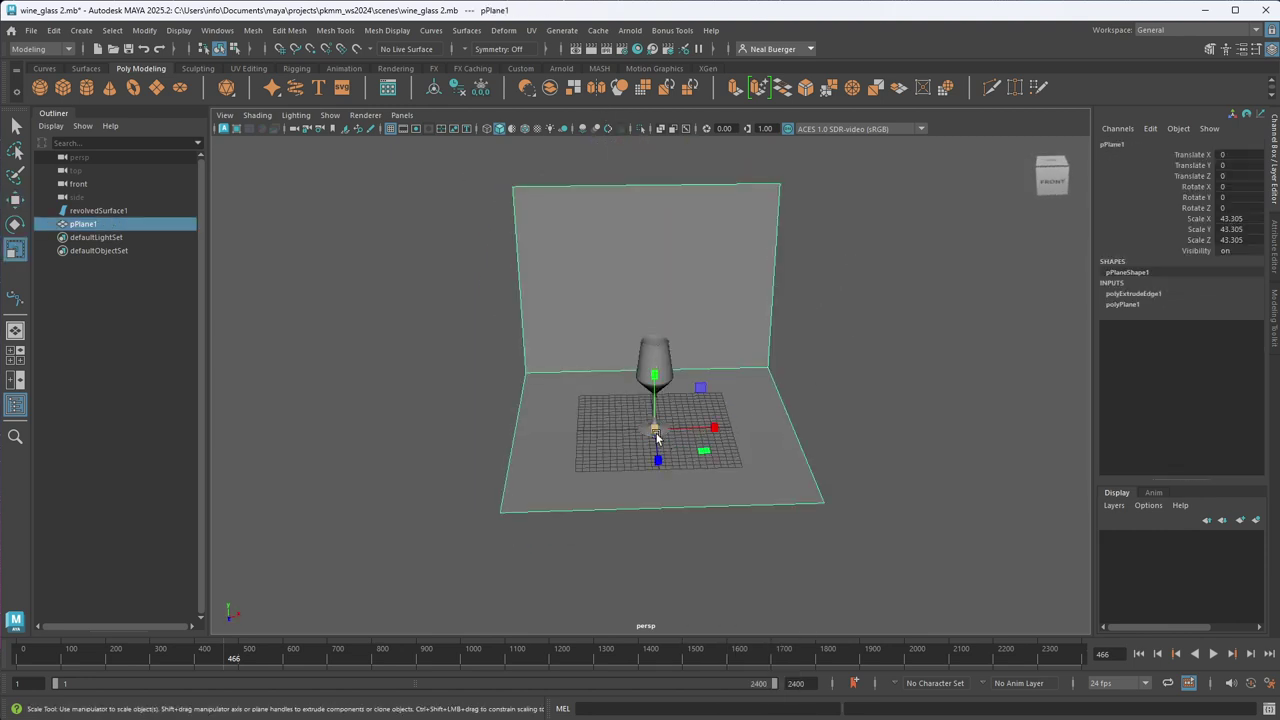
{"action": "left_click_drag", "start_coordinate": [713, 428], "coordinate": [880, 500]}
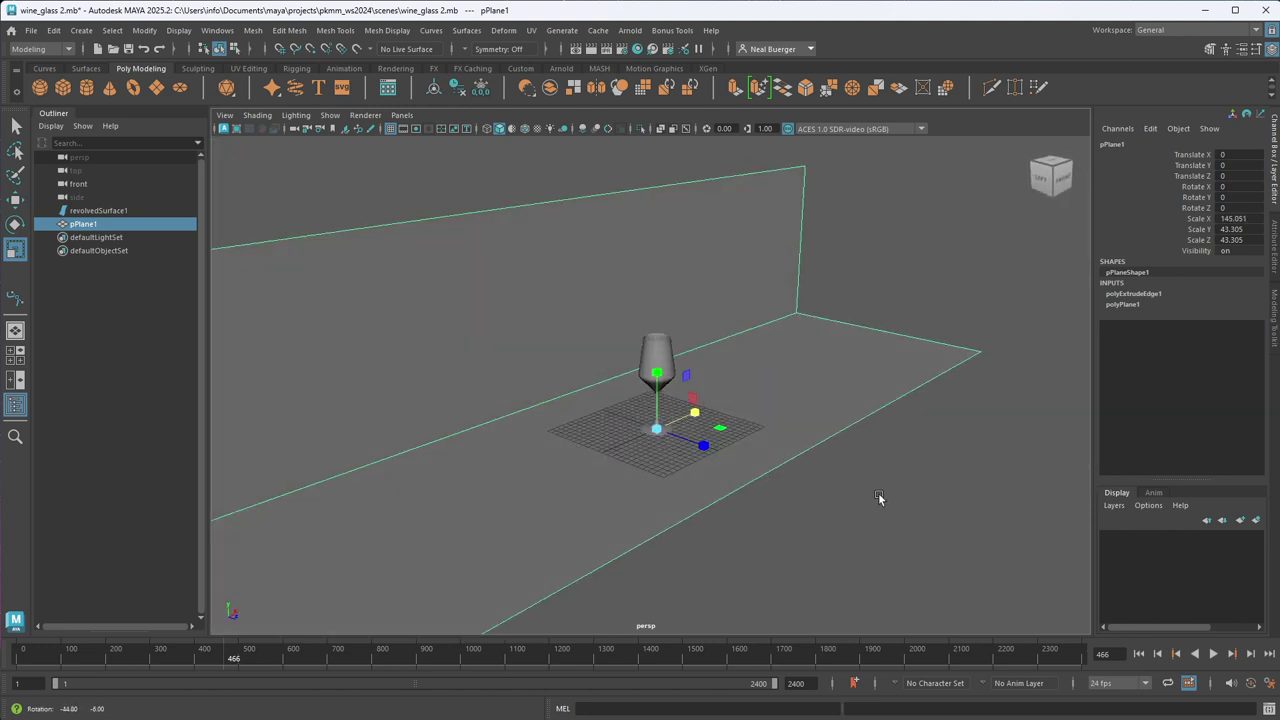
- Raise the top edge of the back wall so the wall stands higher behind the glass
{"action": "right_click_drag", "start_coordinate": [566, 398], "coordinate": [575, 290]}
{"action": "left_click", "coordinate": [575, 391]}
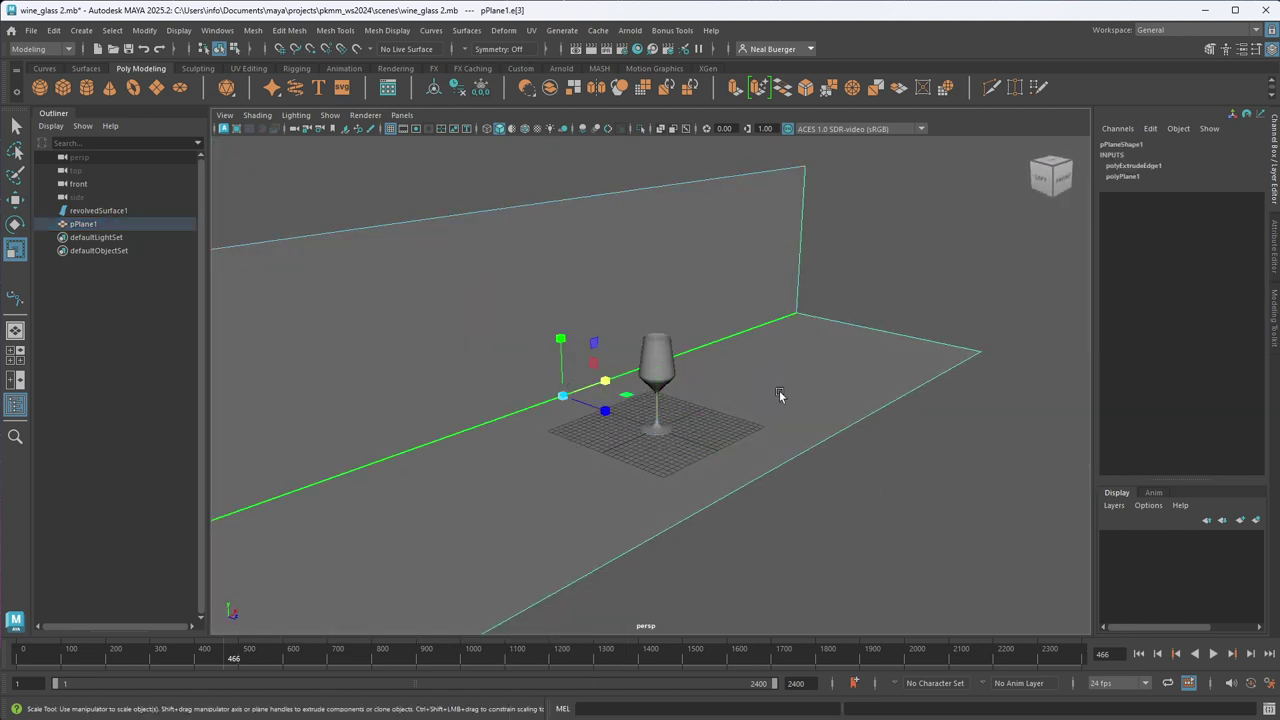
{"action": "left_click_drag", "start_coordinate": [779, 390], "coordinate": [827, 386], "text": "alt"}
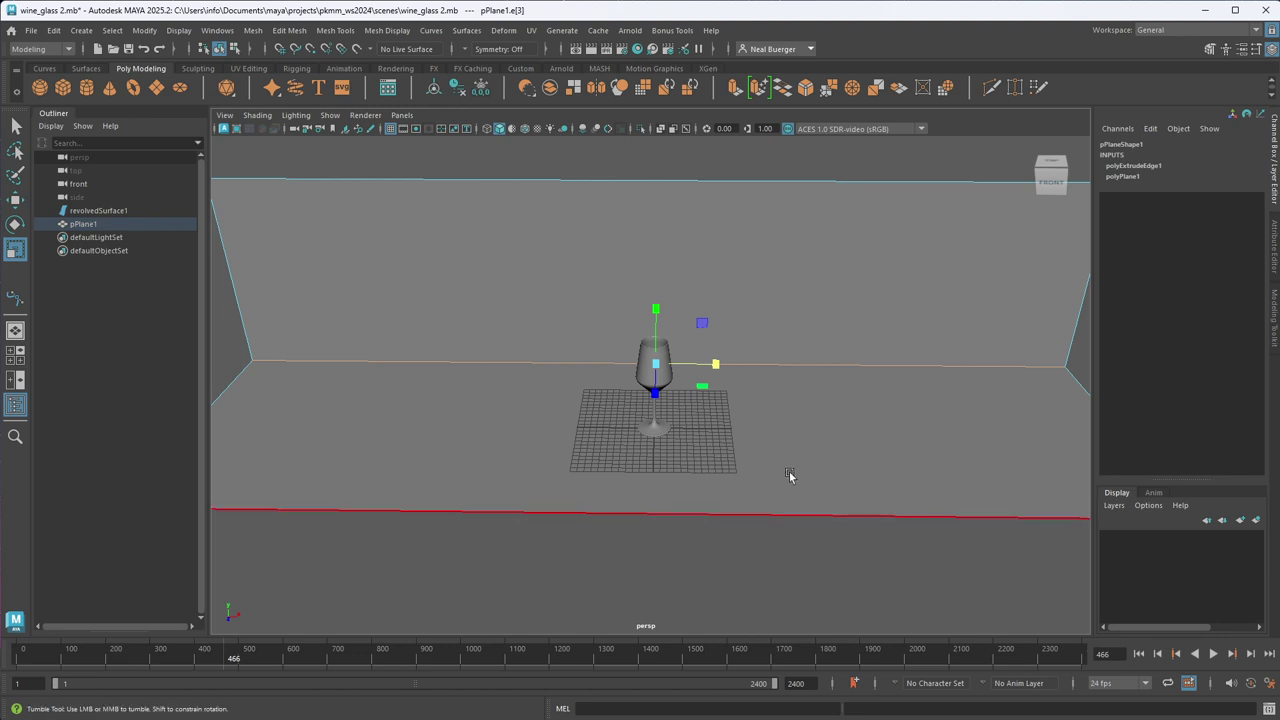
{"action": "left_click_drag", "start_coordinate": [788, 471], "coordinate": [708, 298], "text": "alt"}
{"action": "left_click", "coordinate": [702, 264]}
{"action": "key", "text": "w"}
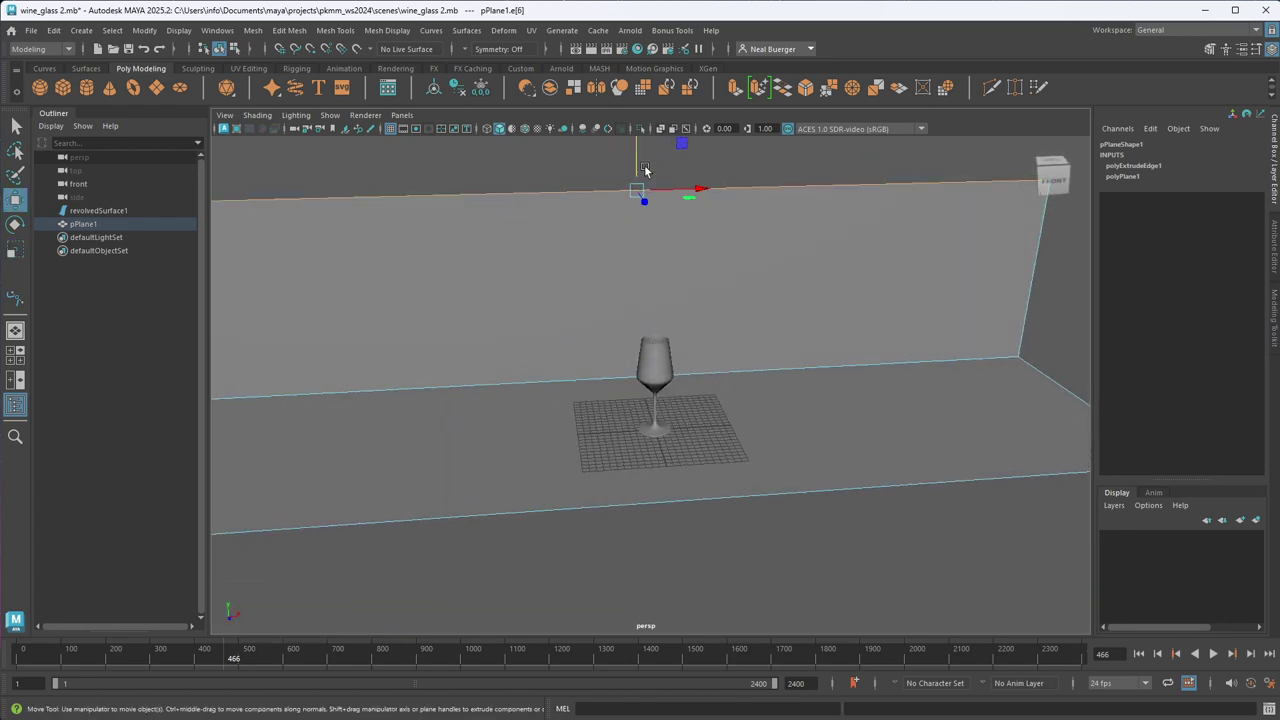
{"action": "left_click_drag", "start_coordinate": [640, 172], "coordinate": [604, 432]}
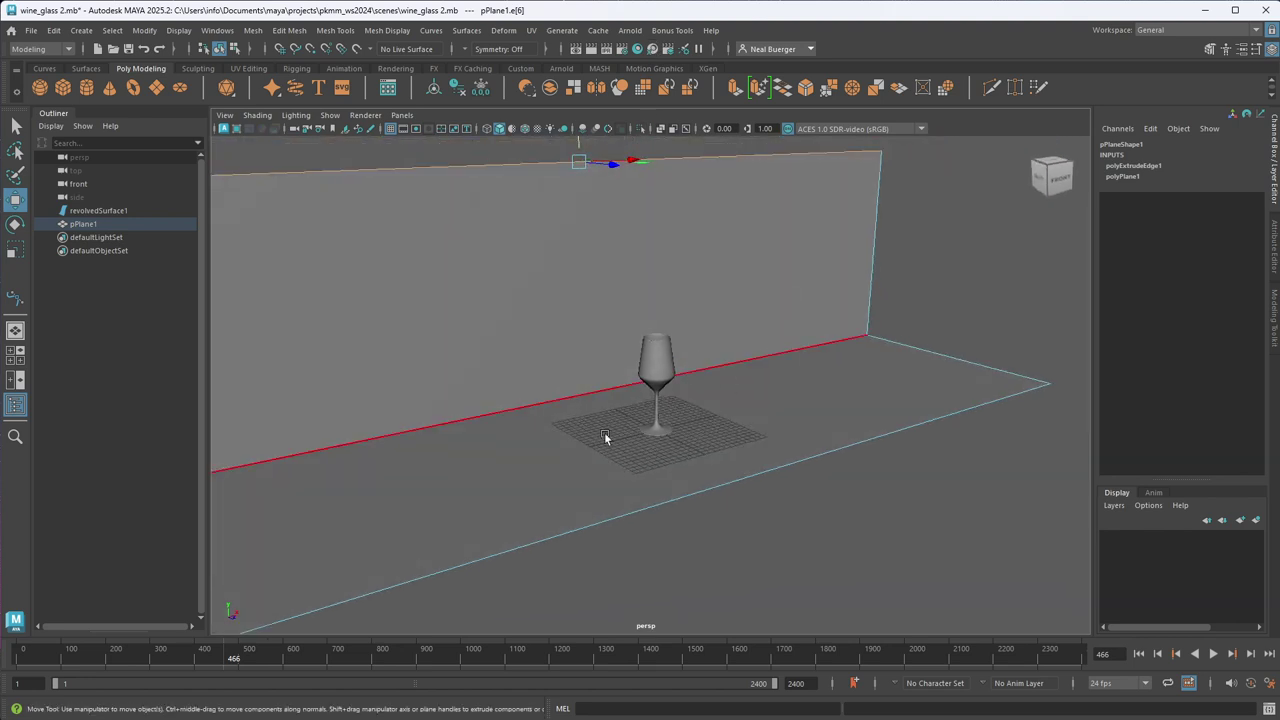
- Bevel the edge where the floor meets the back wall
{"action": "right_click_drag", "start_coordinate": [533, 402], "coordinate": [598, 298]}
{"action": "left_click_drag", "start_coordinate": [594, 355], "coordinate": [530, 466], "text": "alt"}
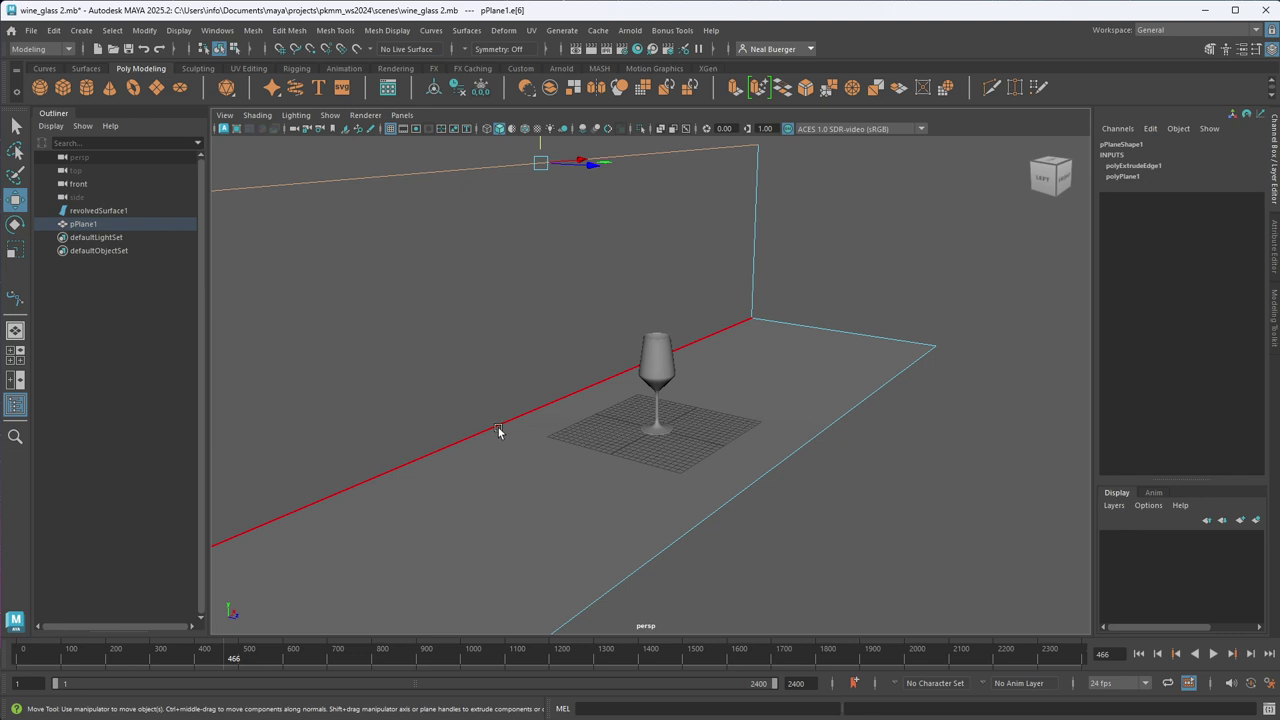
{"action": "left_click", "coordinate": [498, 431]}
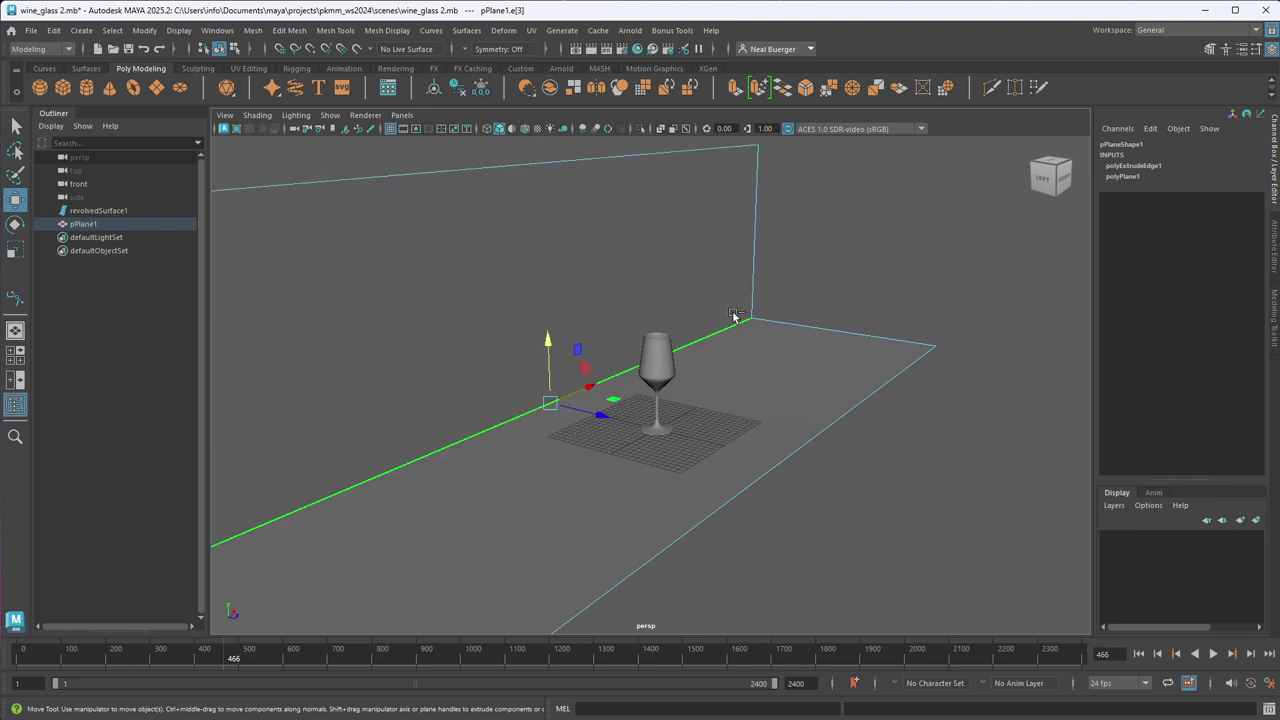
{"action": "right_click_drag", "start_coordinate": [733, 313], "coordinate": [801, 316], "text": "shift"}
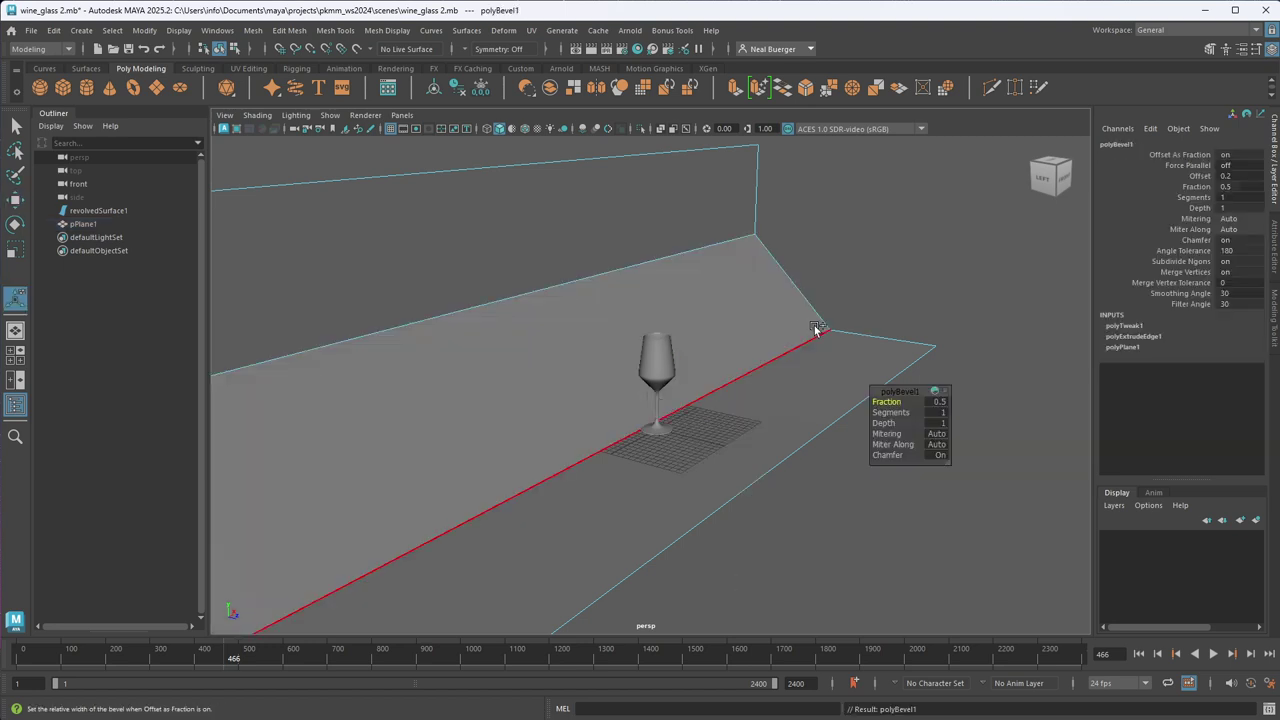
{"action": "middle_click_drag", "start_coordinate": [814, 329], "coordinate": [766, 317]}
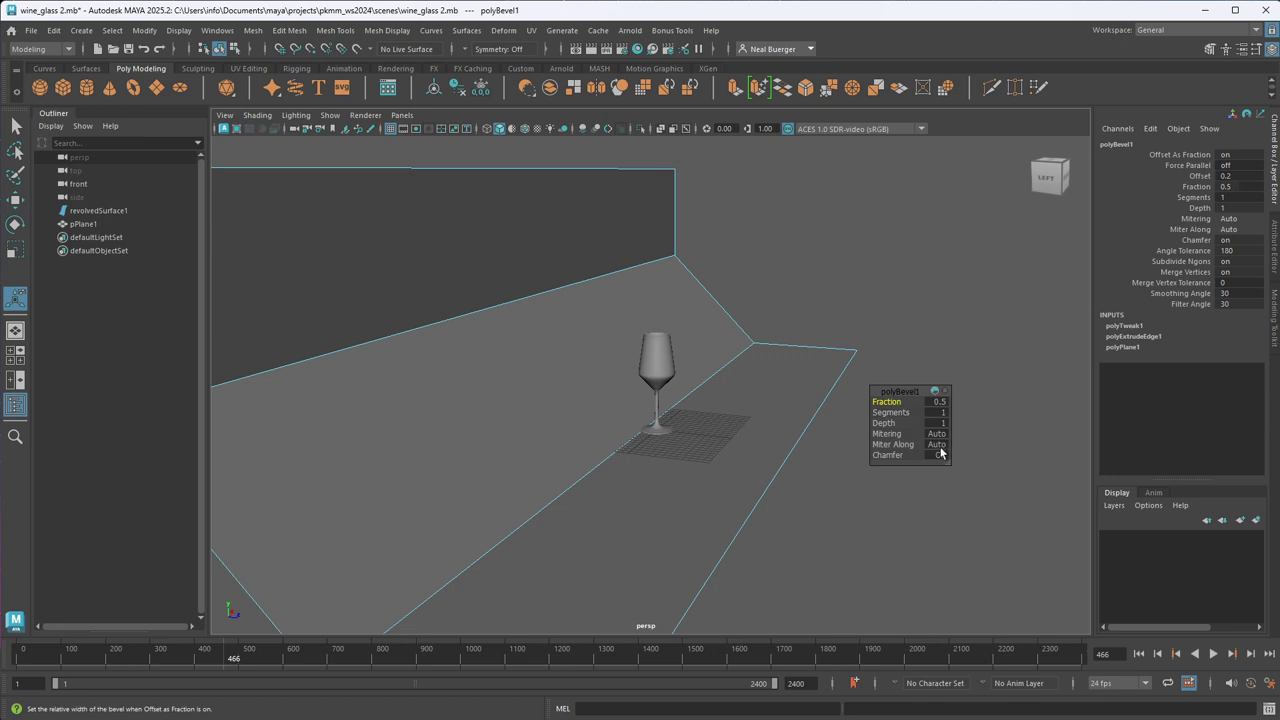
- Increase the floor-to-wall bevel's segments and reduce its fraction to form a small, smoothly rounded transition
{"action": "left_click", "coordinate": [890, 412]}
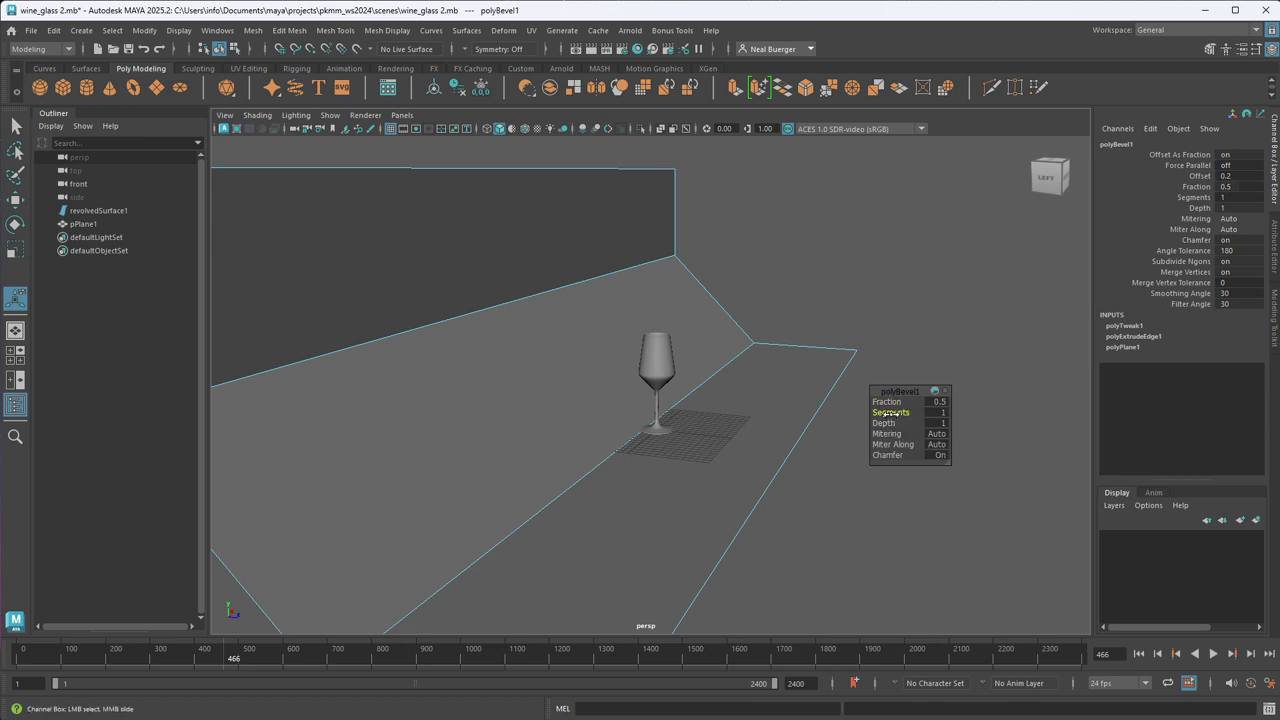
{"action": "mouse_move", "coordinate": [890, 412]}
{"action": "middle_mouse_down"}
{"action": "mouse_move", "coordinate": [905, 413]}
{"action": "mouse_move", "coordinate": [884, 401]}
{"action": "middle_mouse_up"}
{"action": "left_click", "coordinate": [893, 401]}
{"action": "left_click", "coordinate": [866, 313]}
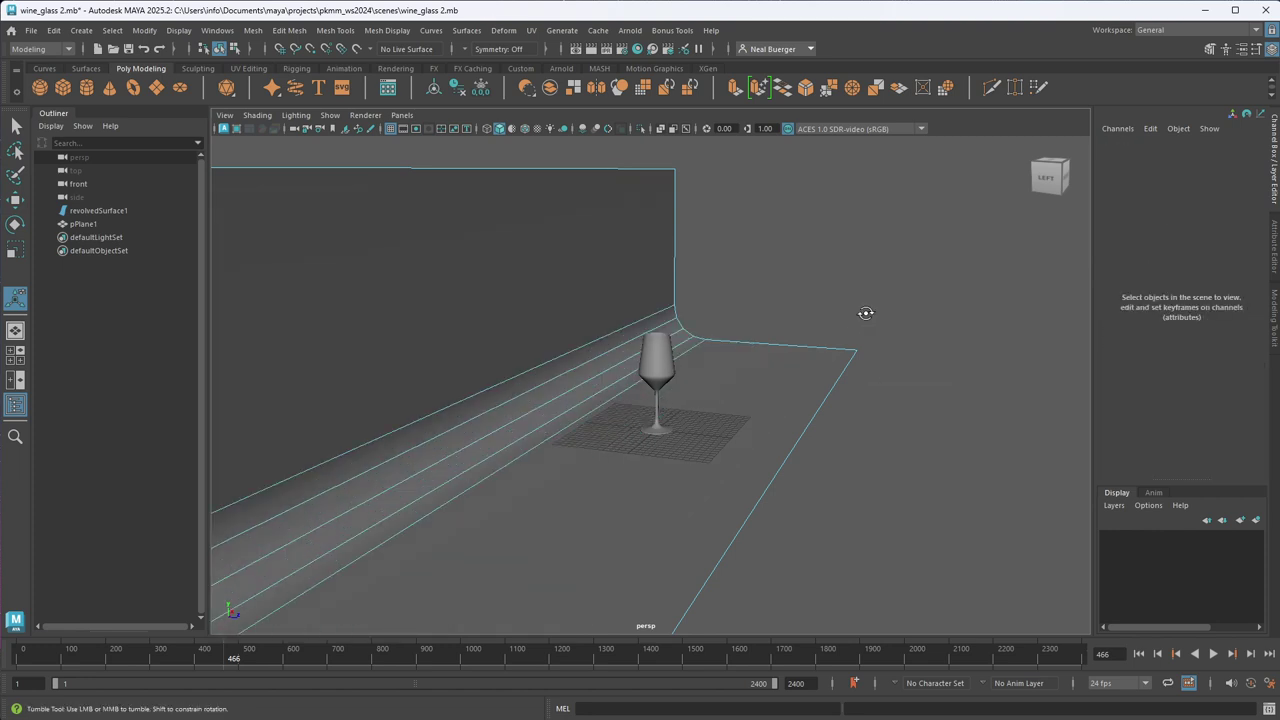
{"action": "left_click_drag", "start_coordinate": [866, 313], "coordinate": [748, 221], "text": "alt"}
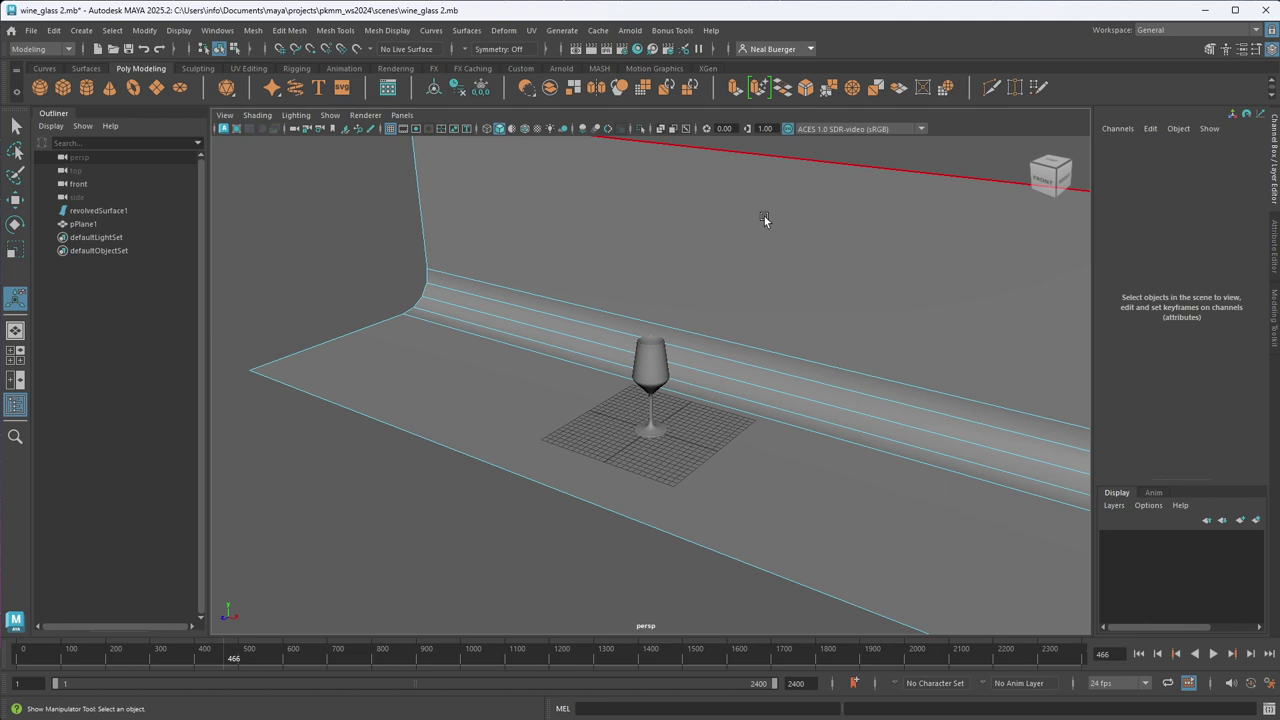
{"action": "left_click_drag", "start_coordinate": [764, 216], "coordinate": [860, 354], "text": "alt"}
- Return the backdrop to object mode and deselect it
{"action": "right_click", "coordinate": [752, 256]}
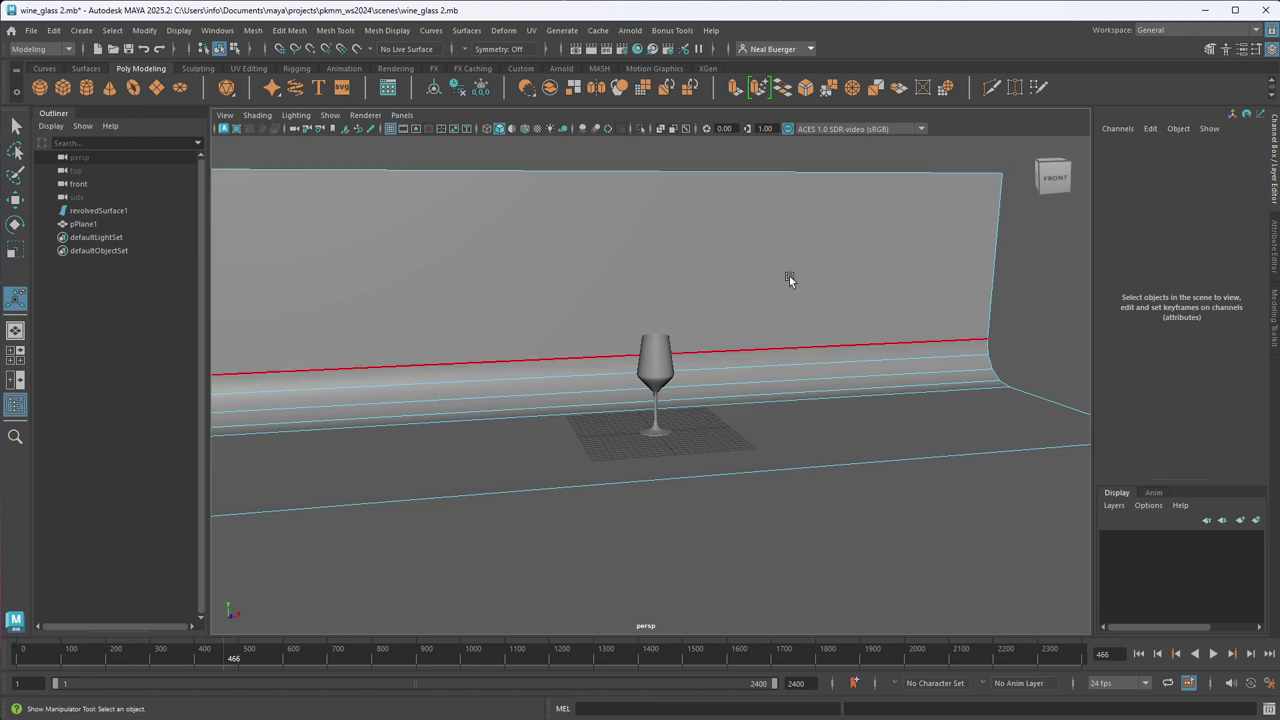
{"action": "left_click", "coordinate": [795, 366]}
{"action": "left_click_drag", "start_coordinate": [906, 591], "coordinate": [791, 543], "text": "alt"}
{"action": "right_click_drag", "start_coordinate": [789, 405], "coordinate": [963, 266]}
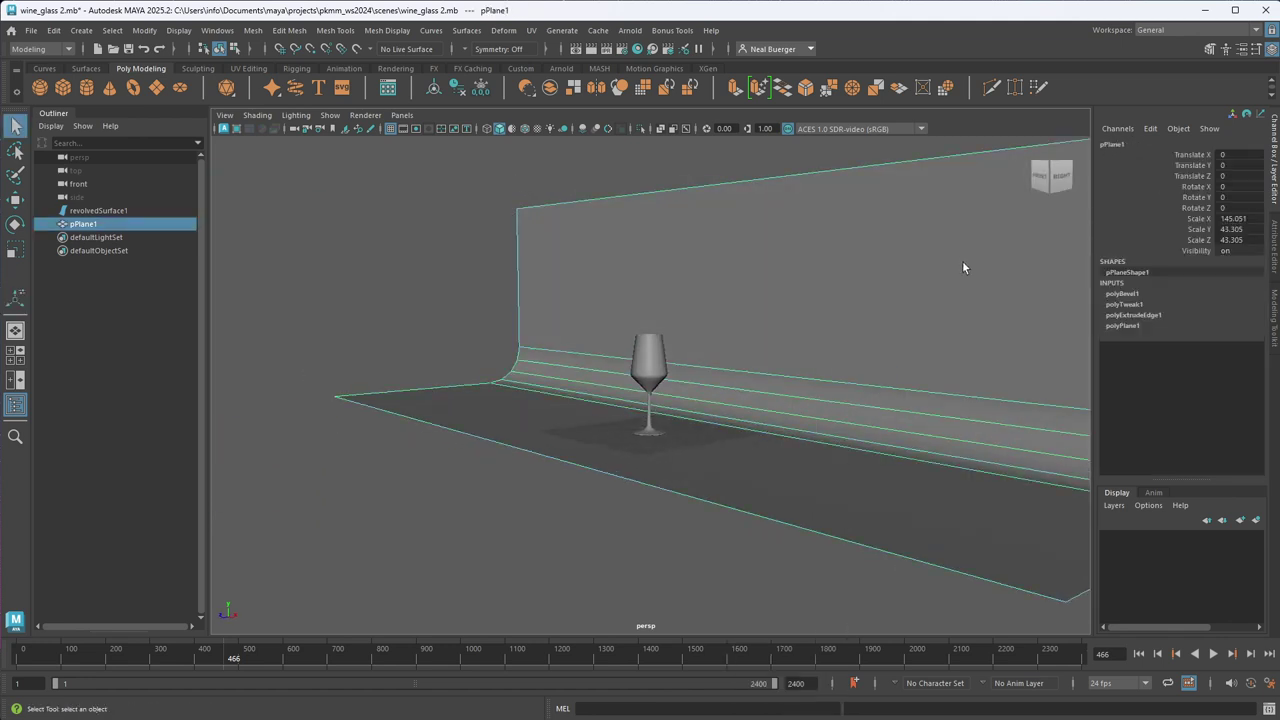
{"action": "left_click", "coordinate": [752, 536]}
{"action": "key", "text": "7"}
{"action": "left_click_drag", "start_coordinate": [752, 536], "coordinate": [996, 537], "text": "alt"}
{"action": "left_click_drag", "start_coordinate": [893, 512], "coordinate": [792, 495], "text": "alt"}
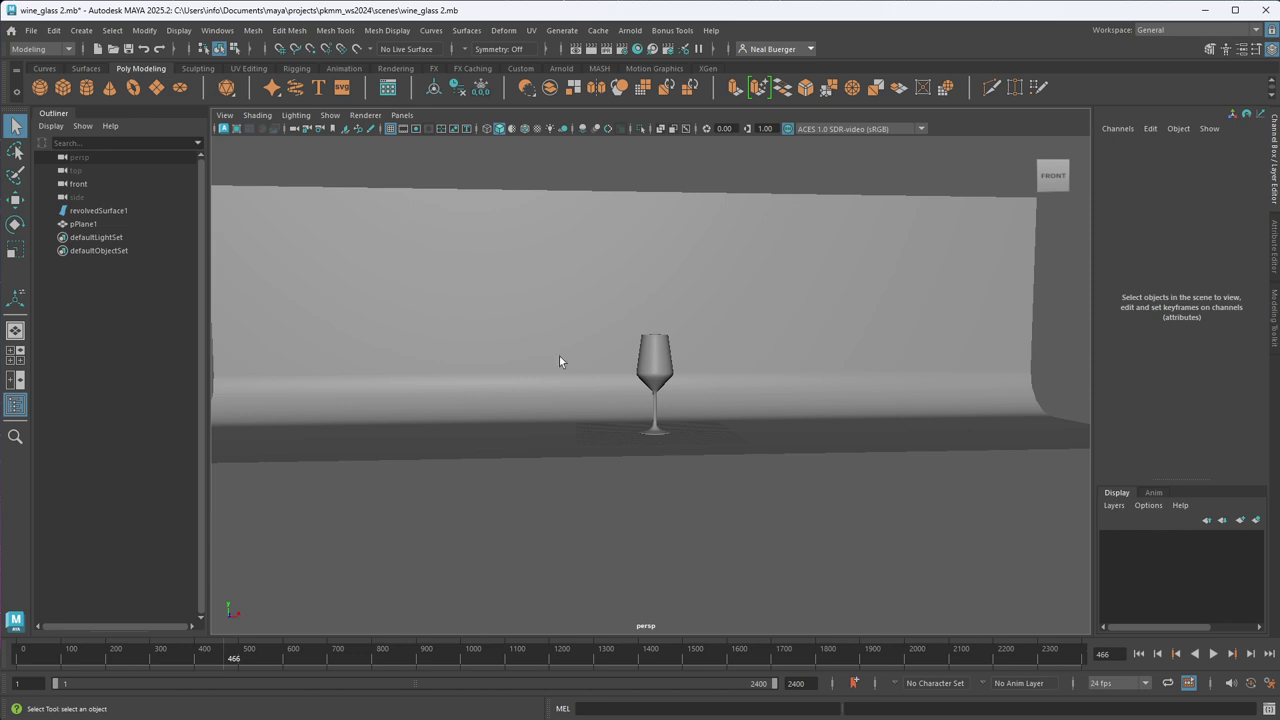
- Create a camera and move it to about 3.762 in Translate Y and 3.571 in Translate Z
{"action": "left_click", "coordinate": [395, 68]}
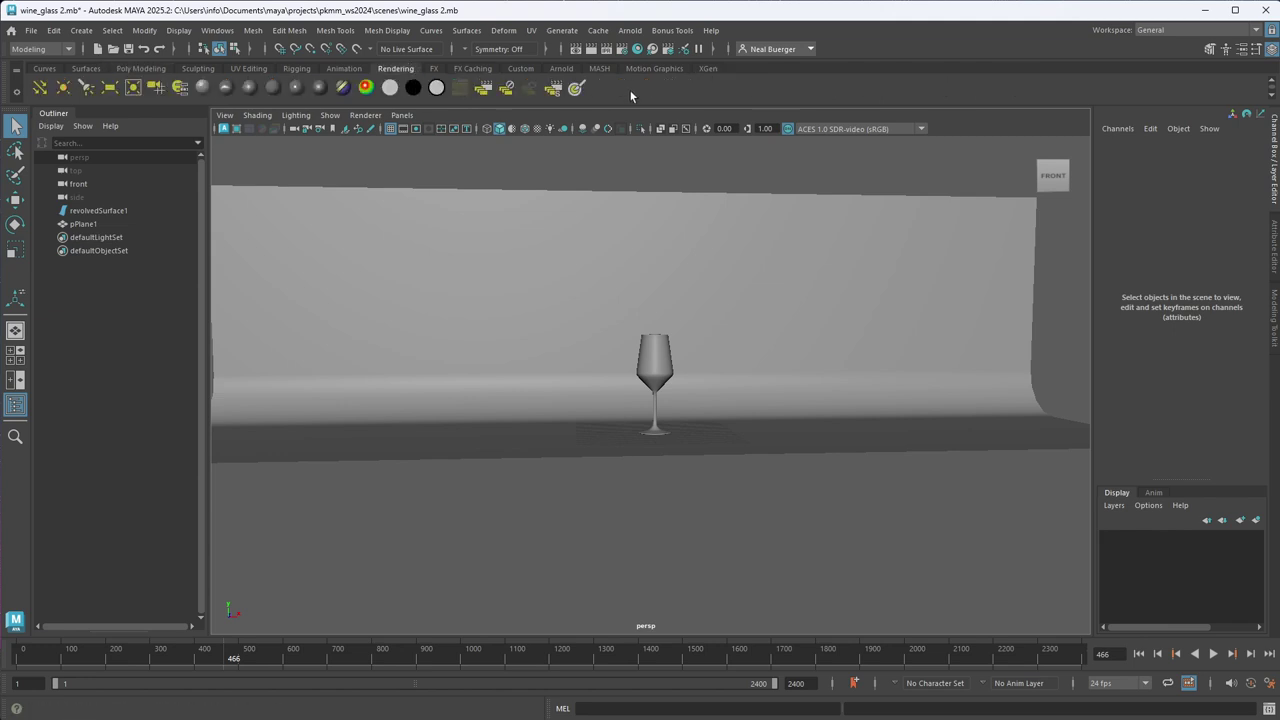
{"action": "left_click", "coordinate": [158, 88]}
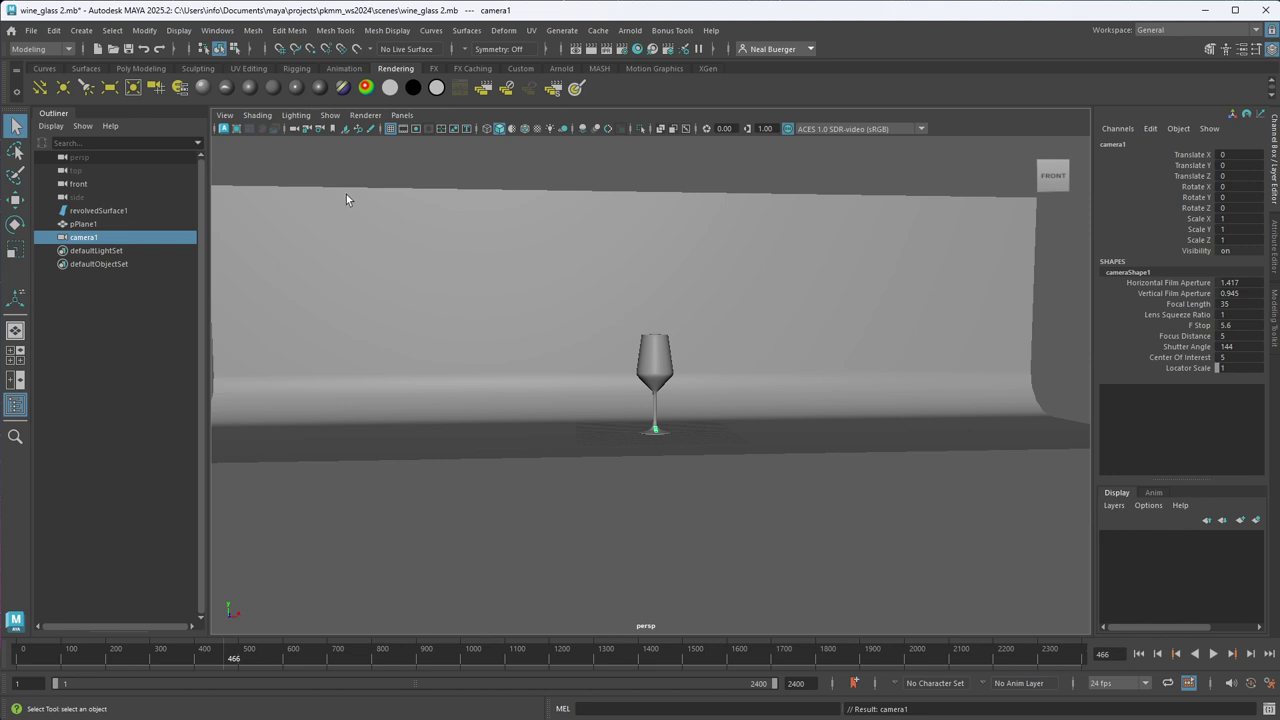
{"action": "left_click_drag", "start_coordinate": [769, 449], "coordinate": [846, 514], "text": "alt"}
{"action": "key", "text": "w"}
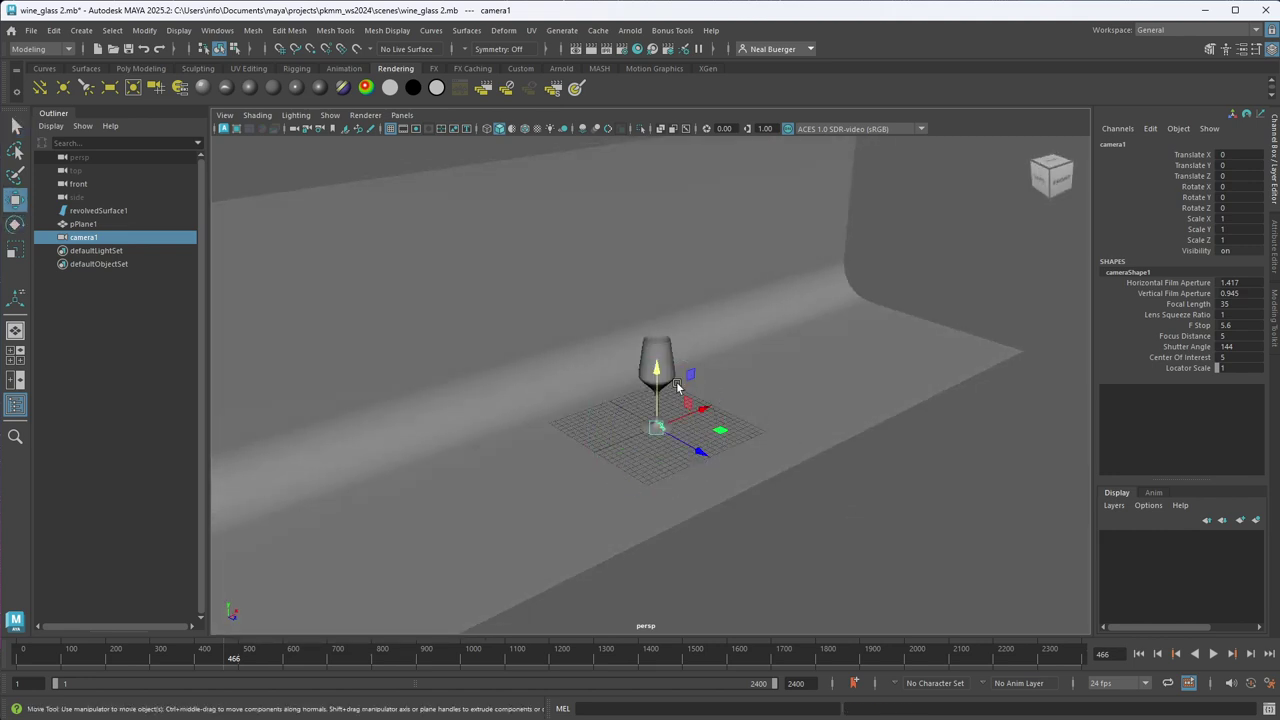
{"action": "scroll", "coordinate": [680, 414], "scroll_direction": "up", "scroll_amount": 5}
{"action": "left_click_drag", "start_coordinate": [684, 508], "coordinate": [679, 418]}
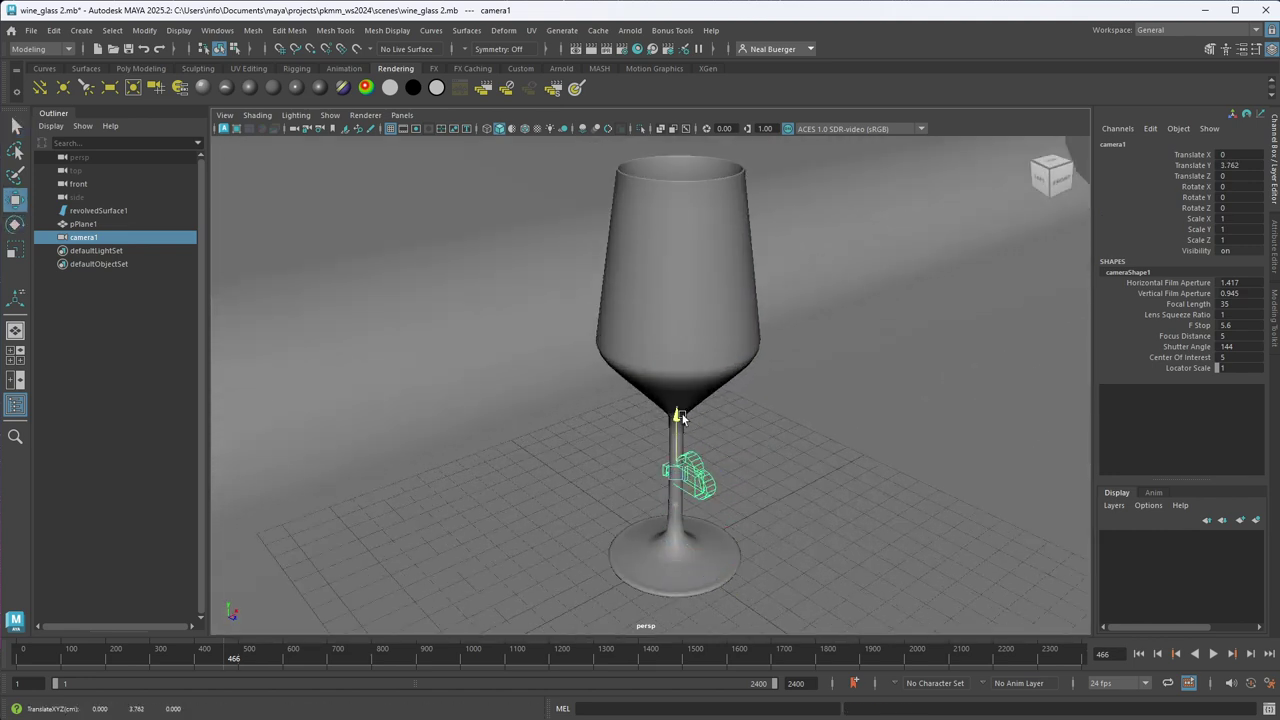
{"action": "left_click_drag", "start_coordinate": [718, 470], "coordinate": [885, 441]}
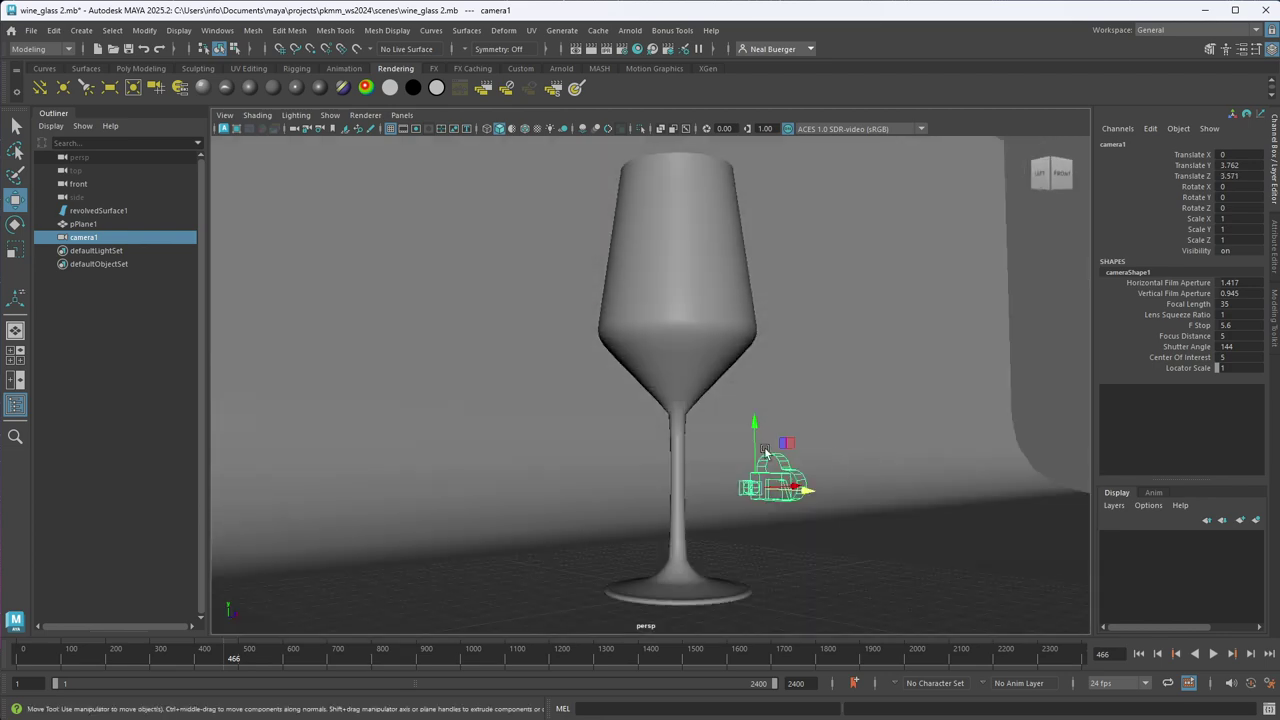
{"action": "mouse_move", "coordinate": [825, 496]}
{"action": "left_mouse_down", "text": "alt"}
{"action": "mouse_move", "coordinate": [925, 493]}
{"action": "mouse_move", "coordinate": [934, 457]}
{"action": "mouse_move", "coordinate": [903, 483]}
{"action": "mouse_move", "coordinate": [820, 487]}
{"action": "left_mouse_up", "text": "alt"}
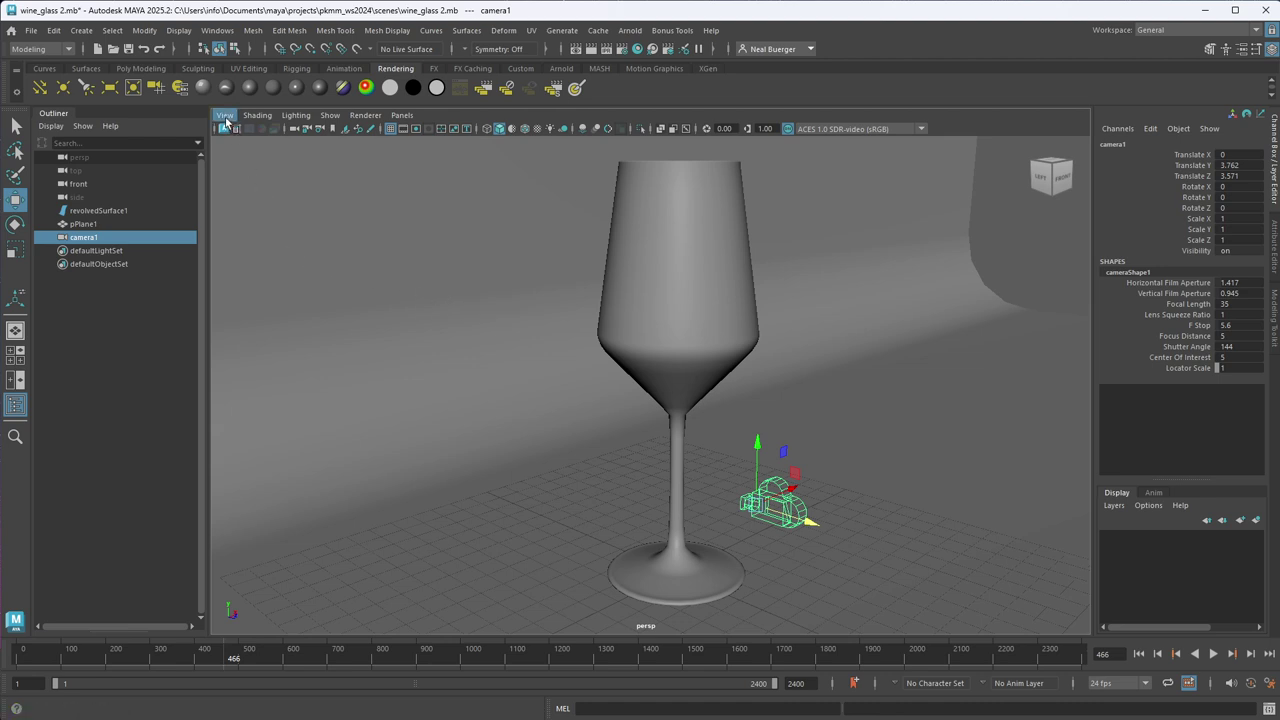
- Switch the viewport to look through camera1
{"action": "left_click", "coordinate": [402, 116]}
{"action": "mouse_move", "coordinate": [460, 129]}
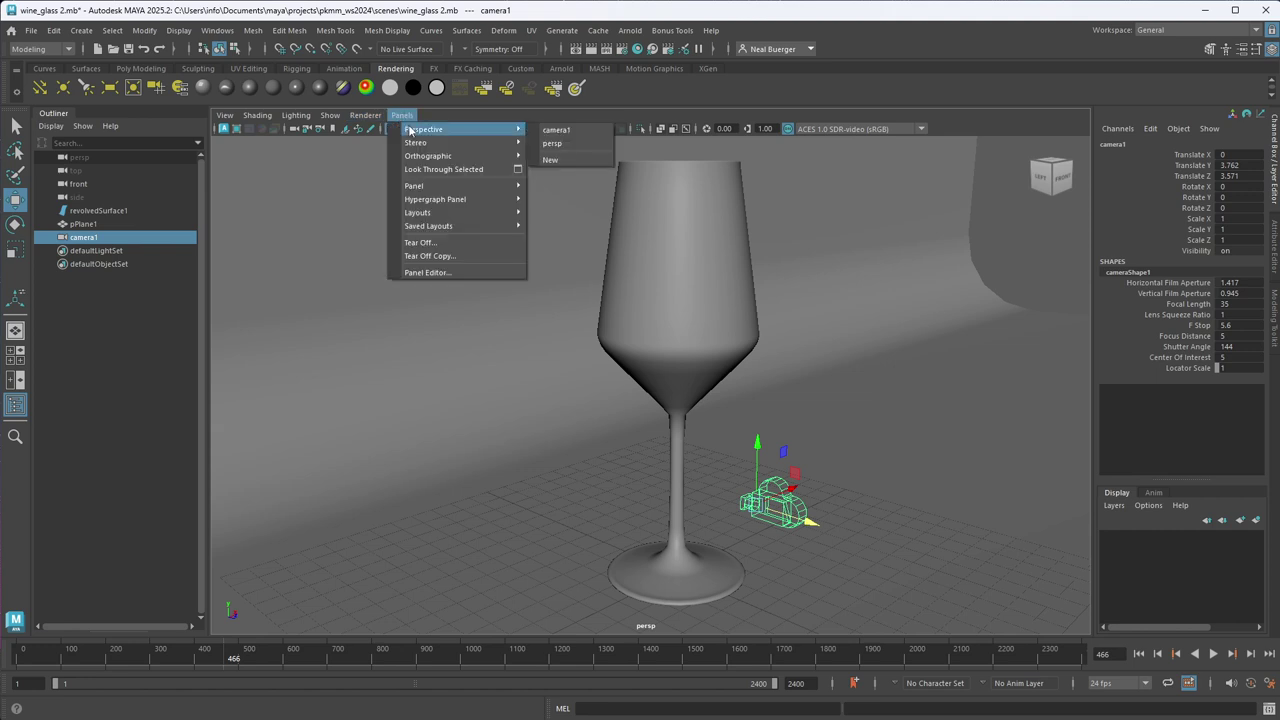
{"action": "left_click", "coordinate": [578, 136]}
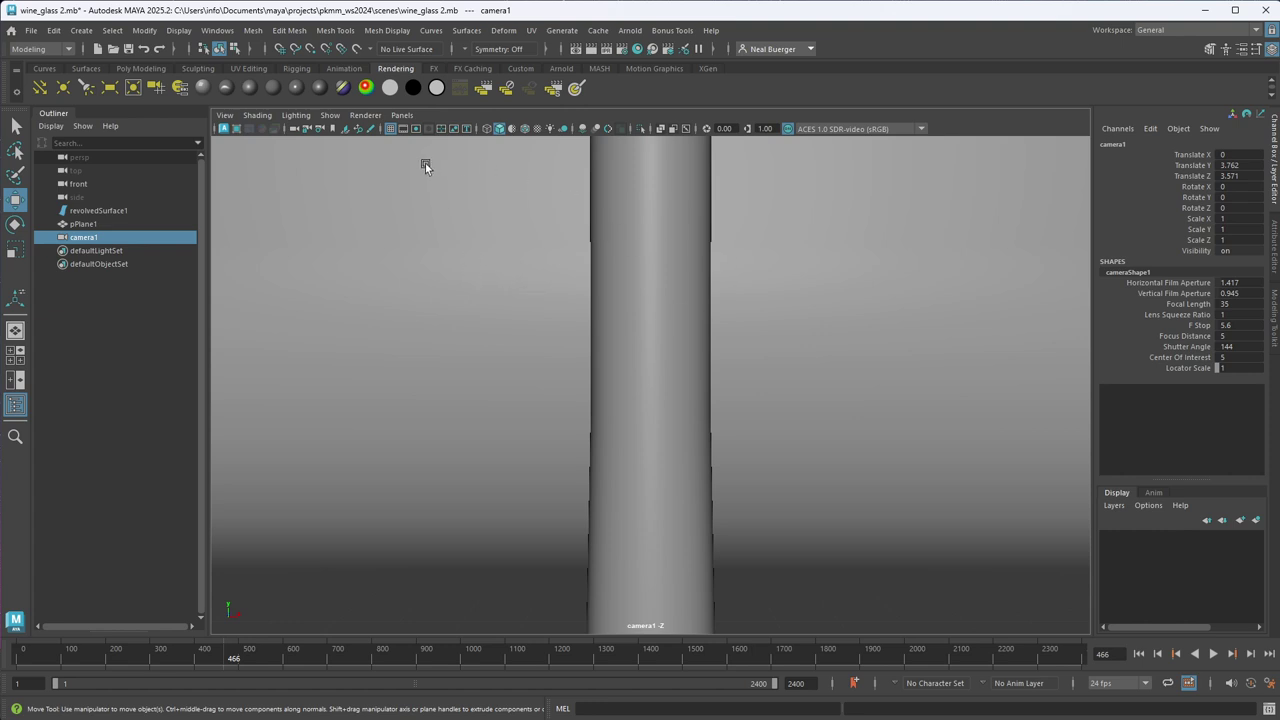
- Open the render settings and choose the 1k_Square image size preset
{"action": "left_click", "coordinate": [622, 48]}
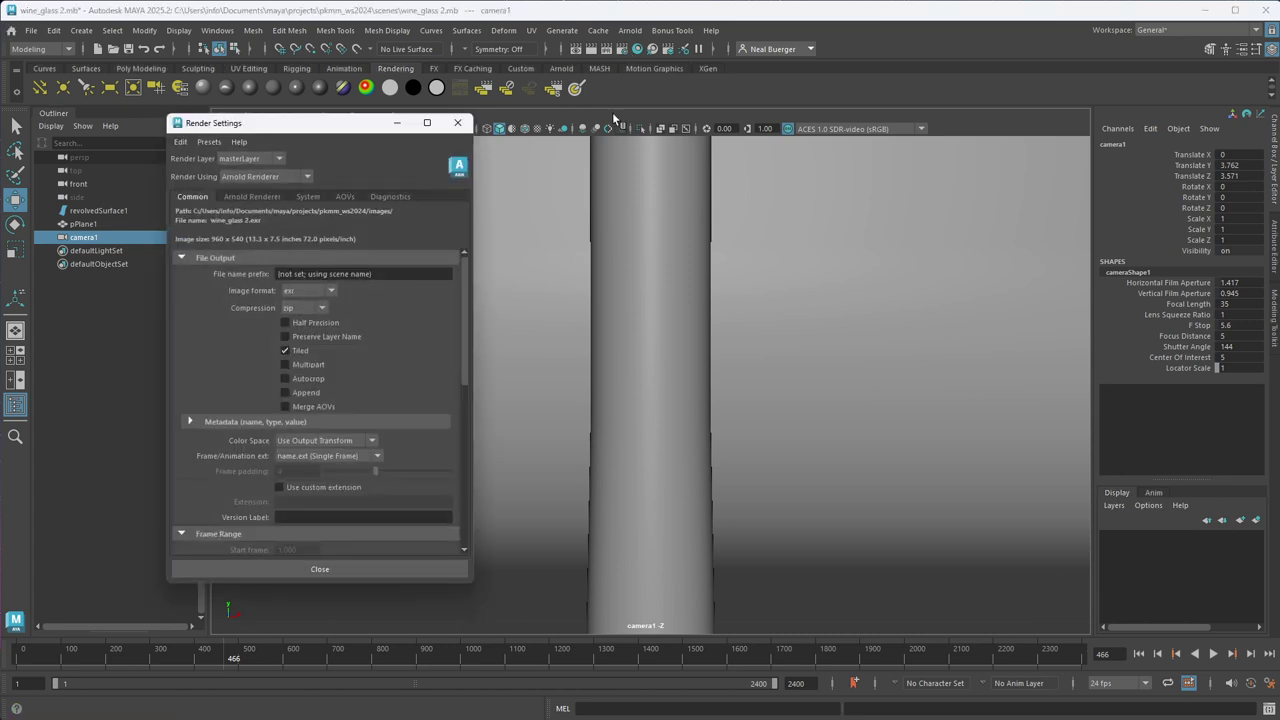
{"action": "scroll", "coordinate": [382, 310], "scroll_direction": "down", "scroll_amount": 10}
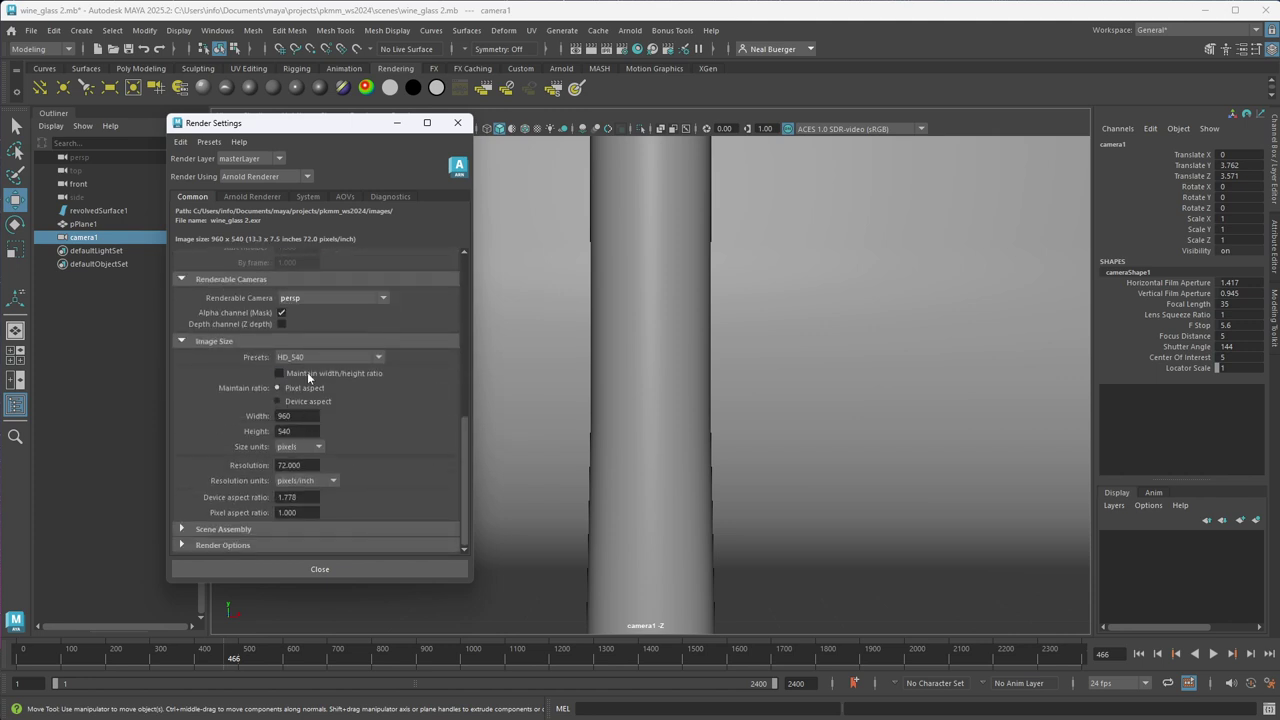
{"action": "left_click", "coordinate": [306, 358]}
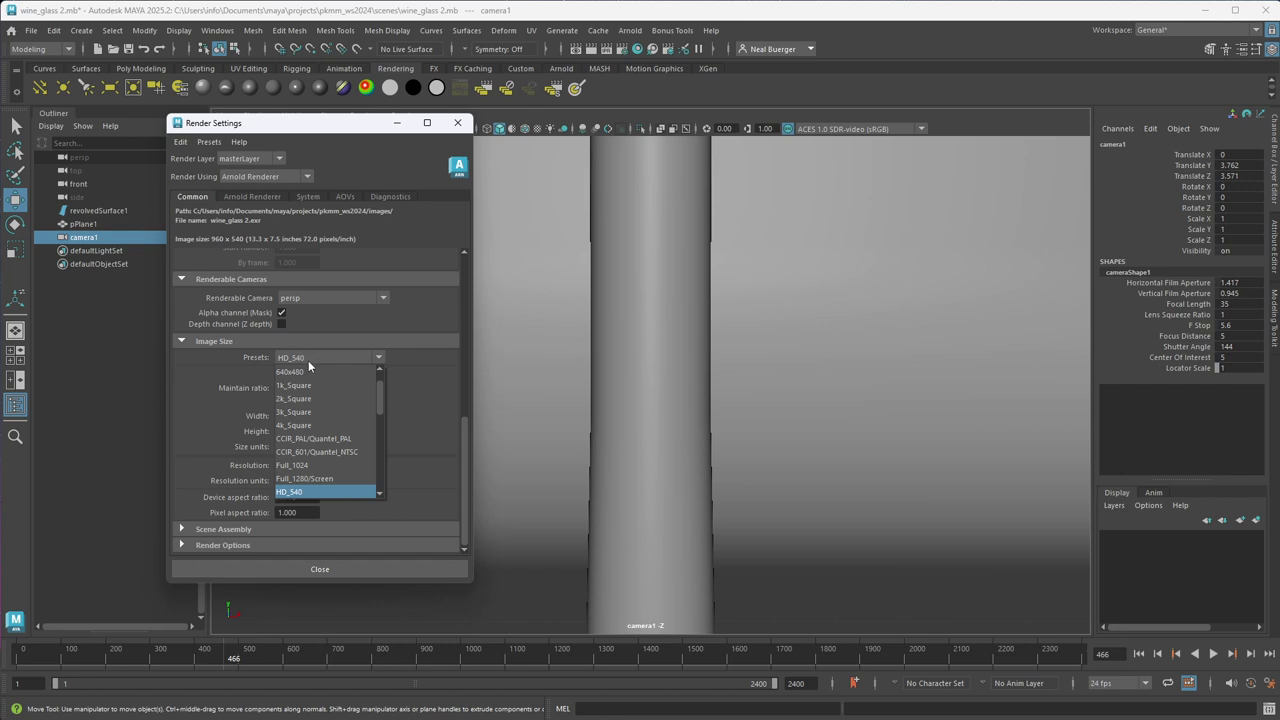
{"action": "scroll", "coordinate": [359, 456], "scroll_direction": "down", "scroll_amount": 4}
{"action": "scroll", "coordinate": [359, 462], "scroll_direction": "up", "scroll_amount": 4}
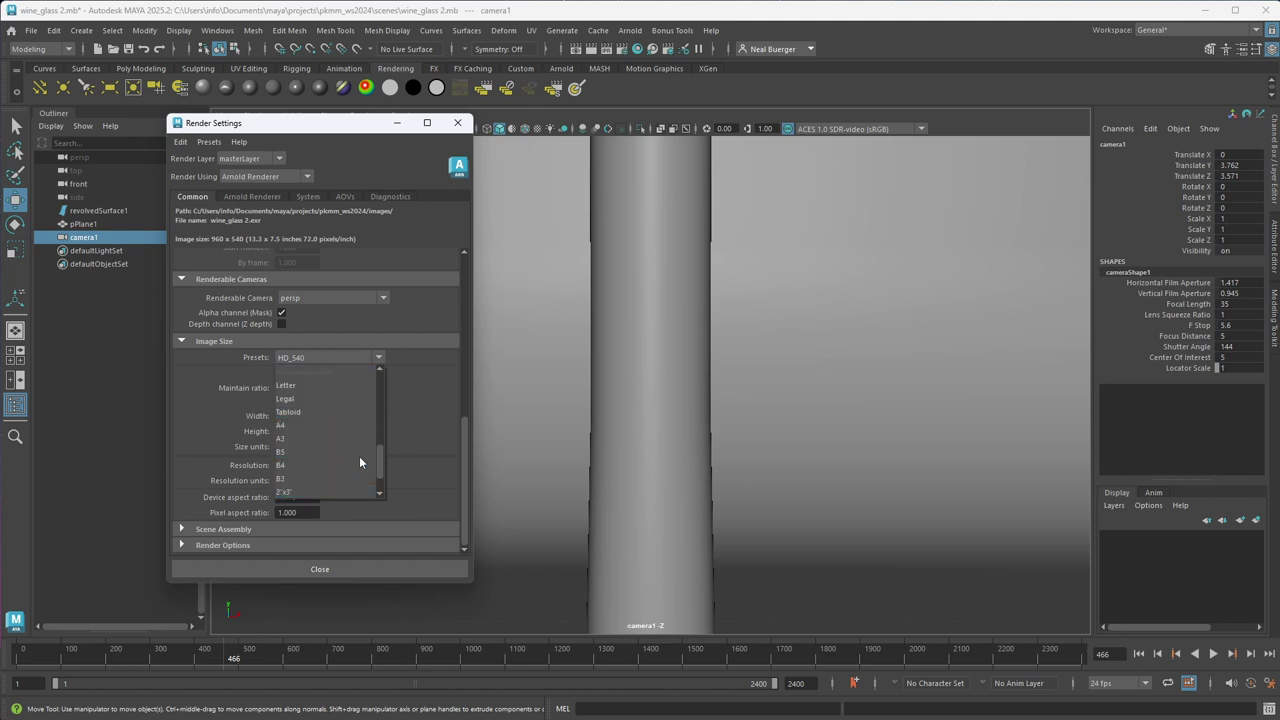
{"action": "scroll", "coordinate": [354, 462], "scroll_direction": "up", "scroll_amount": 3}
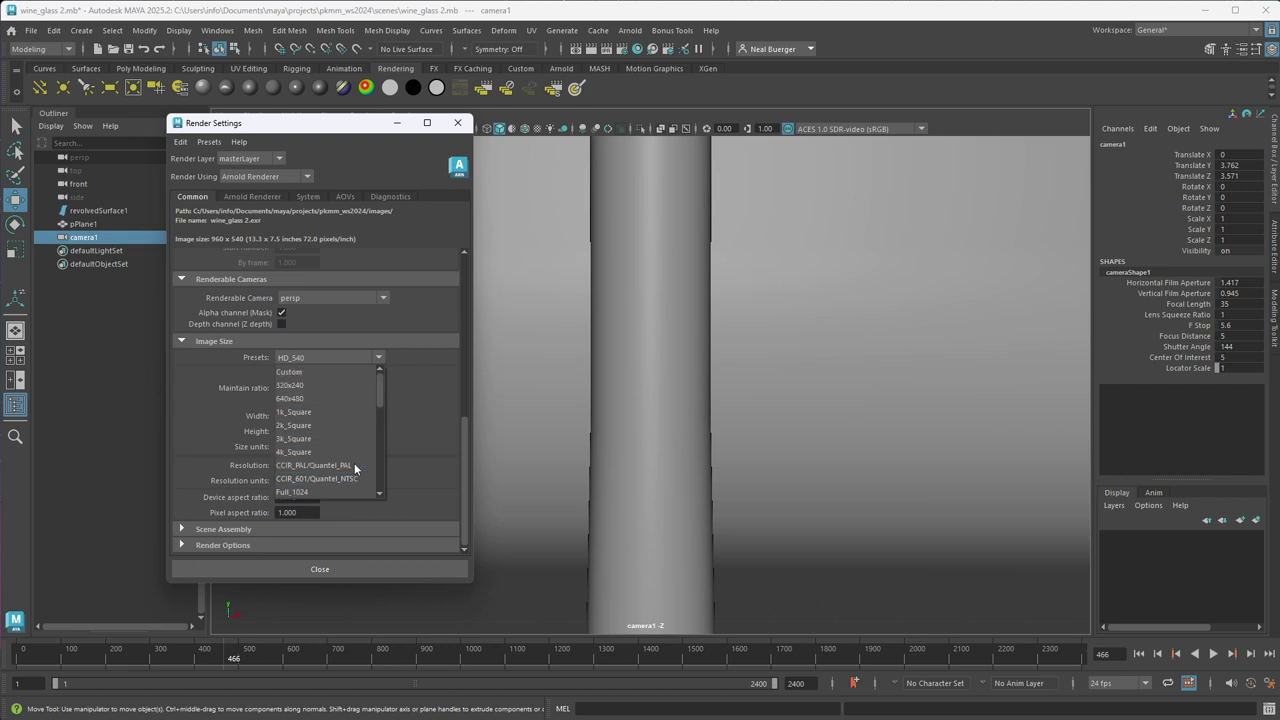
{"action": "left_click", "coordinate": [332, 412]}
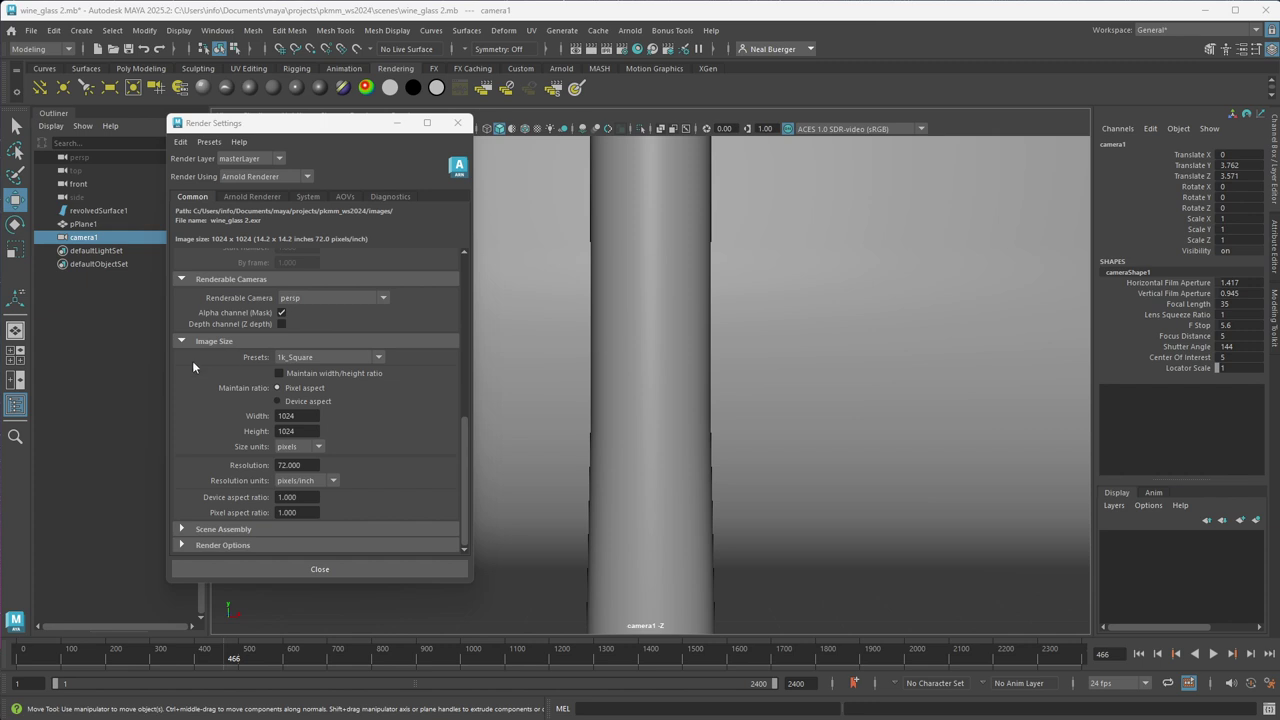
- Set the render image size to a custom width of 1080 and height of 1080 pixels
{"action": "double_click", "coordinate": [288, 416]}
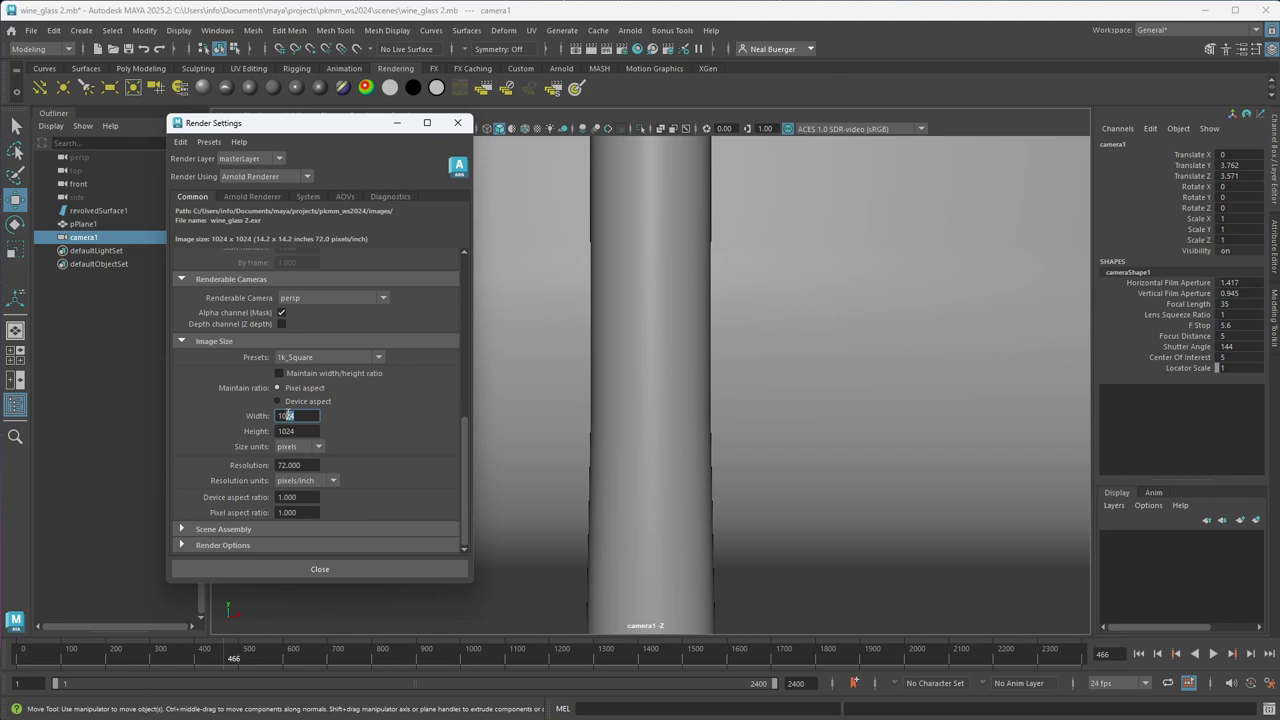
{"action": "type", "text": "1080"}
{"action": "key", "text": "Tab"}
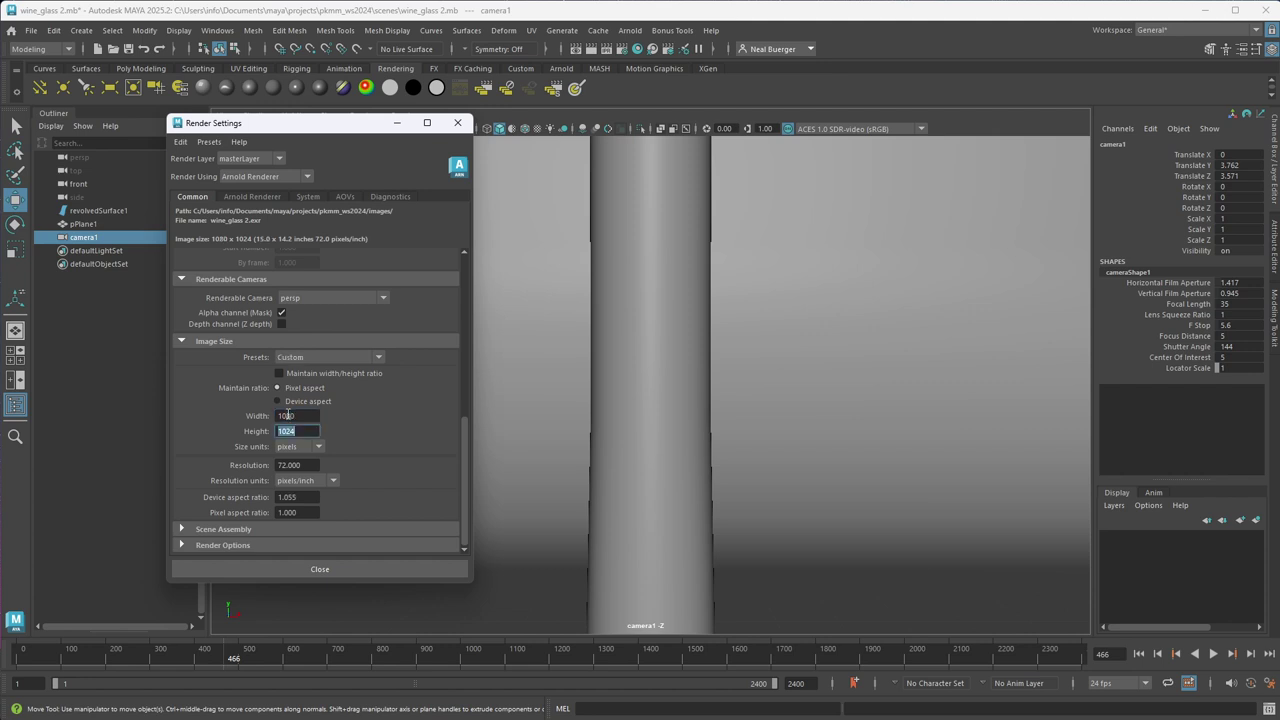
{"action": "type", "text": "1080"}
{"action": "key", "text": "Return"}
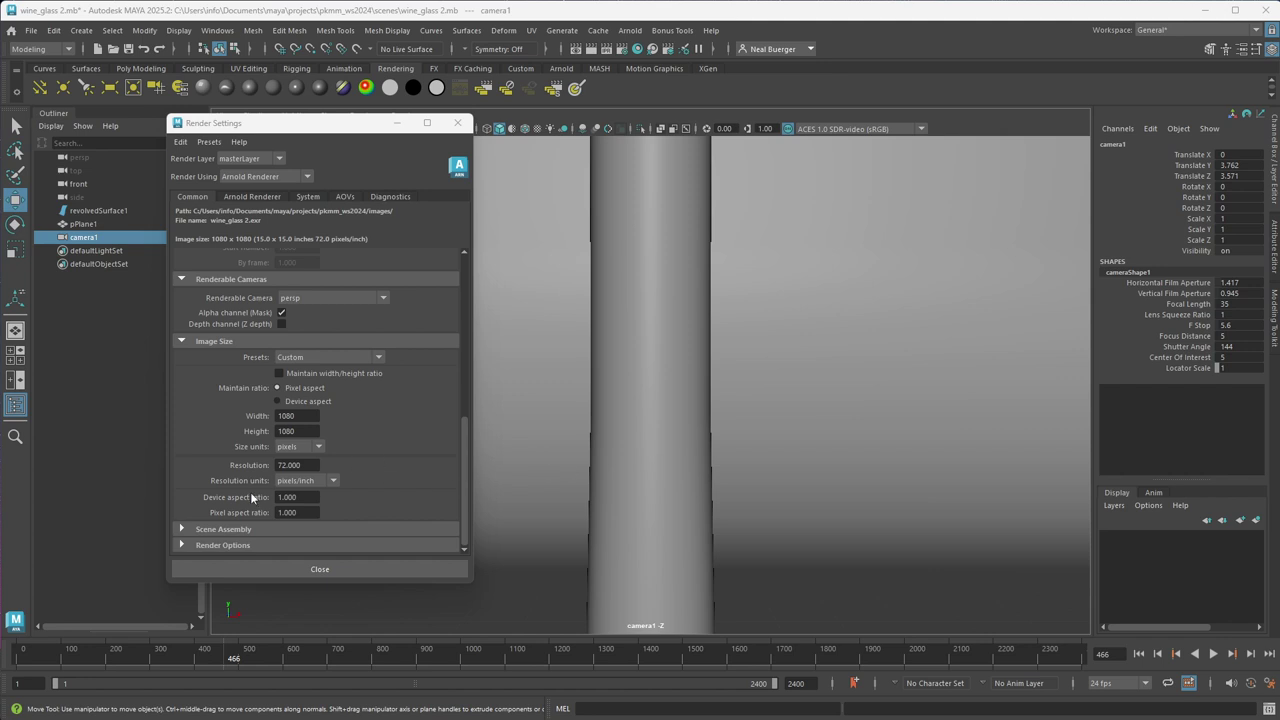
- Set the render image height to 1350 pixels and close the render settings
{"action": "left_click", "coordinate": [304, 431]}
{"action": "type", "text": "1350"}
{"action": "key", "text": "Return"}
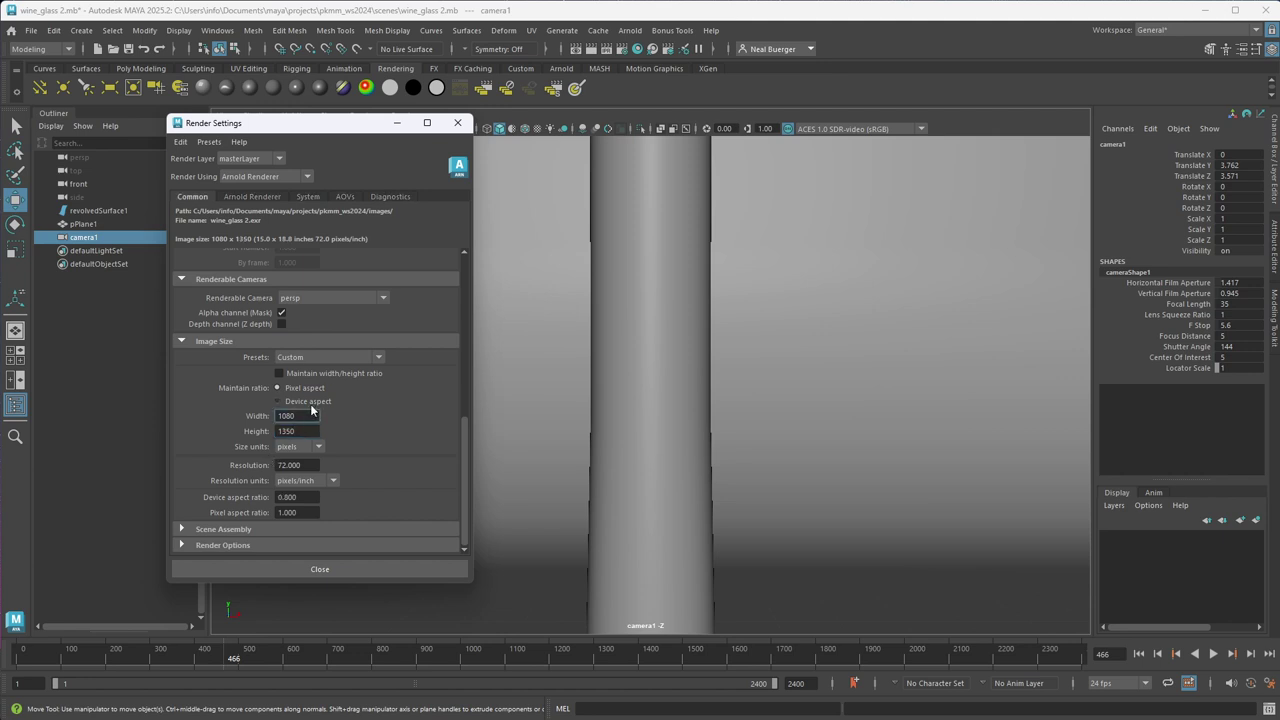
{"action": "left_click", "coordinate": [310, 570]}
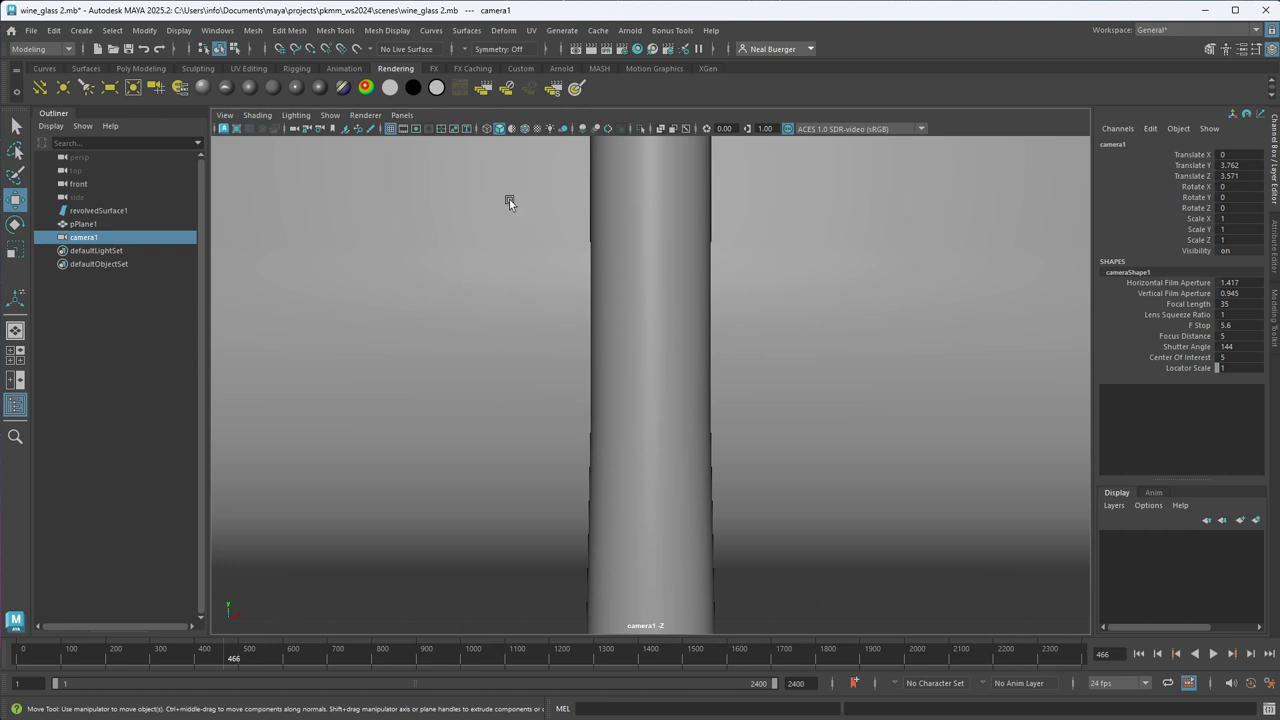
- Turn on the resolution gate for camera1 and set the render image height to 1920 pixels
{"action": "left_click", "coordinate": [416, 134]}
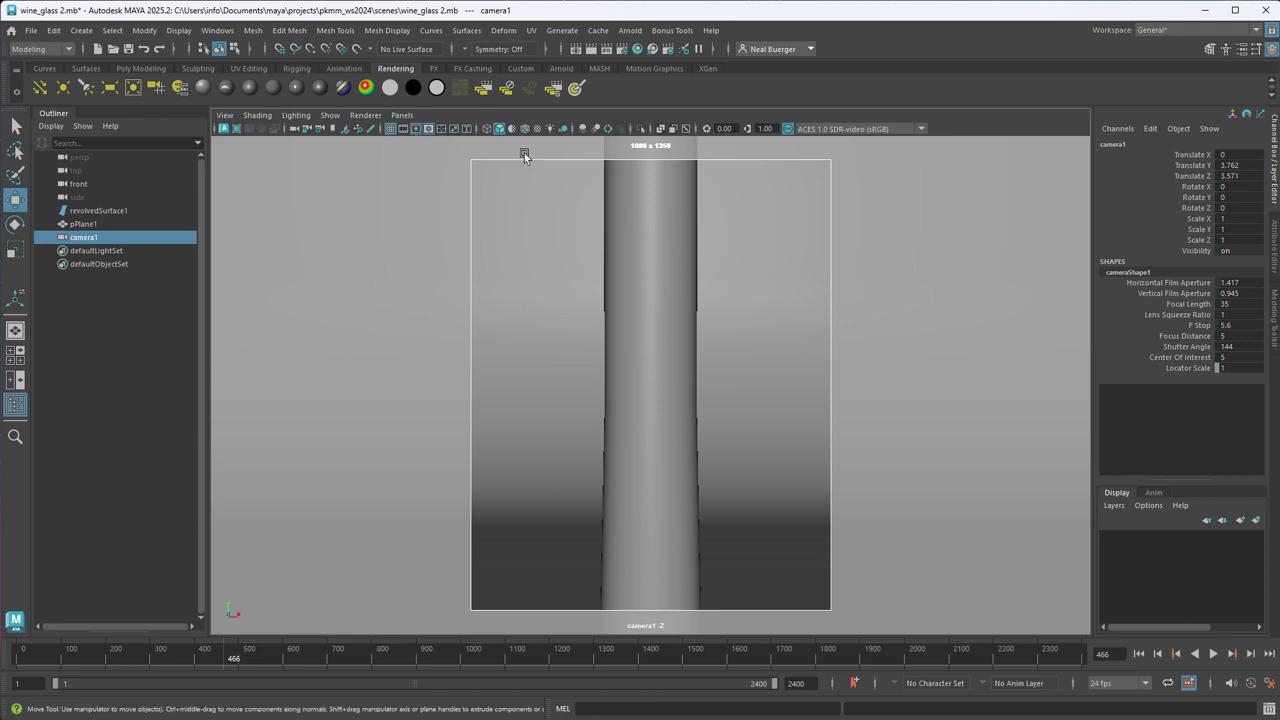
{"action": "left_click", "coordinate": [576, 90]}
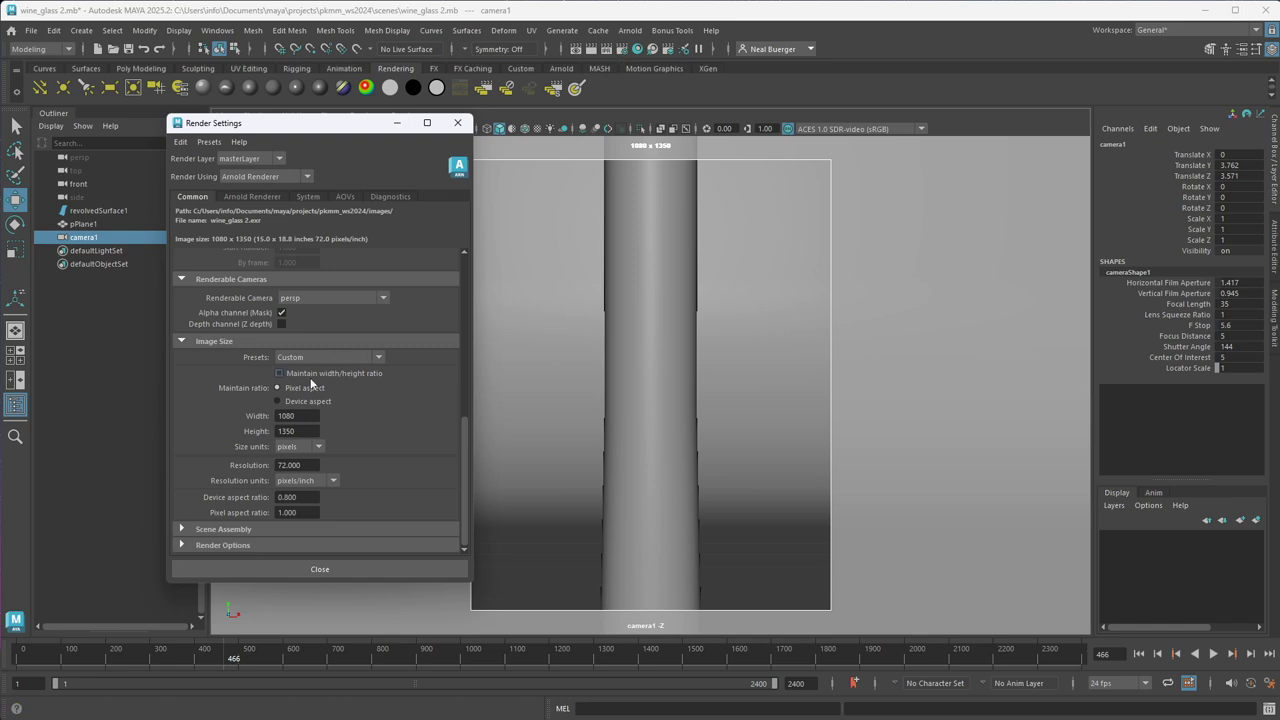
{"action": "double_click", "coordinate": [290, 431]}
{"action": "type", "text": "1920"}
{"action": "left_click", "coordinate": [328, 572]}
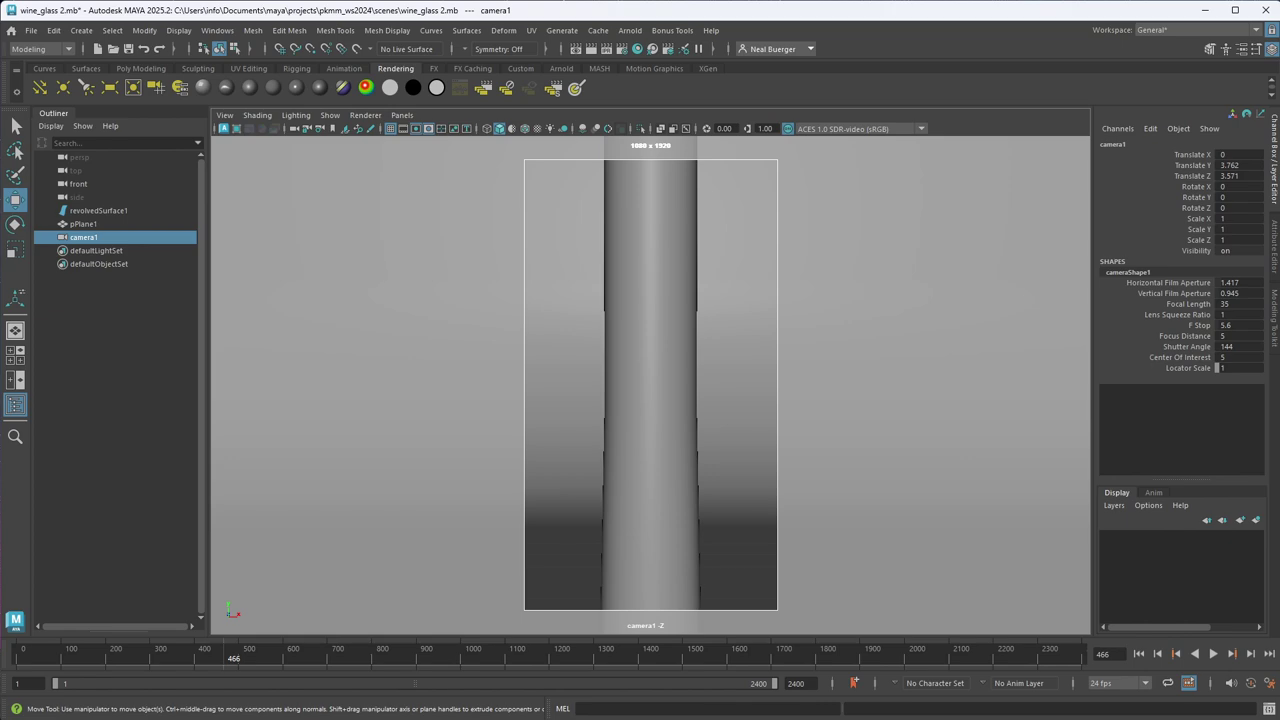
- Switch to the browser to review the Instagram photo sizes and formats list, and return to Maya
{"action": "key", "text": "alt+Tab"}
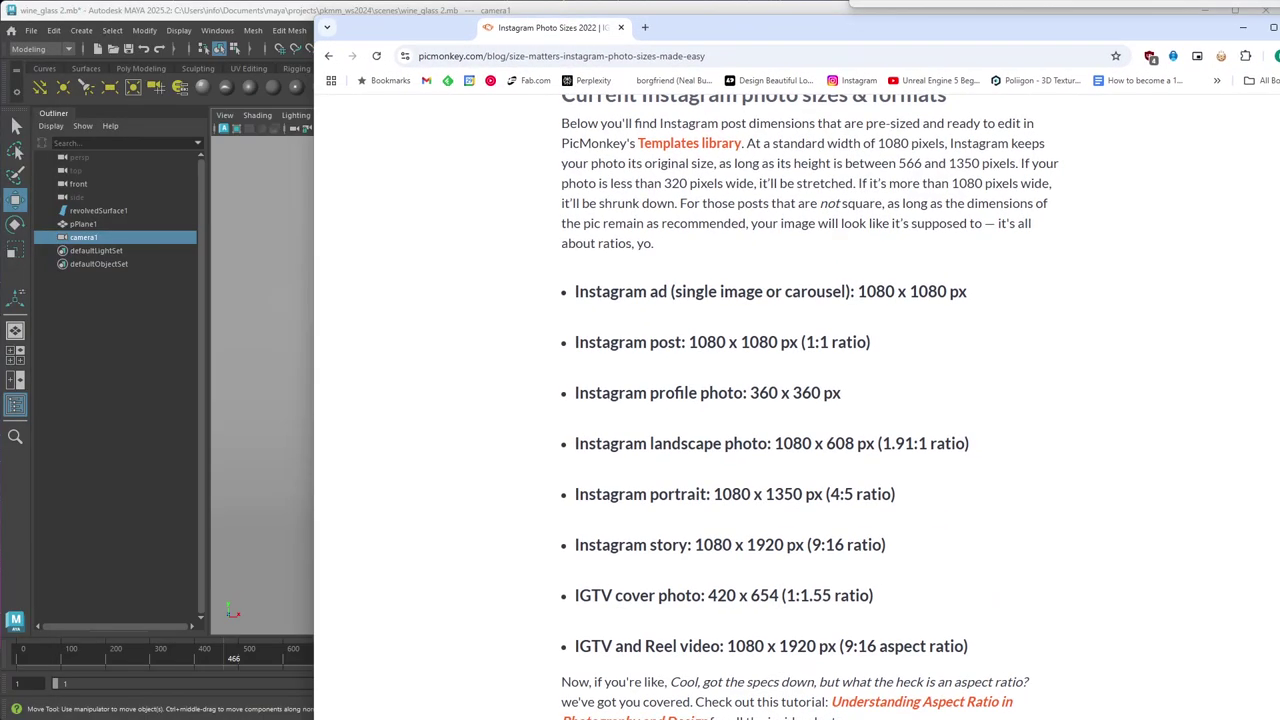
{"action": "left_click_drag", "start_coordinate": [588, 342], "coordinate": [812, 595]}
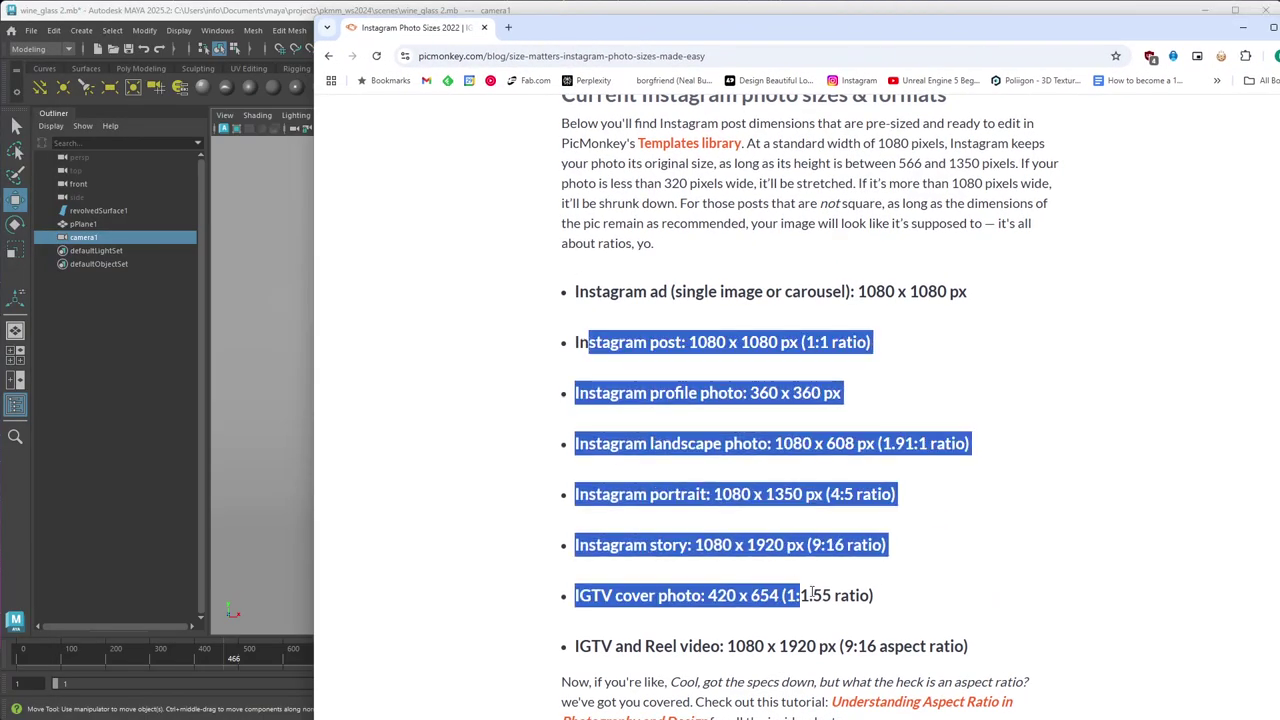
{"action": "left_click", "coordinate": [812, 595]}
{"action": "key", "text": "alt+Tab"}
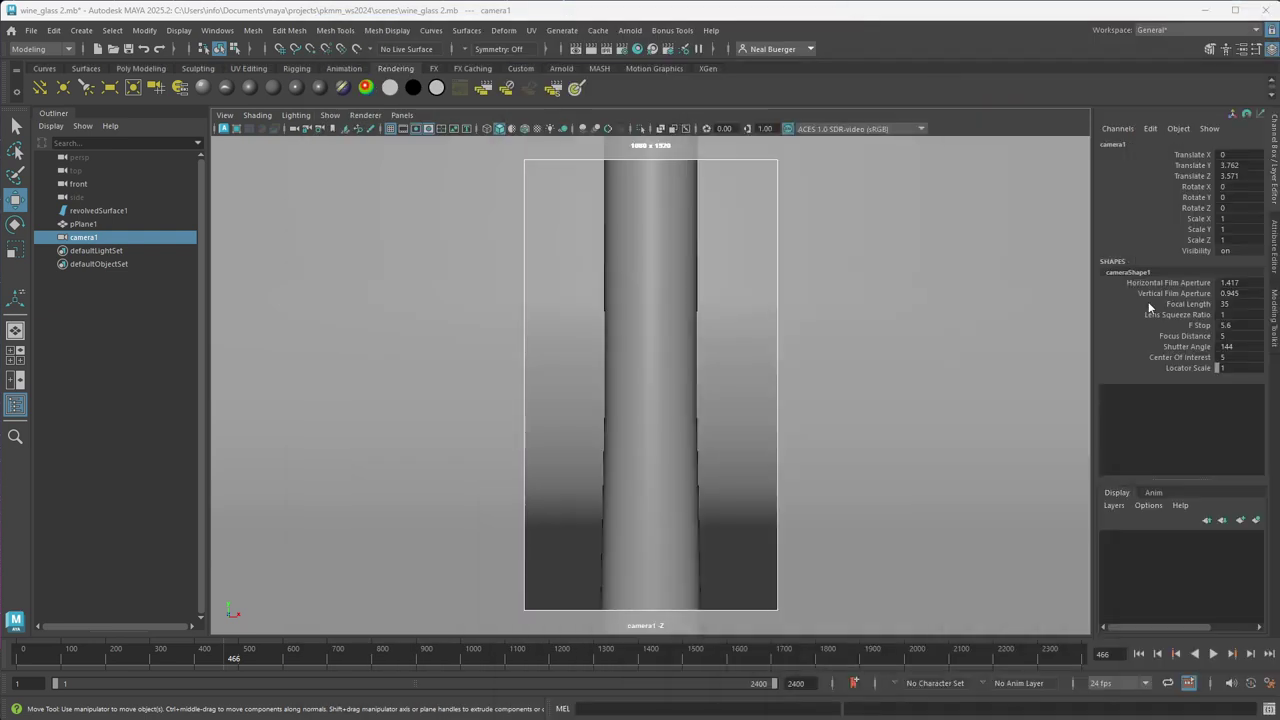
- Pull camera1 back and angle it down so the whole wine glass fits inside the resolution gate
{"action": "left_click", "coordinate": [654, 332]}
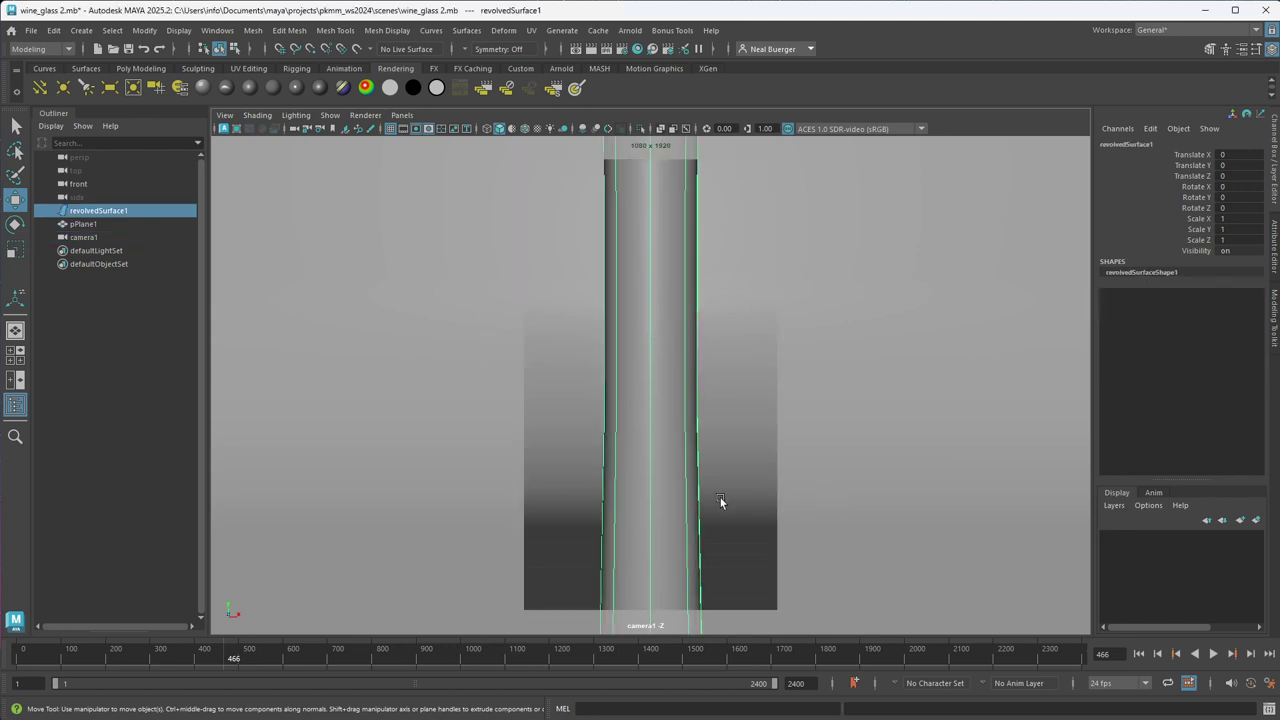
{"action": "scroll", "coordinate": [720, 500], "scroll_direction": "down", "scroll_amount": 10}
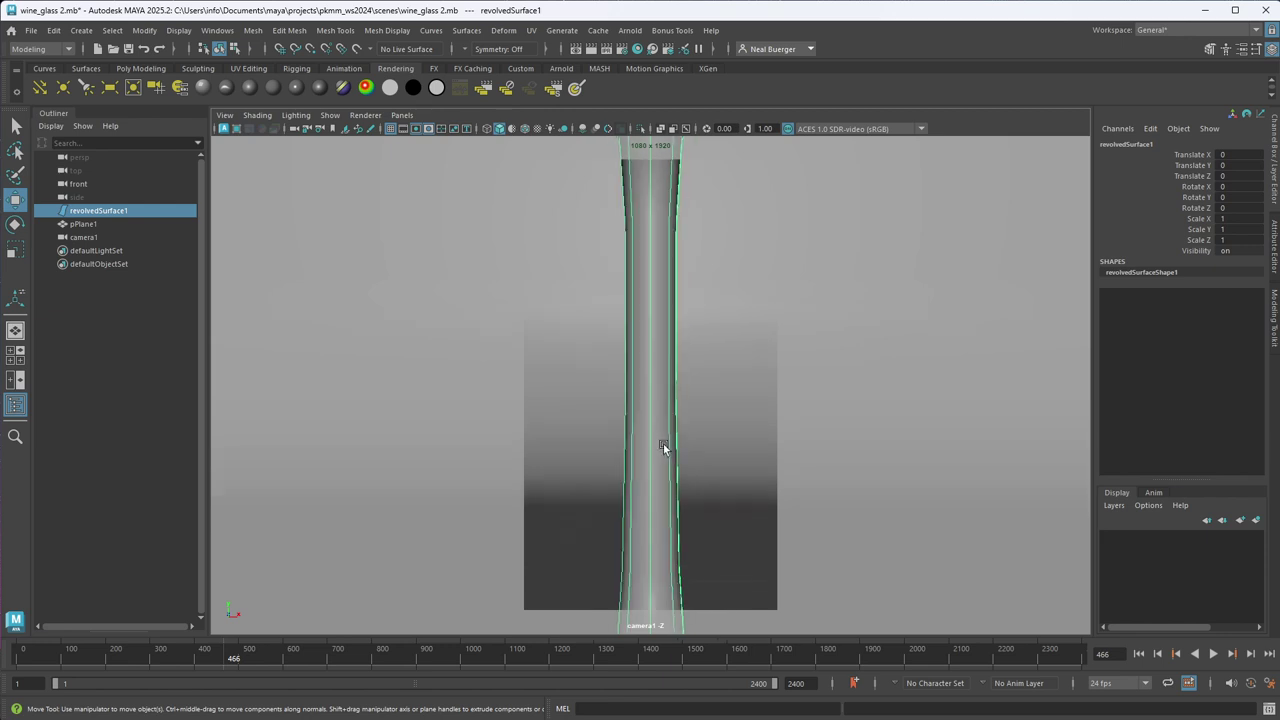
{"action": "mouse_move", "coordinate": [654, 345]}
{"action": "left_mouse_down", "text": "alt"}
{"action": "mouse_move", "coordinate": [657, 364]}
{"action": "mouse_move", "coordinate": [646, 340]}
{"action": "mouse_move", "coordinate": [657, 331]}
{"action": "left_mouse_up", "text": "alt"}
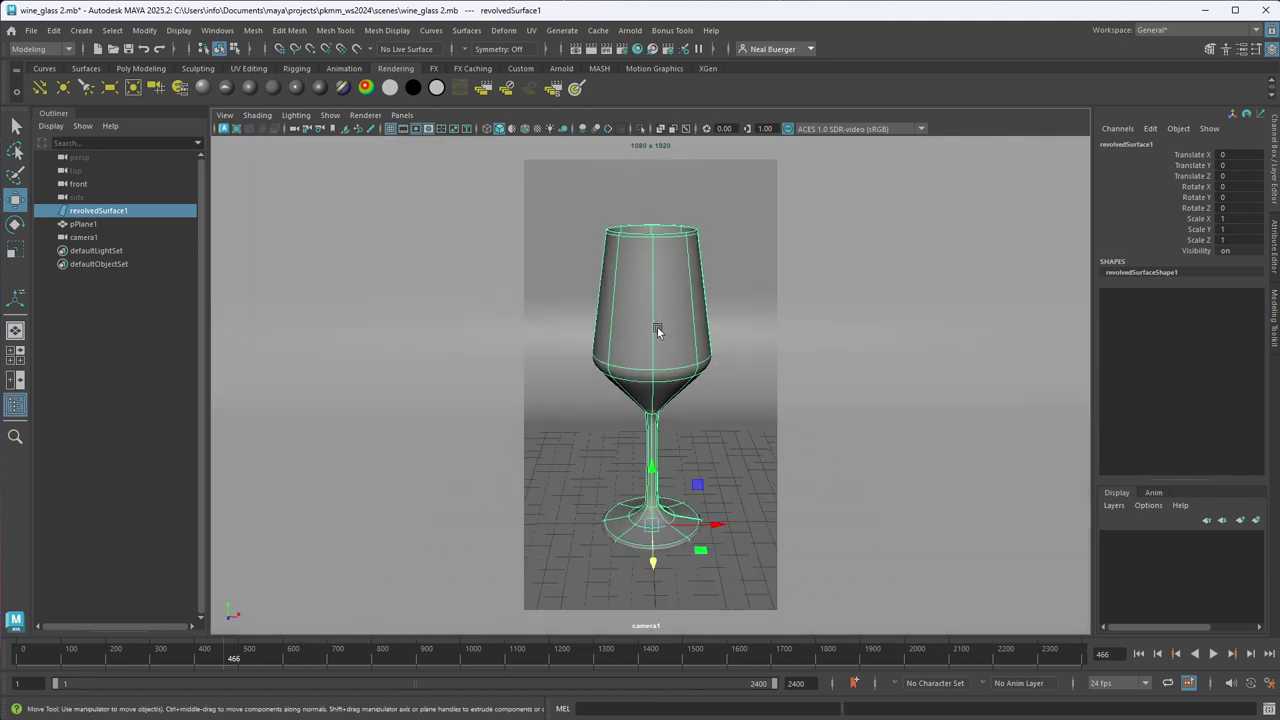
{"action": "right_click_drag", "start_coordinate": [666, 320], "coordinate": [665, 346], "text": "alt"}
{"action": "scroll", "coordinate": [664, 345], "scroll_direction": "up", "scroll_amount": 2}
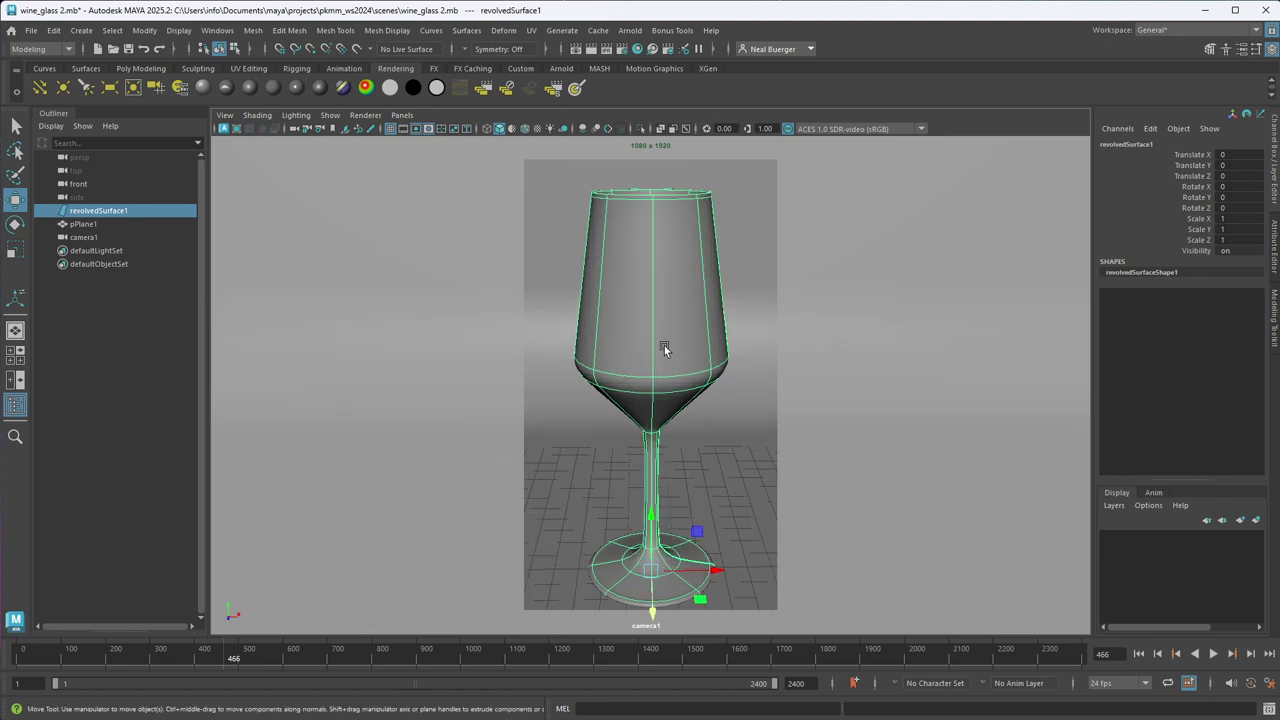
{"action": "scroll", "coordinate": [664, 345], "scroll_direction": "down", "scroll_amount": 2}
{"action": "scroll", "coordinate": [664, 345], "scroll_direction": "up", "scroll_amount": 4}
{"action": "scroll", "coordinate": [686, 348], "scroll_direction": "down", "scroll_amount": 3}
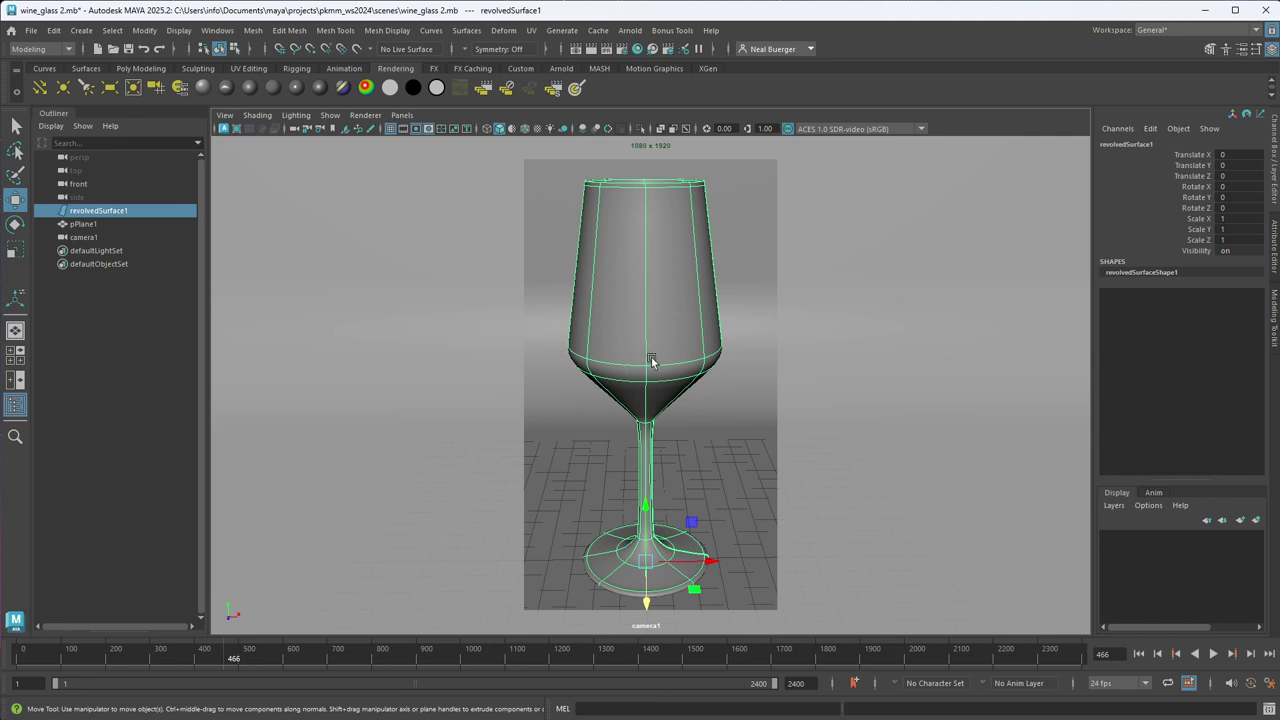
{"action": "middle_click_drag", "start_coordinate": [652, 362], "coordinate": [665, 345], "text": "alt"}
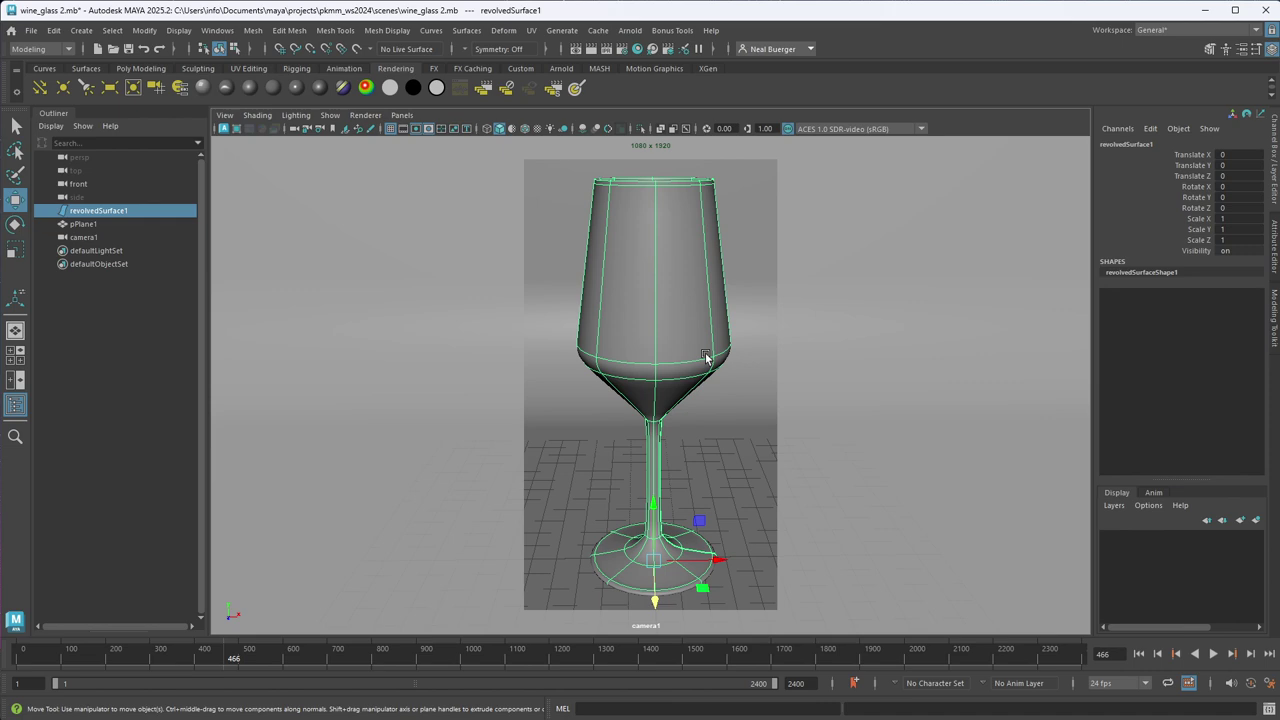
- Refine camera1's framing with a slightly lower viewing angle and more space around the wine glass
{"action": "key", "text": "space"}
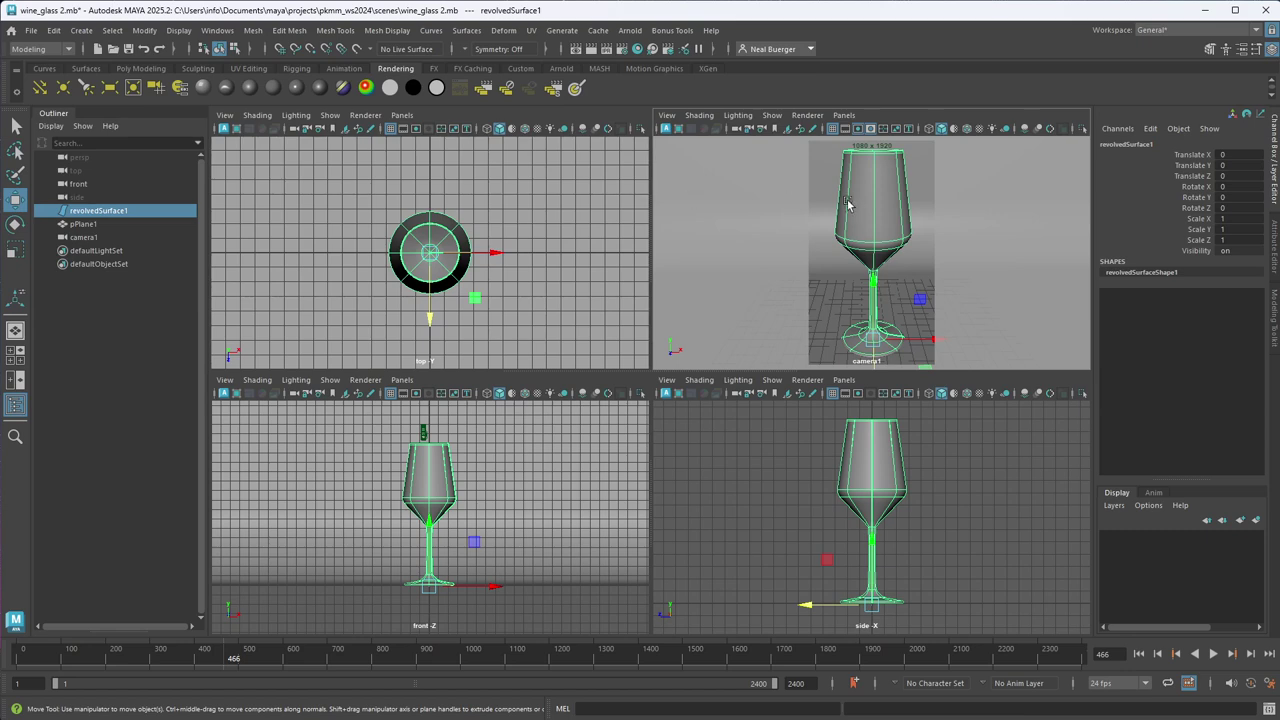
{"action": "key", "text": "space"}
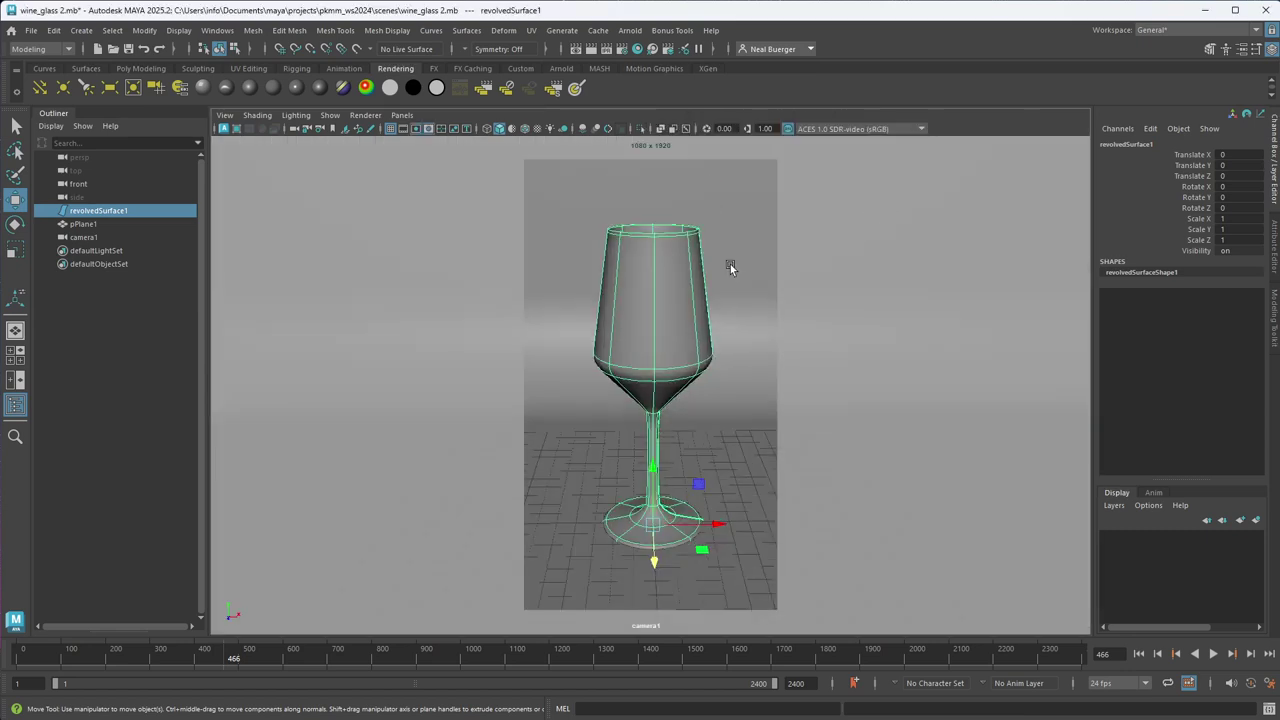
{"action": "scroll", "coordinate": [730, 264], "scroll_direction": "up", "scroll_amount": 2}
{"action": "scroll", "coordinate": [686, 323], "scroll_direction": "down", "scroll_amount": 1}
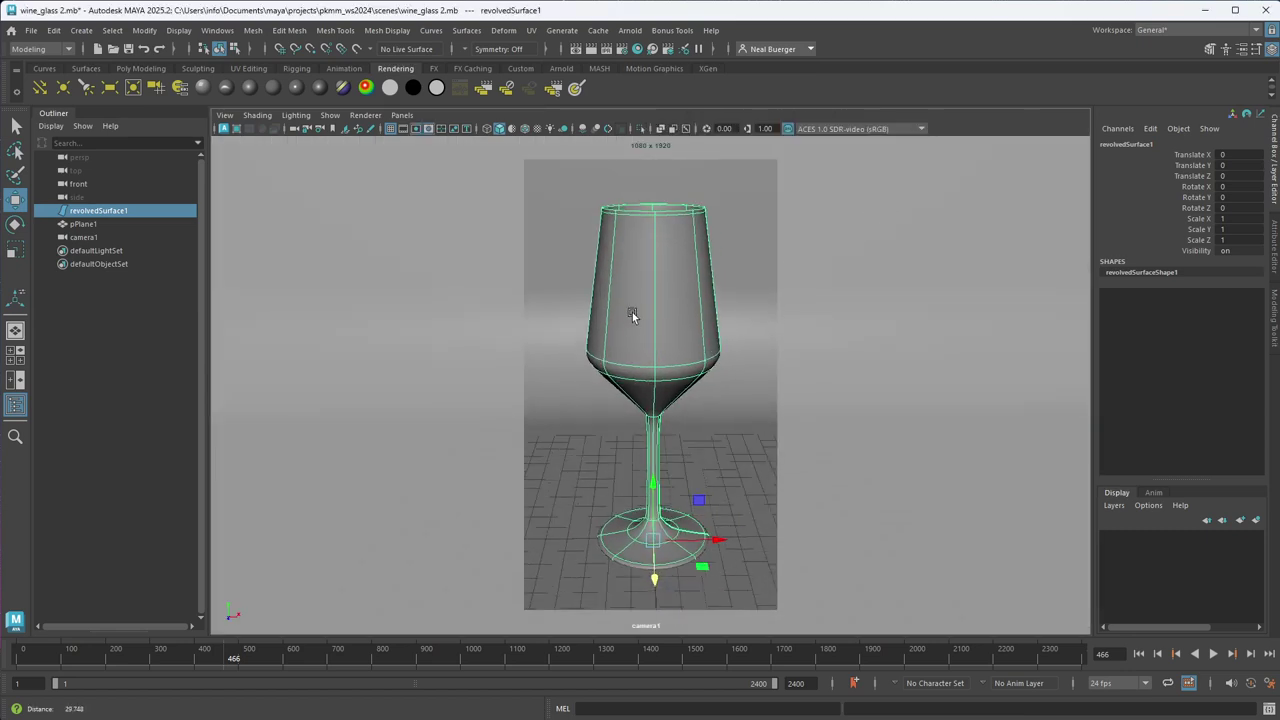
{"action": "left_click_drag", "start_coordinate": [686, 320], "coordinate": [688, 314], "text": "alt"}
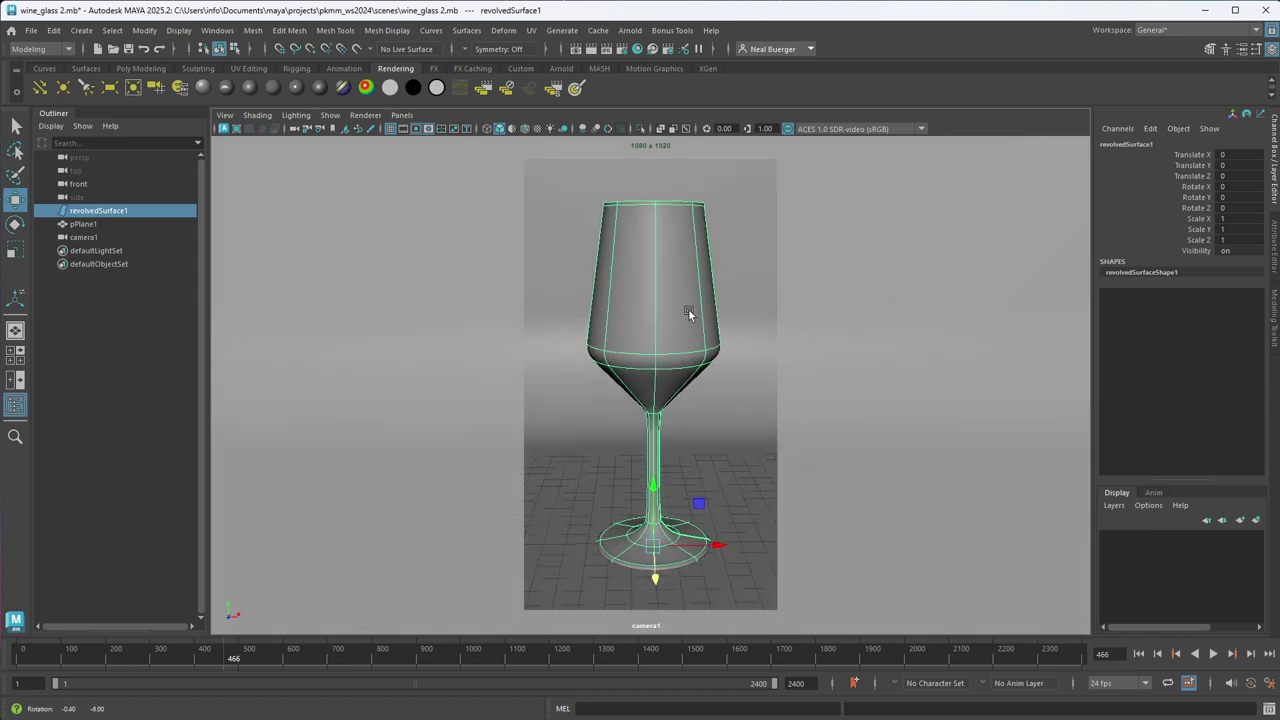
{"action": "right_click_drag", "start_coordinate": [706, 277], "coordinate": [698, 279], "text": "alt"}
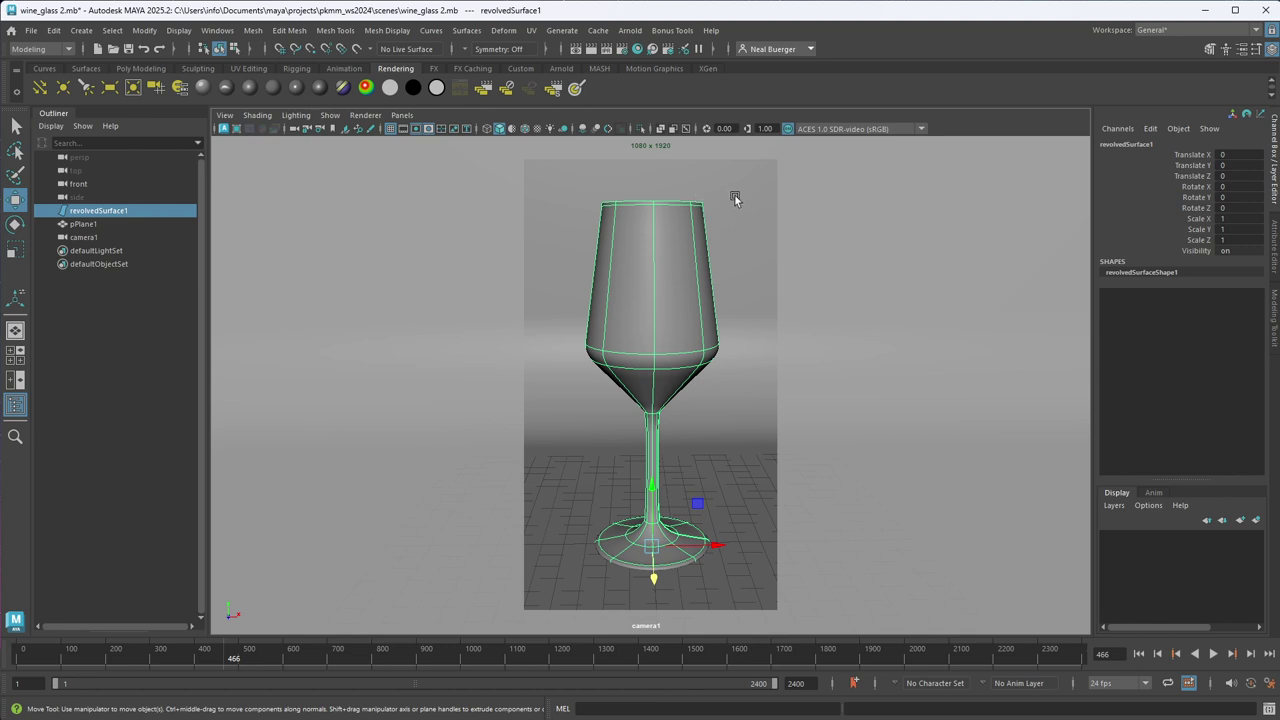
- Lock all translate, rotate, scale and visibility channels of camera1
{"action": "left_click", "coordinate": [85, 238]}
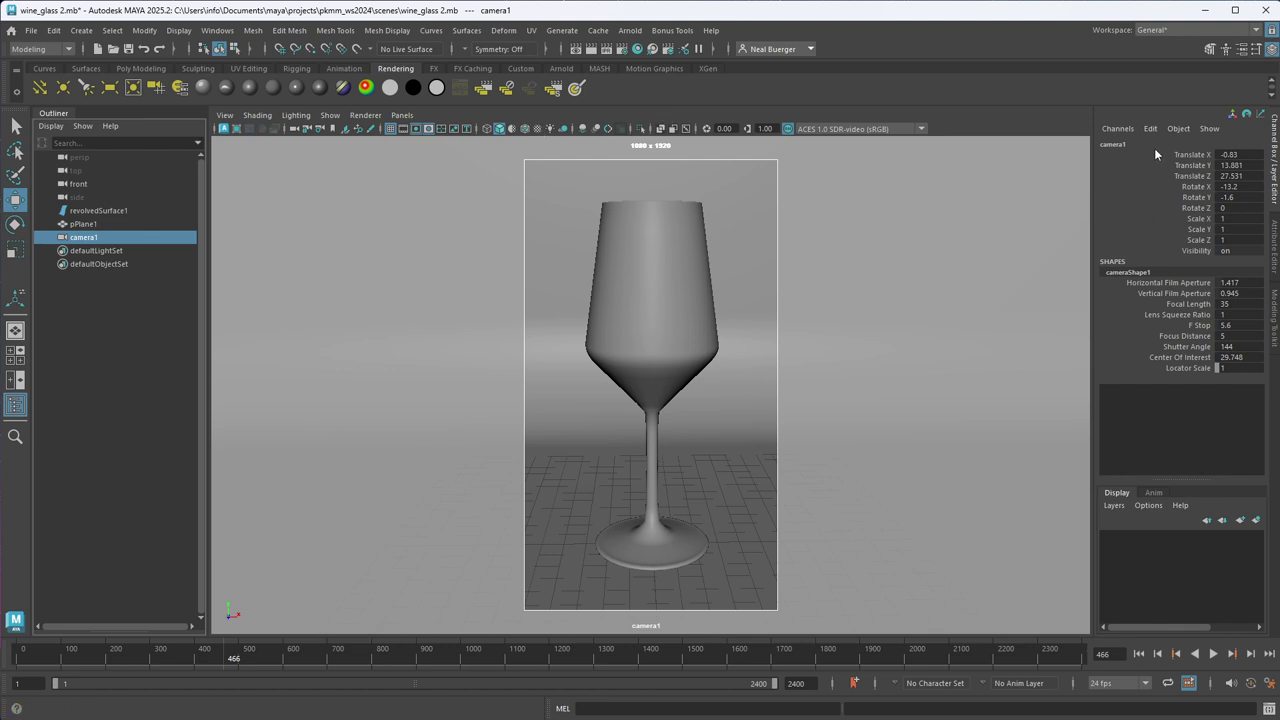
{"action": "left_click_drag", "start_coordinate": [1154, 148], "coordinate": [1165, 250]}
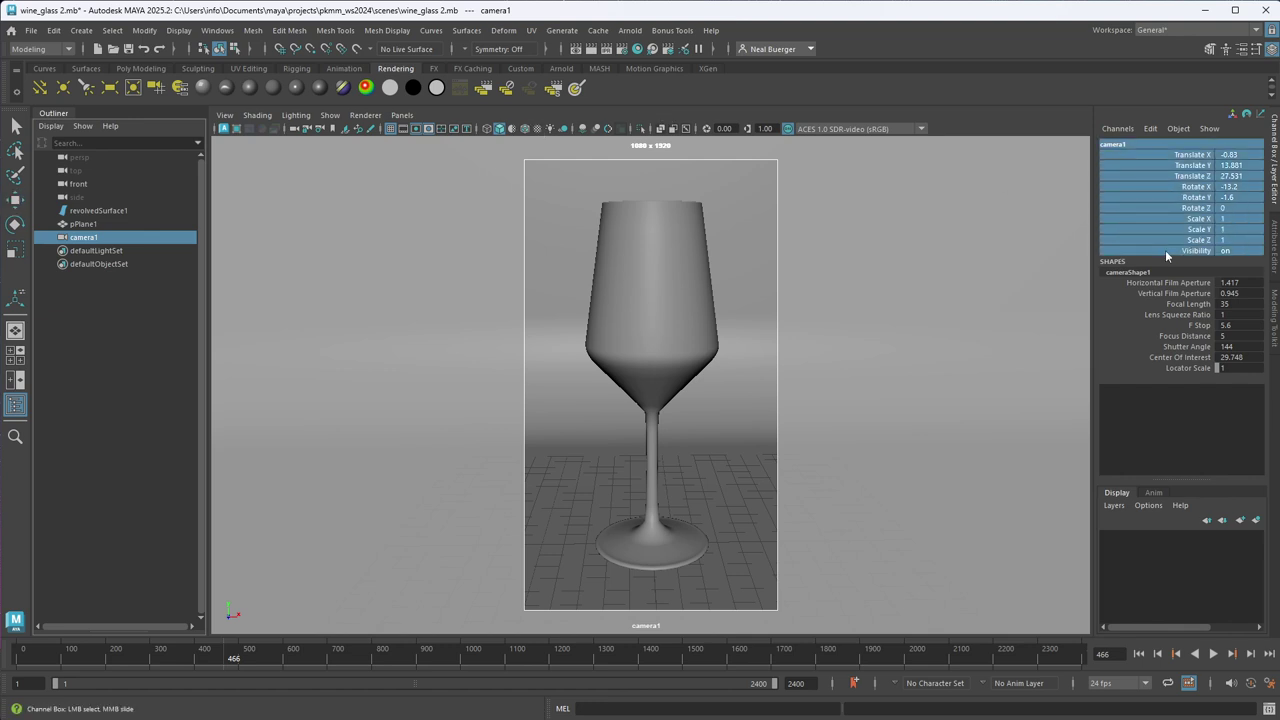
{"action": "right_click", "coordinate": [1161, 188]}
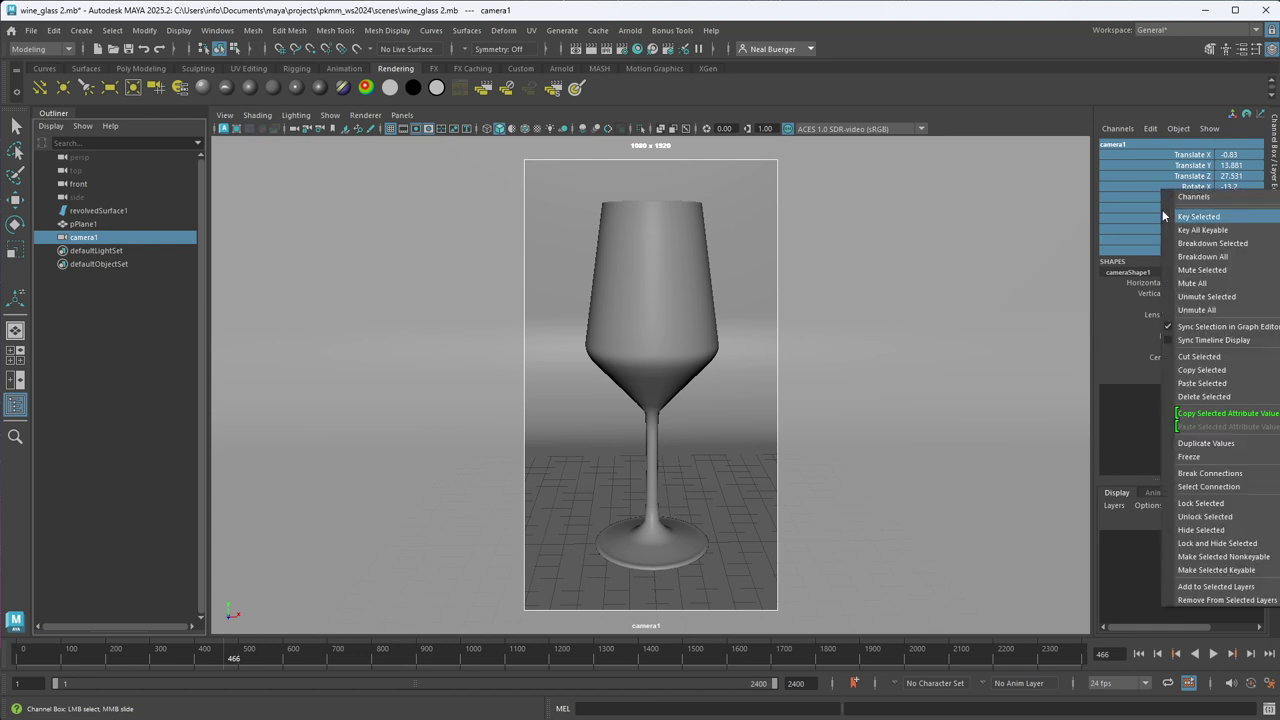
{"action": "left_click", "coordinate": [1218, 504]}
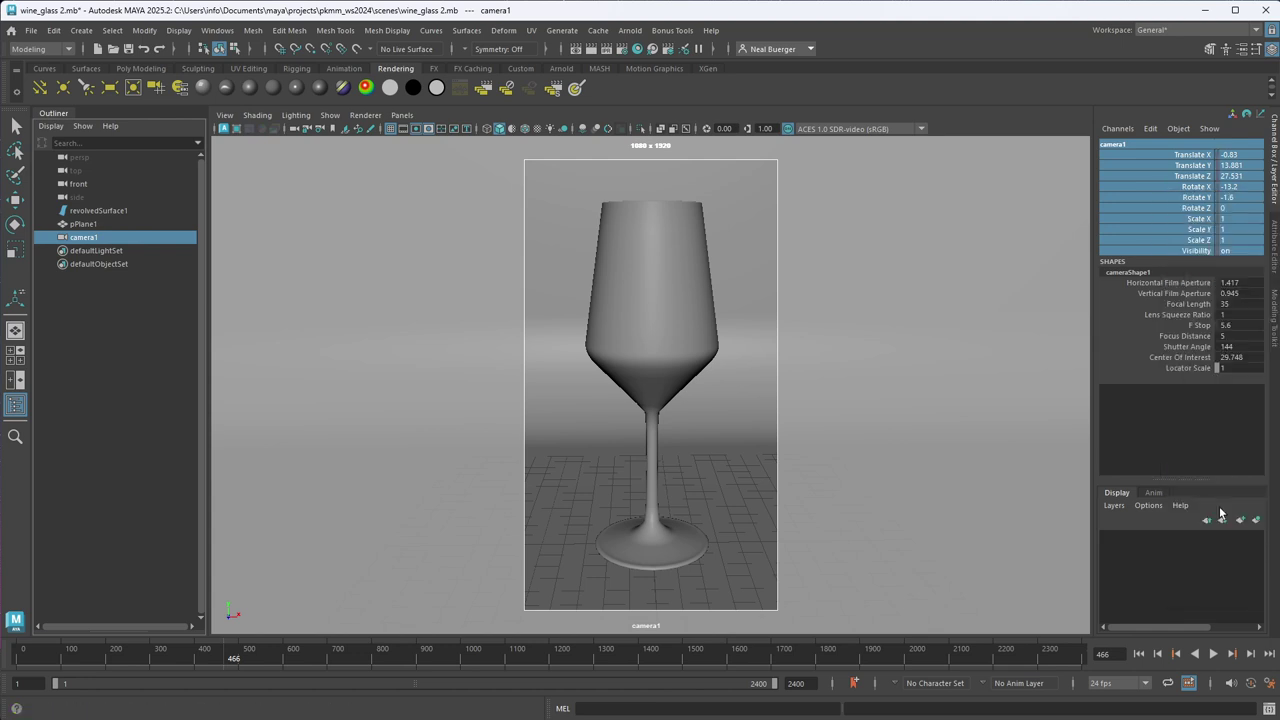
- Switch the viewport to the perspective view so the glass, backdrop and camera1 can be seen together
{"action": "left_click", "coordinate": [858, 385]}
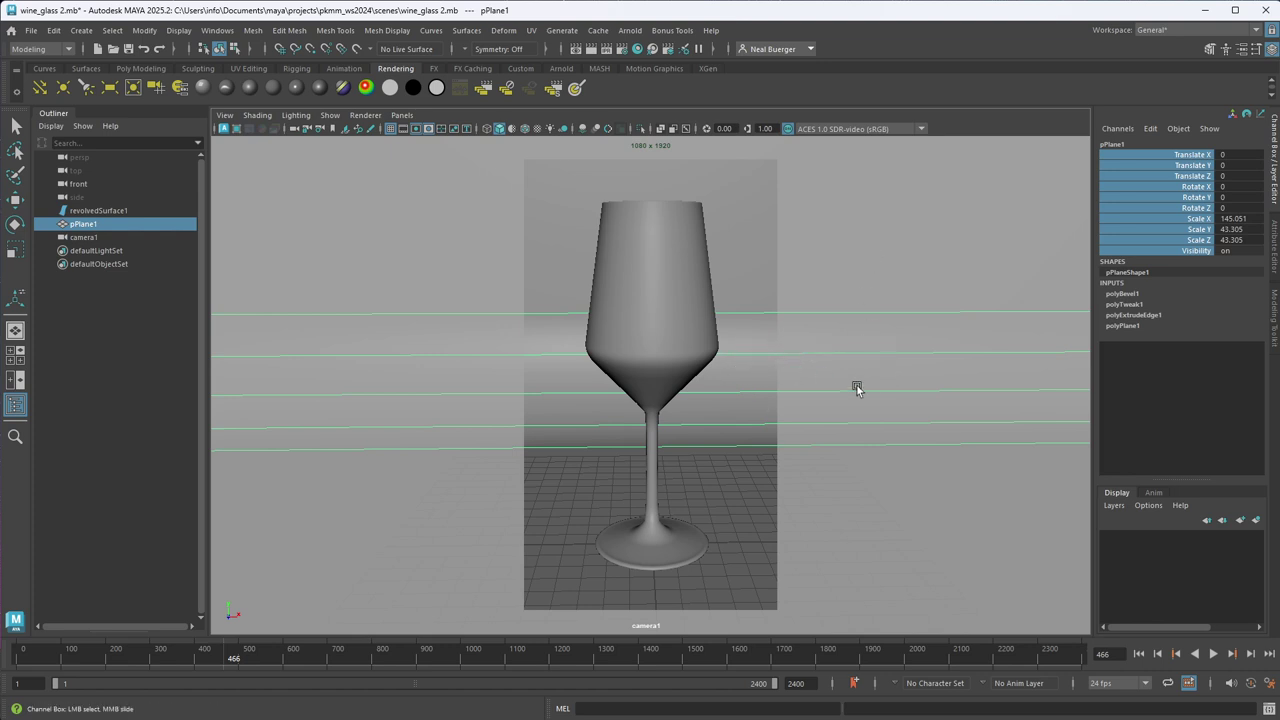
{"action": "key", "text": "space"}
{"action": "left_click_drag", "start_coordinate": [709, 429], "coordinate": [723, 310]}
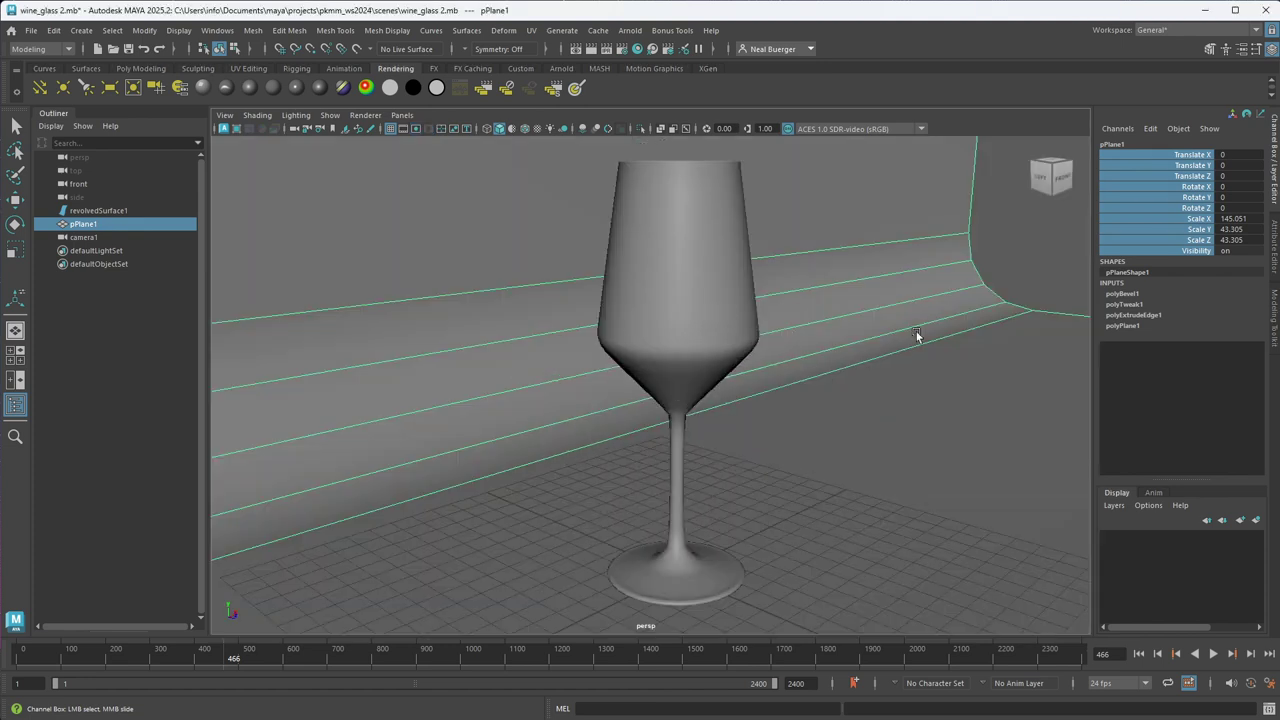
{"action": "scroll", "coordinate": [916, 335], "scroll_direction": "down", "scroll_amount": 5}
- Select camera1 with the Move tool and check its locked transforms in the perspective view
{"action": "left_click", "coordinate": [908, 363]}
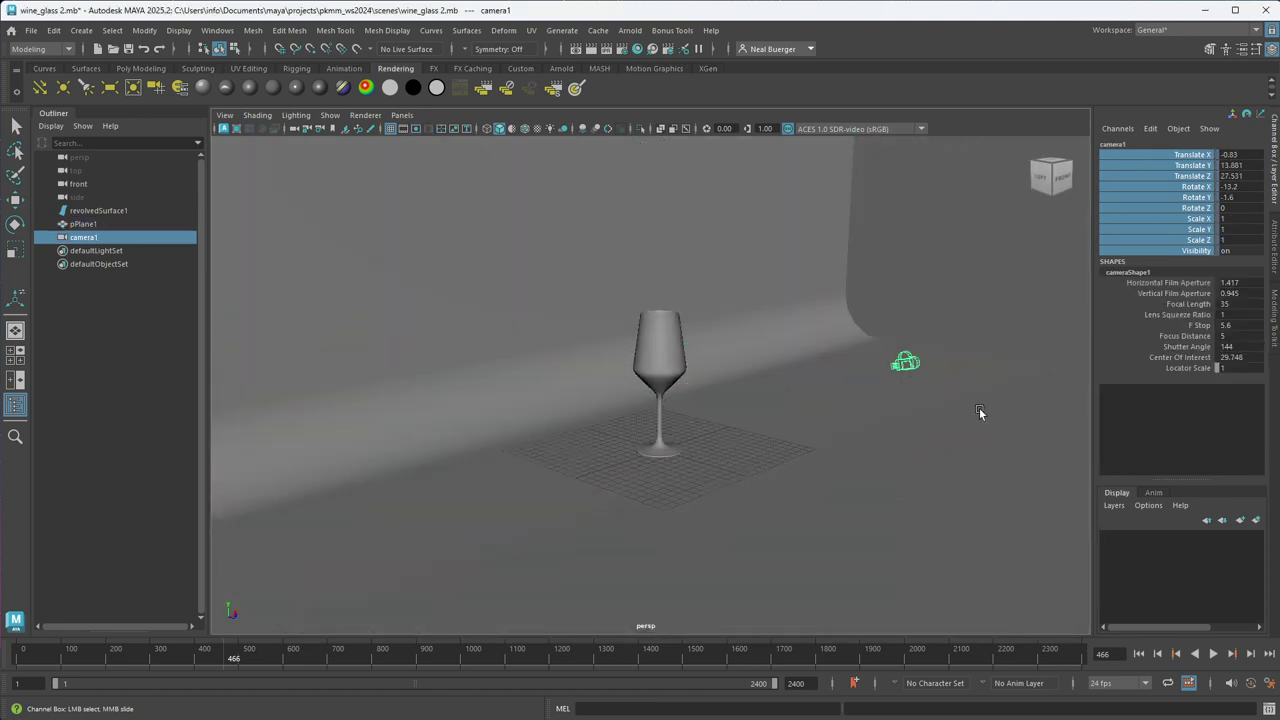
{"action": "key", "text": "w"}
{"action": "left_click", "coordinate": [900, 328]}
{"action": "left_click", "coordinate": [910, 360]}
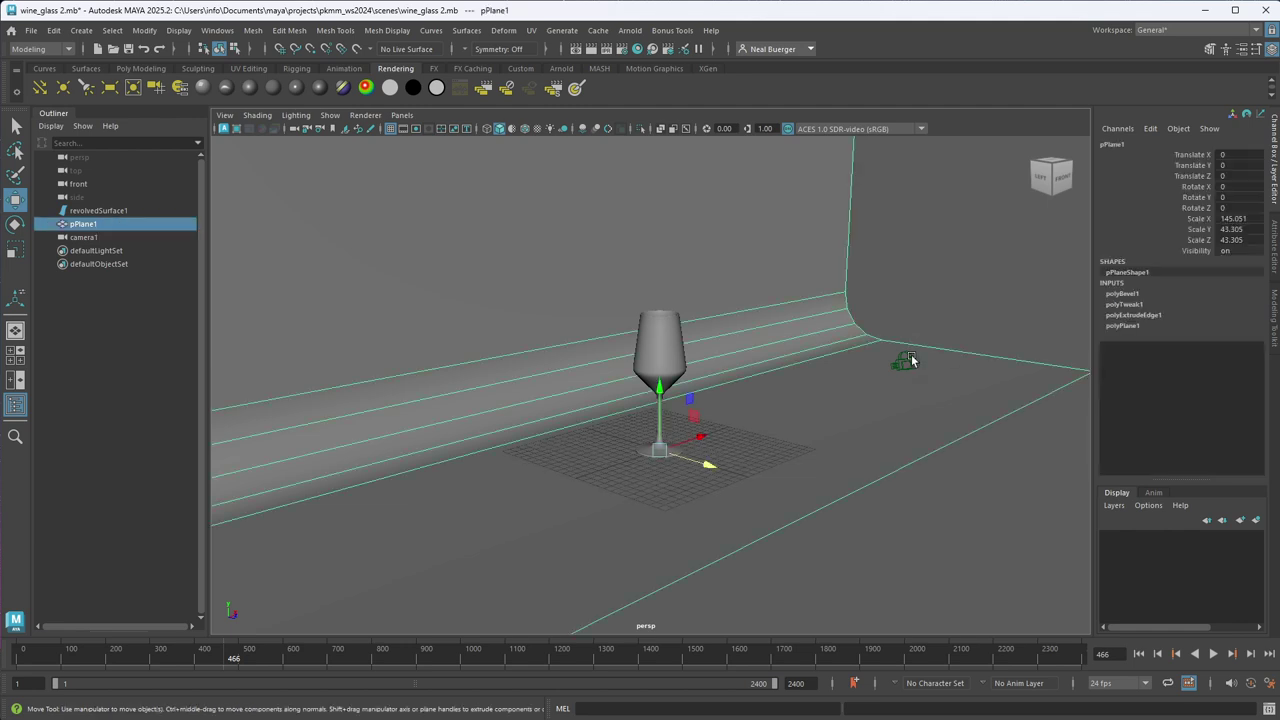
{"action": "left_click", "coordinate": [908, 361]}
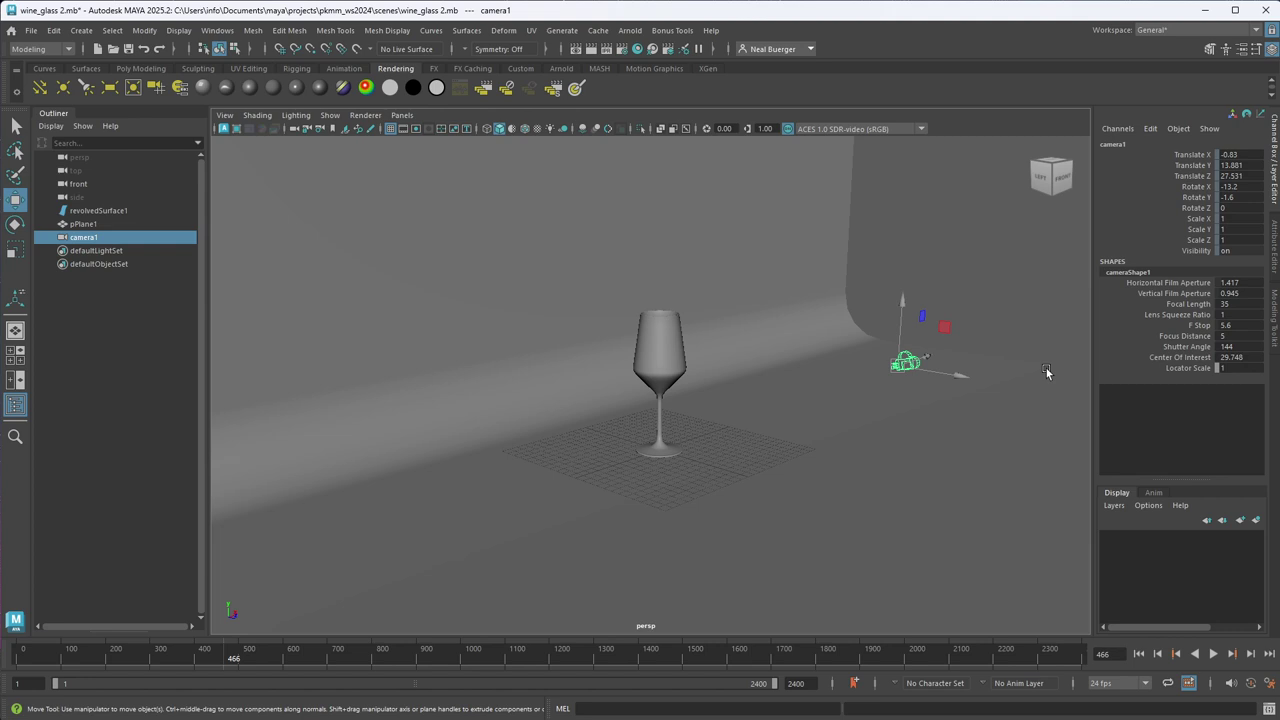
{"action": "left_click", "coordinate": [954, 443]}
{"action": "left_click", "coordinate": [906, 364]}
{"action": "left_click_drag", "start_coordinate": [898, 389], "coordinate": [825, 390], "text": "alt"}
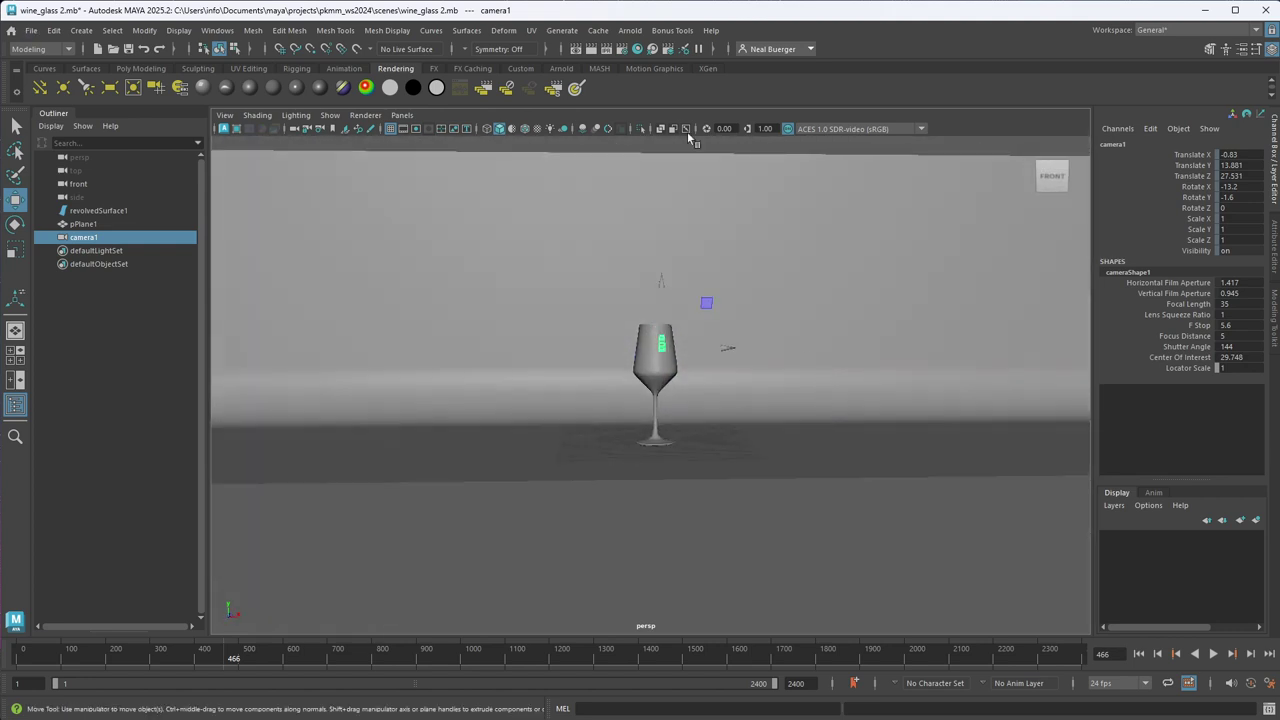
- Start an Arnold render, make the RenderView window narrower and place it beside the wine glass view
{"action": "left_click", "coordinate": [632, 31]}
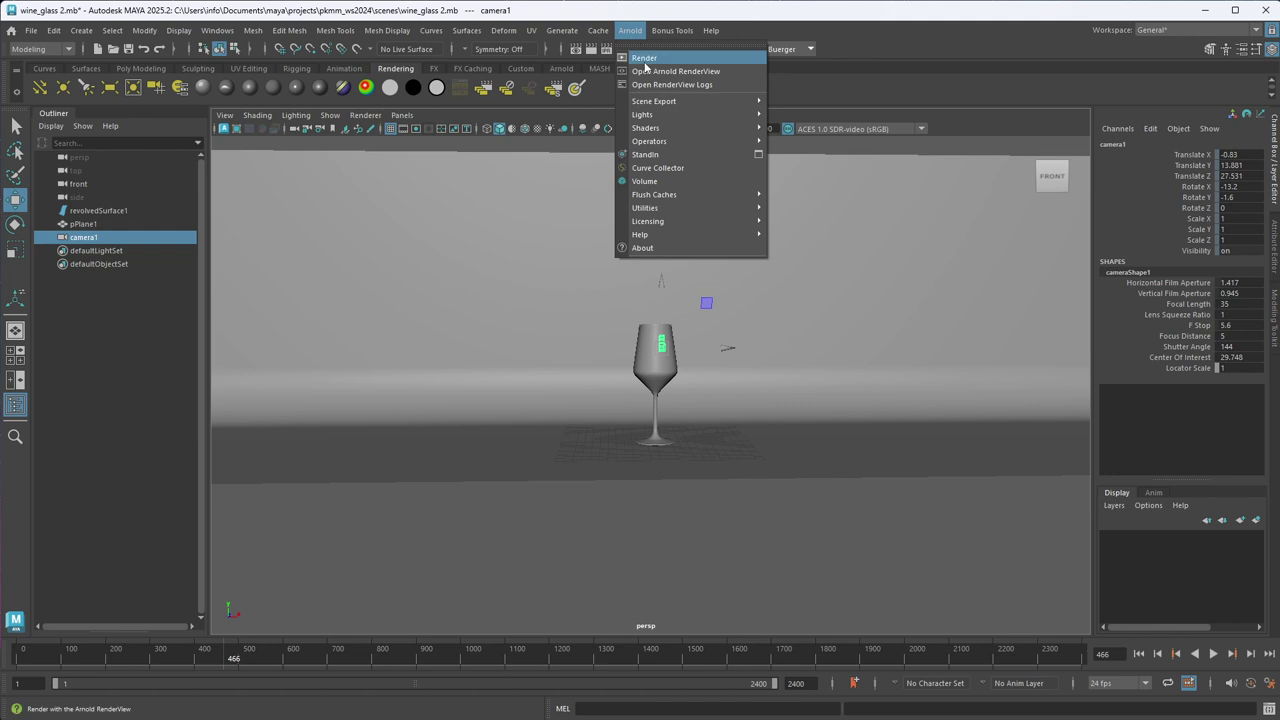
{"action": "left_click", "coordinate": [645, 58]}
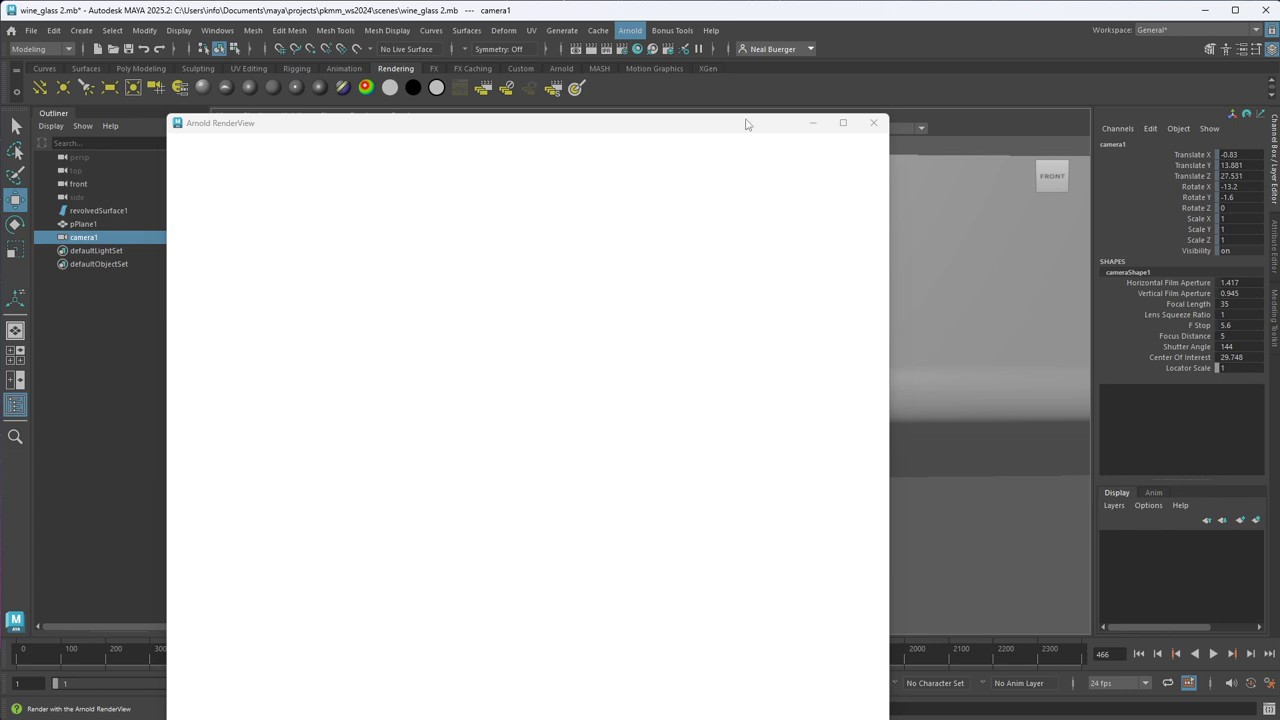
{"action": "left_click_drag", "start_coordinate": [745, 124], "coordinate": [643, 171]}
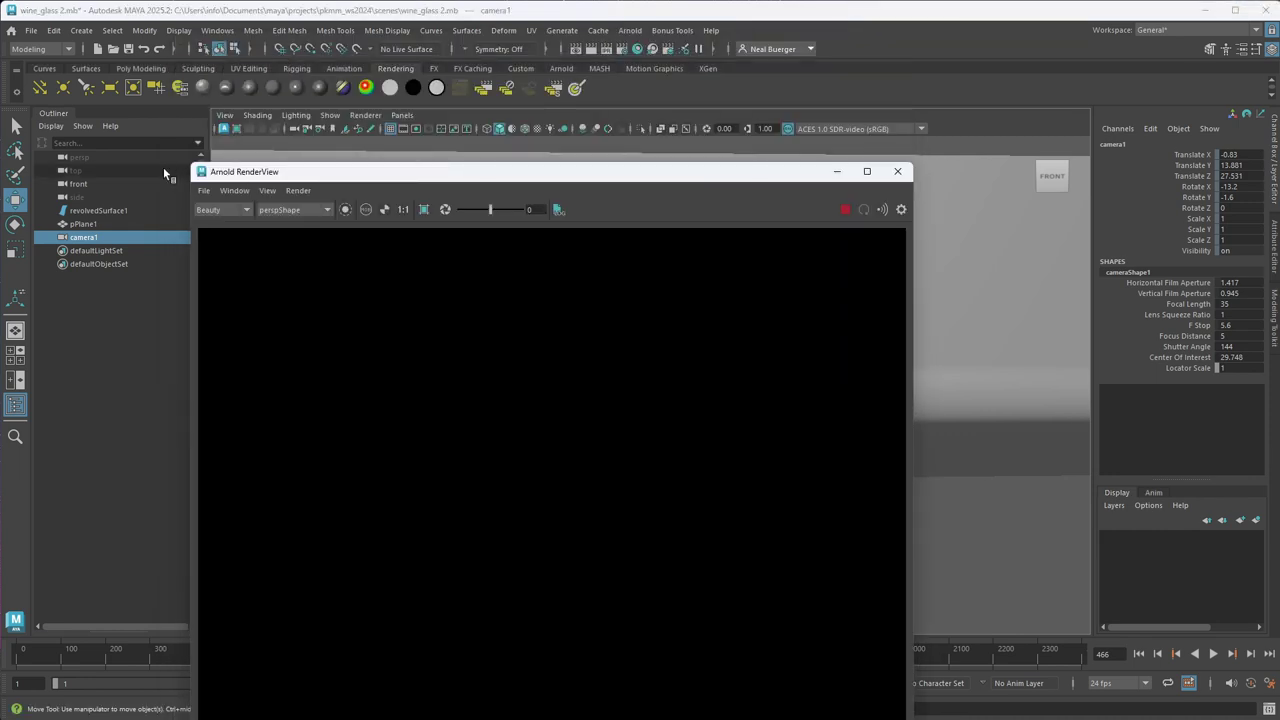
{"action": "left_click_drag", "start_coordinate": [190, 166], "coordinate": [451, 383]}
{"action": "left_click_drag", "start_coordinate": [540, 392], "coordinate": [326, 67]}
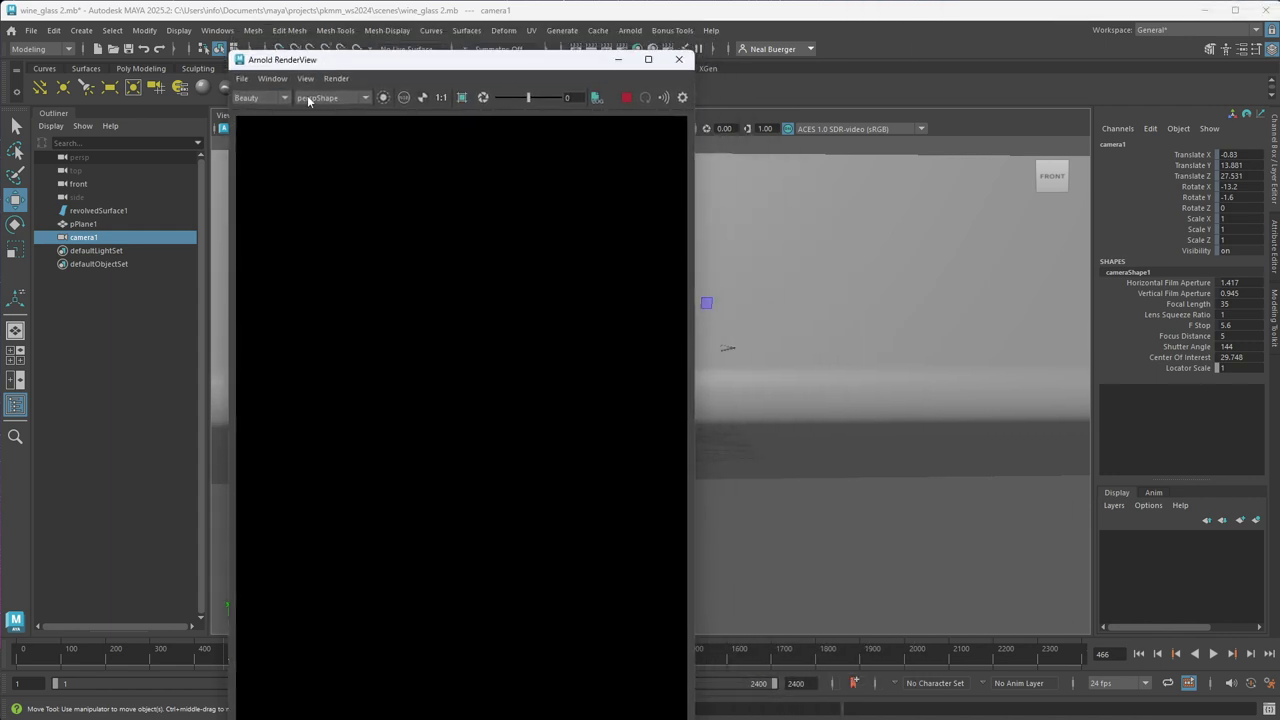
{"action": "left_click_drag", "start_coordinate": [232, 52], "coordinate": [325, 226]}
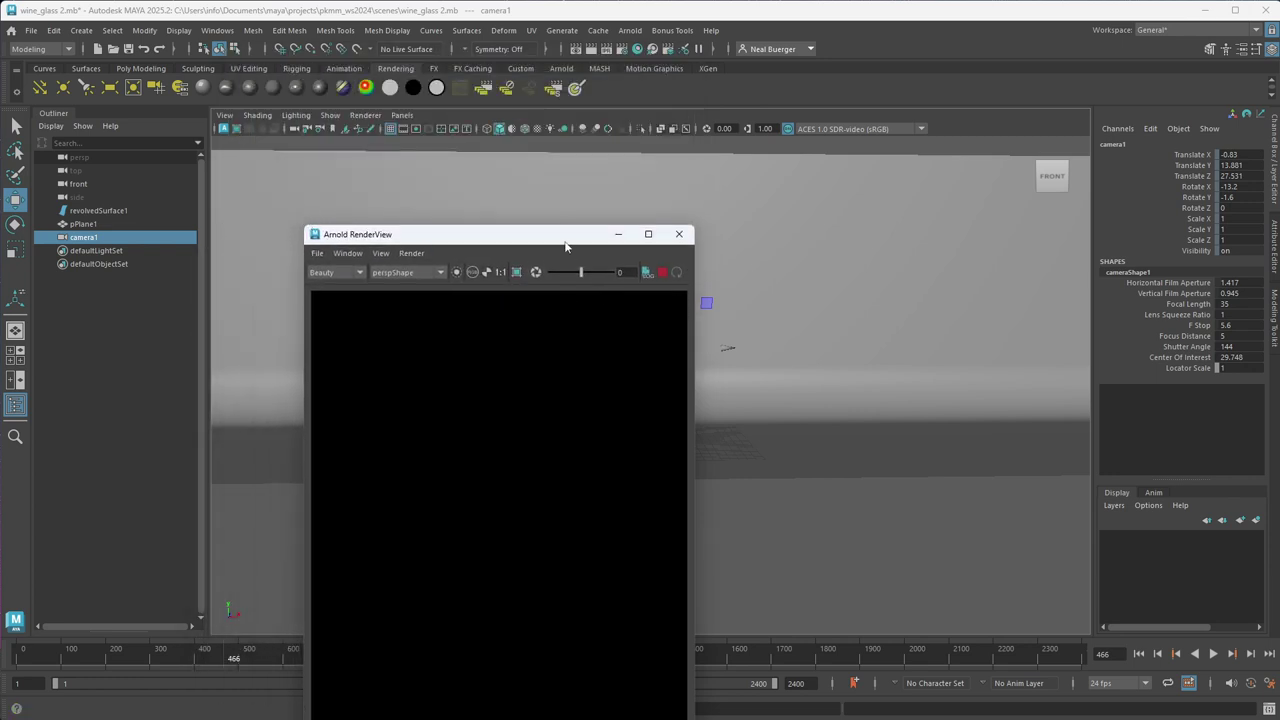
{"action": "left_click_drag", "start_coordinate": [566, 241], "coordinate": [411, 161]}
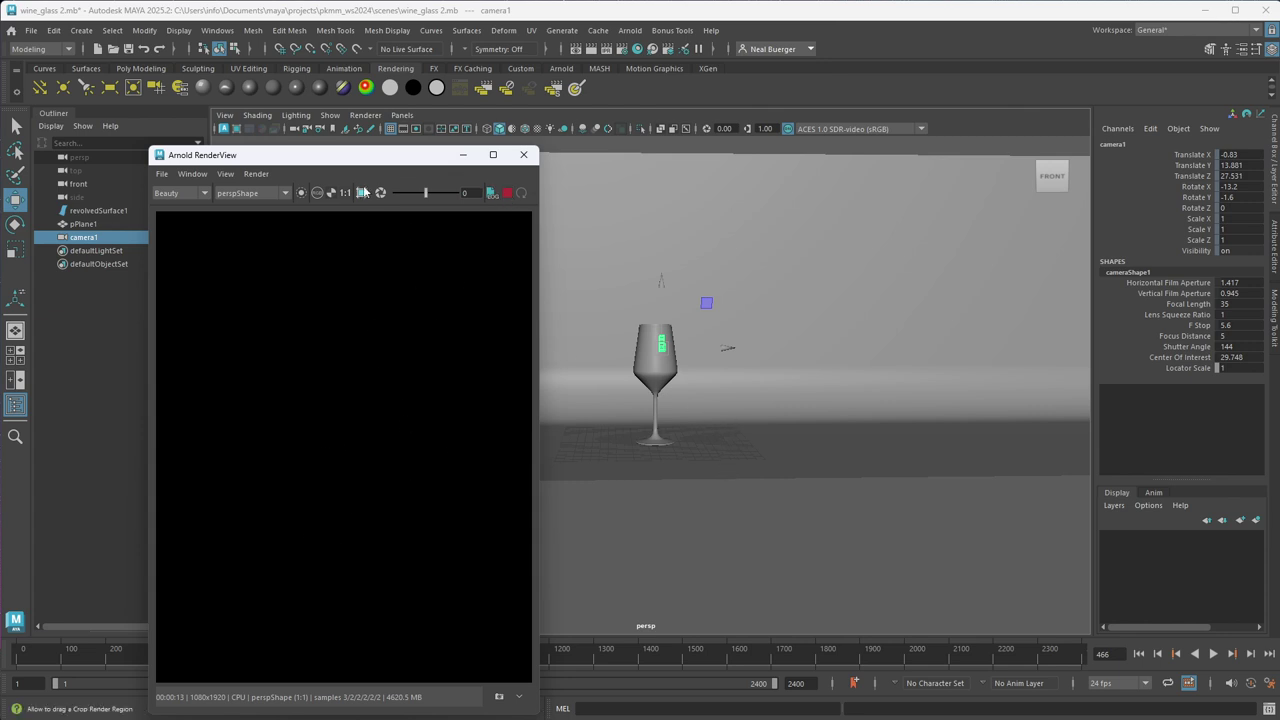
{"action": "left_click_drag", "start_coordinate": [350, 157], "coordinate": [1146, 151]}
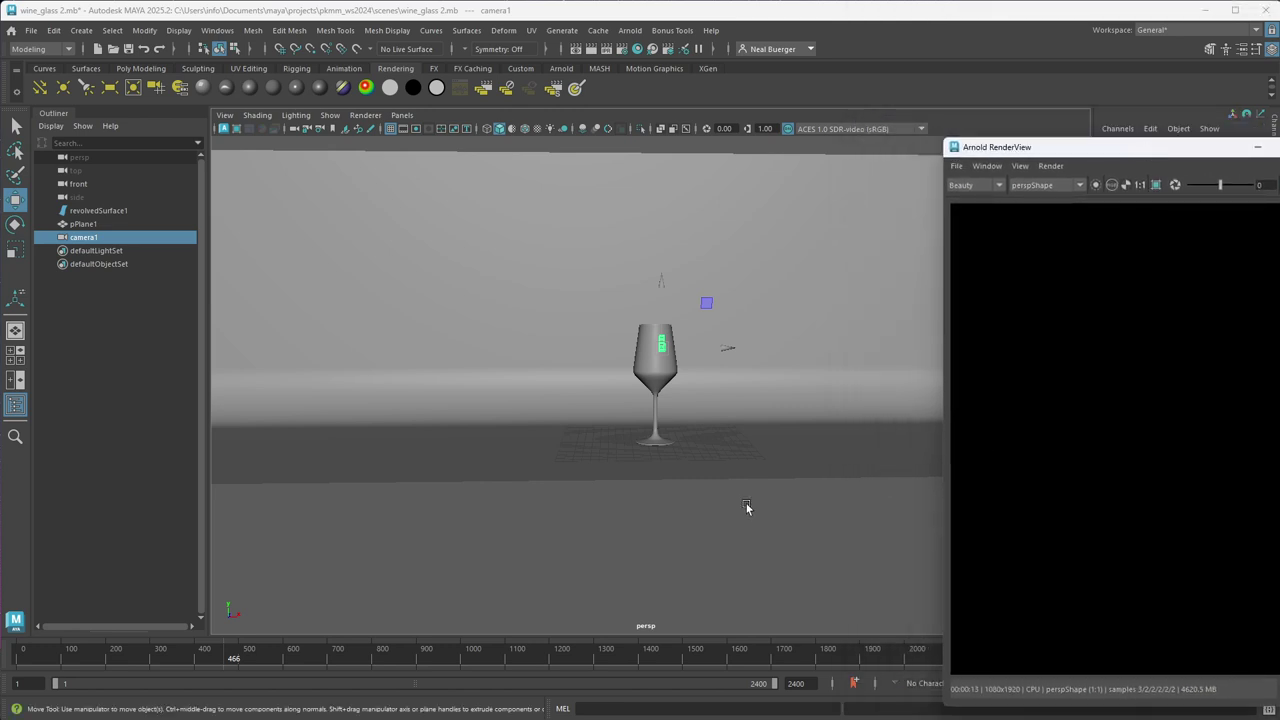
- Create an Arnold area light and scale it up uniformly to about 12.3
{"action": "left_click", "coordinate": [629, 31]}
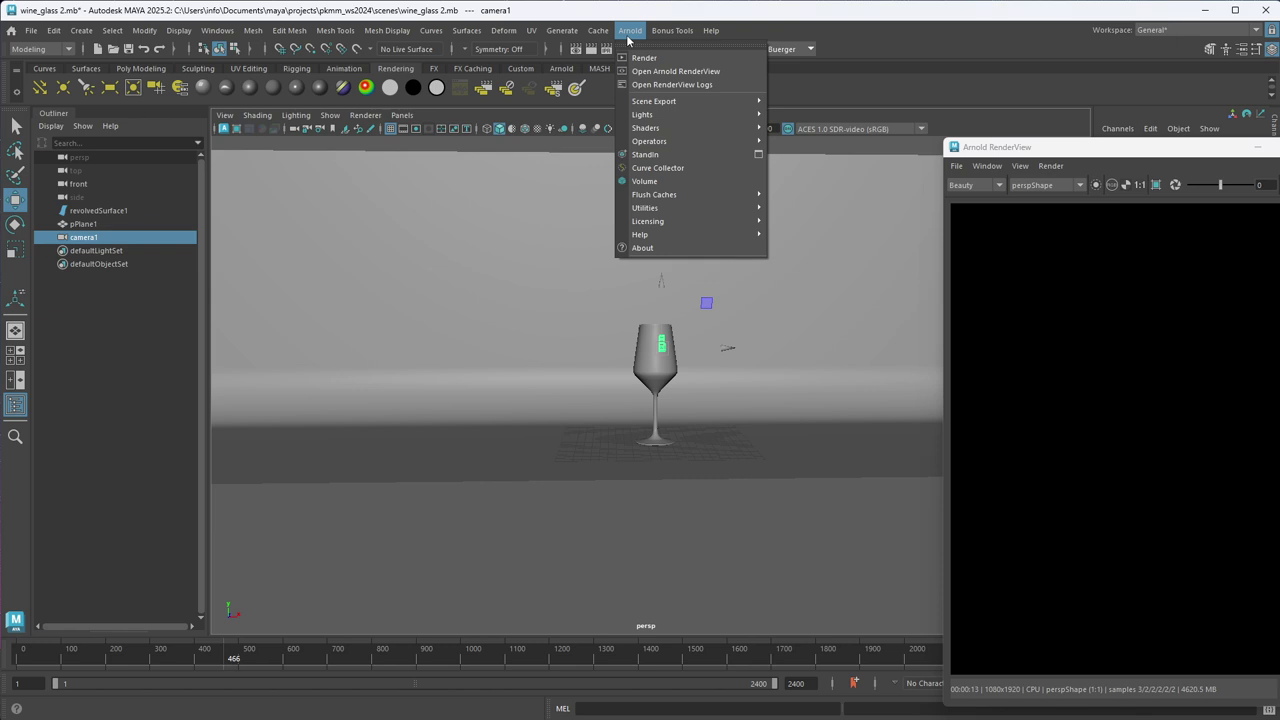
{"action": "mouse_move", "coordinate": [700, 114]}
{"action": "left_click", "coordinate": [800, 115]}
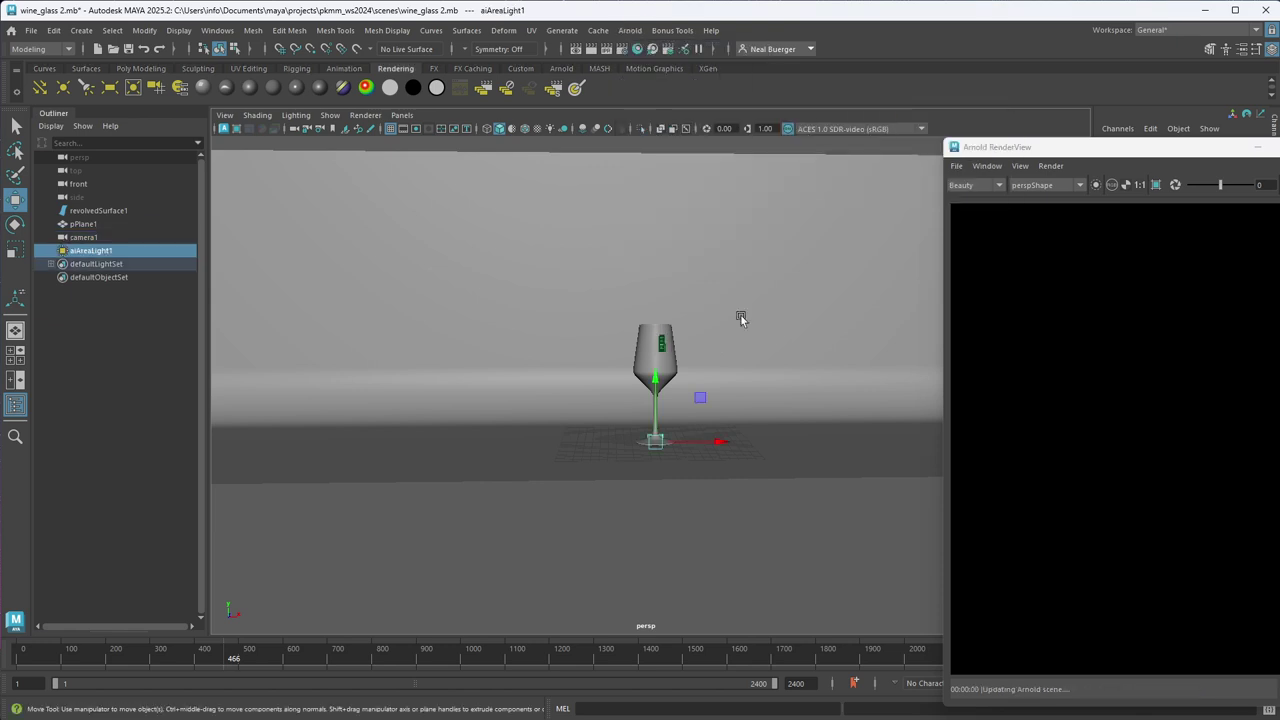
{"action": "key", "text": "e"}
{"action": "key", "text": "r"}
{"action": "left_click_drag", "start_coordinate": [657, 438], "coordinate": [814, 437]}
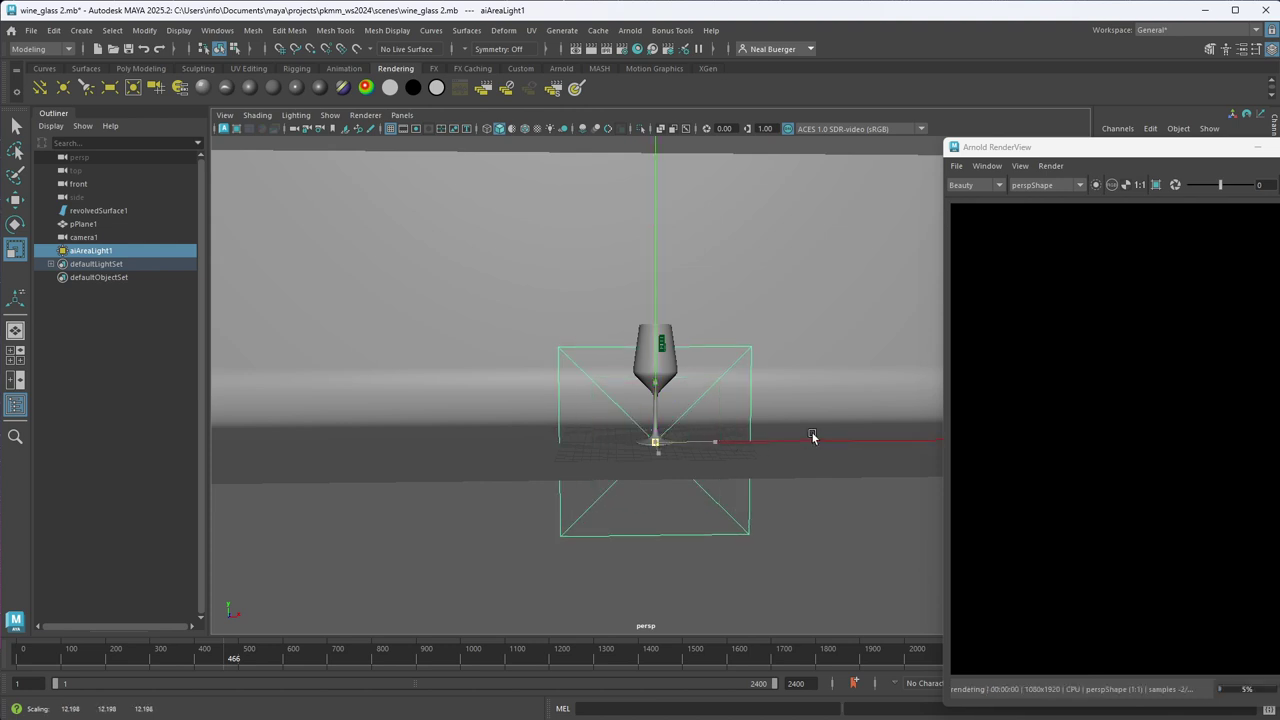
- Position the area light beside the glass at about X -8, Y 12.6, Z 8.7 and rotate it about -42.5° in Y
{"action": "key", "text": "w"}
{"action": "left_click_drag", "start_coordinate": [652, 382], "coordinate": [652, 278]}
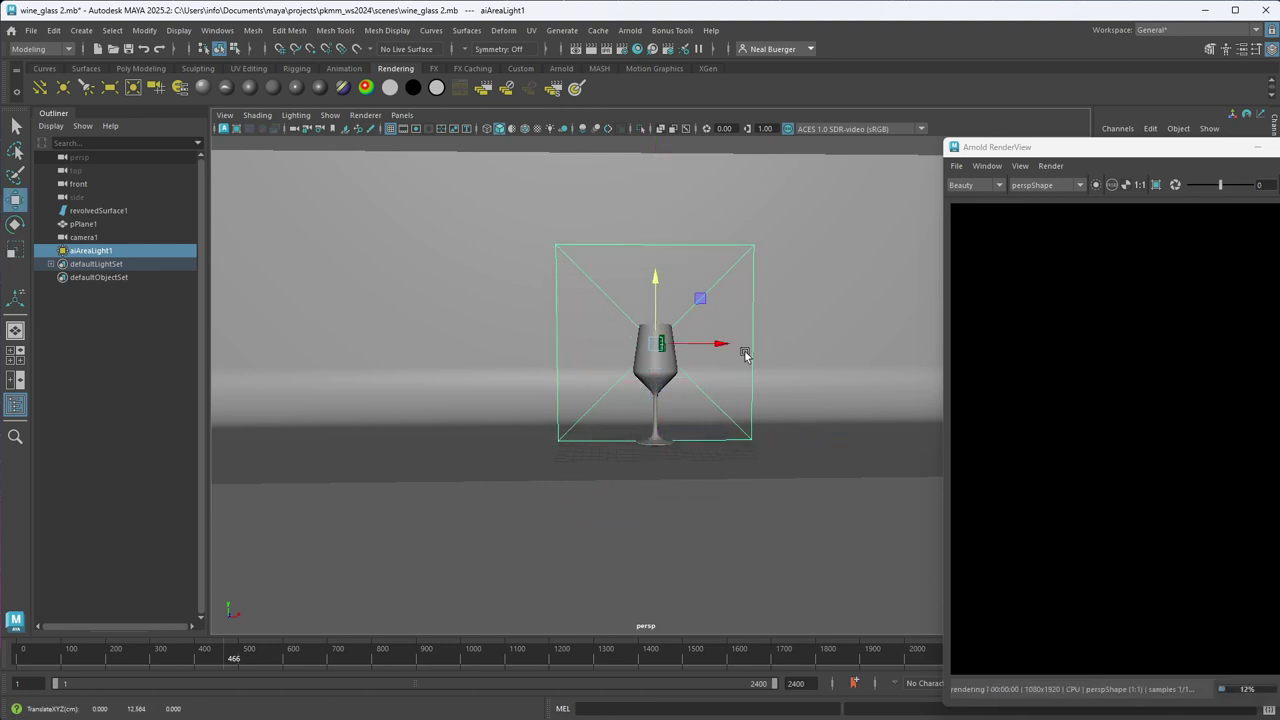
{"action": "left_click_drag", "start_coordinate": [720, 346], "coordinate": [659, 350]}
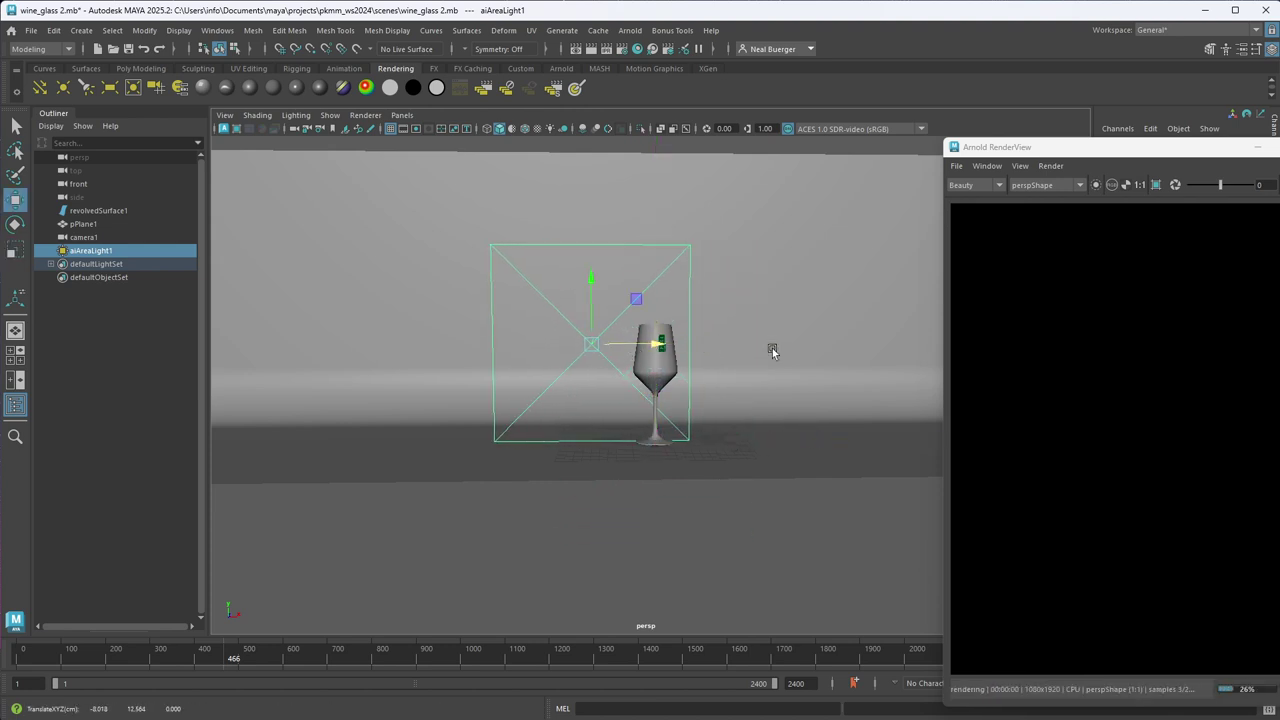
{"action": "left_click_drag", "start_coordinate": [771, 351], "coordinate": [765, 386], "text": "alt"}
{"action": "key", "text": "e"}
{"action": "left_click_drag", "start_coordinate": [615, 402], "coordinate": [570, 440]}
{"action": "key", "text": "w"}
{"action": "left_click_drag", "start_coordinate": [691, 427], "coordinate": [722, 420], "text": "alt"}
- Move the RenderView window clear of the light's attributes and set aiAreaLight1's exposure to 12
{"action": "left_click_drag", "start_coordinate": [1147, 165], "coordinate": [349, 188]}
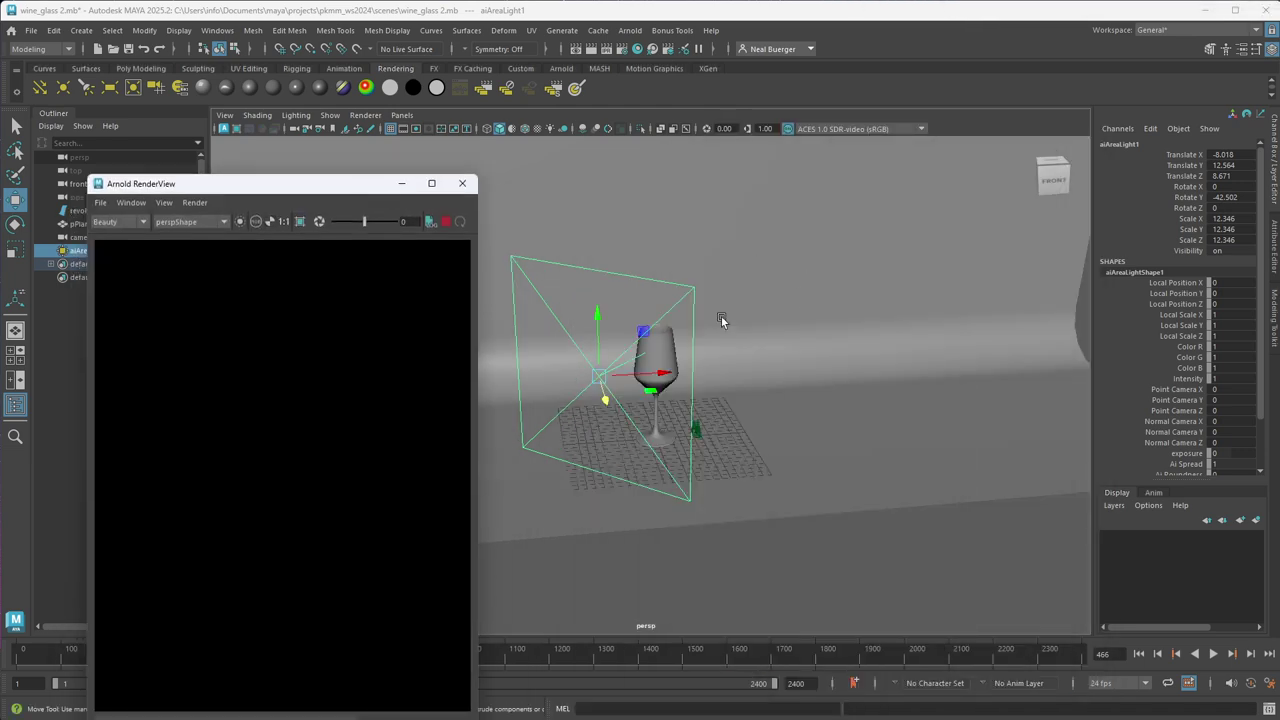
{"action": "left_click", "coordinate": [1275, 255]}
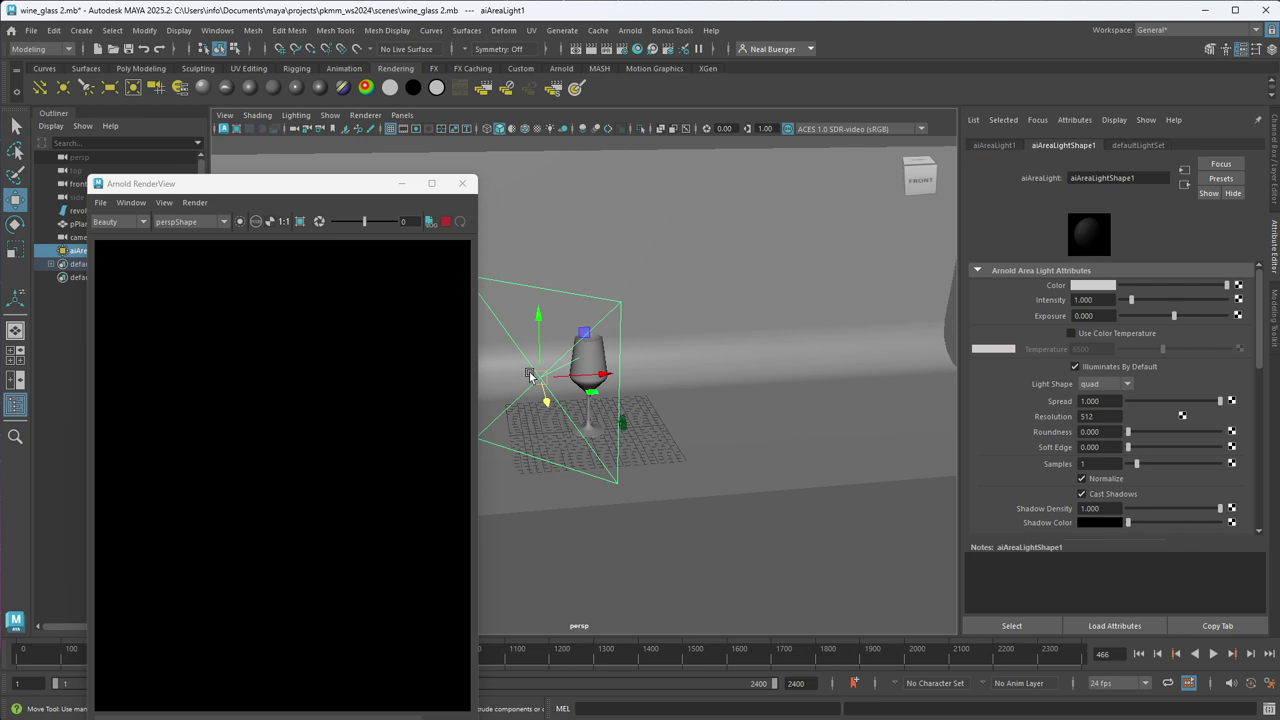
{"action": "left_click_drag", "start_coordinate": [1175, 316], "coordinate": [1274, 324]}
{"action": "left_click", "coordinate": [1088, 315]}
{"action": "type", "text": "12"}
{"action": "key", "text": "Return"}
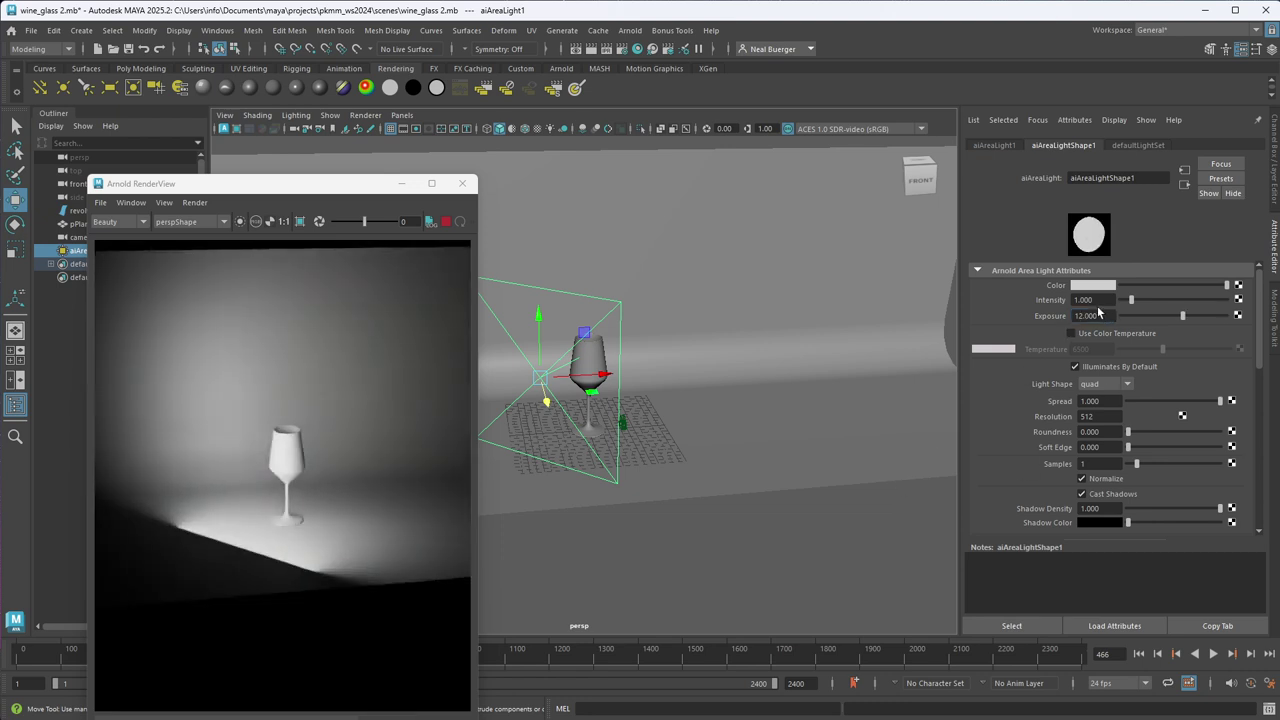
- Fine-tune aiAreaLight1's exposure against the live render to about 10.8
{"action": "left_click", "coordinate": [1098, 316]}
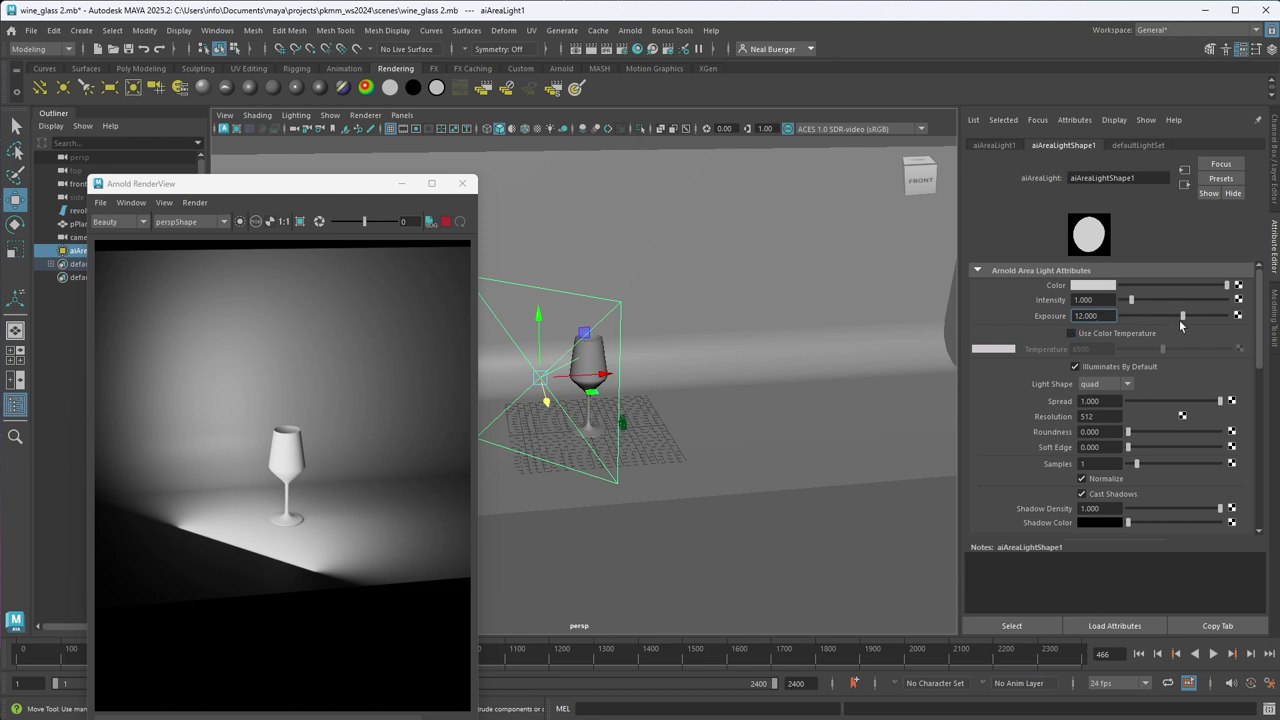
{"action": "left_click_drag", "start_coordinate": [1181, 318], "coordinate": [1177, 314]}
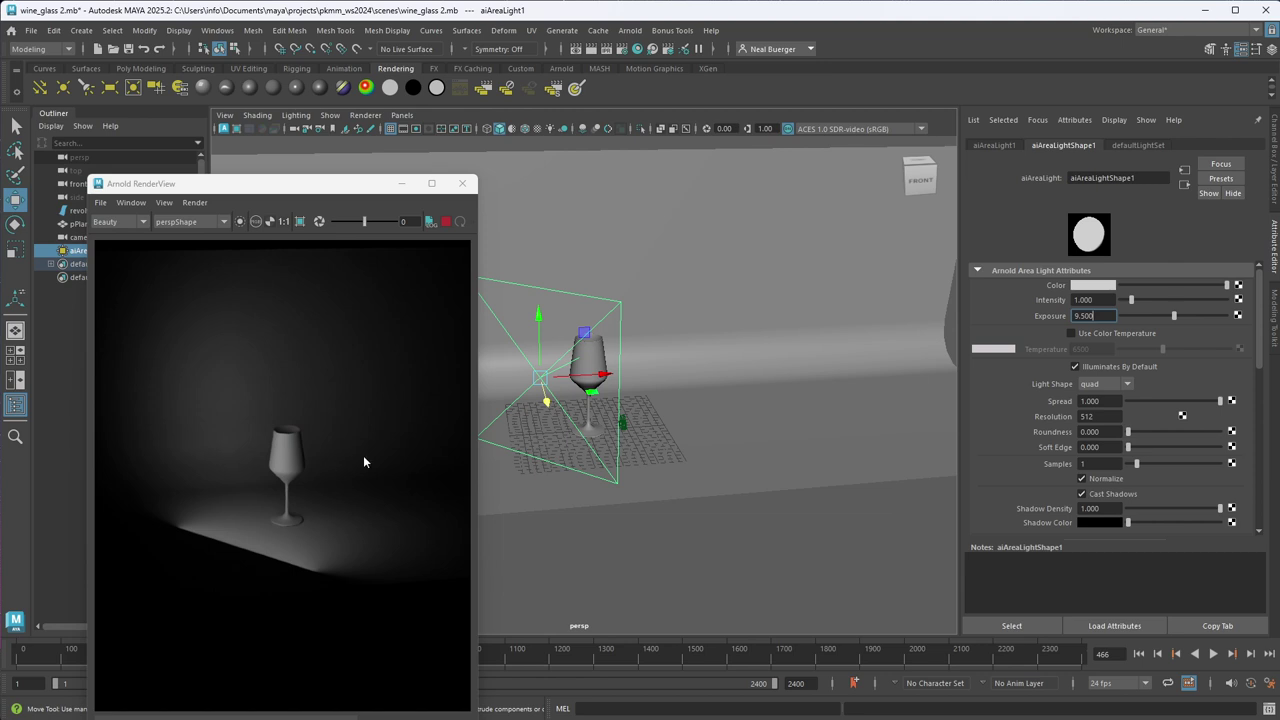
{"action": "left_click_drag", "start_coordinate": [1174, 317], "coordinate": [1177, 320]}
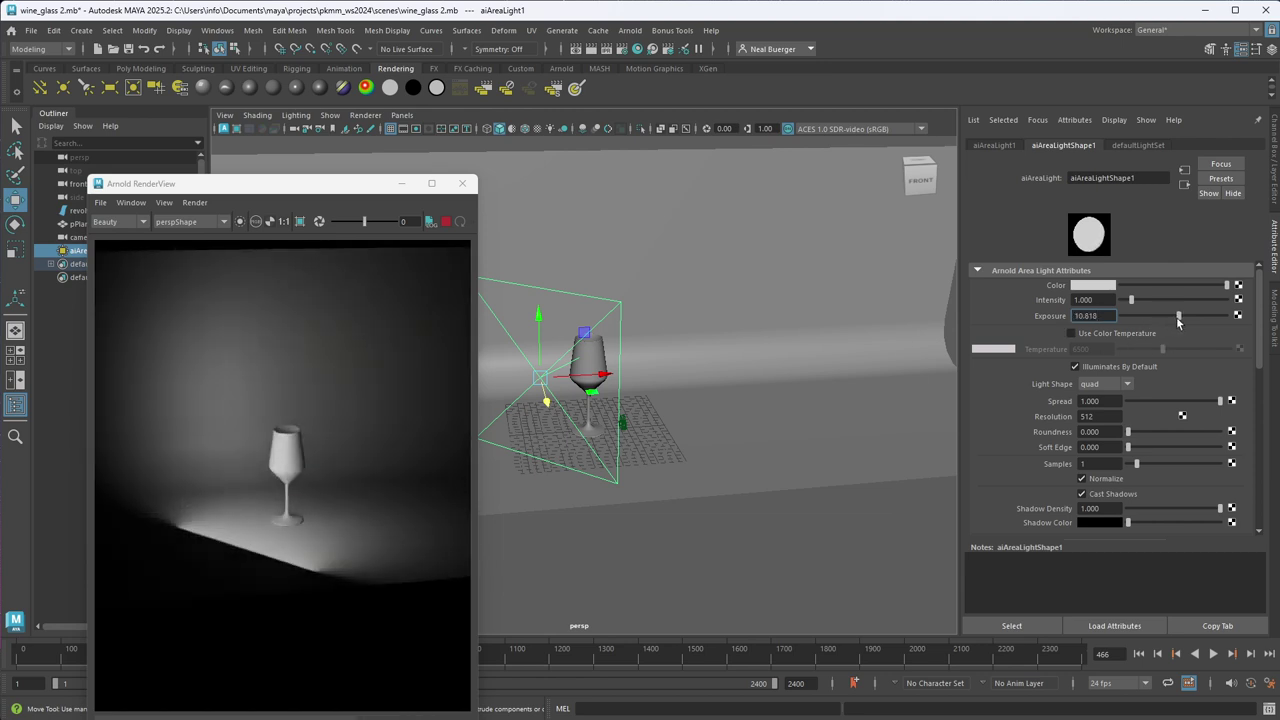
- Duplicate the area light, move the copy to the opposite side of the glass and rotate it to about 45.8° in Y
{"action": "left_click_drag", "start_coordinate": [274, 189], "coordinate": [1084, 183]}
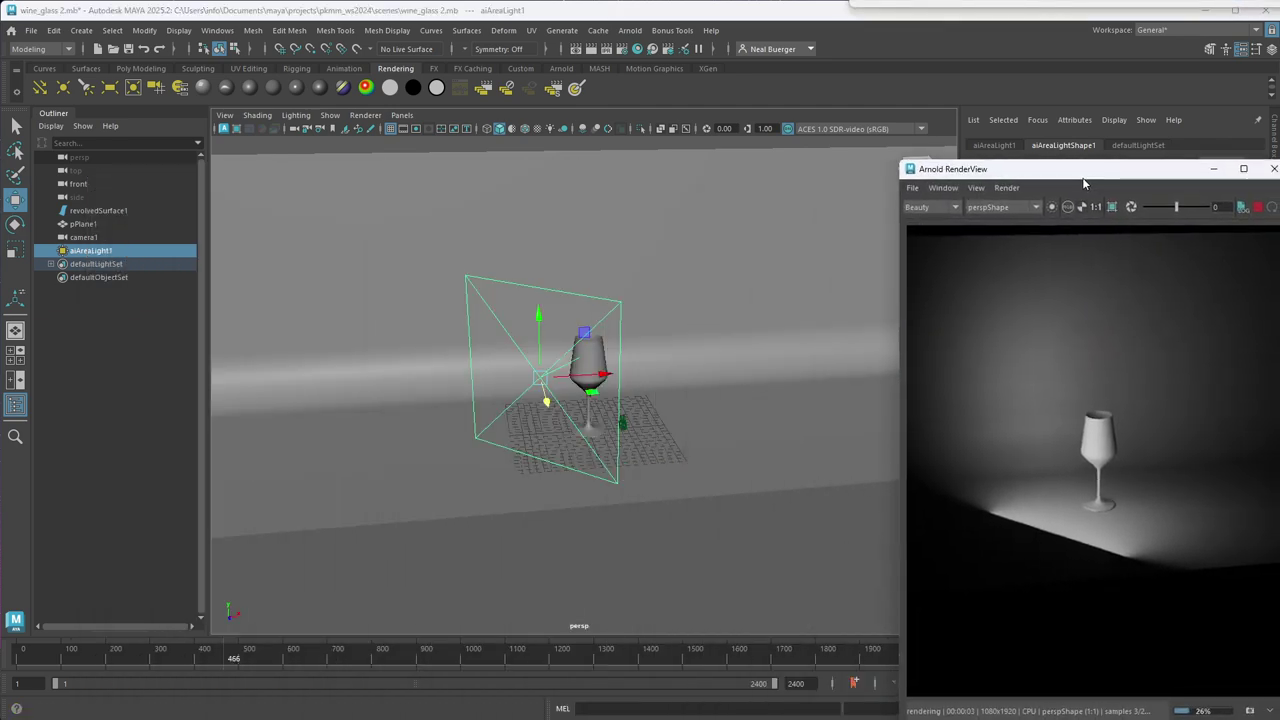
{"action": "key", "text": "ctrl+d"}
{"action": "key", "text": "e"}
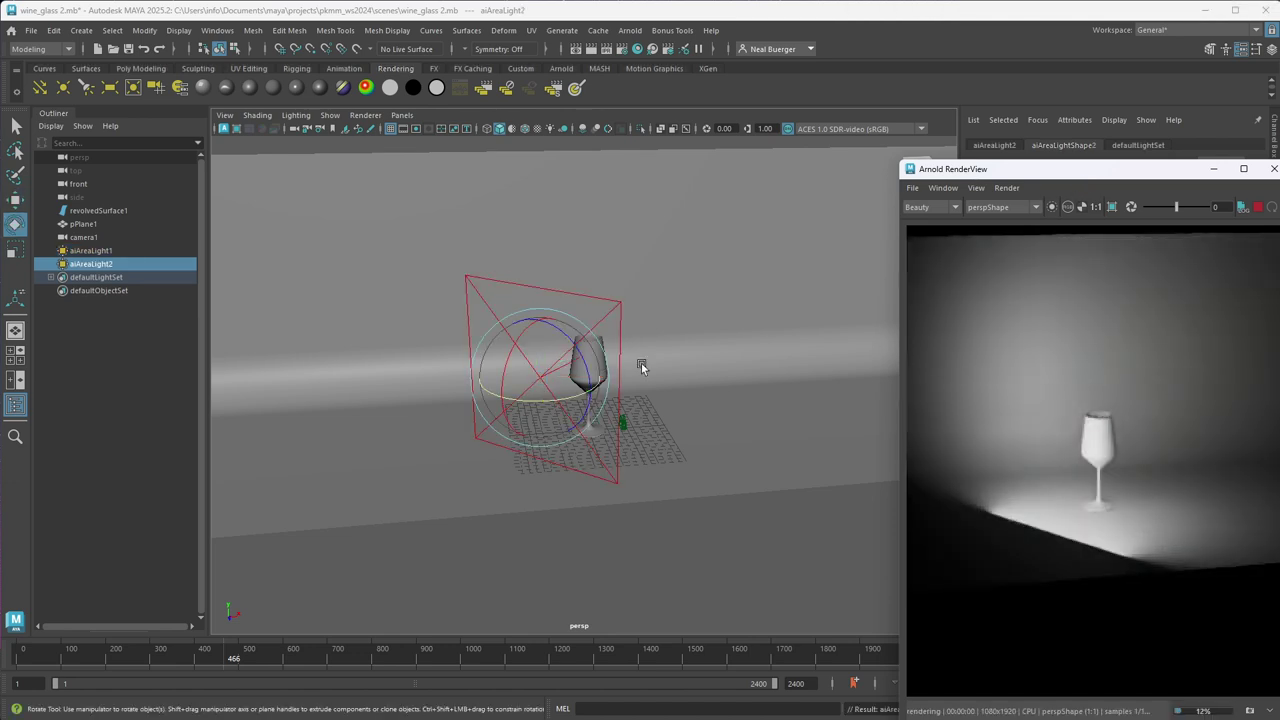
{"action": "key", "text": "w"}
{"action": "left_click_drag", "start_coordinate": [600, 376], "coordinate": [757, 374]}
{"action": "key", "text": "e"}
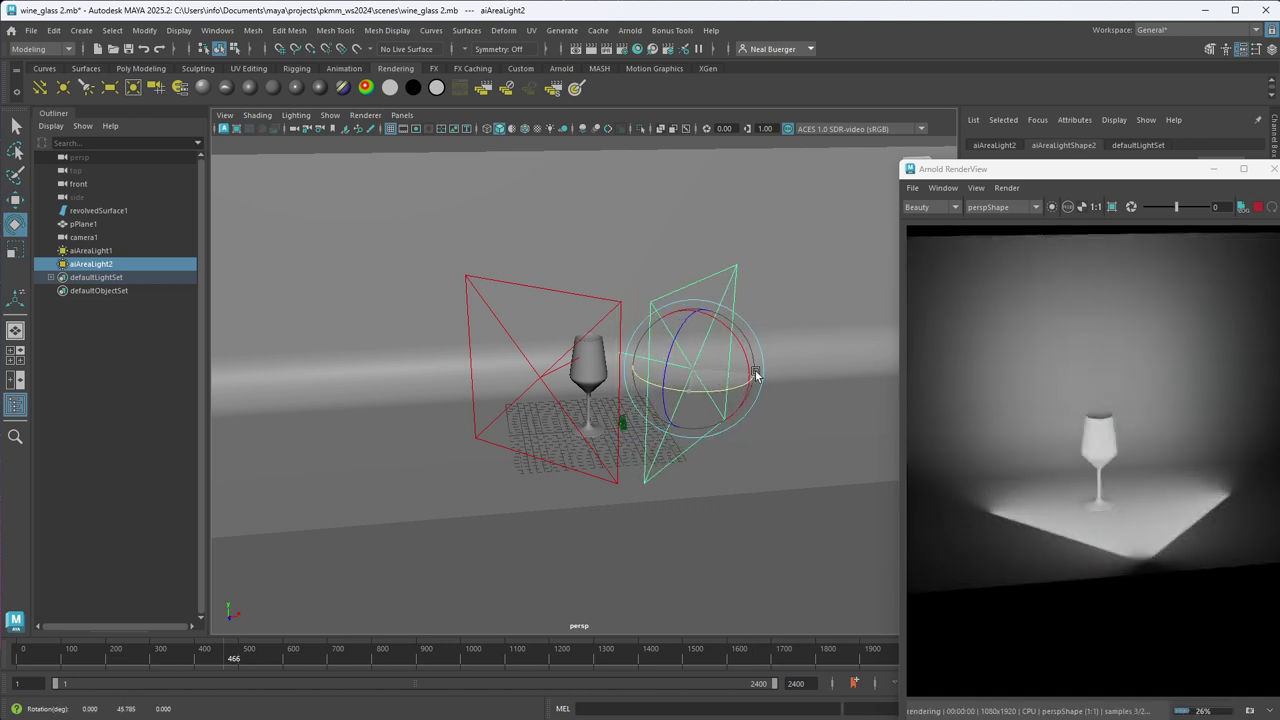
- Switch the Arnold RenderView to cameraShape1 and fit the wine glass render in the window
{"action": "left_click_drag", "start_coordinate": [1139, 176], "coordinate": [1029, 157]}
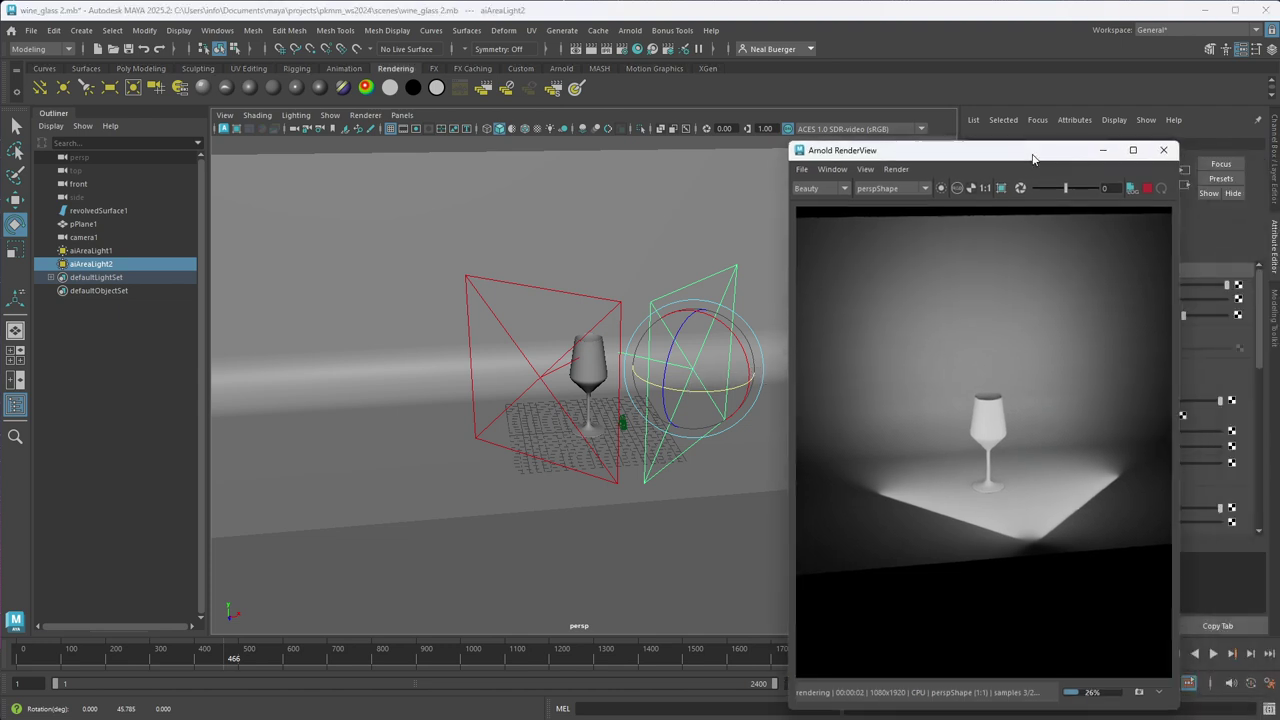
{"action": "left_click", "coordinate": [892, 189]}
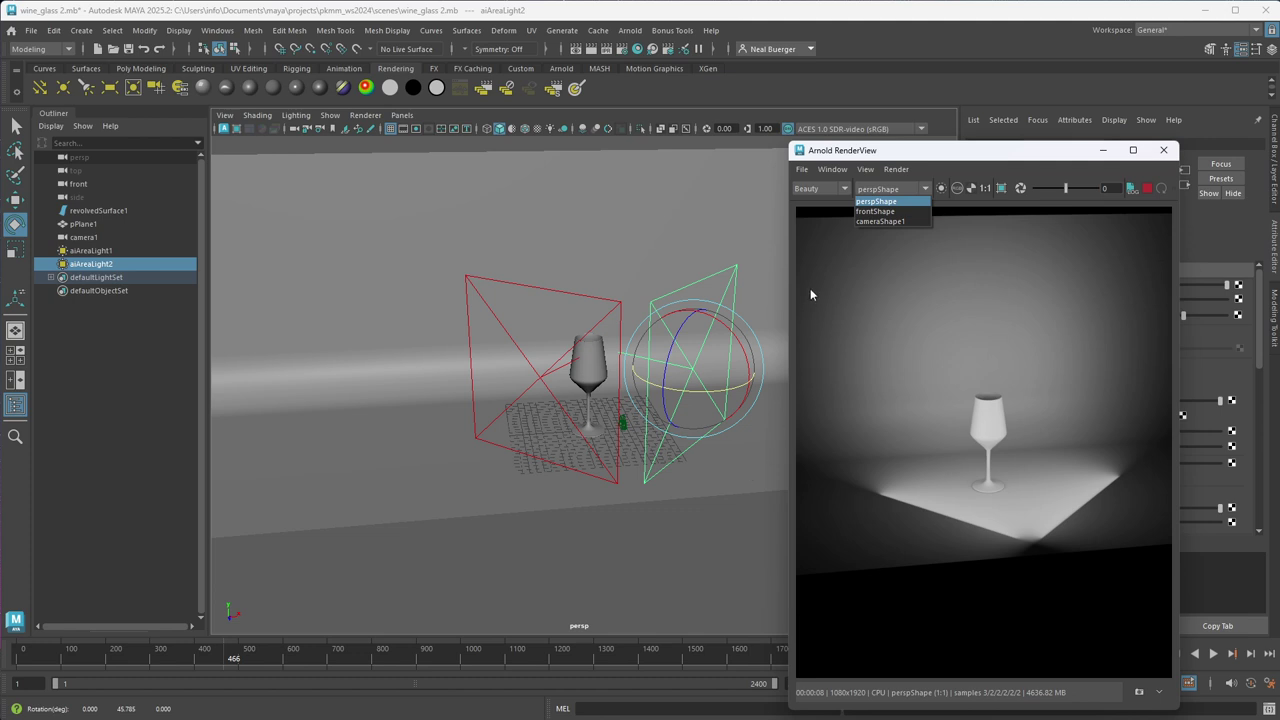
{"action": "left_click", "coordinate": [871, 222]}
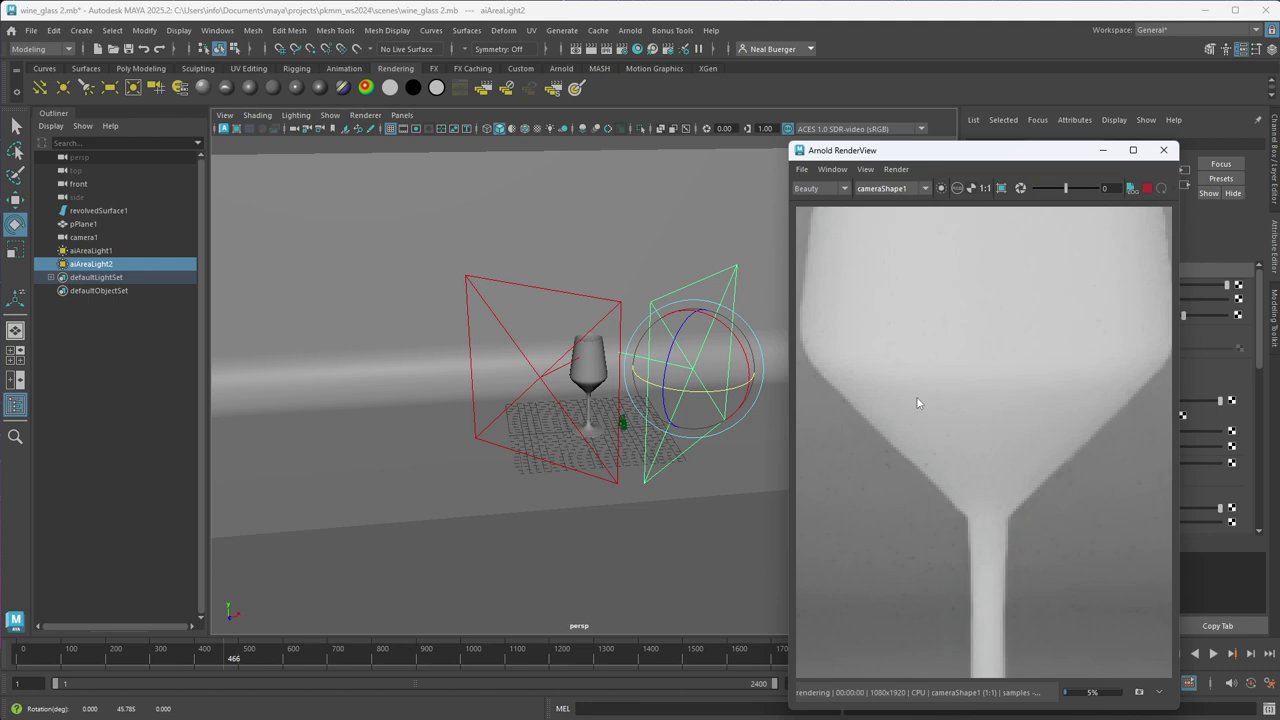
{"action": "scroll", "coordinate": [1004, 492], "scroll_direction": "down", "scroll_amount": 5}
{"action": "scroll", "coordinate": [1004, 492], "scroll_direction": "up", "scroll_amount": 2}
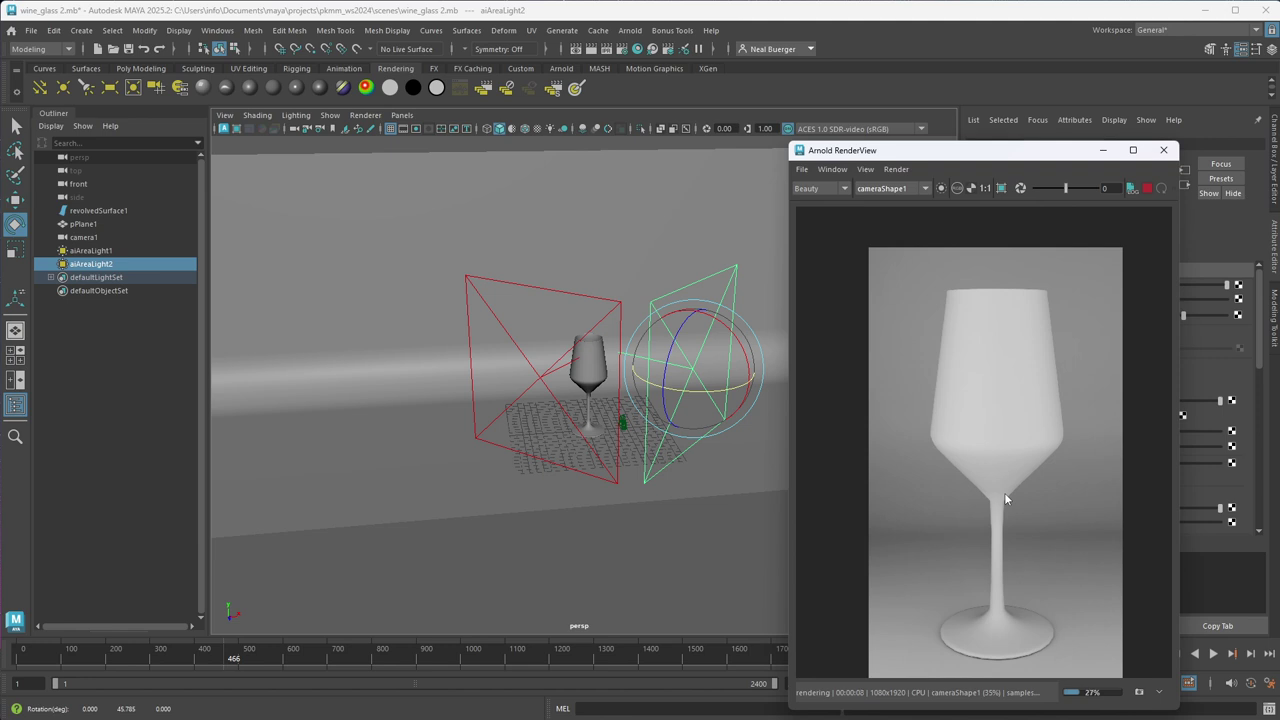
- Assign a new Standard Surface material to the wine glass and apply the Glass preset to it
{"action": "left_click_drag", "start_coordinate": [975, 152], "coordinate": [220, 104]}
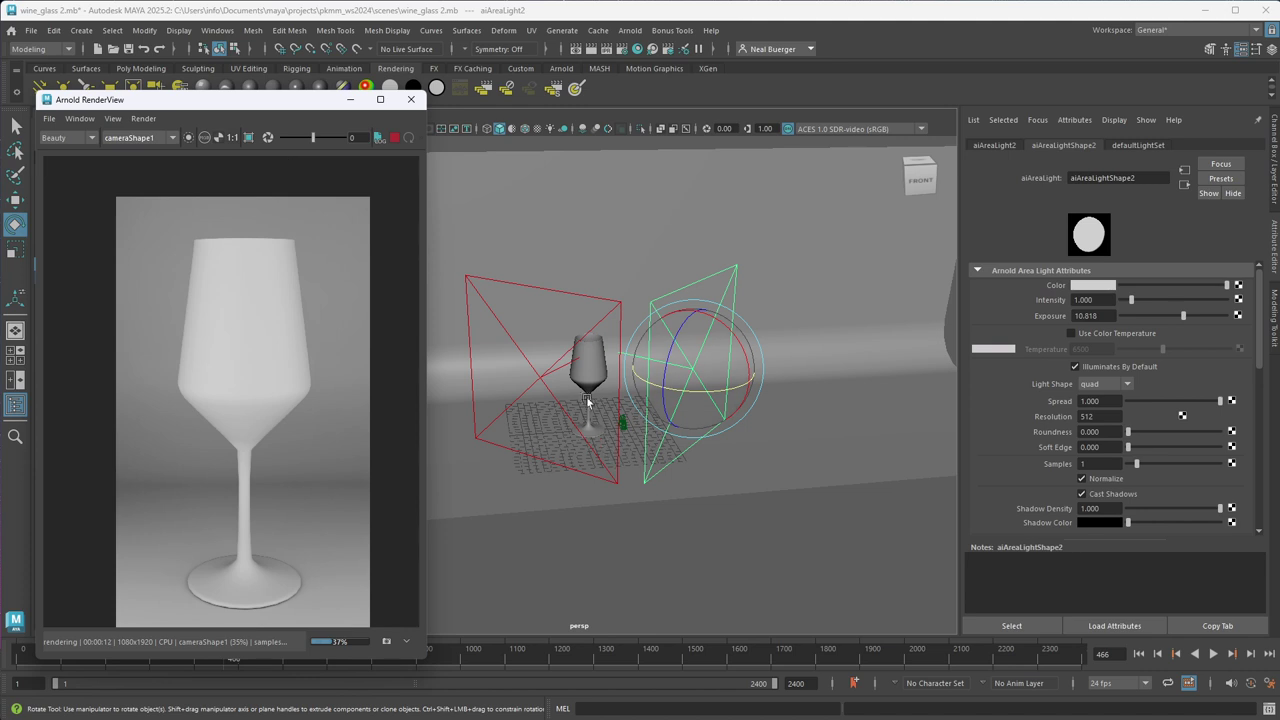
{"action": "left_click", "coordinate": [590, 355]}
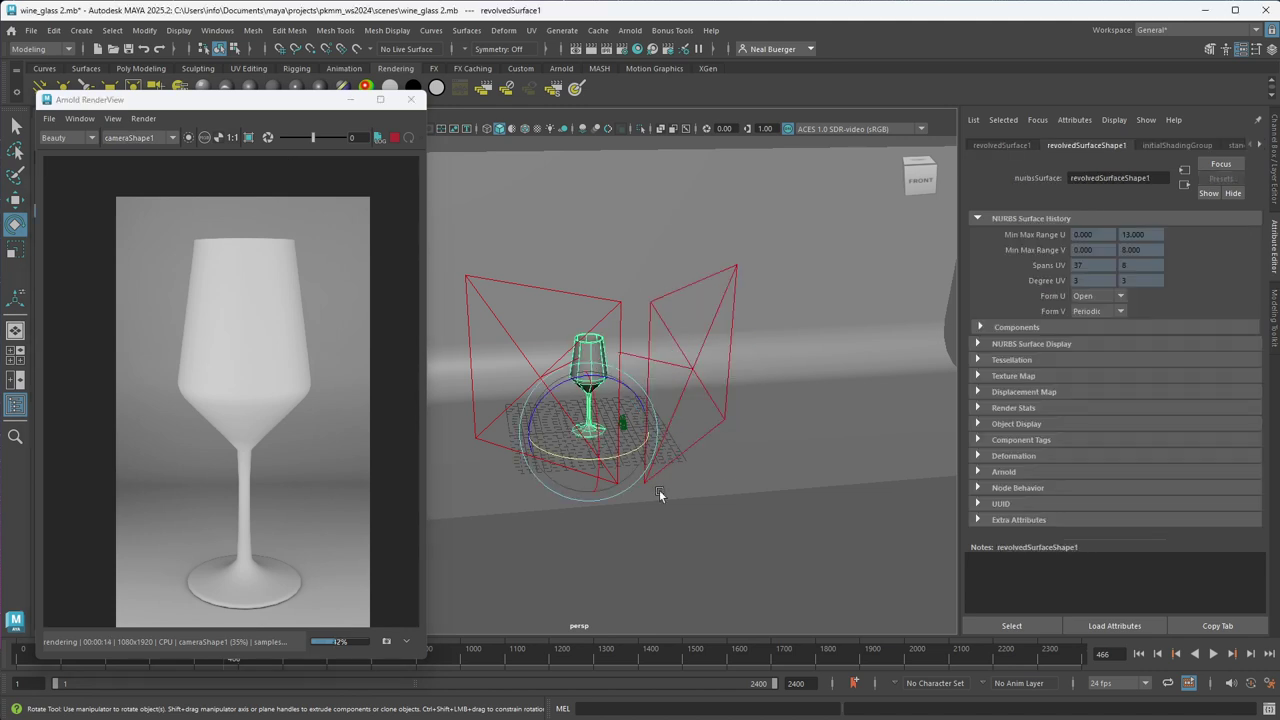
{"action": "right_click", "coordinate": [590, 347]}
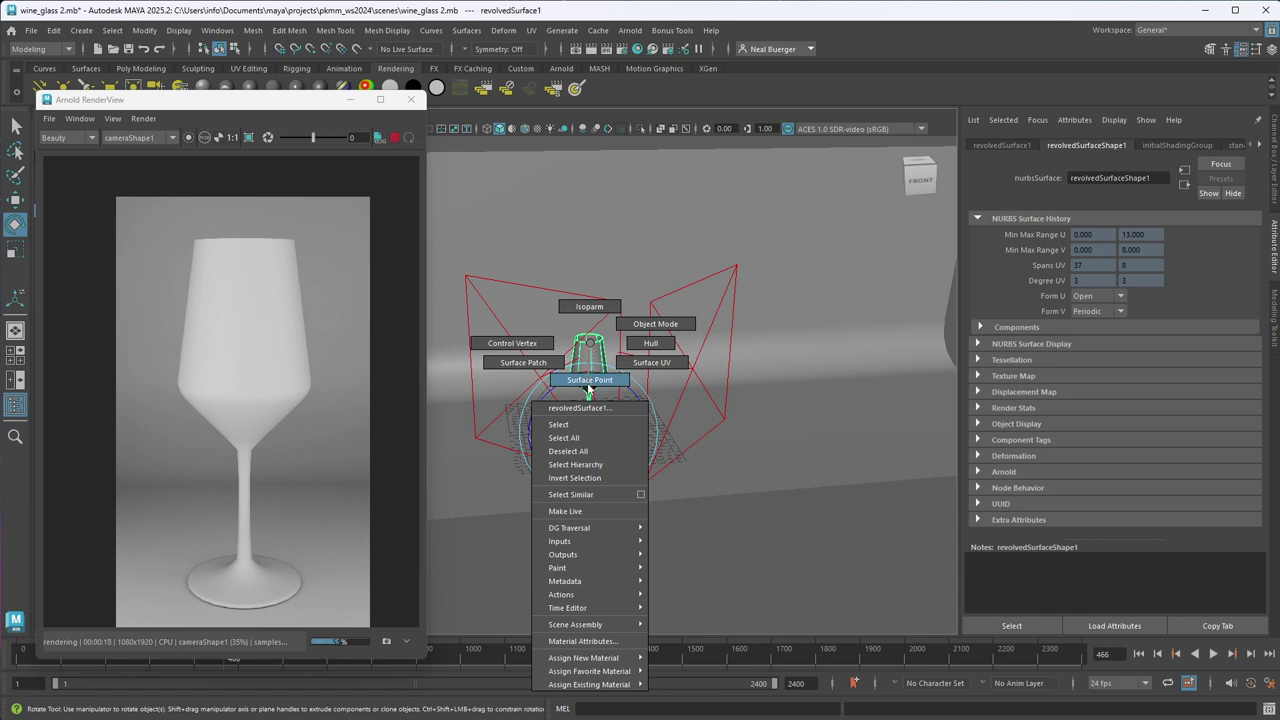
{"action": "mouse_move", "coordinate": [547, 671]}
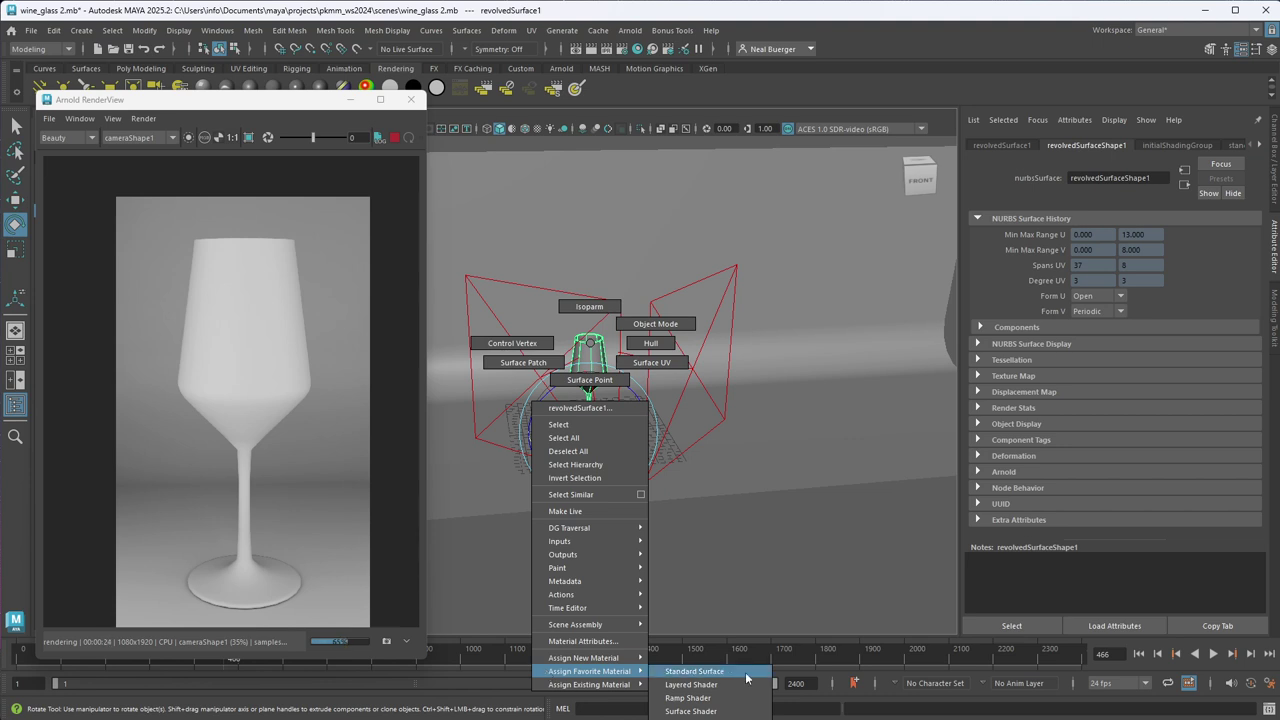
{"action": "mouse_move", "coordinate": [600, 658]}
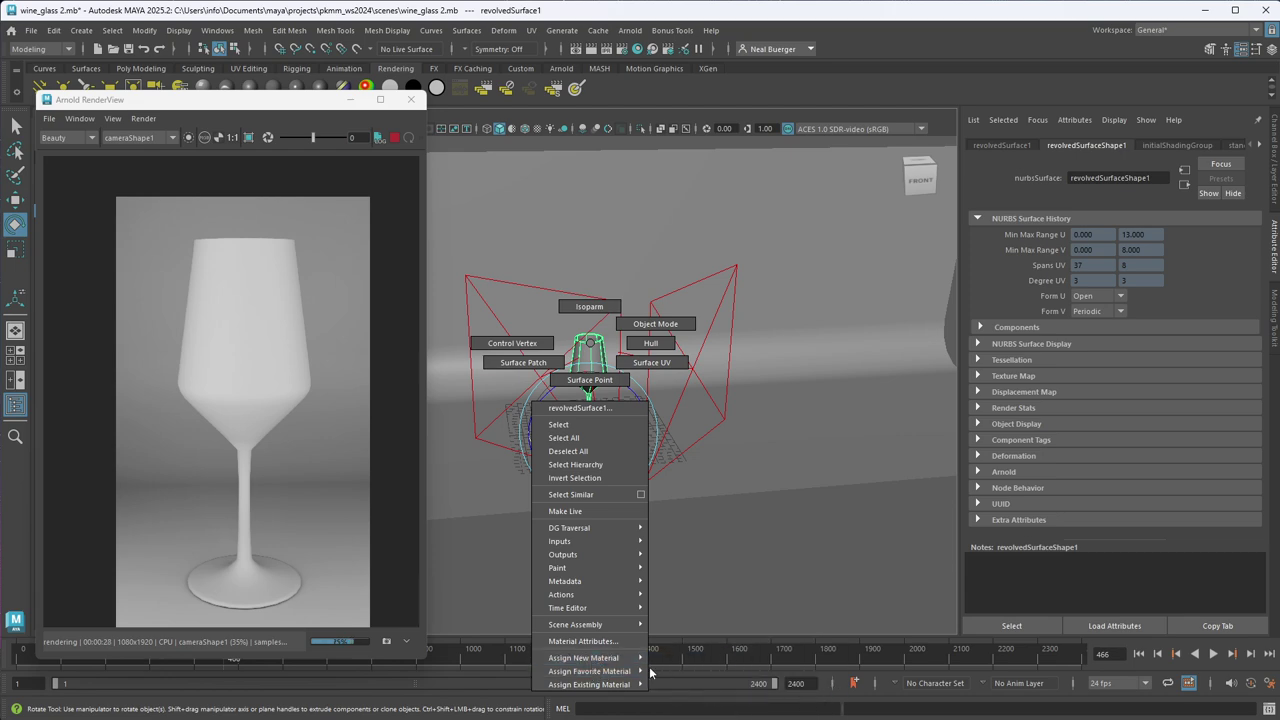
{"action": "mouse_move", "coordinate": [680, 684]}
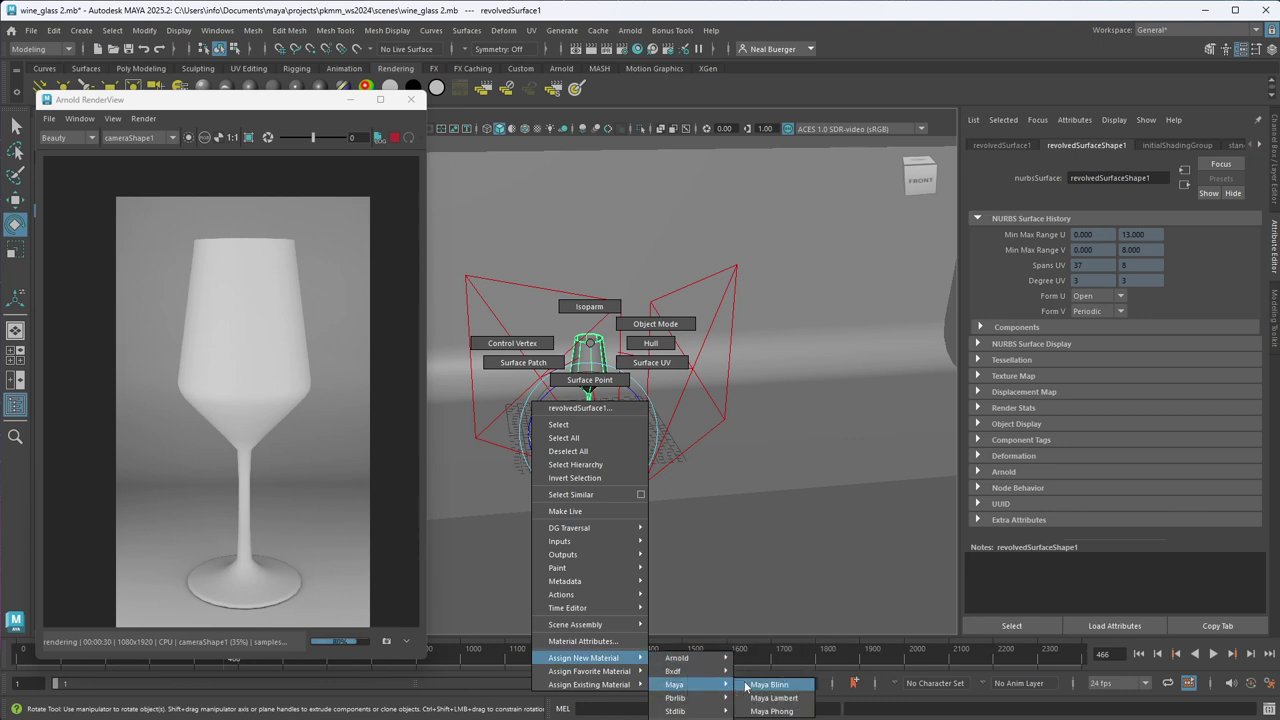
{"action": "mouse_move", "coordinate": [705, 711]}
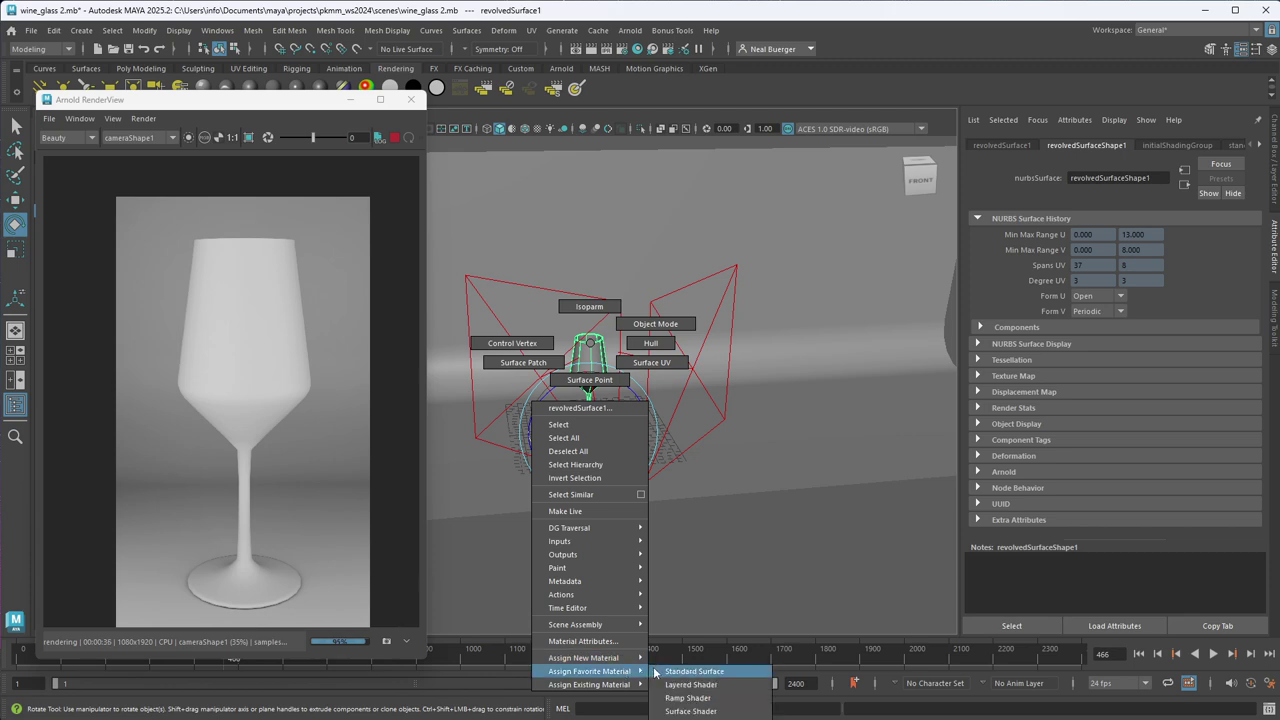
{"action": "left_click", "coordinate": [656, 672]}
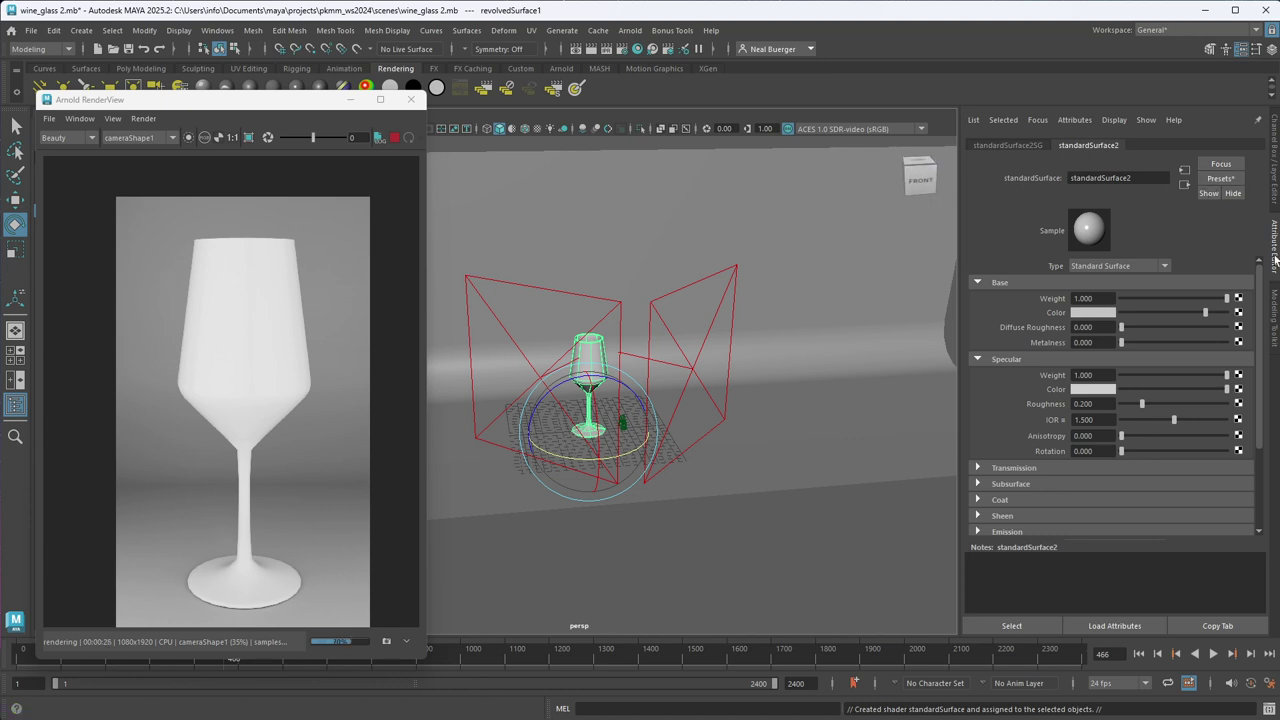
{"action": "left_click", "coordinate": [1229, 181]}
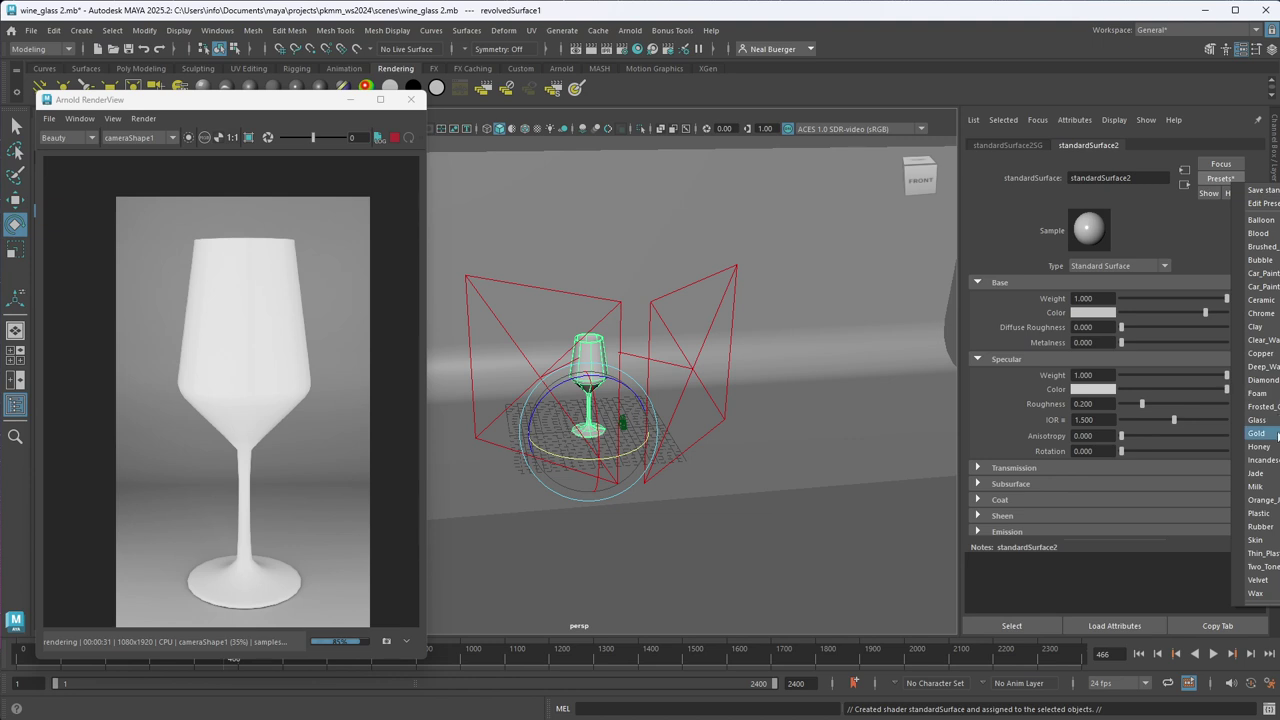
{"action": "left_click", "coordinate": [1257, 420]}
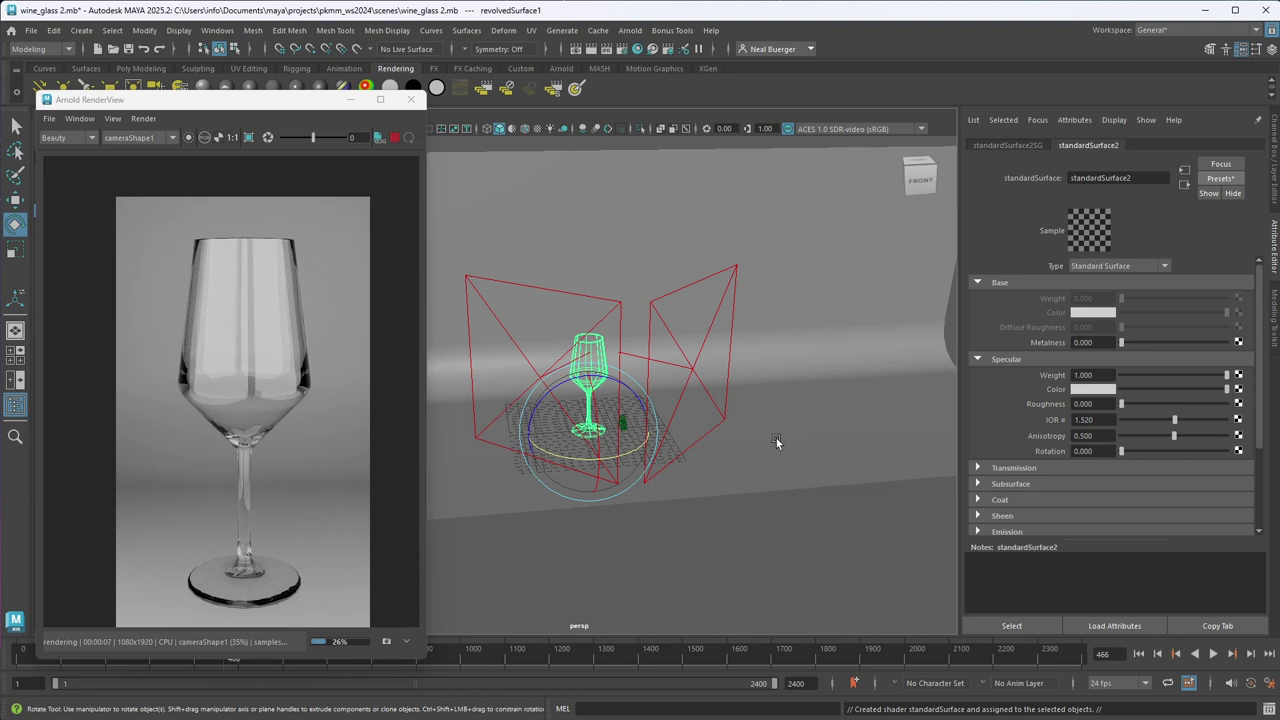
- Raise aiAreaLight2's exposure to about 13, compare it with aiAreaLight1 and clear the selection
{"action": "left_click", "coordinate": [652, 310]}
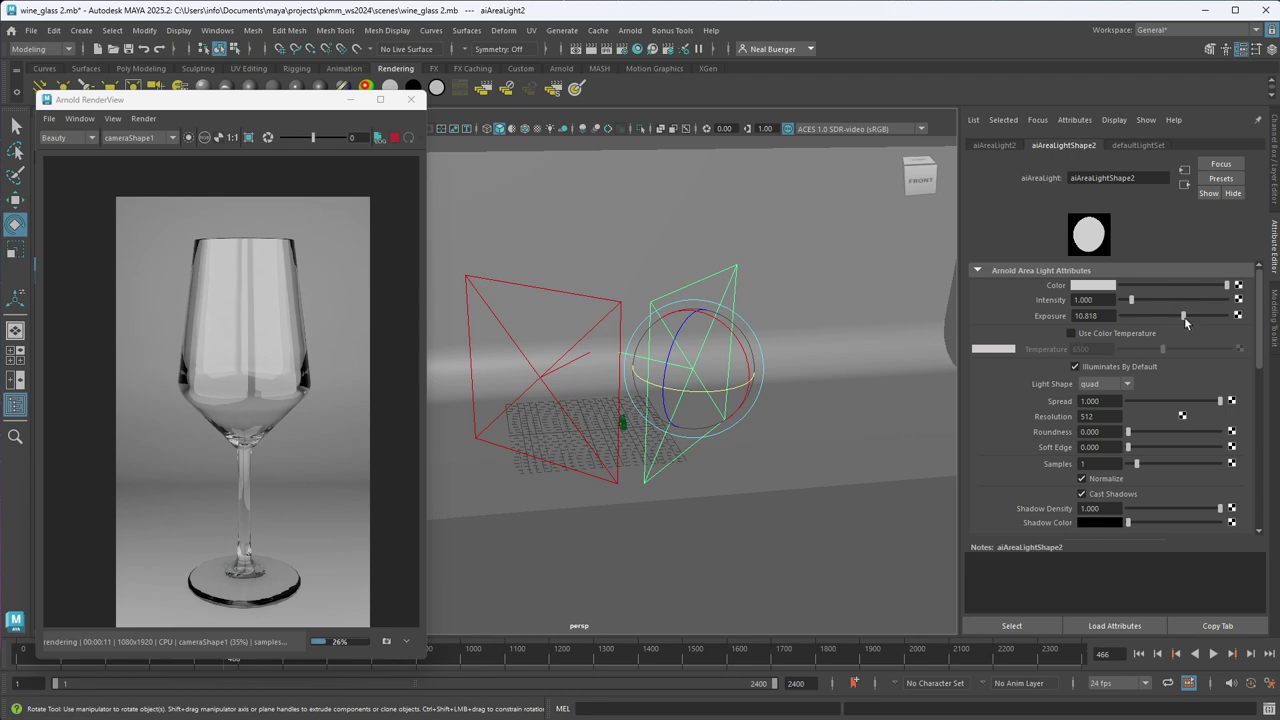
{"action": "left_click_drag", "start_coordinate": [1184, 317], "coordinate": [1191, 318]}
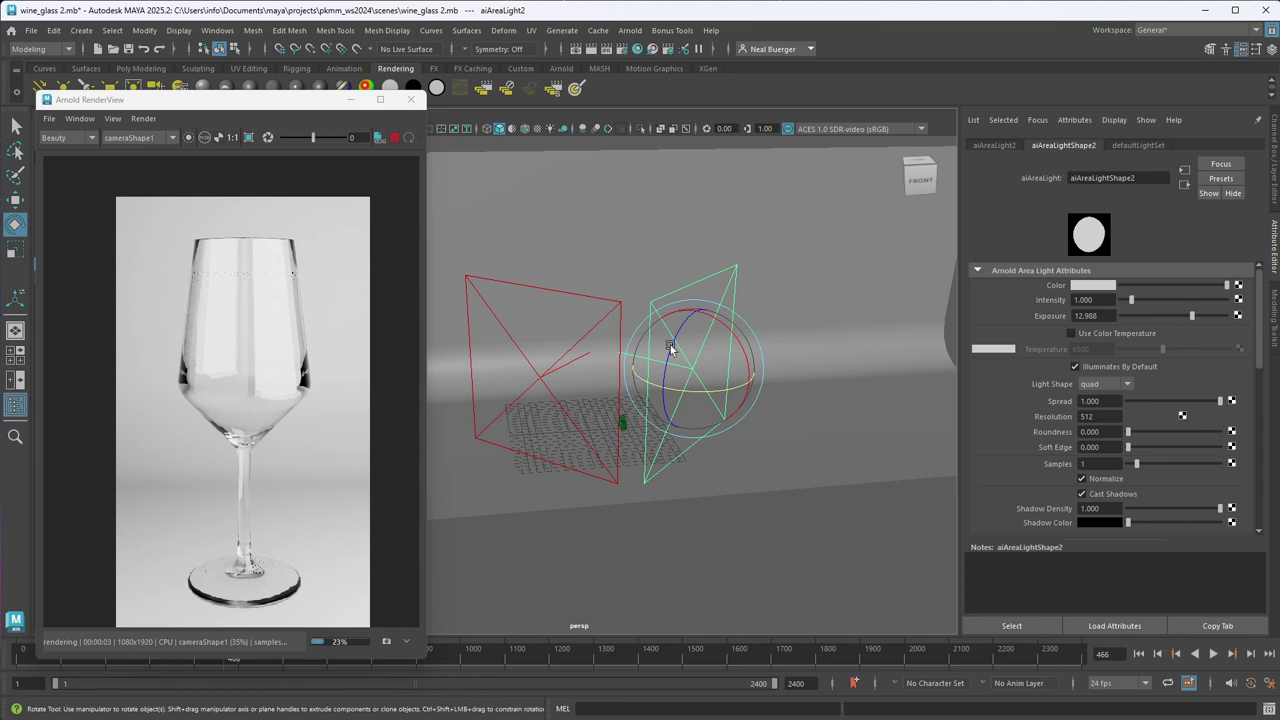
{"action": "left_click", "coordinate": [580, 346]}
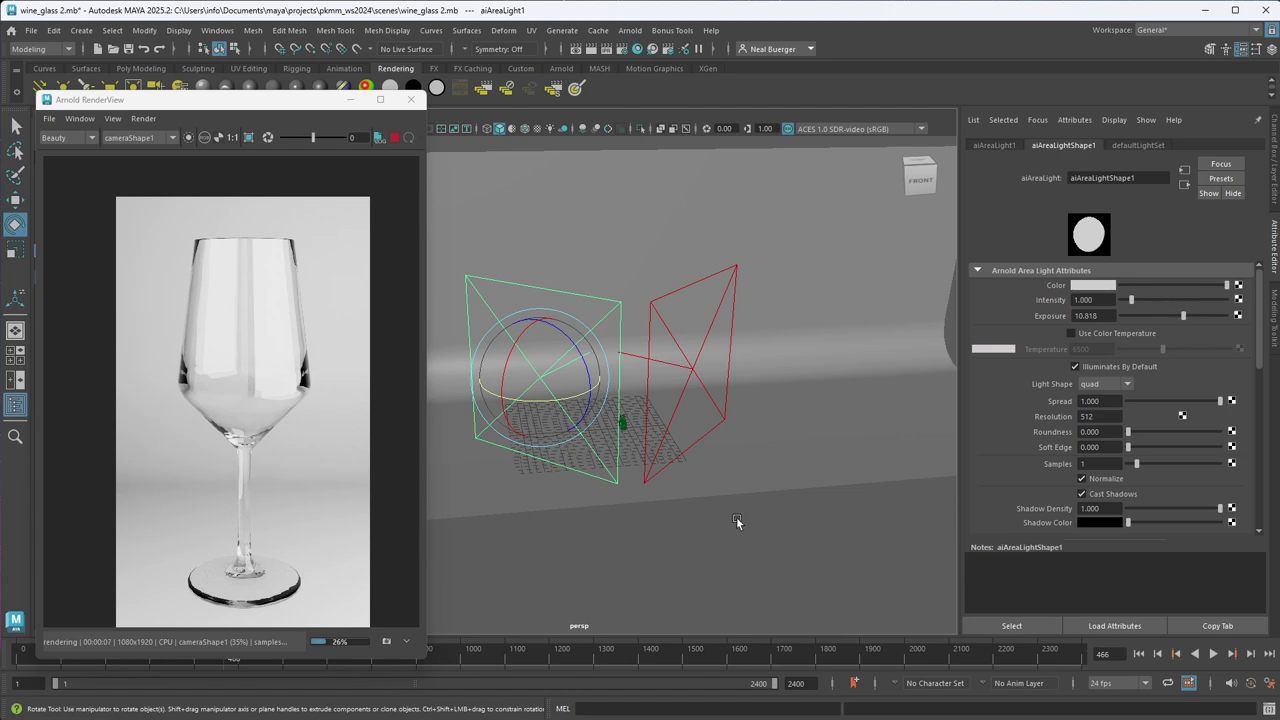
{"action": "left_click", "coordinate": [693, 547]}
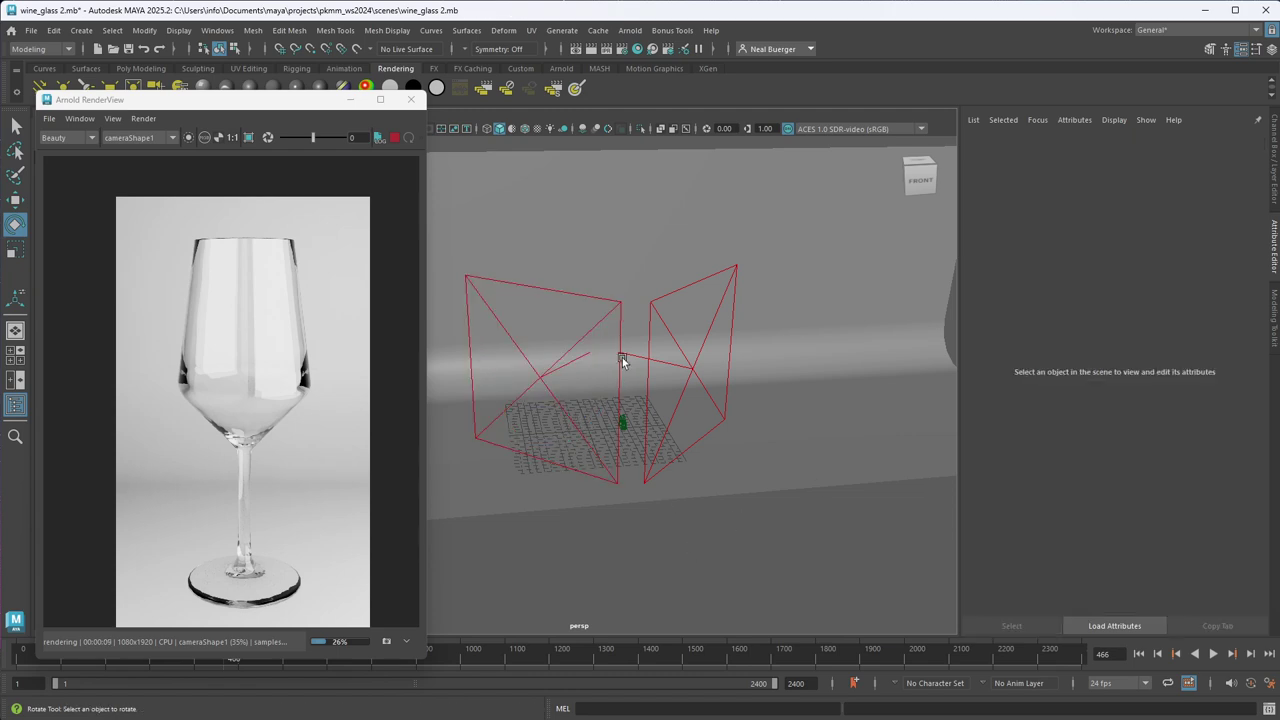
- Select the wine glass surface and frame it close up in the perspective view
{"action": "left_click_drag", "start_coordinate": [656, 503], "coordinate": [632, 392], "text": "alt"}
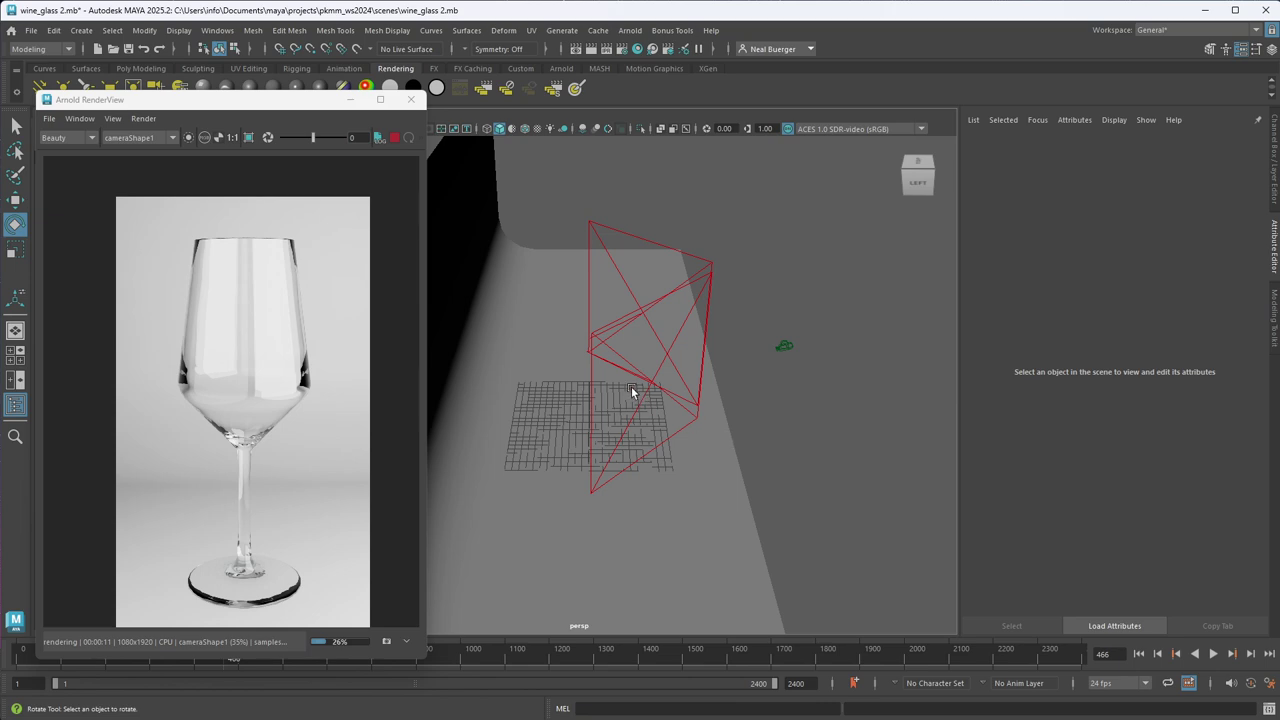
{"action": "left_click", "coordinate": [581, 363]}
{"action": "key", "text": "f"}
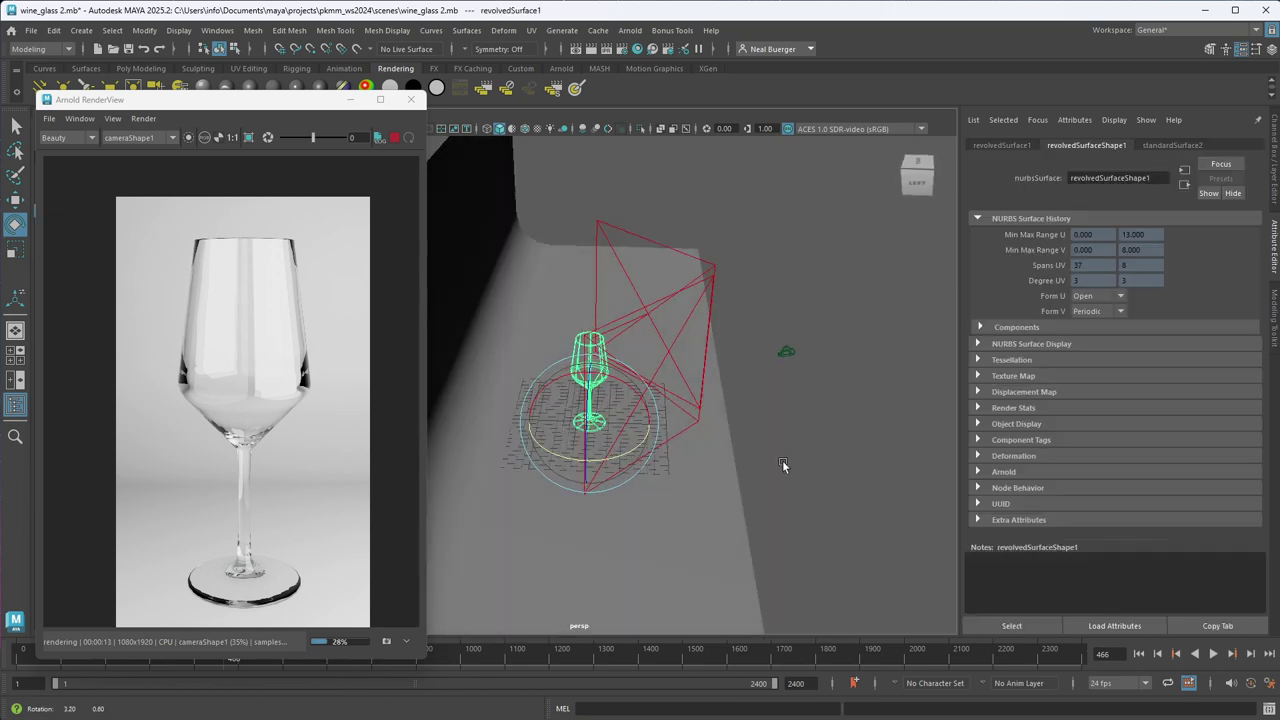
{"action": "left_click_drag", "start_coordinate": [768, 420], "coordinate": [647, 396], "text": "alt"}
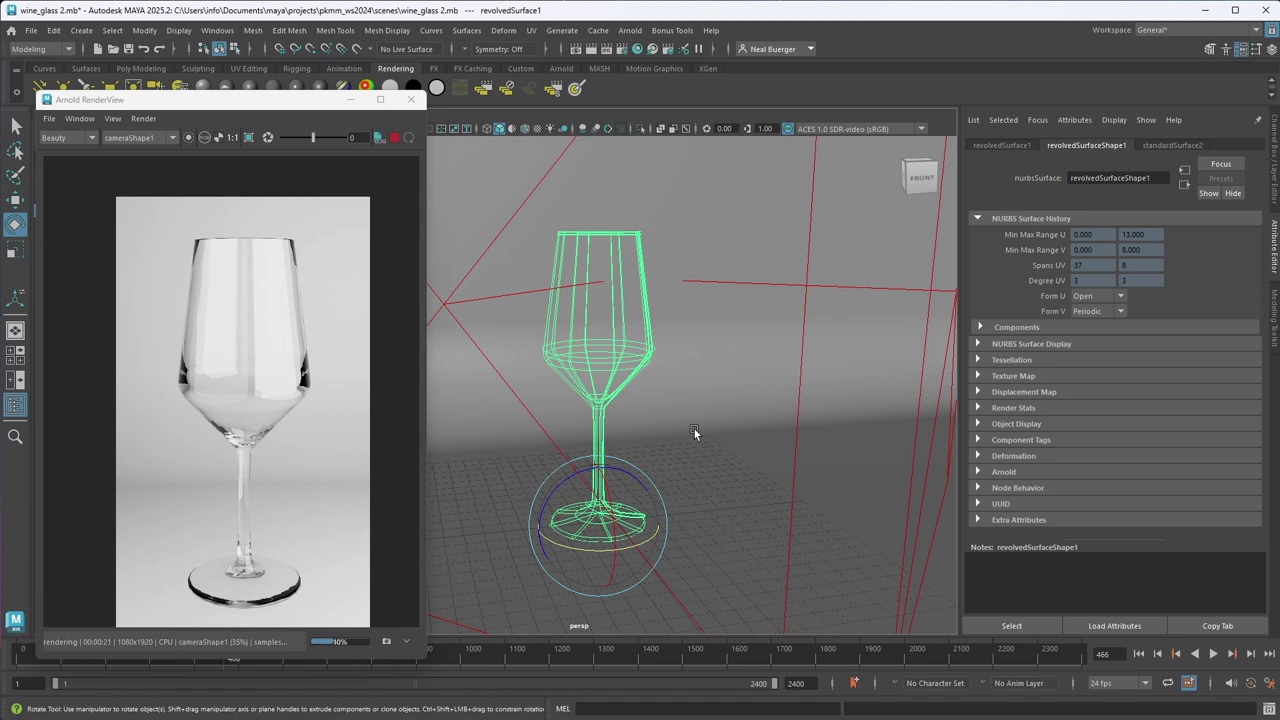
- Switch Arnold's render device from CPU to GPU in the Render Settings
{"action": "left_click", "coordinate": [631, 31]}
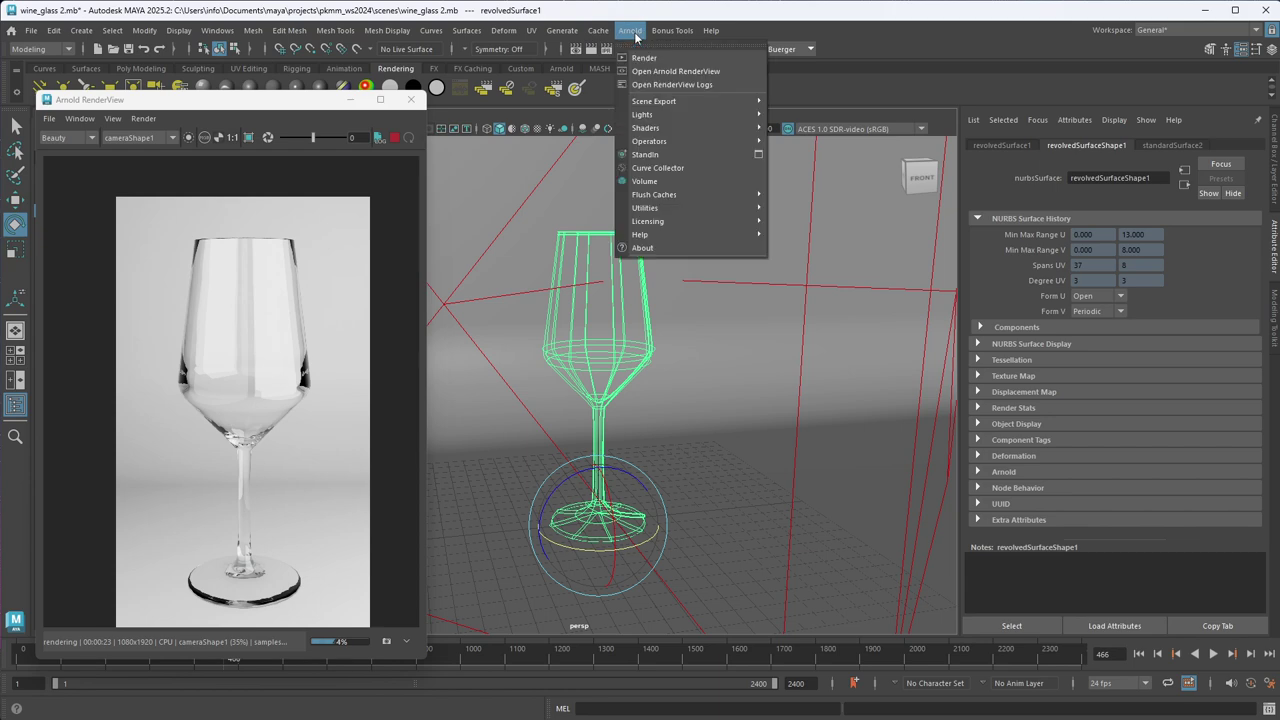
{"action": "left_click", "coordinate": [634, 34]}
{"action": "left_click", "coordinate": [622, 48]}
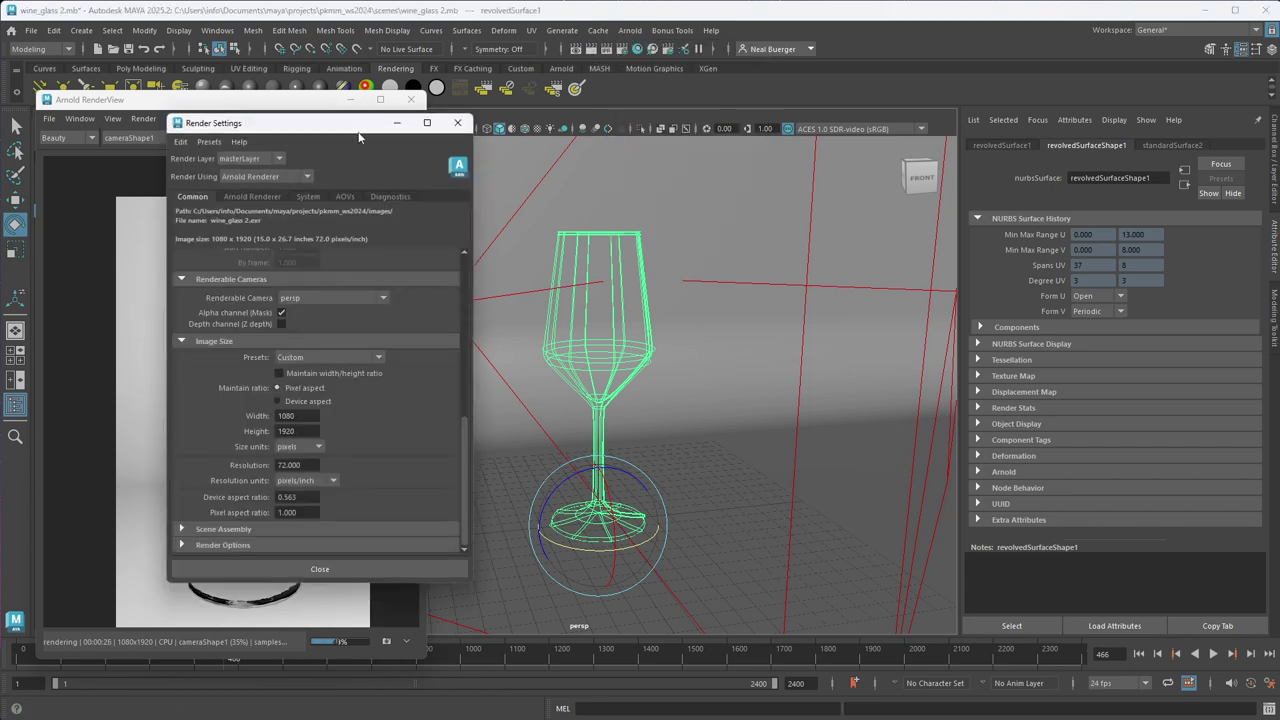
{"action": "left_click_drag", "start_coordinate": [360, 136], "coordinate": [720, 150]}
{"action": "left_click", "coordinate": [670, 214]}
{"action": "left_click", "coordinate": [662, 246]}
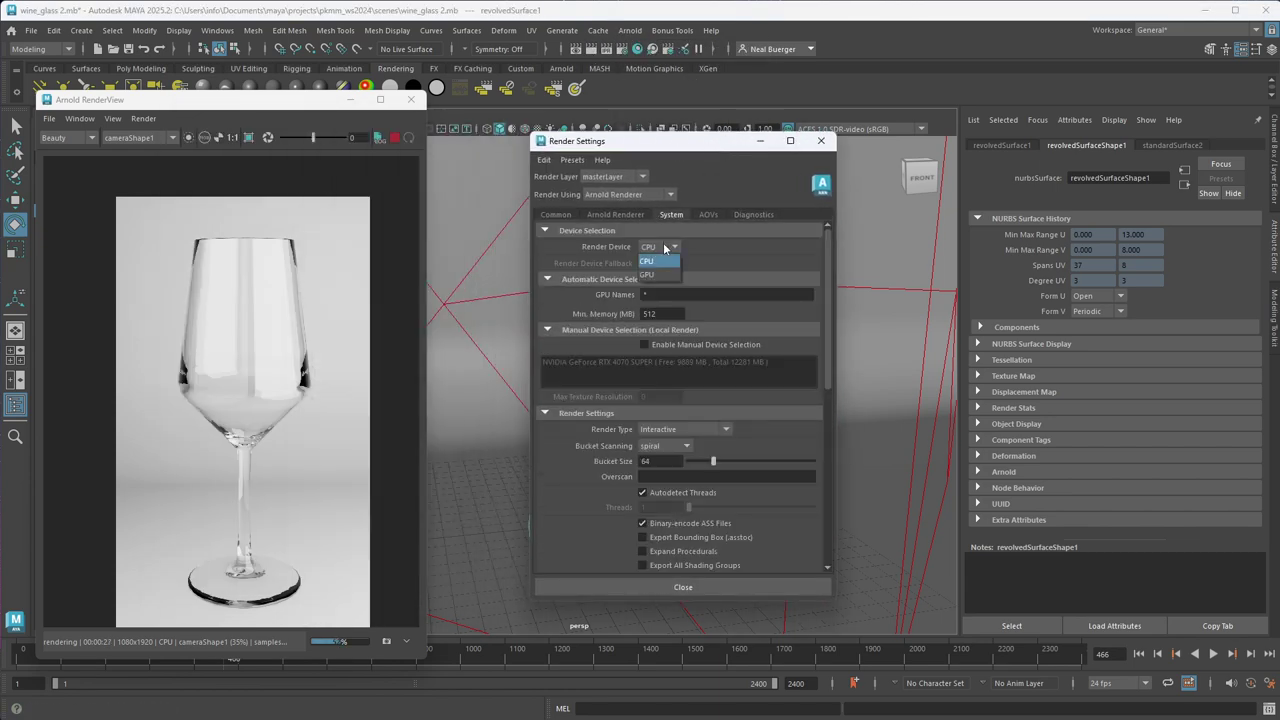
{"action": "left_click", "coordinate": [664, 273]}
- Set the Arnold Camera (AA) samples to 4 and check the adaptive sampling options
{"action": "left_click", "coordinate": [607, 214]}
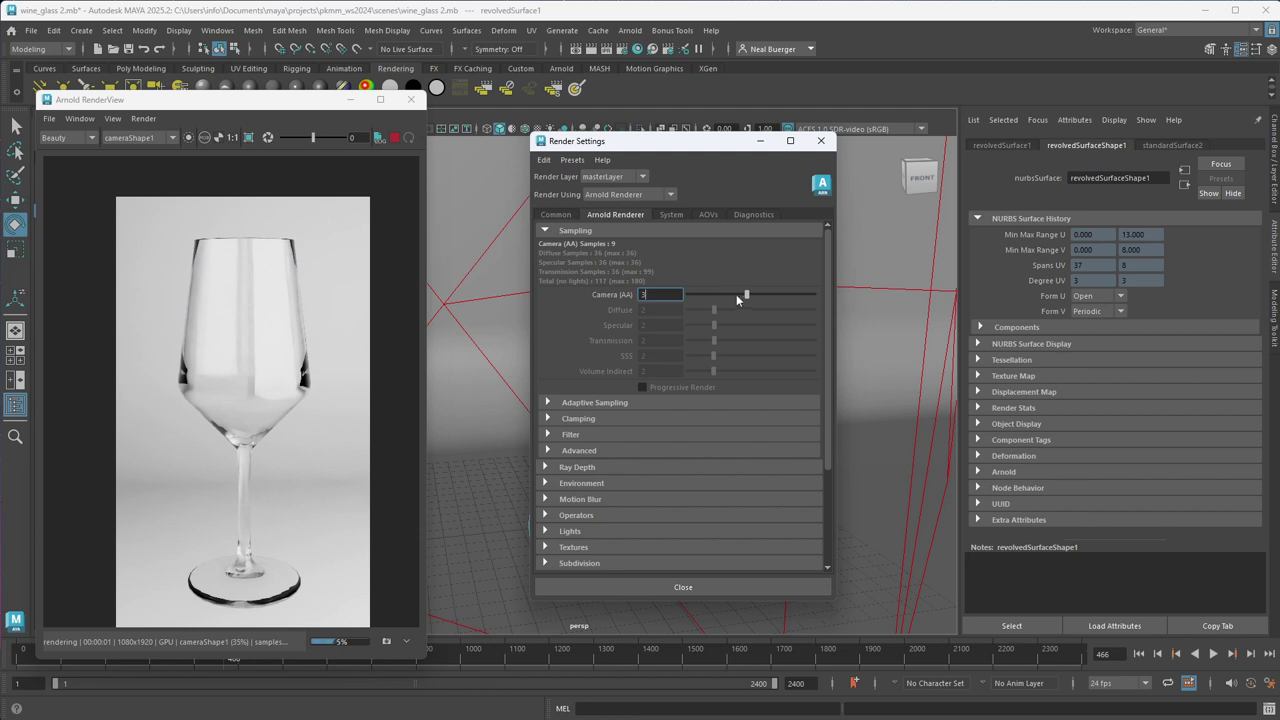
{"action": "left_click_drag", "start_coordinate": [746, 294], "coordinate": [757, 296]}
{"action": "left_click", "coordinate": [557, 402]}
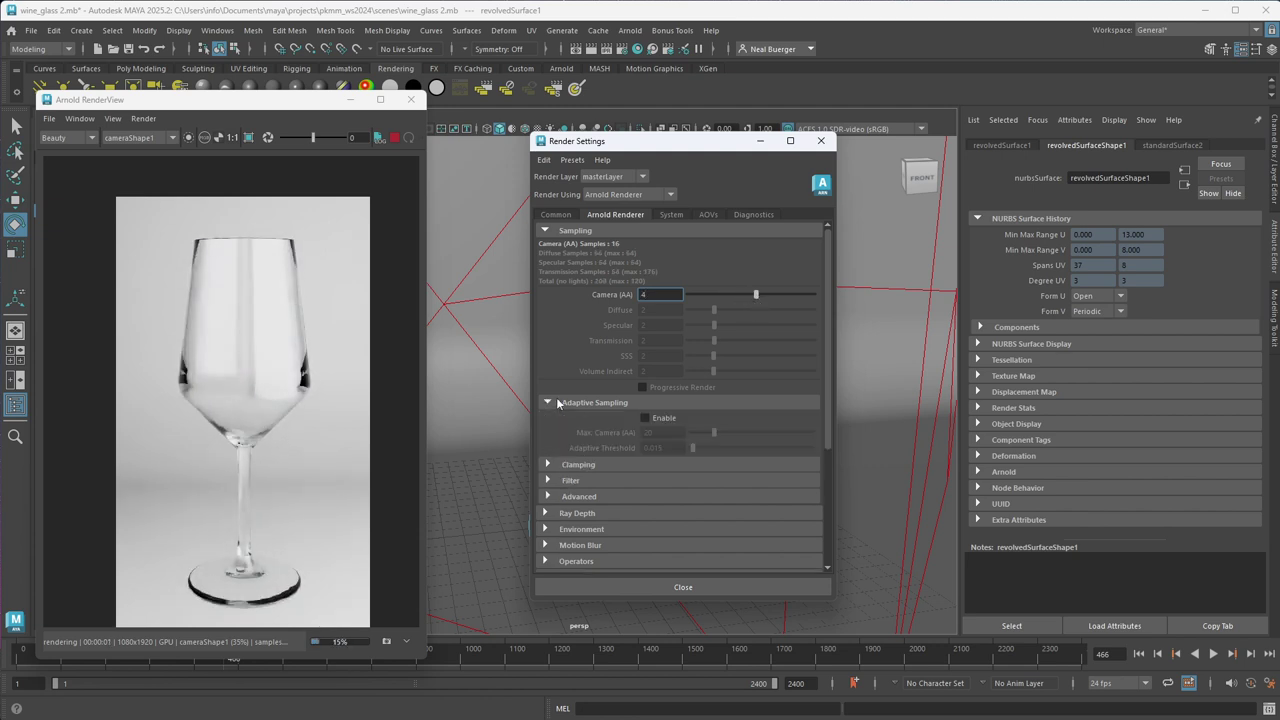
{"action": "left_click", "coordinate": [557, 402]}
- Raise the Transmission ray depth for the glass and close the Render Settings
{"action": "left_click", "coordinate": [577, 467]}
{"action": "scroll", "coordinate": [704, 388], "scroll_direction": "down", "scroll_amount": 2}
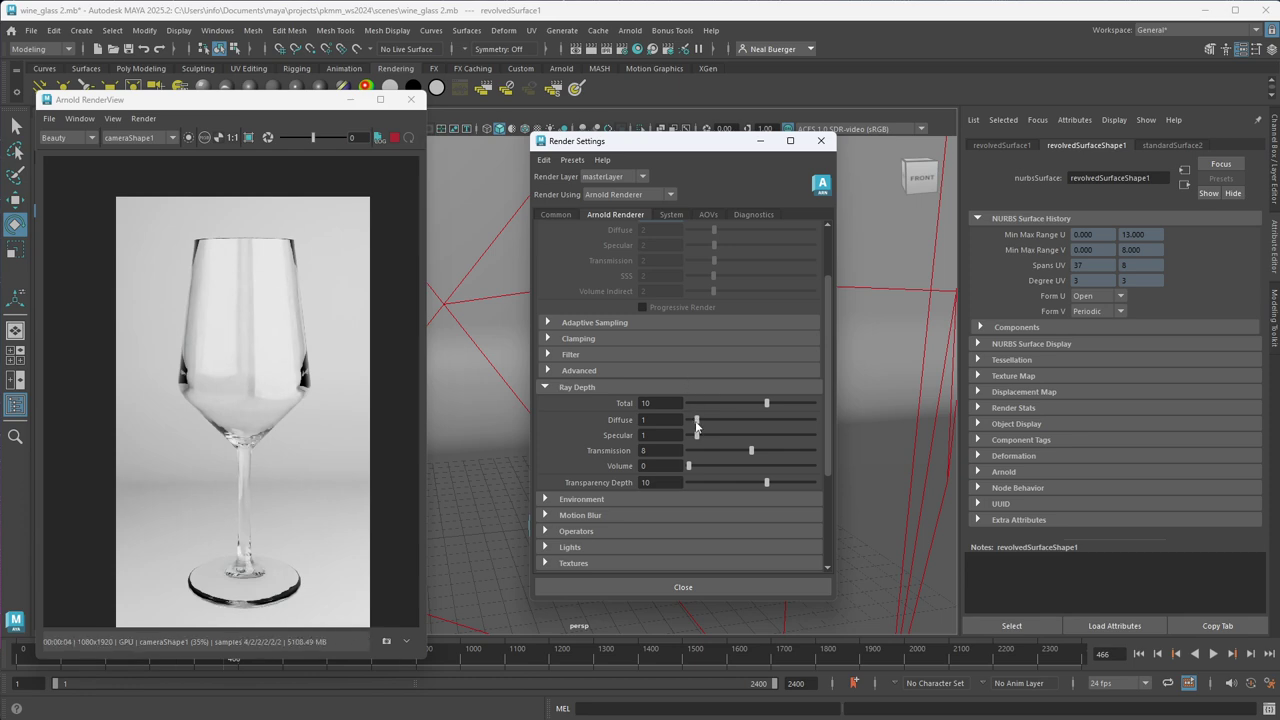
{"action": "left_click_drag", "start_coordinate": [751, 451], "coordinate": [781, 451]}
{"action": "left_click", "coordinate": [820, 140]}
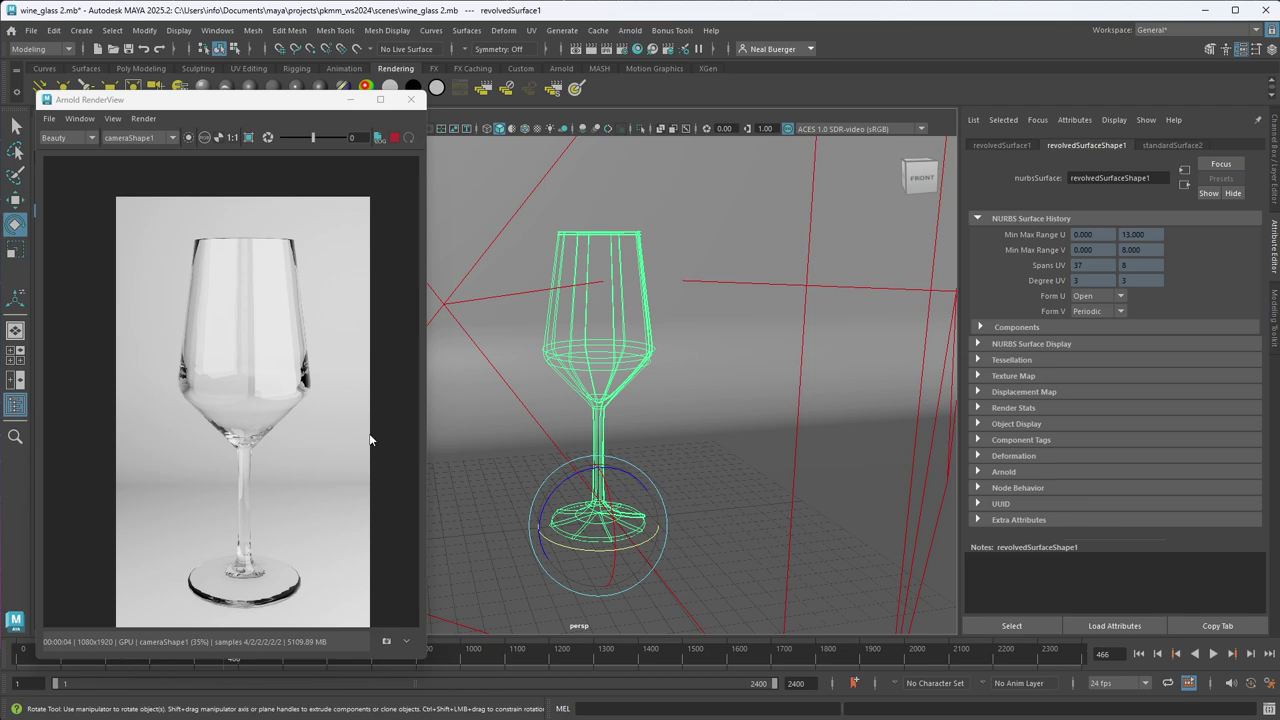
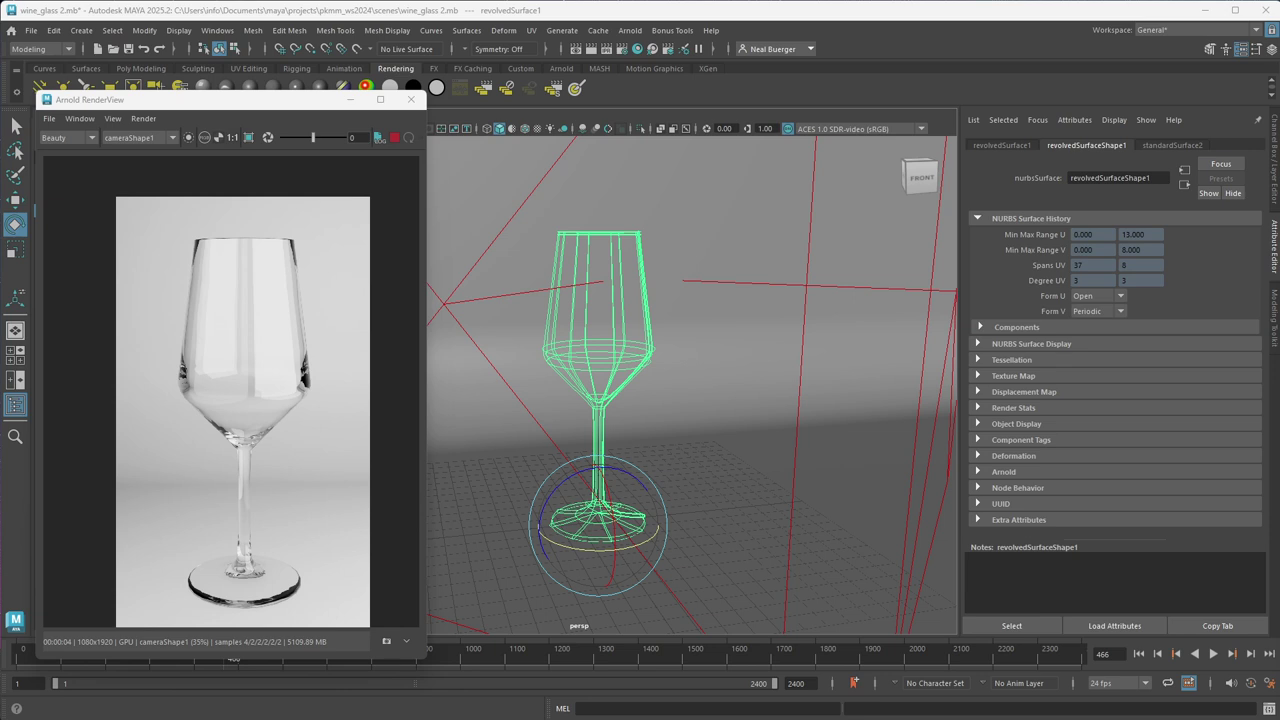
- Bring up the Intro to Maya wine glass page maximized in the browser and review the profile curve reference and the image import instructions
{"action": "left_click_drag", "start_coordinate": [1279, 100], "coordinate": [347, 20]}
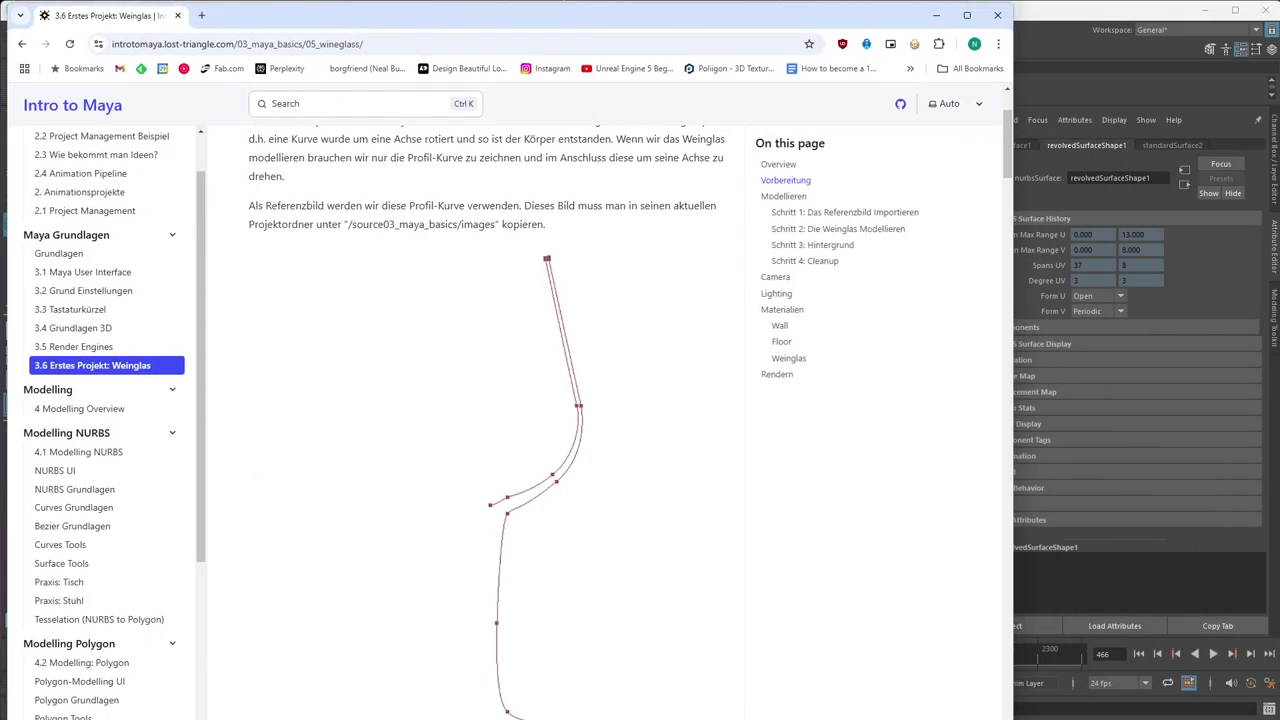
{"action": "scroll", "coordinate": [487, 425], "scroll_direction": "down", "scroll_amount": 1}
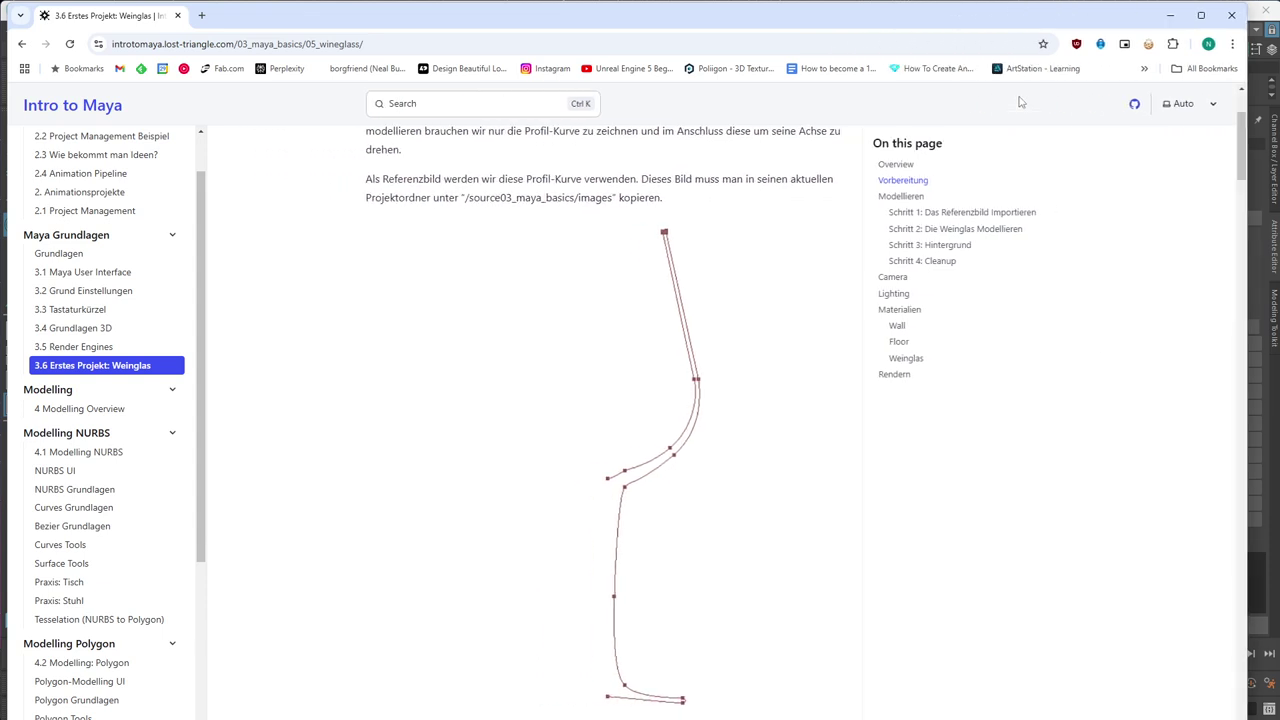
{"action": "left_click_drag", "start_coordinate": [600, 15], "coordinate": [972, 2]}
{"action": "scroll", "coordinate": [605, 457], "scroll_direction": "up", "scroll_amount": 3}
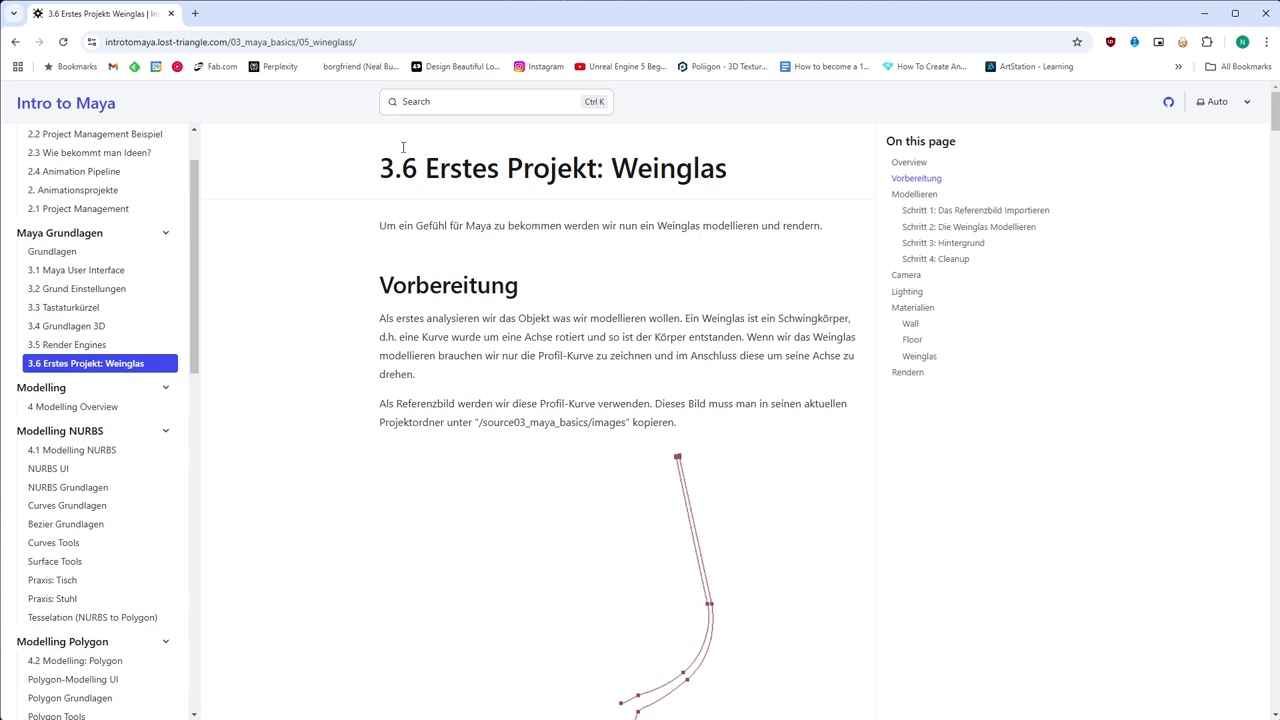
{"action": "scroll", "coordinate": [760, 318], "scroll_direction": "down", "scroll_amount": 5}
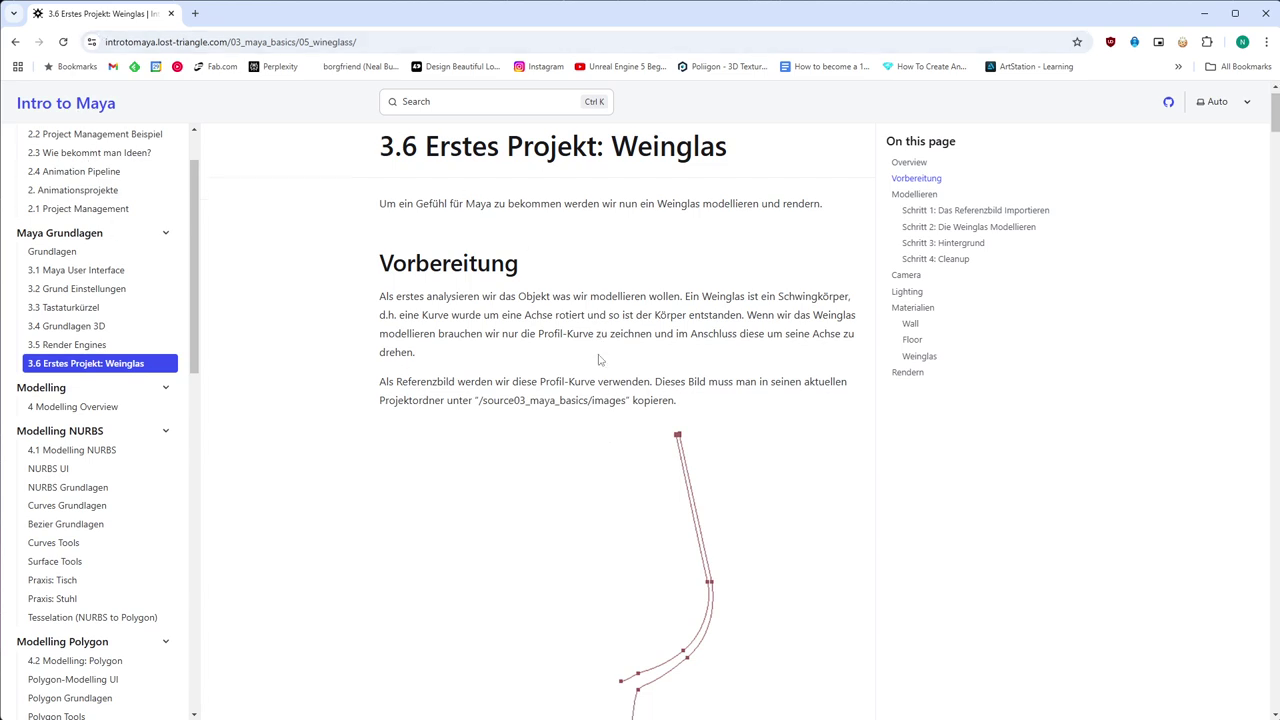
{"action": "scroll", "coordinate": [760, 318], "scroll_direction": "down", "scroll_amount": 10}
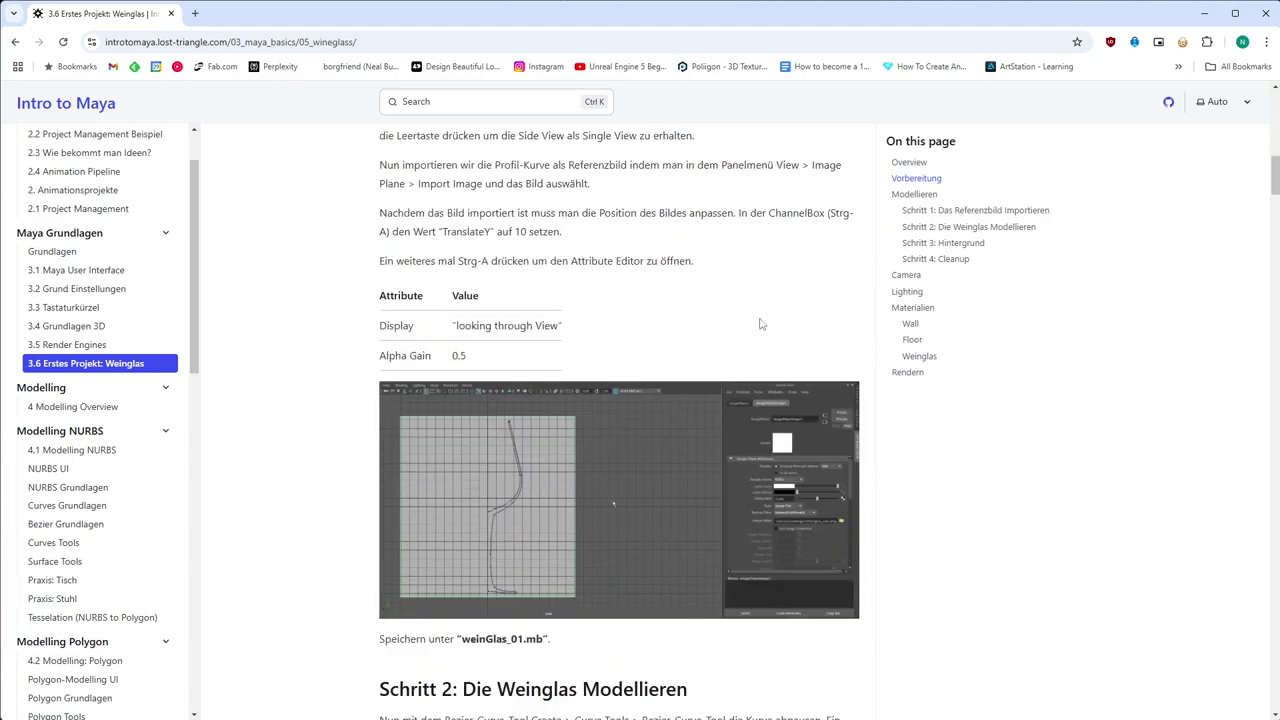
{"action": "scroll", "coordinate": [768, 330], "scroll_direction": "up", "scroll_amount": 15}
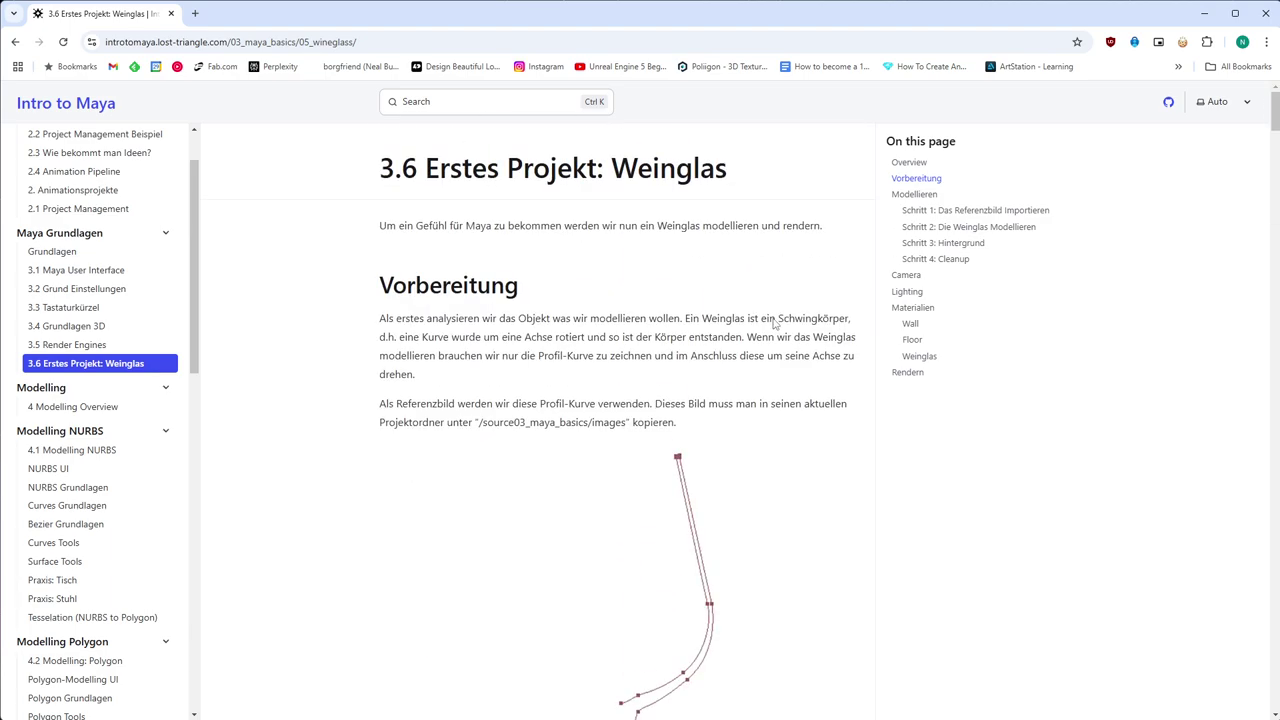
{"action": "scroll", "coordinate": [771, 323], "scroll_direction": "down", "scroll_amount": 3}
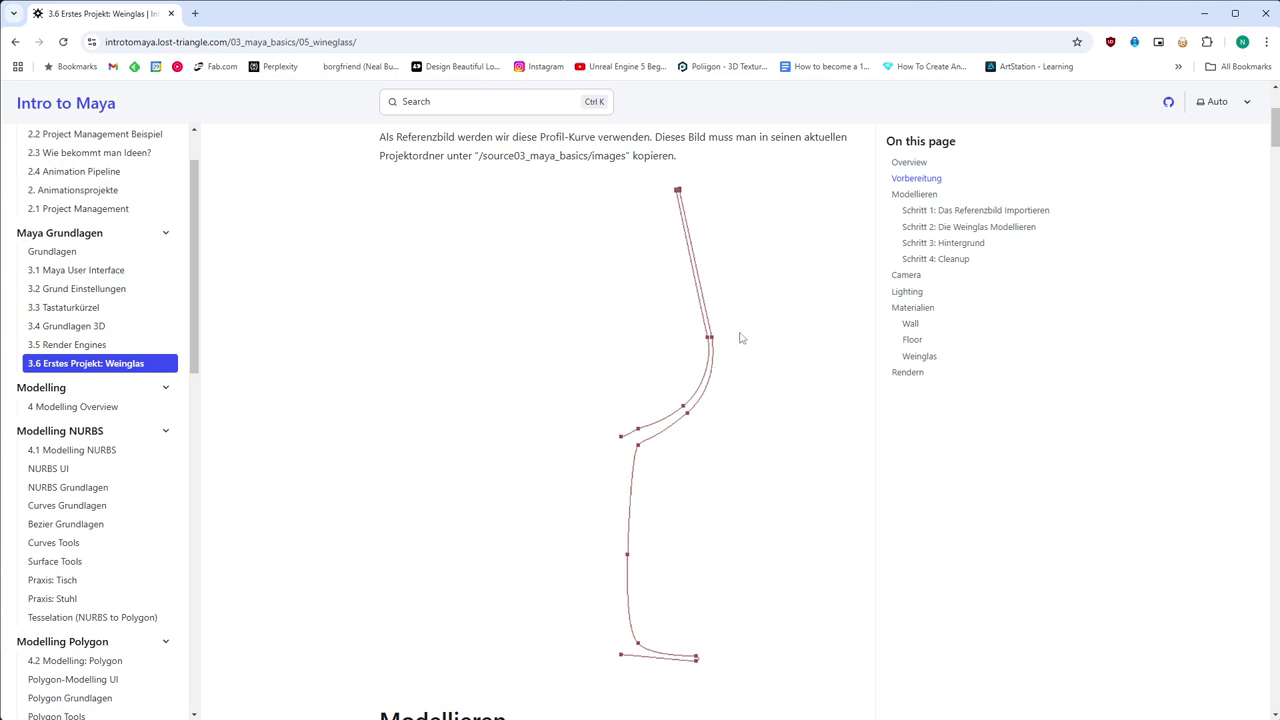
{"action": "scroll", "coordinate": [740, 338], "scroll_direction": "down", "scroll_amount": 10}
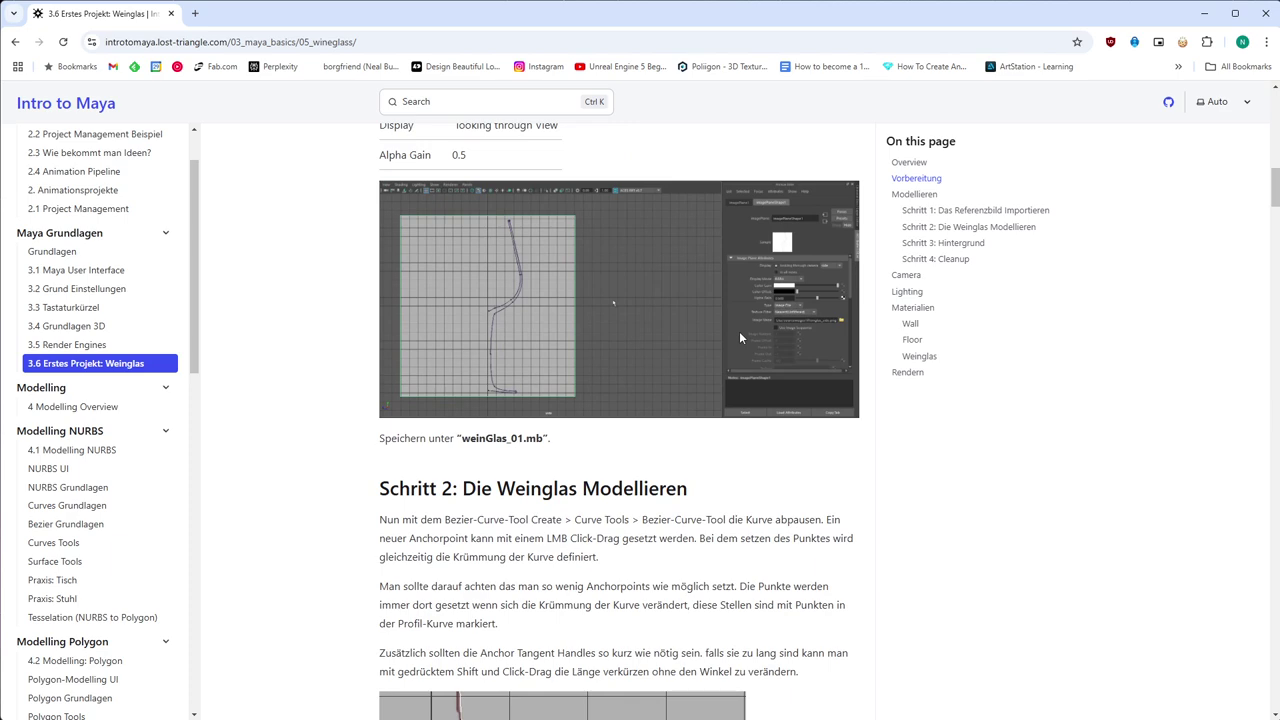
{"action": "scroll", "coordinate": [739, 338], "scroll_direction": "up", "scroll_amount": 10}
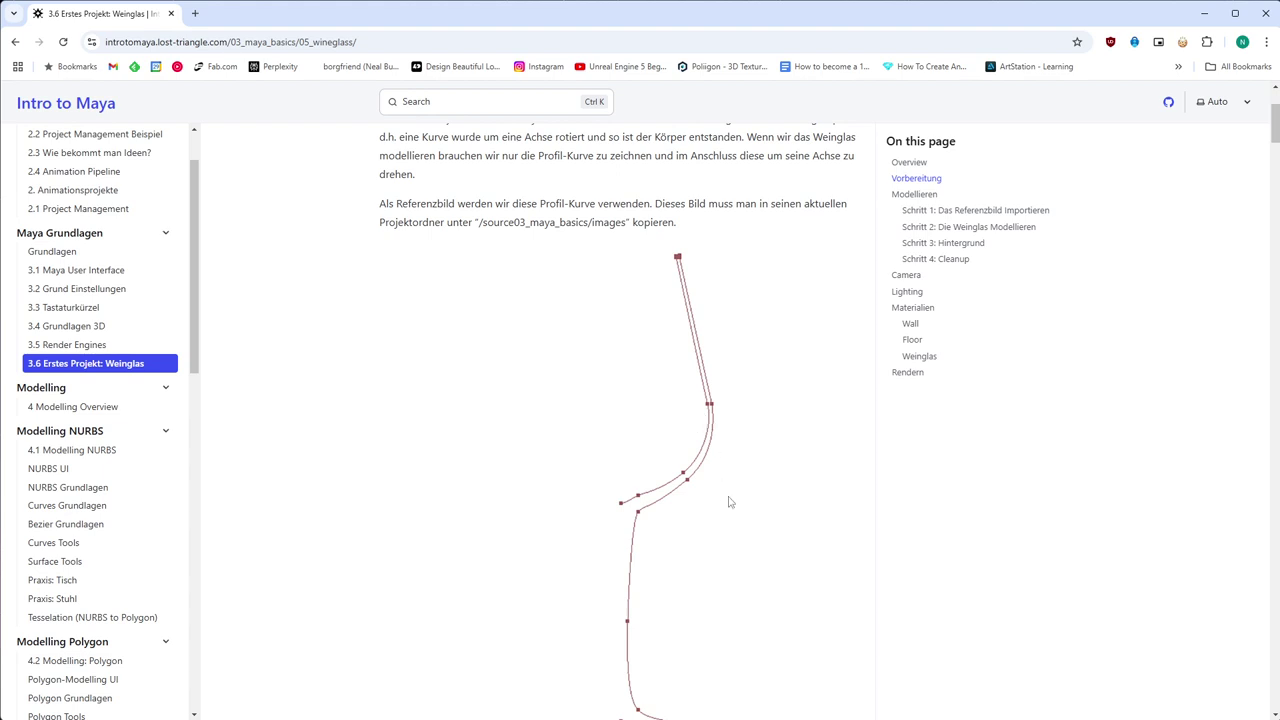
{"action": "scroll", "coordinate": [729, 502], "scroll_direction": "down", "scroll_amount": 3}
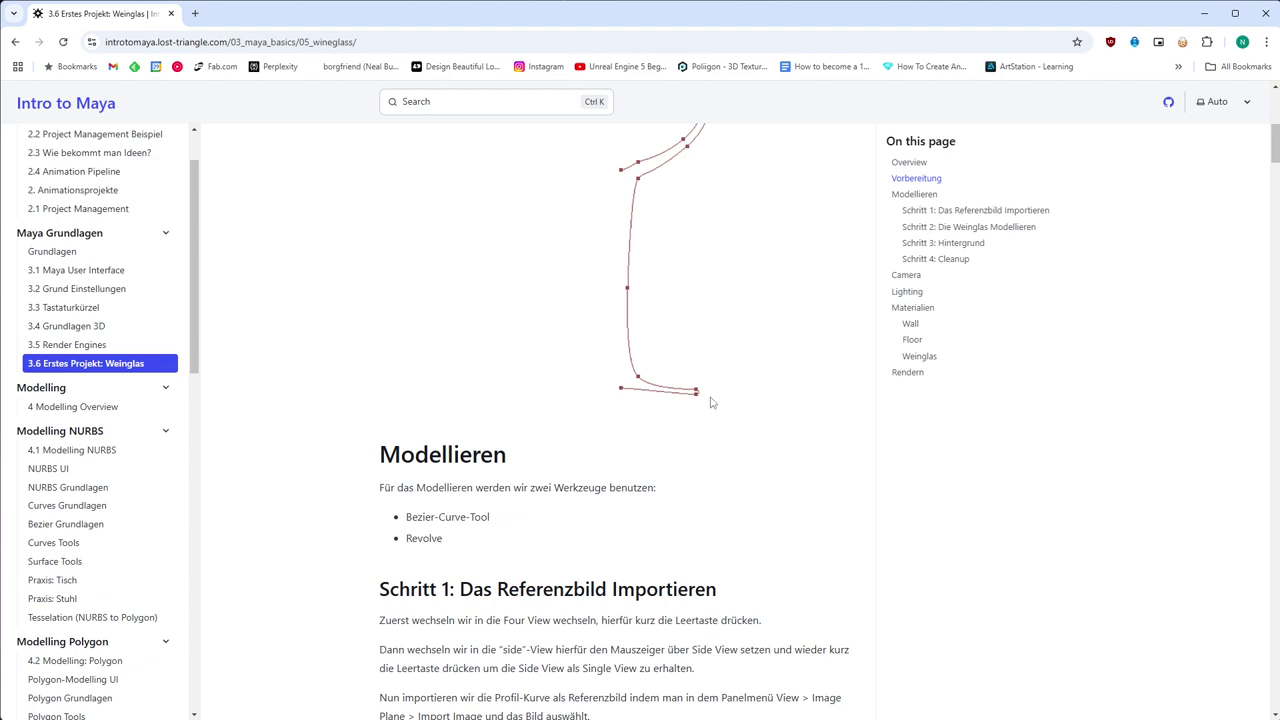
{"action": "scroll", "coordinate": [712, 402], "scroll_direction": "up", "scroll_amount": 3}
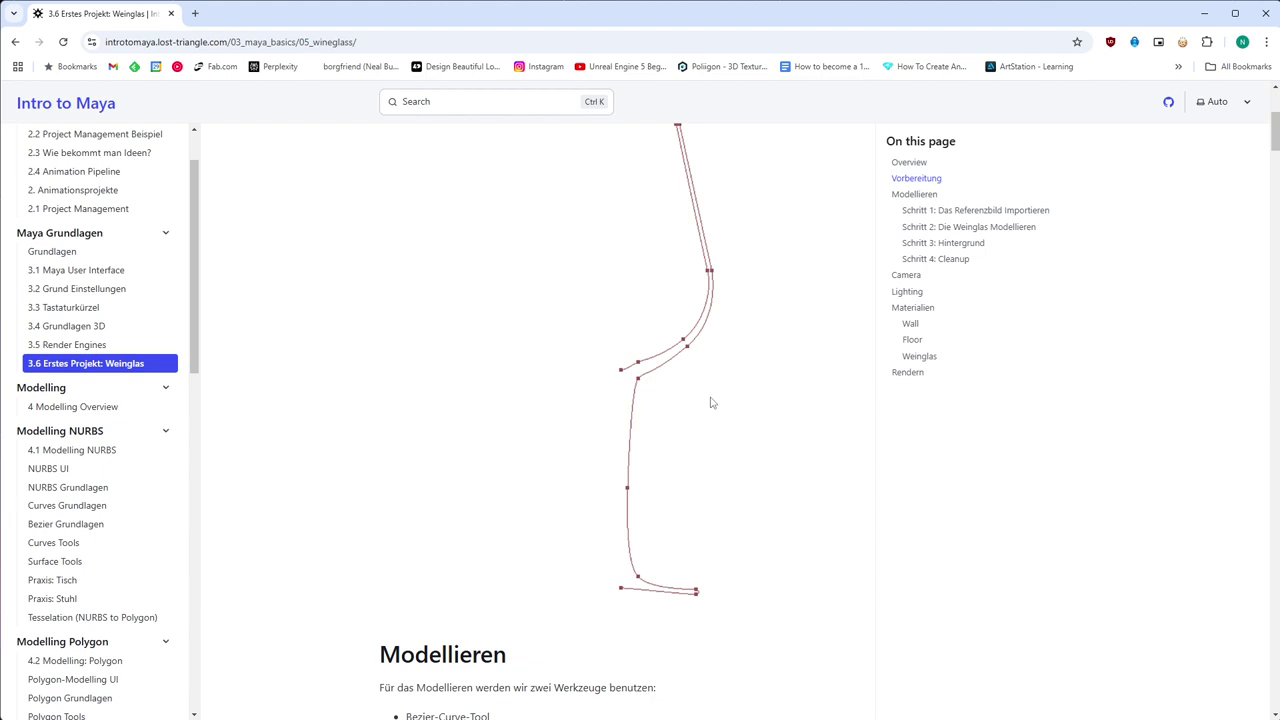
{"action": "scroll", "coordinate": [712, 402], "scroll_direction": "down", "scroll_amount": 6}
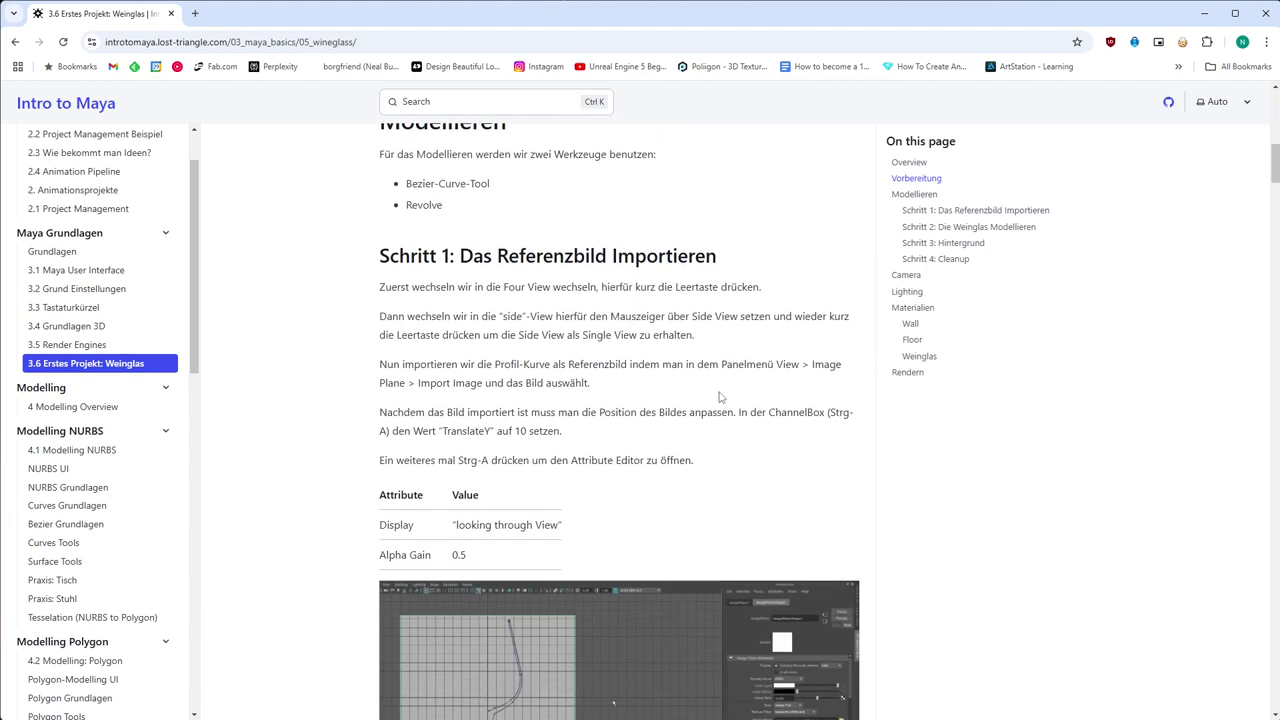
{"action": "scroll", "coordinate": [764, 300], "scroll_direction": "down", "scroll_amount": 3}
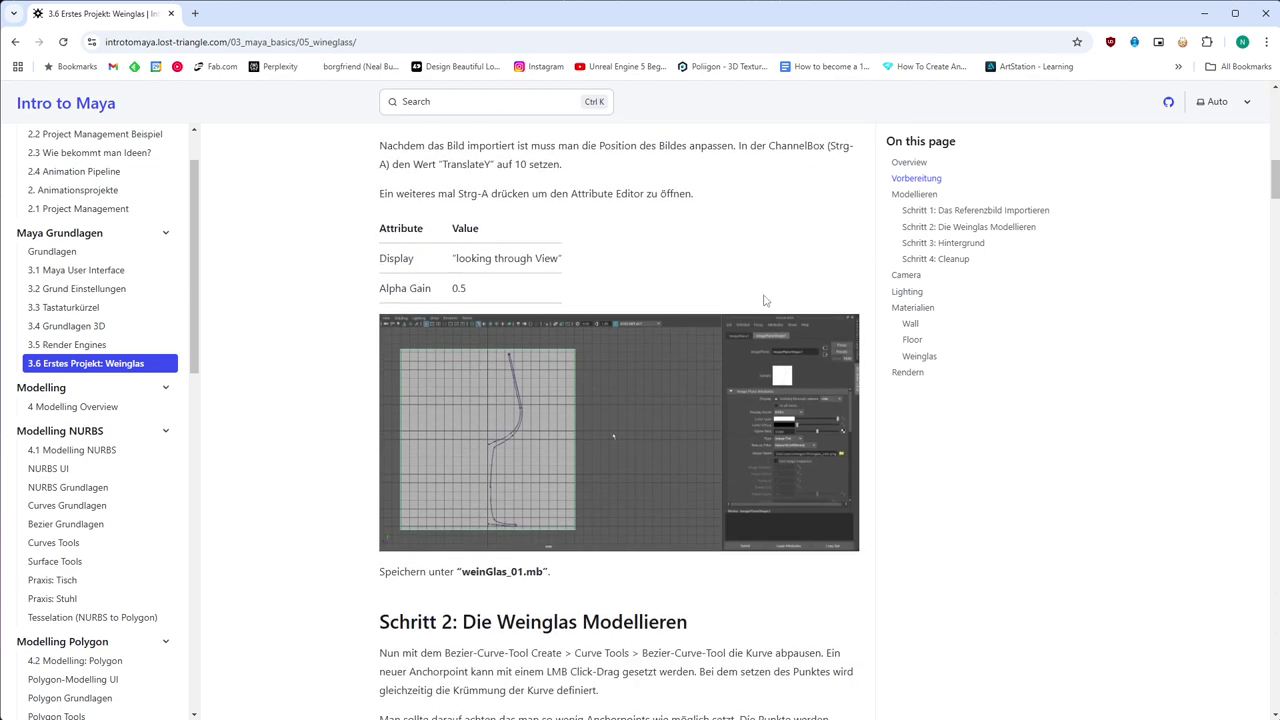
{"action": "scroll", "coordinate": [764, 300], "scroll_direction": "up", "scroll_amount": 6}
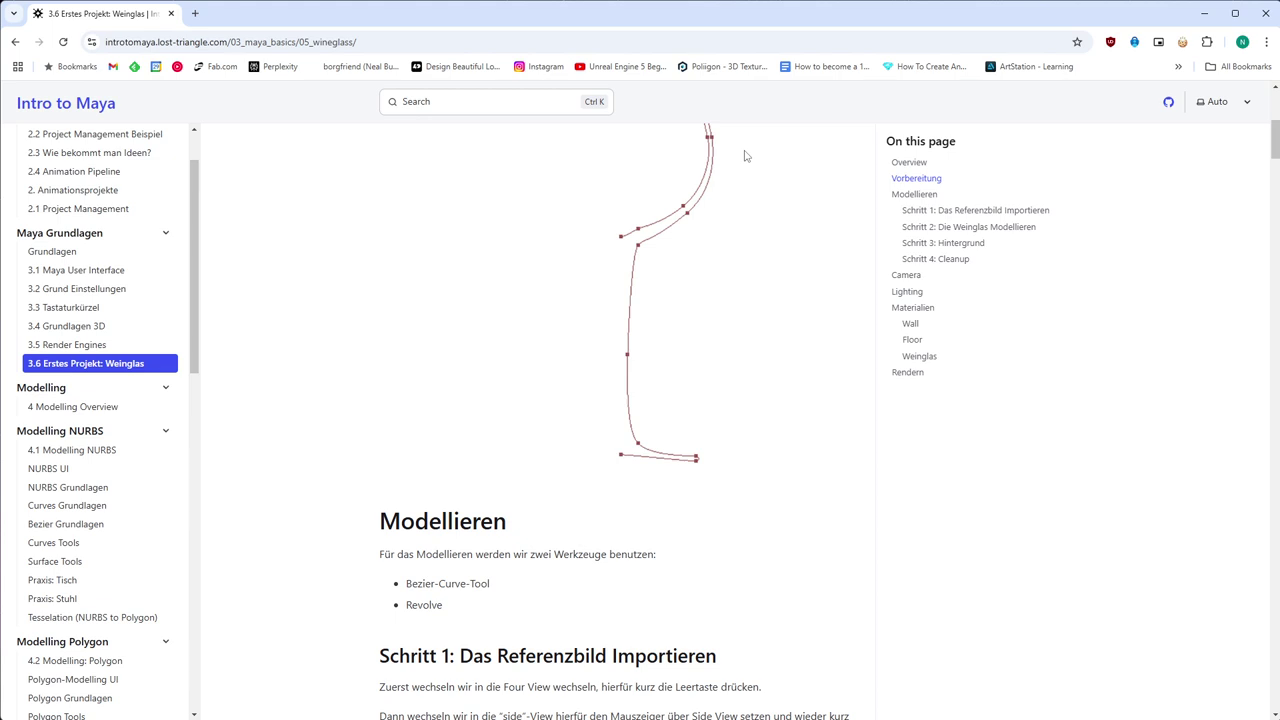
- Skim the page's modelling, background, material and rendering sections through to the final glass image, and return to Maya
{"action": "scroll", "coordinate": [776, 237], "scroll_direction": "down", "scroll_amount": 5}
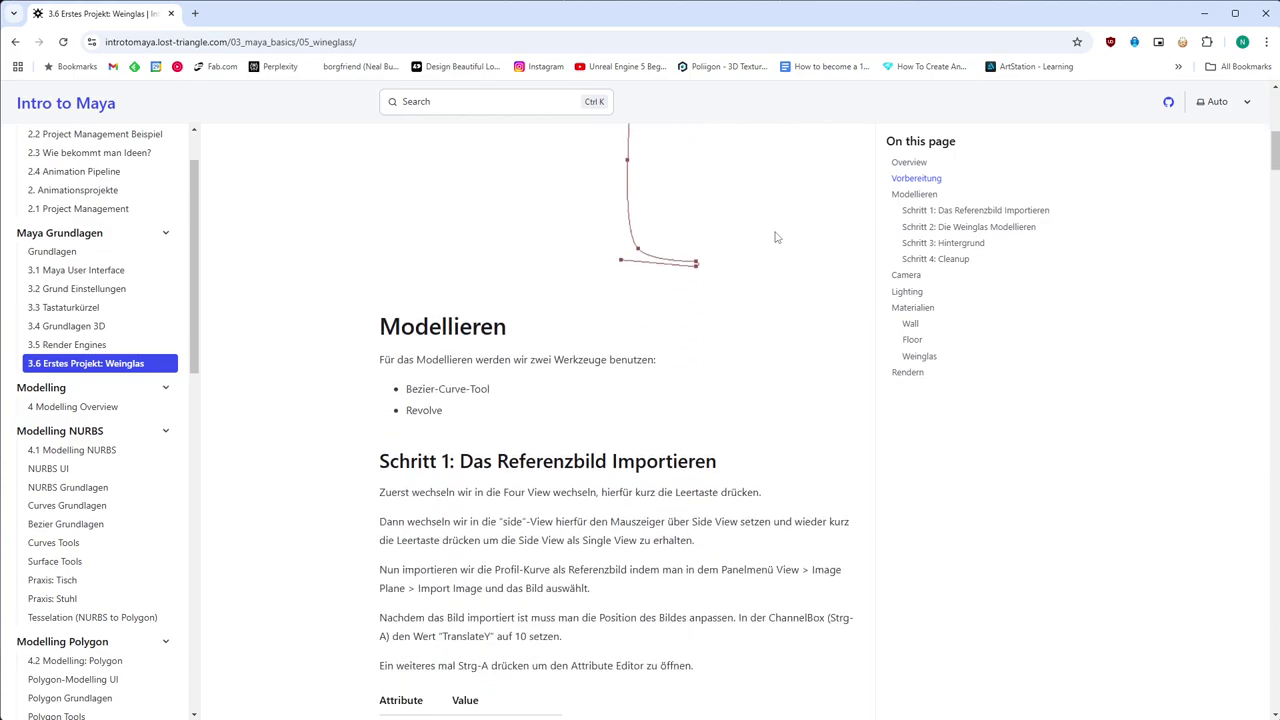
{"action": "scroll", "coordinate": [780, 235], "scroll_direction": "down", "scroll_amount": 18}
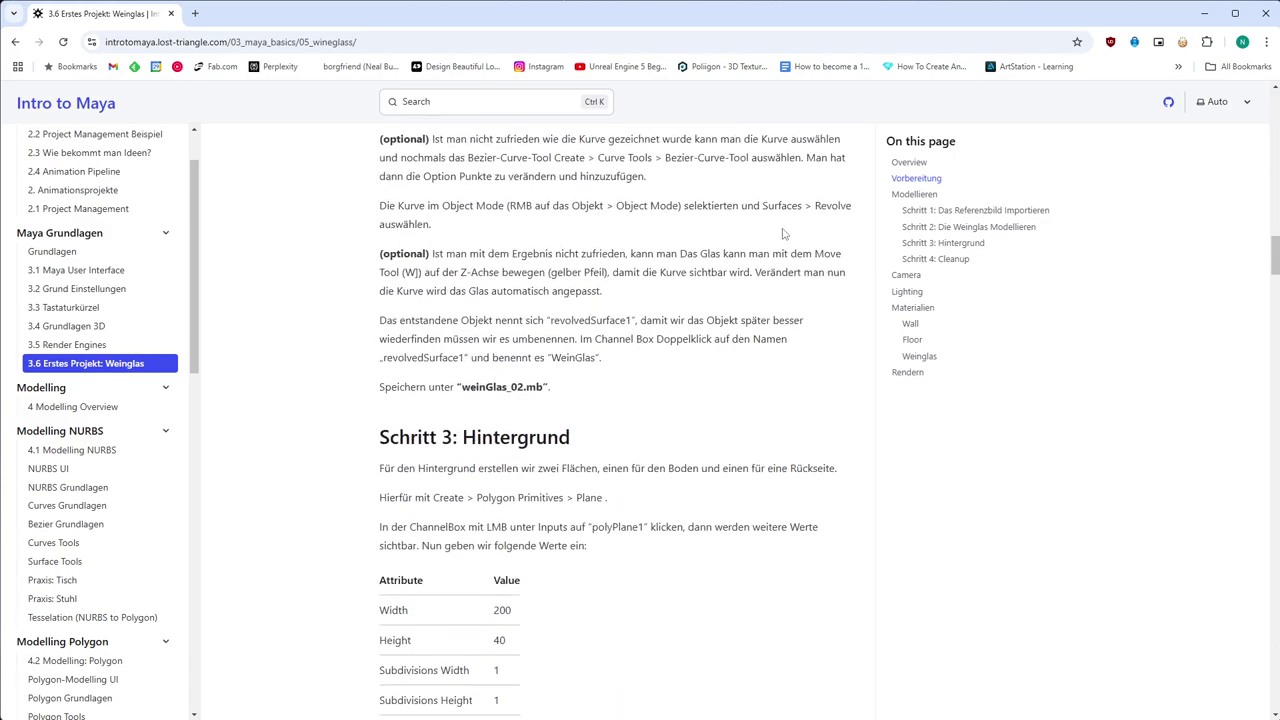
{"action": "scroll", "coordinate": [783, 233], "scroll_direction": "down", "scroll_amount": 10}
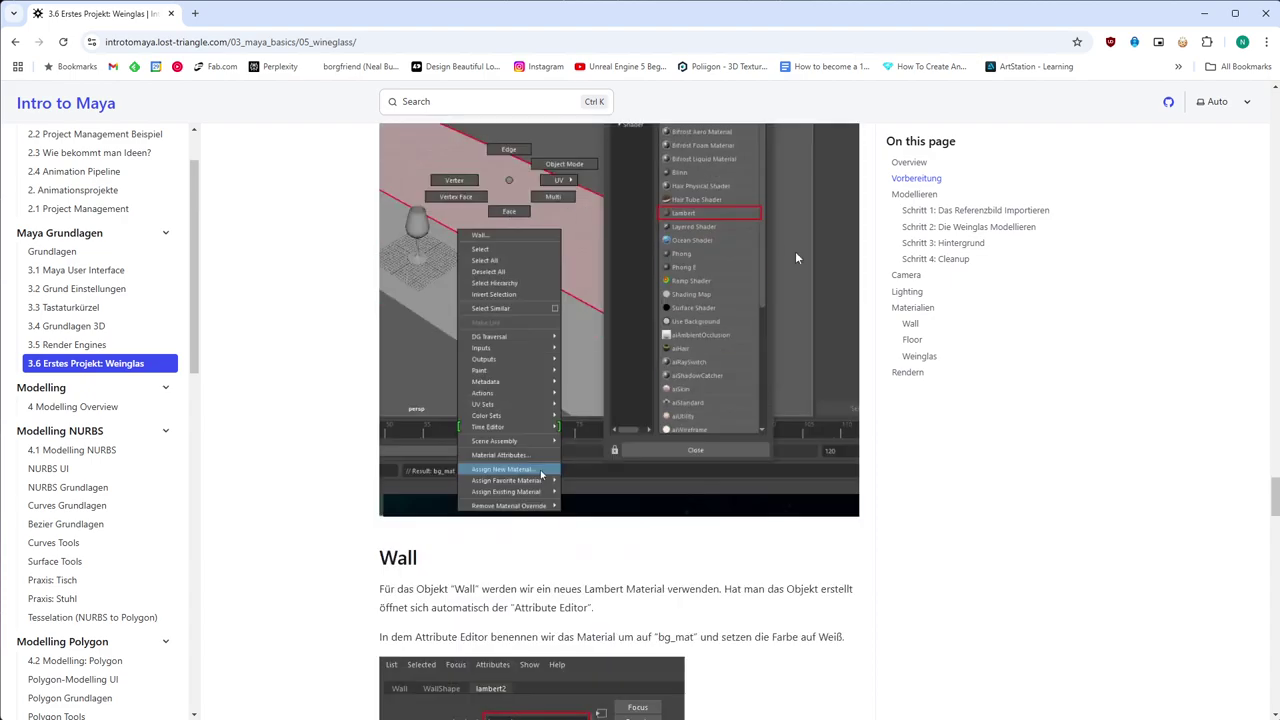
{"action": "scroll", "coordinate": [795, 251], "scroll_direction": "down", "scroll_amount": 10}
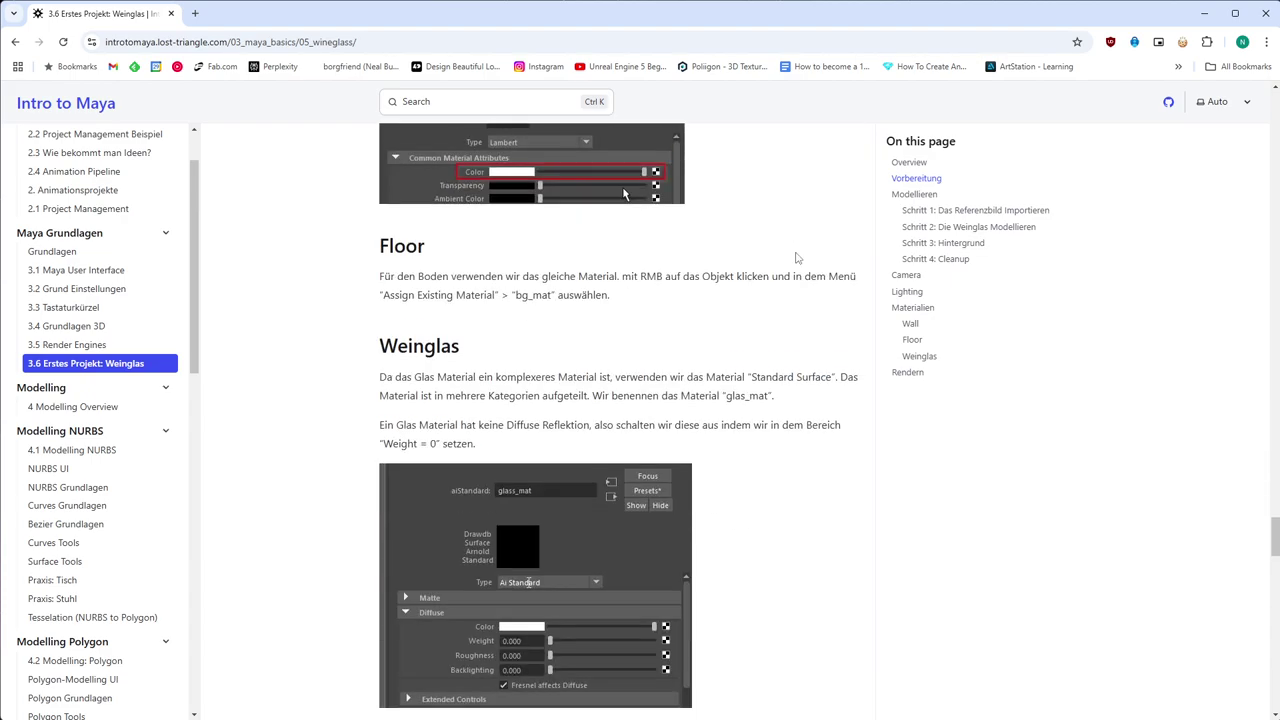
{"action": "scroll", "coordinate": [797, 258], "scroll_direction": "down", "scroll_amount": 12}
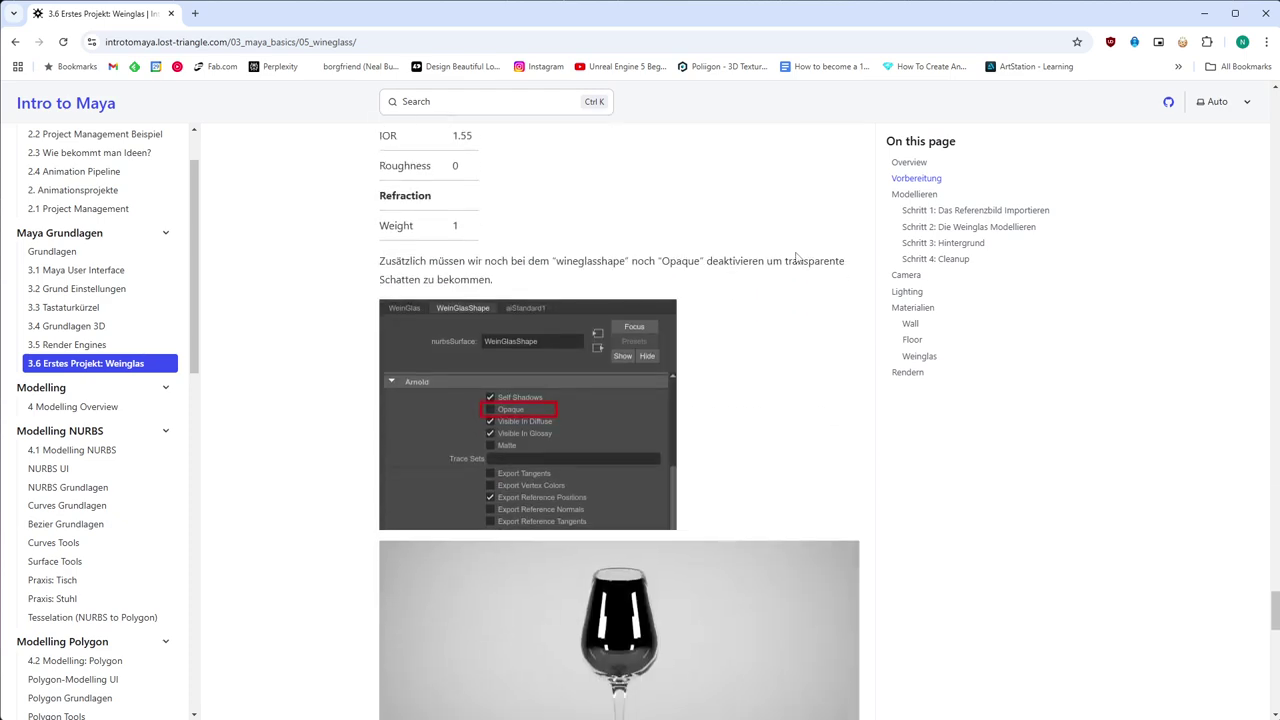
{"action": "scroll", "coordinate": [795, 258], "scroll_direction": "down", "scroll_amount": 10}
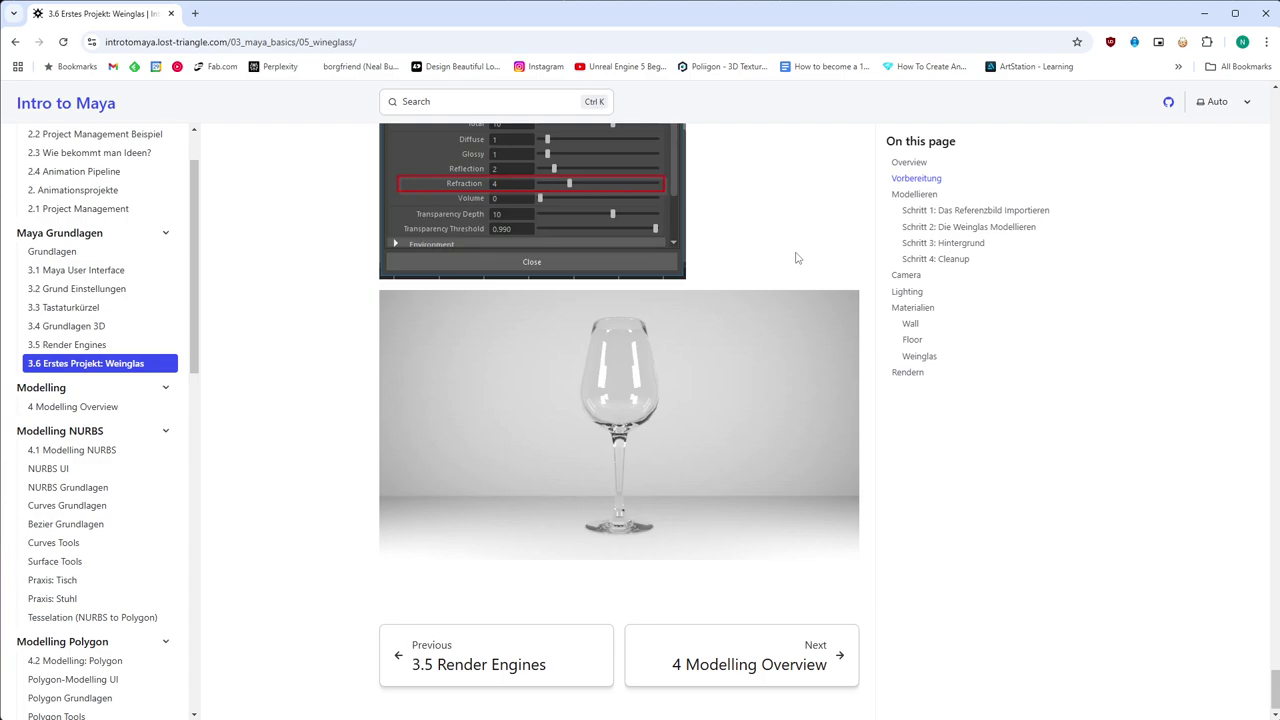
{"action": "scroll", "coordinate": [797, 258], "scroll_direction": "up", "scroll_amount": 20}
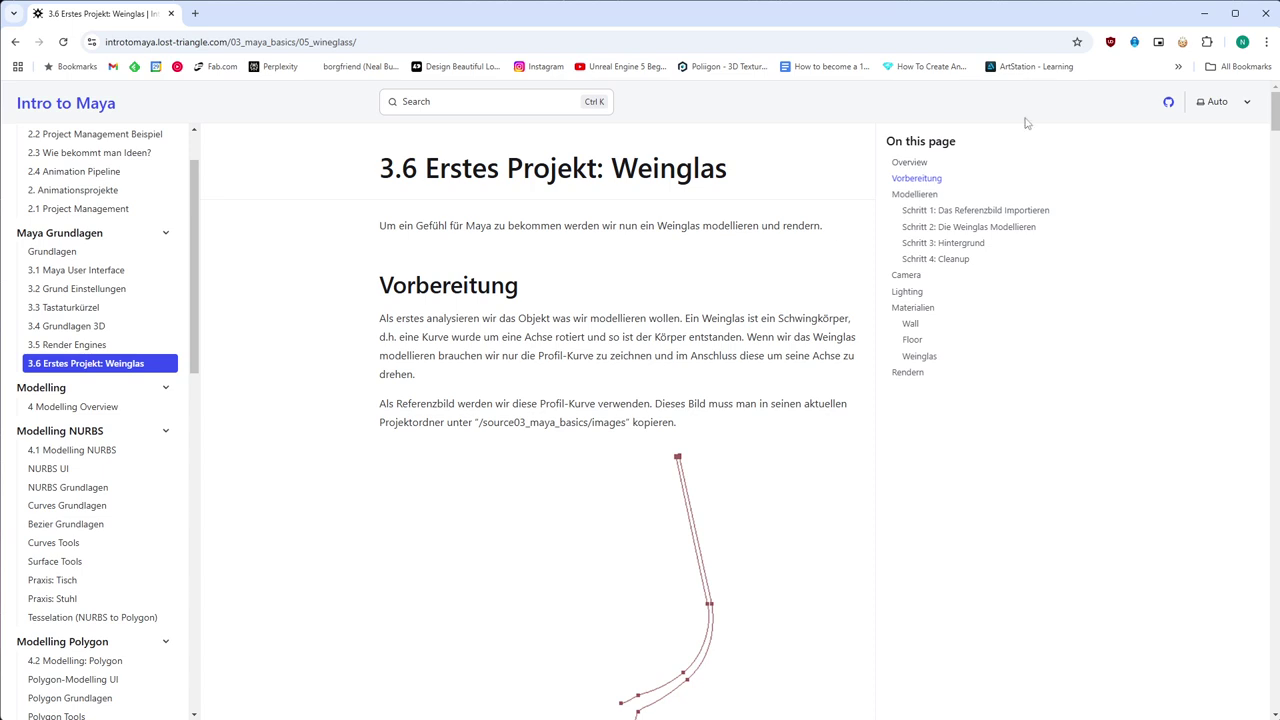
{"action": "left_click", "coordinate": [1205, 14]}
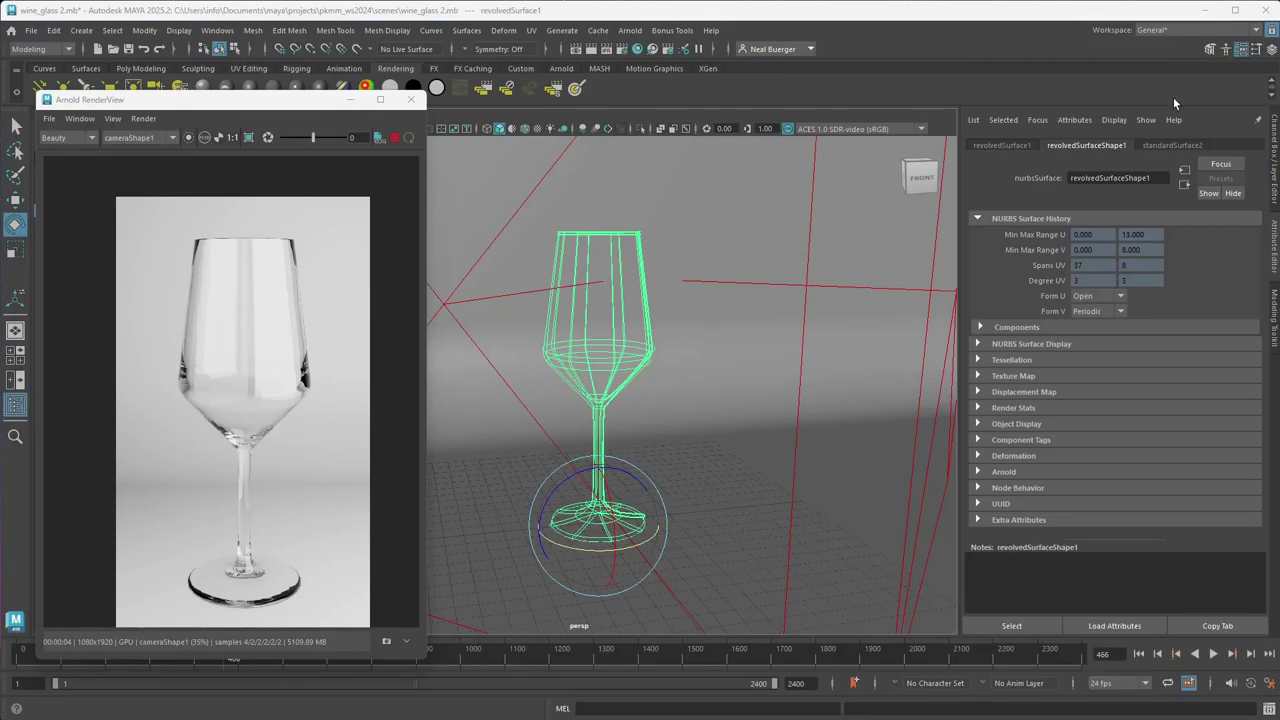